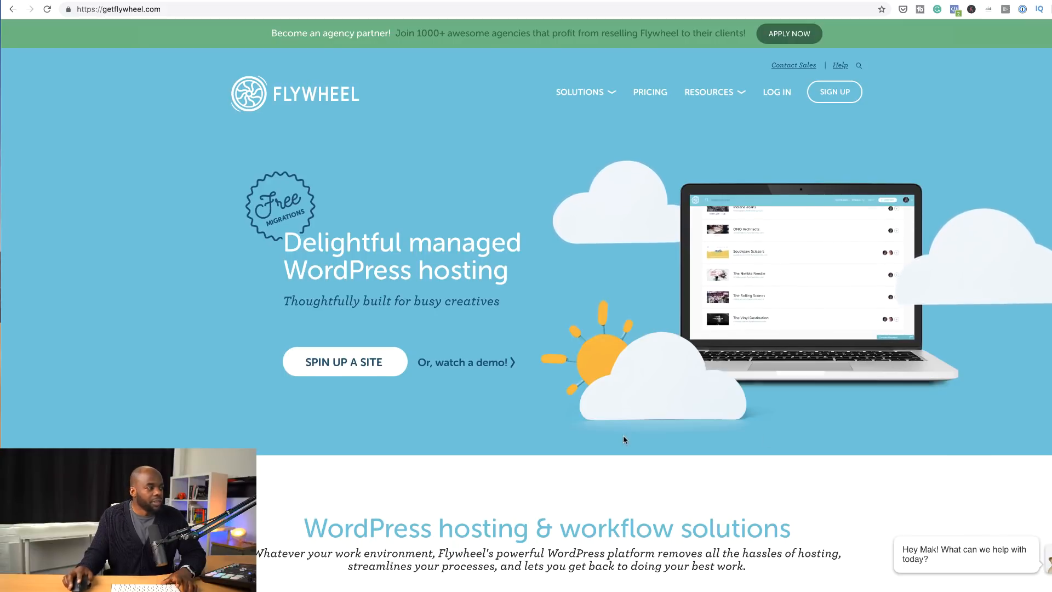
Step: Look over the hosting features on the Flywheel home page and open the account sign-up form
scroll(625, 439, down, 5)
scroll(625, 440, down, 10)
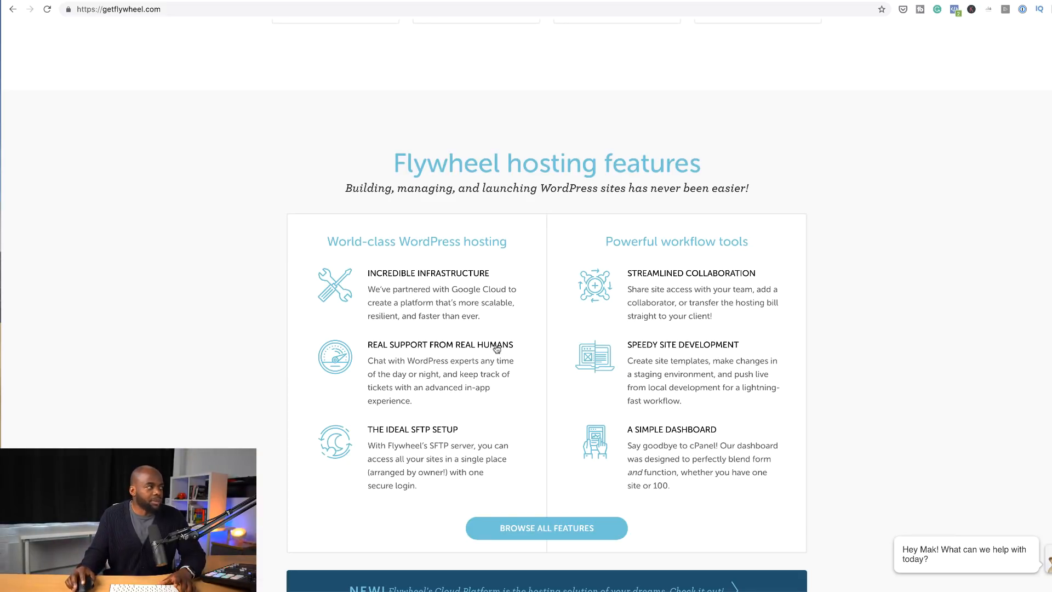
scroll(496, 351, up, 15)
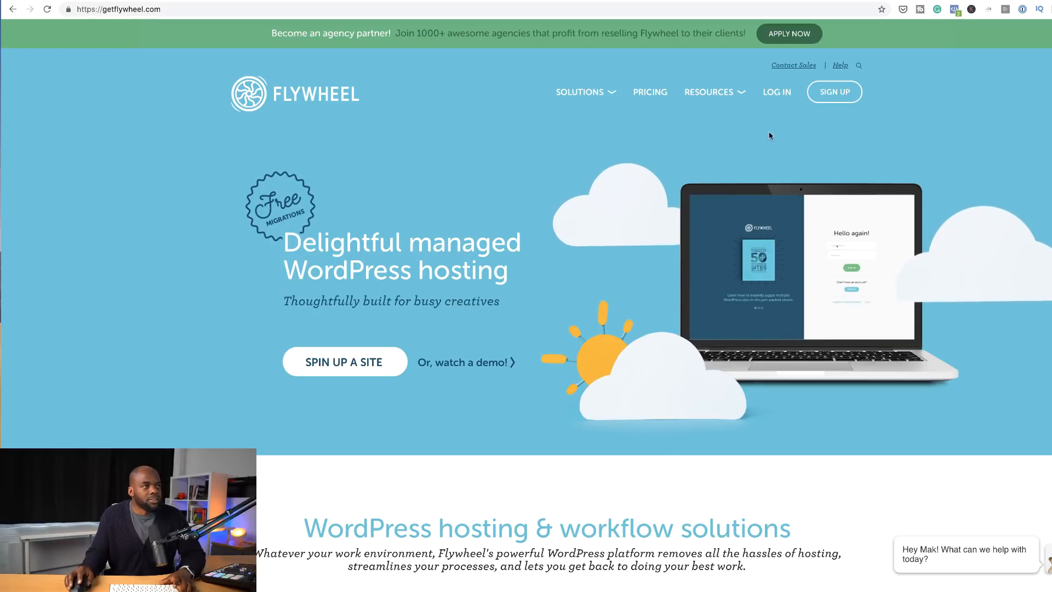
mouse_move(602, 113)
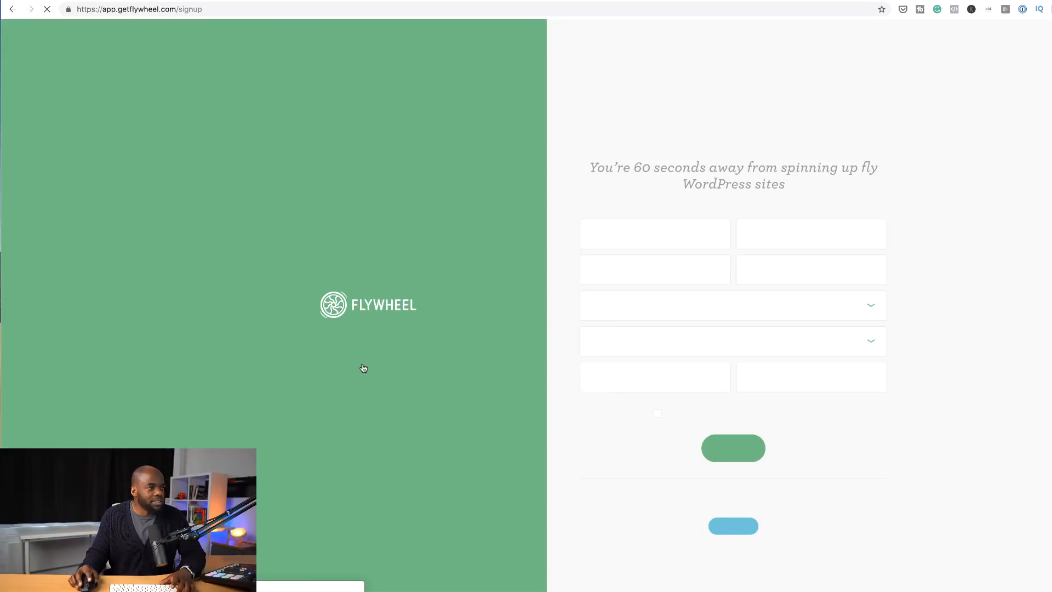
Step: Fill in the account holder's first and last name from the saved profile and set the username to makadmin
click(653, 233)
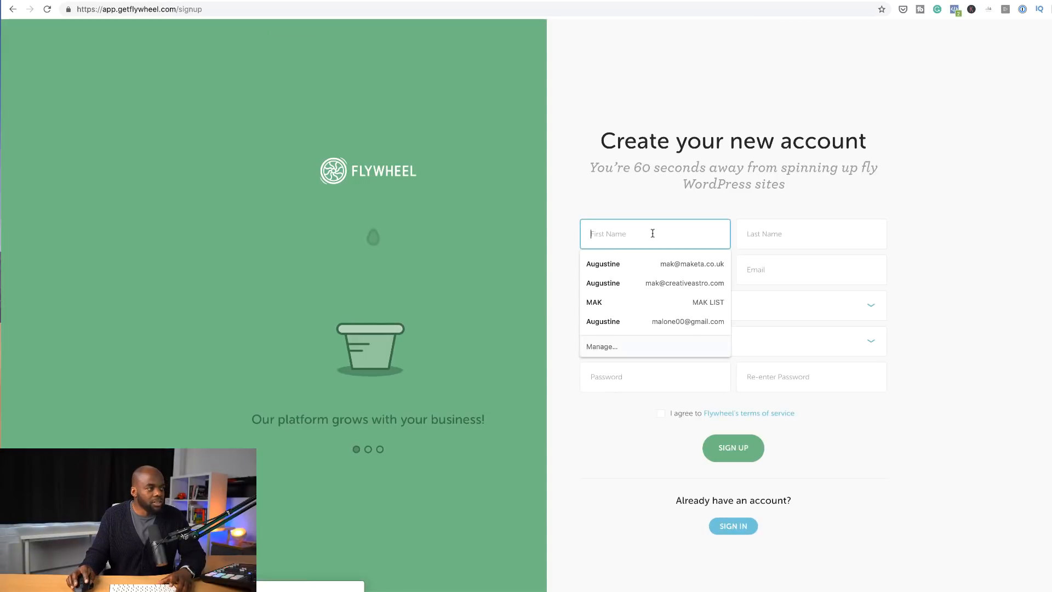
click(630, 267)
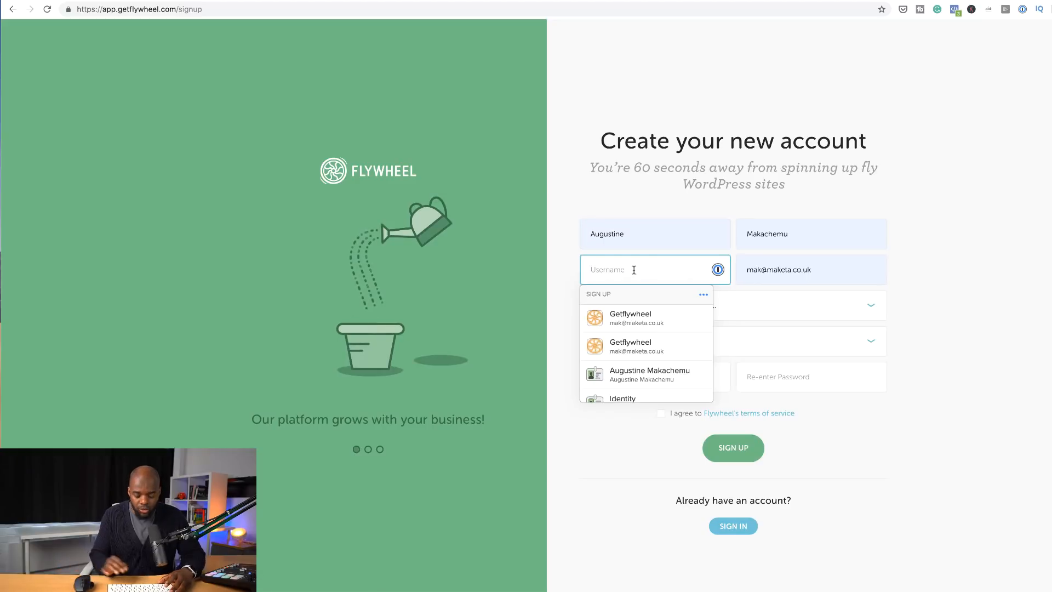
text(makadmin)
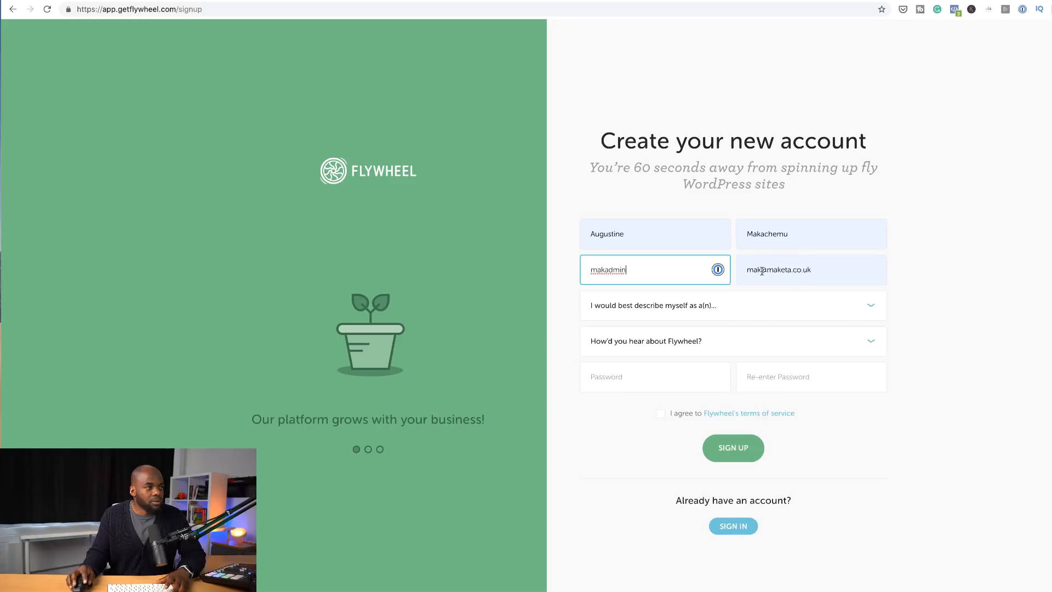
Step: Replace the part before the @ in the prefilled e-mail address to give the account's contact e-mail
drag(761, 271, 742, 270)
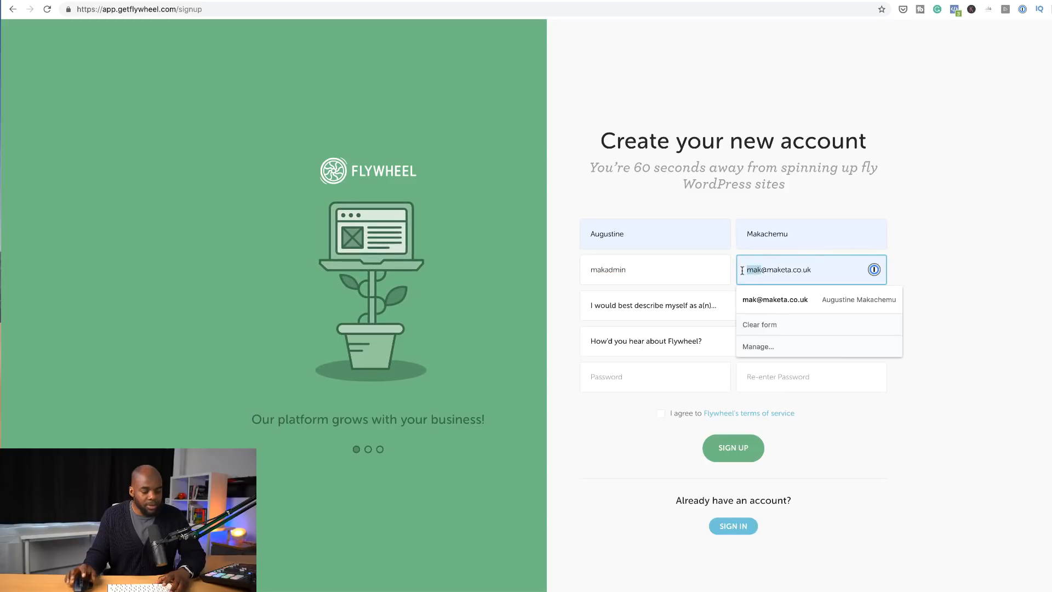
text(freedom)
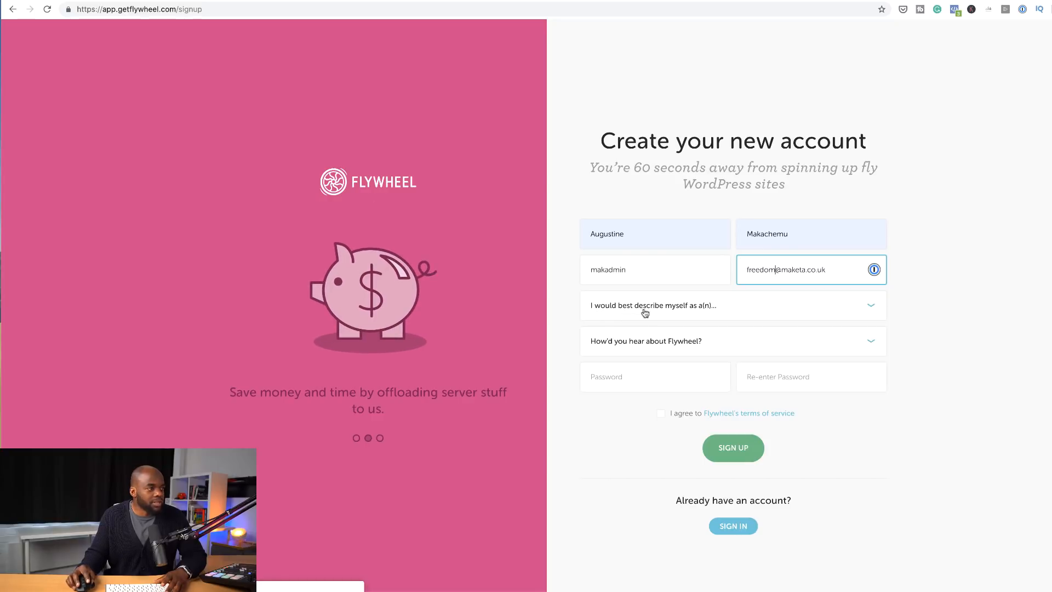
Step: Describe the account holder as Freelancer and choose Saw an ad as the way they heard about Flywheel
click(728, 308)
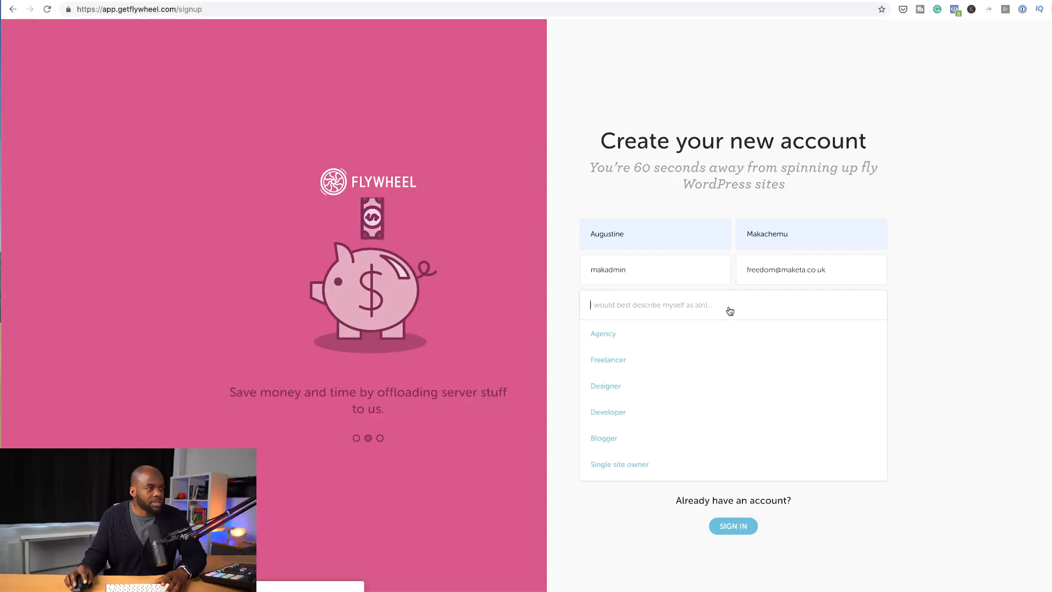
click(653, 362)
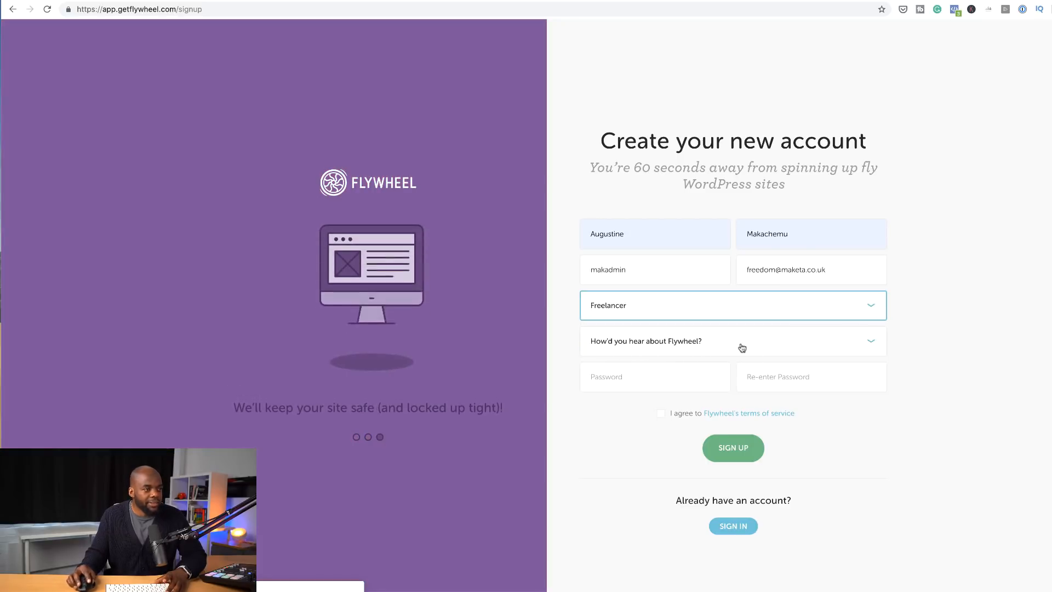
click(742, 349)
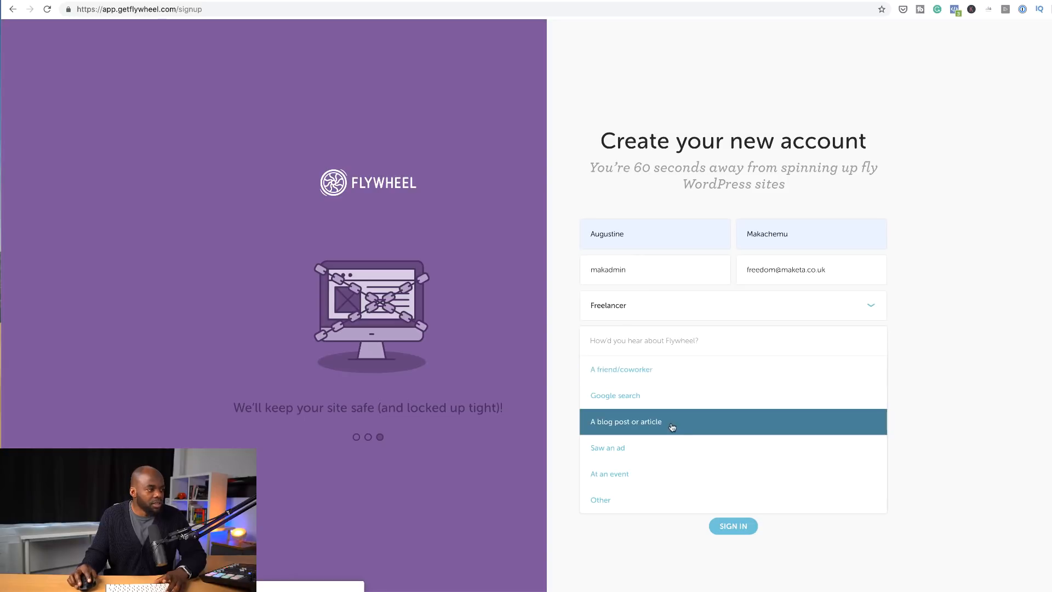
click(666, 454)
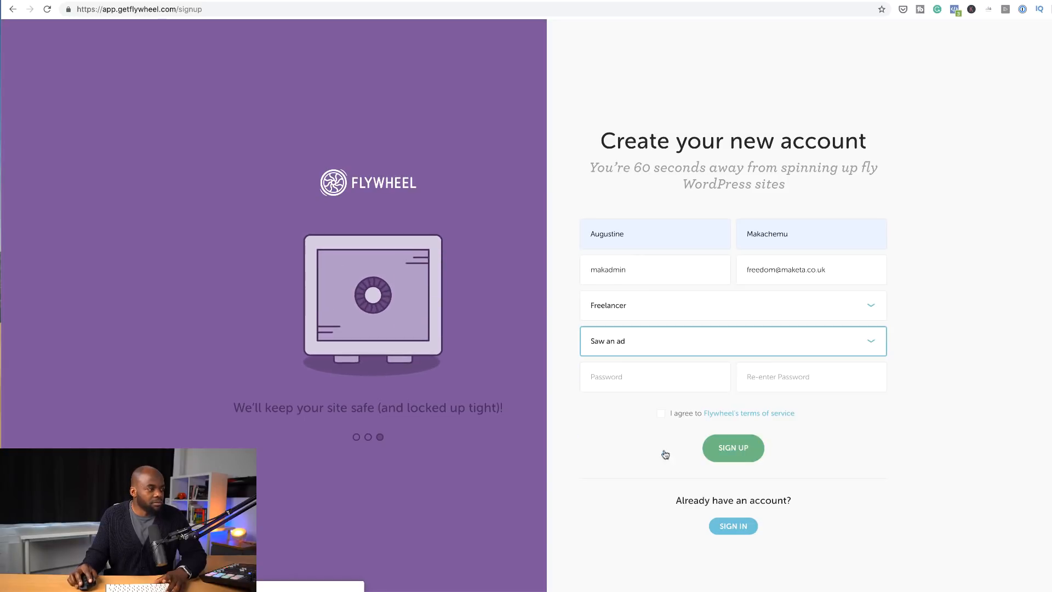
Step: Enter and repeat the account password, agree to the terms of service and submit the sign-up
click(663, 377)
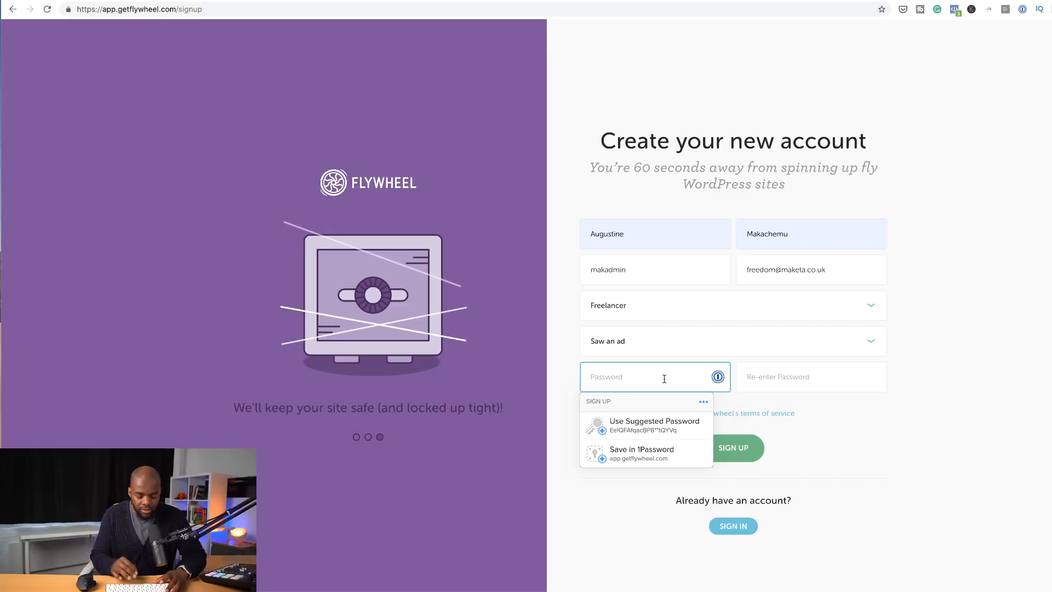
text(********)
click(790, 377)
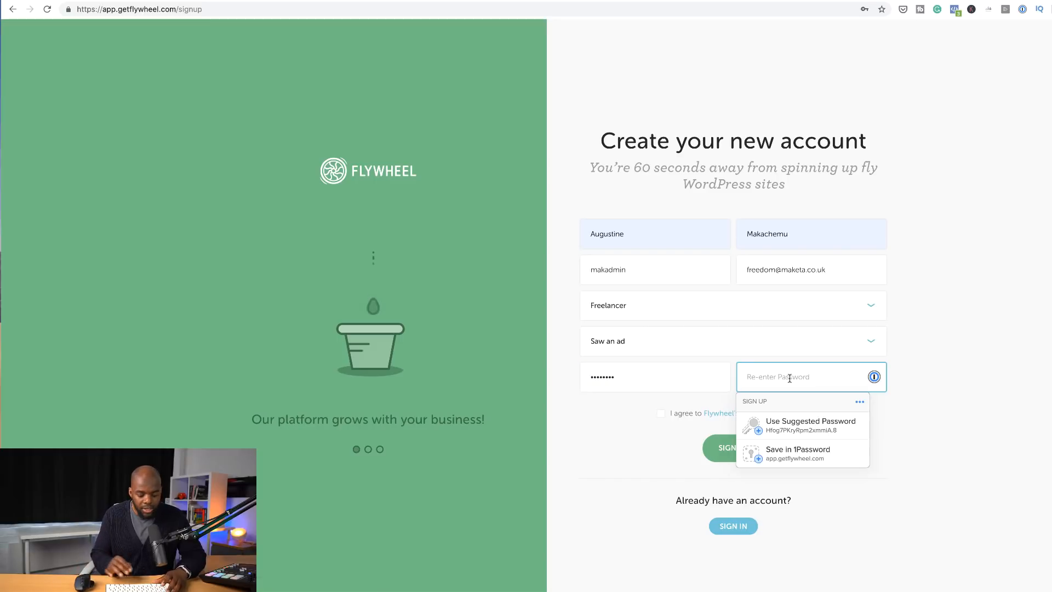
text(********)
click(662, 414)
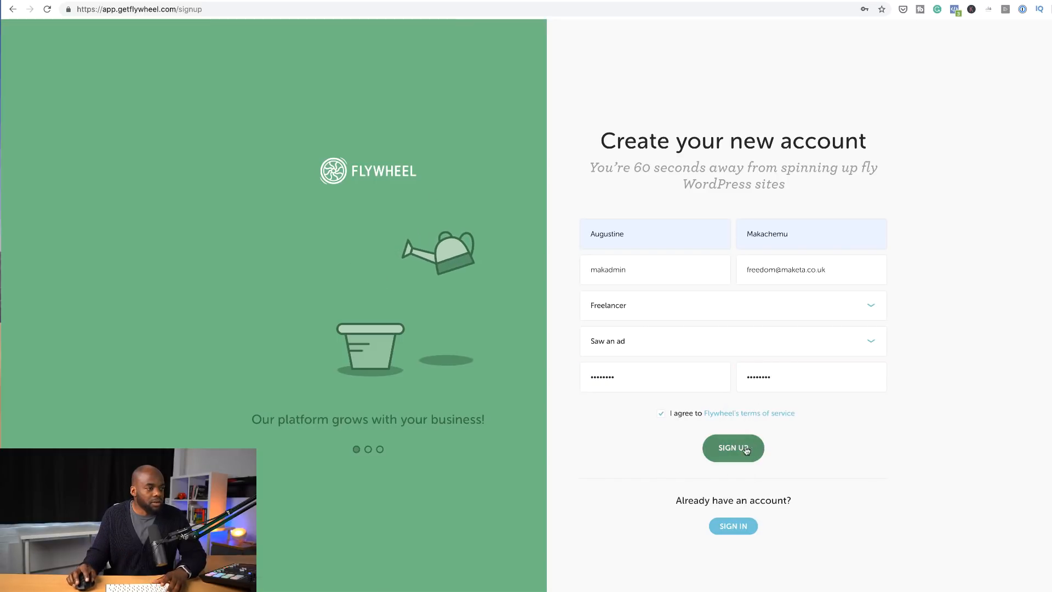
click(735, 448)
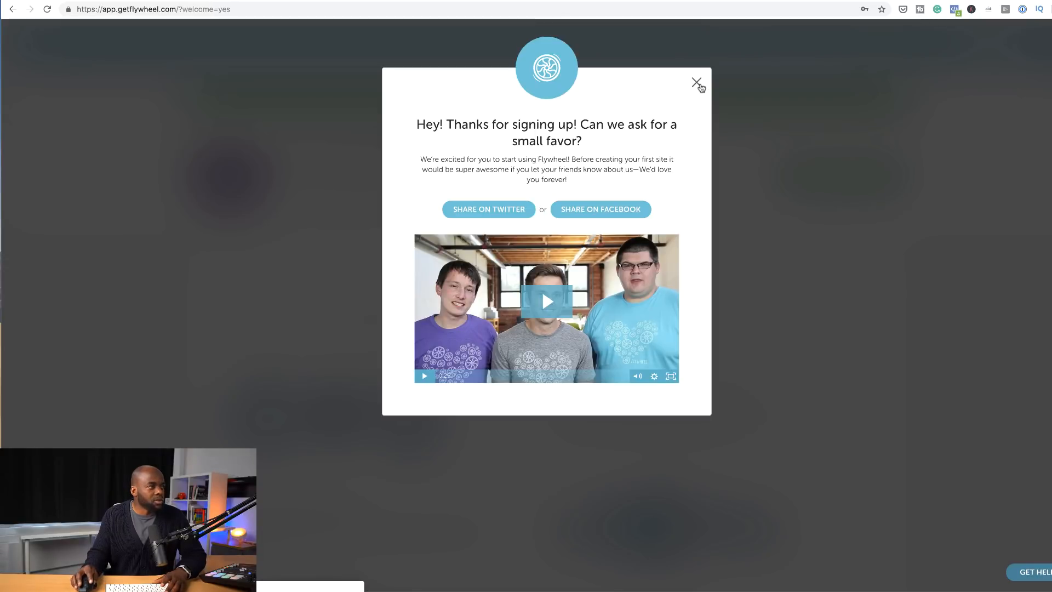
Step: Dismiss the thank-you dialog and start a new site, choosing a demo site instead of a paid plan
click(697, 84)
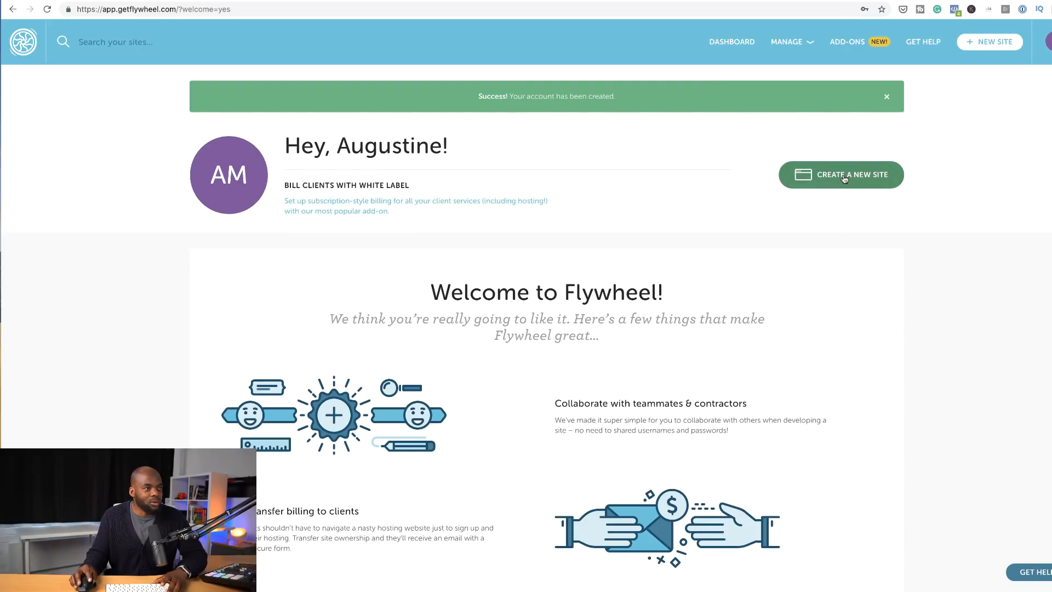
click(861, 178)
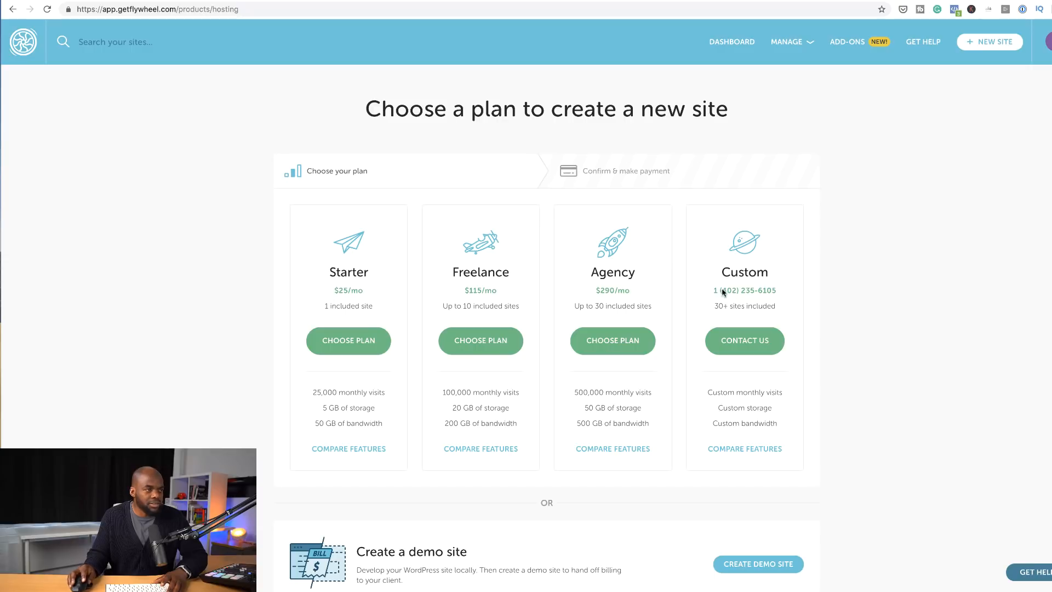
scroll(453, 466, down, 1)
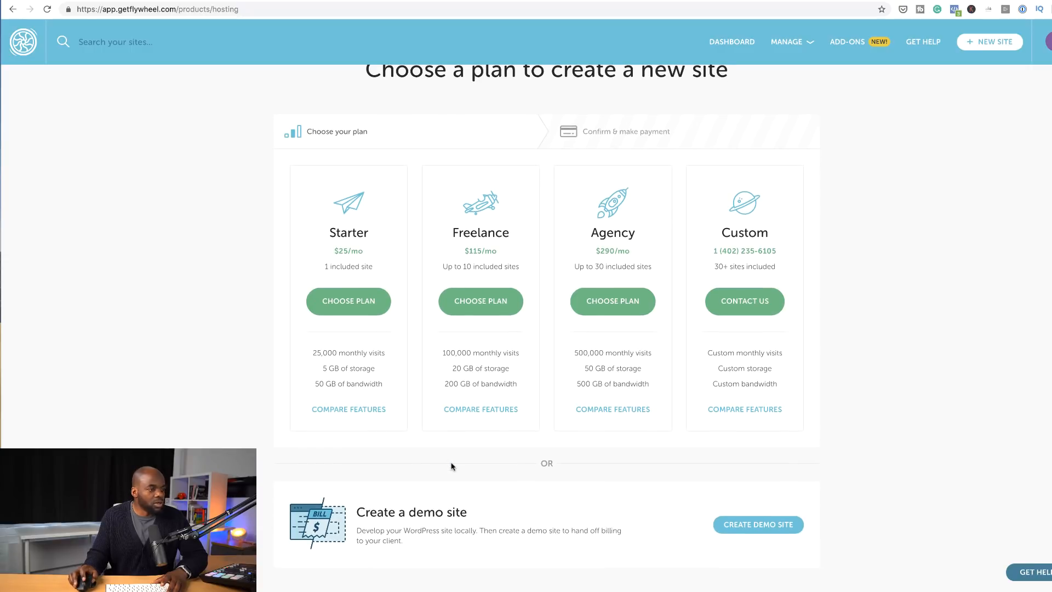
scroll(453, 464, down, 3)
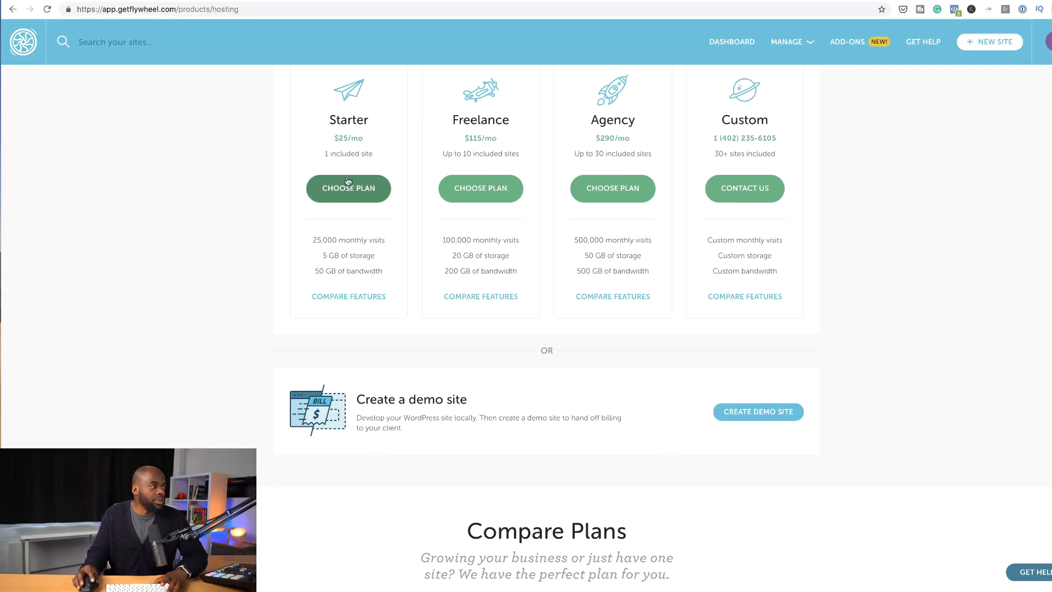
click(759, 412)
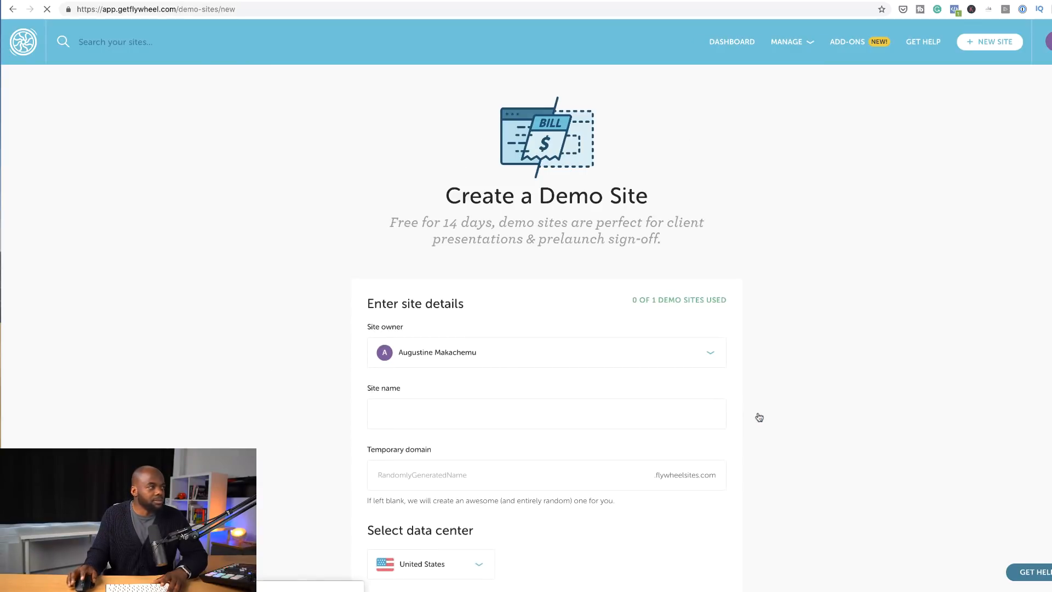
Step: Name the demo site funnels and set its data center to United Kingdom
scroll(577, 410, down, 1)
click(565, 385)
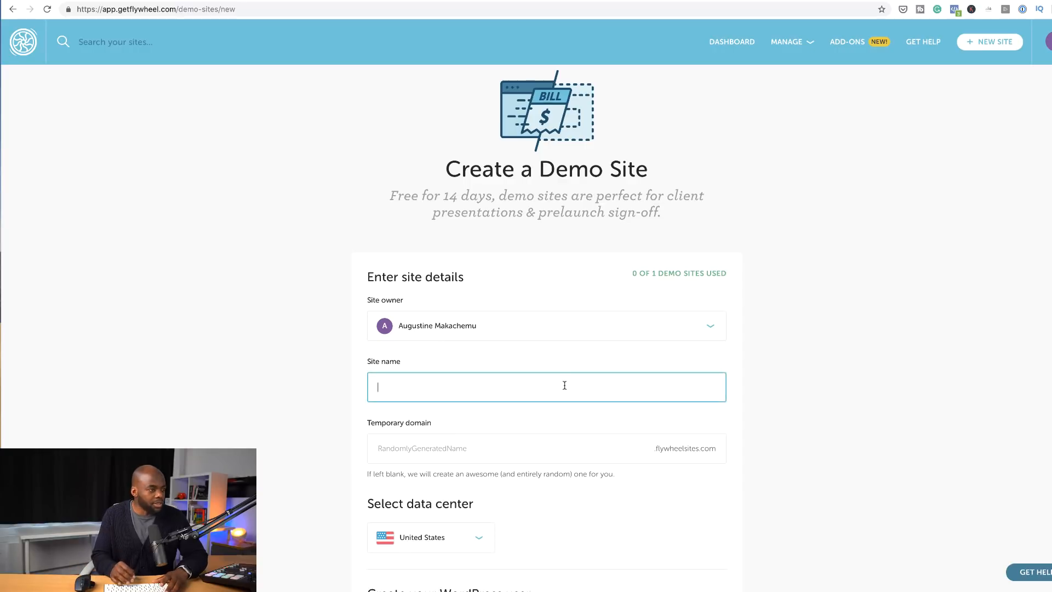
text(funnels)
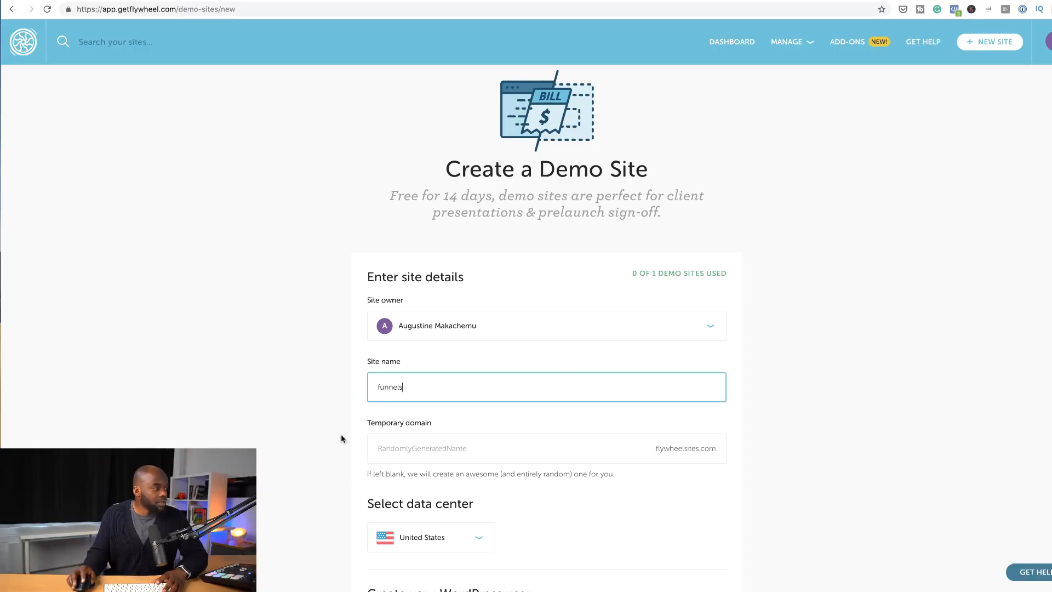
scroll(782, 435, down, 2)
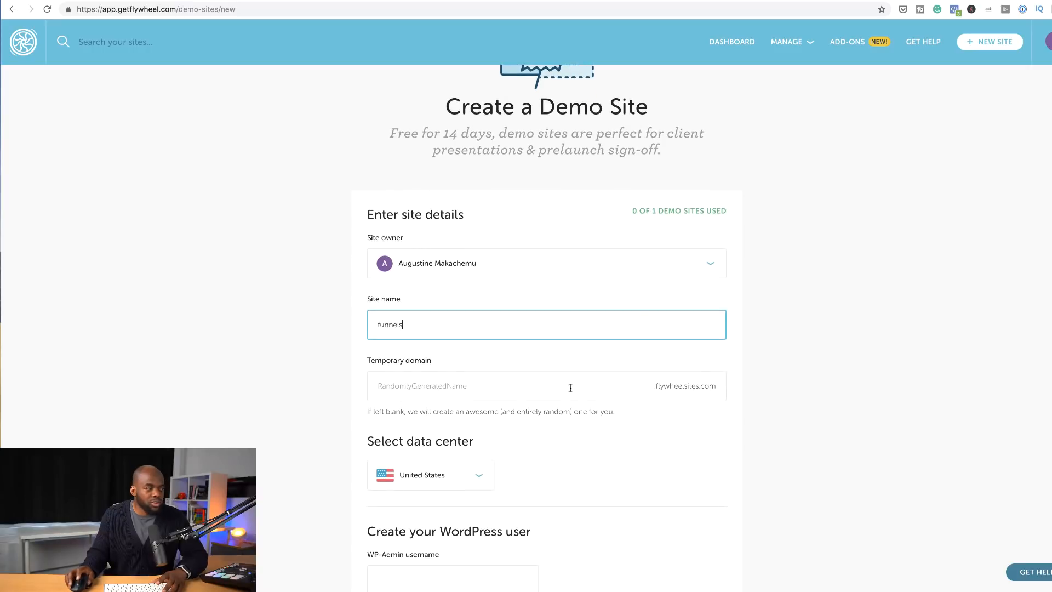
scroll(681, 437, down, 6)
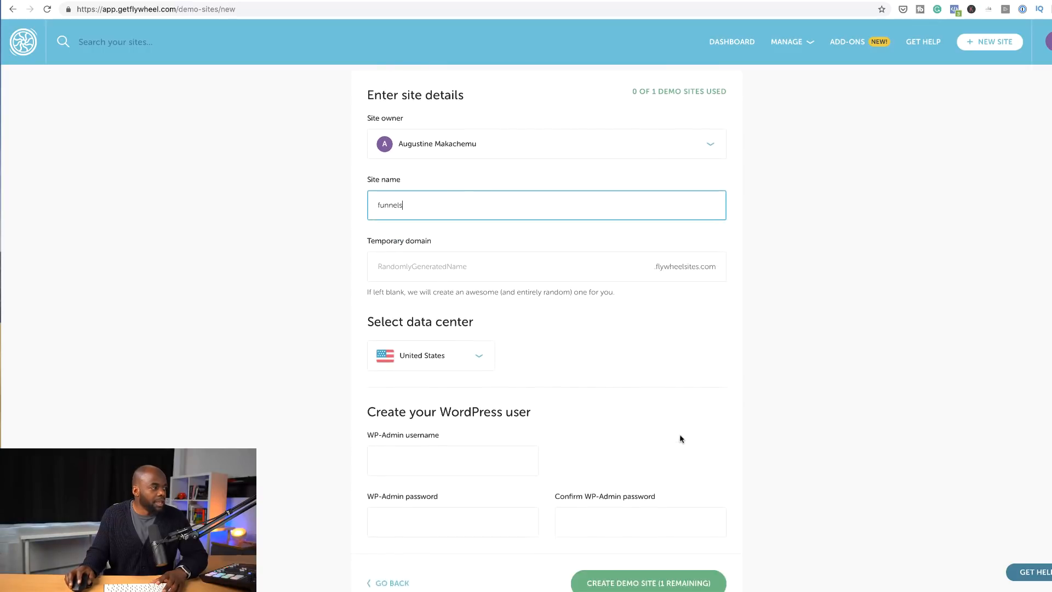
click(480, 287)
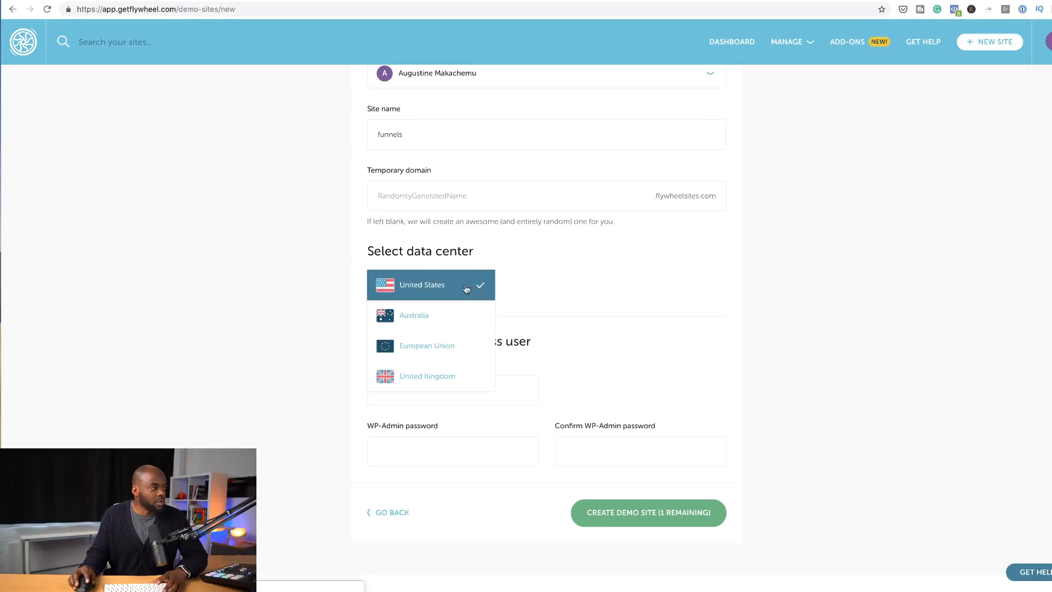
click(471, 380)
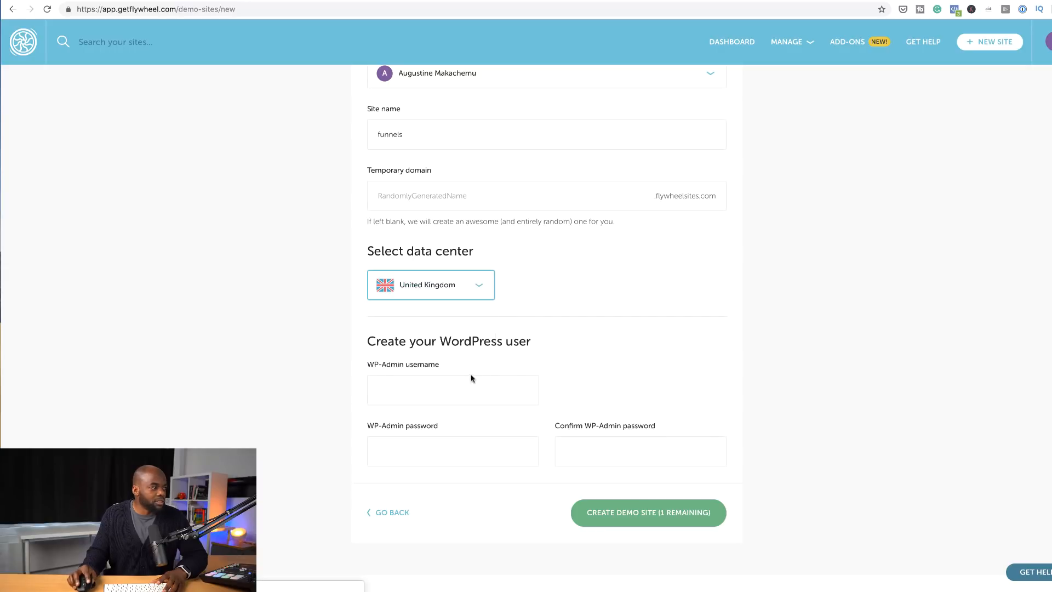
Step: Set the WP-Admin username of the demo site's WordPress user to makadmin
click(471, 394)
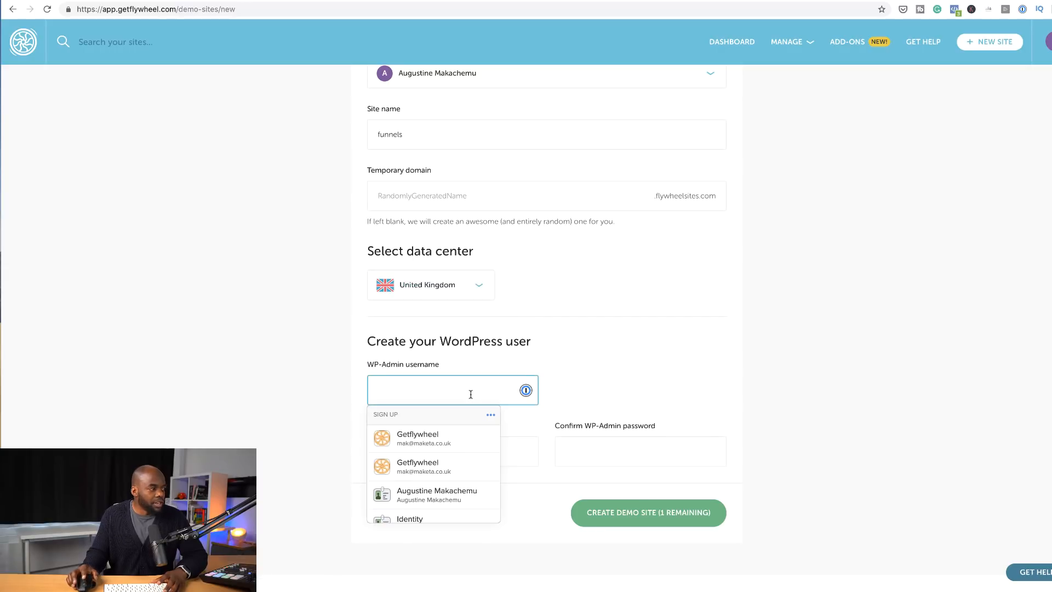
text(mak)
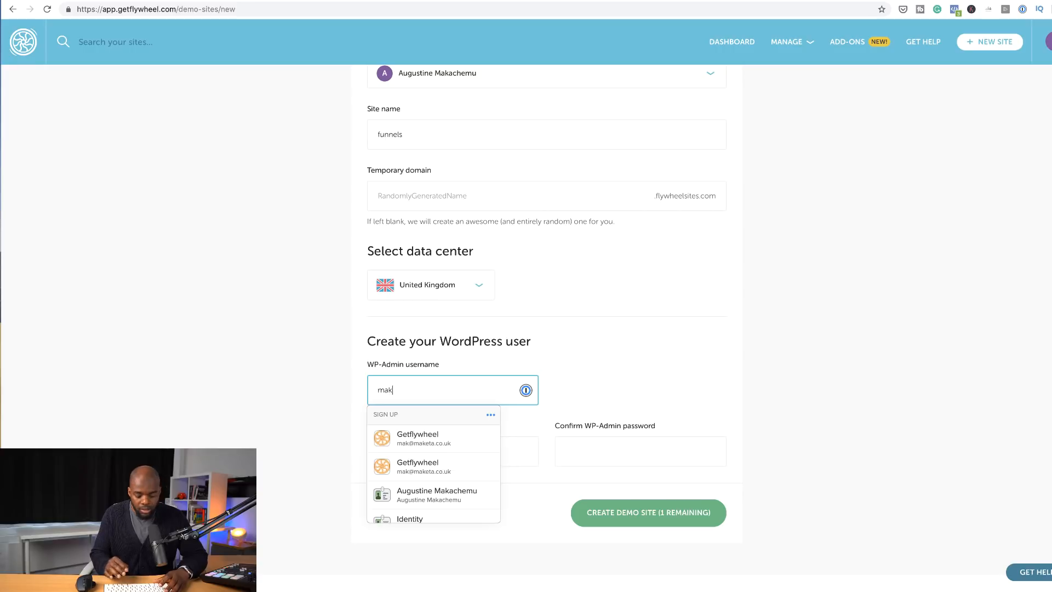
text(admin)
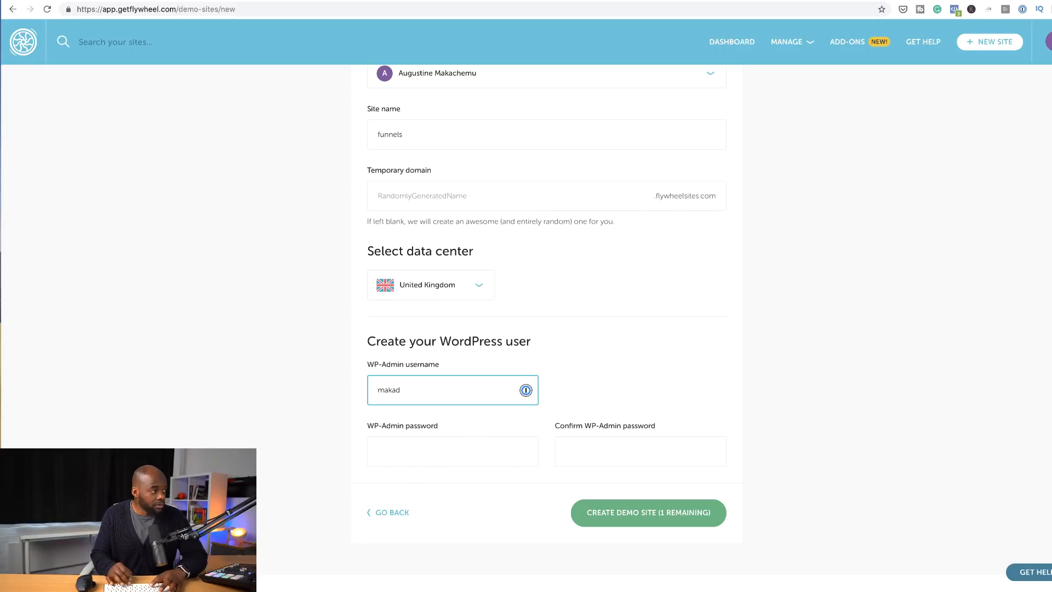
Step: Enter the WP-Admin password for the WordPress user and repeat it in the confirmation field
click(476, 451)
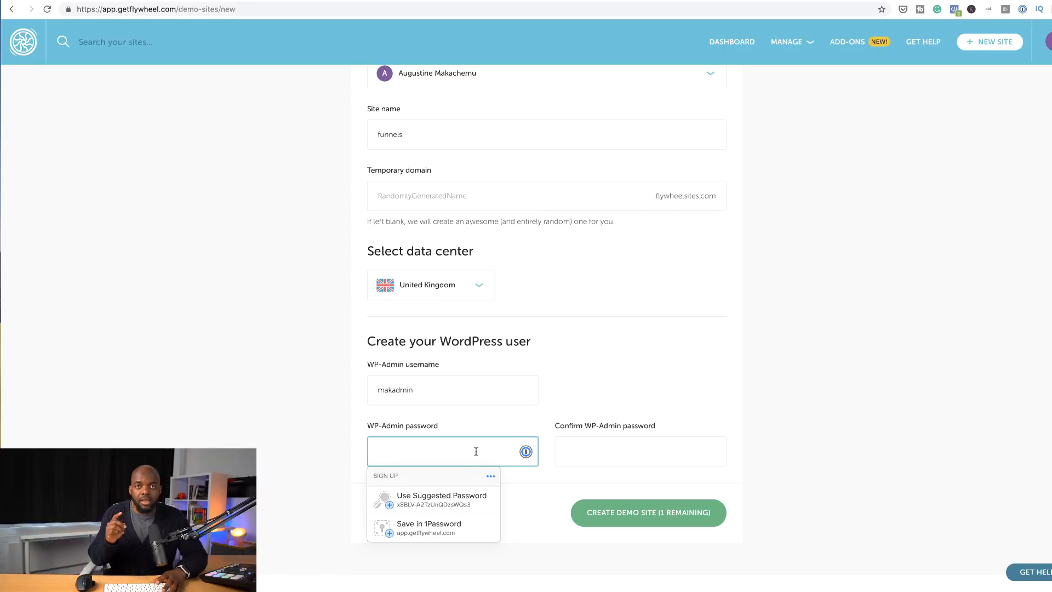
text(password)
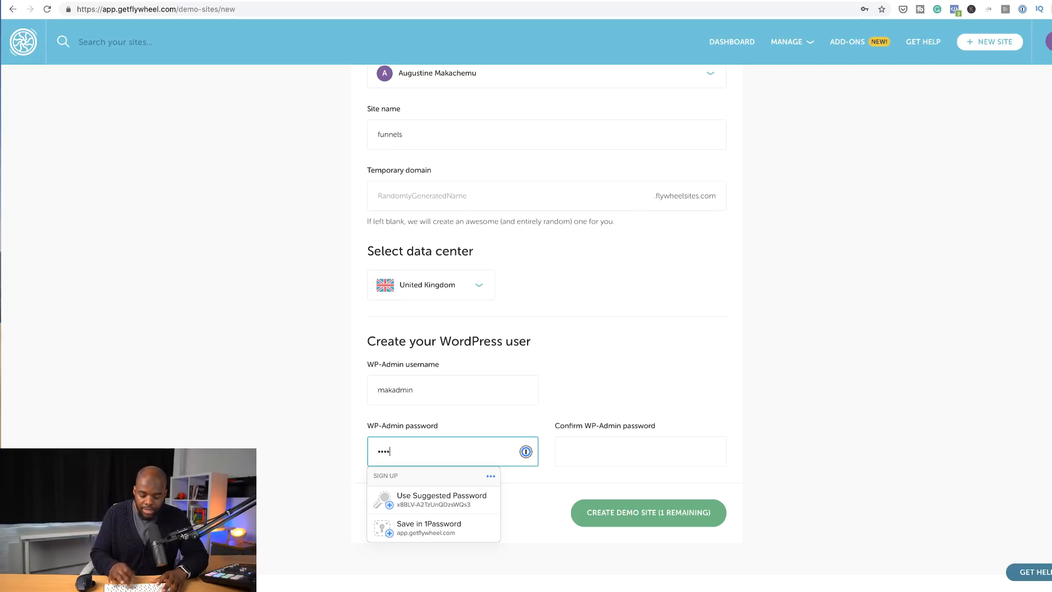
click(597, 447)
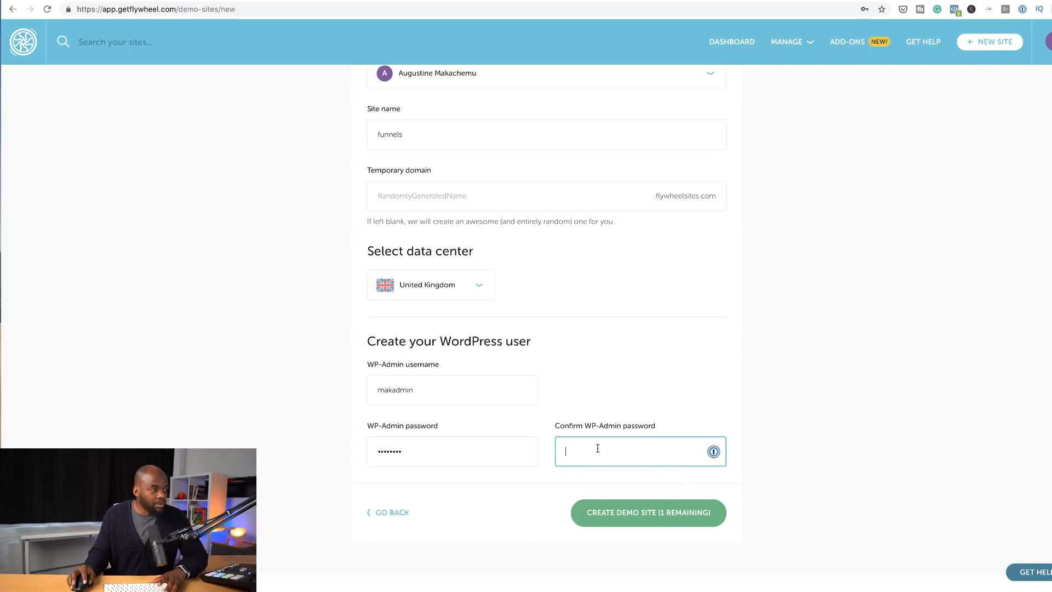
text(password)
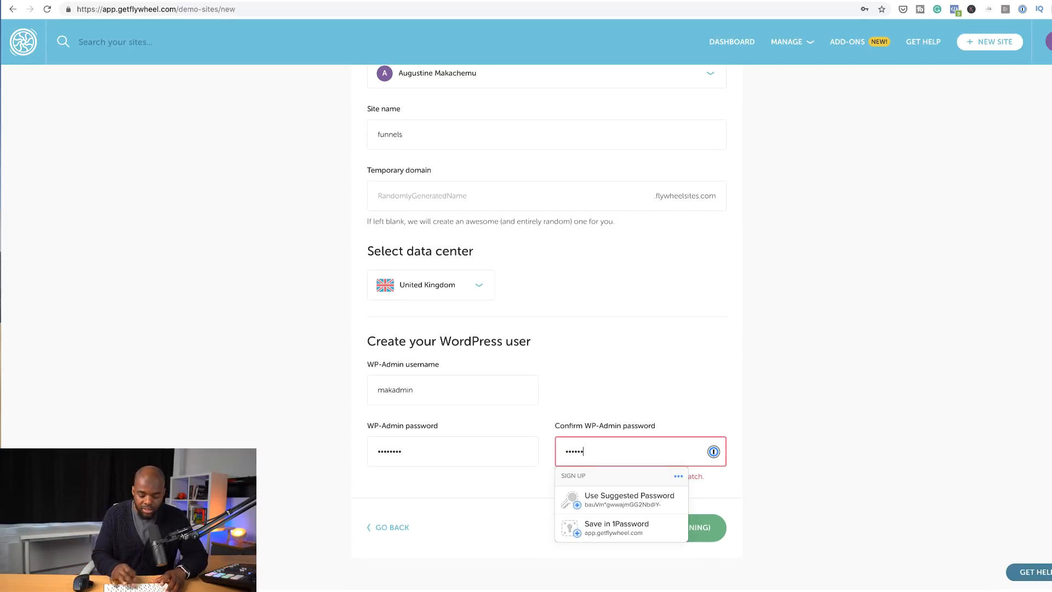
click(788, 421)
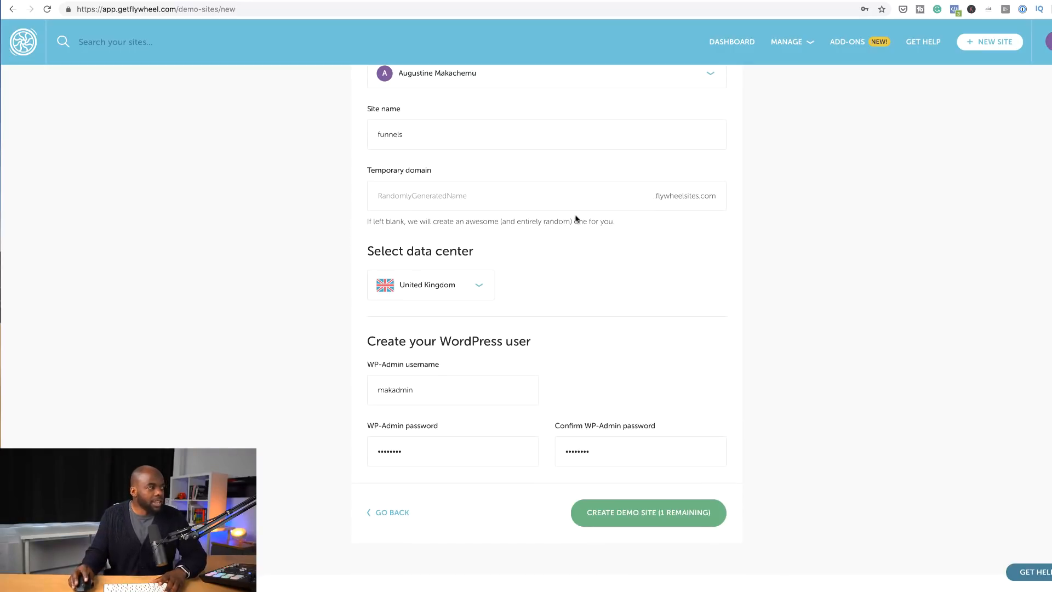
Step: Submit the funnels demo site form and open the verification page for the owner account
click(647, 516)
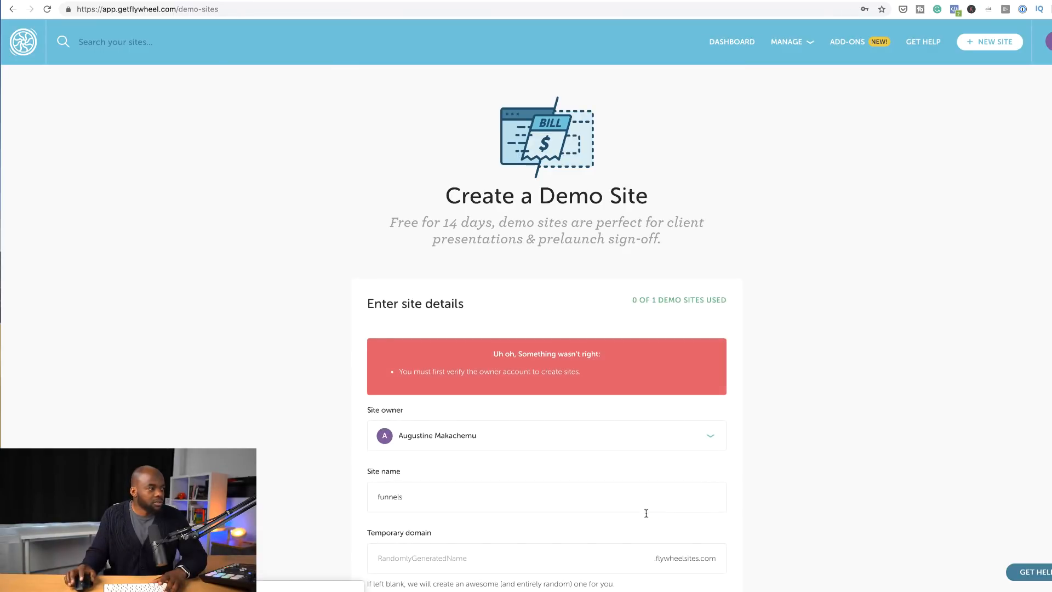
scroll(556, 403, down, 3)
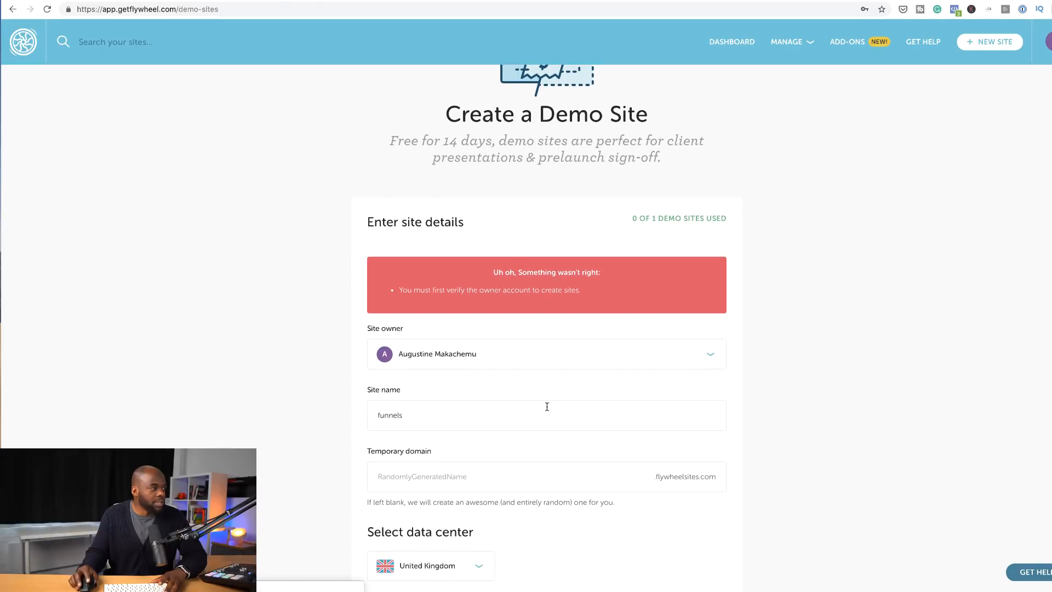
scroll(542, 409, down, 3)
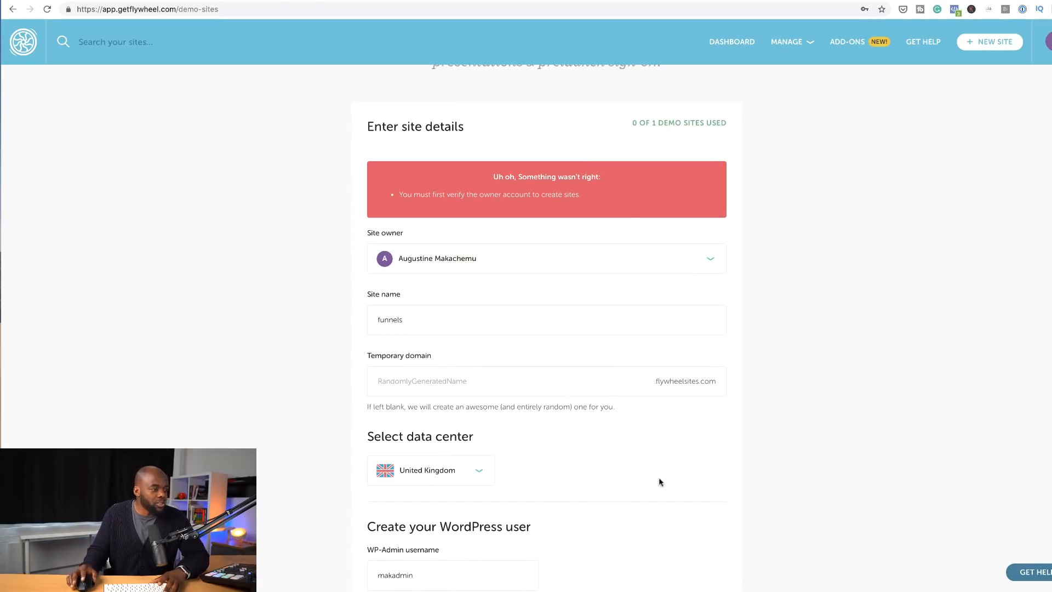
click(480, 195)
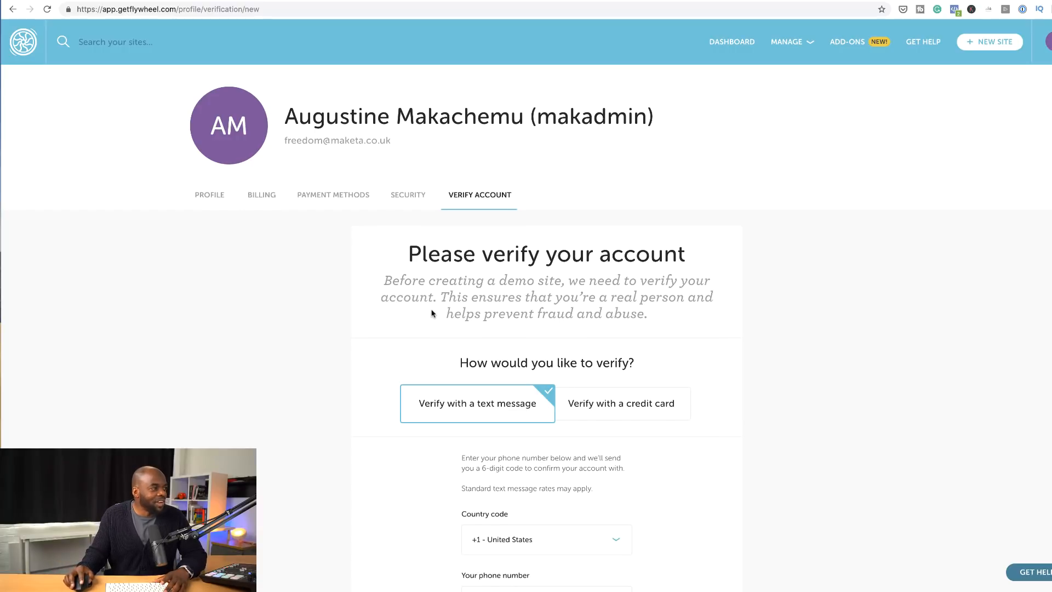
Step: Keep verification by text message and set the phone's country code to +44 - United Kingdom
scroll(432, 313, down, 2)
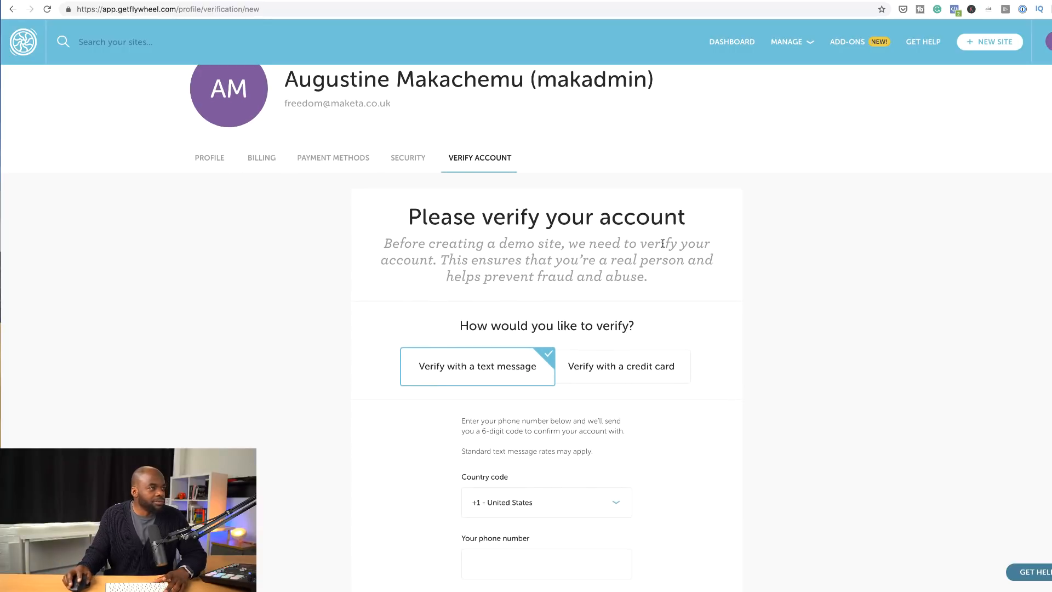
scroll(718, 345, down, 4)
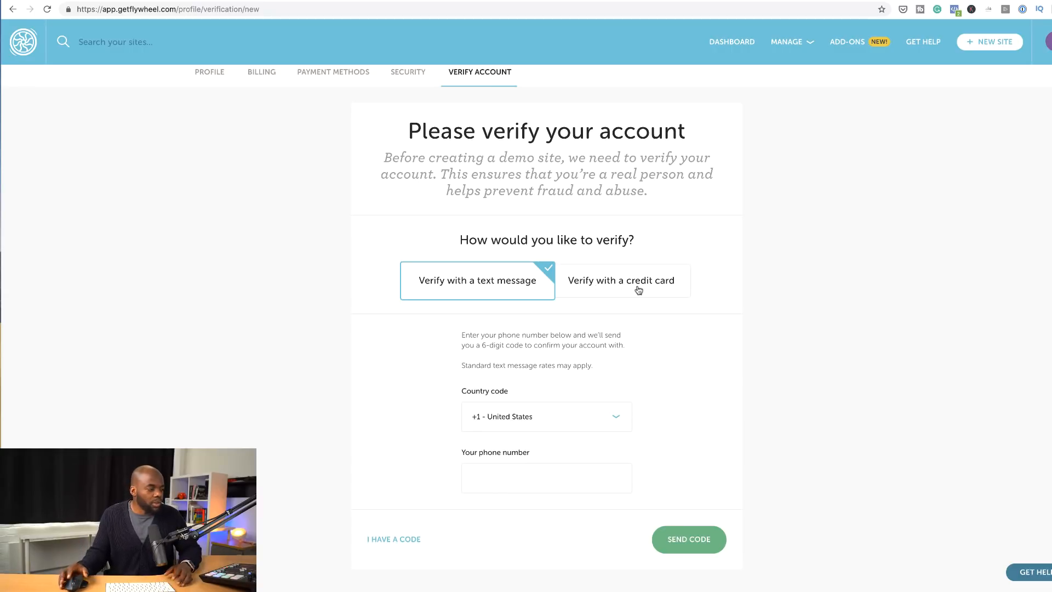
click(524, 416)
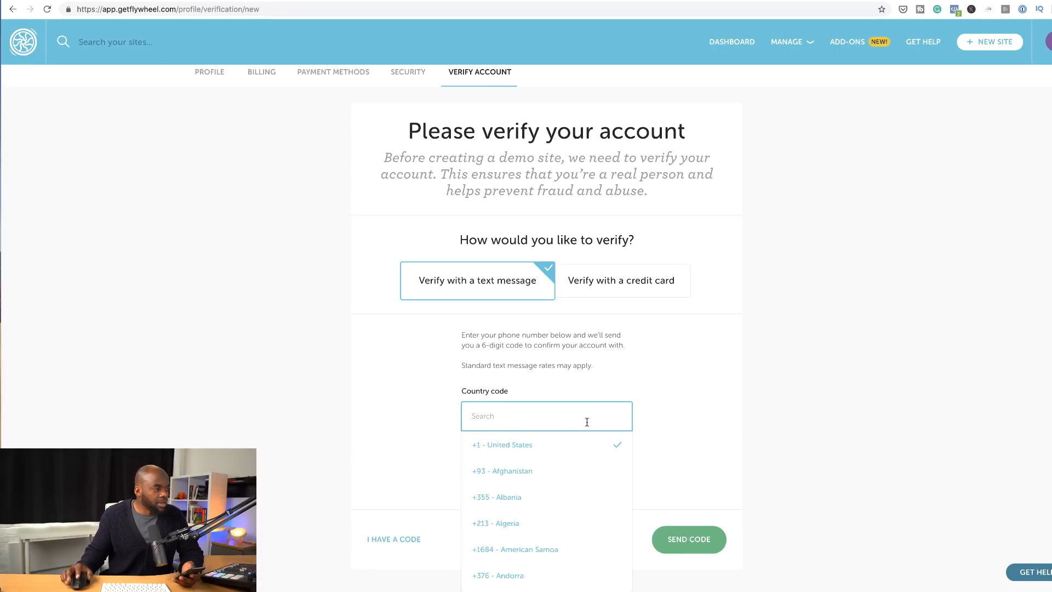
text(+44)
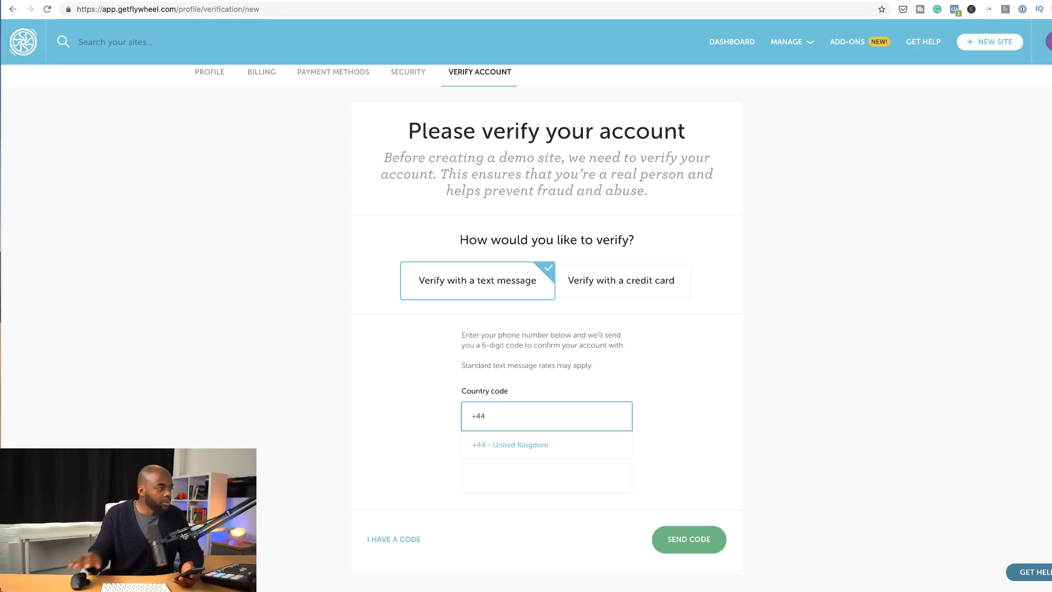
click(577, 445)
Step: Enter the phone number, request the code, and verify the account with the 6-digit verification code received
click(526, 483)
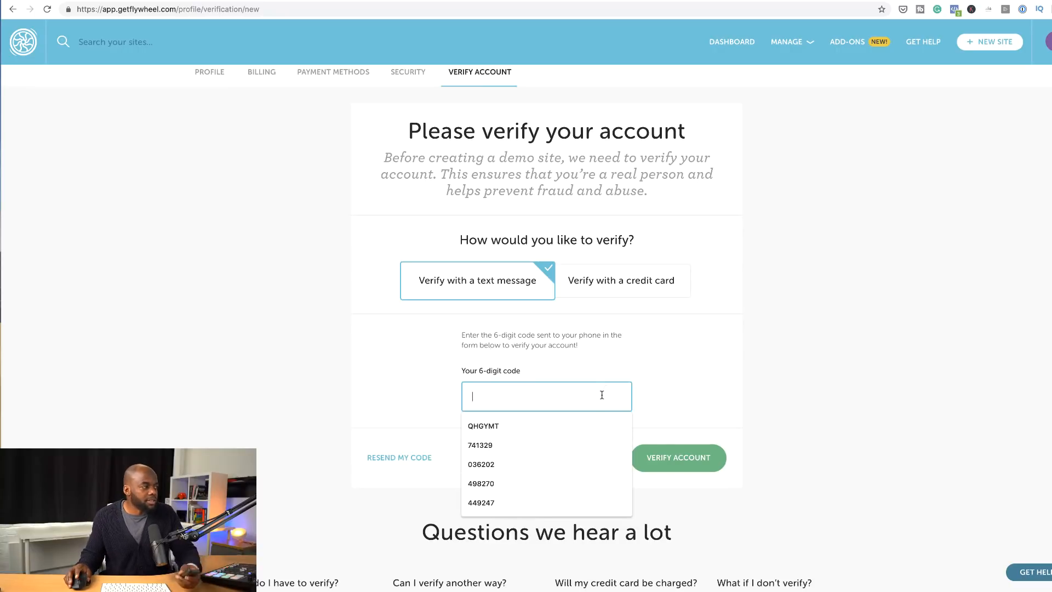
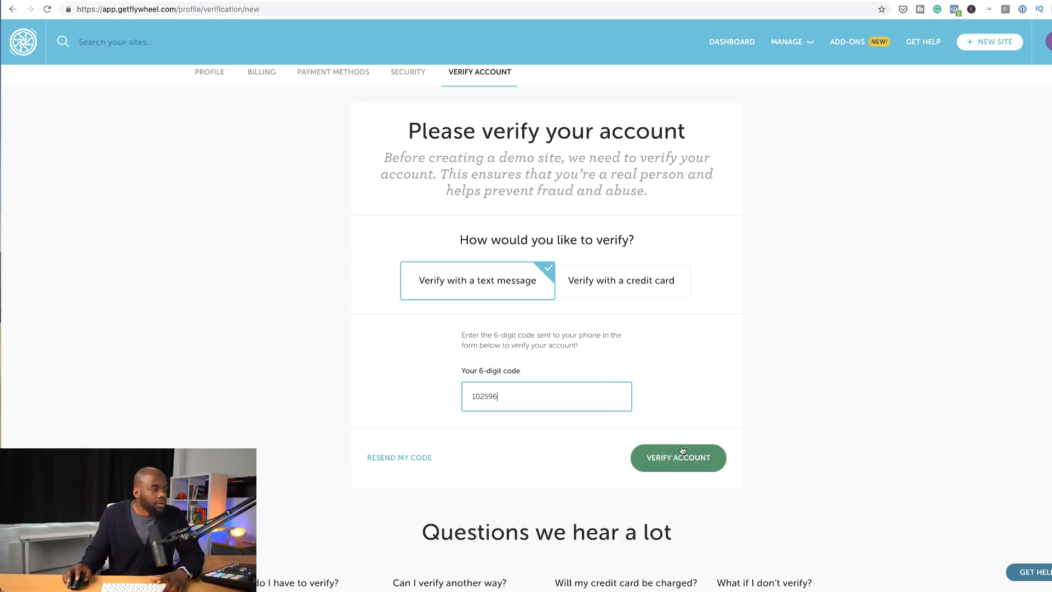
click(682, 458)
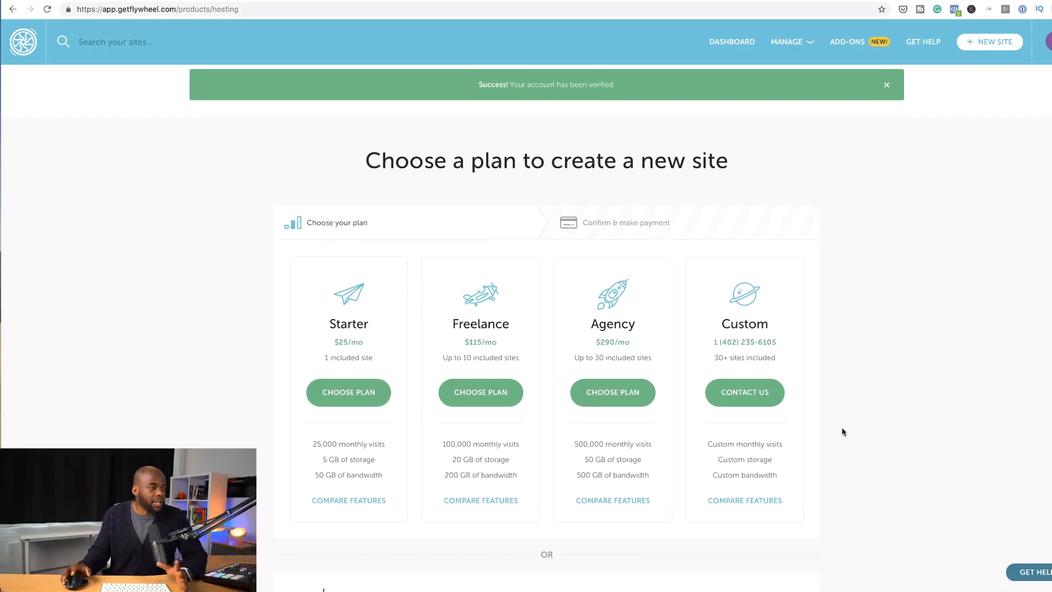
Step: Start a new demo site instead of choosing a paid plan and name it funnelstoincome
scroll(843, 432, down, 8)
scroll(858, 379, up, 1)
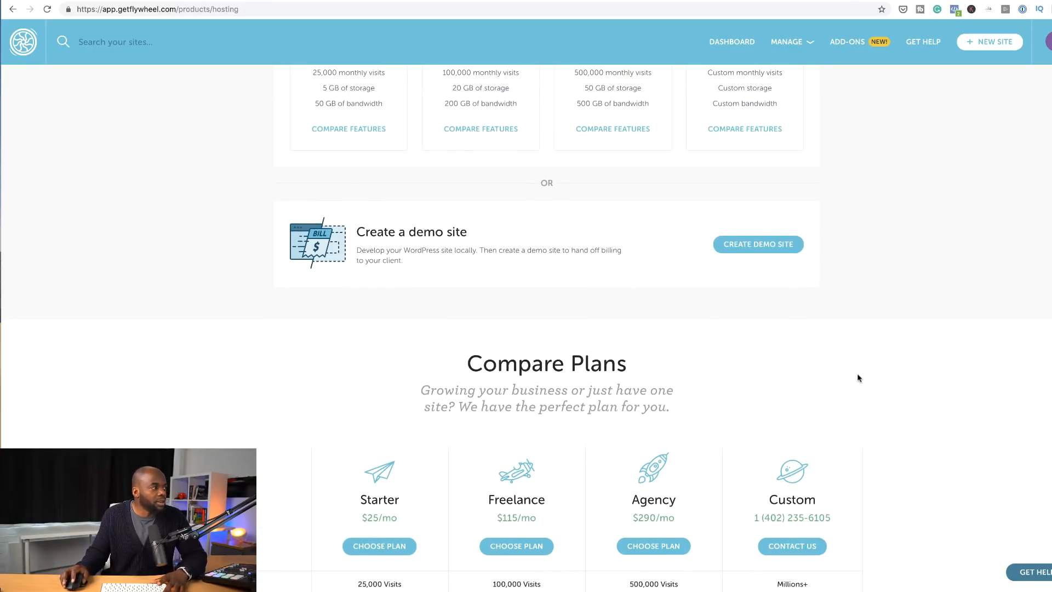
click(763, 245)
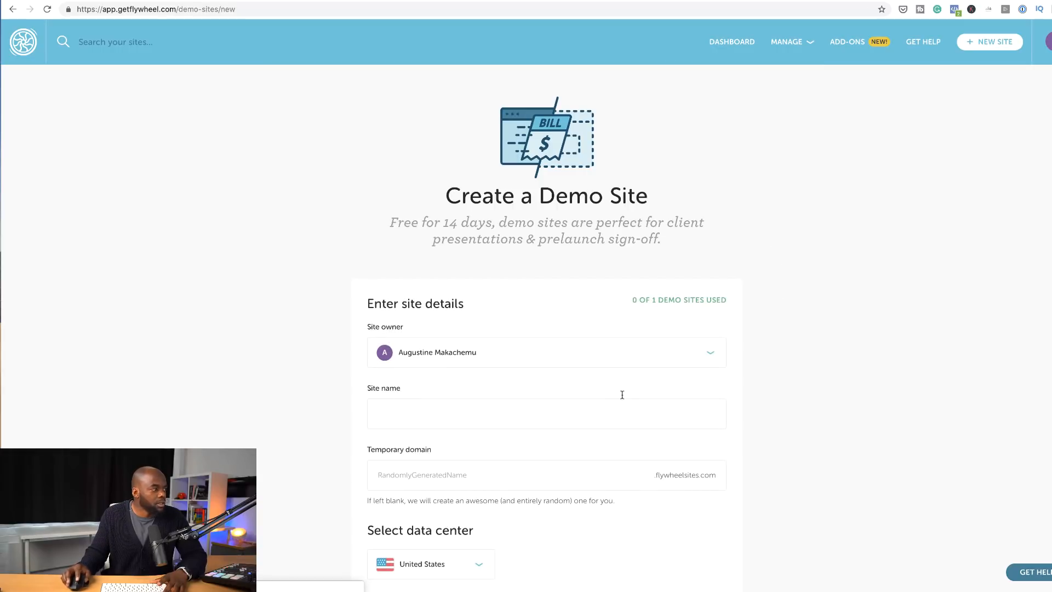
click(519, 418)
scroll(653, 411, down, 3)
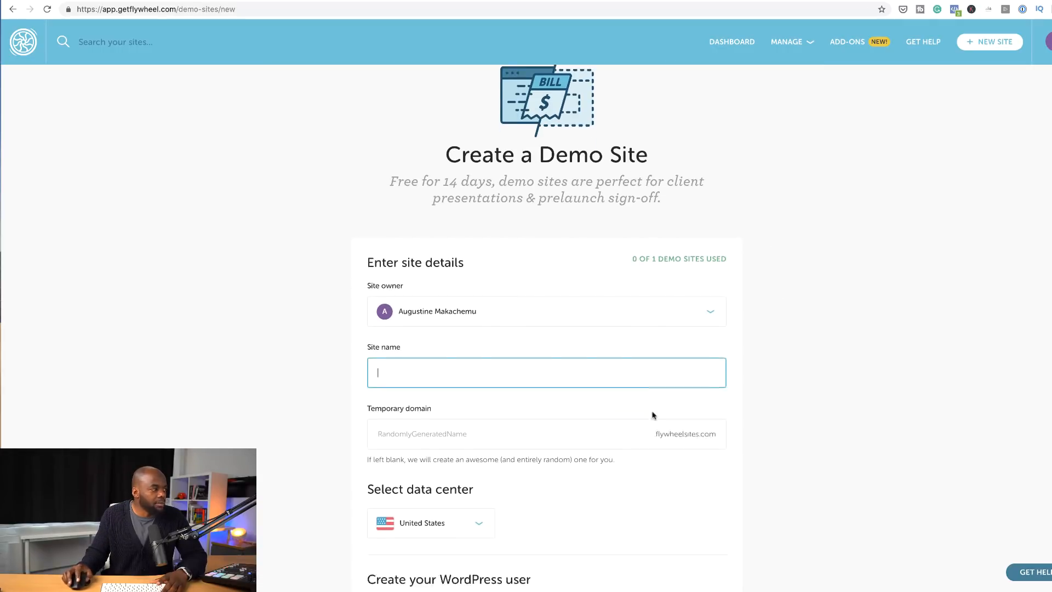
text(ful)
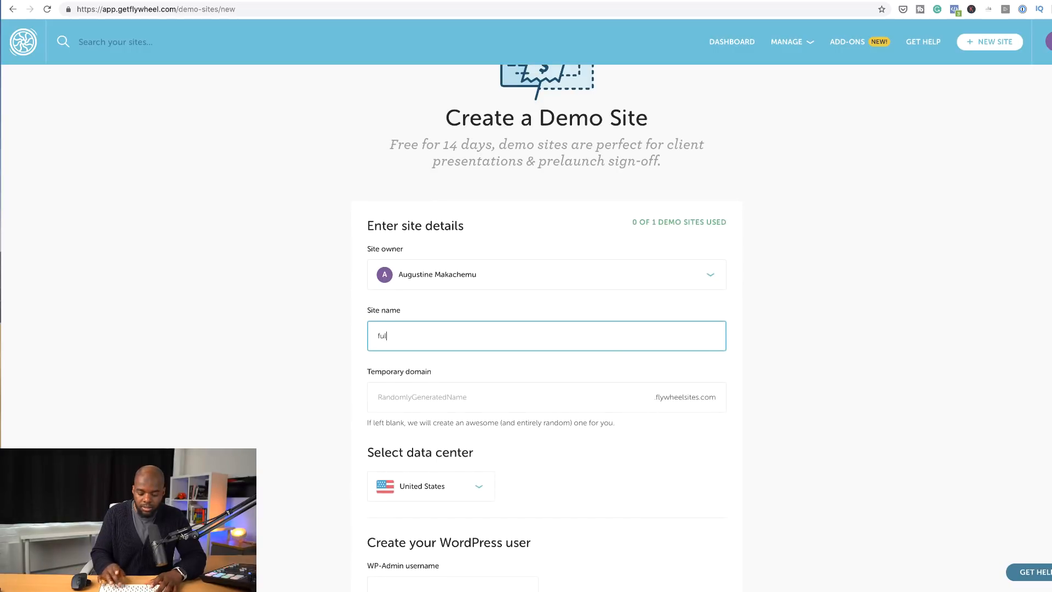
text(nnelstoincome)
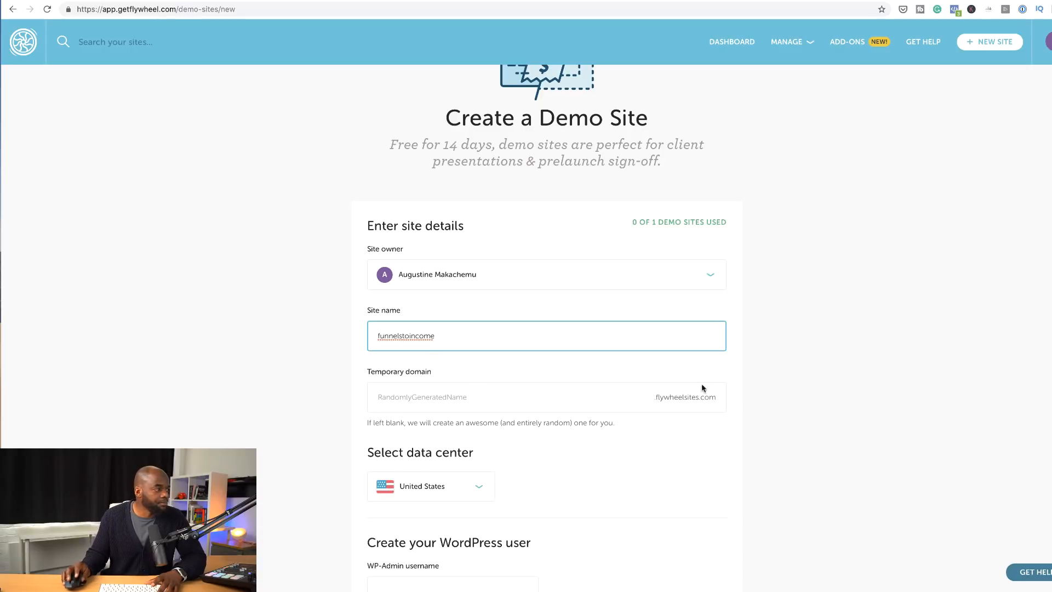
Step: Set the data center of the funnelstoincome demo site to United Kingdom
scroll(666, 460, down, 4)
click(467, 386)
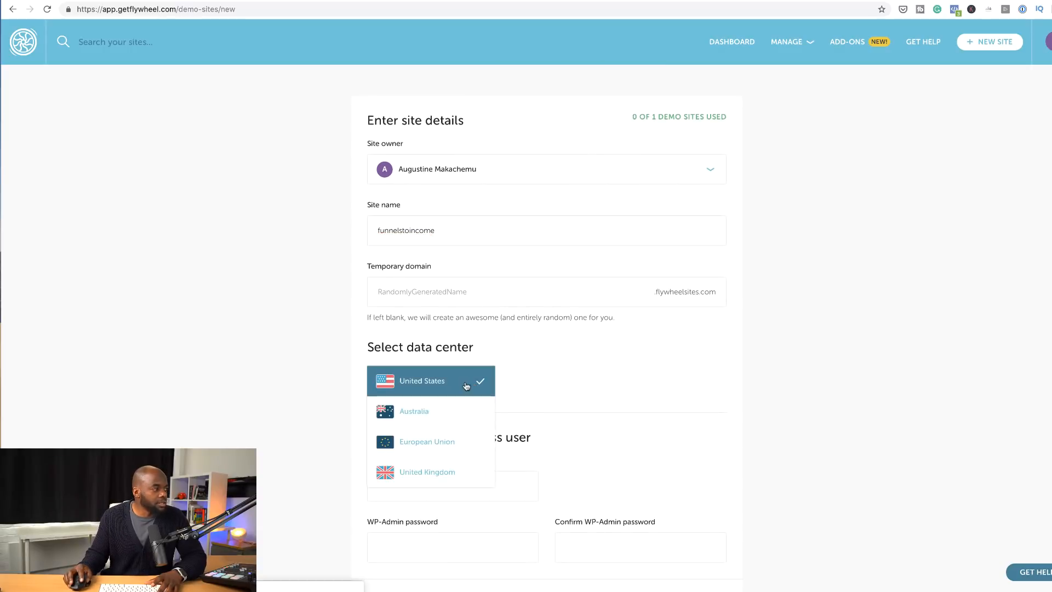
click(467, 472)
Step: Set the WP-Admin username of the funnelstoincome site's WordPress user to mak
scroll(624, 443, down, 4)
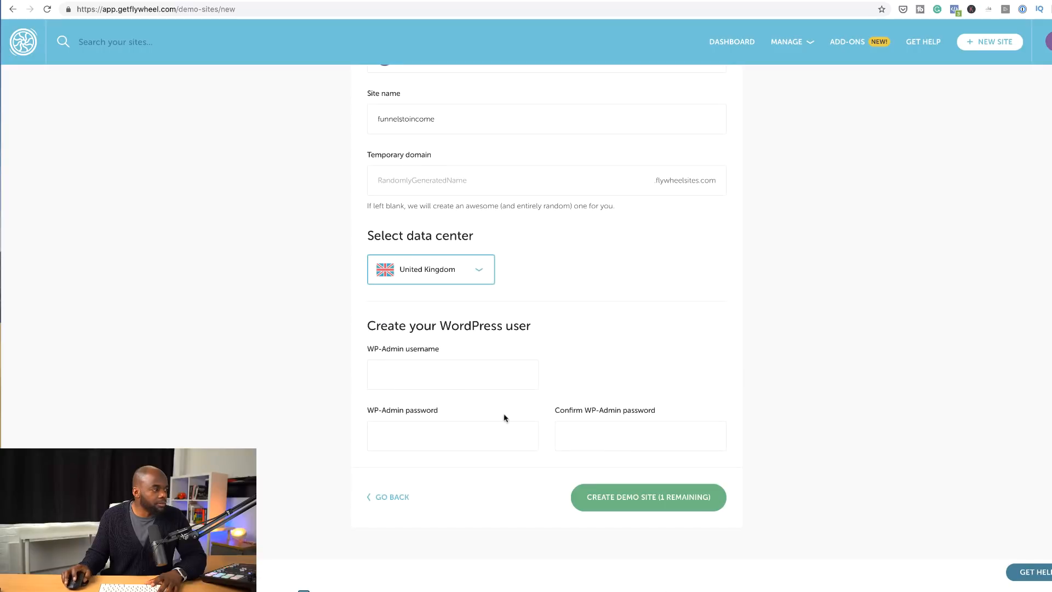
click(489, 377)
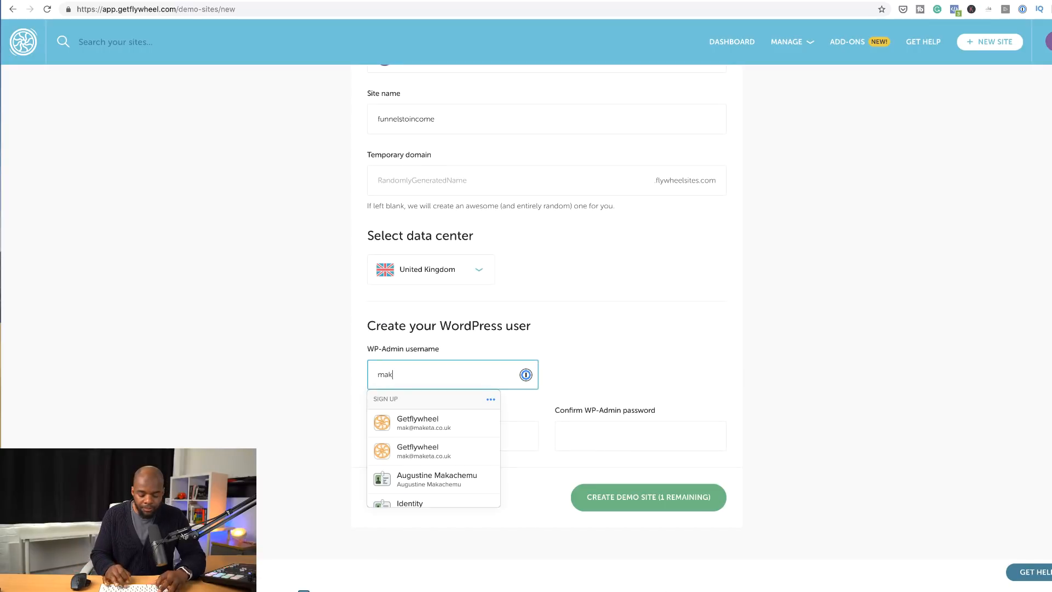
click(605, 330)
Step: Enter and confirm the WP-Admin password for the WordPress user, and create the demo site
click(450, 444)
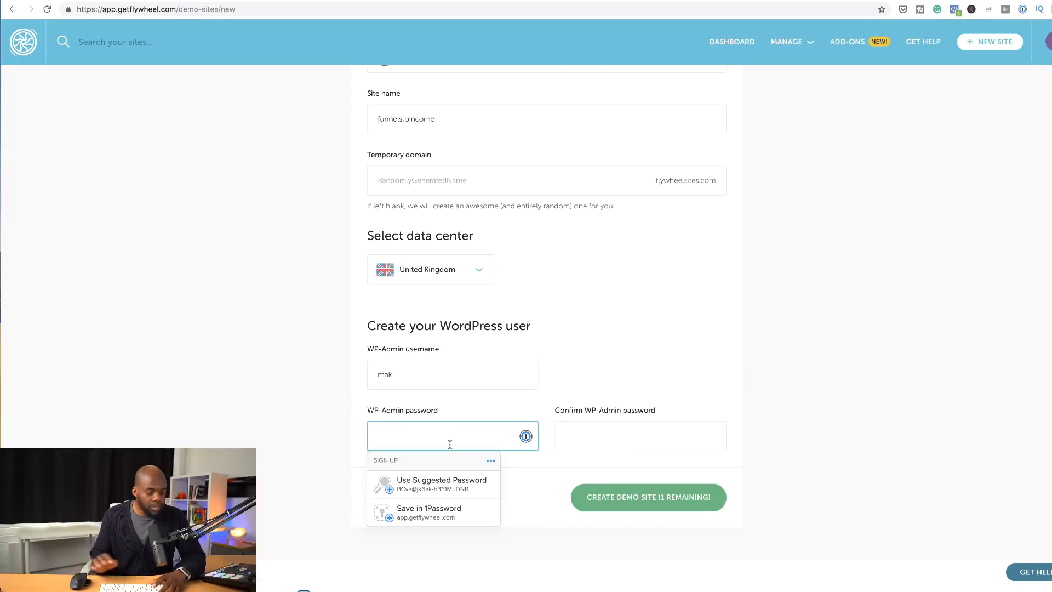
text(•••)
text(•)
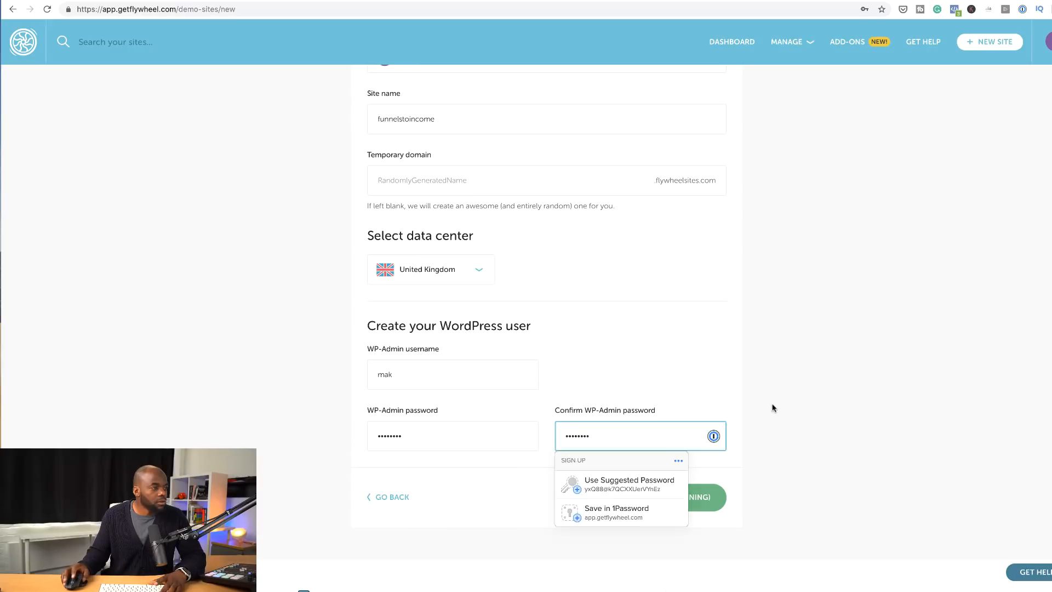
click(777, 402)
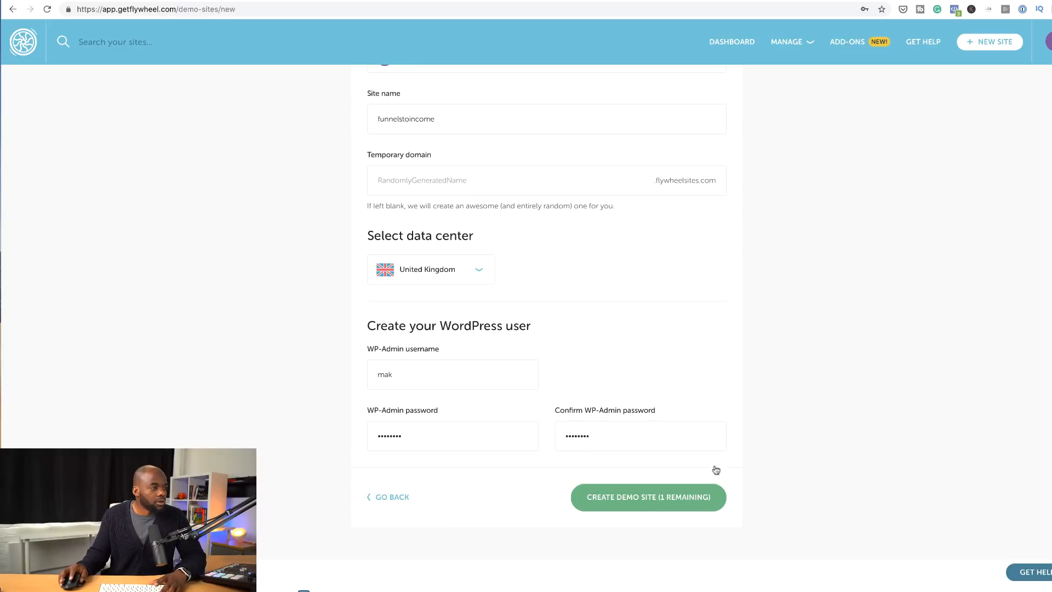
click(651, 502)
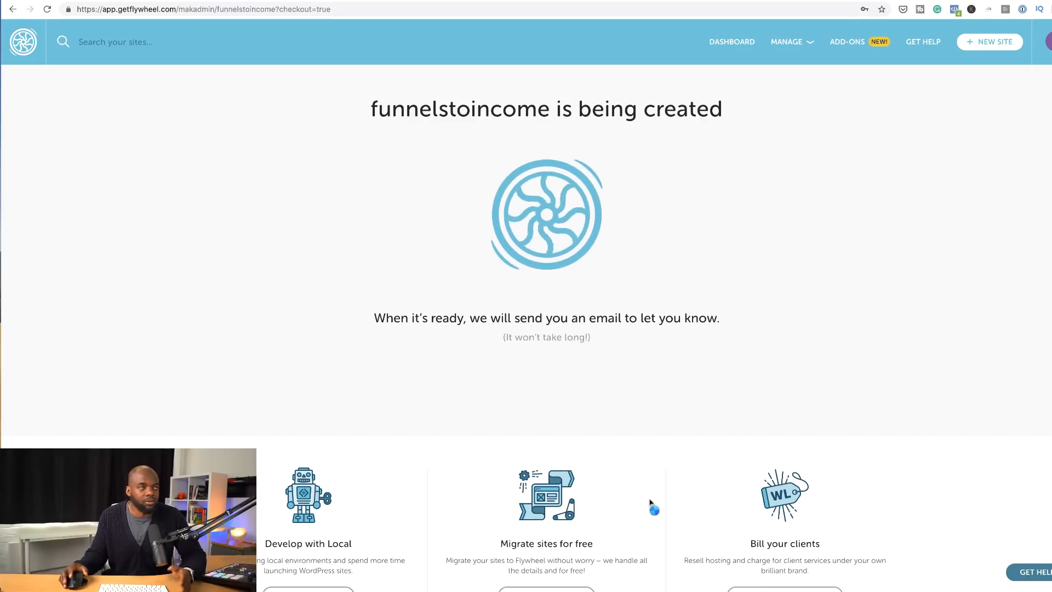
Step: Return to the dashboard, open the funnelstoincome site's overview and review its domain and Privacy Mode credentials
click(12, 9)
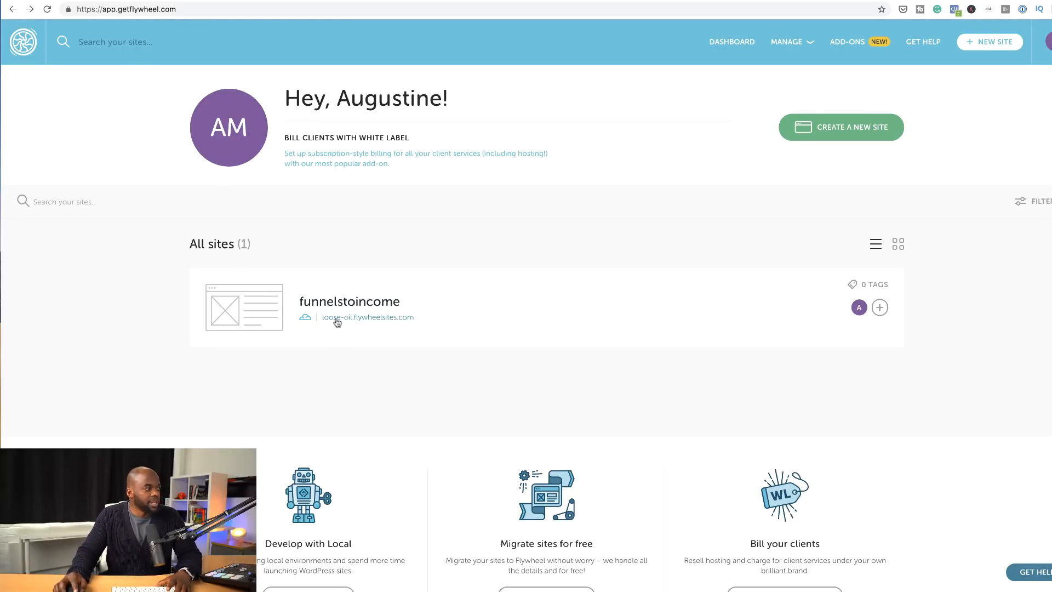
click(383, 322)
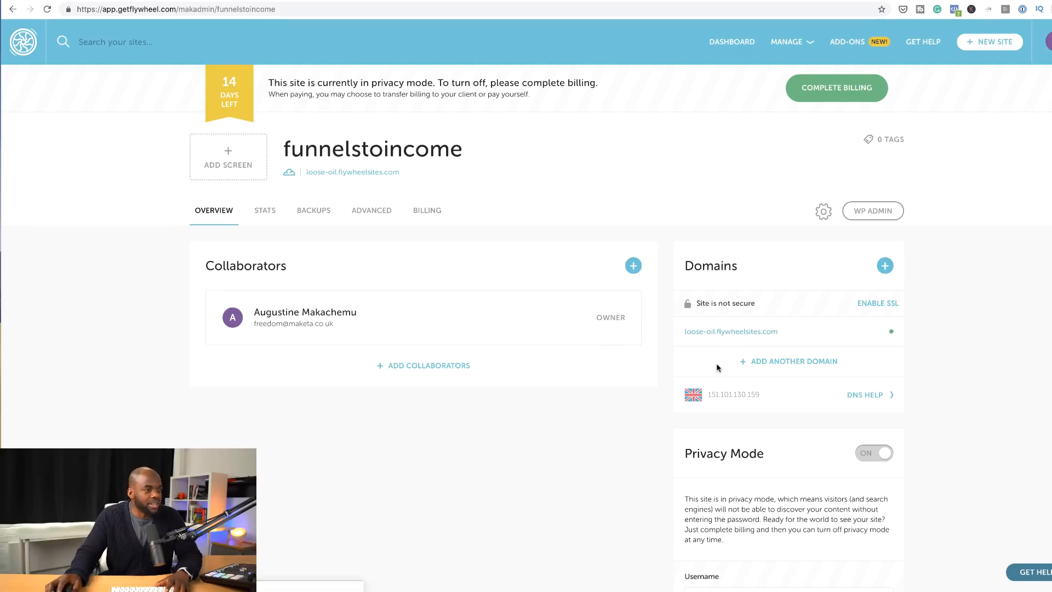
scroll(716, 363, down, 3)
scroll(738, 468, down, 2)
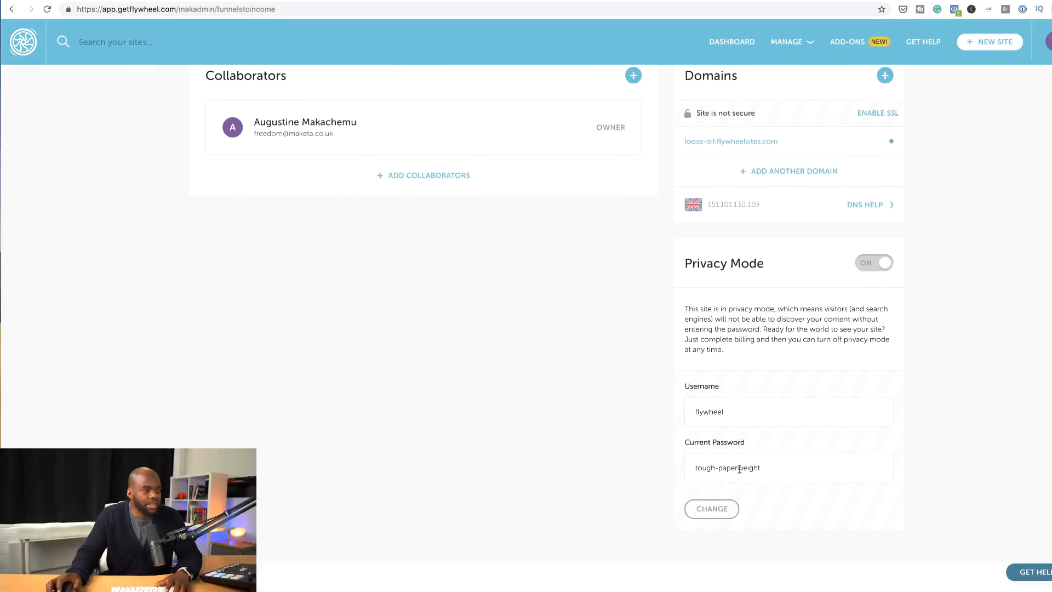
scroll(745, 472, down, 1)
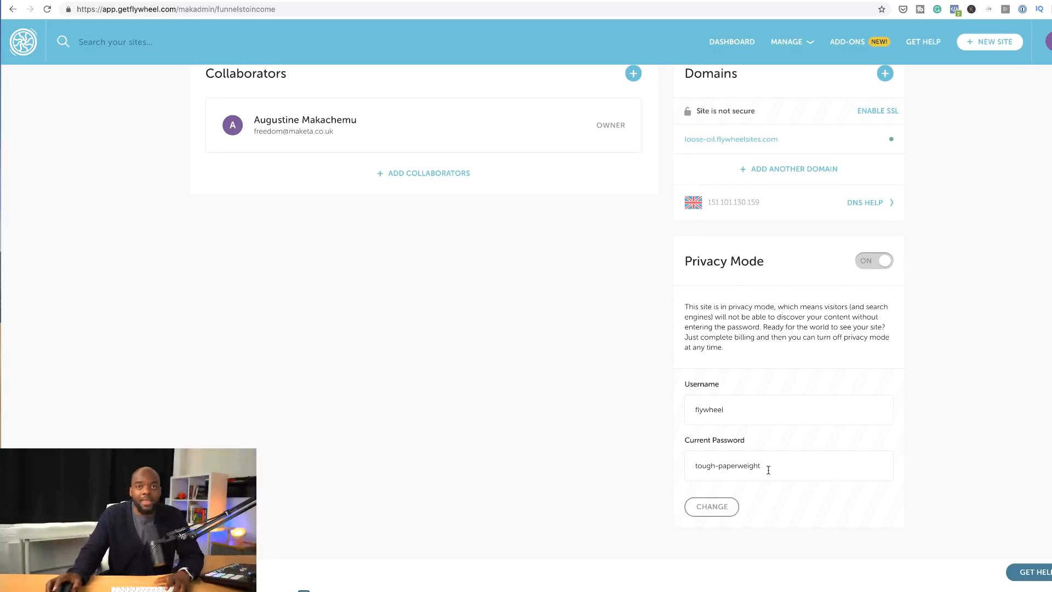
scroll(781, 433, up, 5)
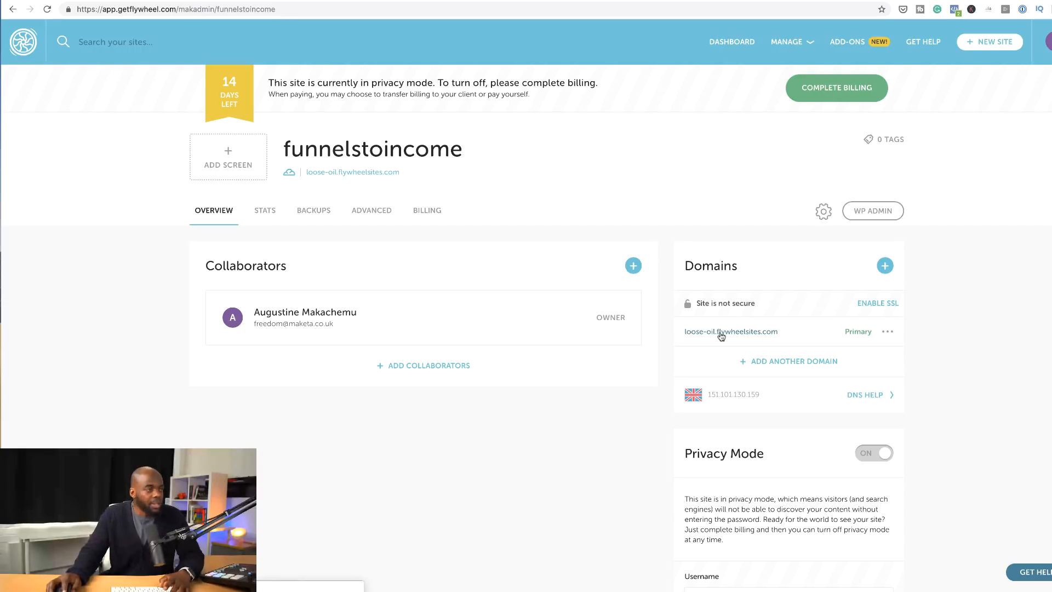
Step: Open the site's temporary flywheelsites.com domain and copy the Privacy Mode username flywheel into its sign-in prompt
click(392, 0)
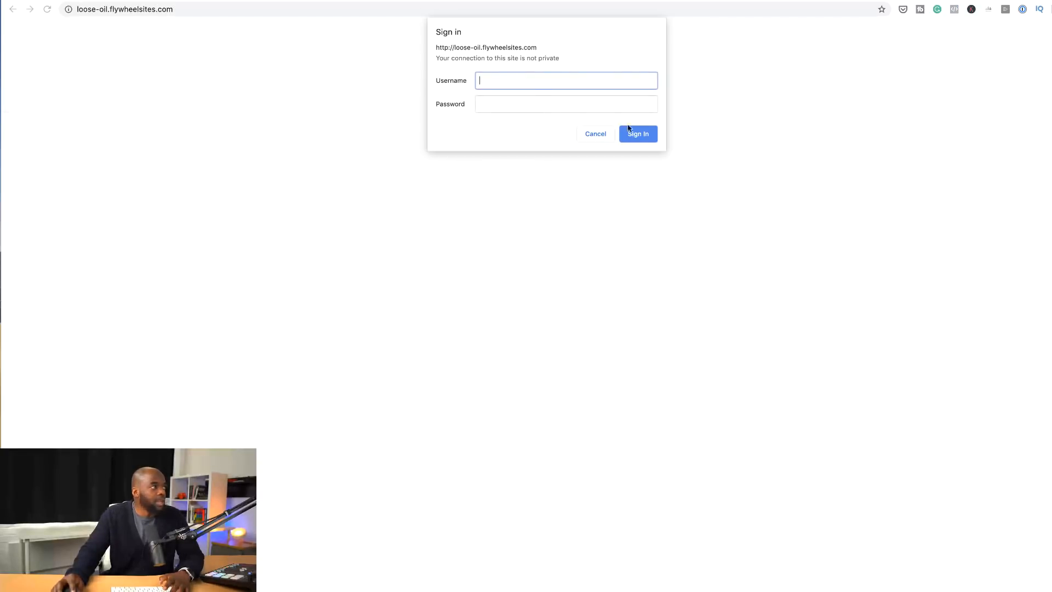
click(297, 0)
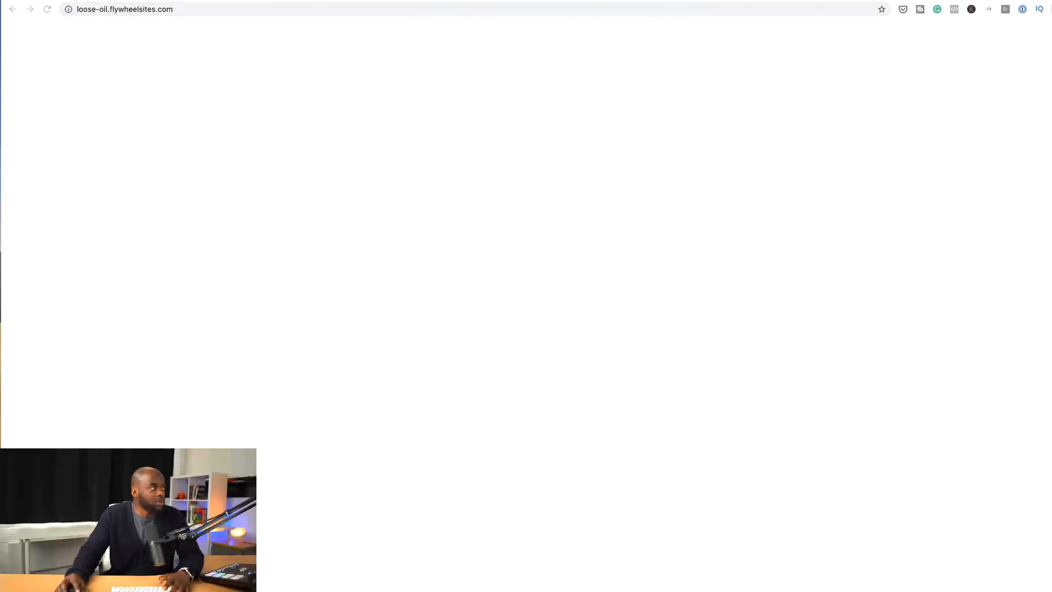
scroll(787, 526, down, 4)
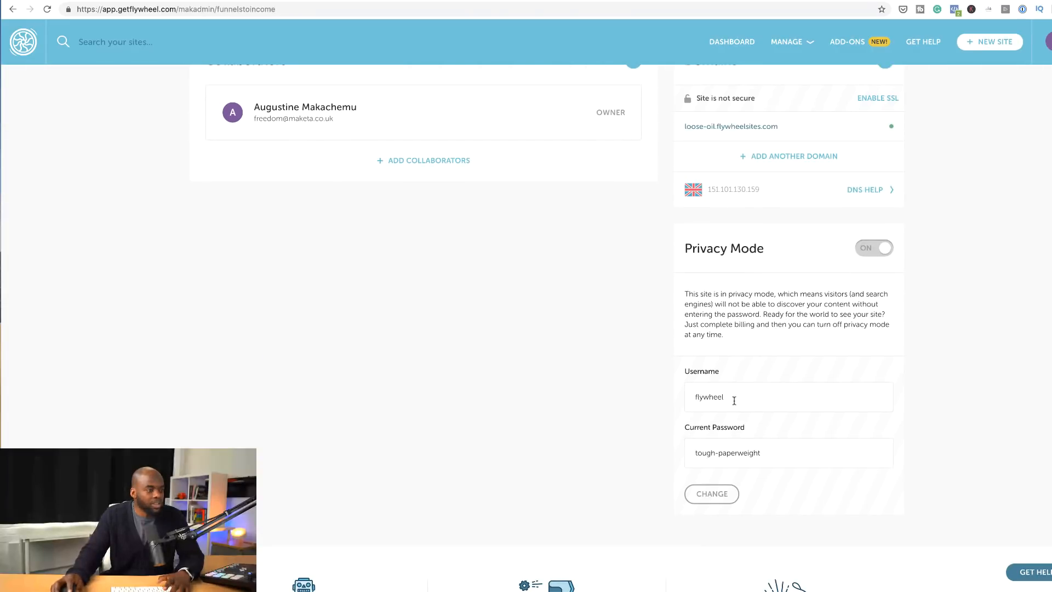
double_click(734, 400)
key(super+c)
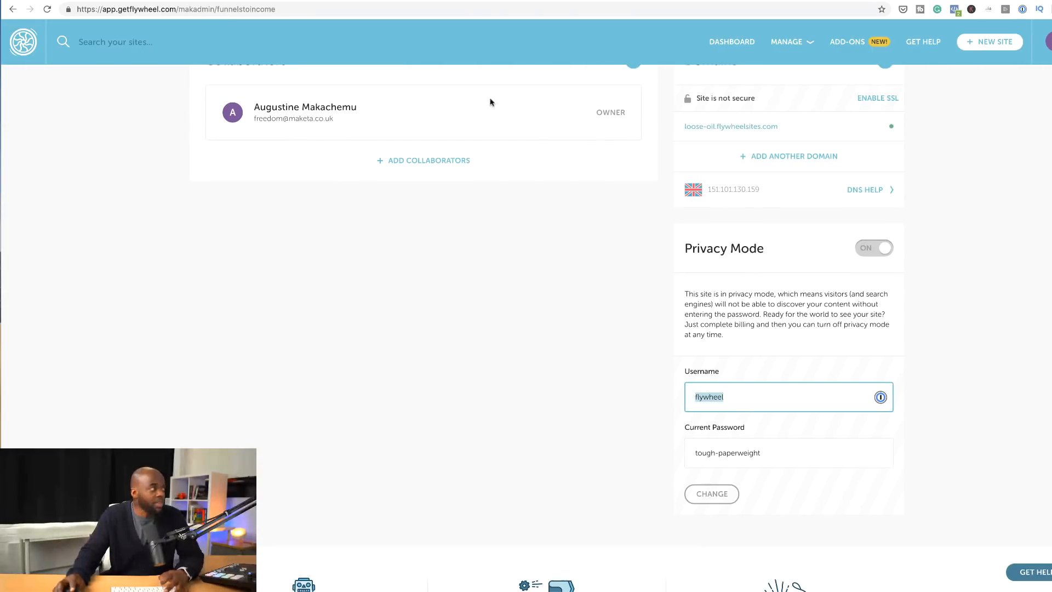
key(ctrl+Tab)
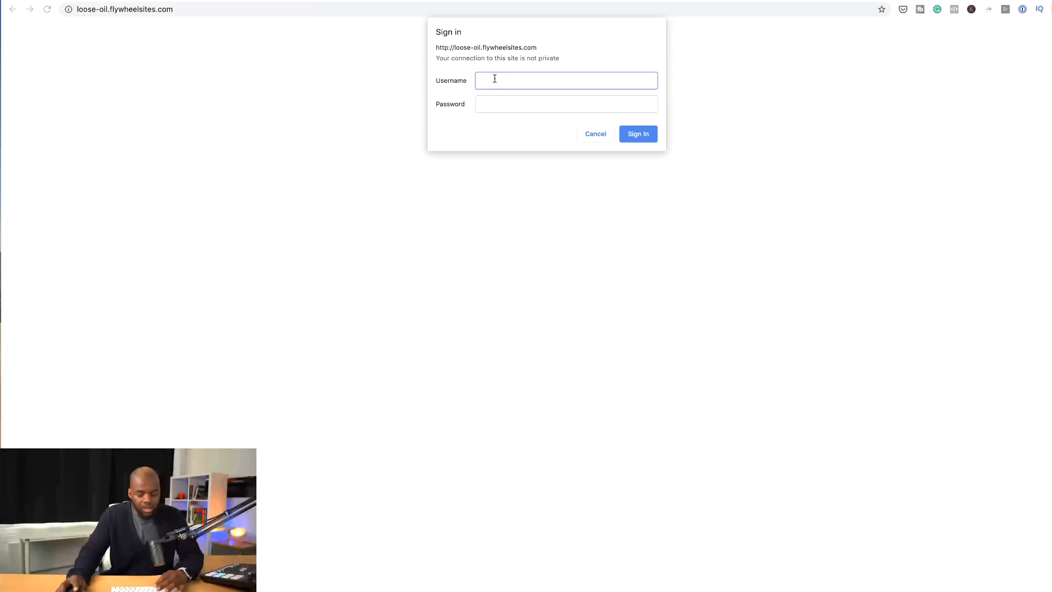
key(super+v)
Step: Copy the Privacy Mode password from the Flywheel site overview into the sign-in prompt, sign in to the site and save the login
key(ctrl+shift+Tab)
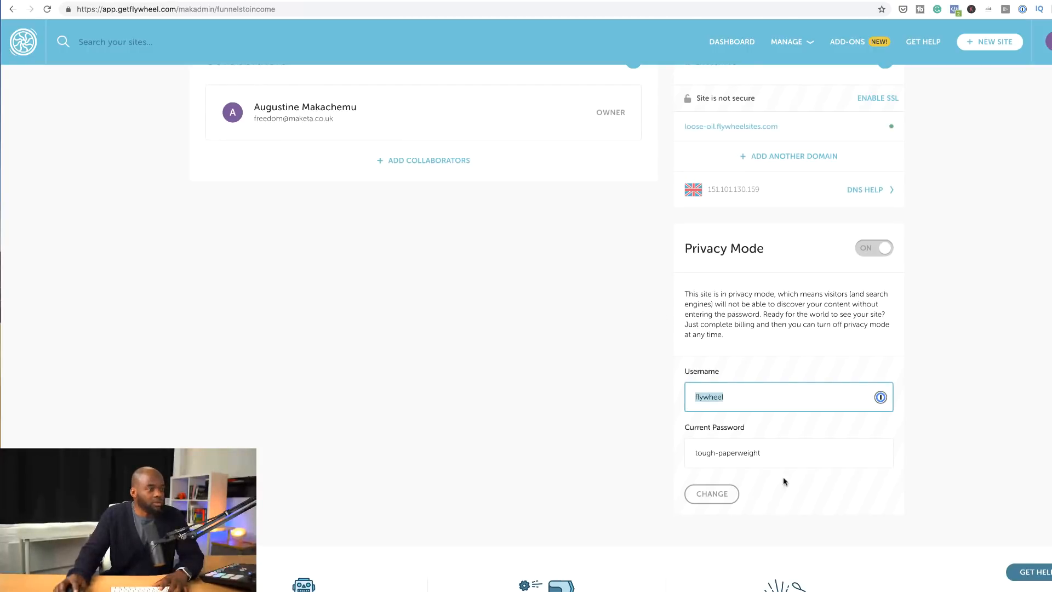
click(768, 458)
key(super+a)
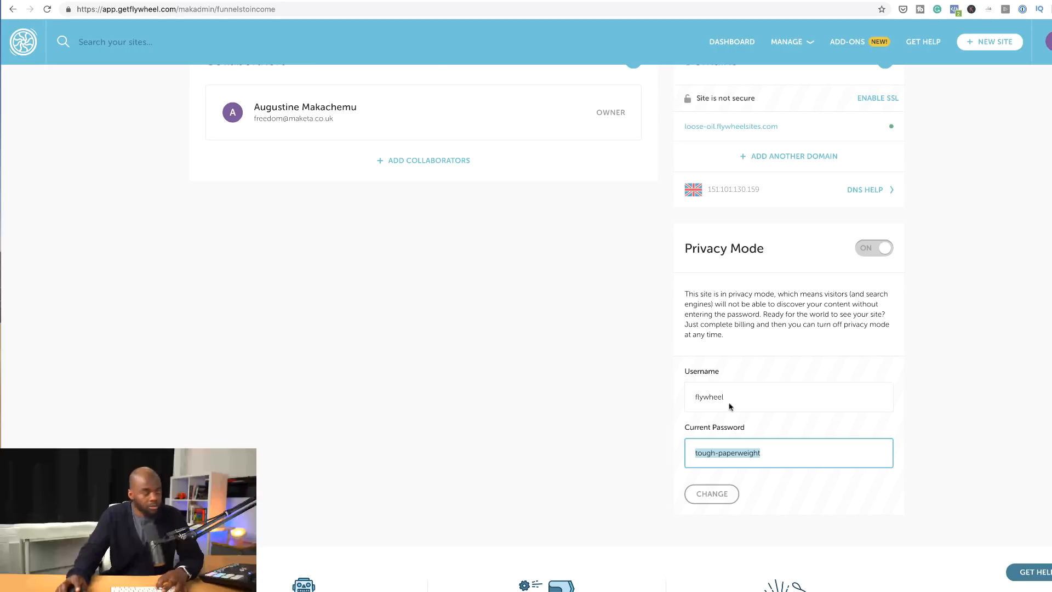
key(ctrl+Tab)
click(496, 104)
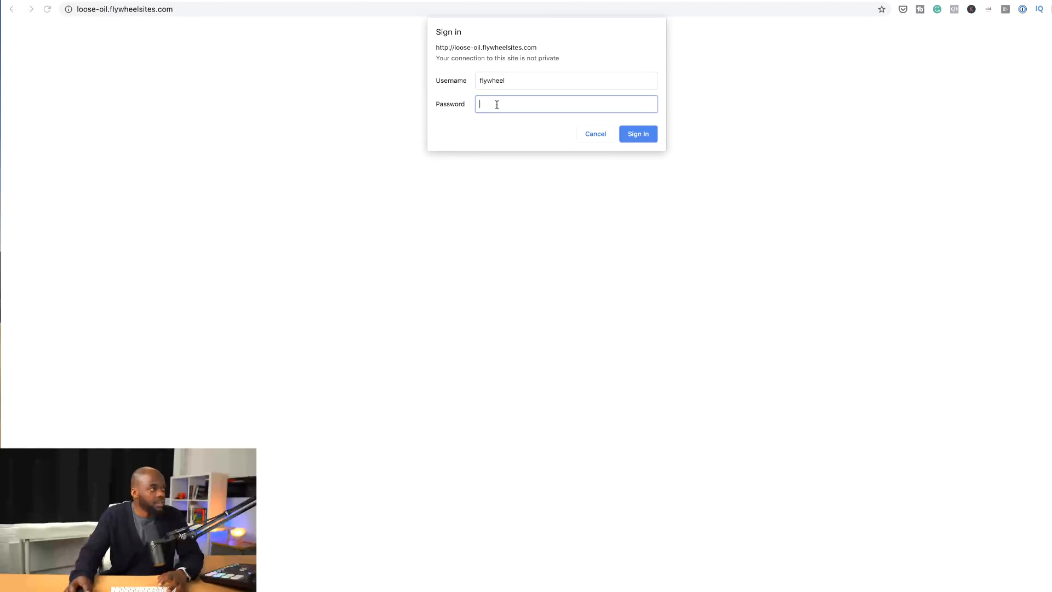
key(super+v)
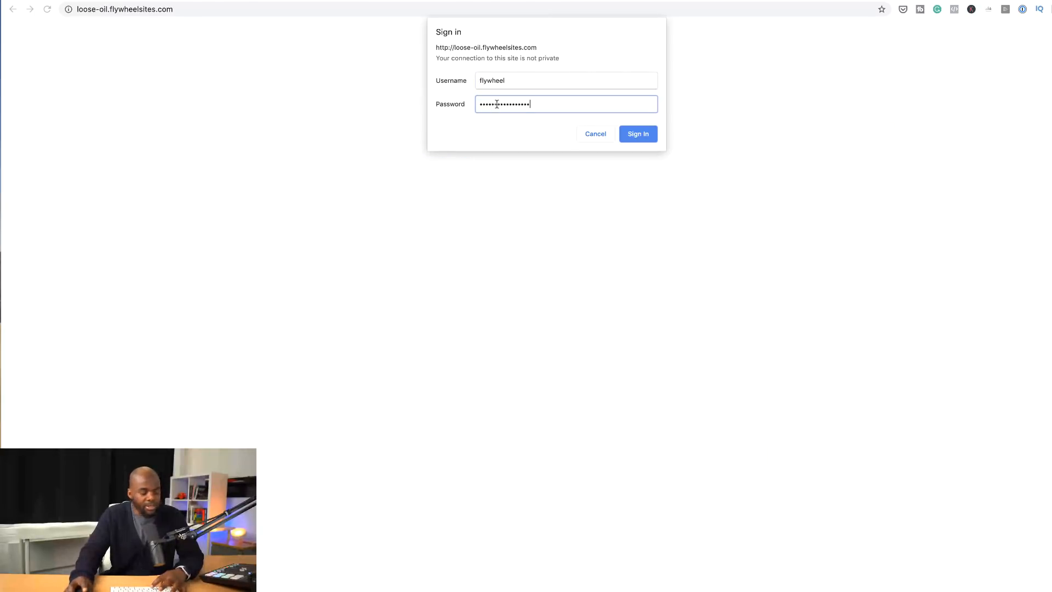
click(642, 139)
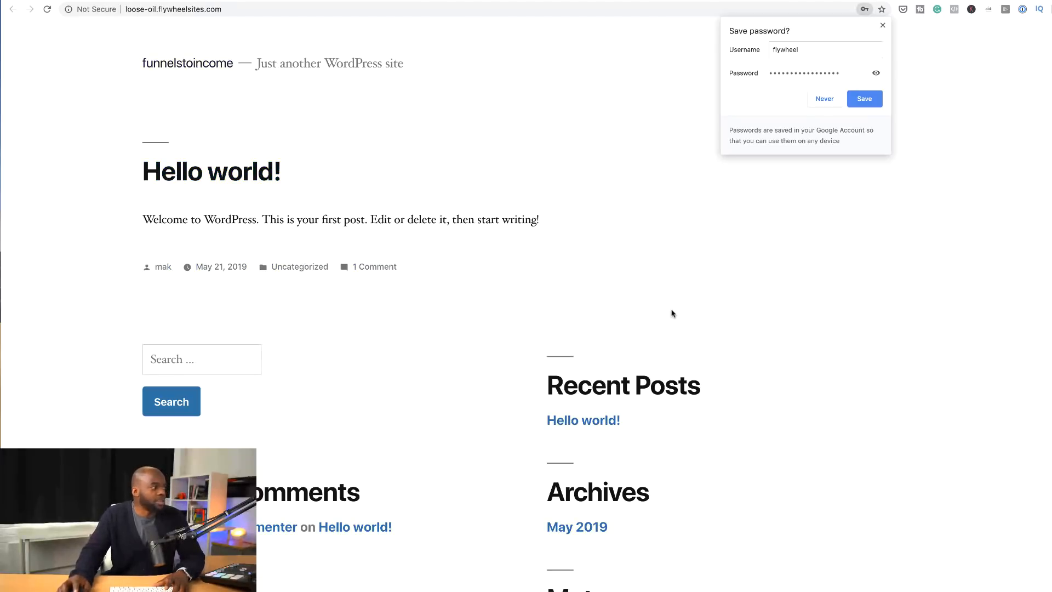
click(868, 104)
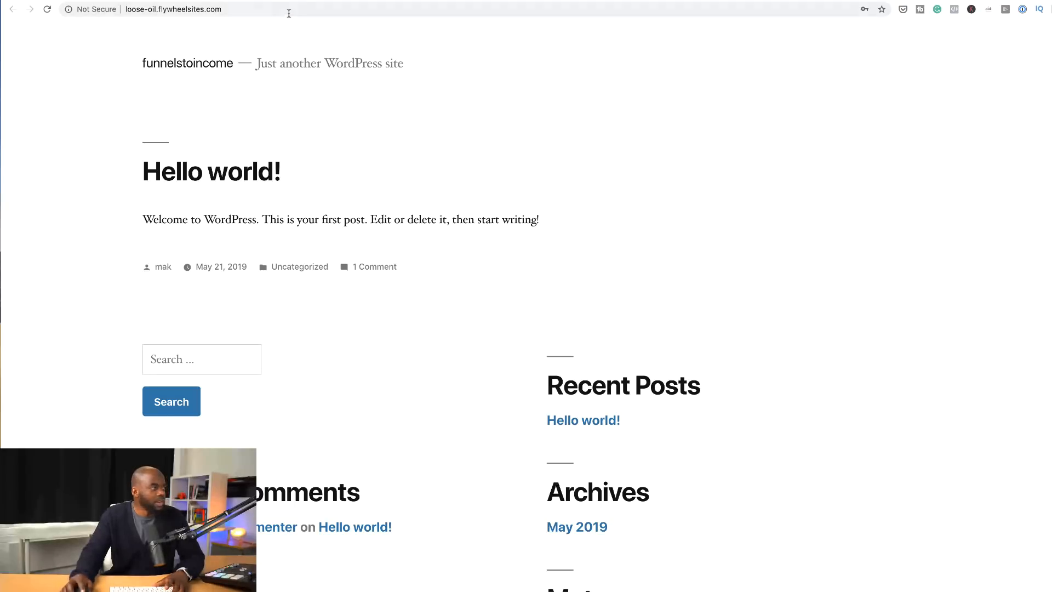
Step: Look over the site's home page, and open its WordPress login at loose-oil.flywheelsites.com/wp-admin
click(250, 10)
click(248, 10)
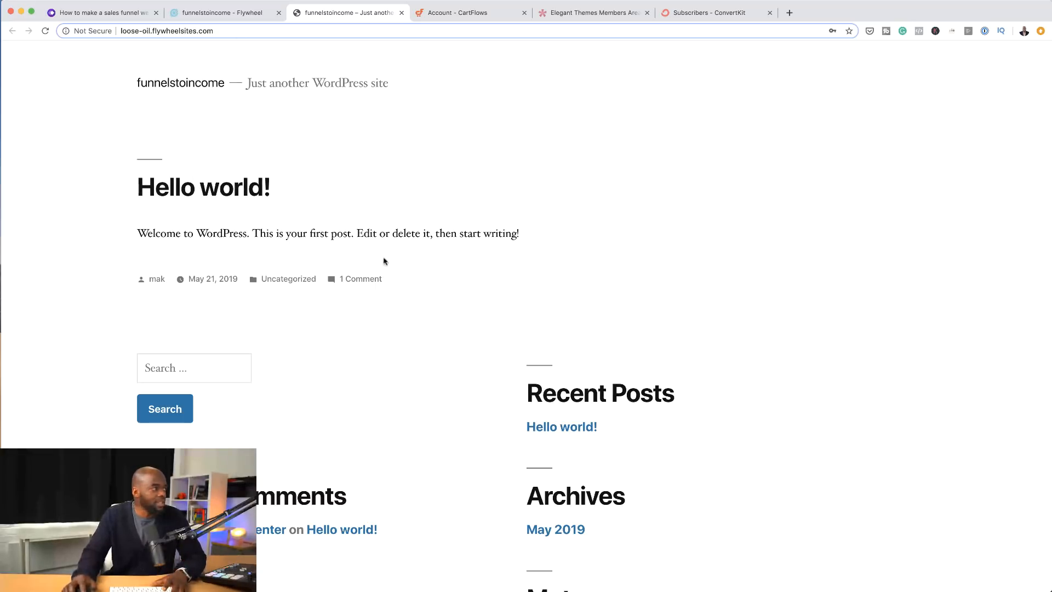
scroll(444, 298, down, 5)
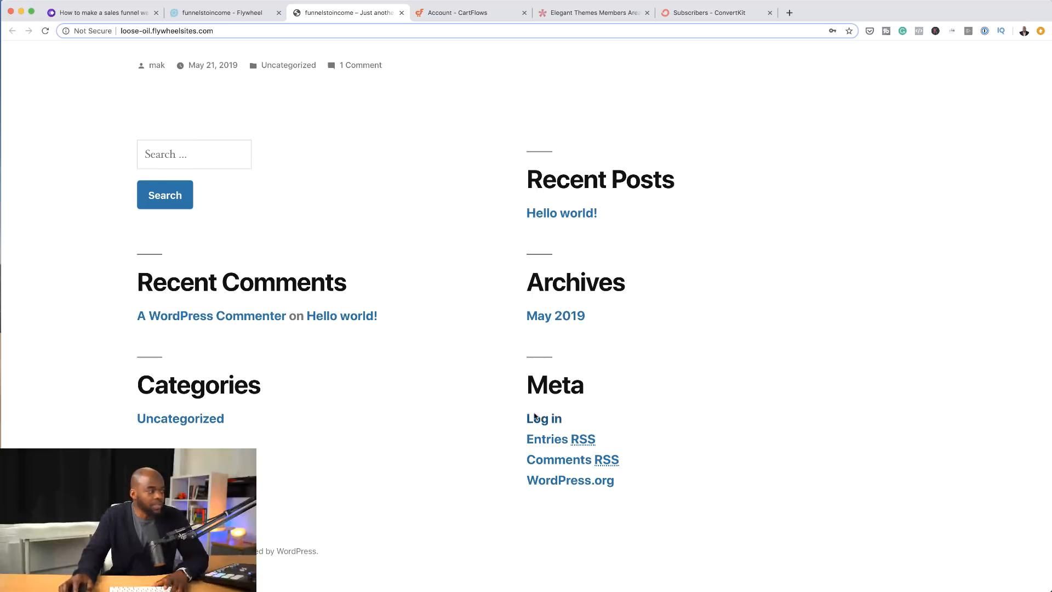
scroll(436, 419, up, 5)
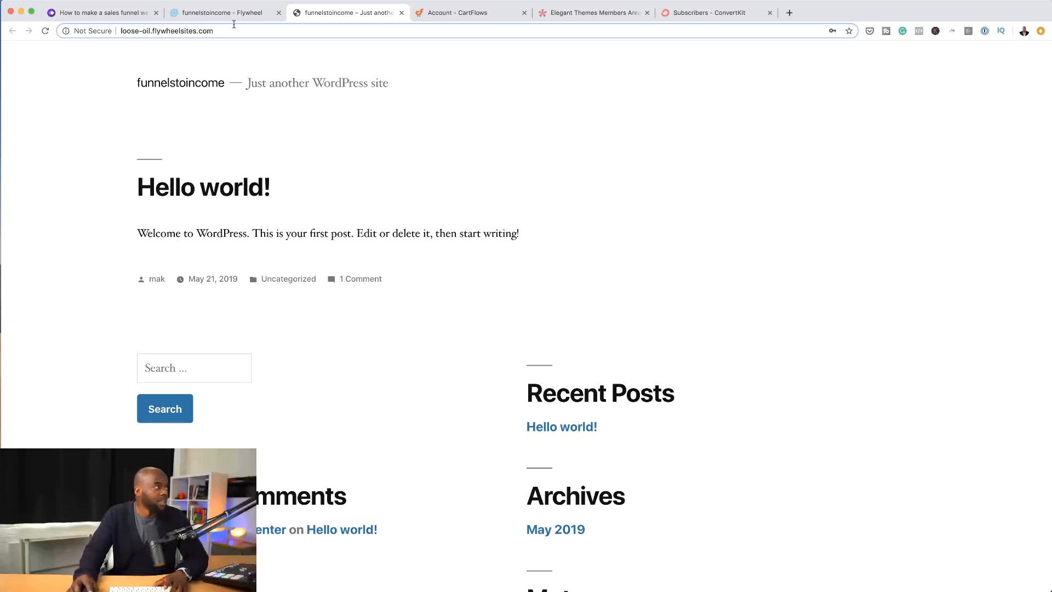
text(/)
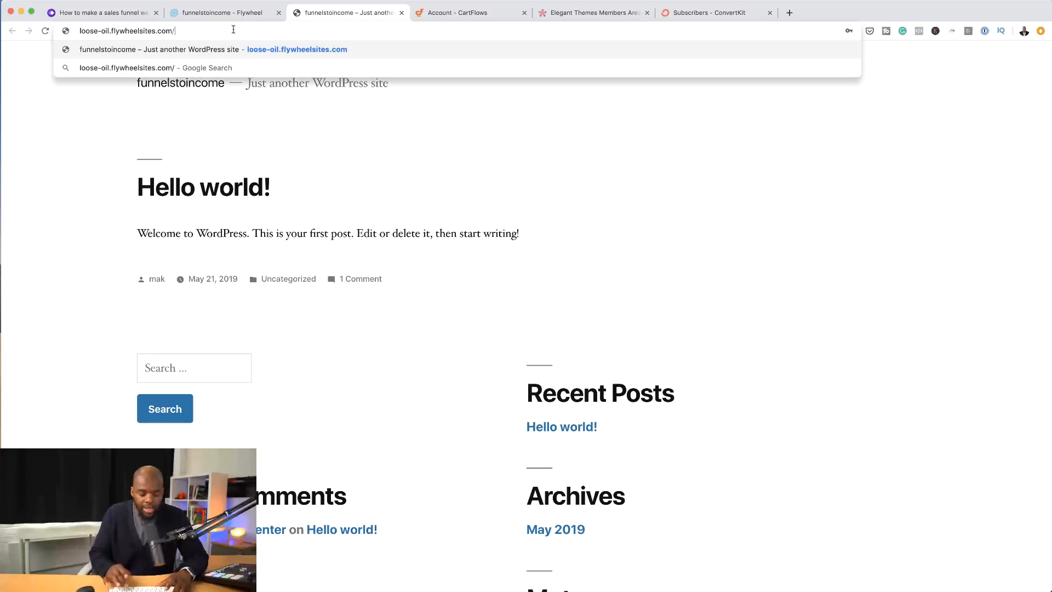
text(wp-admin)
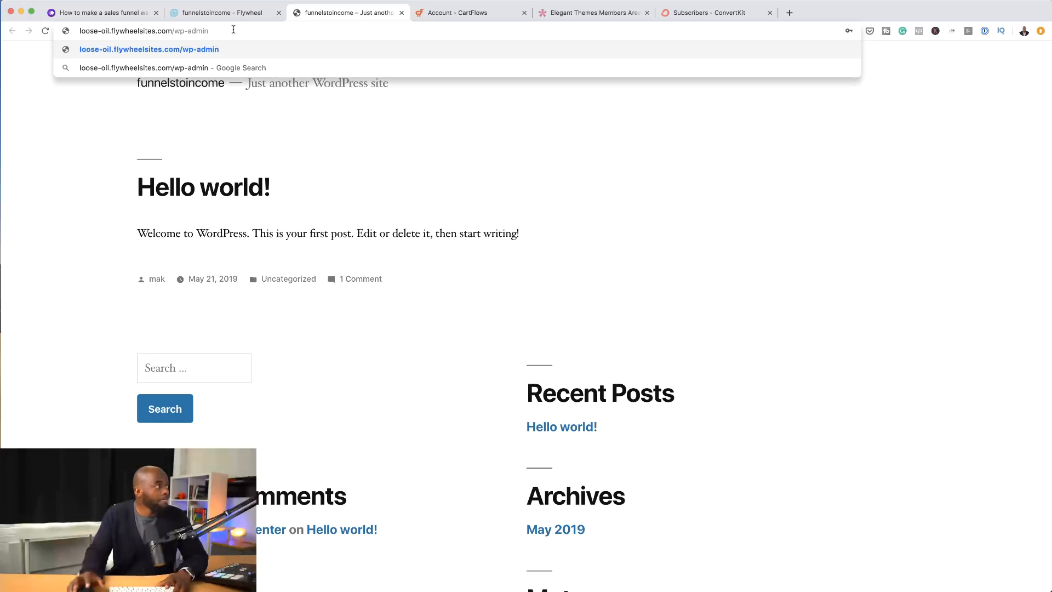
key(Return)
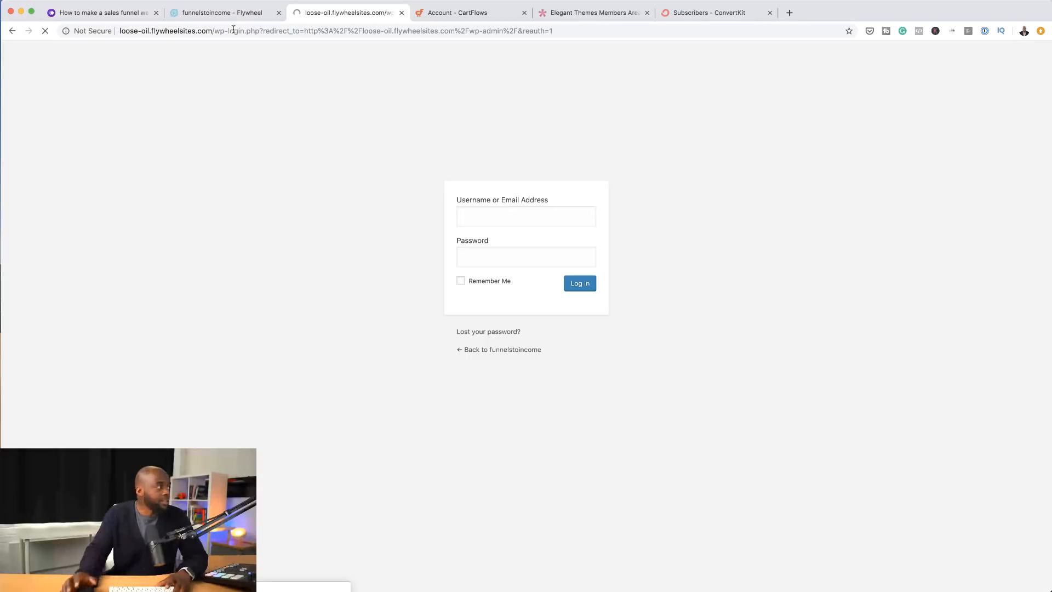
Step: Log in to WordPress as mak with the account password and Remember Me enabled, and save the login in the browser
click(498, 216)
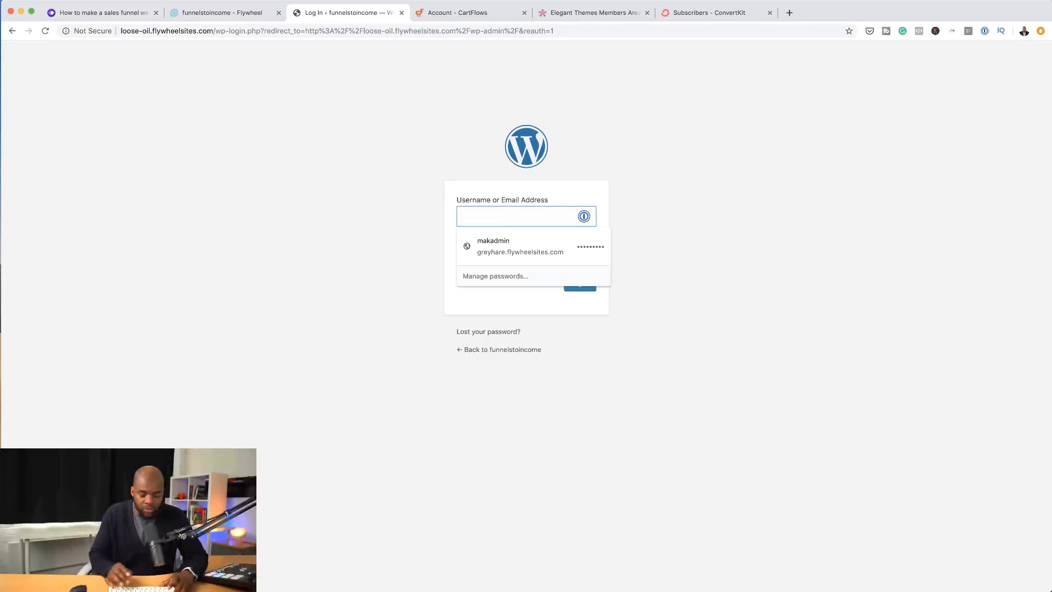
text(mak)
click(461, 280)
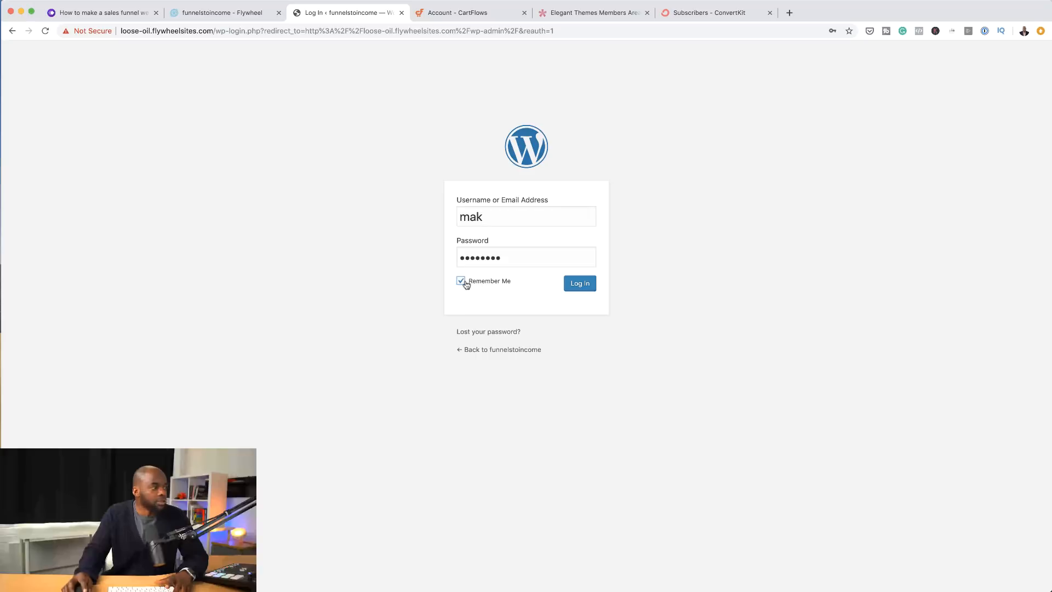
click(588, 291)
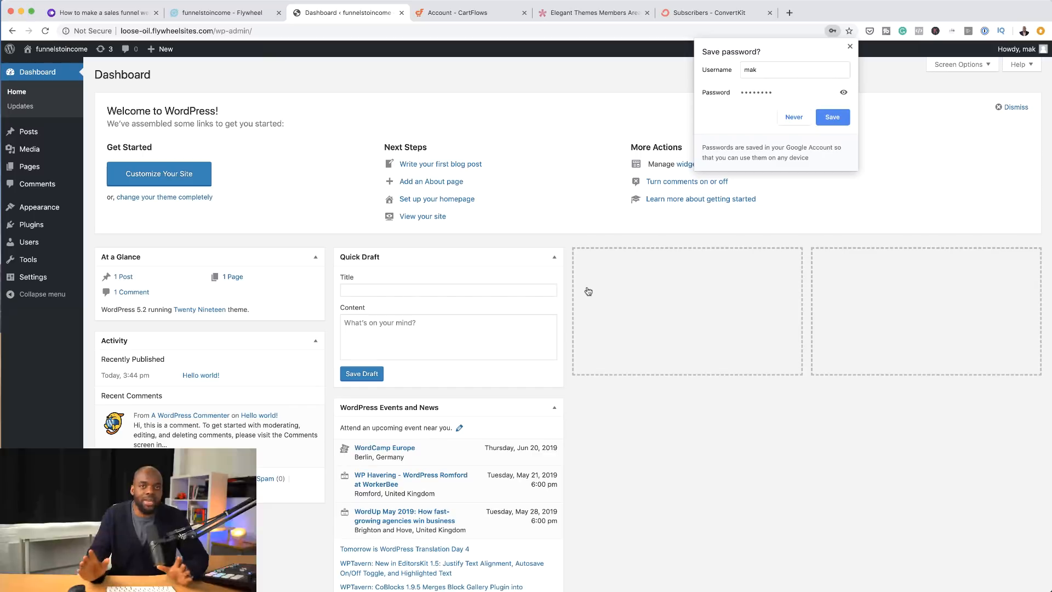
click(838, 119)
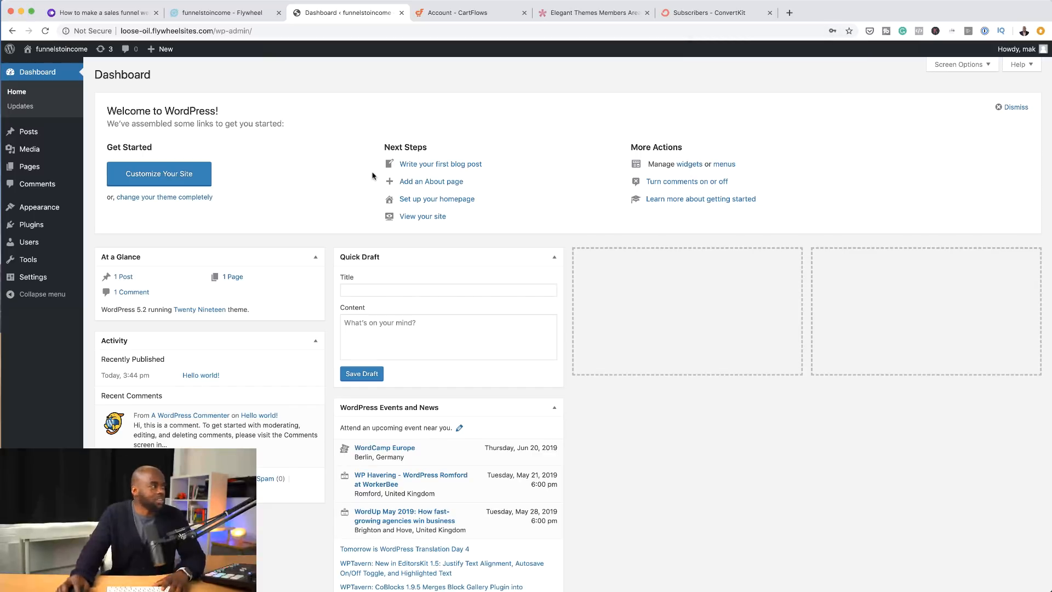
Step: Dismiss the welcome panel and move the WordPress Events and News and Activity boxes into the two empty dashboard columns
click(1013, 106)
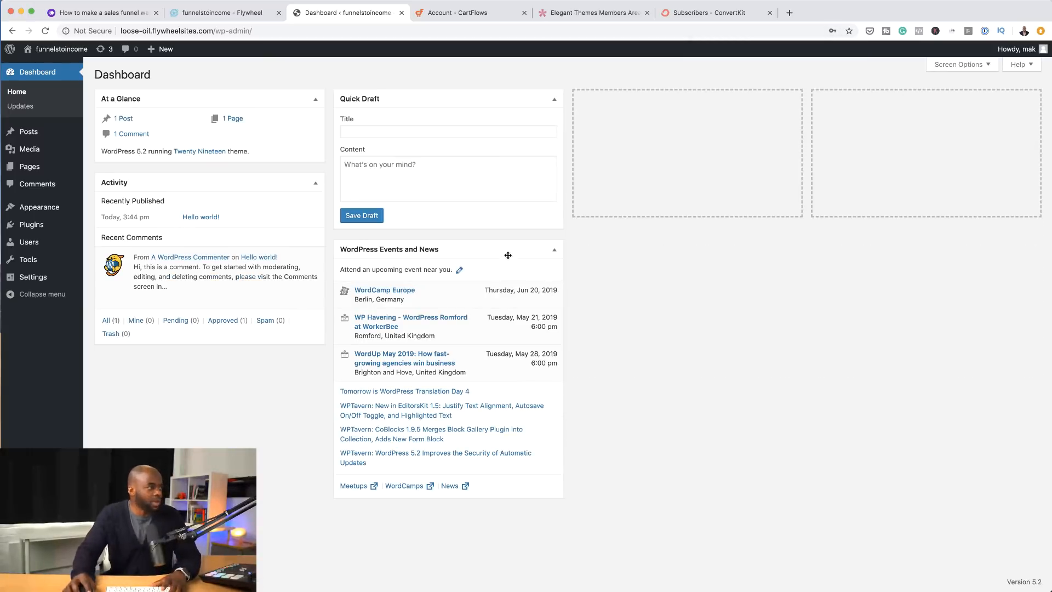
drag(508, 256, 688, 133)
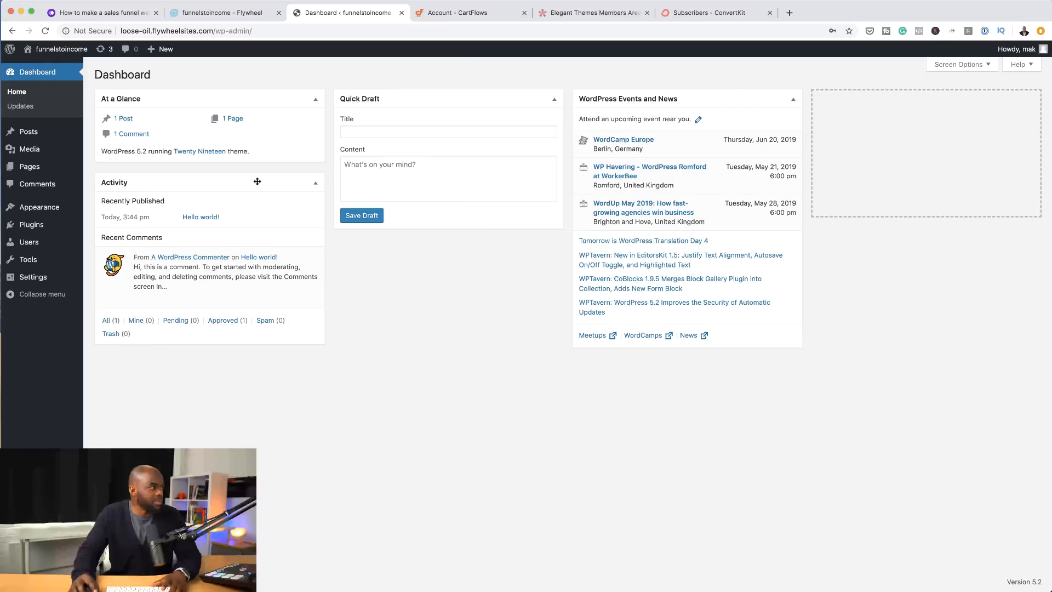
drag(257, 182, 1015, 113)
Step: Upload Divi.zip from the Funnel Website folder as a new theme, install it and activate it
mouse_move(40, 217)
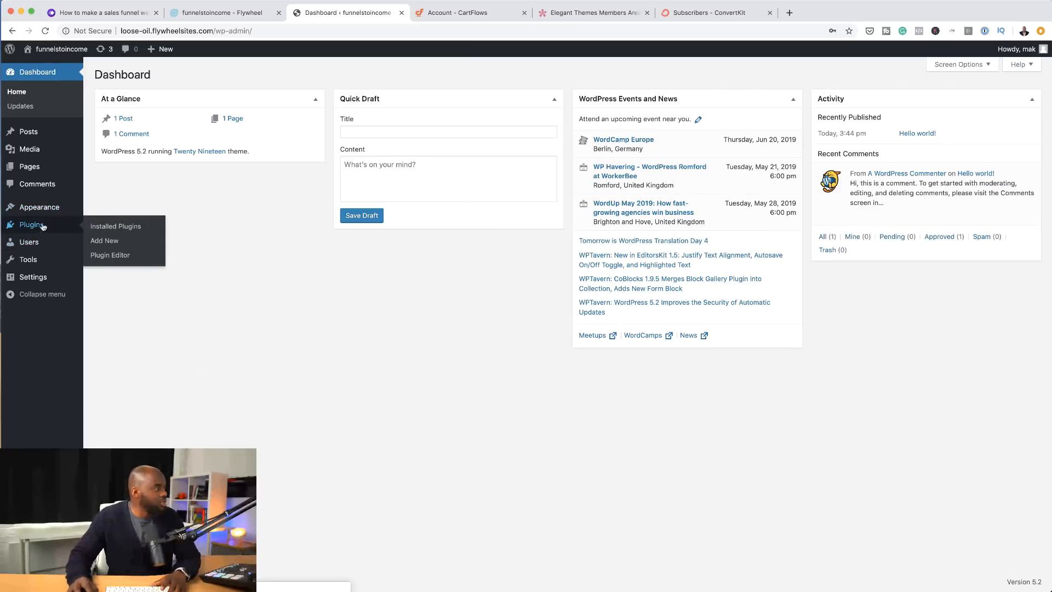
click(103, 210)
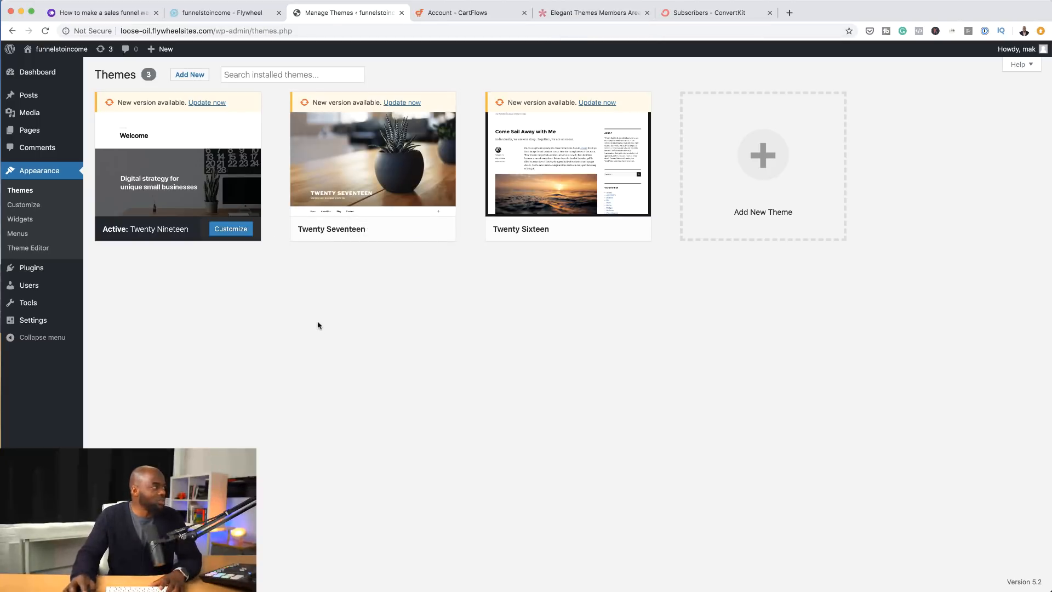
click(194, 78)
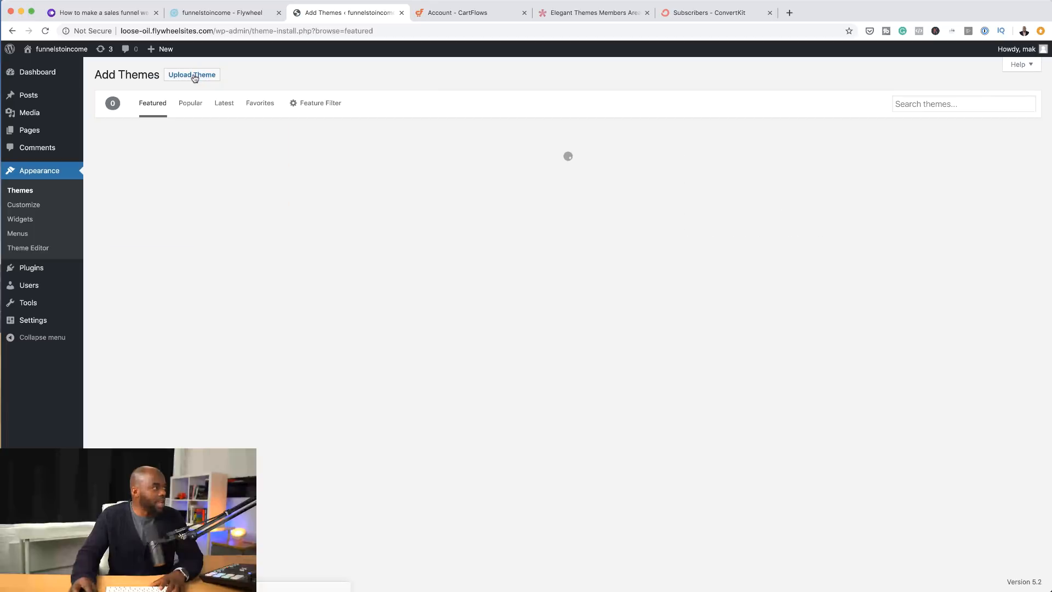
click(194, 78)
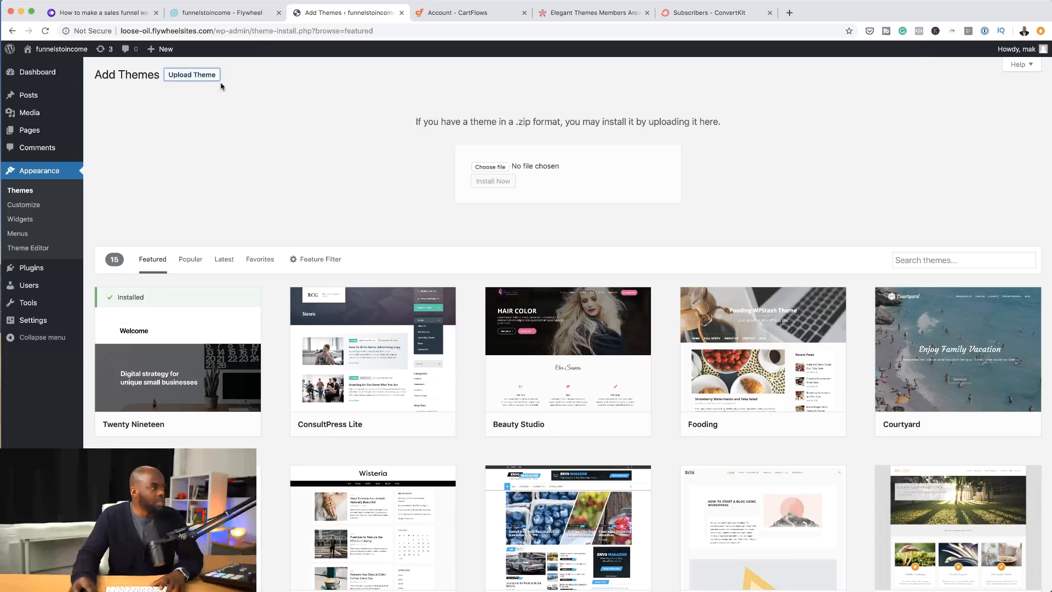
click(499, 167)
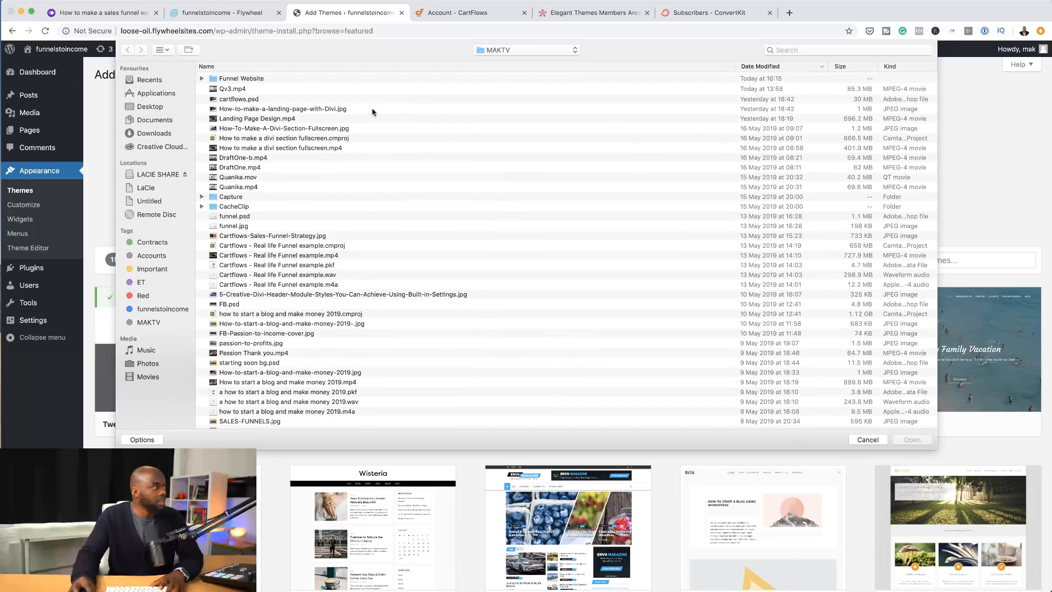
double_click(240, 80)
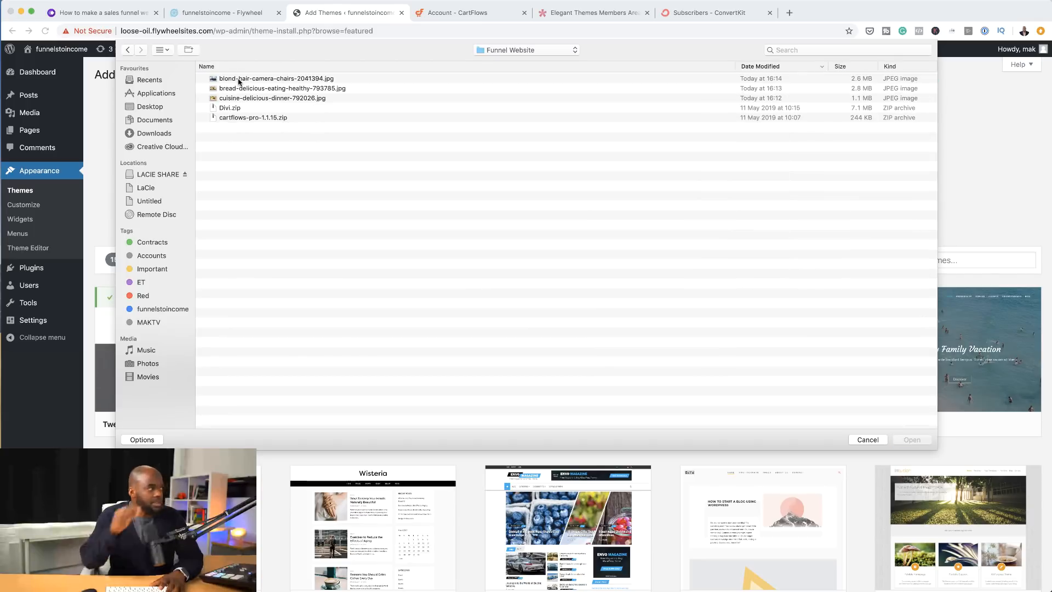
double_click(244, 108)
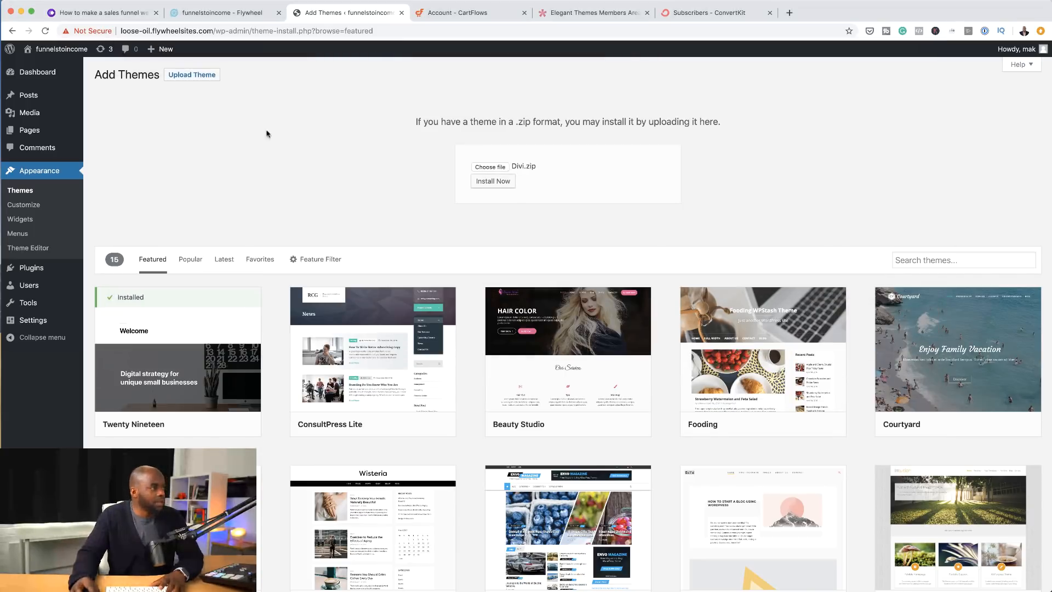
click(485, 185)
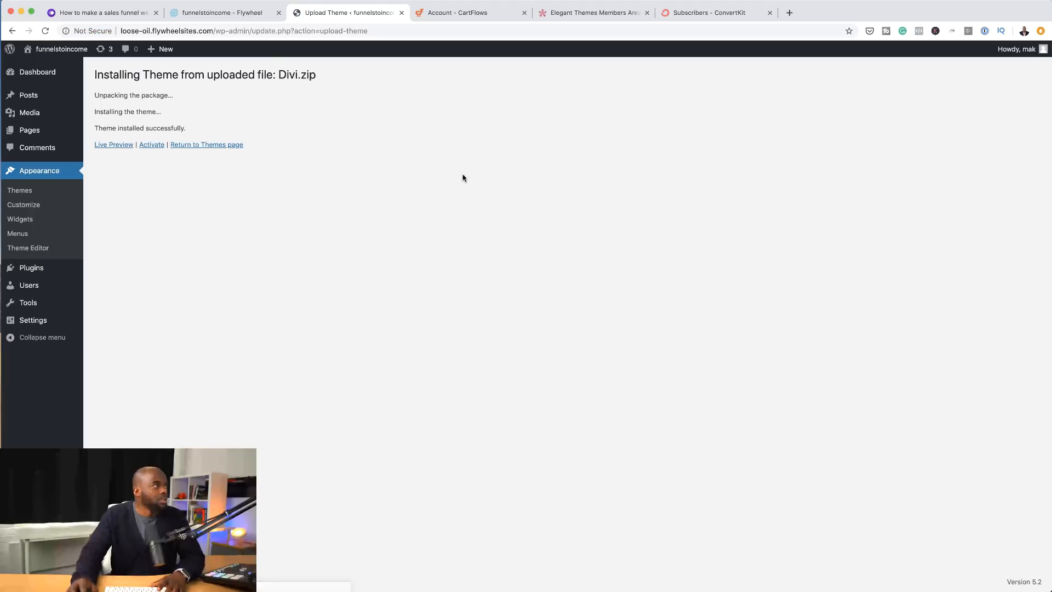
click(151, 145)
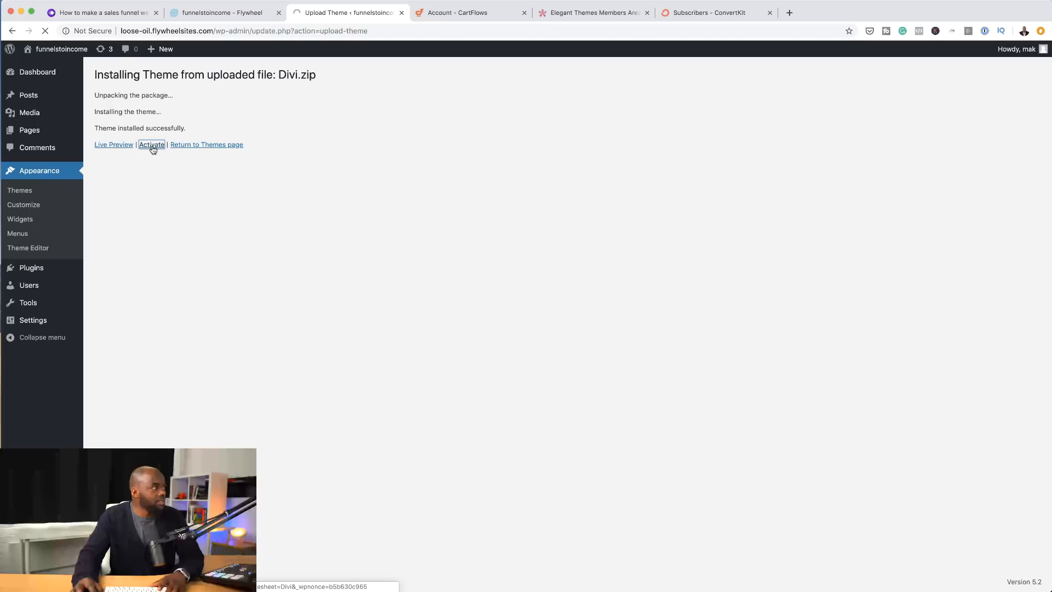
Step: Open the update settings in Divi's Theme Options and enter the Elegant Themes account username
mouse_move(66, 378)
click(113, 378)
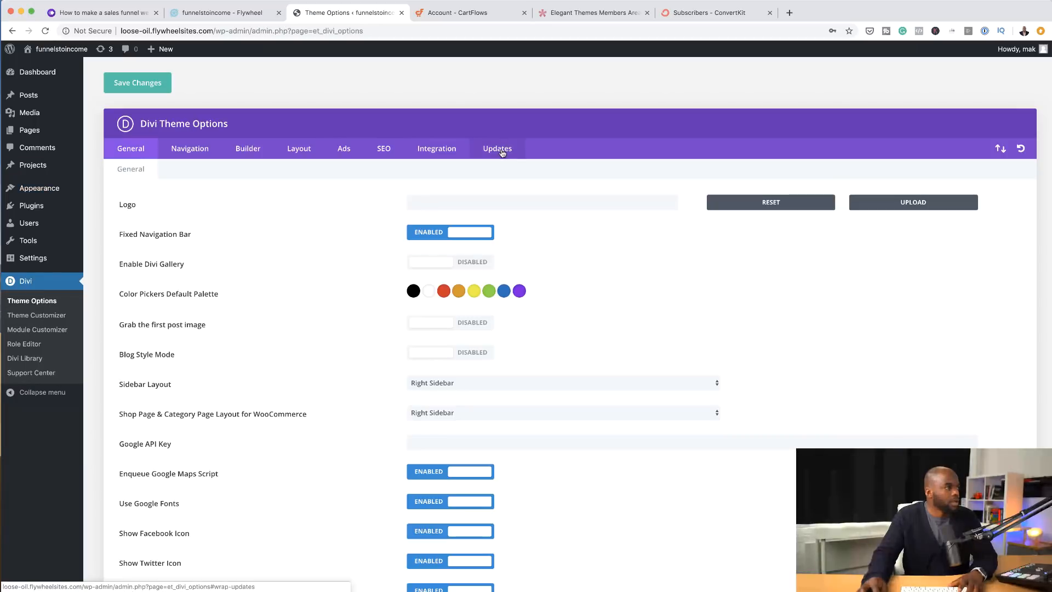
click(500, 151)
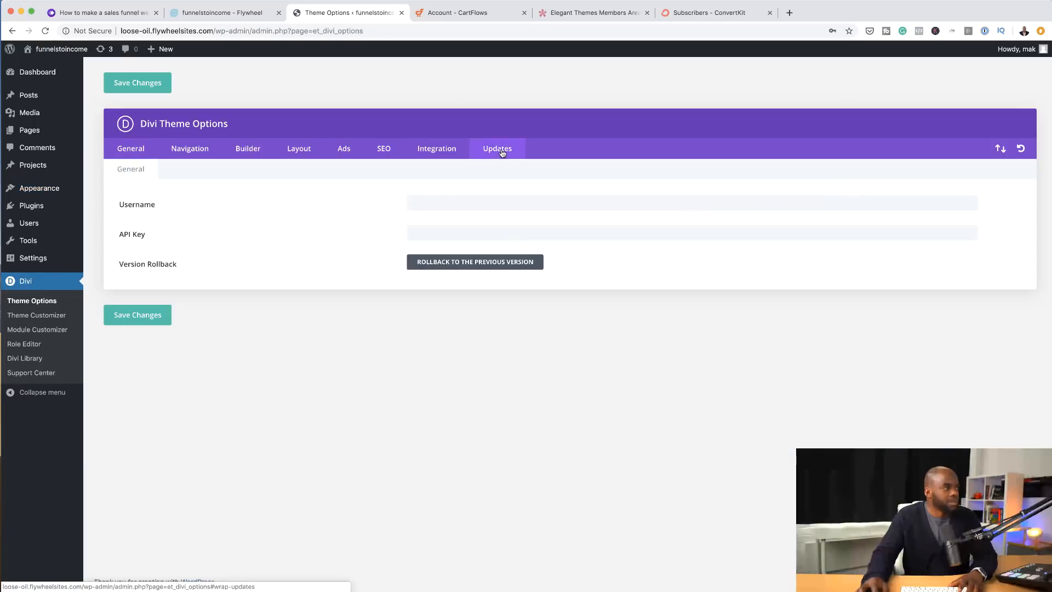
click(480, 205)
text(•)
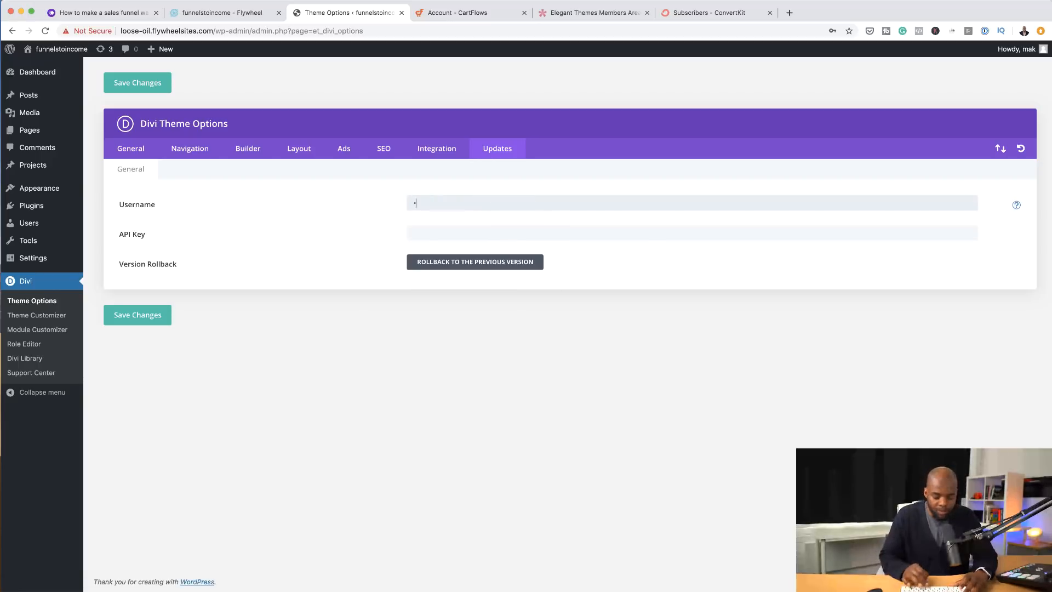
text(•••)
Step: Copy the personal API key from the Elegant Themes members area and paste it into the API Key field of Divi's update settings
click(625, 14)
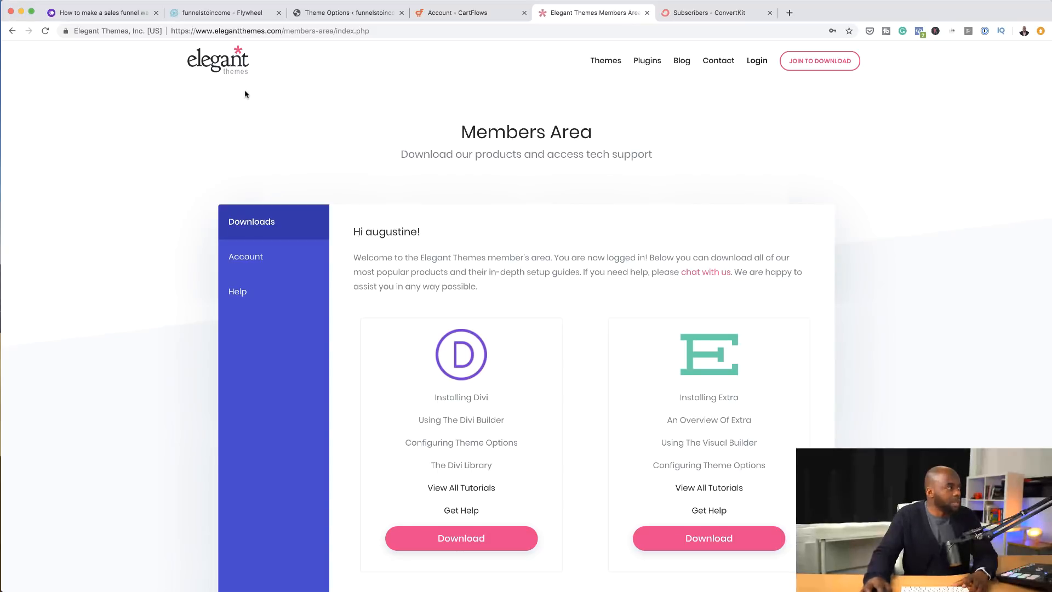
scroll(815, 270, down, 3)
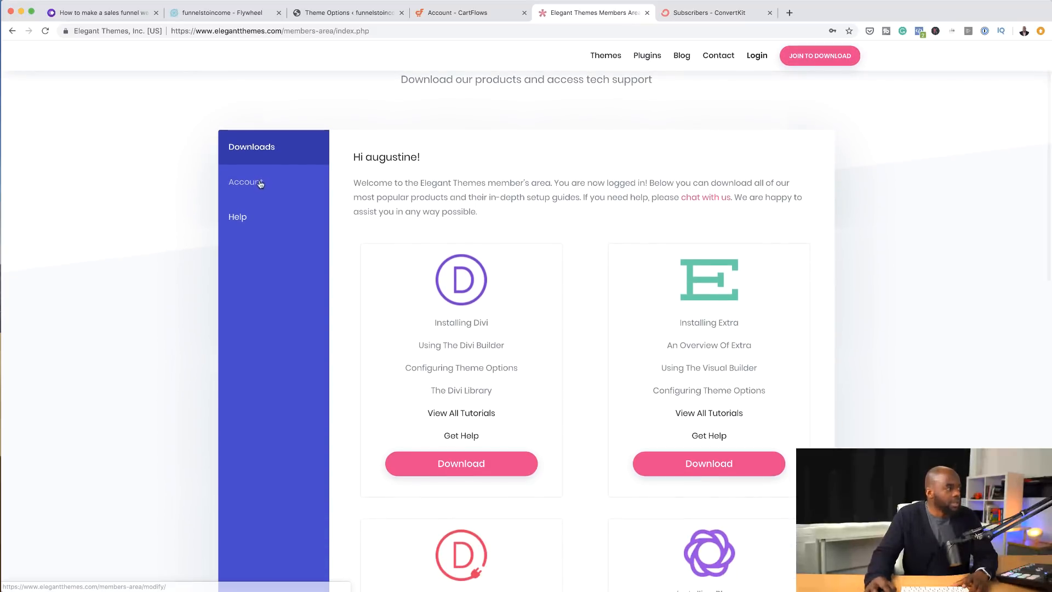
click(261, 183)
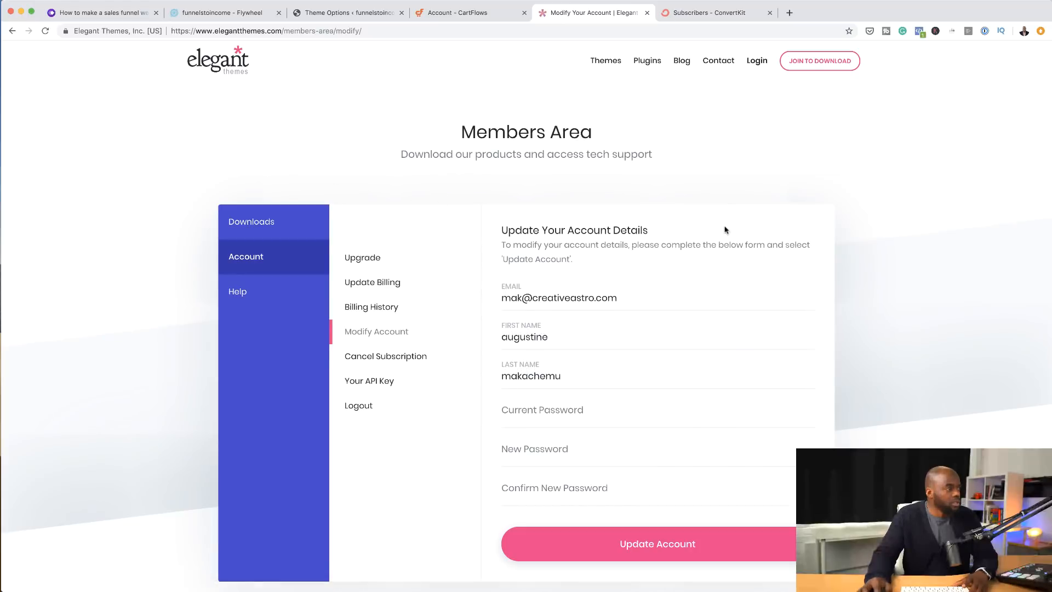
scroll(726, 230, down, 3)
click(384, 207)
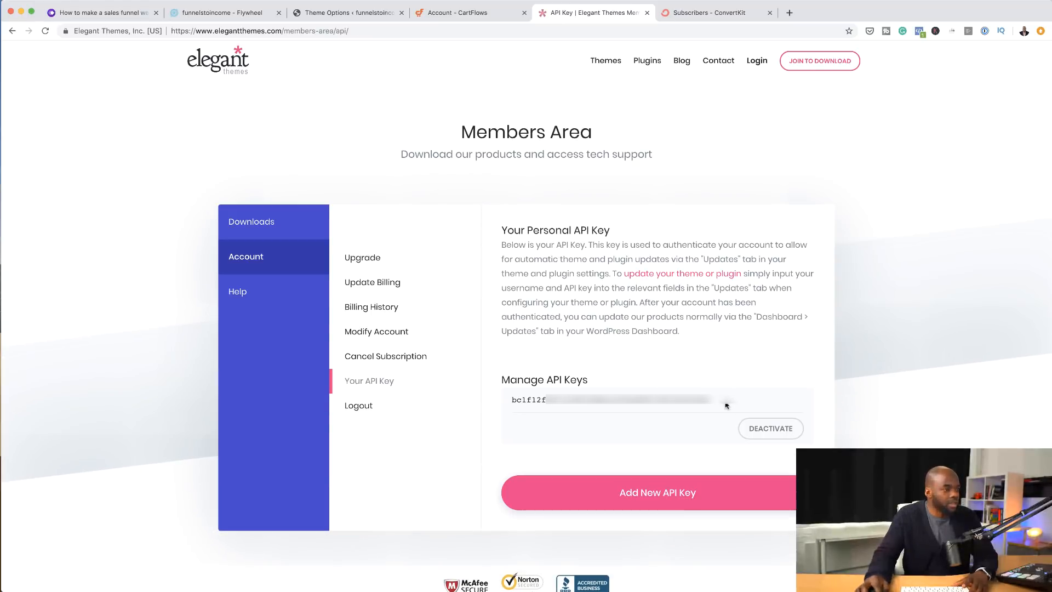
double_click(726, 406)
click(230, 14)
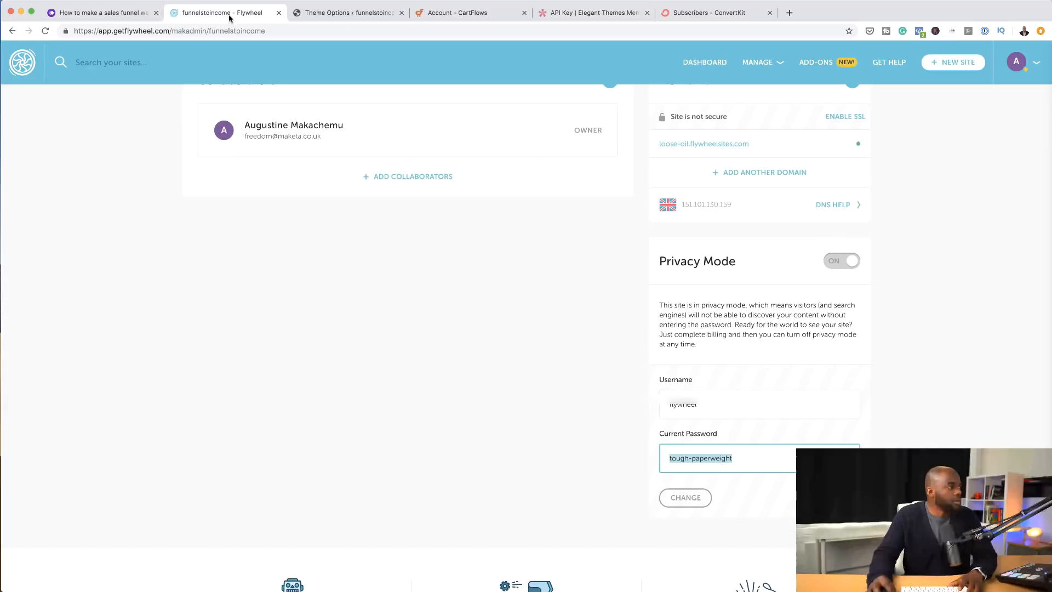
click(291, 13)
click(463, 235)
key(ctrl+v)
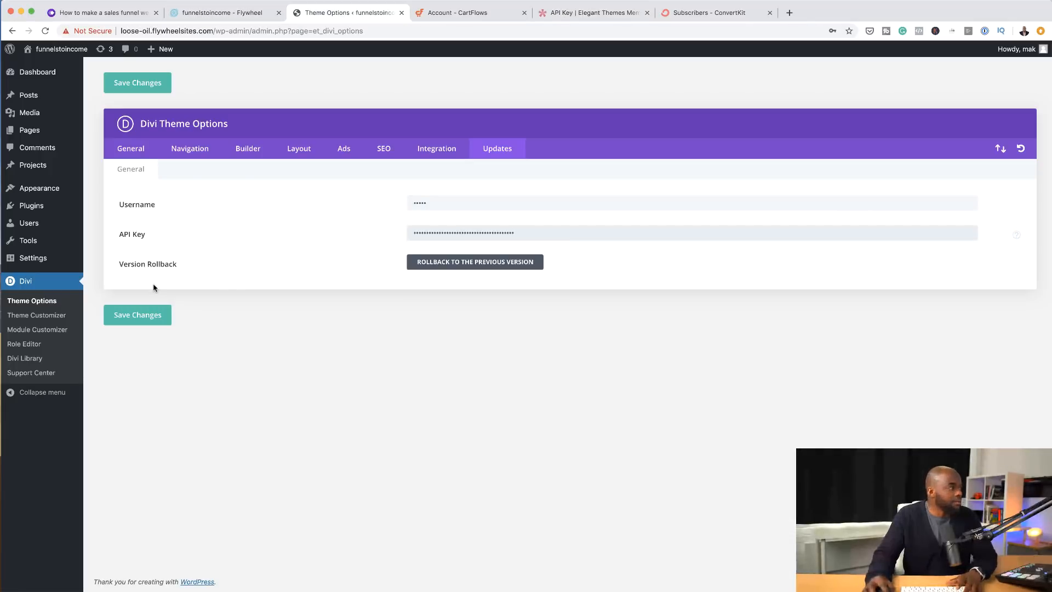
Step: Search the new plugins for cartflows, then install and activate Funnel Builder by CartFlows
mouse_move(60, 104)
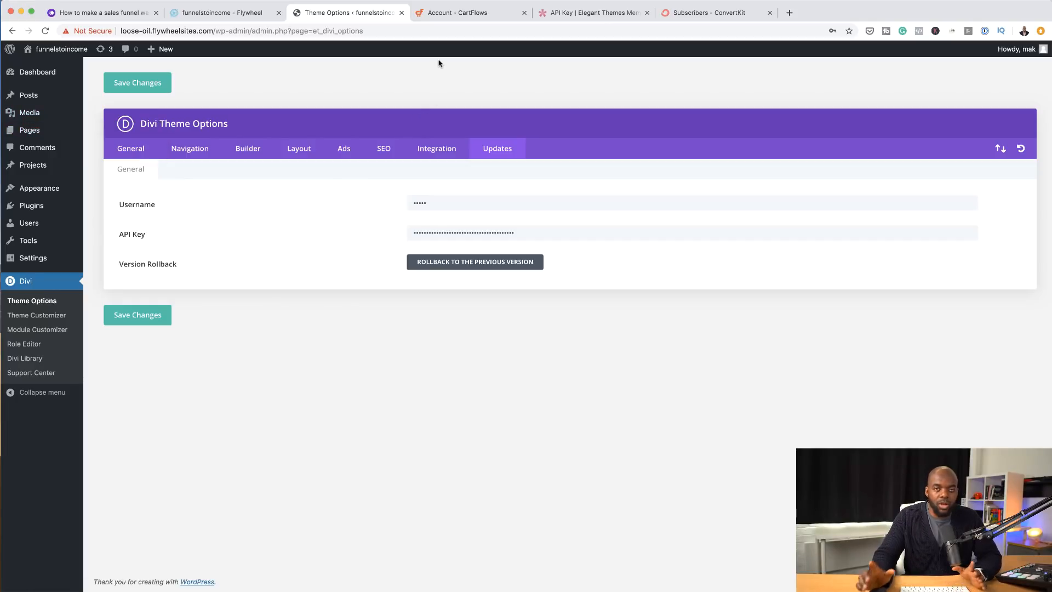
mouse_move(44, 168)
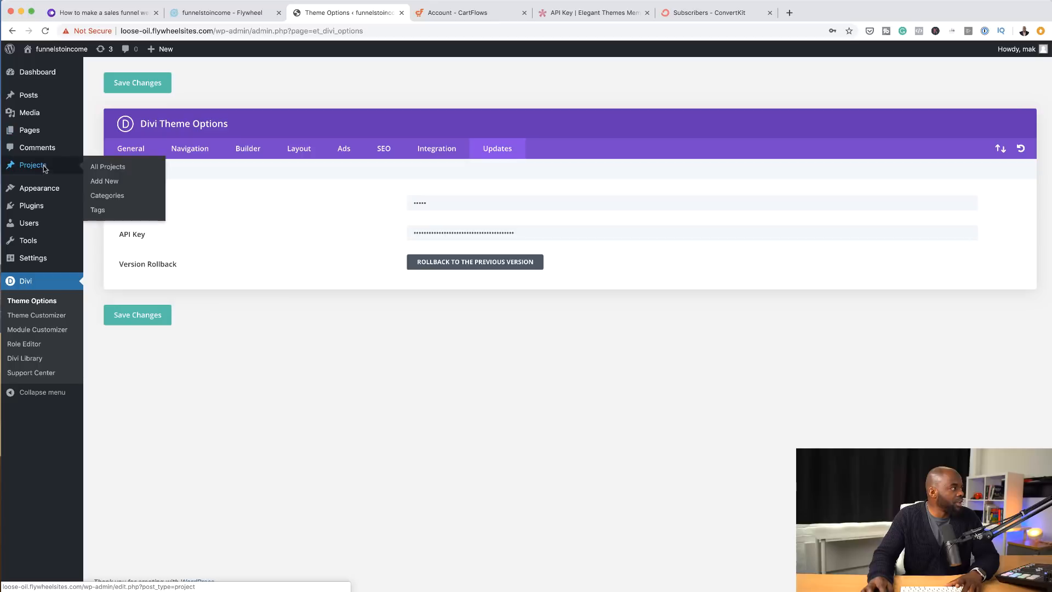
mouse_move(44, 209)
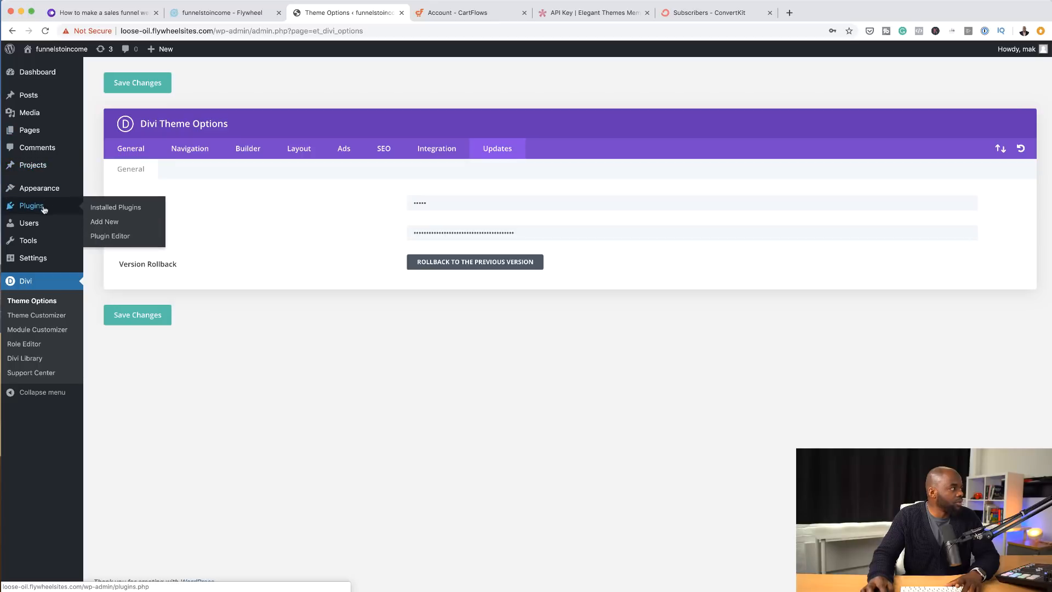
click(111, 228)
click(930, 104)
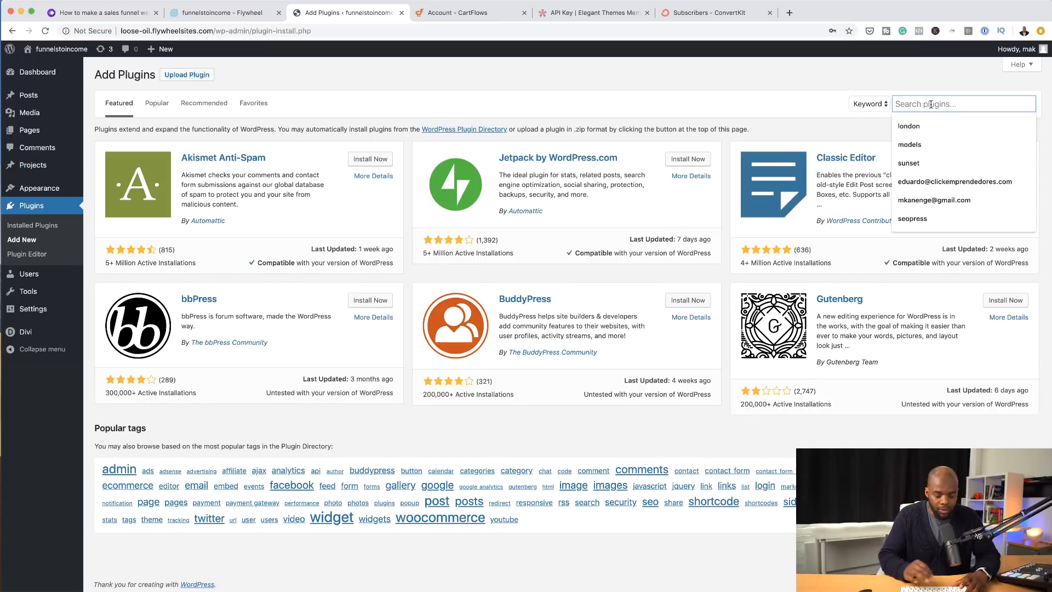
text(cartflows)
click(369, 160)
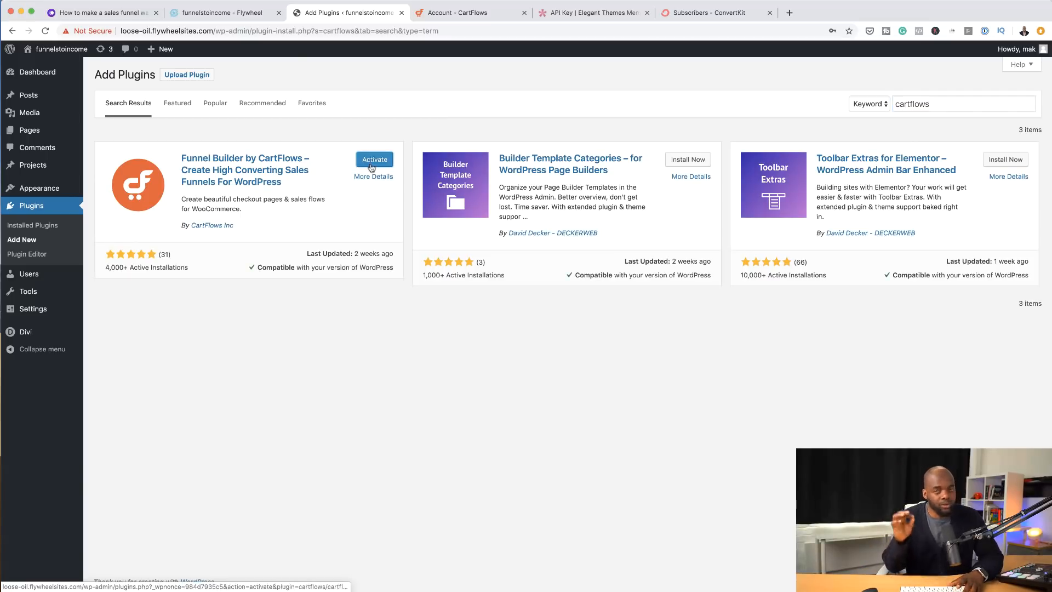
click(370, 161)
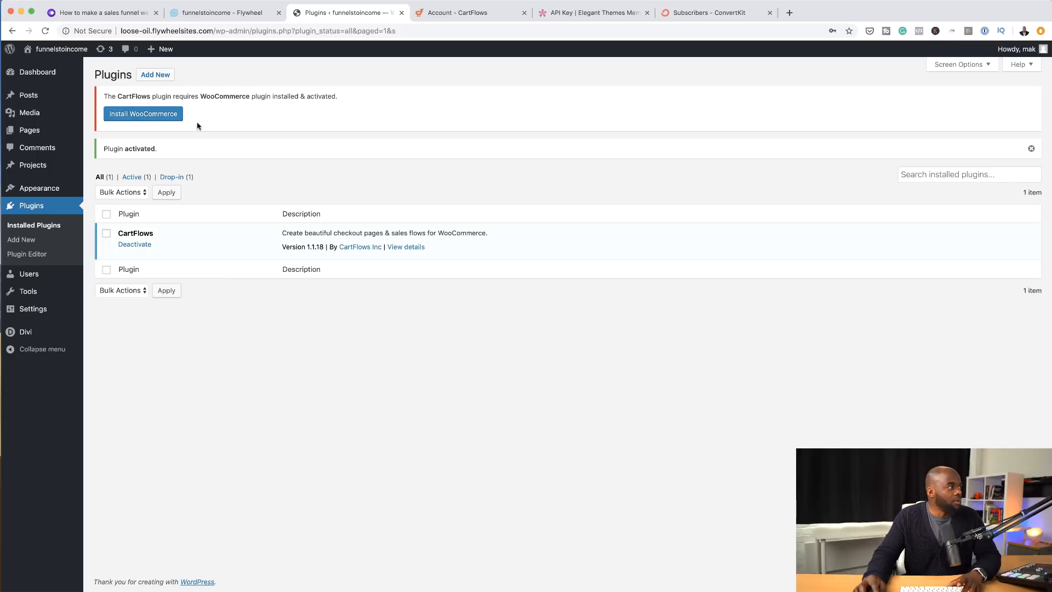
Step: Install WooCommerce and submit its store setup with the UK business address, pound sterling, digital products and usage tracking off
click(153, 116)
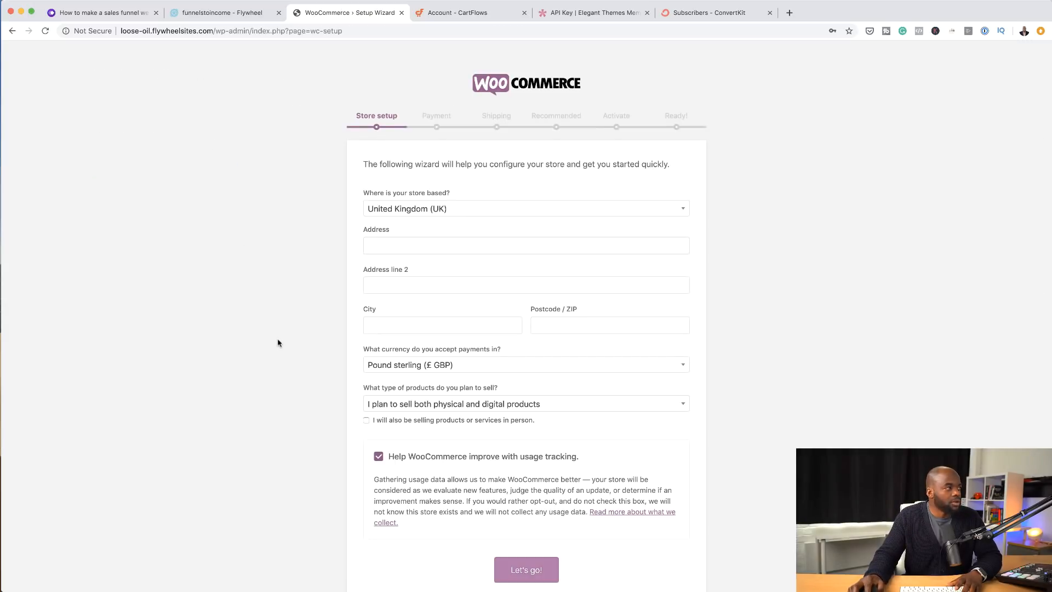
scroll(277, 342, down, 2)
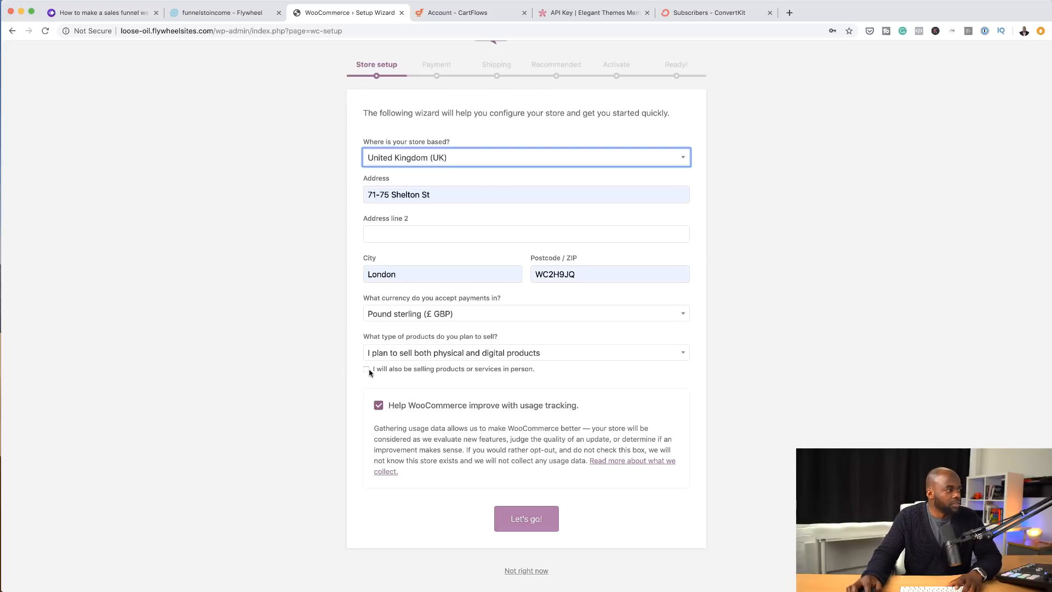
click(540, 353)
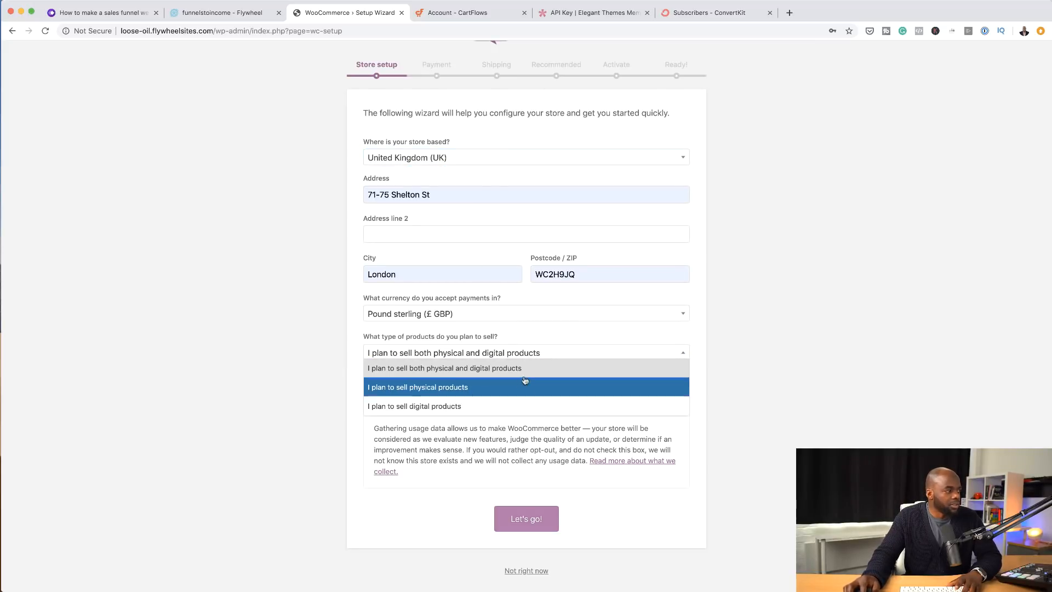
click(499, 406)
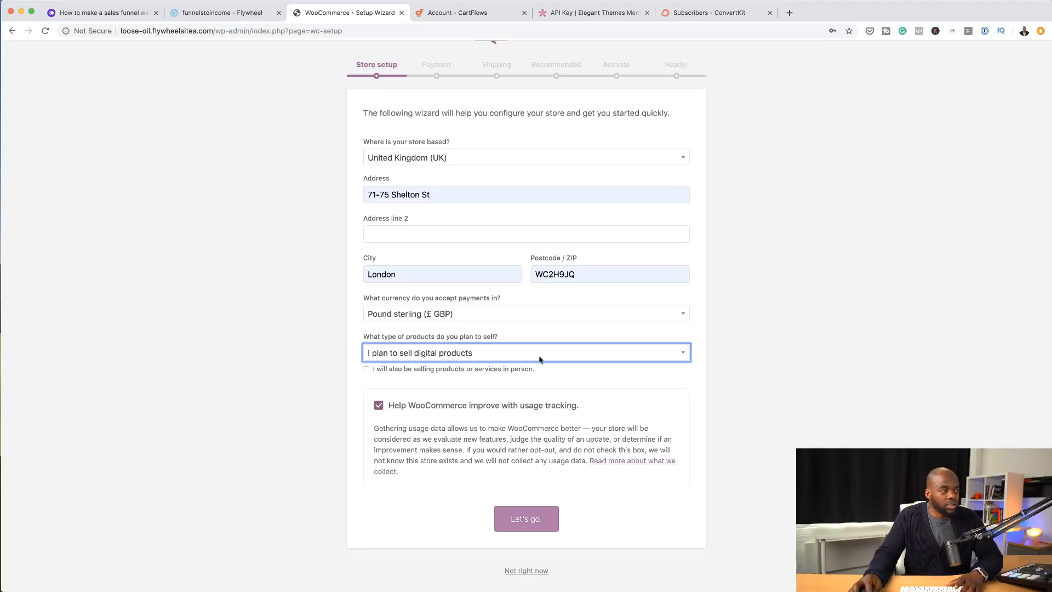
click(381, 410)
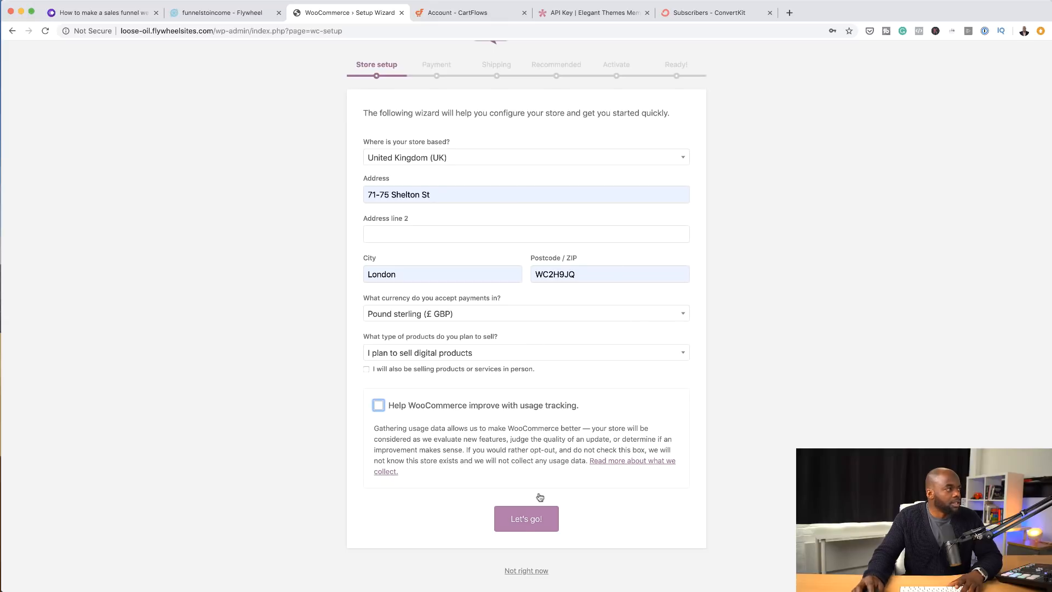
click(525, 524)
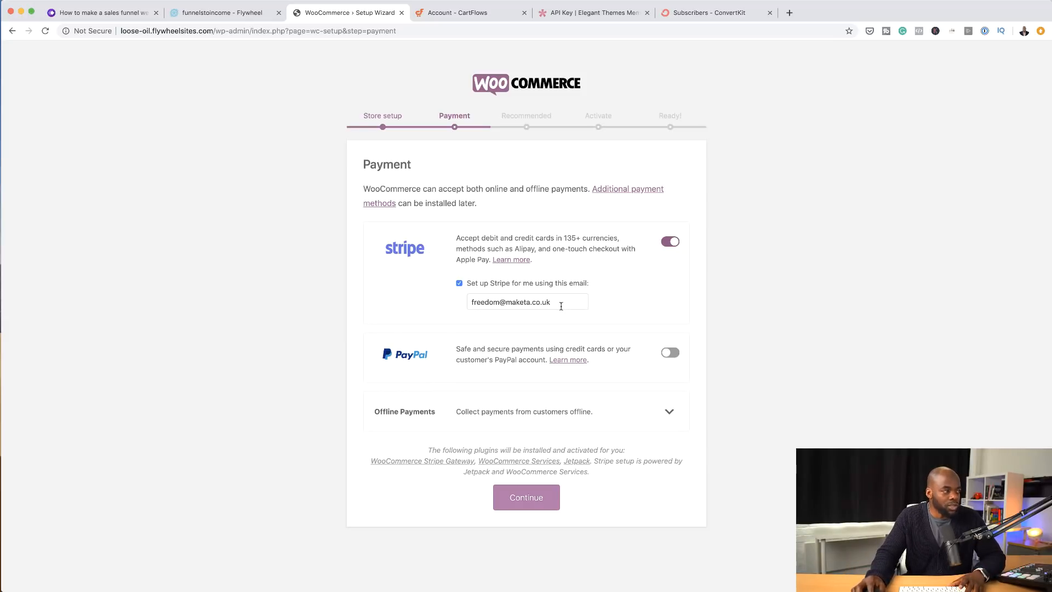
Step: Finish the WooCommerce wizard with Stripe payments, excluding Automated Taxes, Mailchimp and Facebook, and skipping the Jetpack connection
click(534, 501)
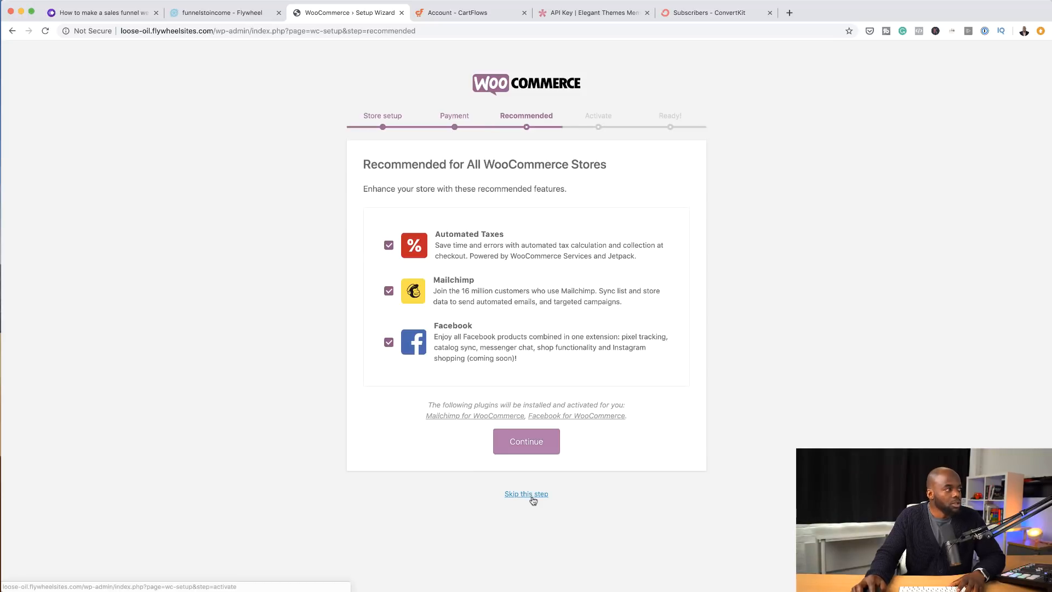
click(390, 342)
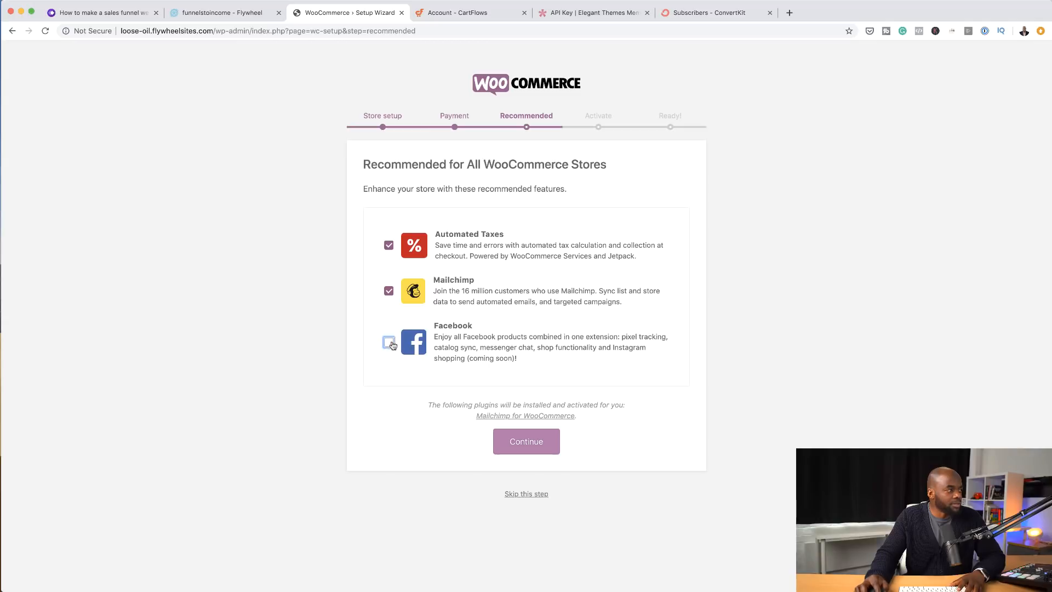
click(389, 291)
click(390, 245)
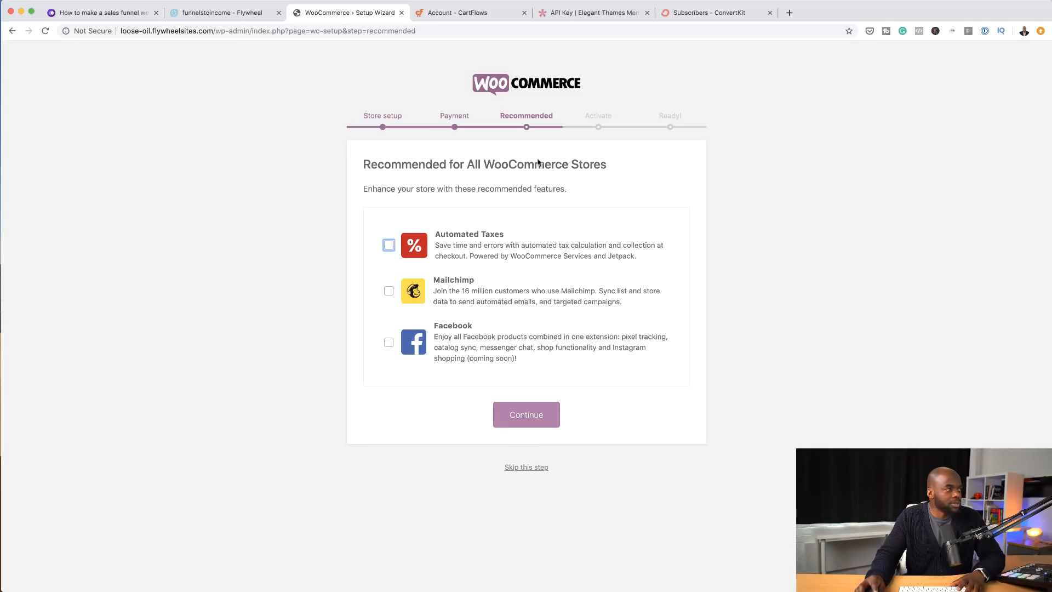
click(534, 415)
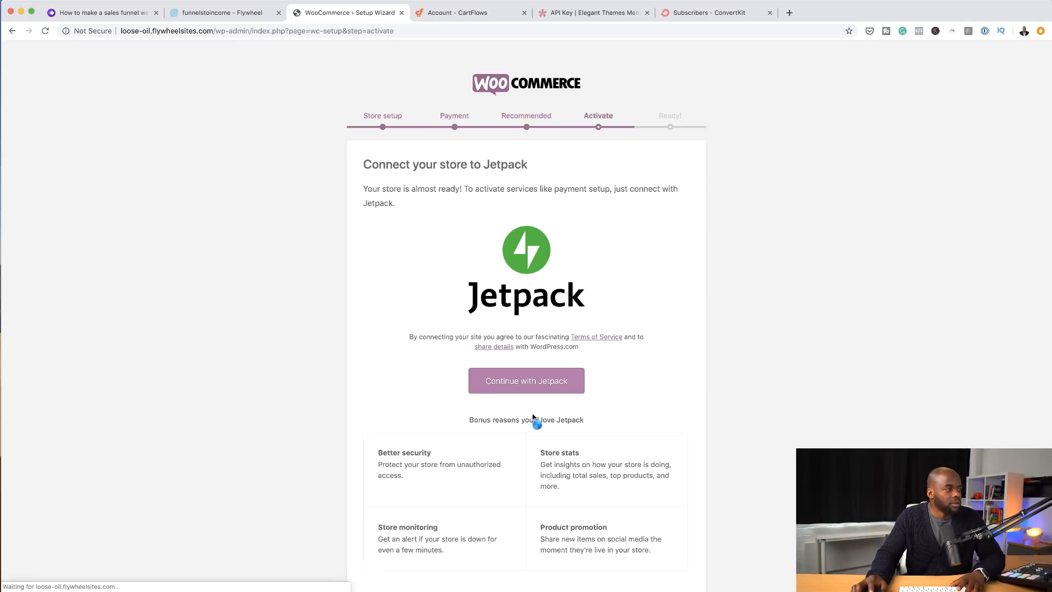
scroll(541, 369, down, 2)
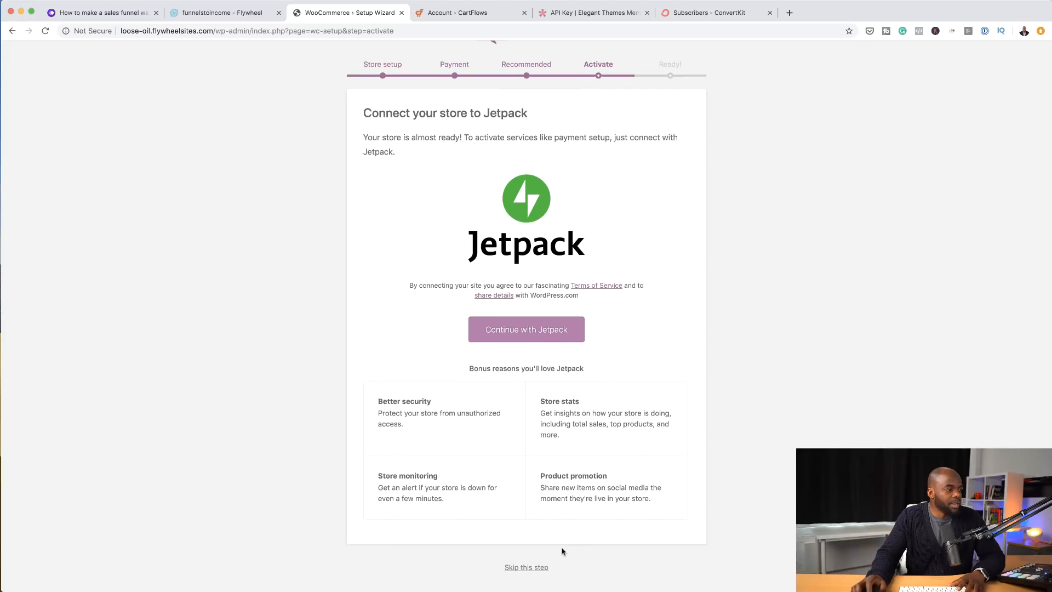
click(526, 568)
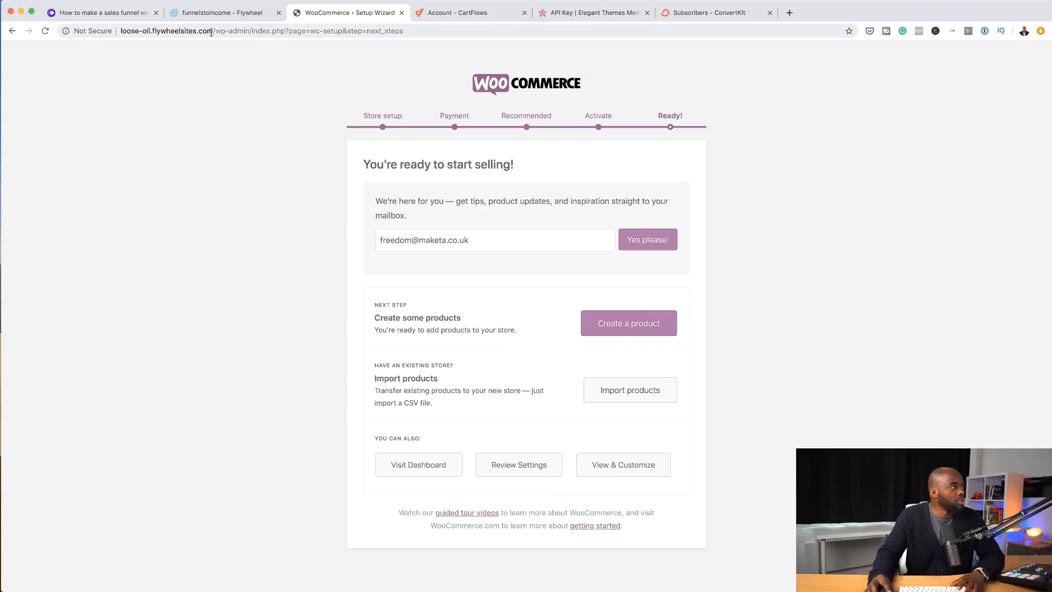
Step: Go to the WordPress dashboard through the site's front page and dismiss the Jetpack banner and the WooCommerce Stripe checkout notice
drag(212, 32, 429, 44)
key(BackSpace)
key(Return)
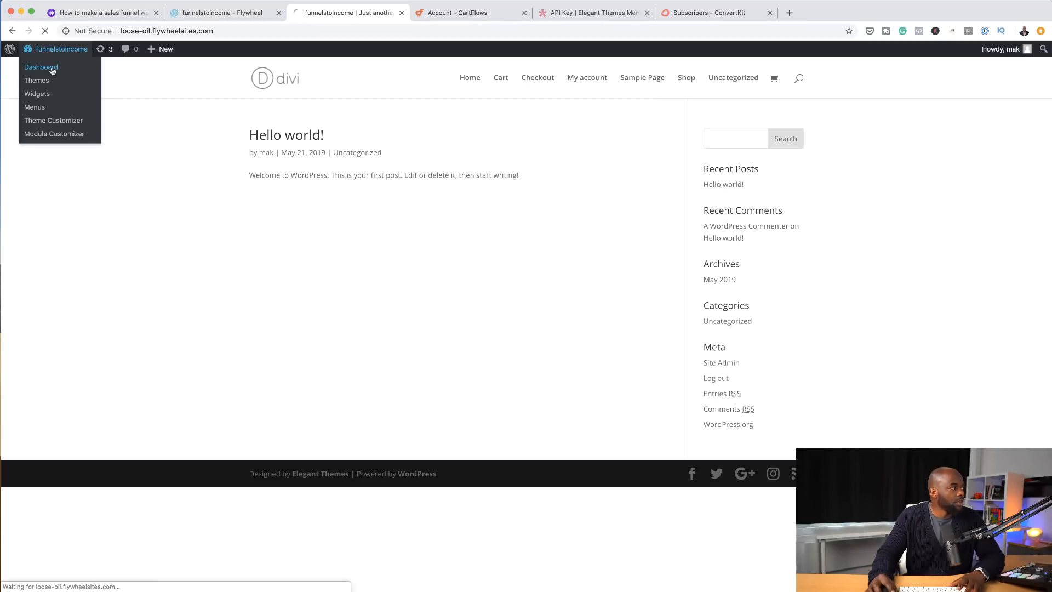
click(53, 70)
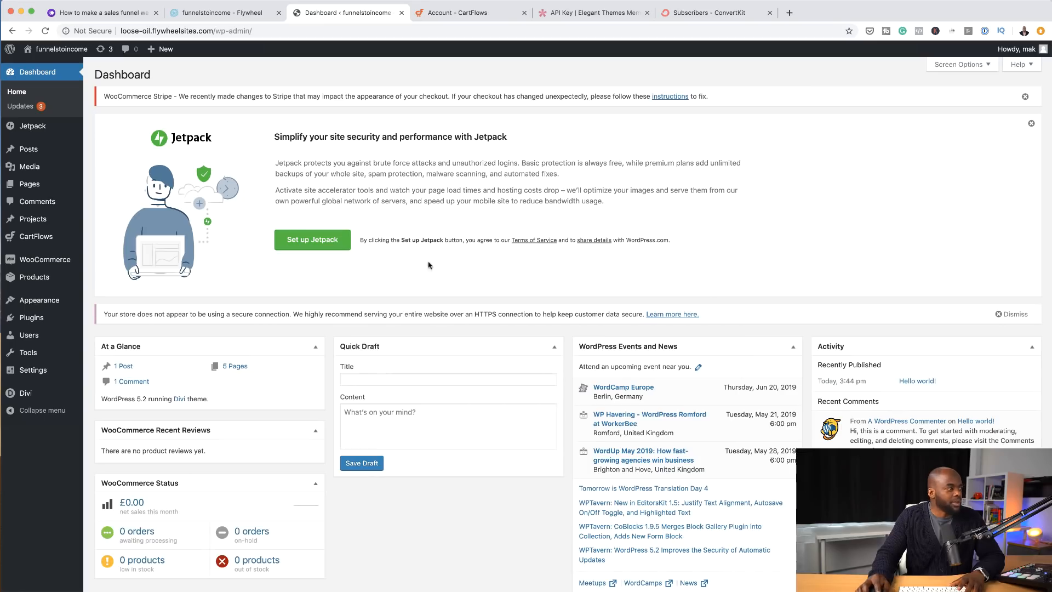
click(1032, 123)
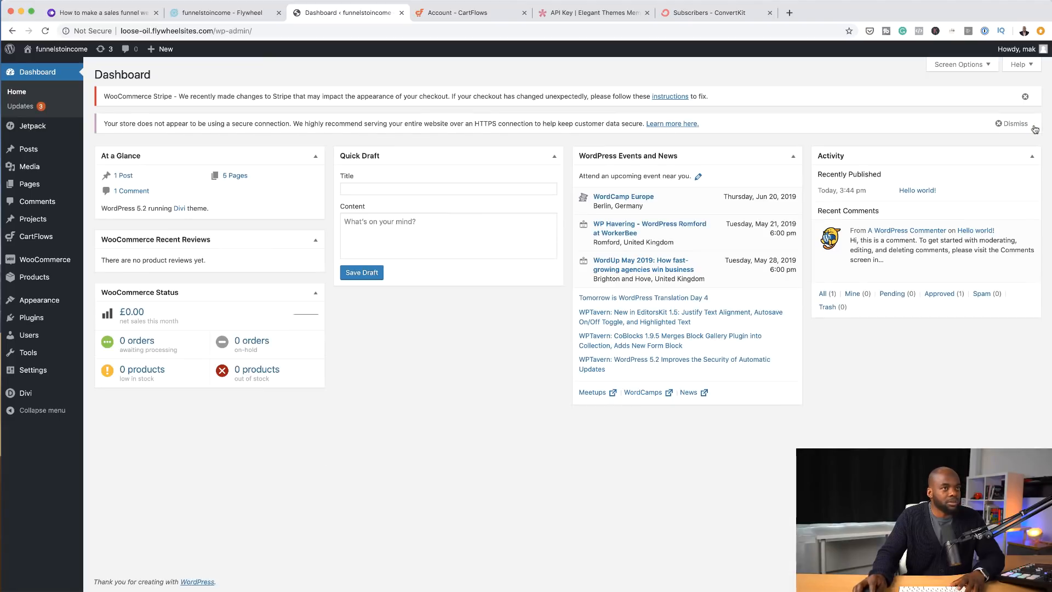
click(1026, 97)
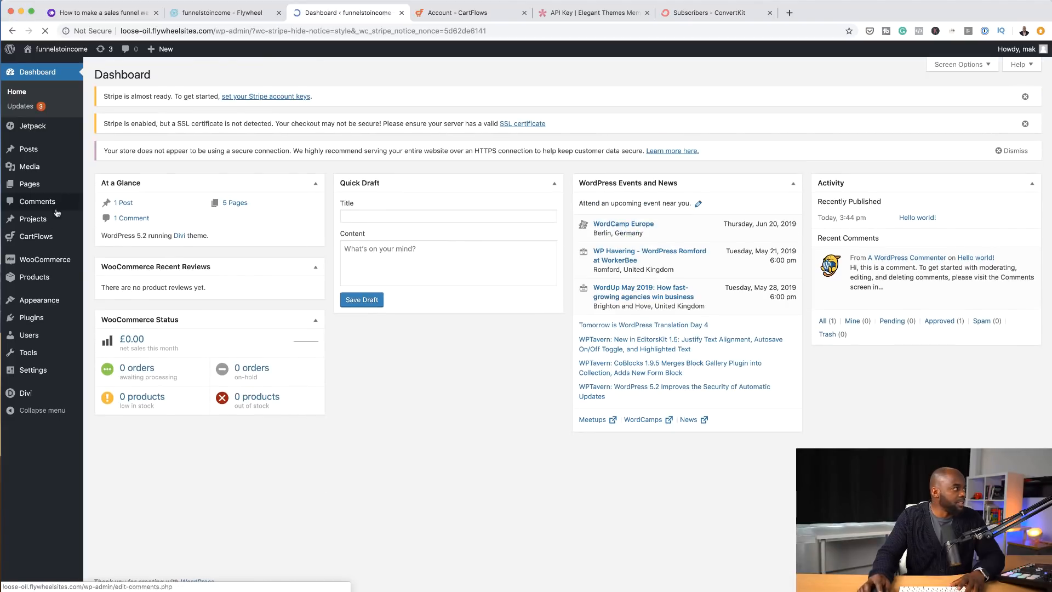
Step: Open the page for adding new plugins in WordPress
mouse_move(55, 279)
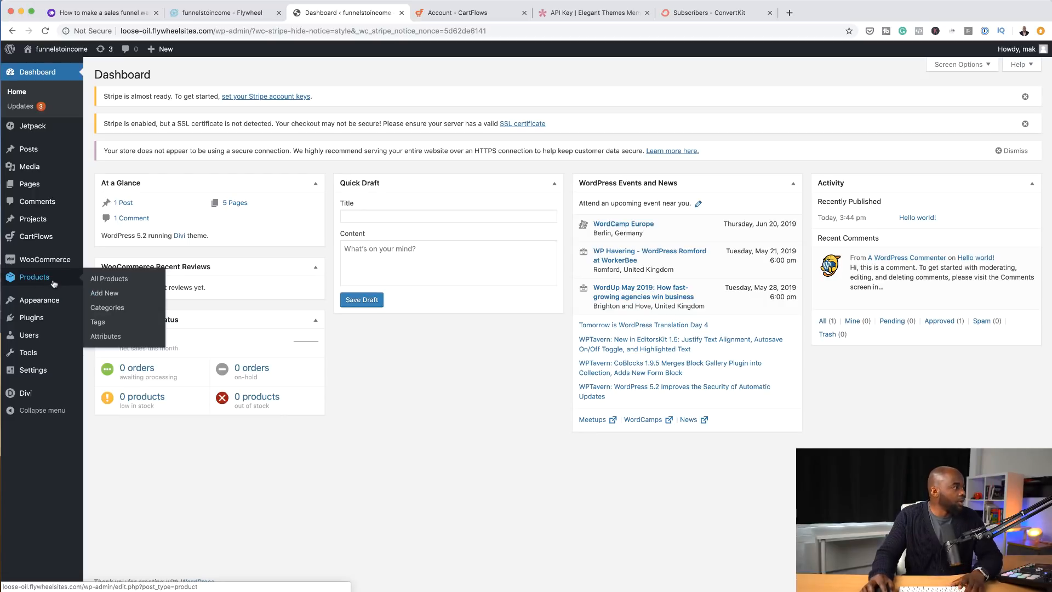
mouse_move(42, 237)
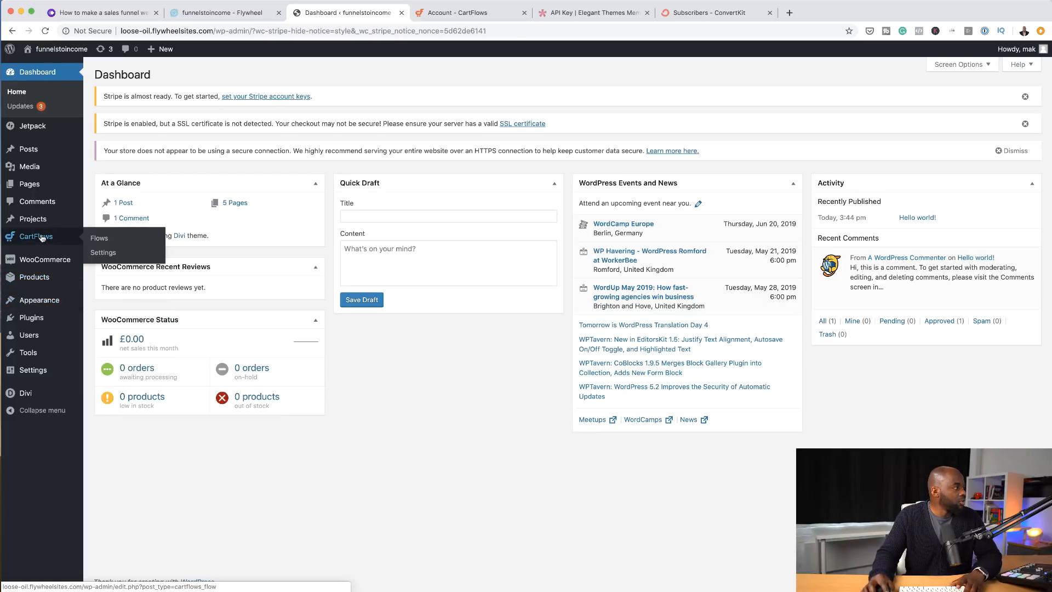
mouse_move(37, 319)
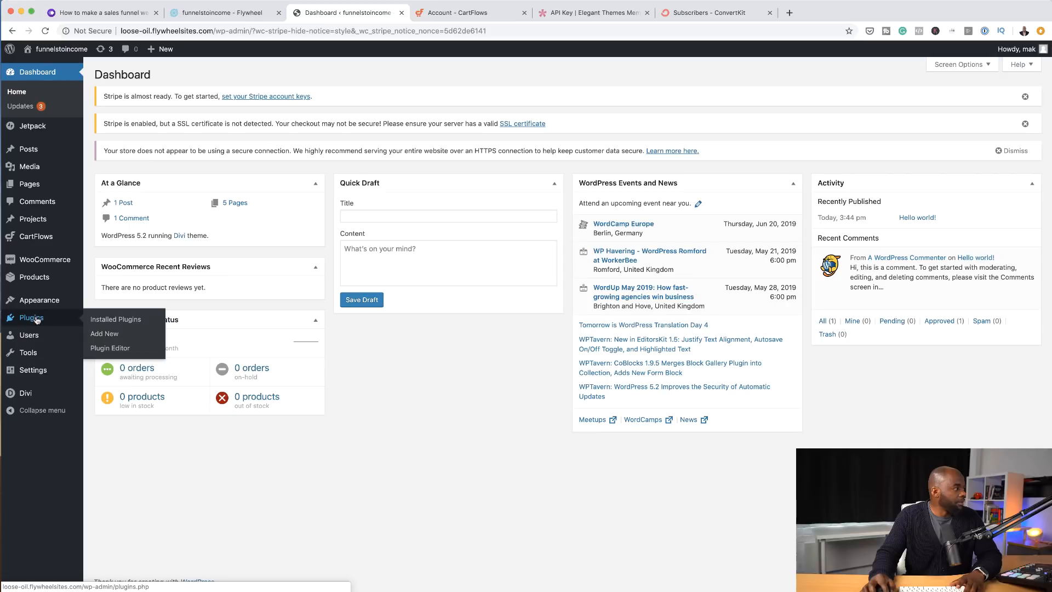
click(115, 335)
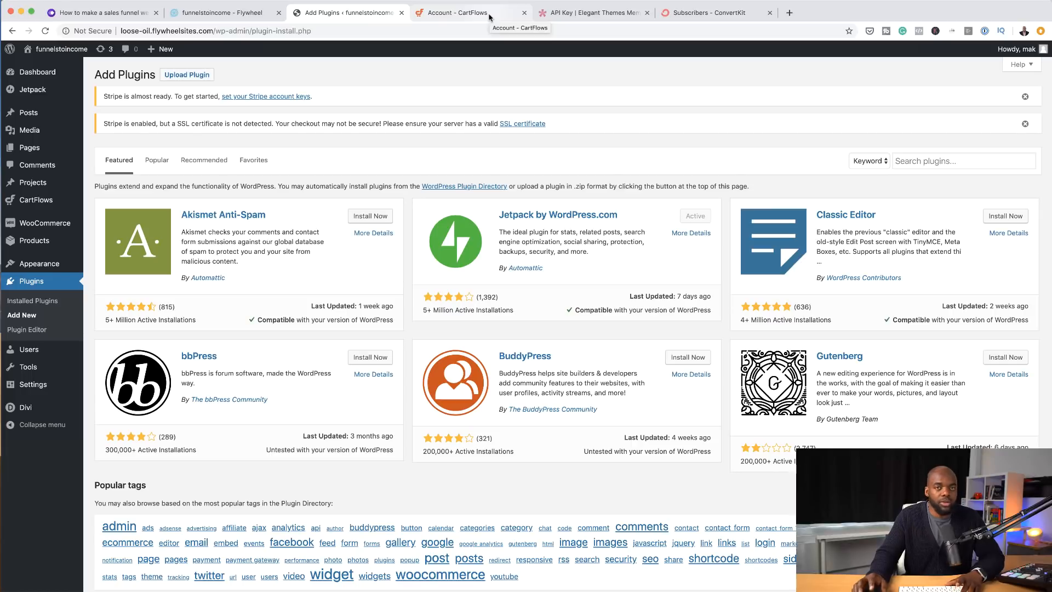
Step: Switch to the CartFlows account site and copy the master API key from its API keys page
click(489, 17)
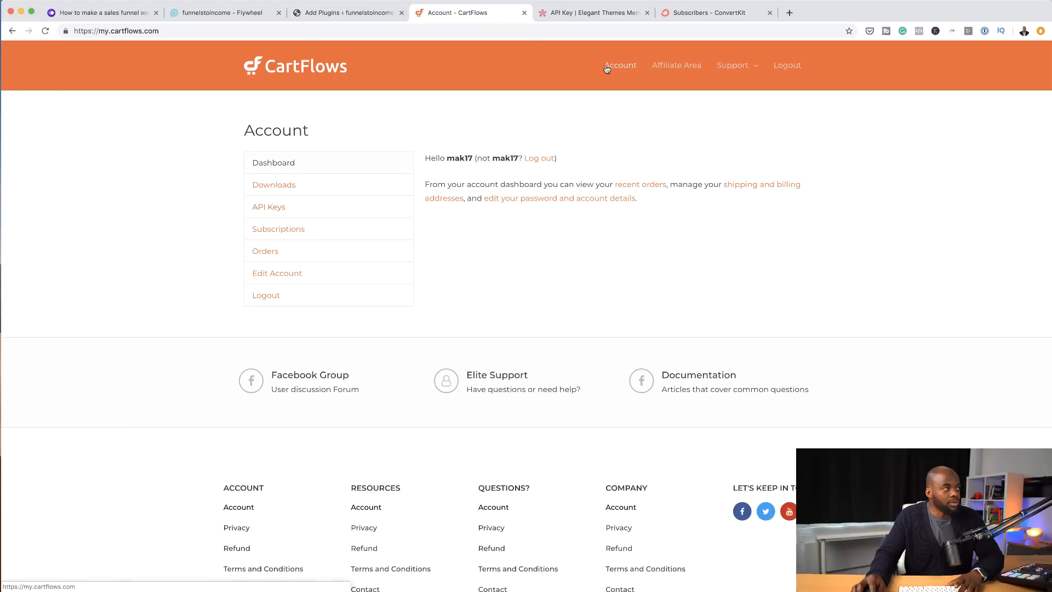
click(282, 212)
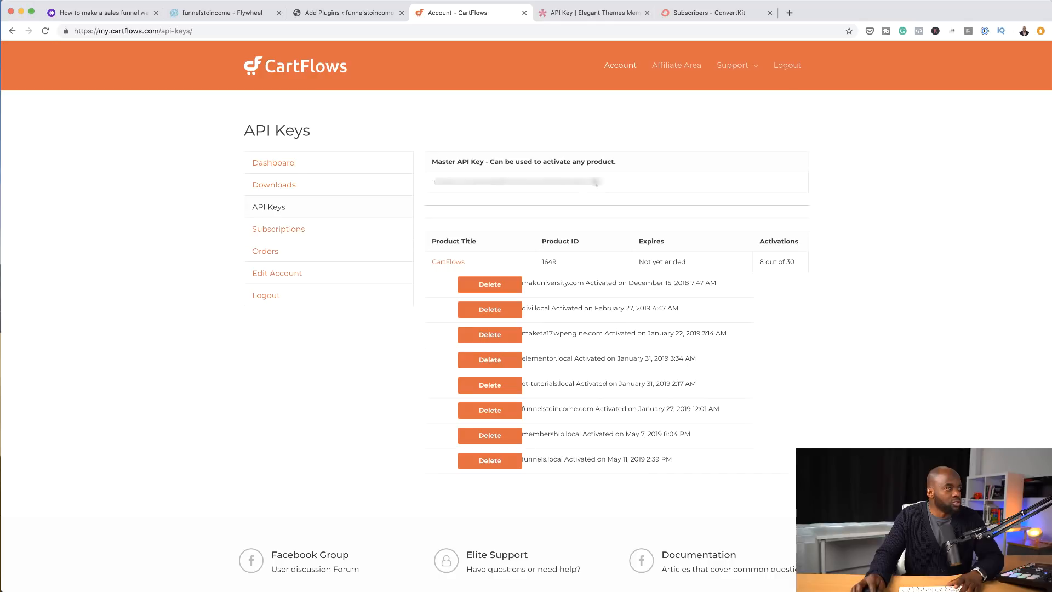
double_click(591, 184)
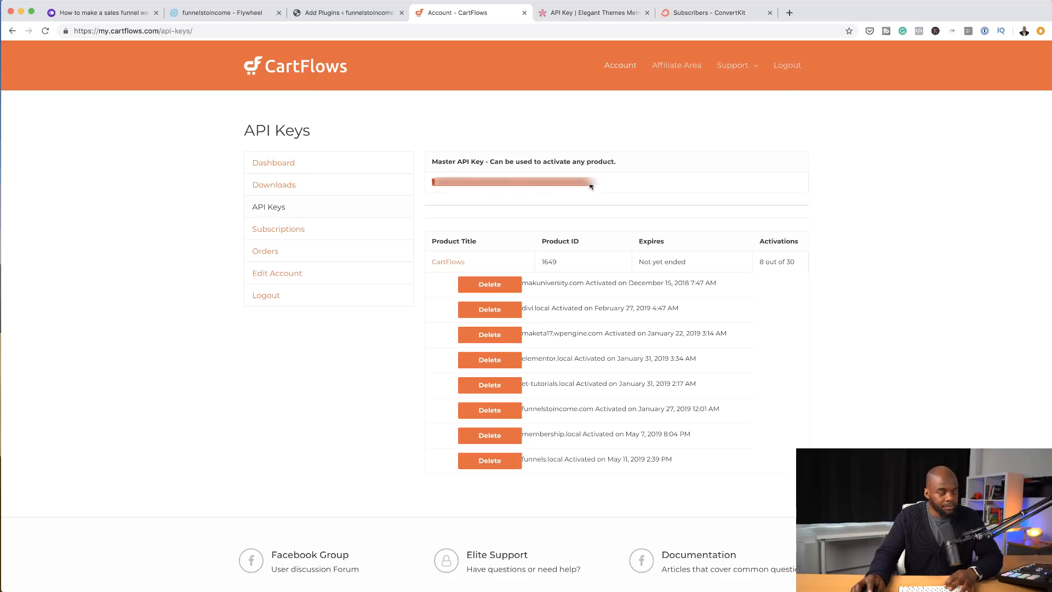
Step: Switch back to the WordPress site, then upload, install and activate the plugin file cartflows-pro-1.1.15.zip
click(349, 13)
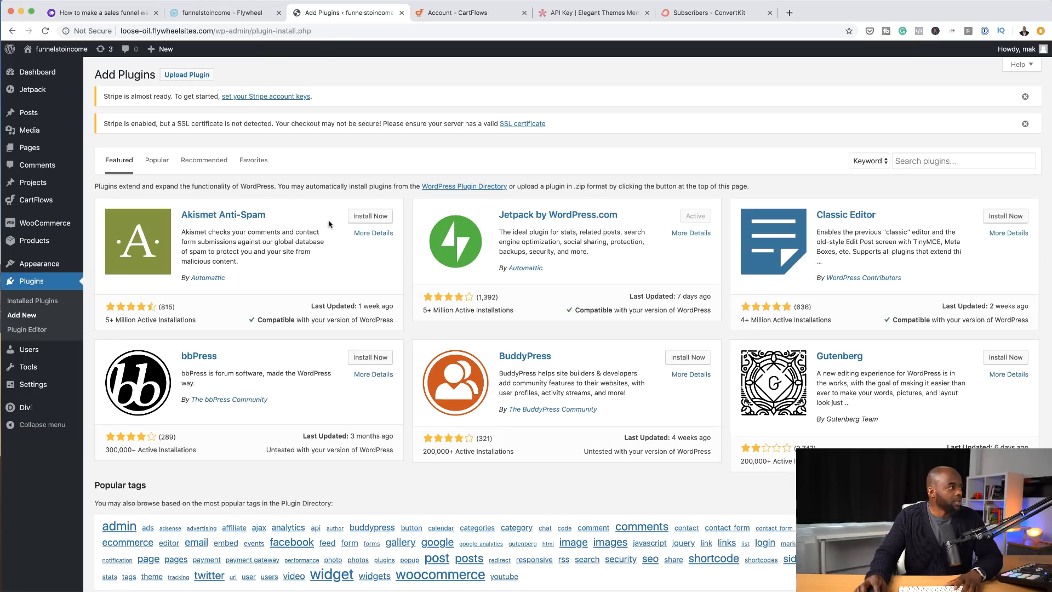
click(192, 78)
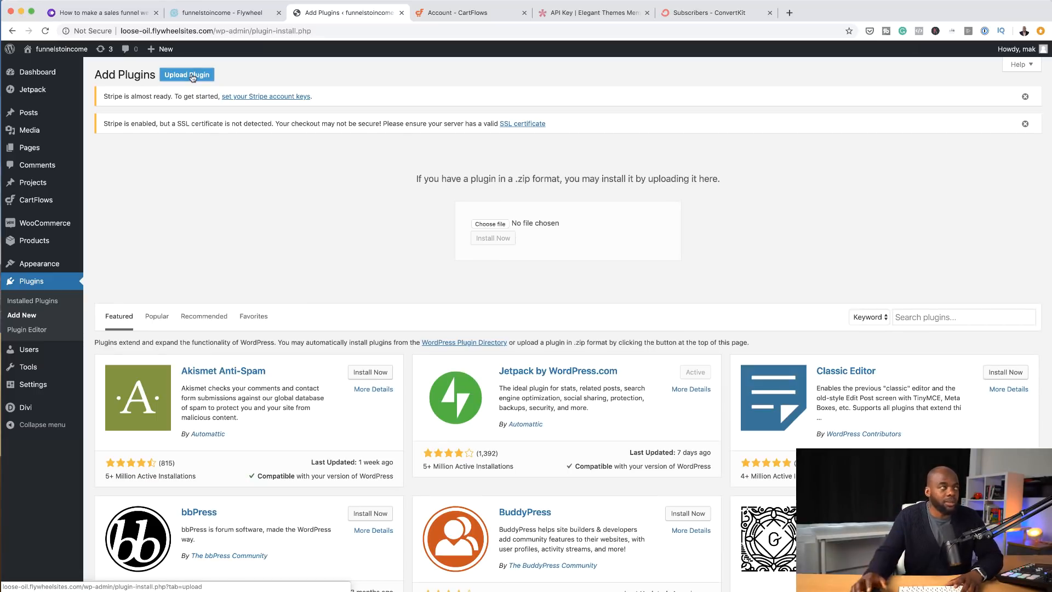
click(500, 229)
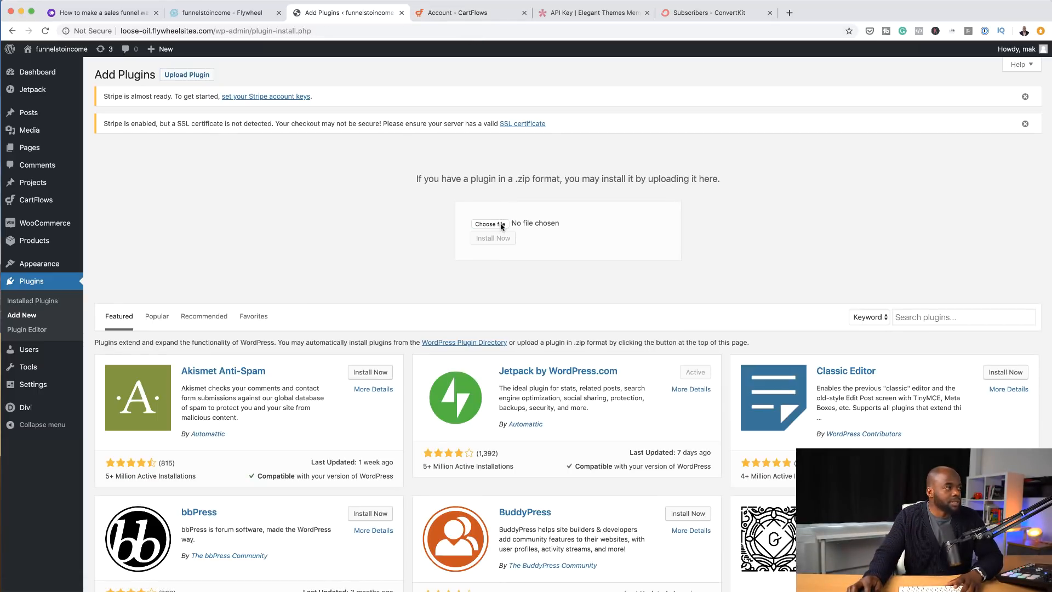
double_click(254, 117)
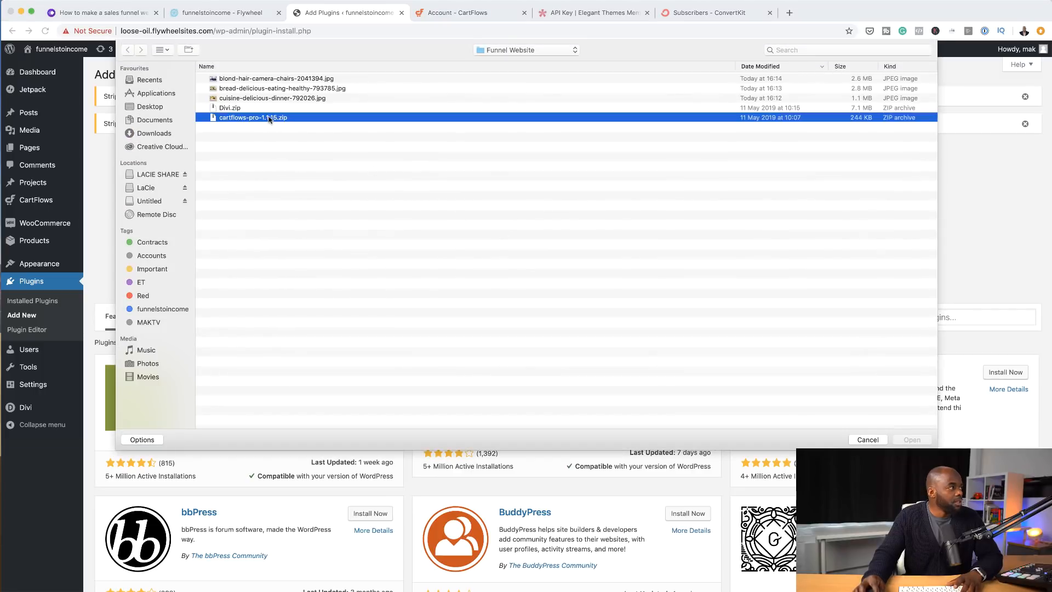
click(499, 242)
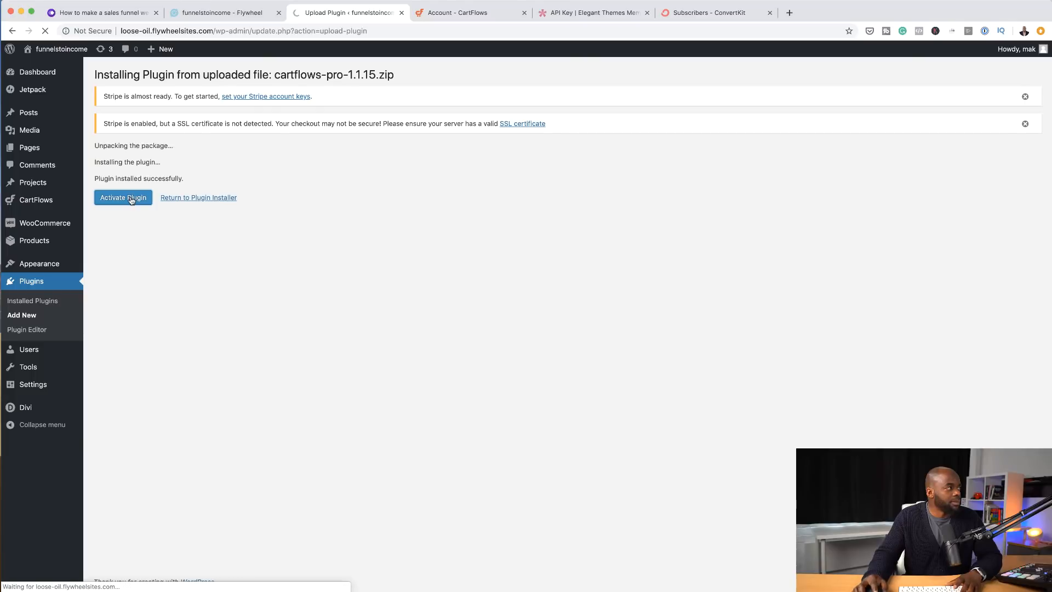
Step: Activate the CartFlows Pro license by pasting the copied license key and entering the account's e-mail address
scroll(293, 310, down, 1)
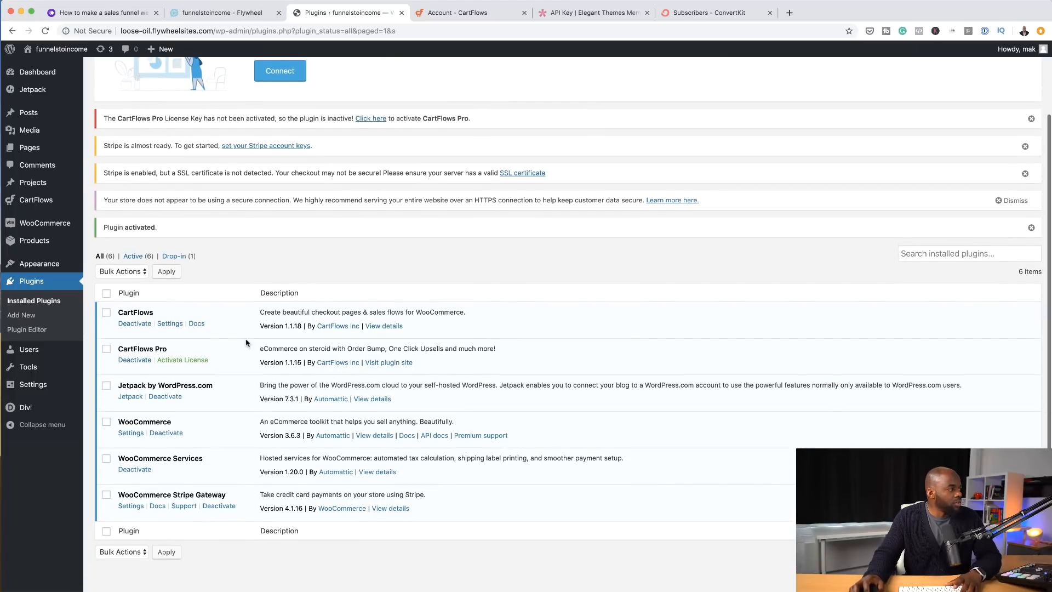
click(193, 364)
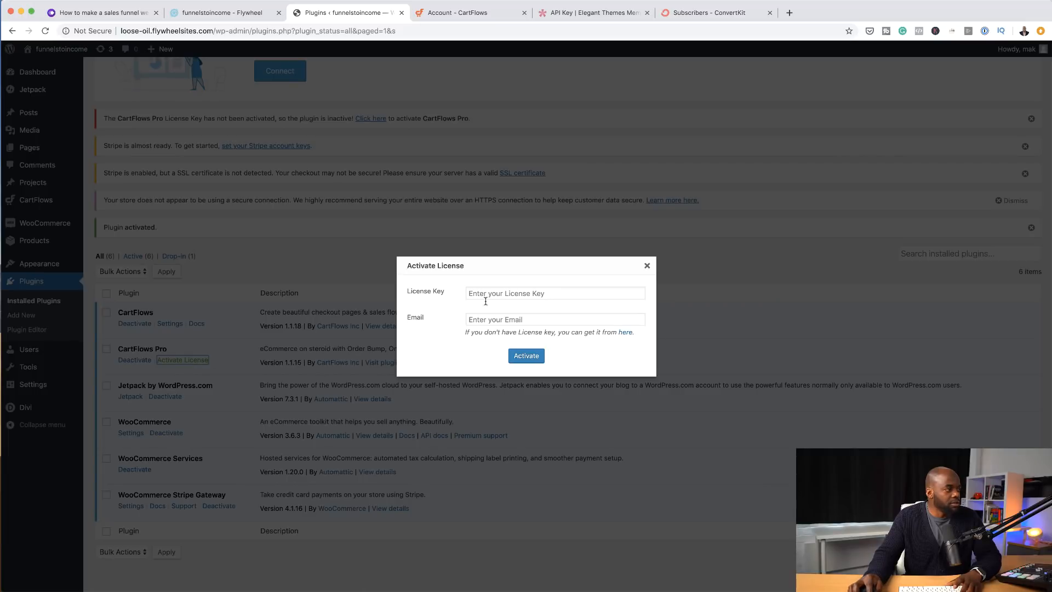
click(487, 291)
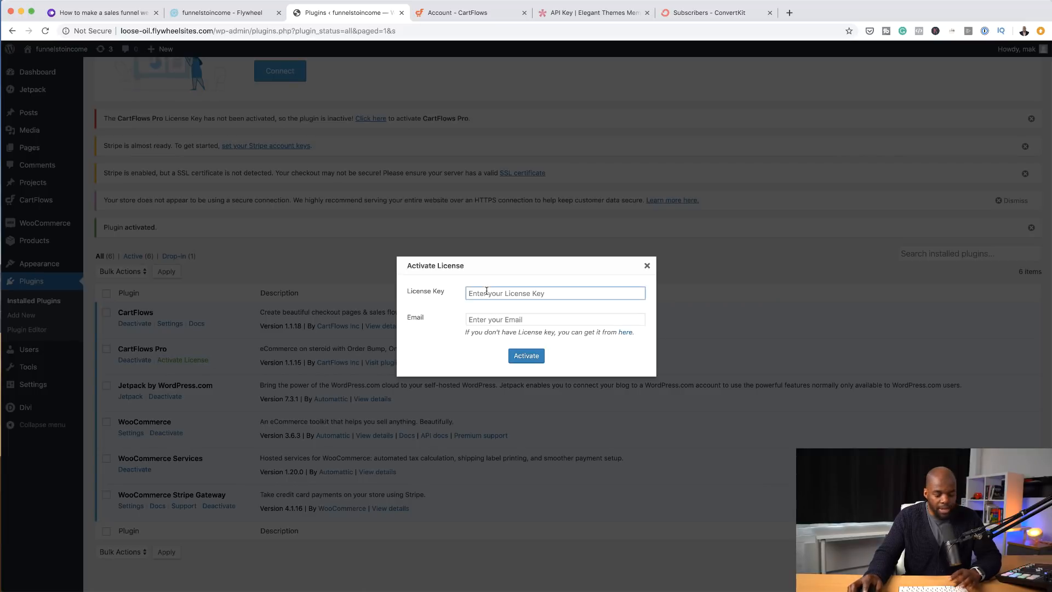
key(super+v)
click(491, 319)
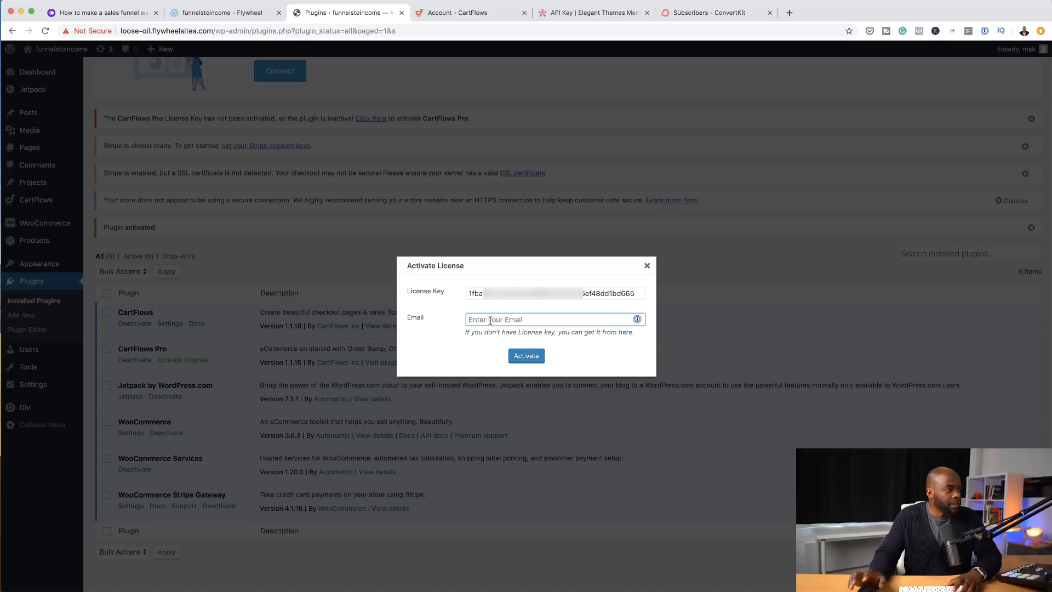
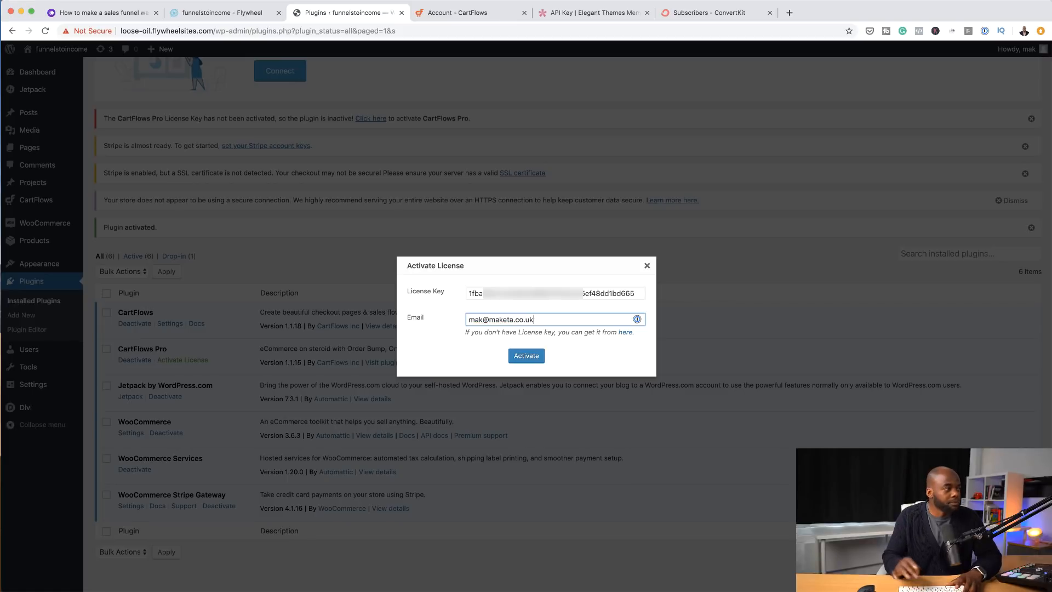
click(530, 359)
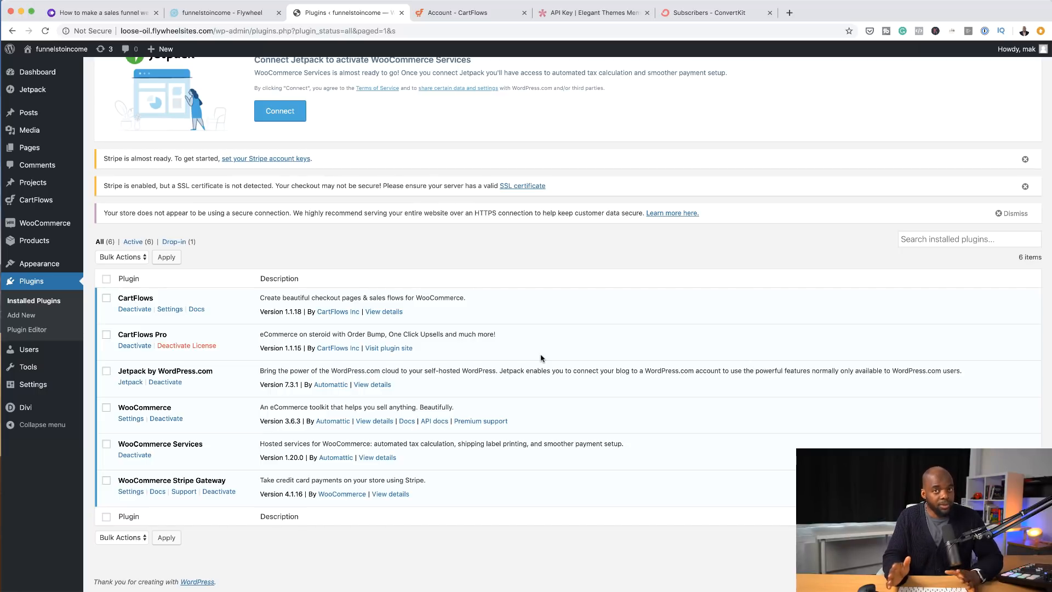
Step: Switch to ConvertKit and create a new inline form from the plain template with first name, email address and Subscribe button in one row
click(701, 13)
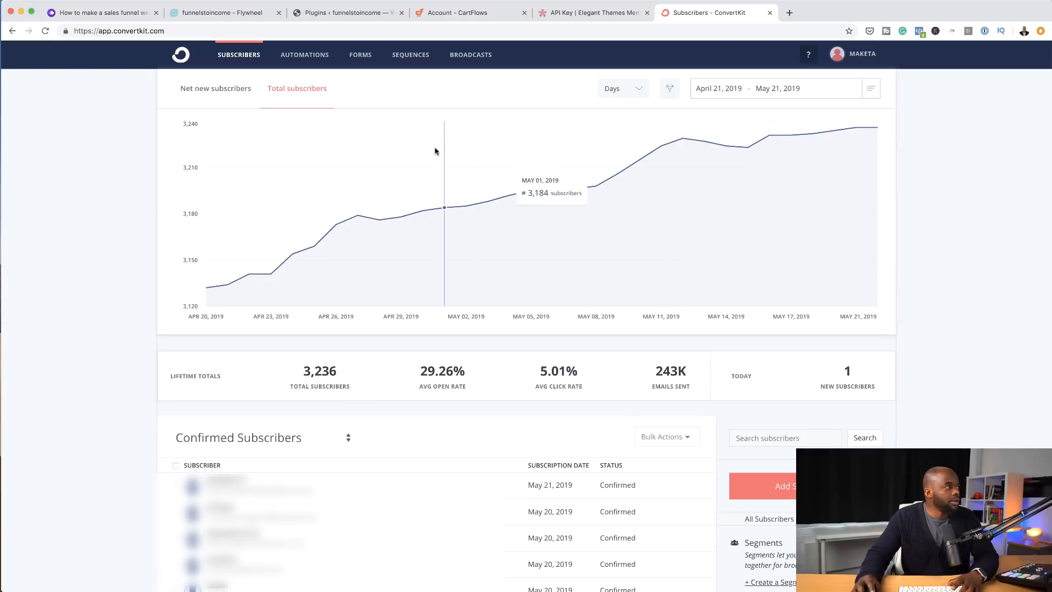
click(362, 56)
scroll(413, 240, down, 3)
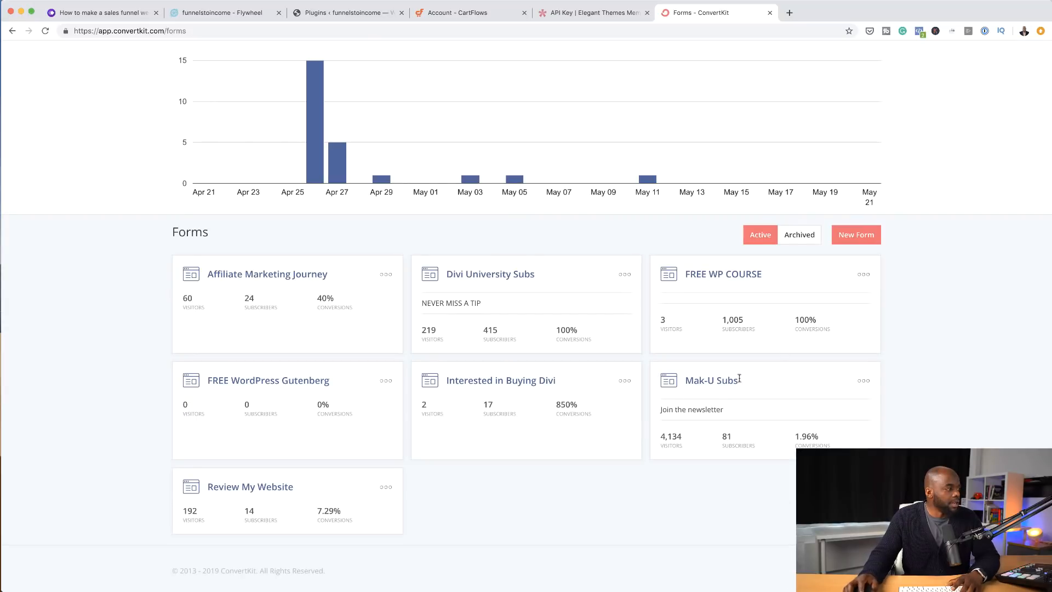
click(862, 236)
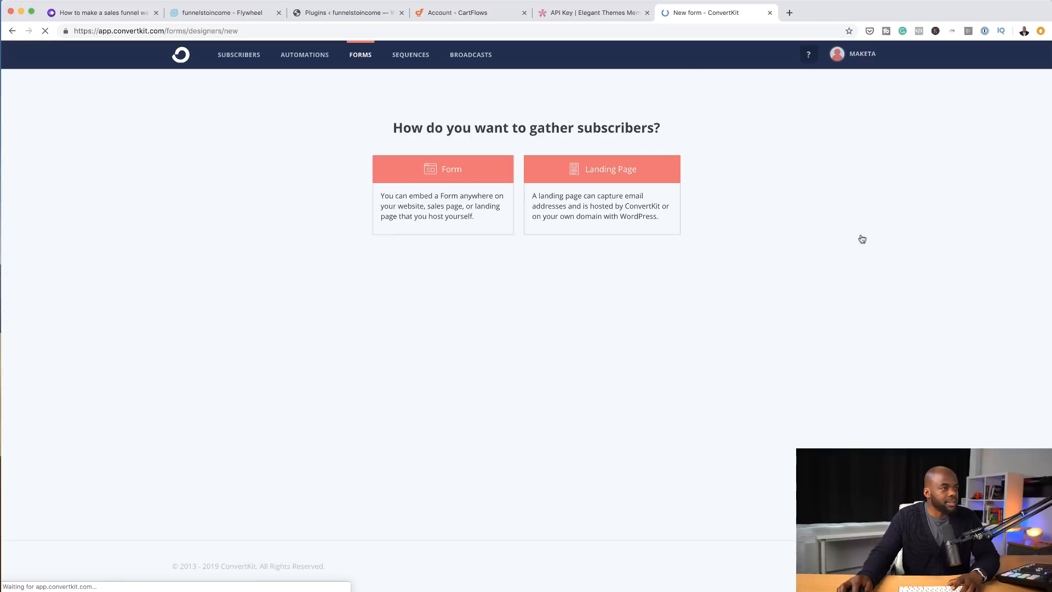
click(469, 170)
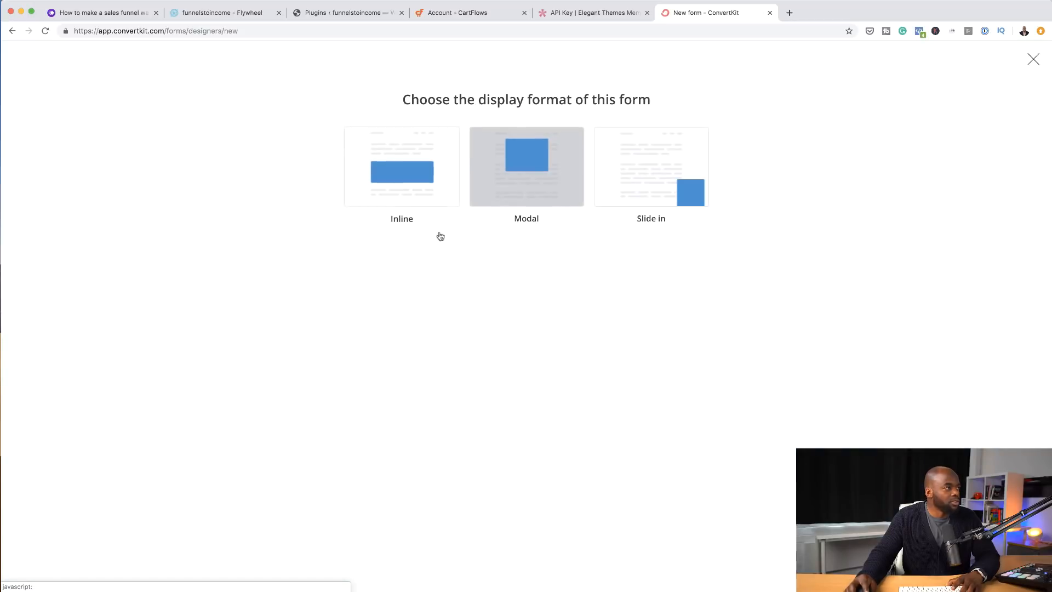
click(424, 182)
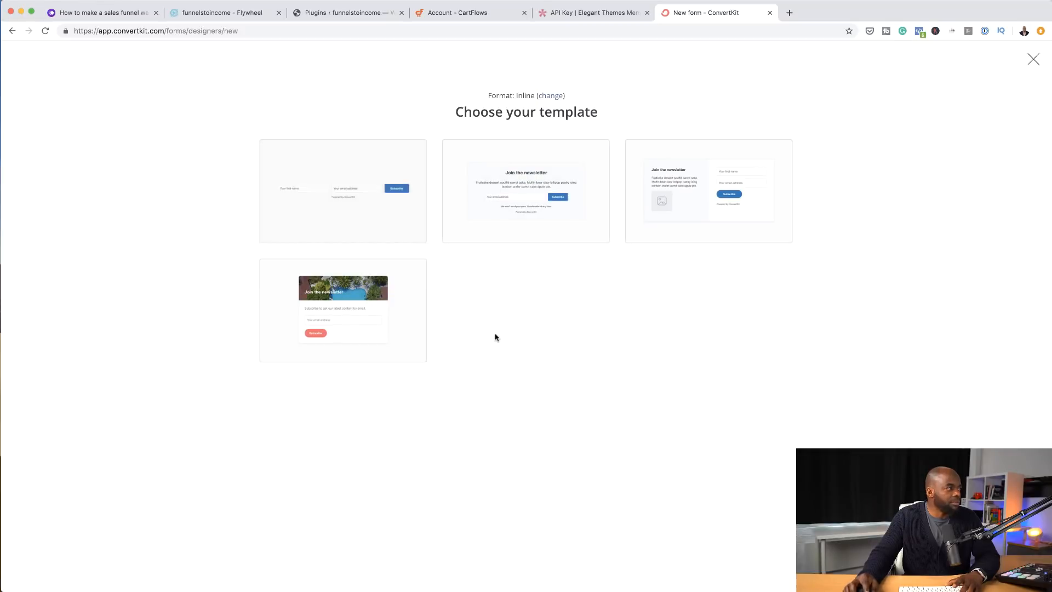
click(370, 207)
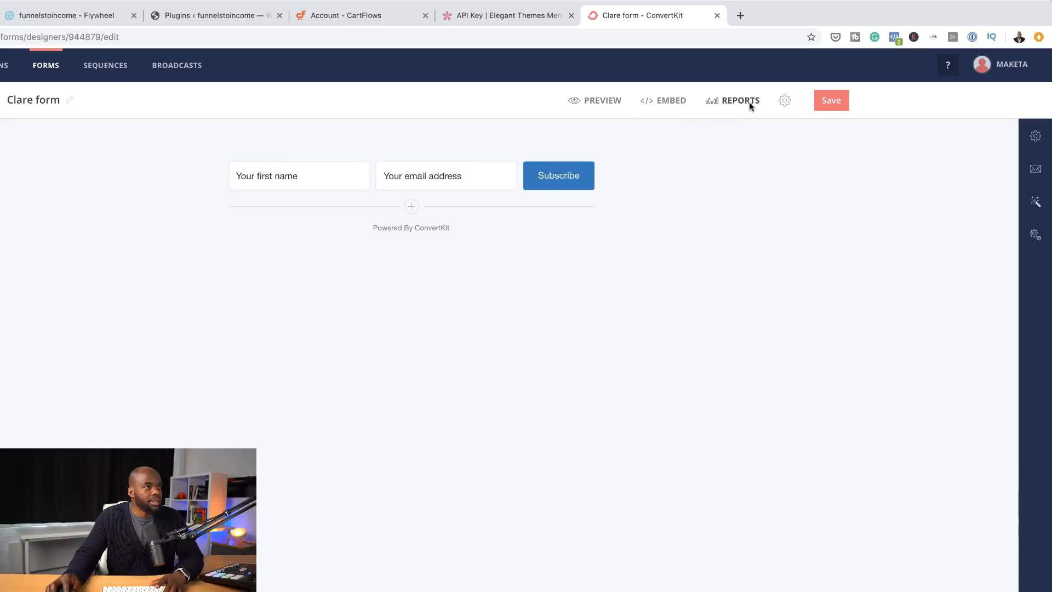
Step: Examine the new form's settings: success message, redirect option, incentive email with its confirmation URL or download, and advanced settings
click(785, 103)
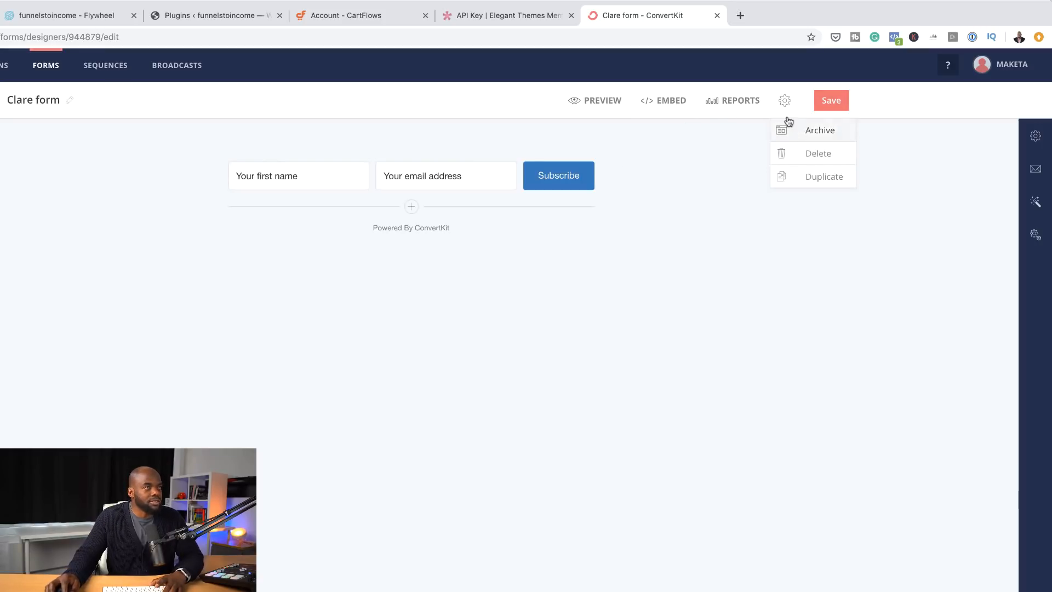
click(1035, 137)
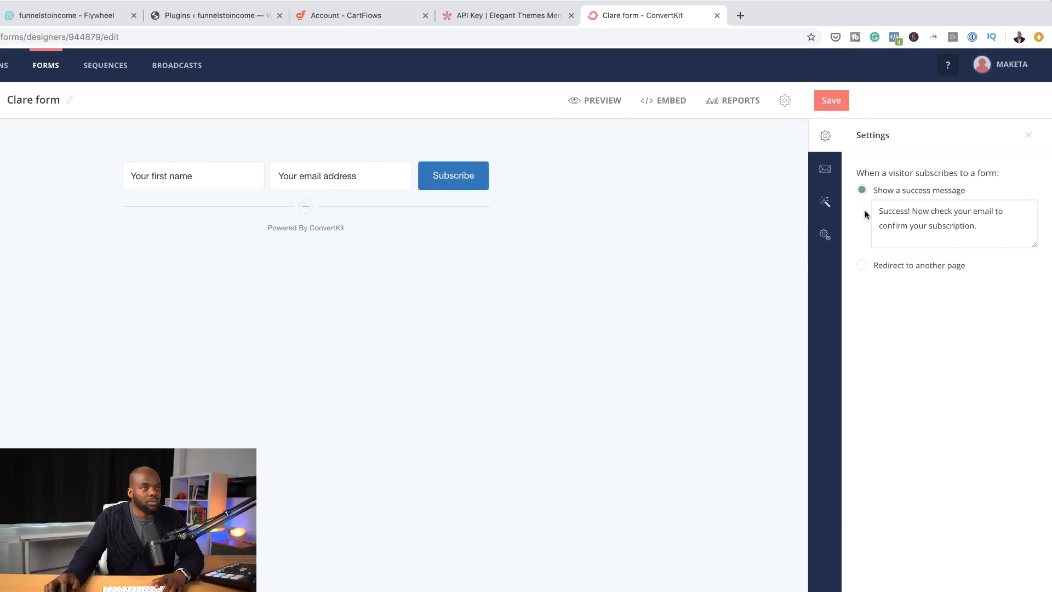
click(825, 169)
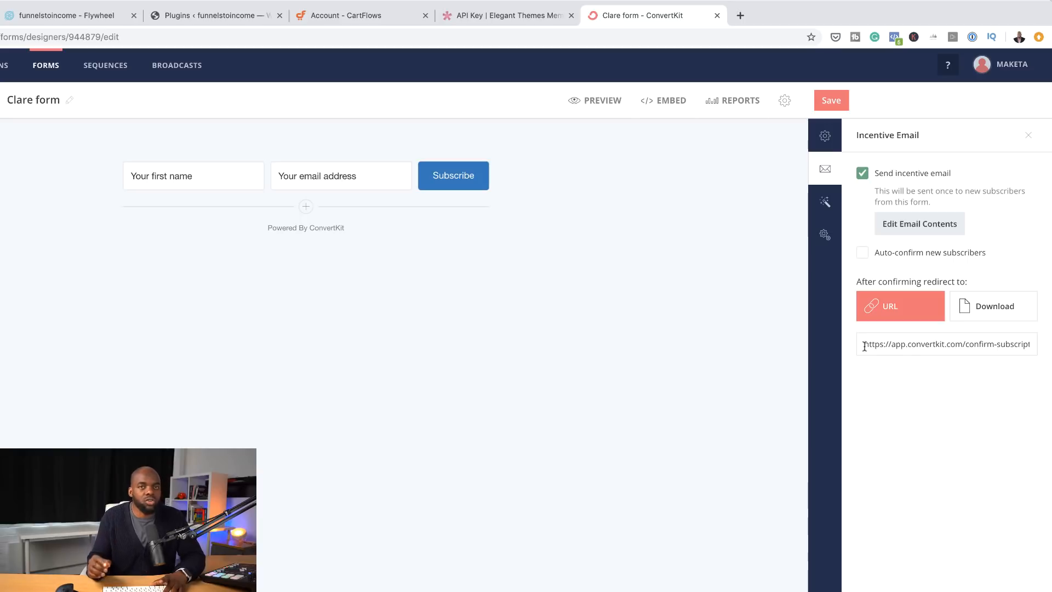
drag(865, 346, 954, 343)
click(927, 373)
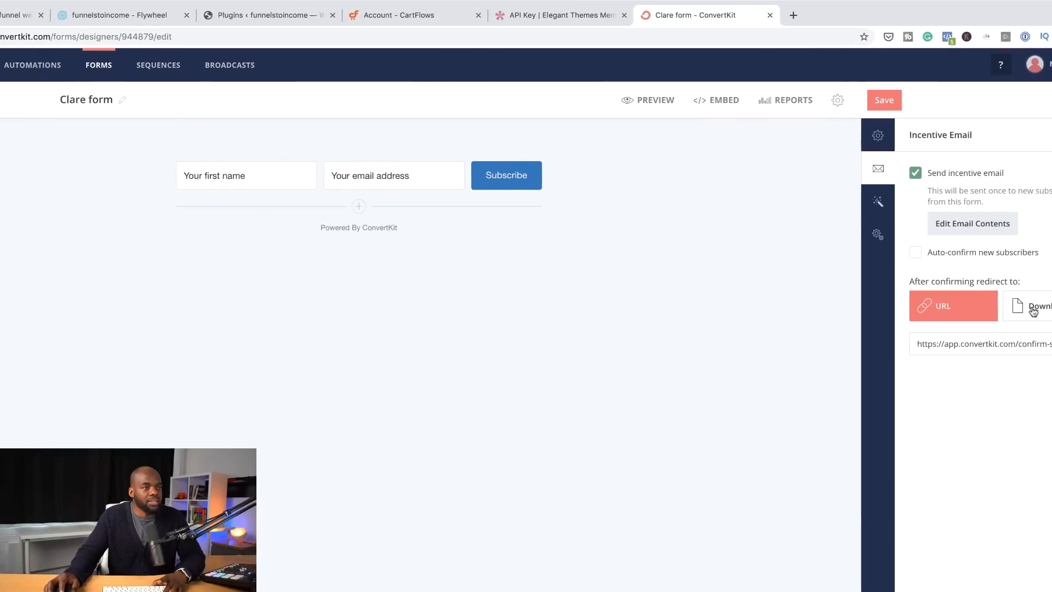
click(824, 237)
Step: Rename the ConvertKit form to "Dieting List" and save it
click(70, 100)
triple_click(237, 102)
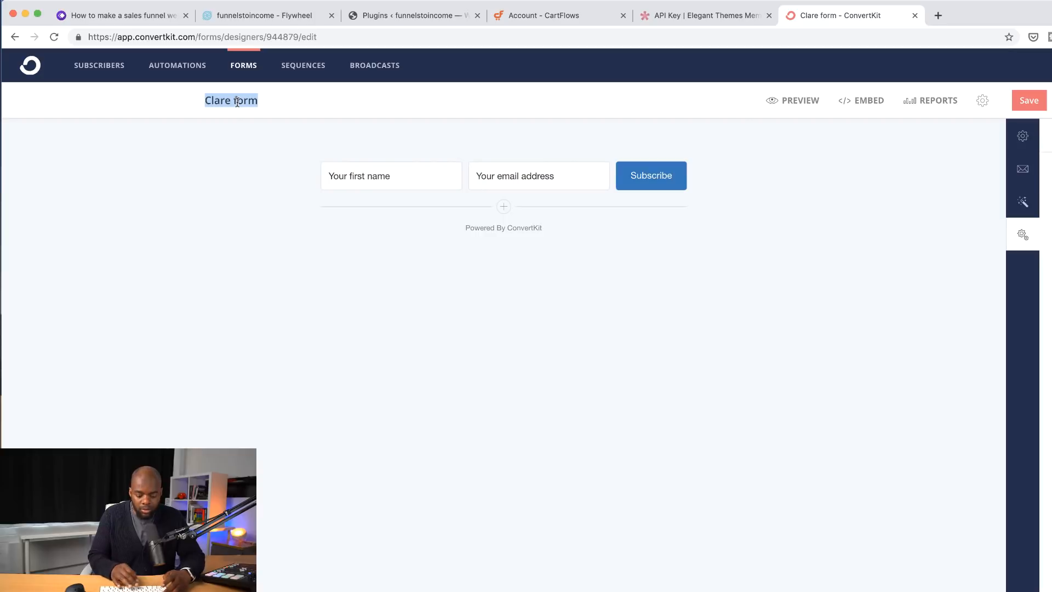
text(Dieting List)
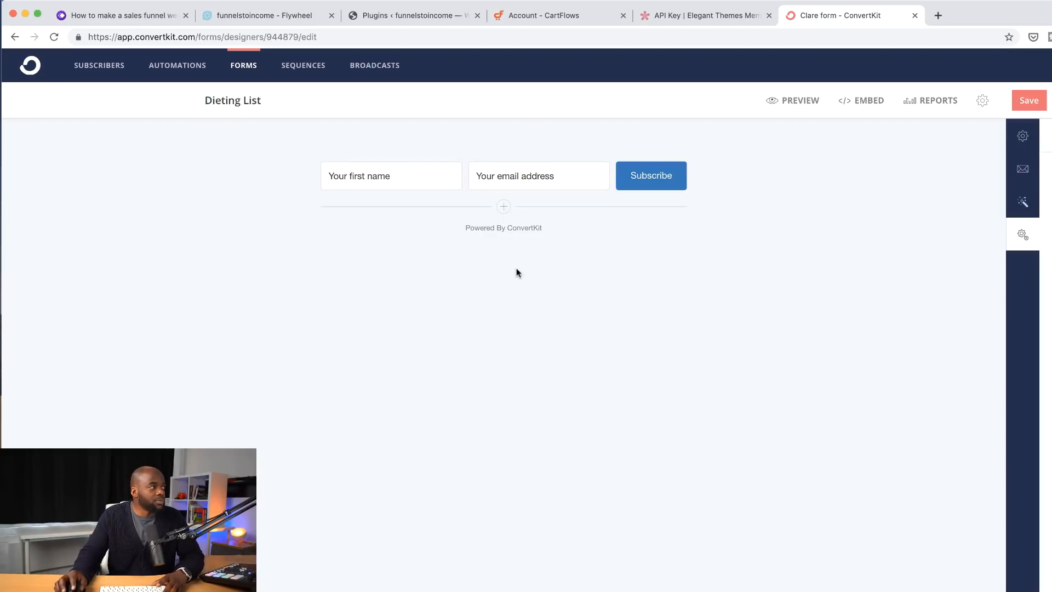
click(1030, 104)
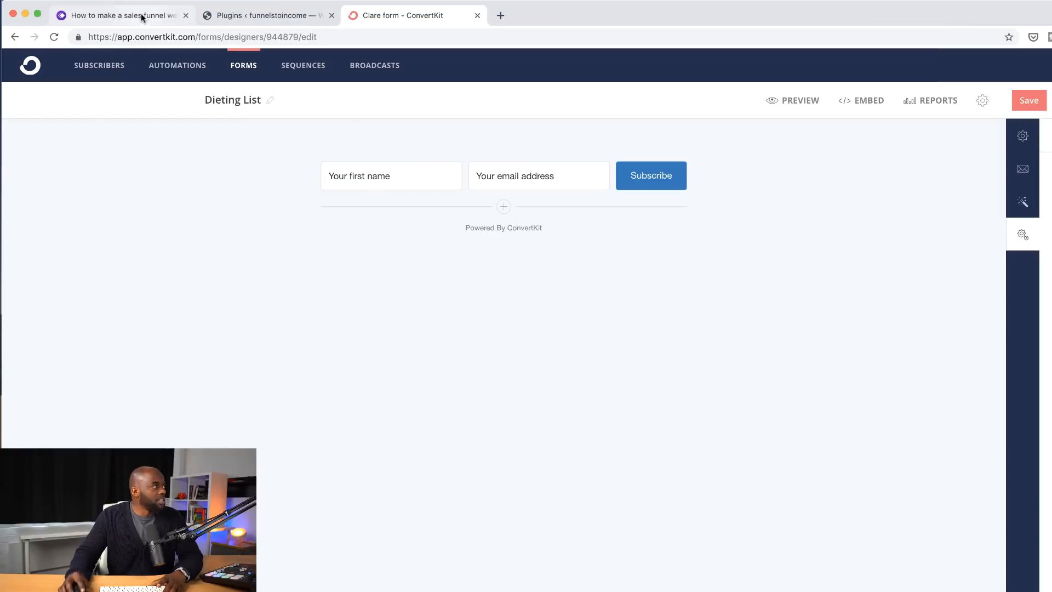
Step: Switch back to the WordPress site and start a new WooCommerce product named "One to Consultation"
click(142, 18)
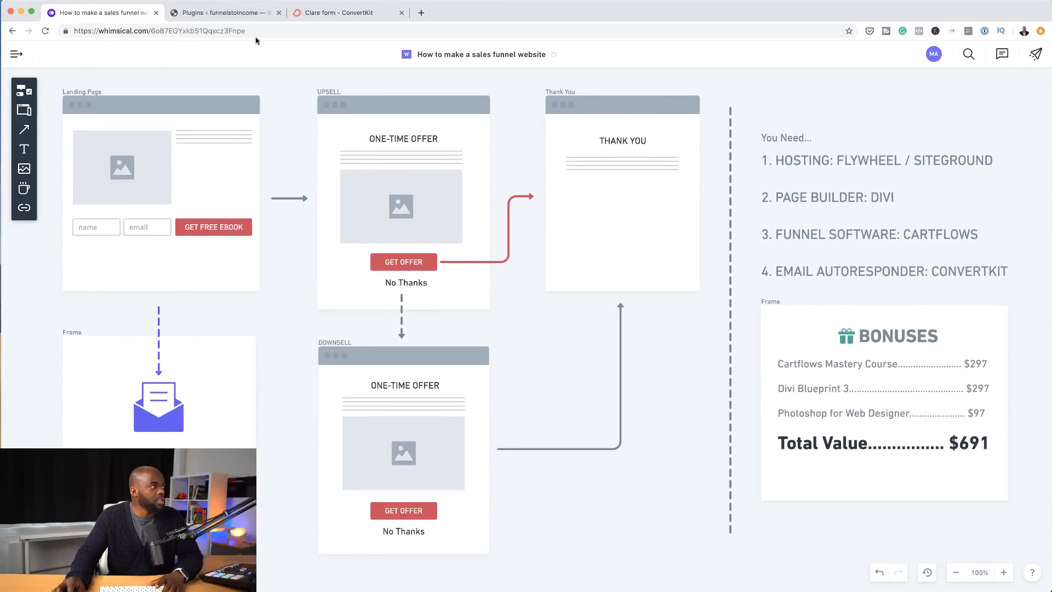
click(242, 13)
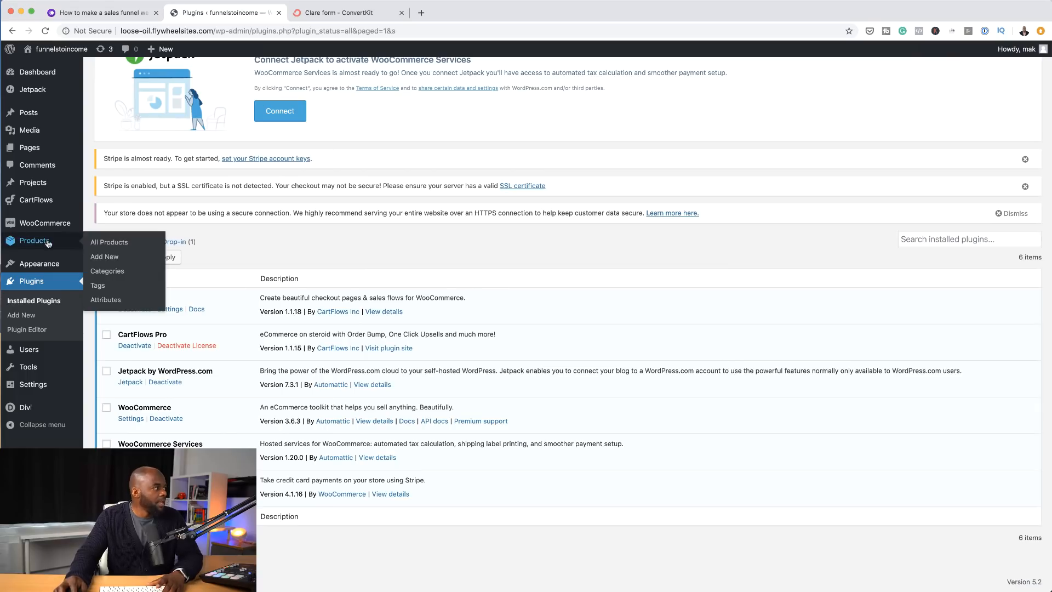
mouse_move(44, 204)
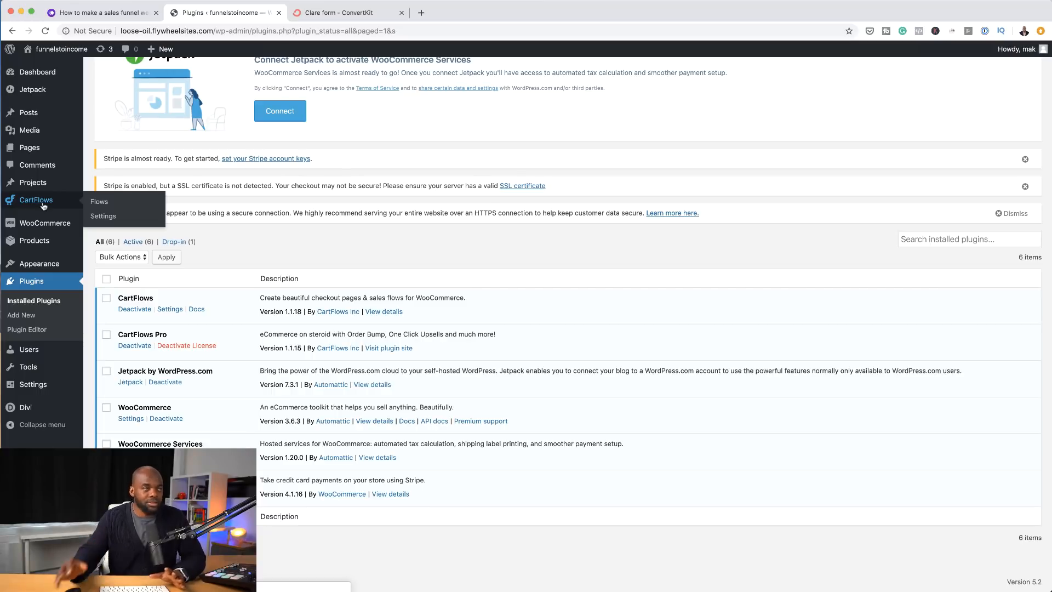
mouse_move(36, 246)
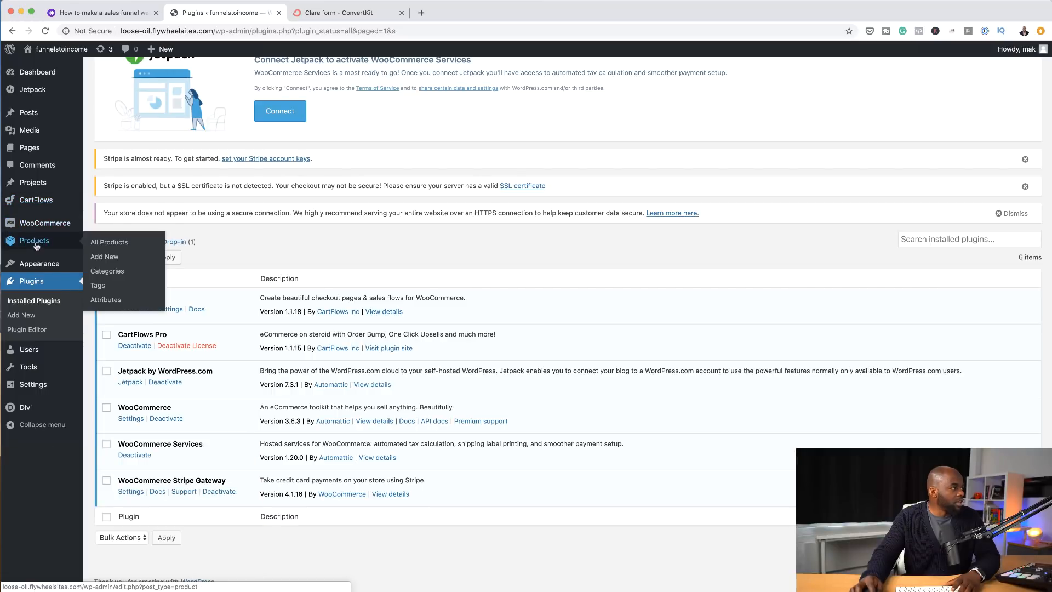
click(104, 256)
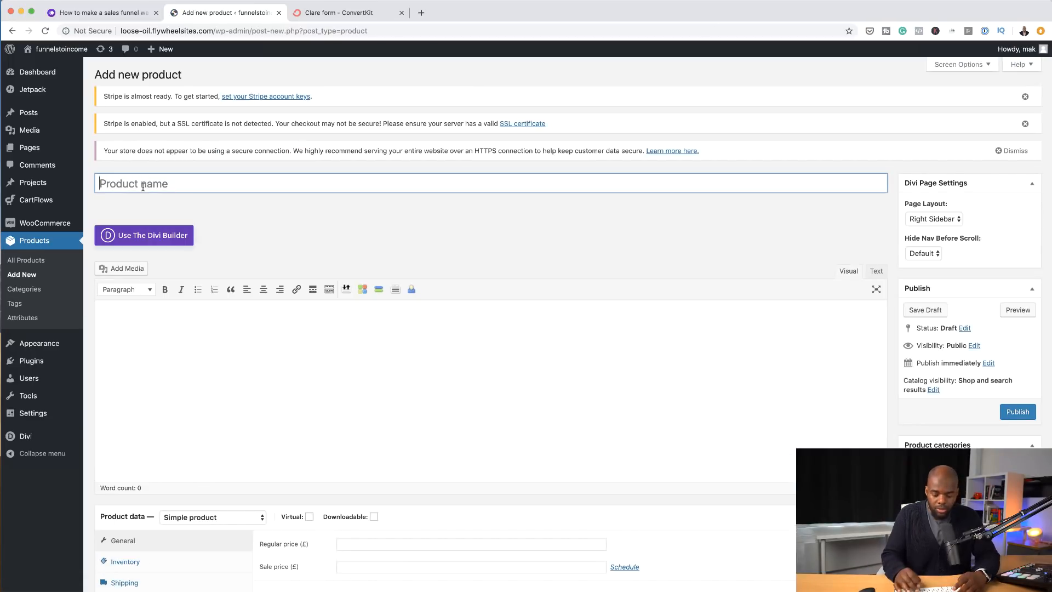
text(One)
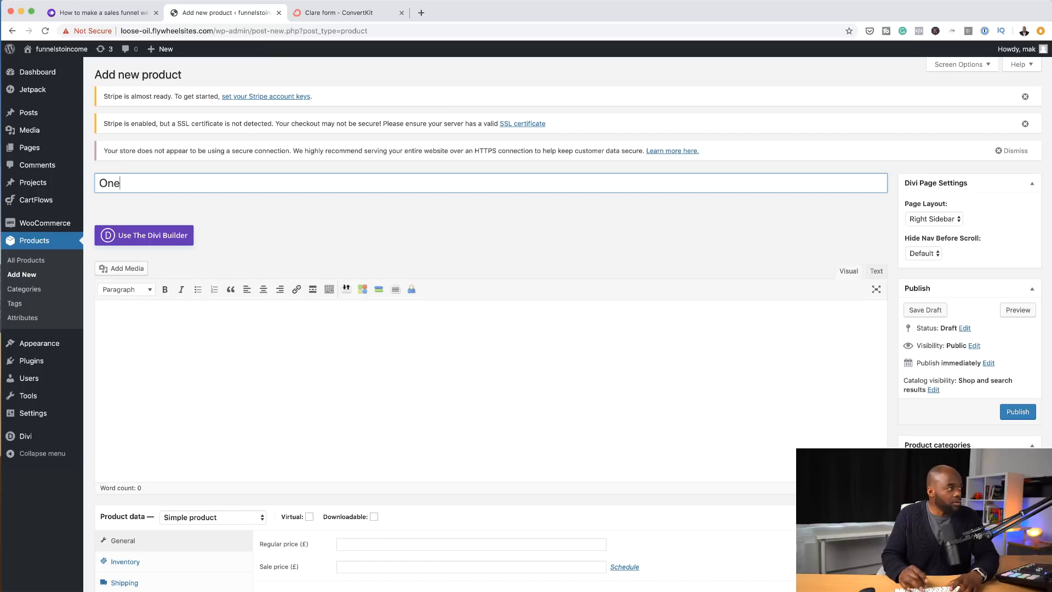
text( to)
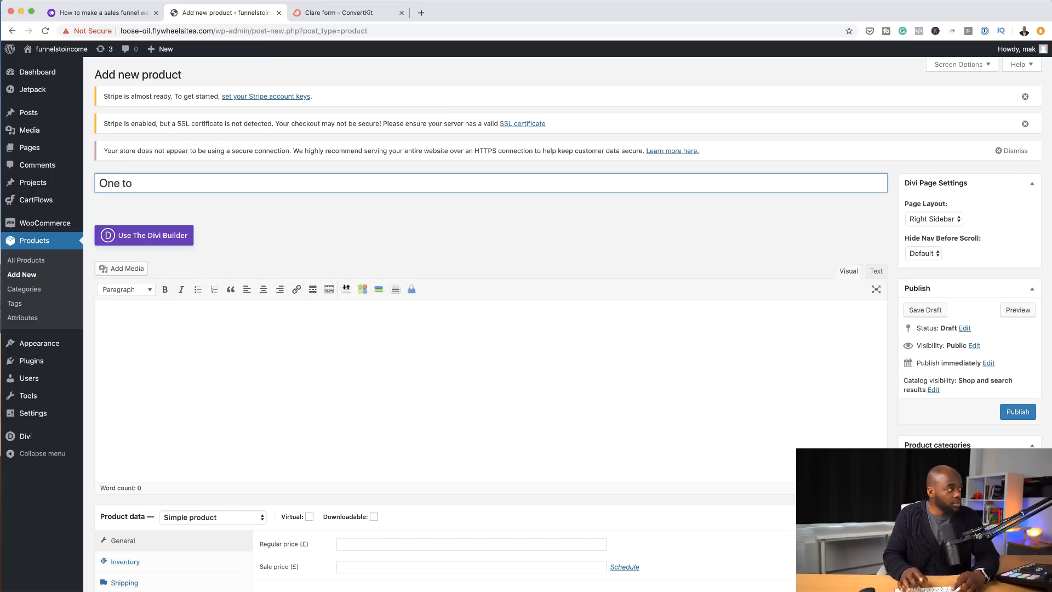
text( Consultation)
Step: Set the "One to Consultation" product's regular price to £199 and publish the product
scroll(528, 382, down, 8)
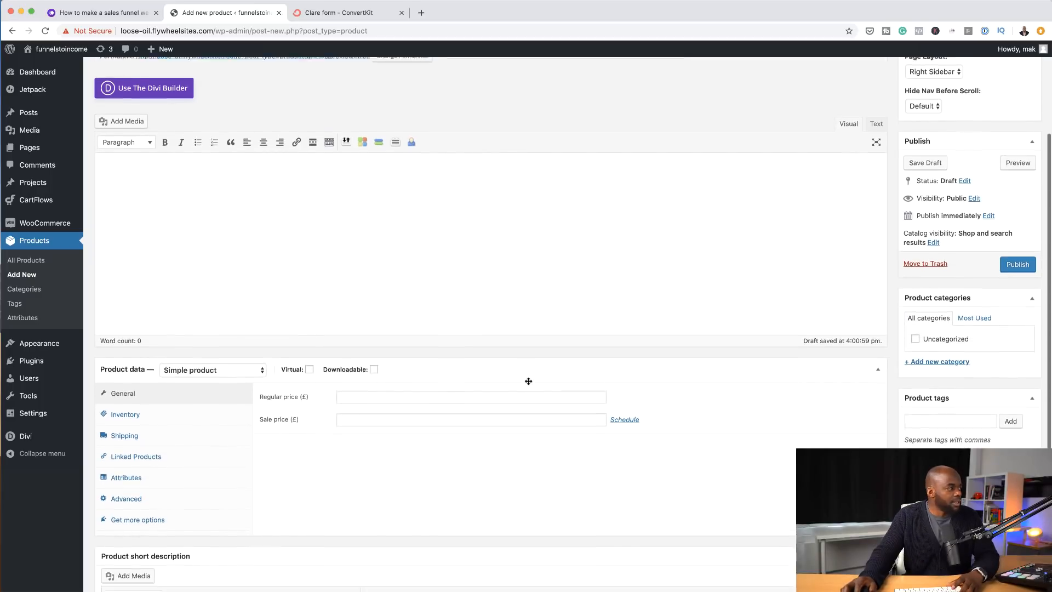
click(366, 305)
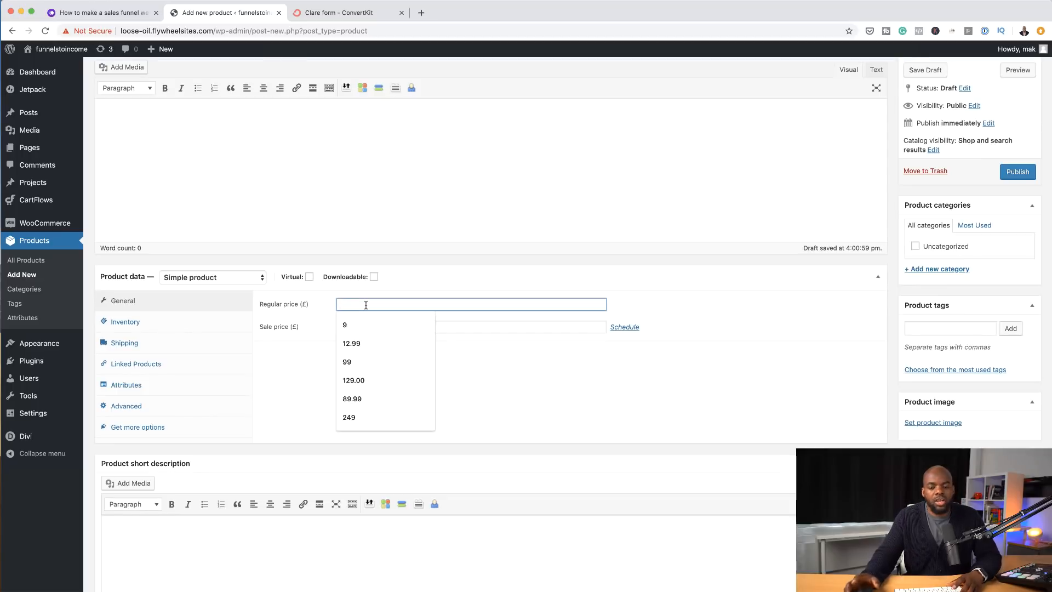
text(1)
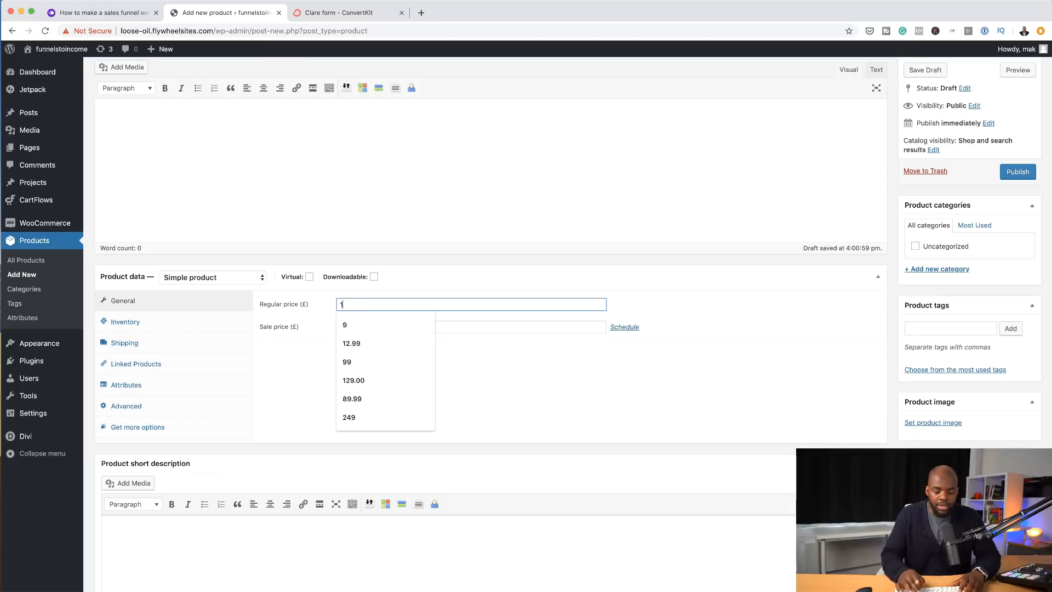
text(99)
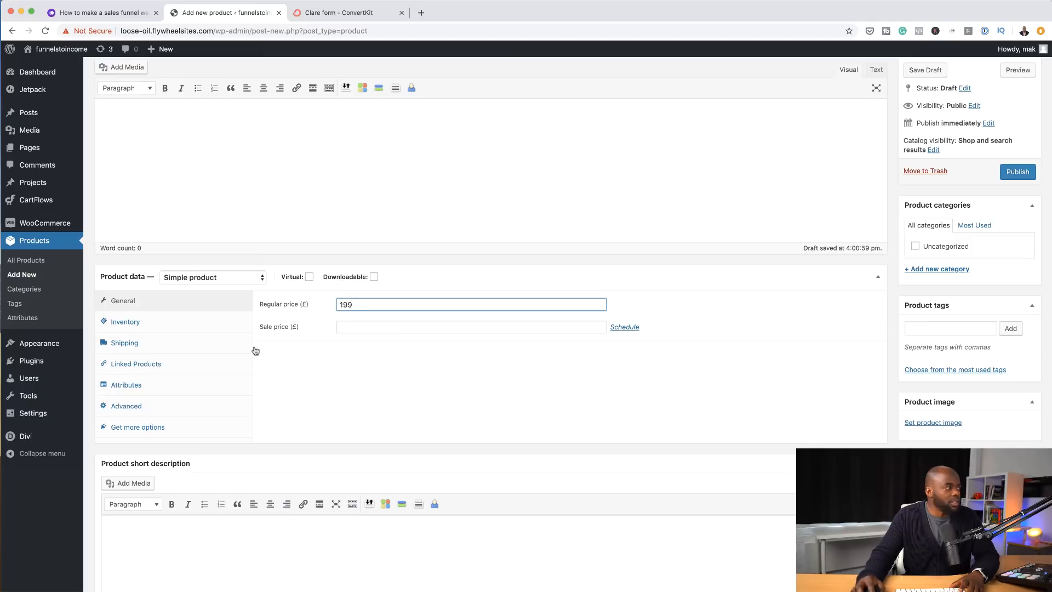
click(1018, 286)
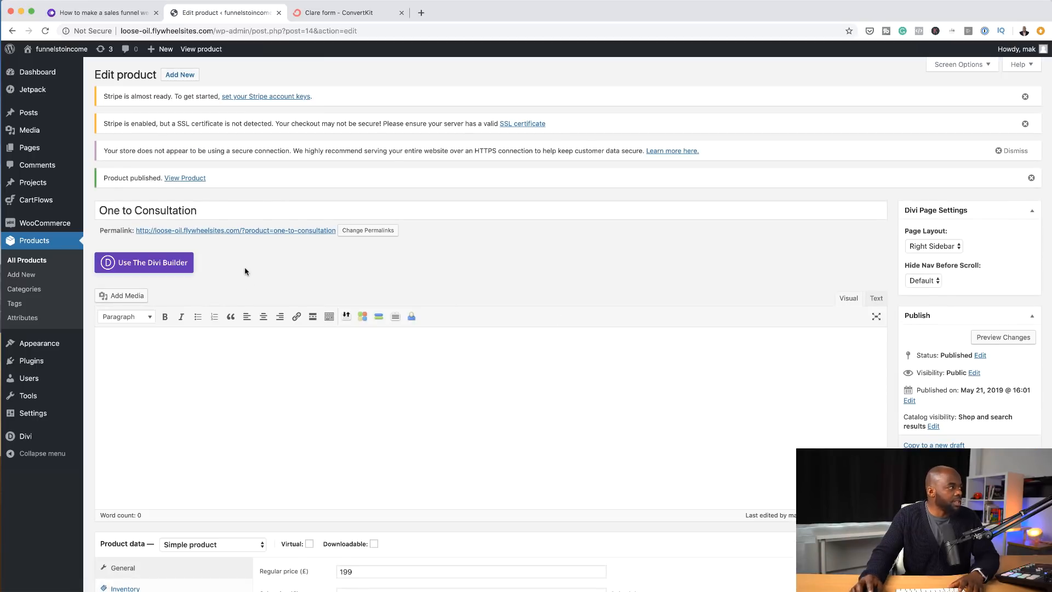
Step: Add and publish a product named "Dieting Plan" with a regular price of £49, and show the list of all products
click(30, 278)
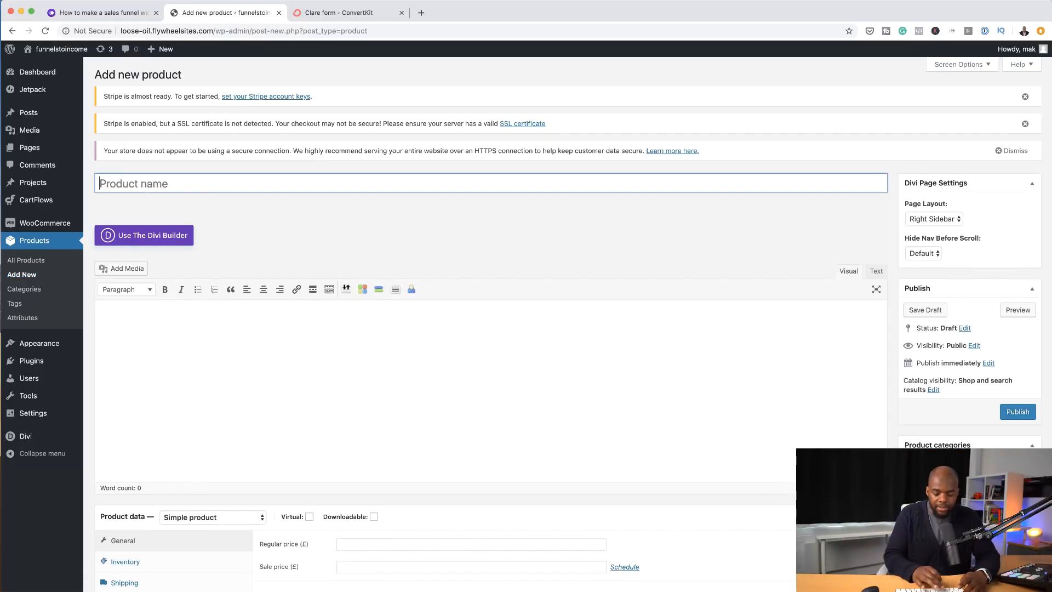
text(Dieting Plan)
scroll(792, 343, down, 2)
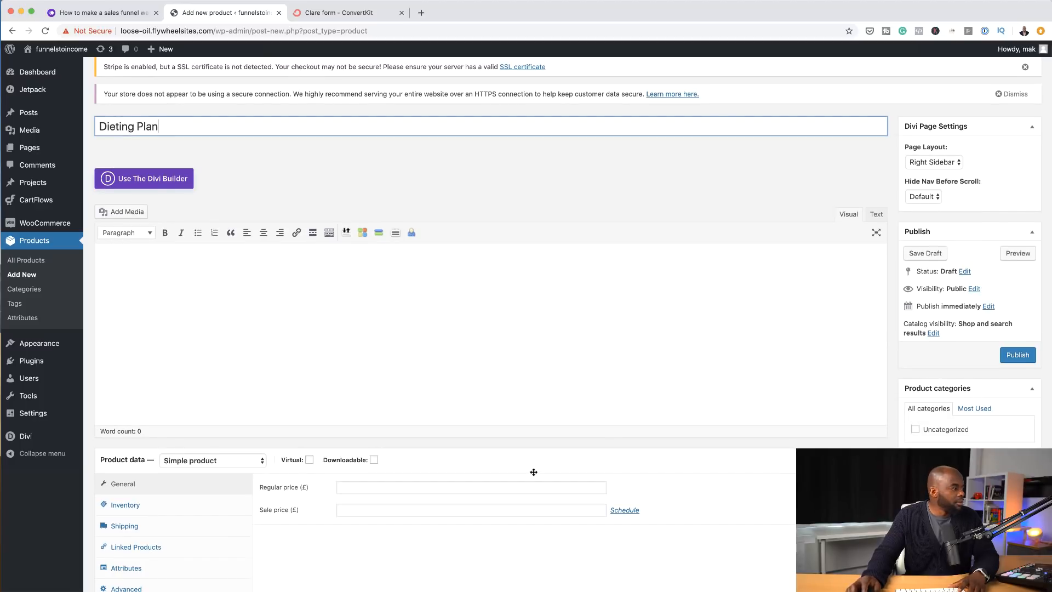
click(412, 489)
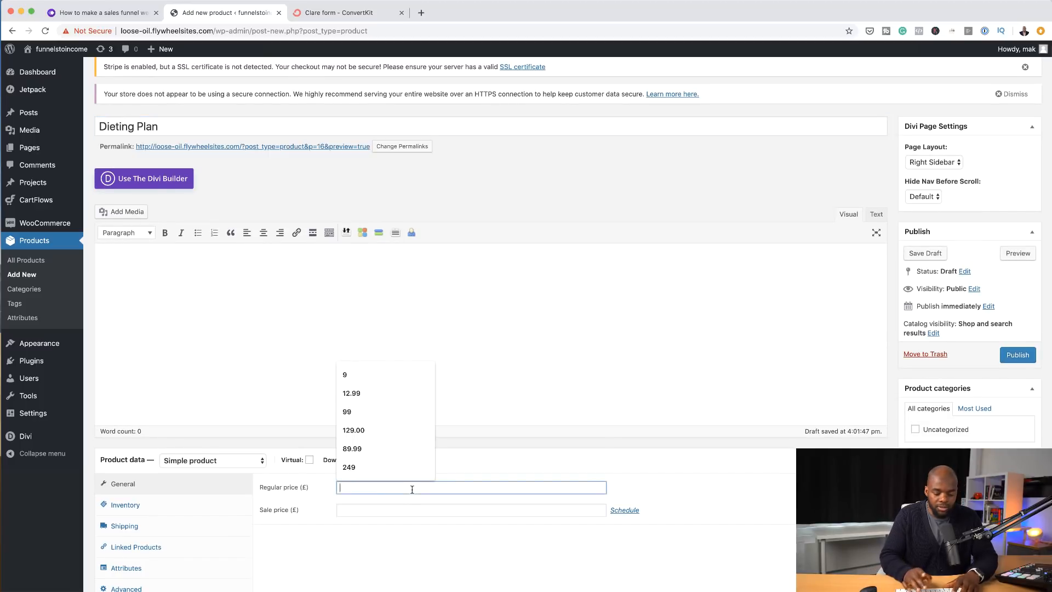
text(49)
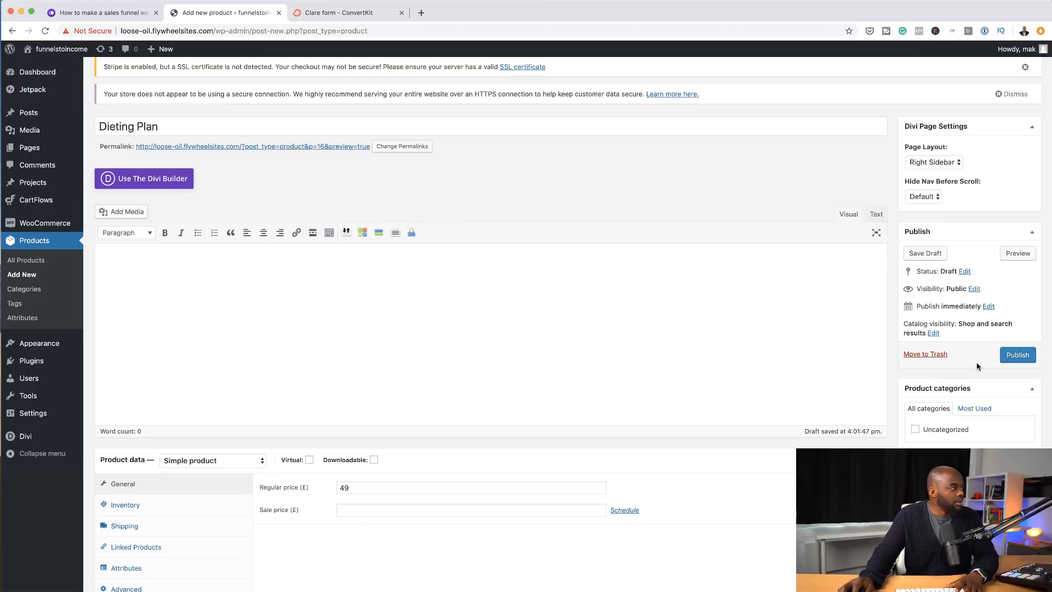
click(1010, 359)
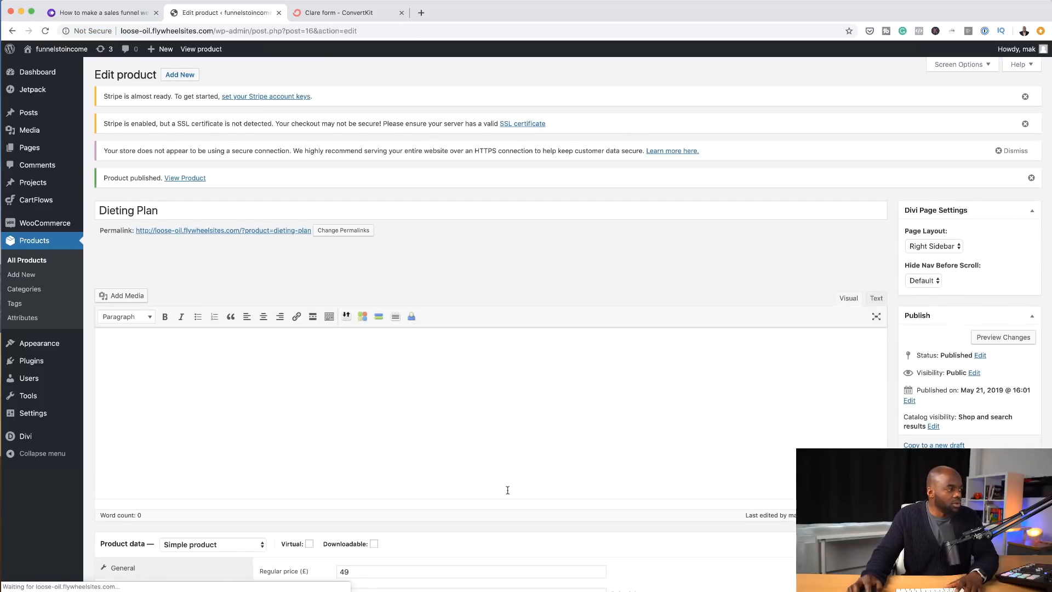
click(36, 261)
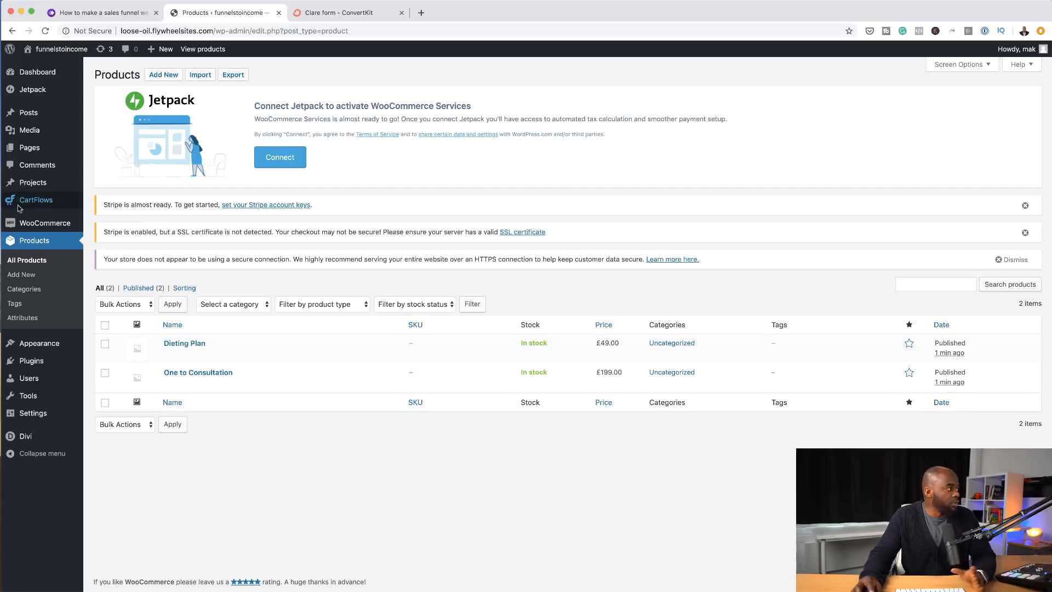
Step: Set the CartFlows general settings to show templates designed with Divi and save the changes
mouse_move(71, 205)
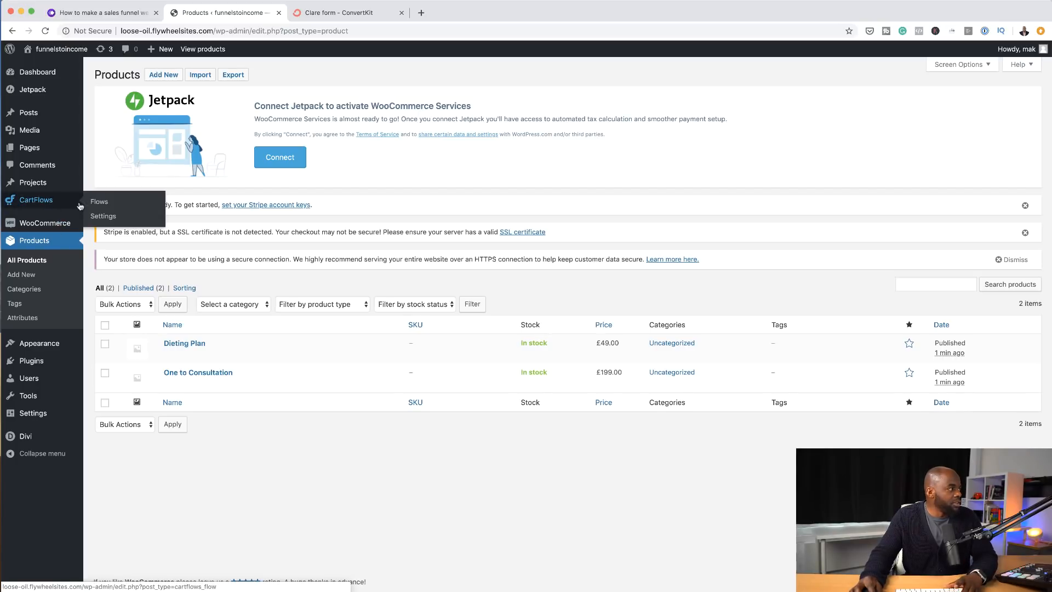
click(103, 215)
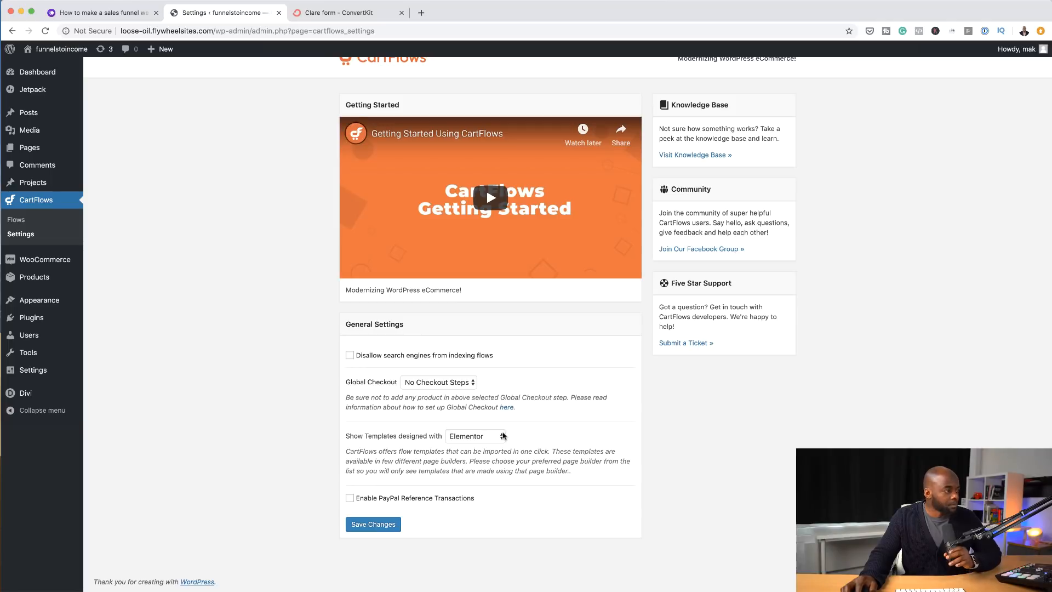
click(504, 435)
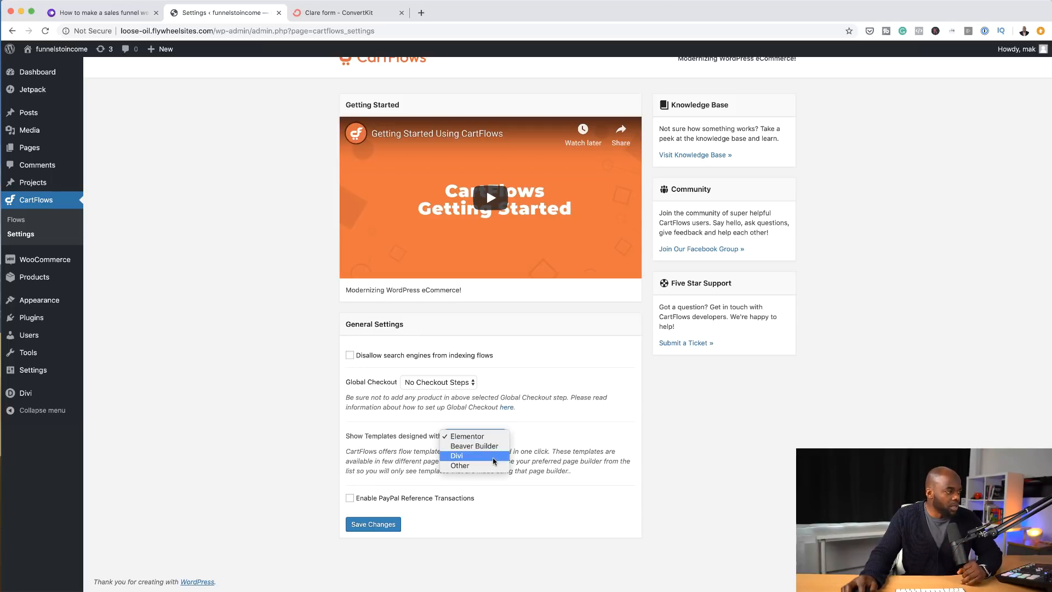
click(493, 457)
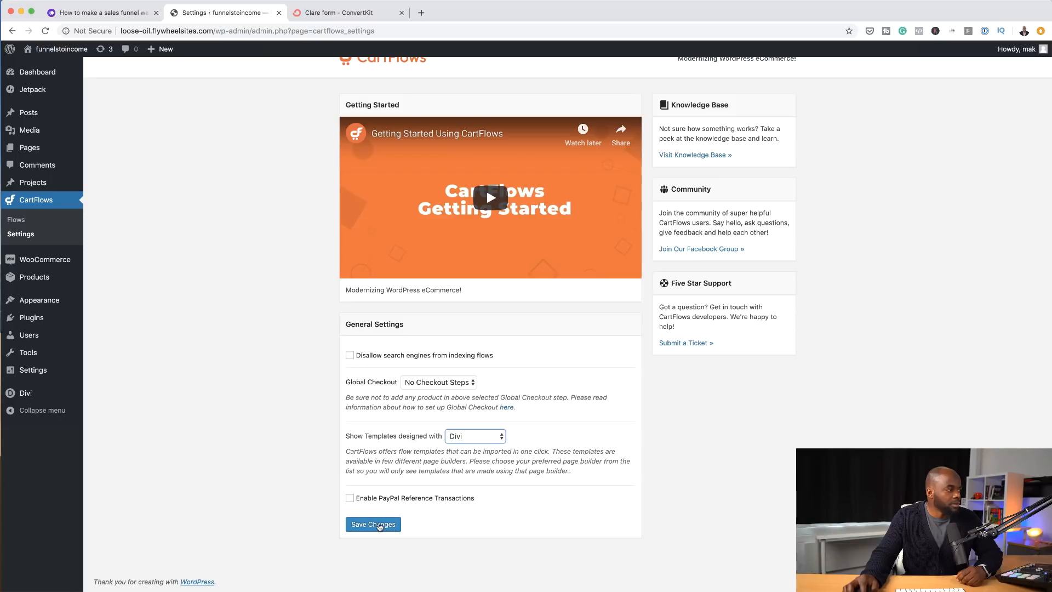
click(374, 524)
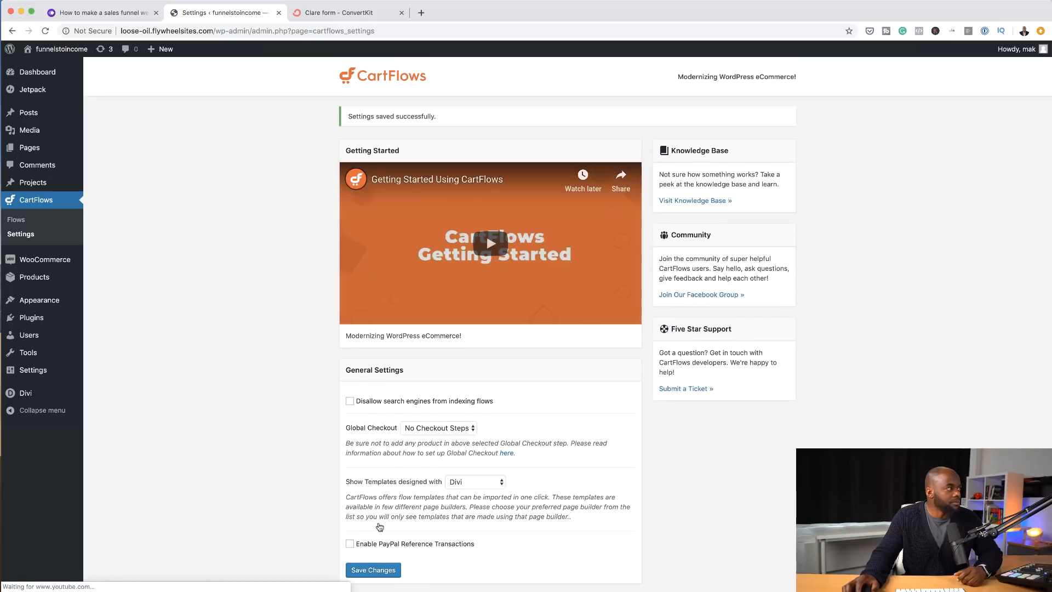
Step: In WooCommerce's accounts and privacy settings, disallow orders without an account, allow login and account creation during checkout, and save
mouse_move(50, 267)
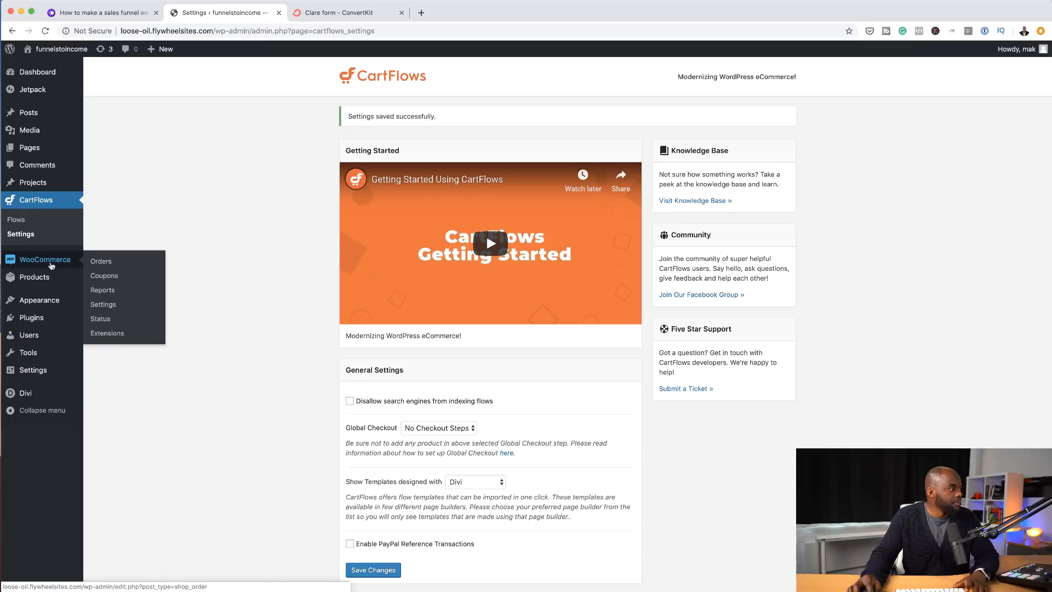
click(105, 304)
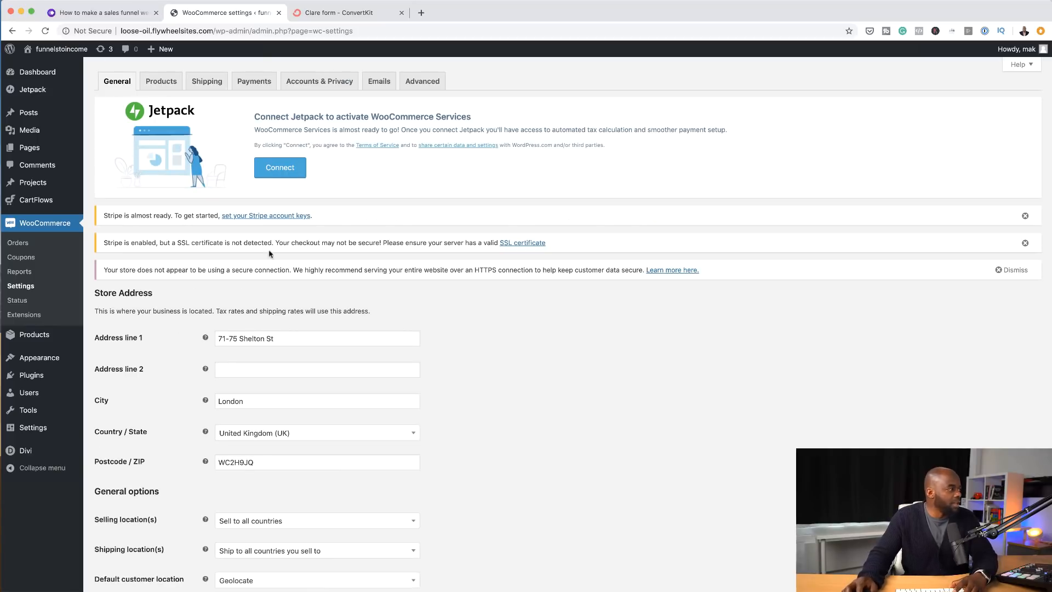
click(431, 89)
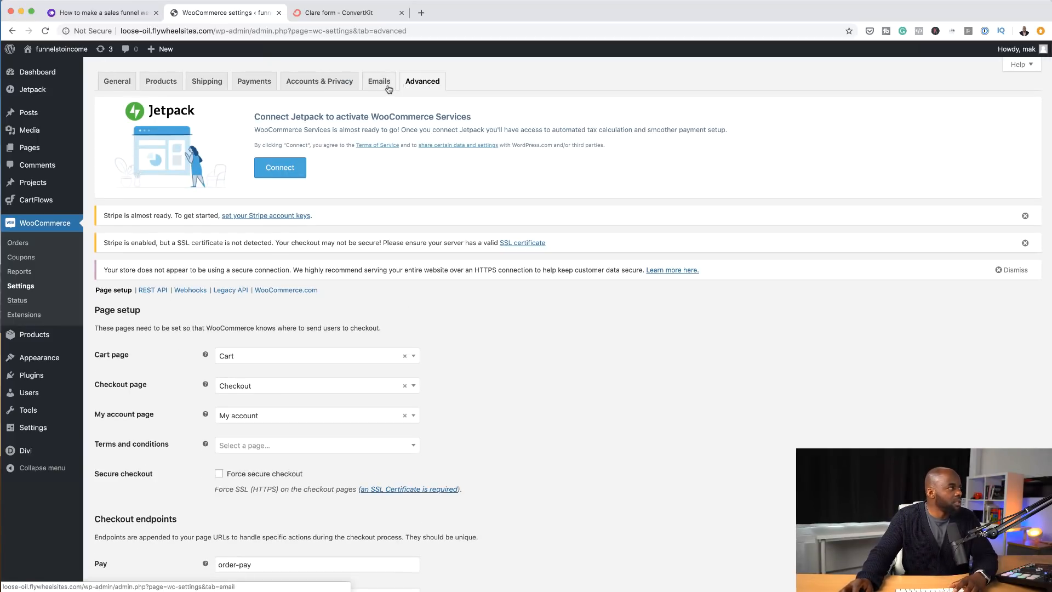
click(325, 86)
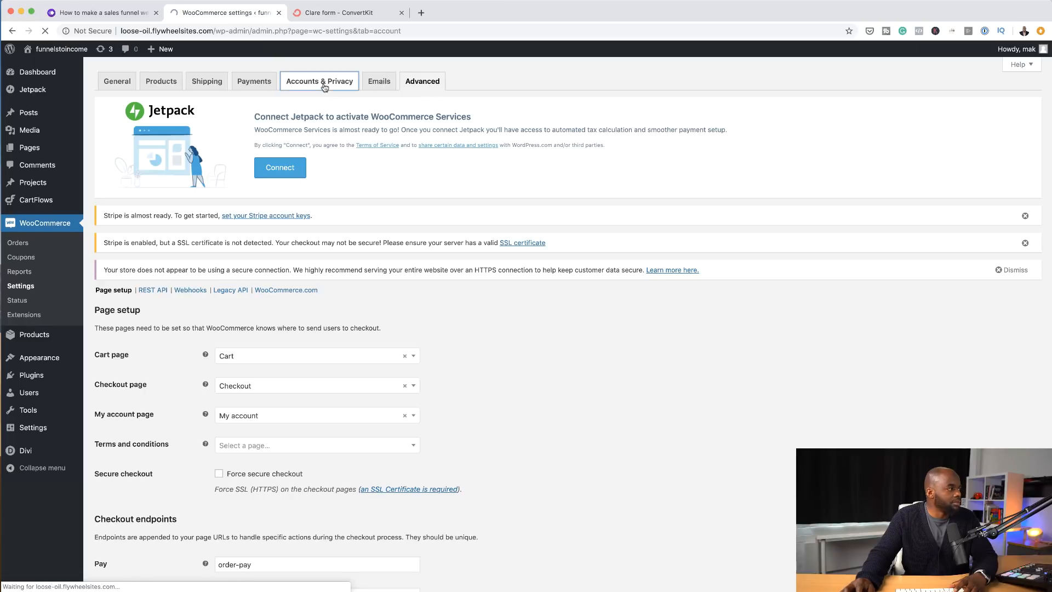
scroll(387, 323, down, 2)
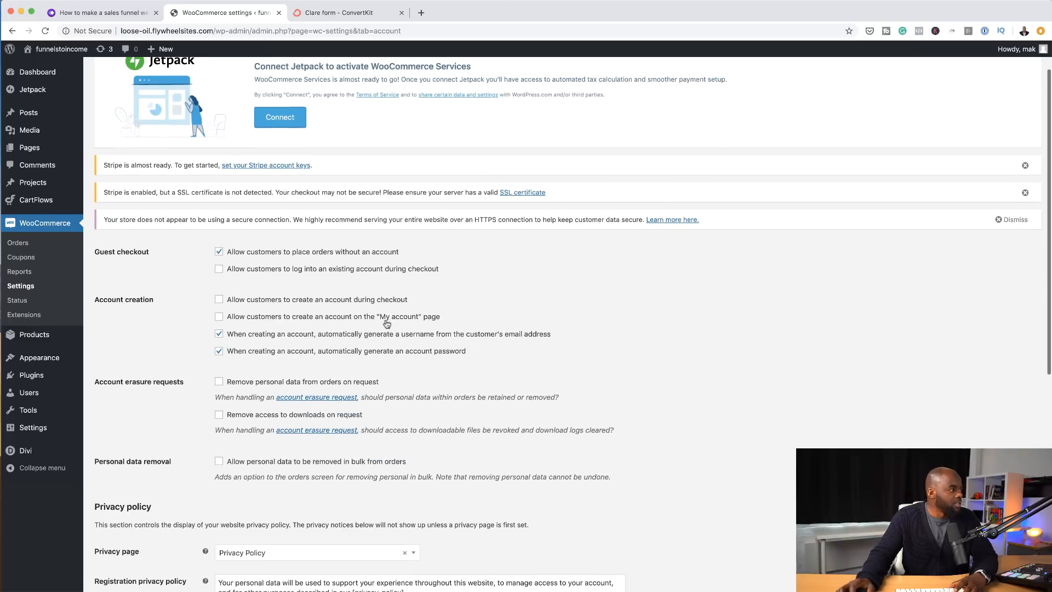
click(219, 252)
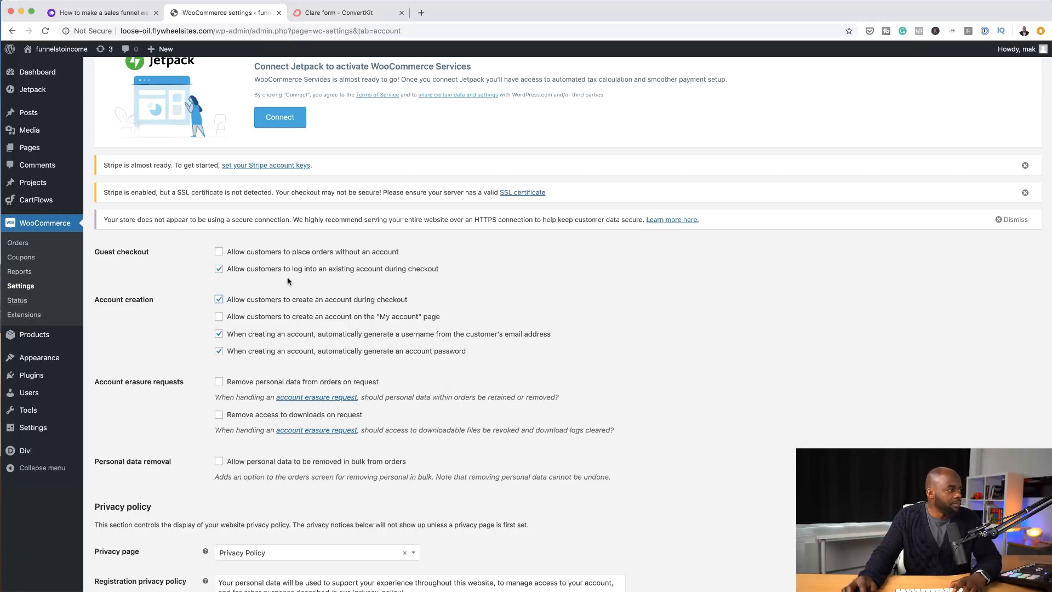
scroll(306, 479, down, 7)
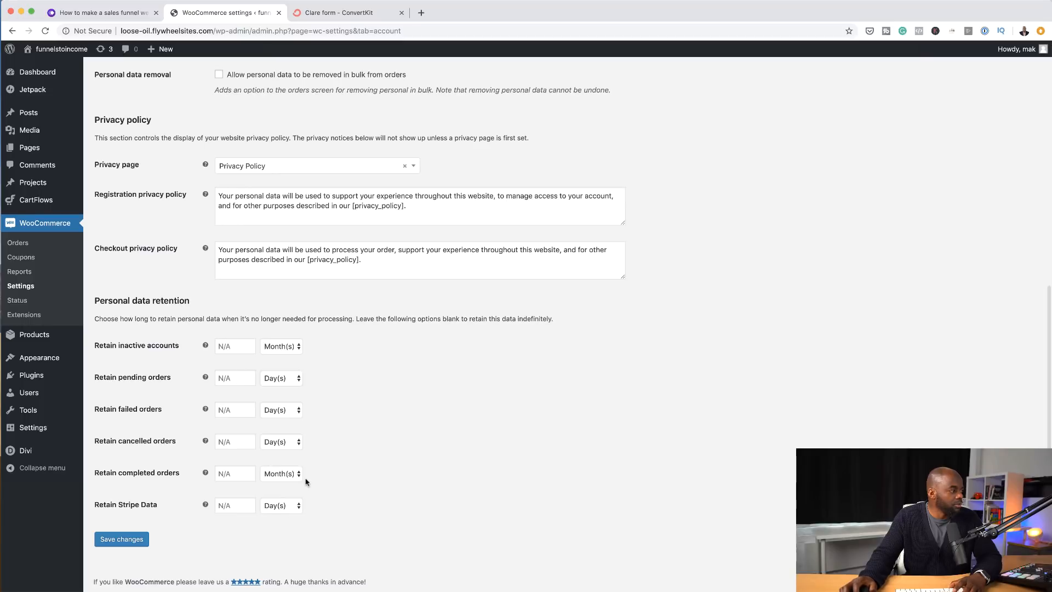
click(126, 542)
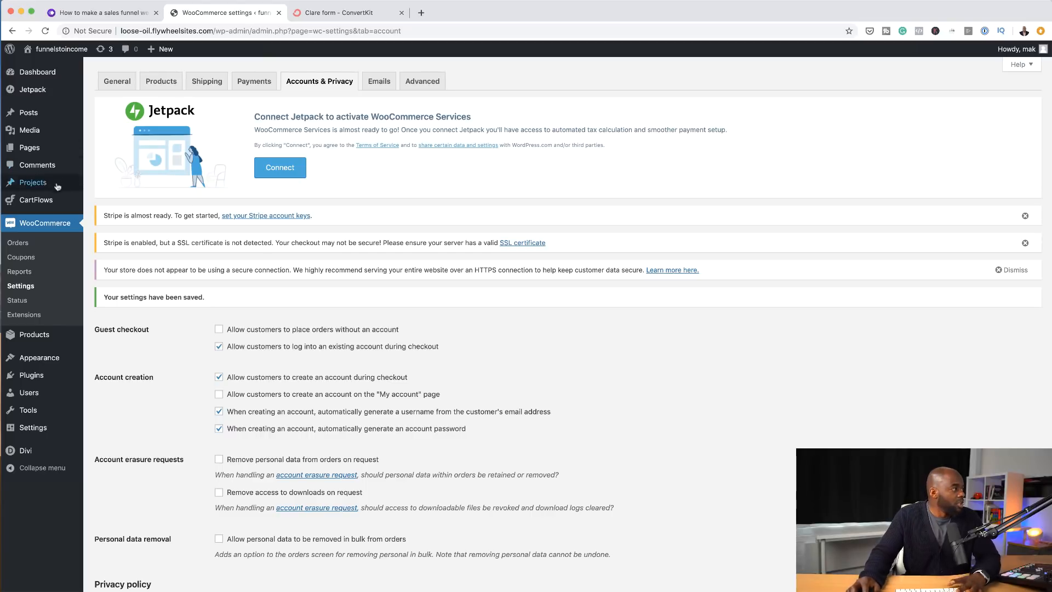
Step: Add a new CartFlows flow by importing the ready-made "Beauty Product" template from the Flows Library
mouse_move(38, 206)
click(101, 202)
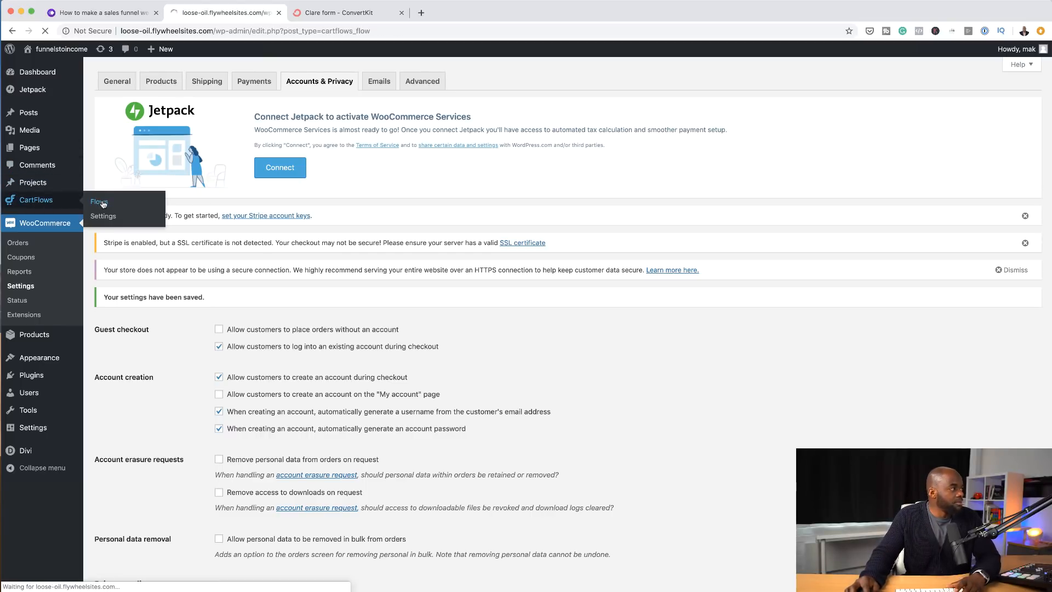
click(149, 83)
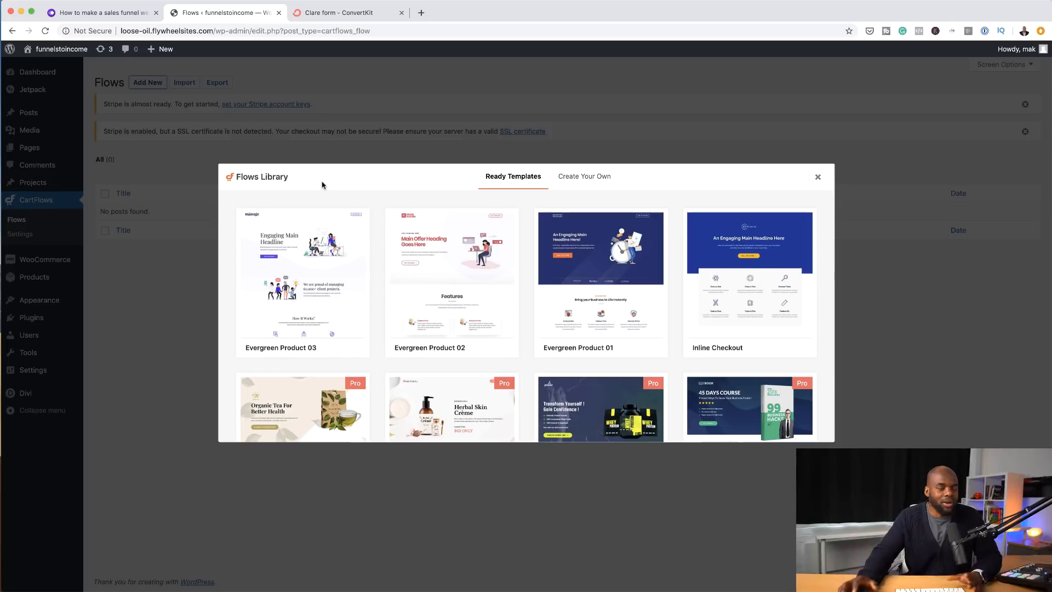
mouse_move(391, 281)
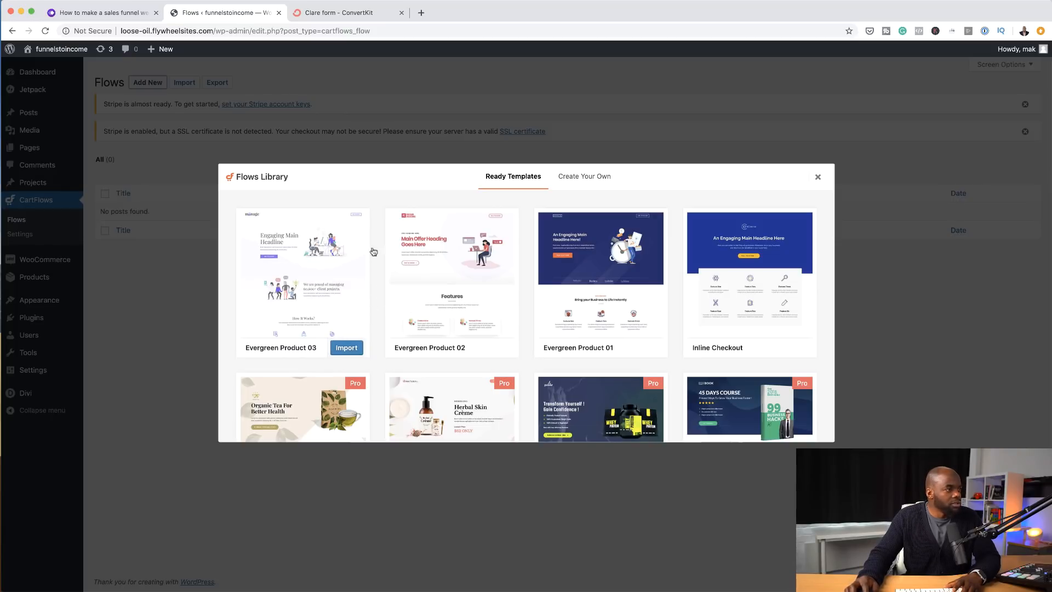
mouse_move(422, 256)
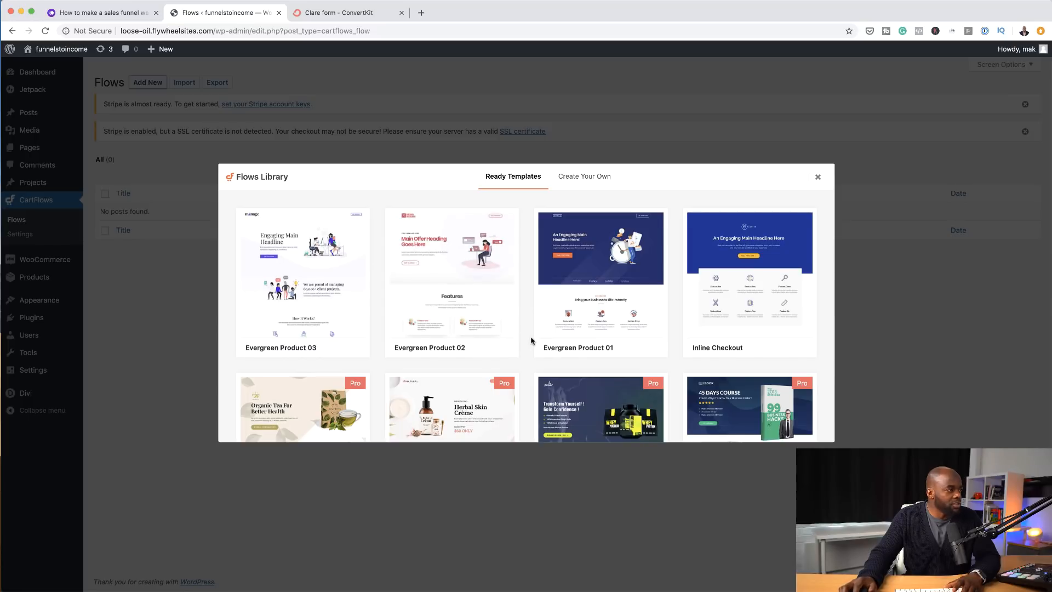
scroll(526, 340, down, 1)
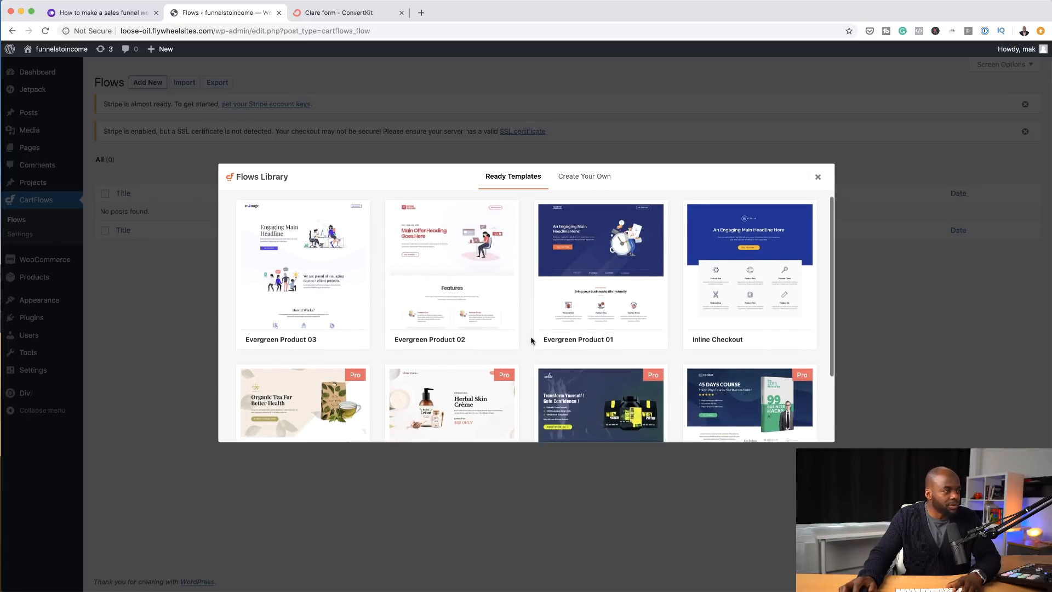
scroll(531, 340, down, 2)
scroll(531, 341, down, 10)
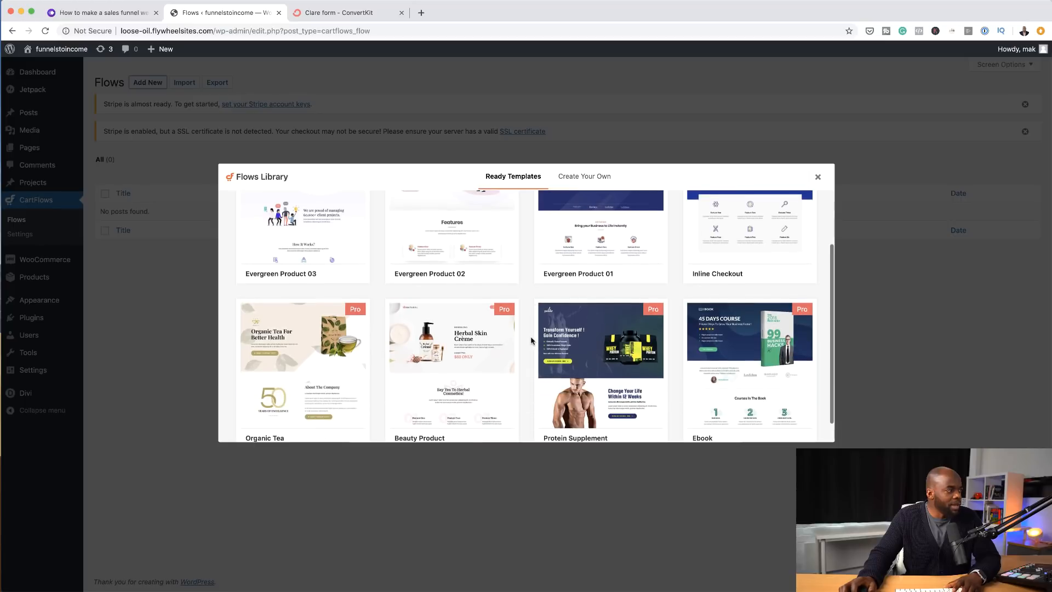
scroll(530, 340, up, 10)
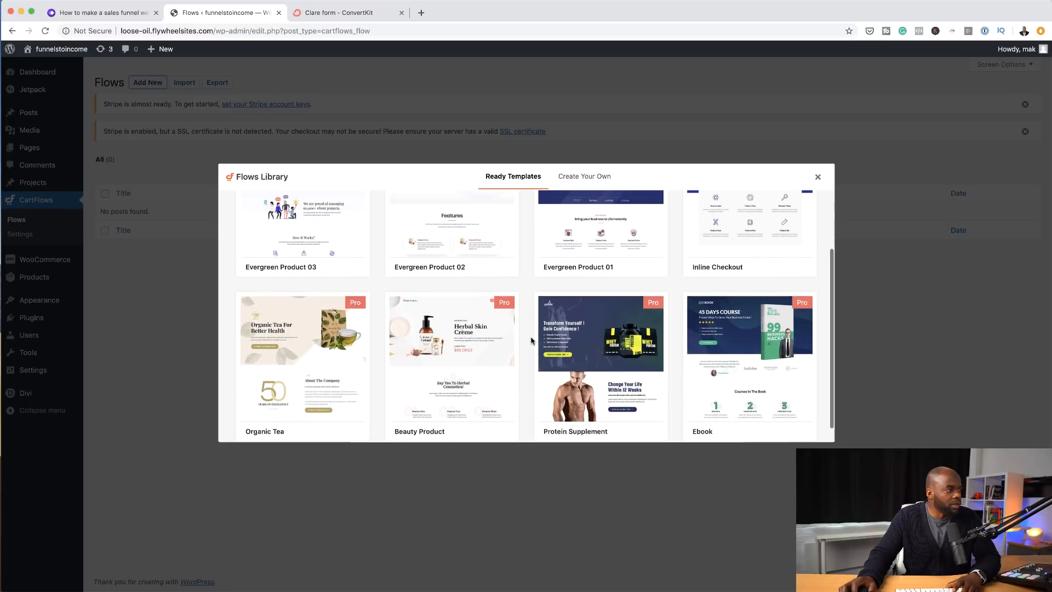
scroll(531, 340, down, 10)
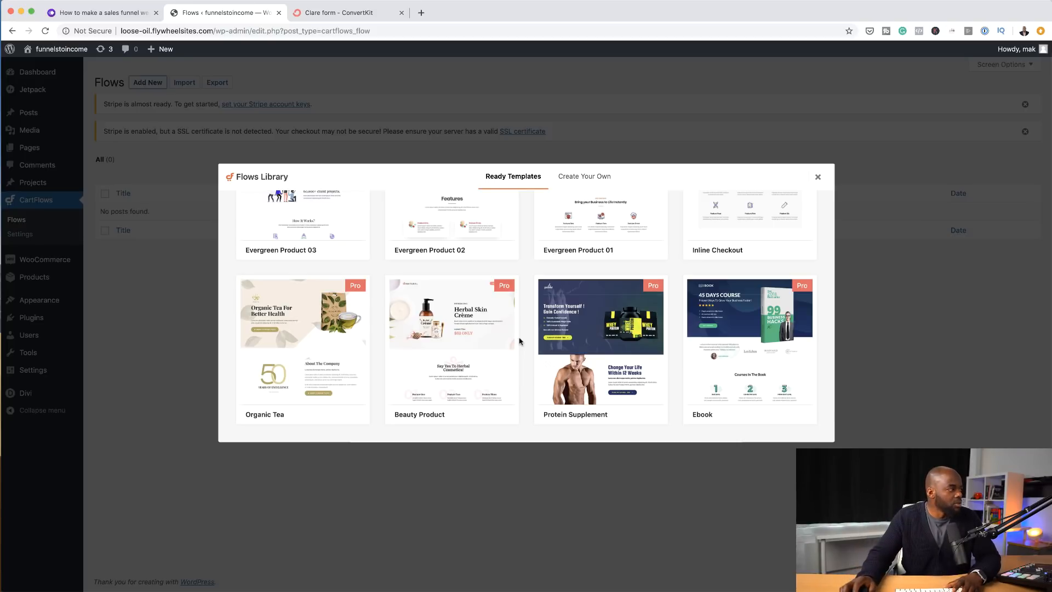
mouse_move(482, 329)
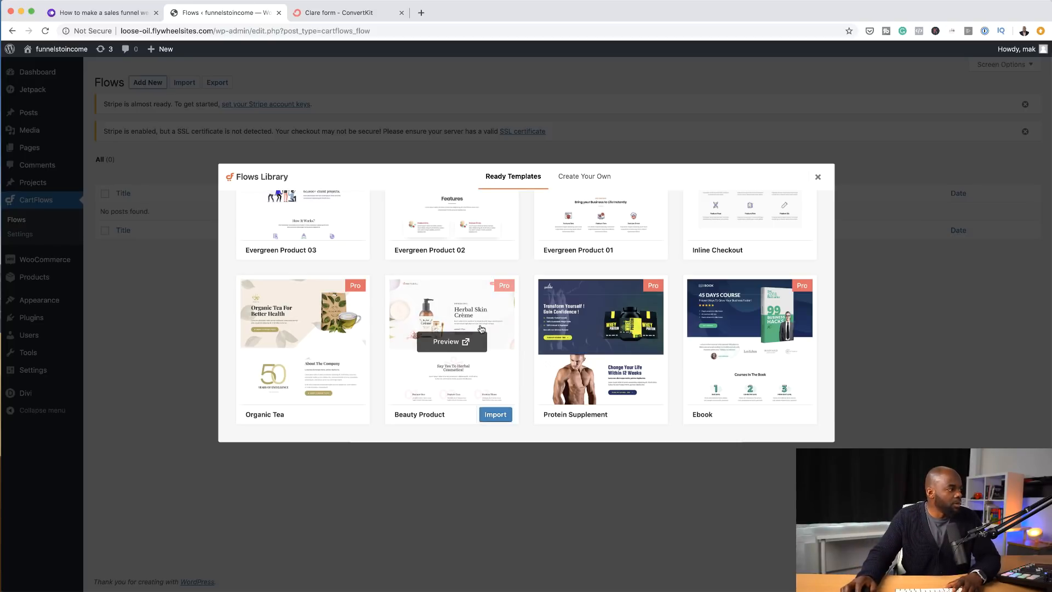
click(496, 416)
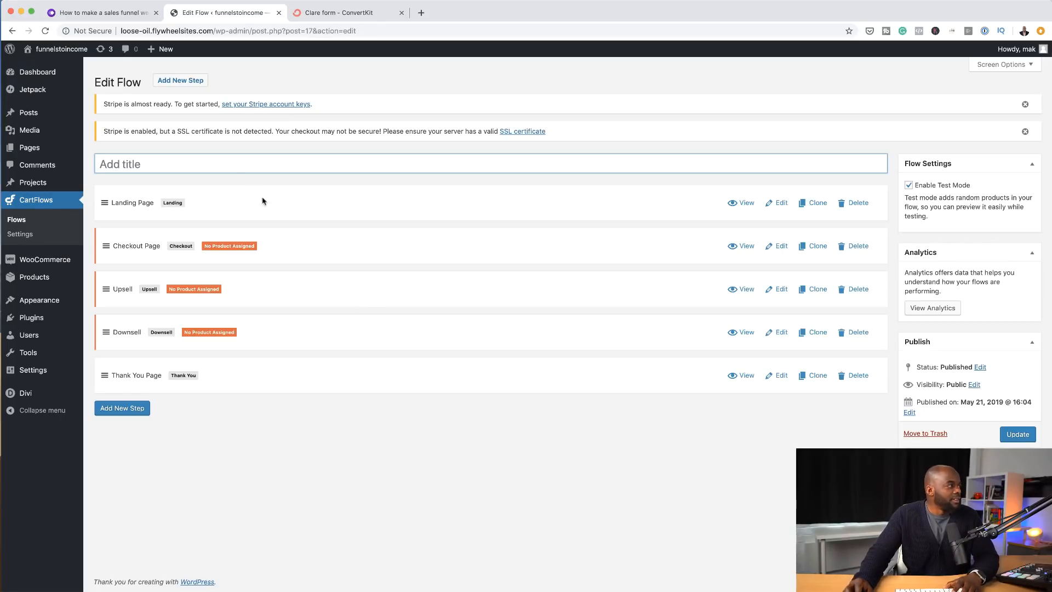
Step: Title the flow "Dieting" and update it
text(D)
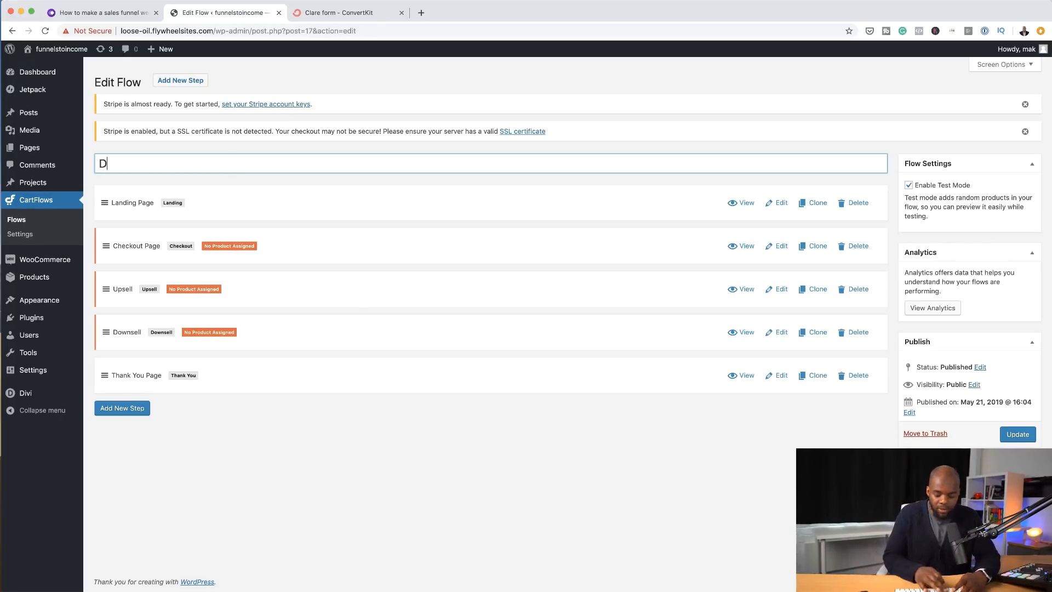
text(ieting)
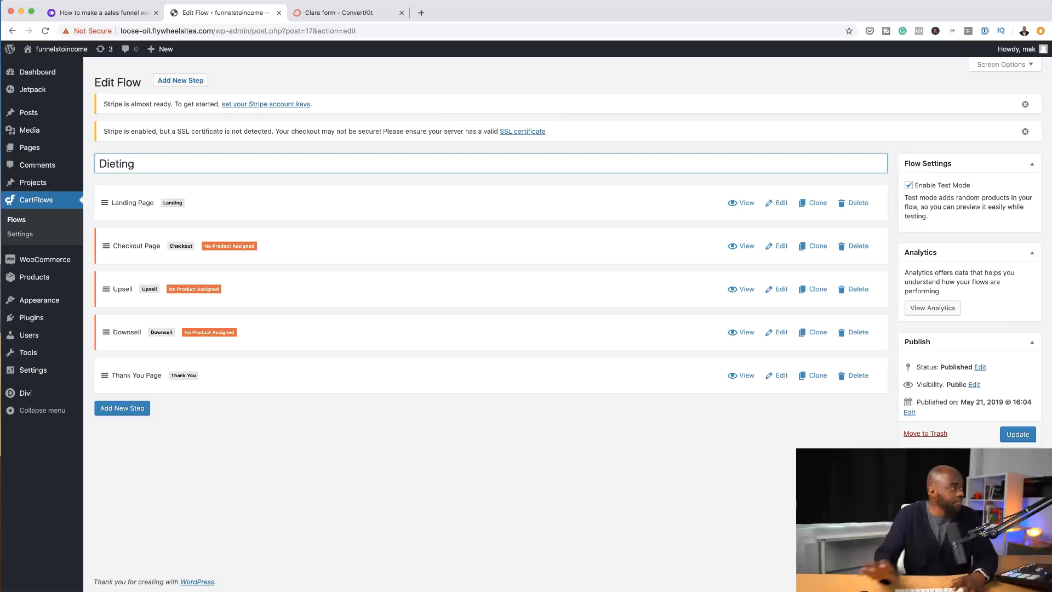
click(1019, 434)
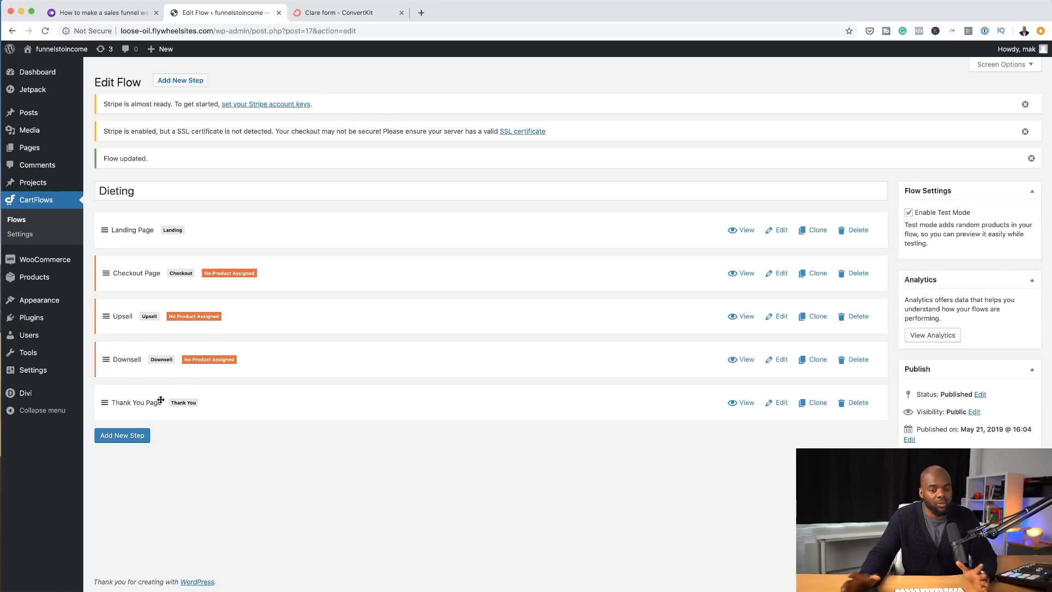
Step: Check the funnel diagram in Whimsical, and open the flow's Landing Page in the Divi Visual Builder ready for building
click(131, 14)
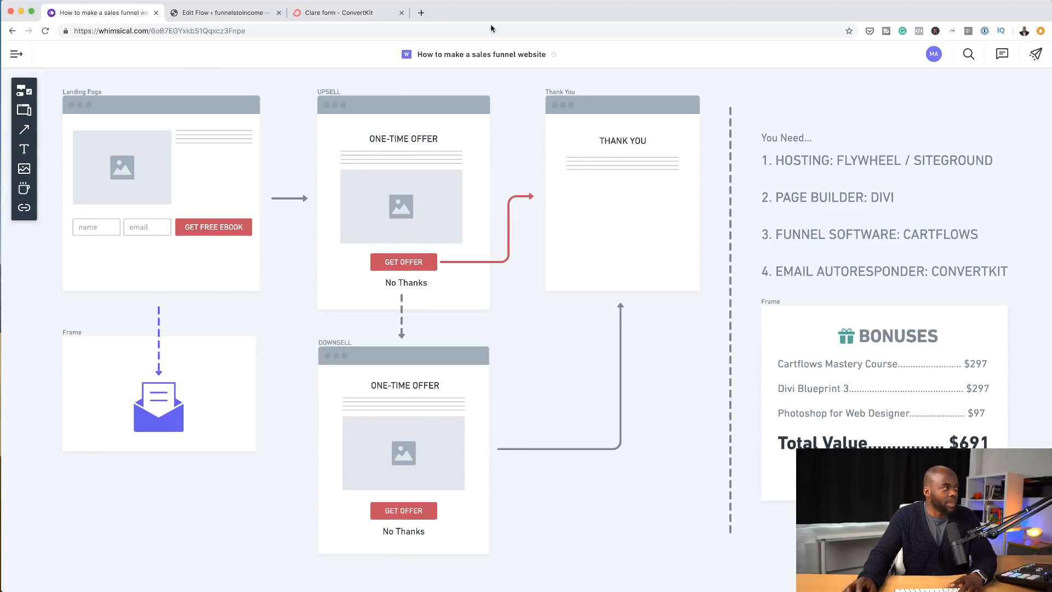
click(217, 13)
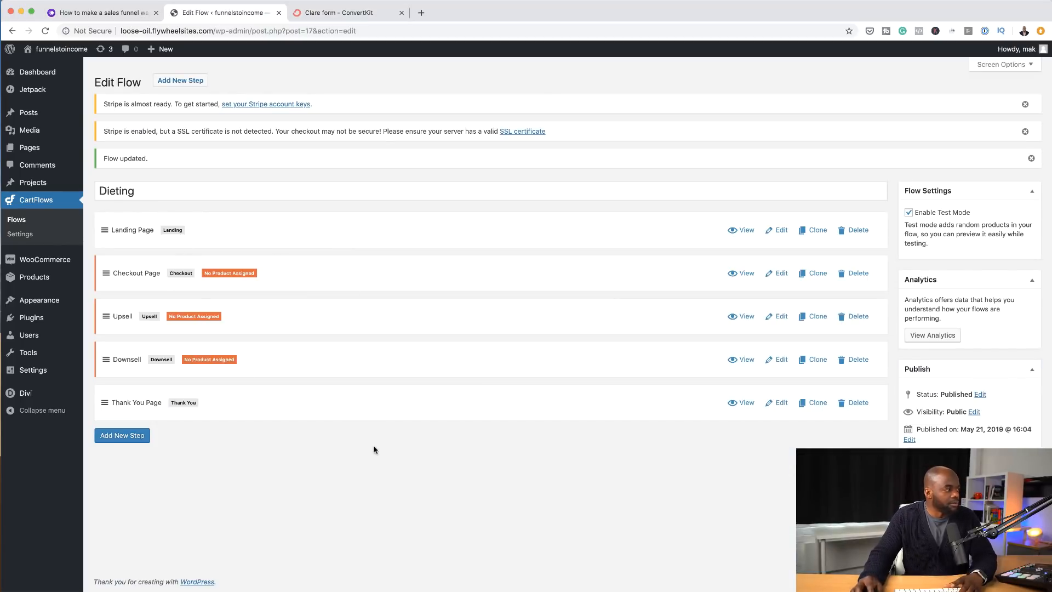
click(746, 230)
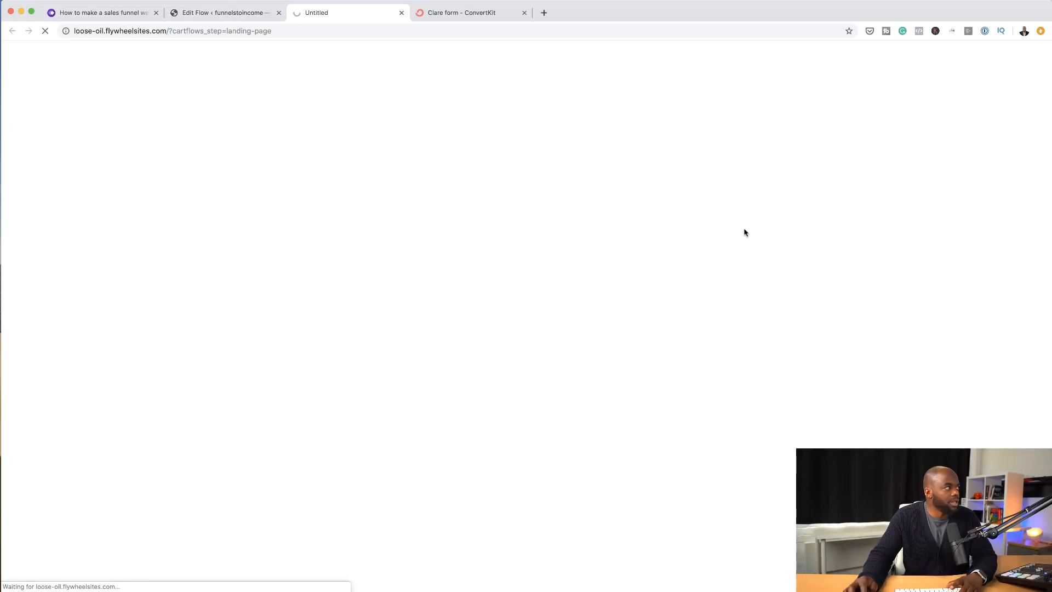
scroll(705, 442, down, 10)
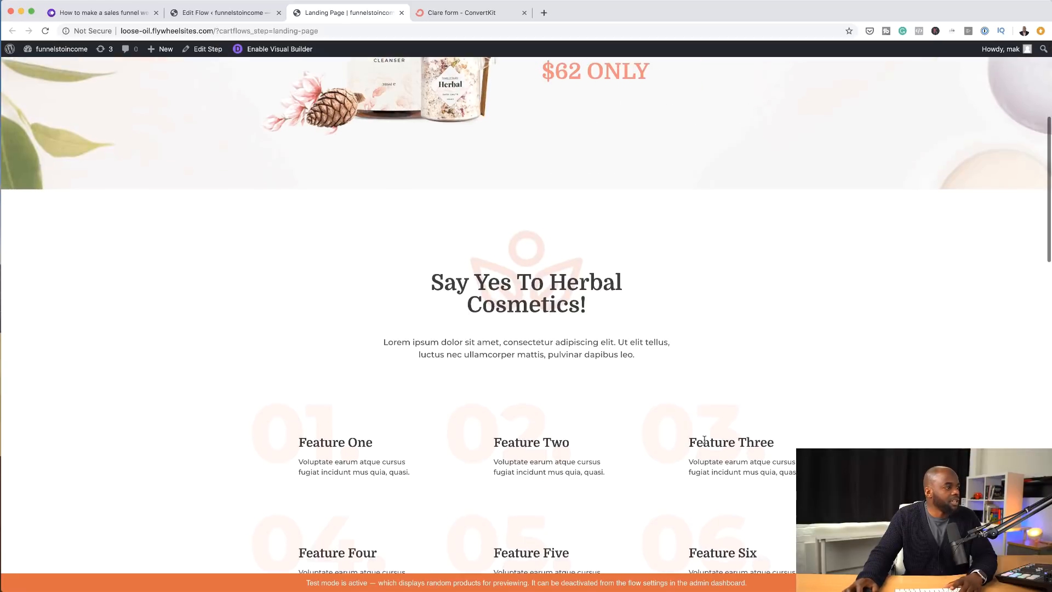
scroll(705, 442, up, 15)
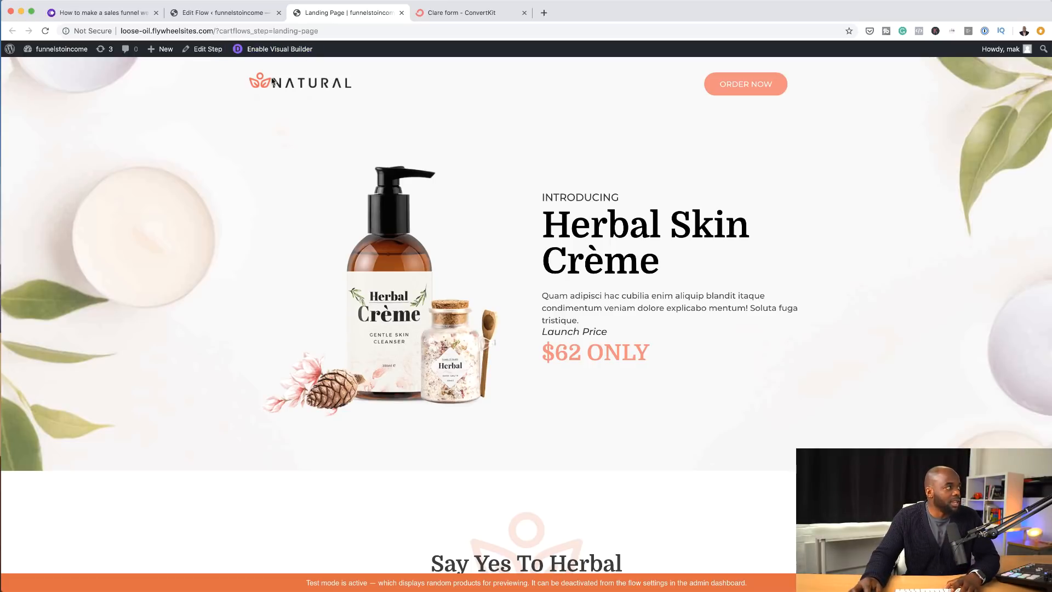
click(270, 50)
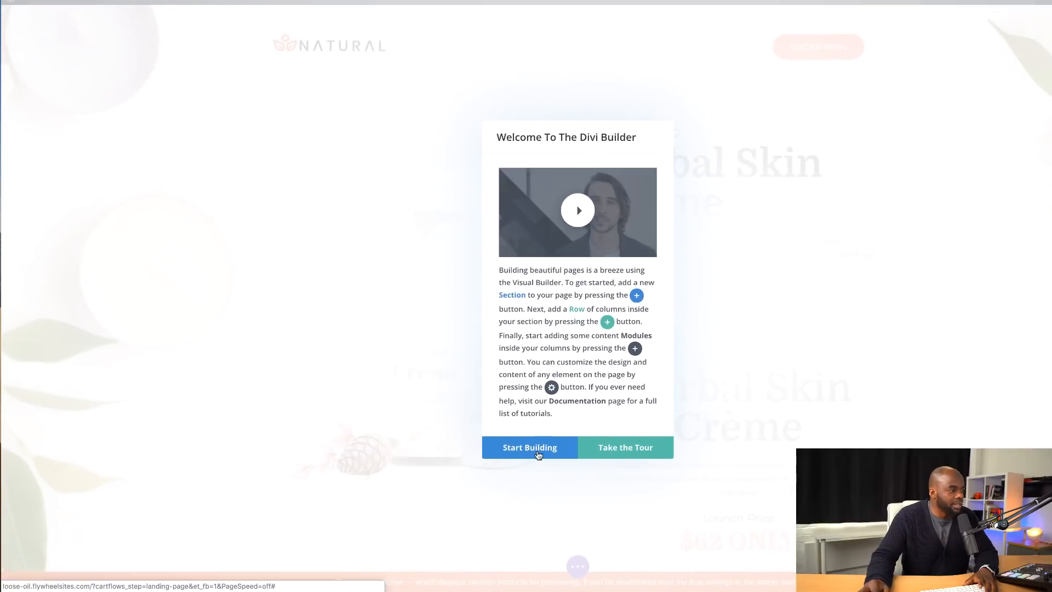
click(552, 450)
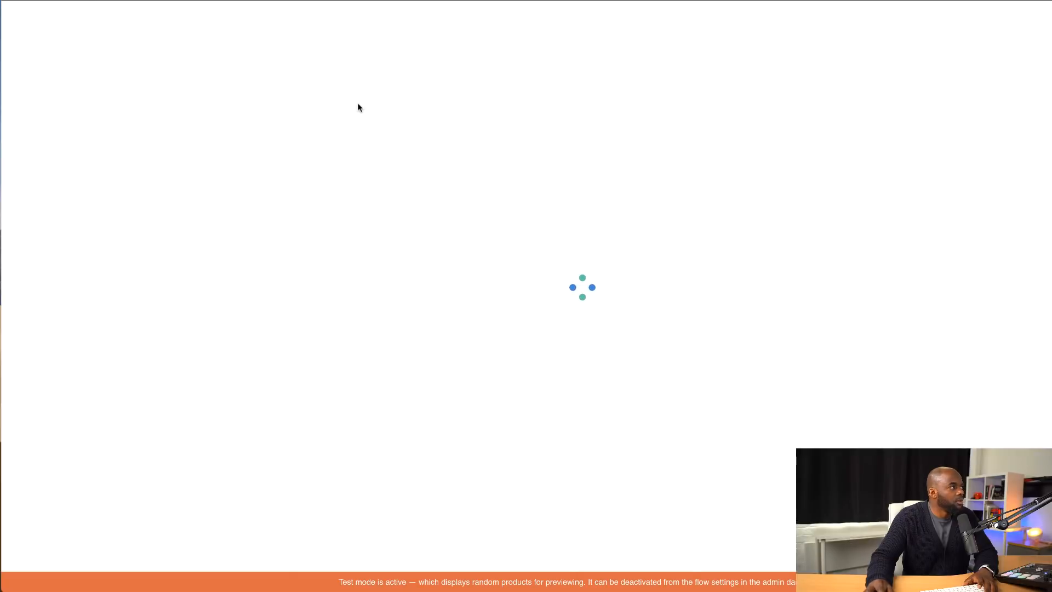
Step: Remove the existing background image from the landing page's first section
click(29, 13)
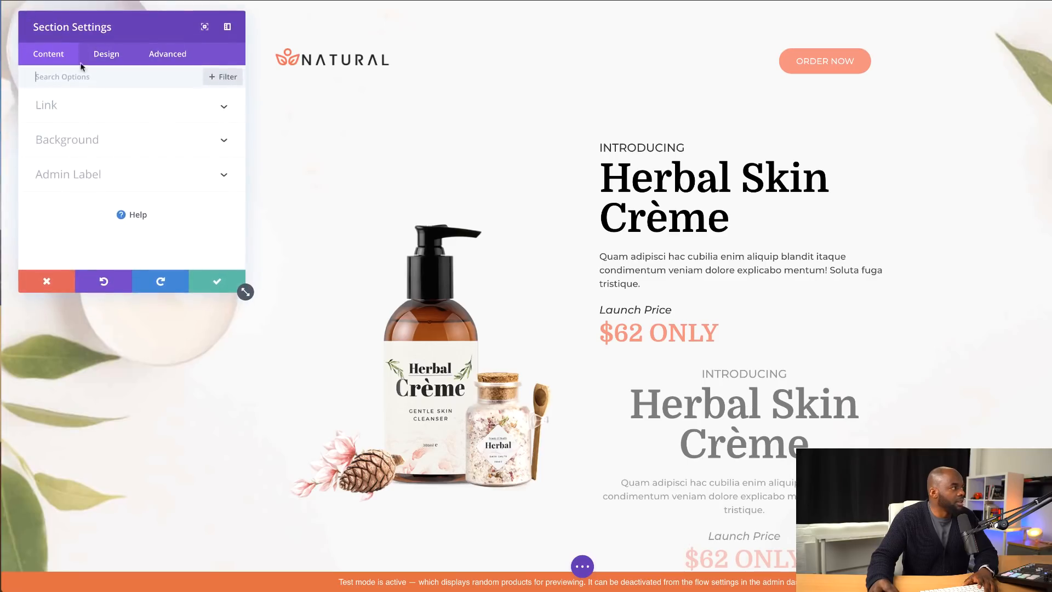
click(94, 139)
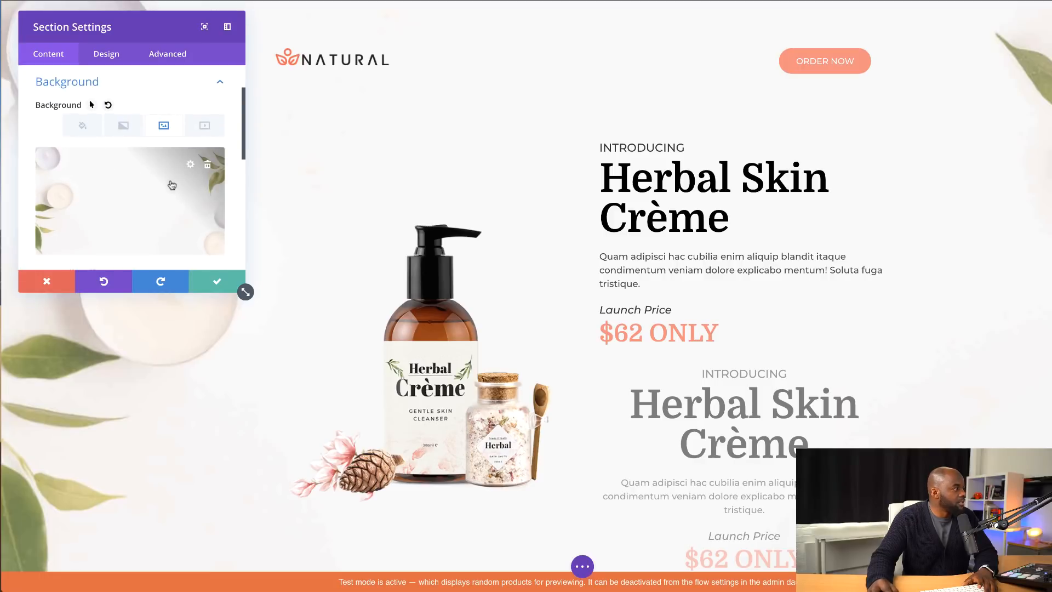
click(209, 165)
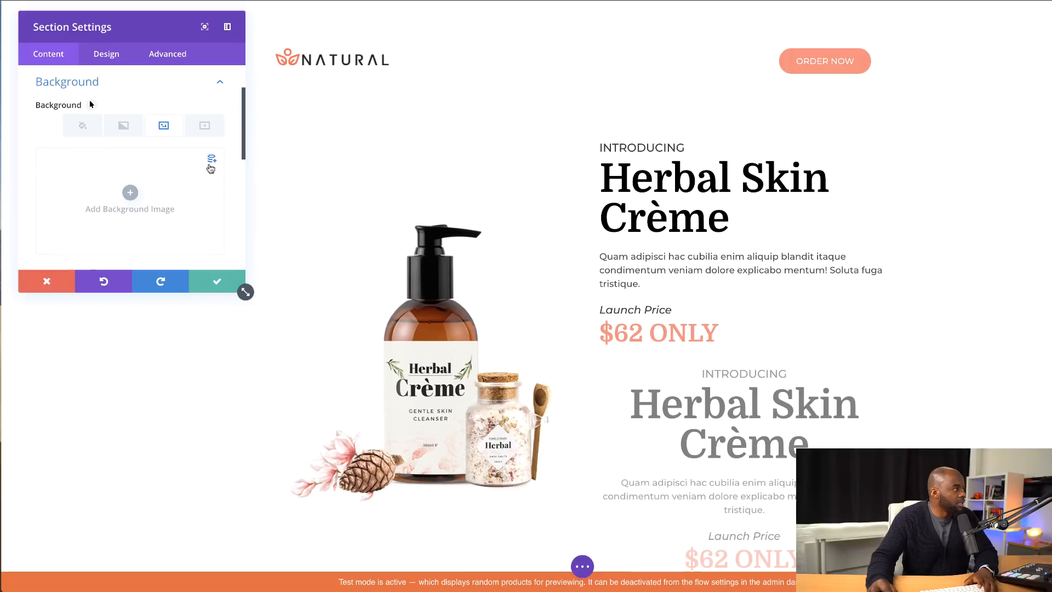
Step: Upload the three JPEG photos from the computer, set the plated meal photo as the first section's background, and save the section settings
click(131, 193)
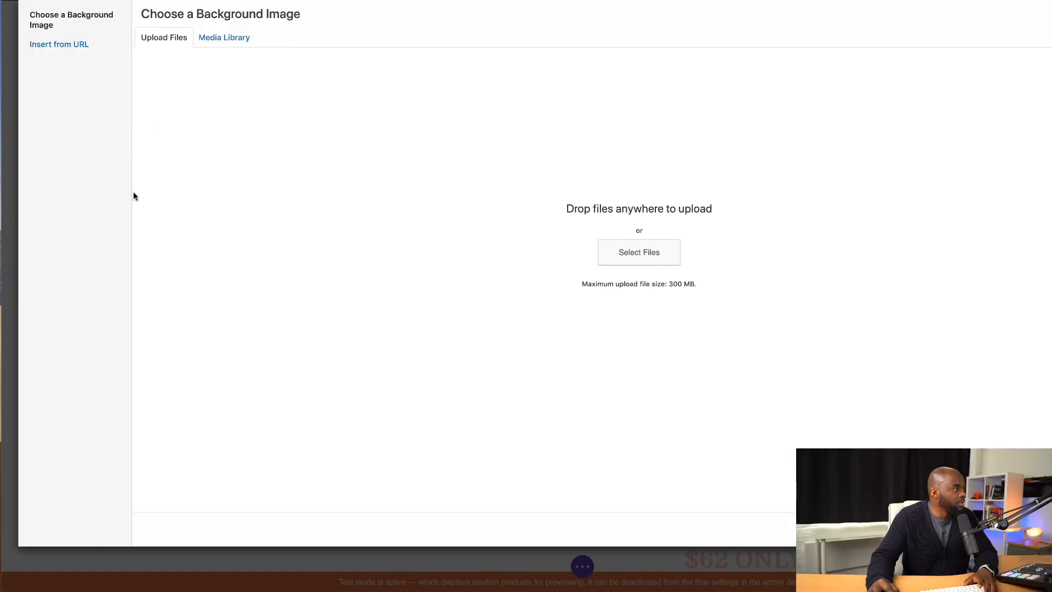
click(644, 259)
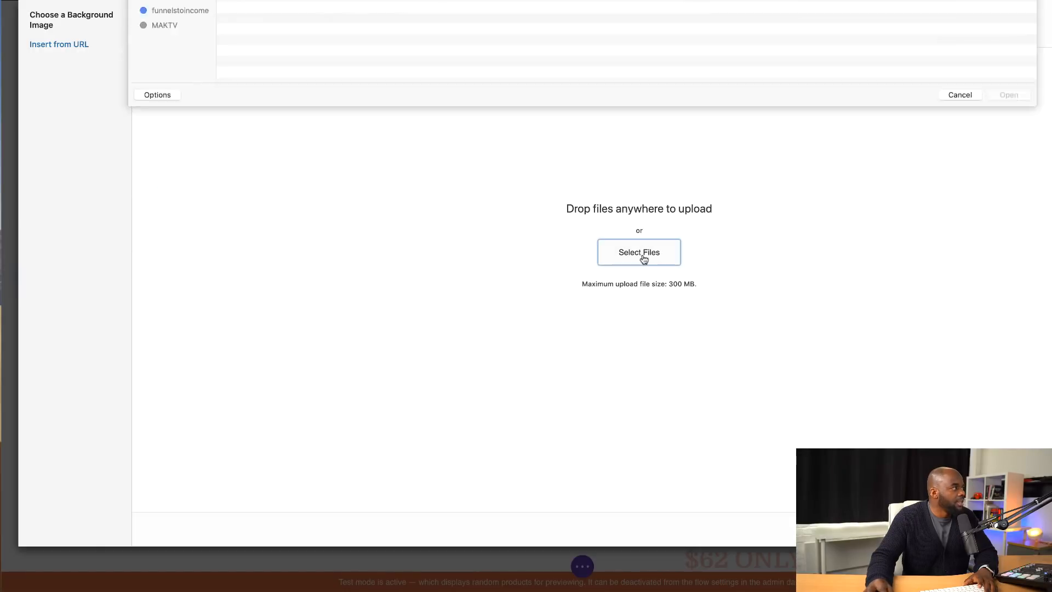
click(300, 47)
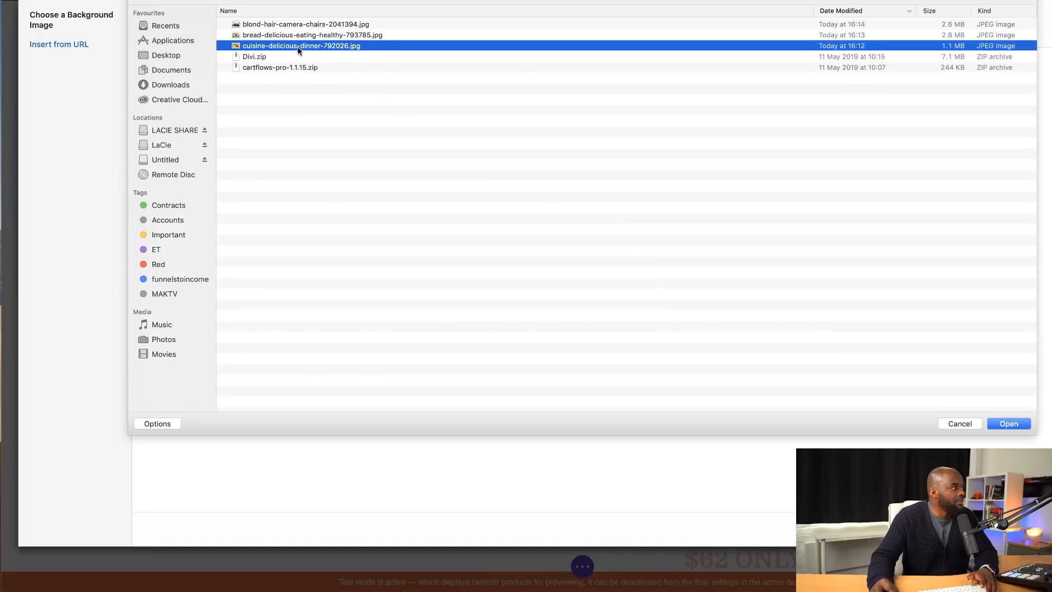
shift+click(297, 26)
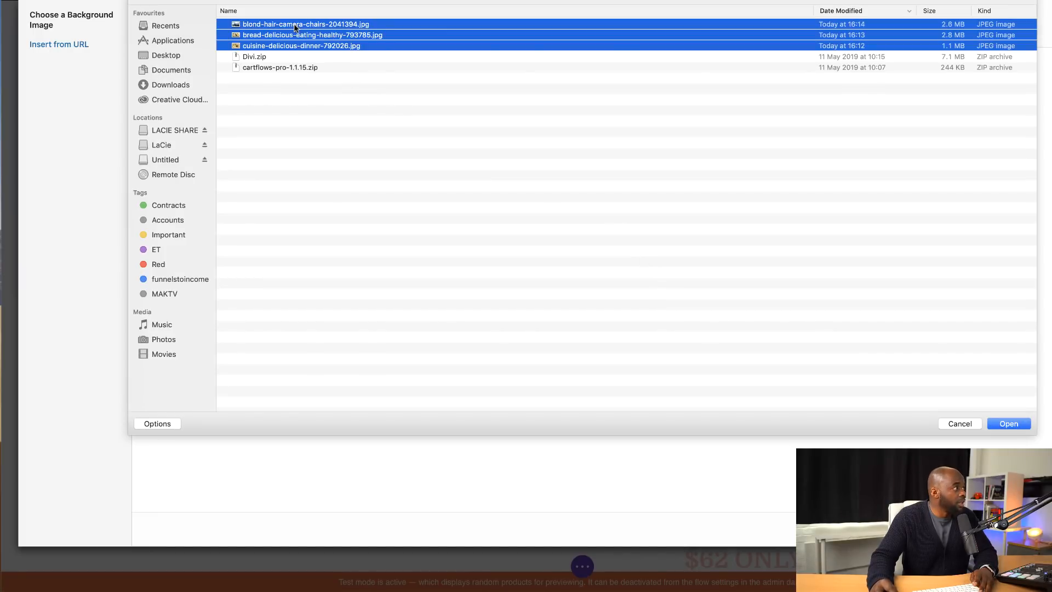
click(1008, 424)
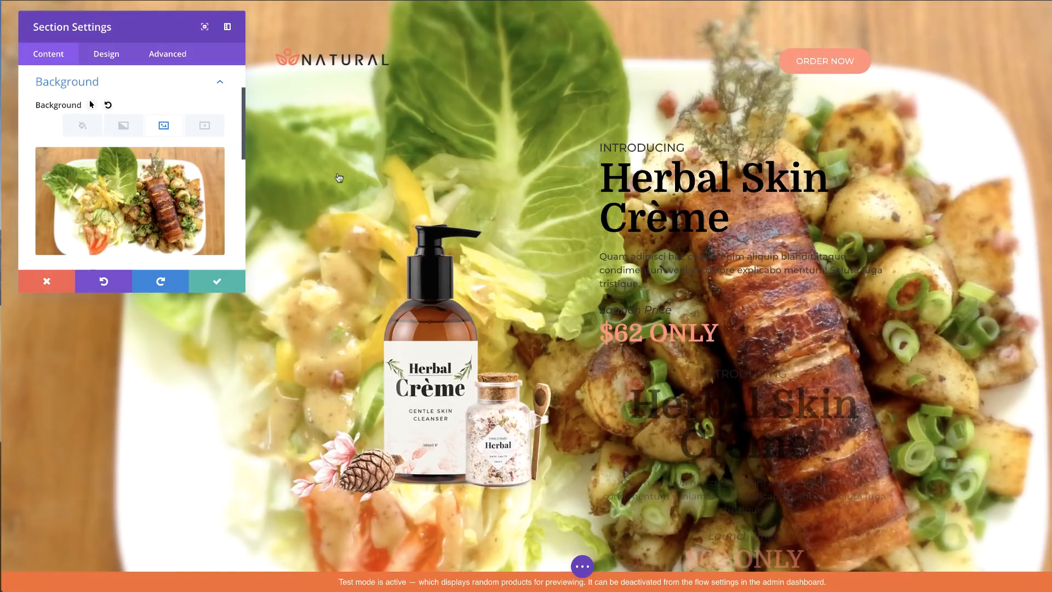
drag(246, 291, 255, 490)
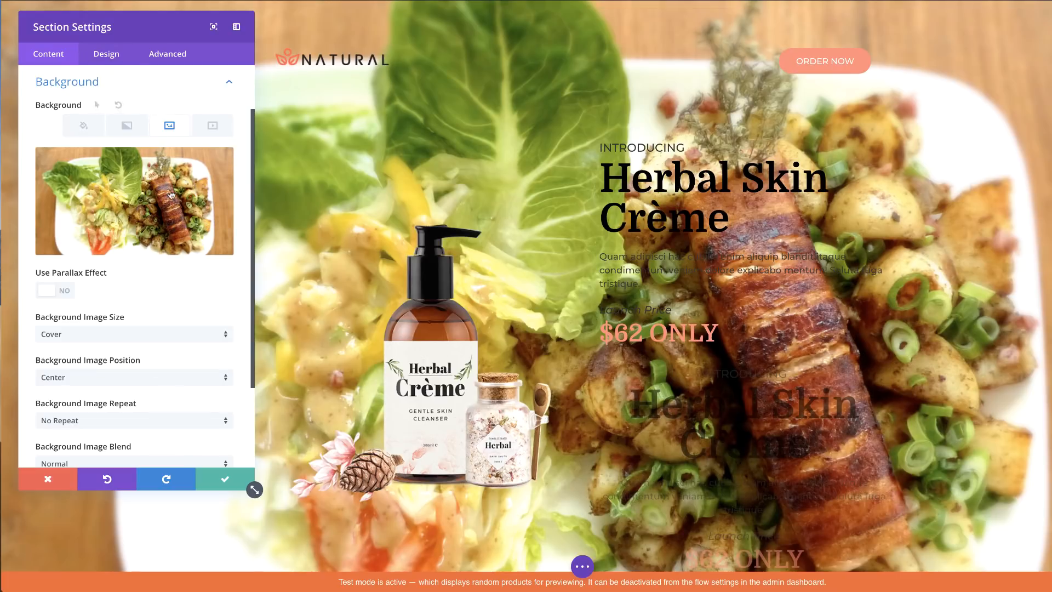
click(226, 481)
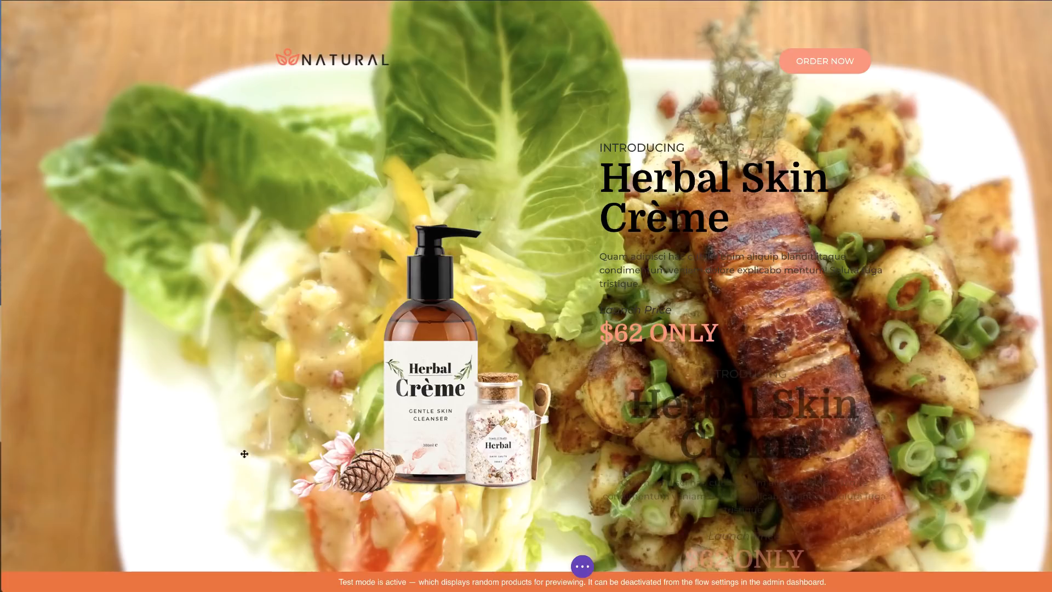
Step: Delete the product image and the row containing the Herbal Skin Crème text from the first section
mouse_move(724, 180)
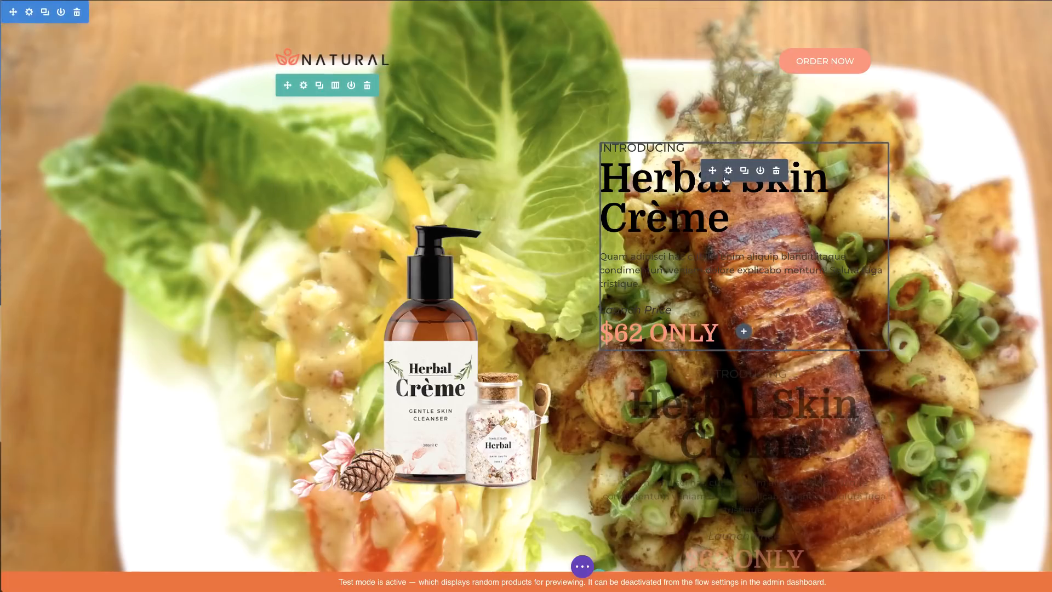
click(452, 246)
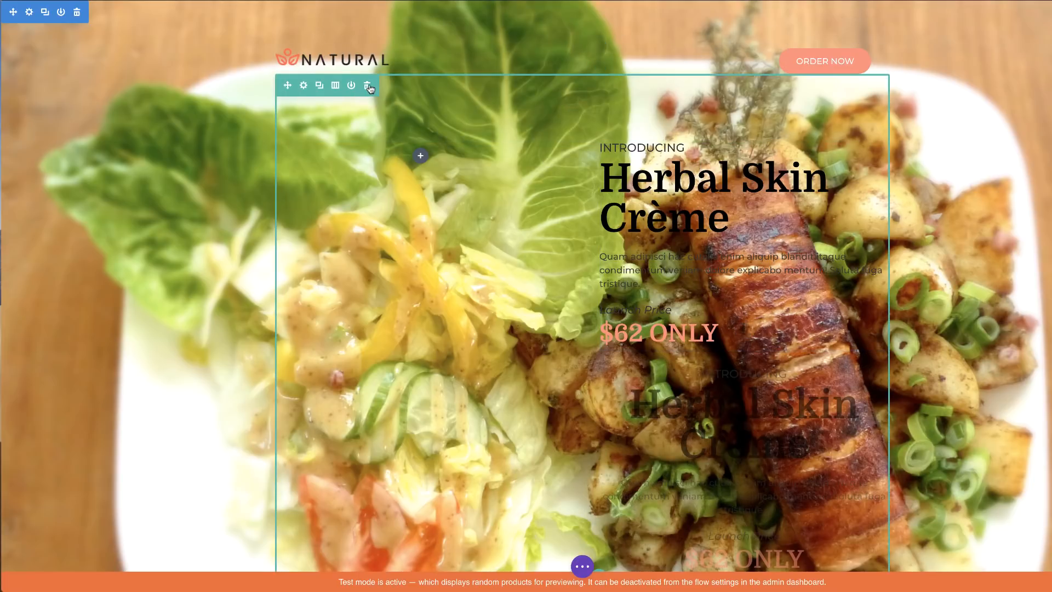
click(368, 86)
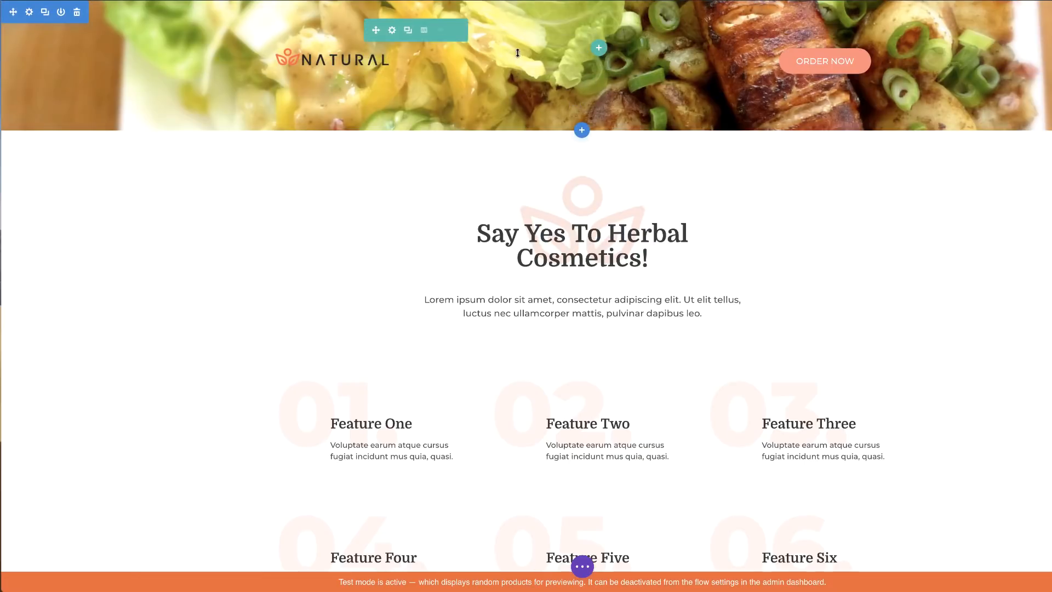
Step: Insert a single-column row below the logo row and add a Text module to it
click(599, 73)
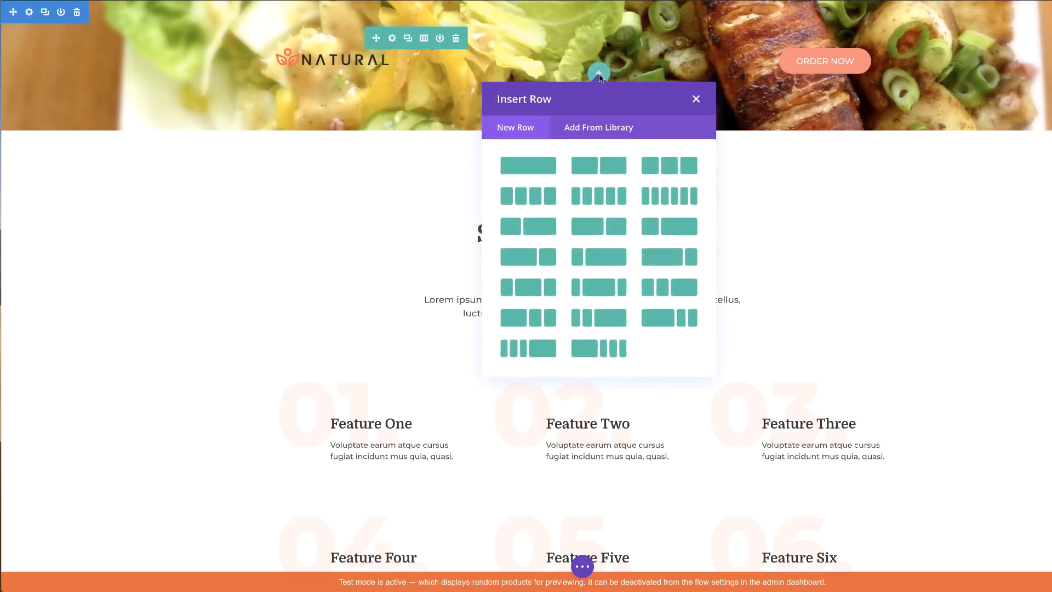
click(546, 164)
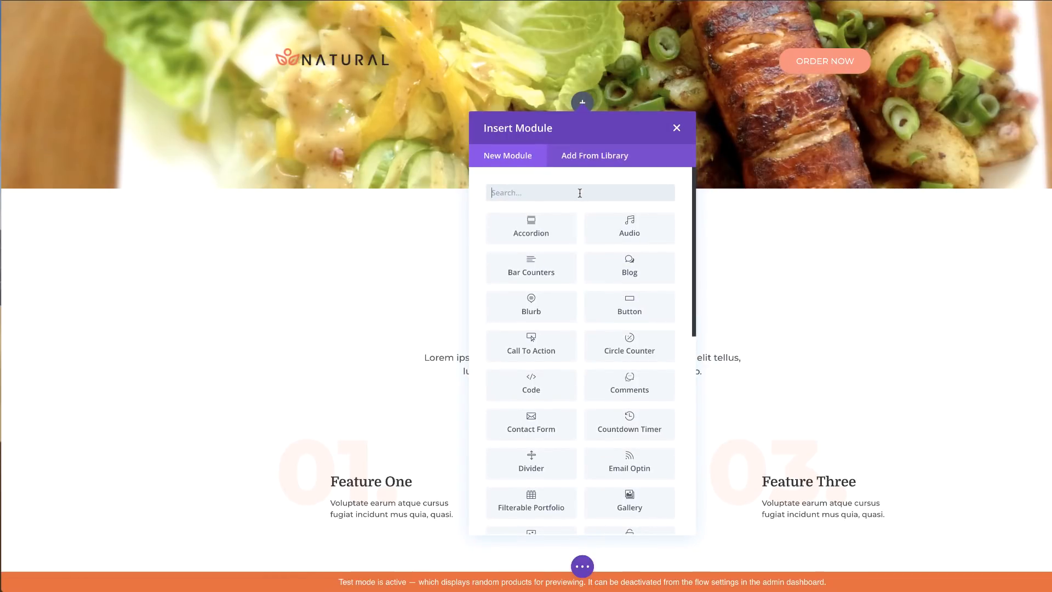
text(text)
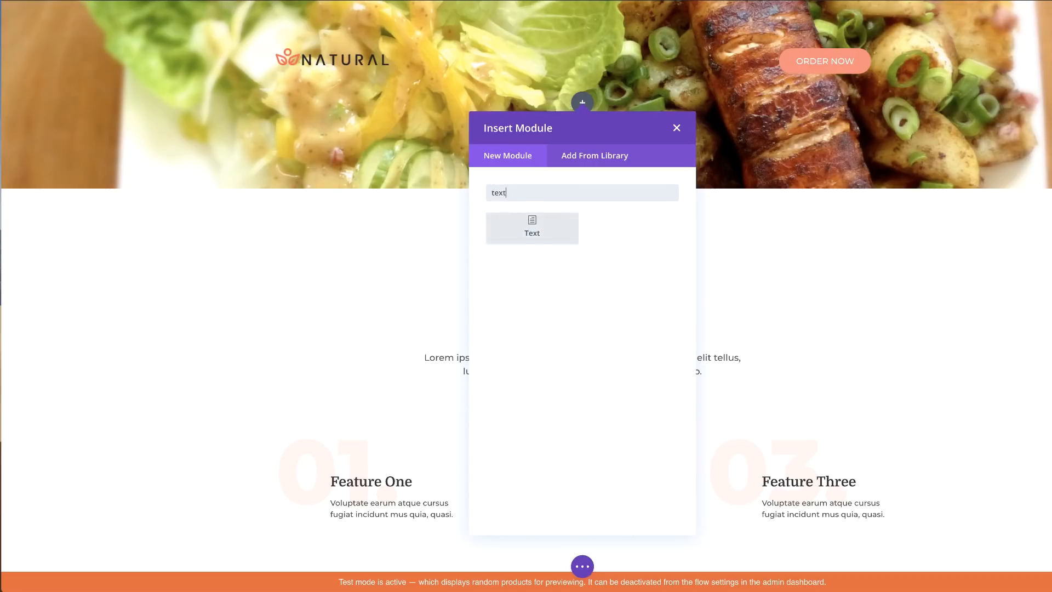
click(548, 237)
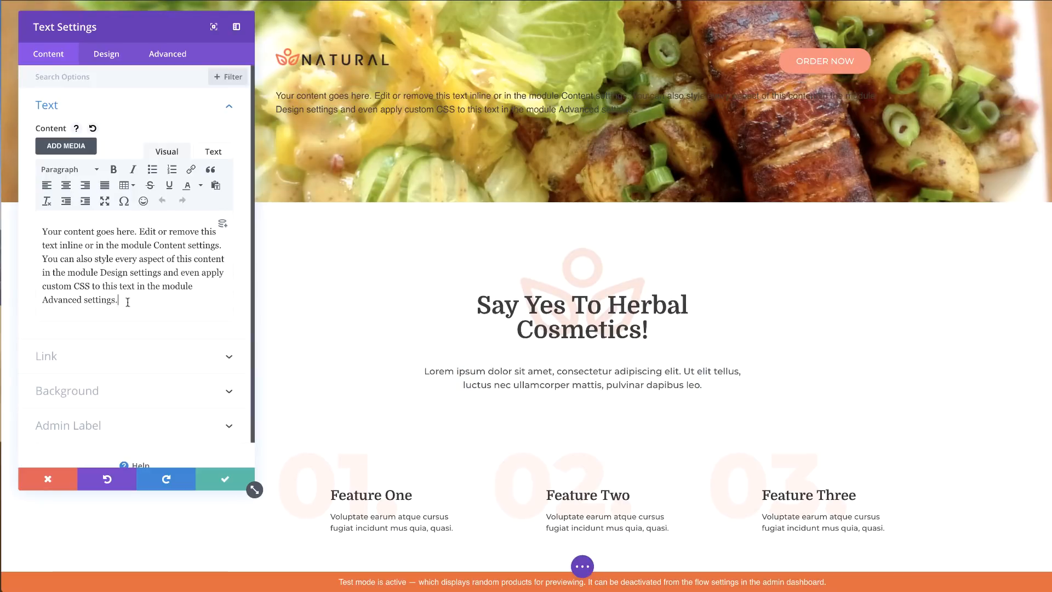
Step: Replace the Text module's placeholder content with "Discover the best way to lose weight without fasting"
drag(126, 300, 56, 218)
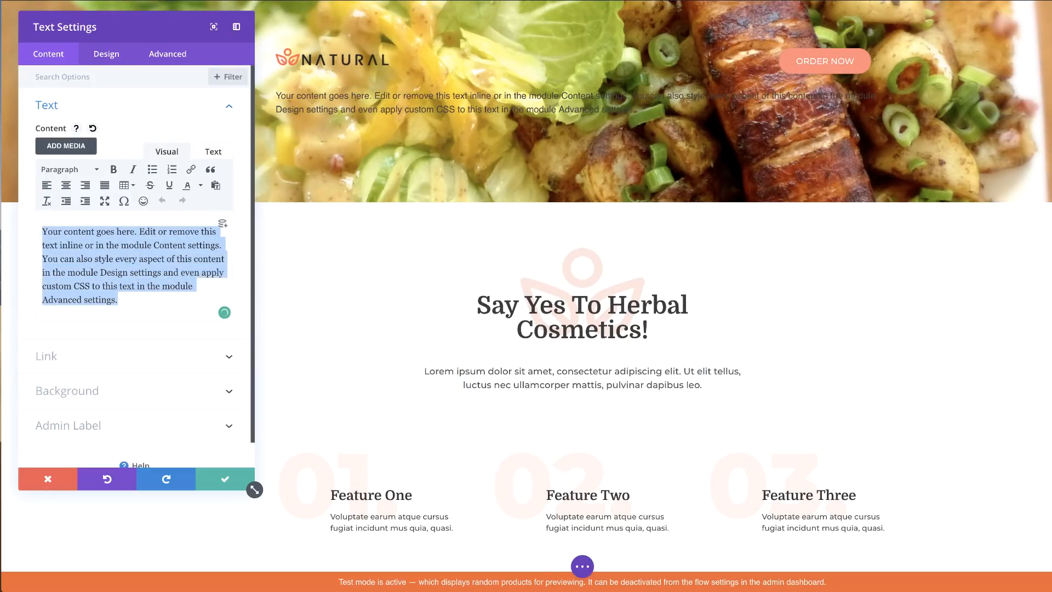
text(Disc)
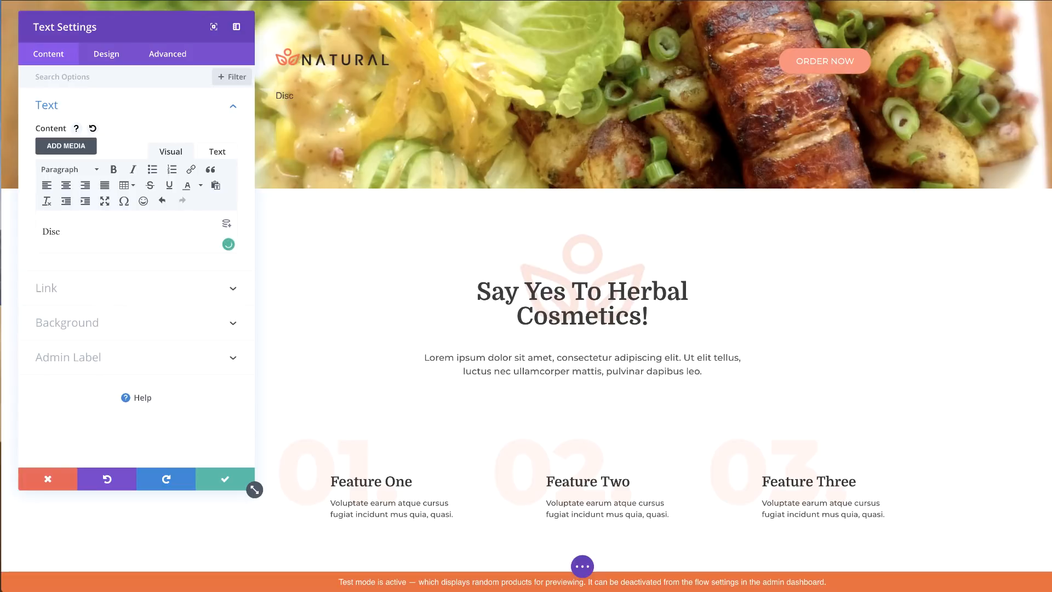
text(over the best way to loose)
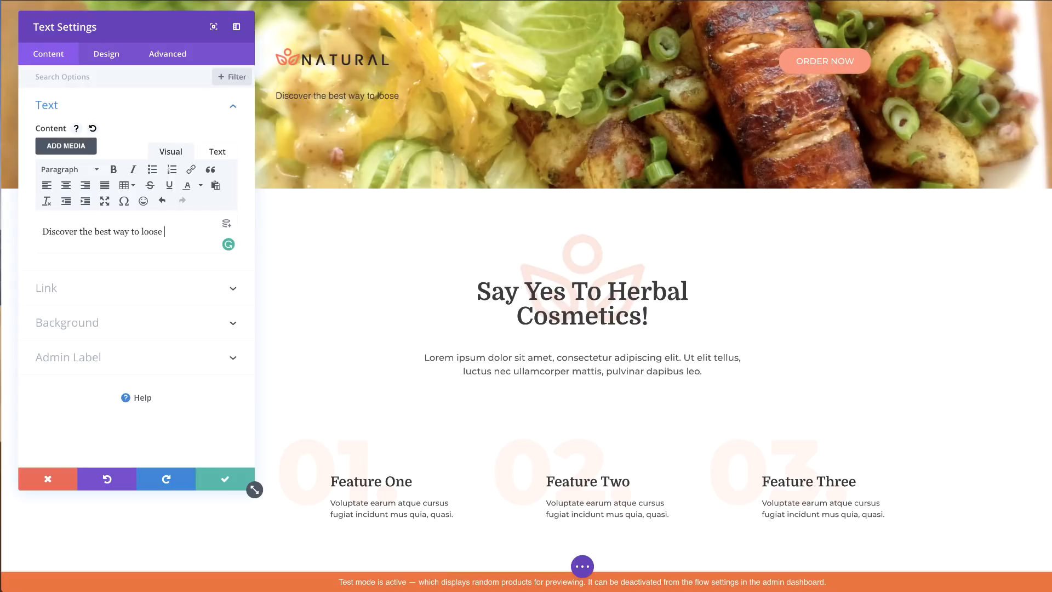
text(without fasting)
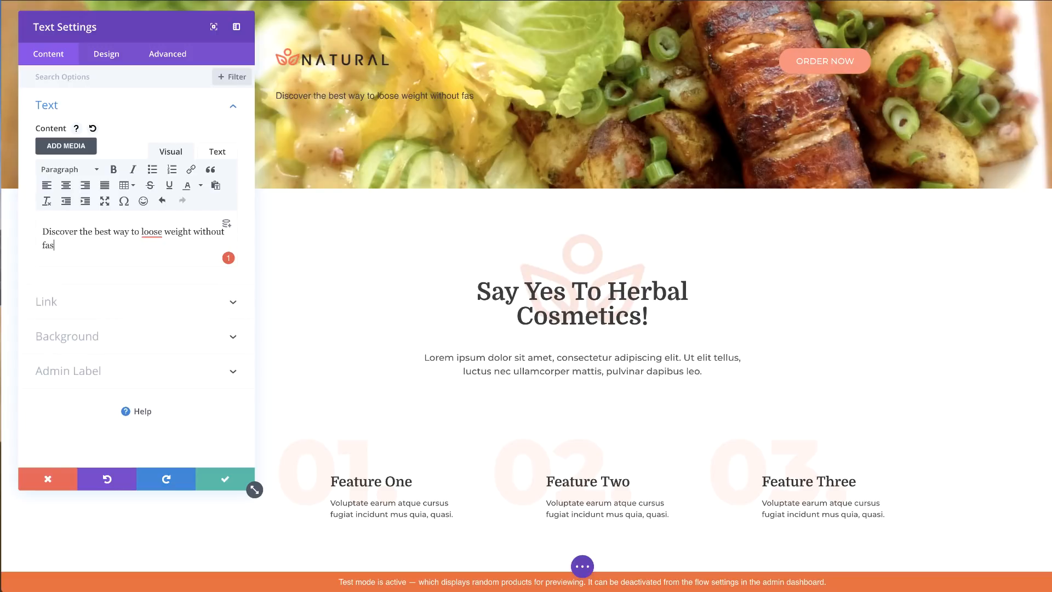
mouse_move(157, 233)
click(163, 270)
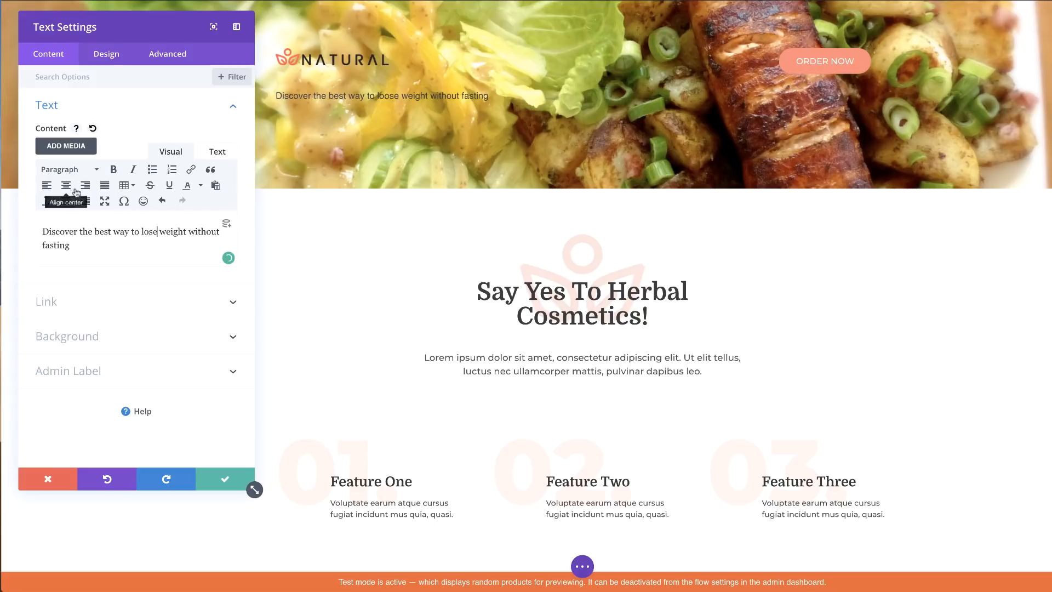
Step: Set the Text module's text orientation to centered in its design settings
click(112, 61)
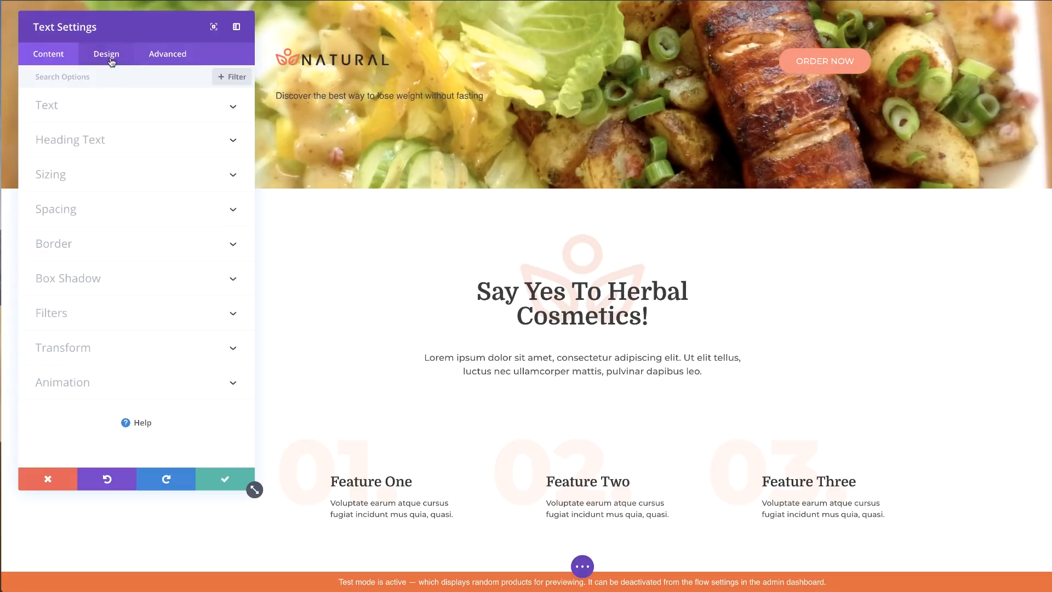
click(67, 106)
scroll(132, 294, down, 5)
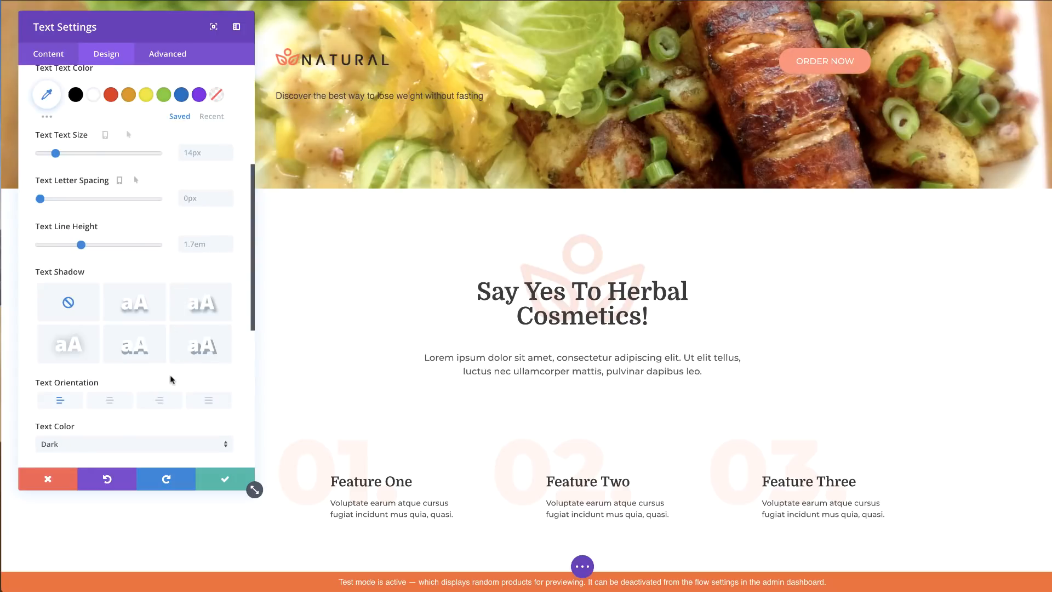
click(111, 369)
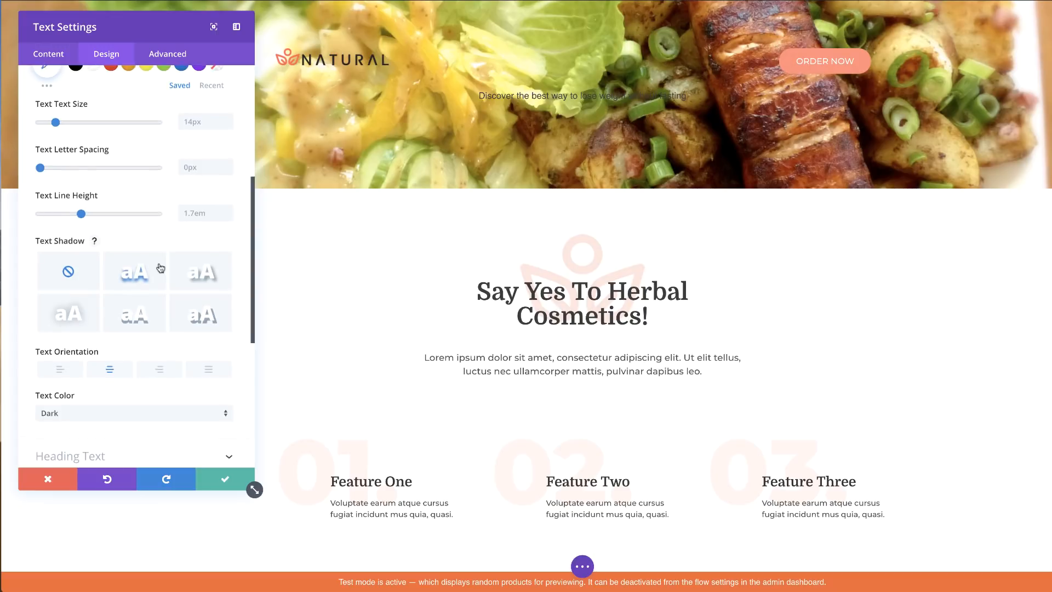
Step: Enlarge the weight-loss headline text to 54px, colour it orange #e09900, and save the Text module
scroll(160, 267, up, 1)
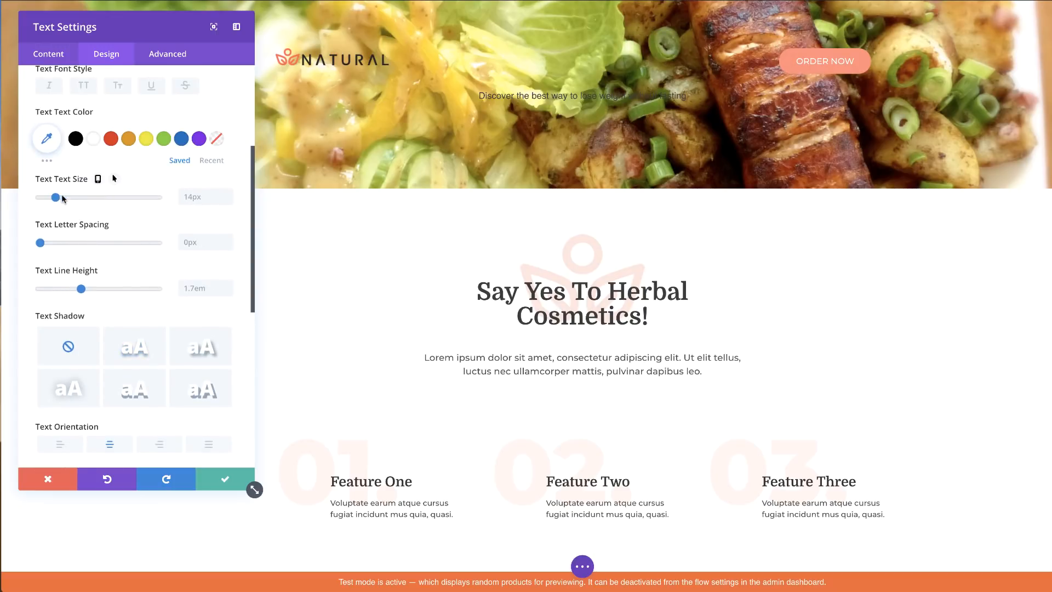
drag(55, 197, 104, 199)
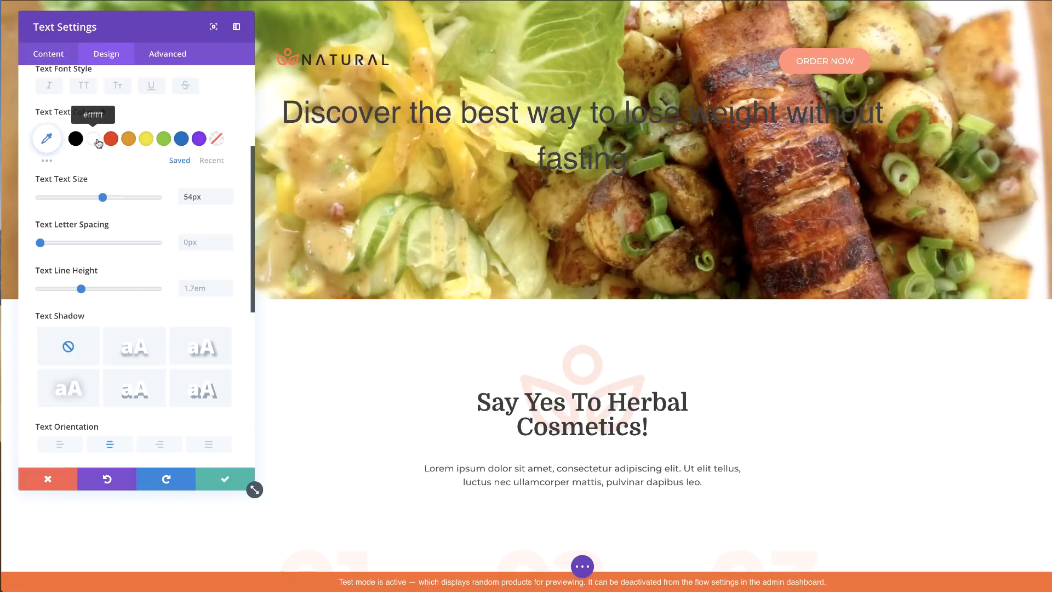
click(126, 140)
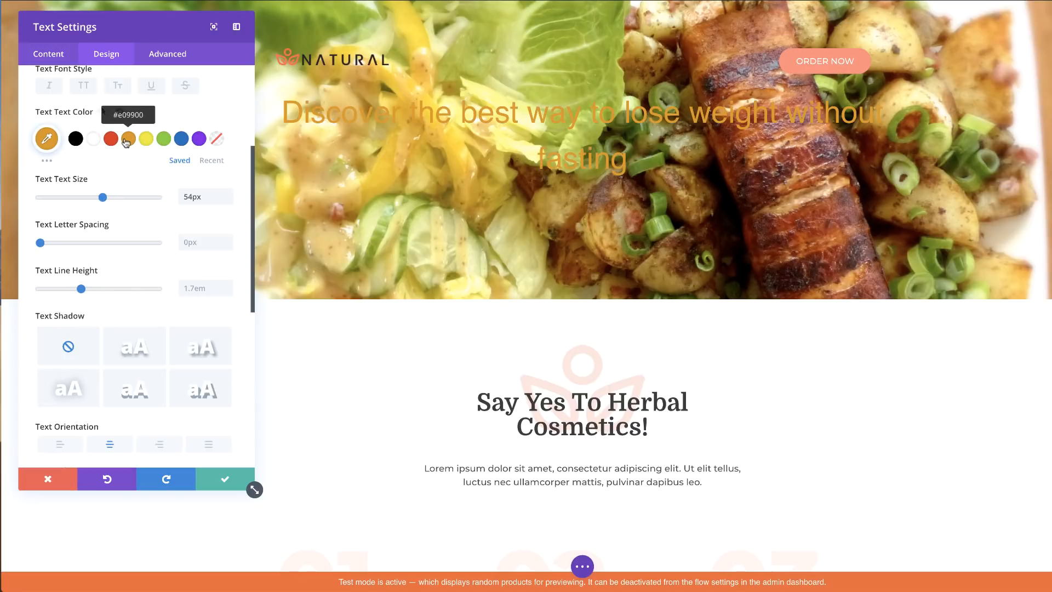
click(226, 475)
Step: Add a background gradient to the first section with both colours set to black #000000
mouse_move(63, 42)
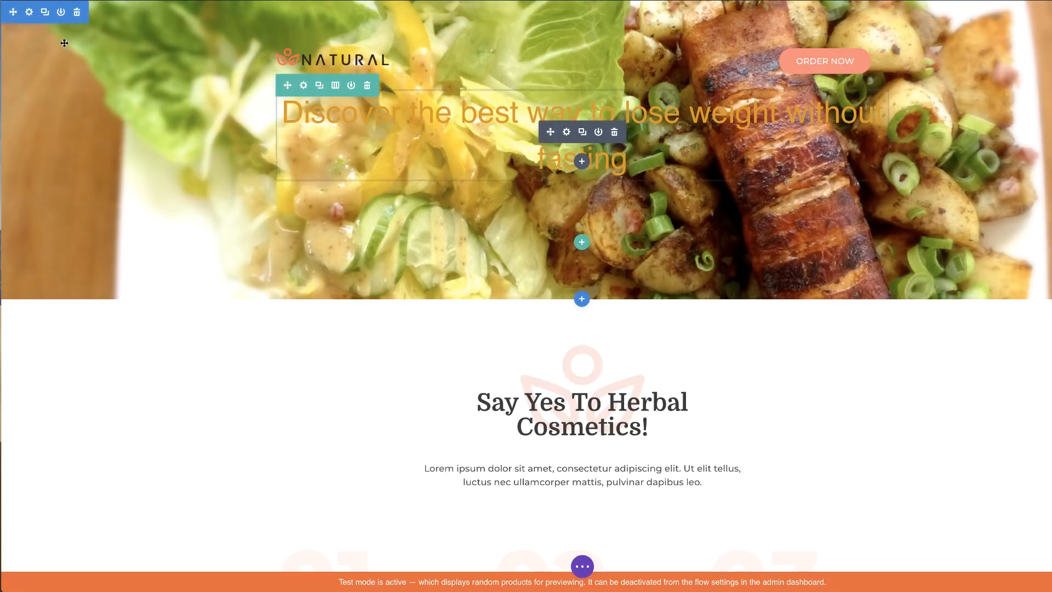
click(30, 12)
click(92, 144)
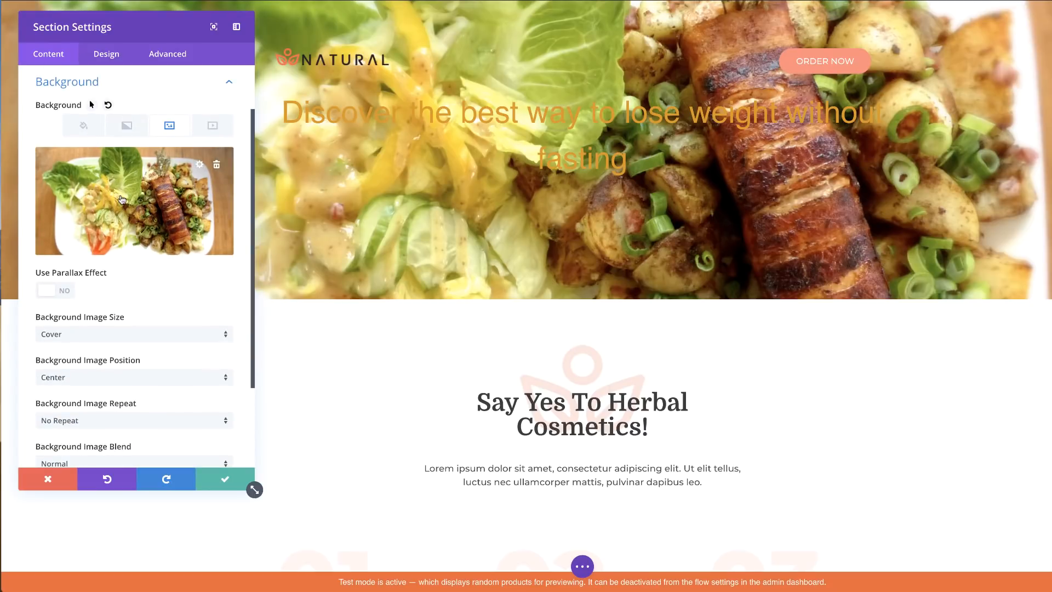
click(127, 126)
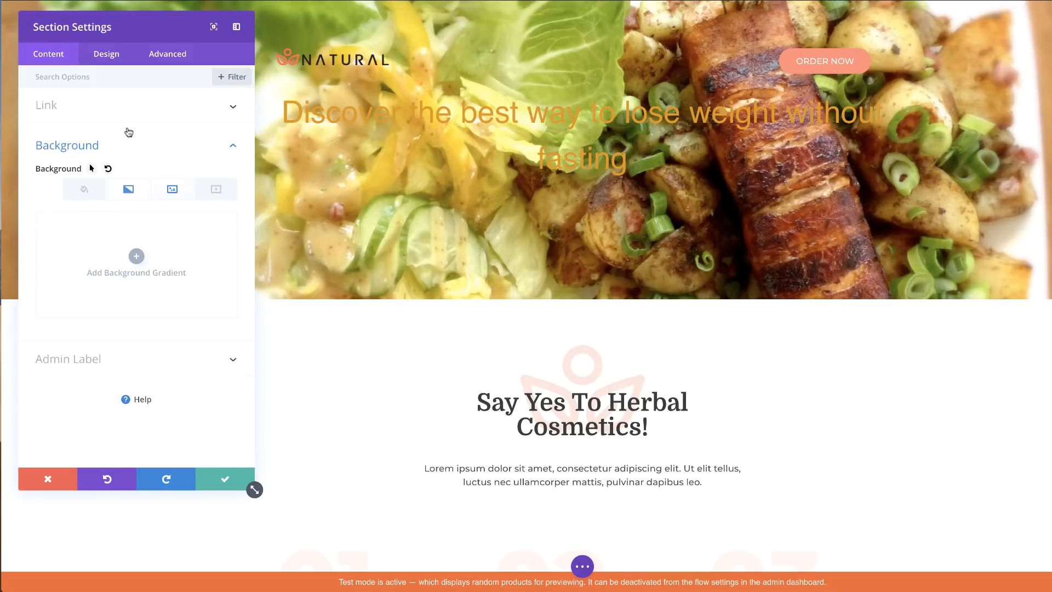
click(132, 263)
click(47, 340)
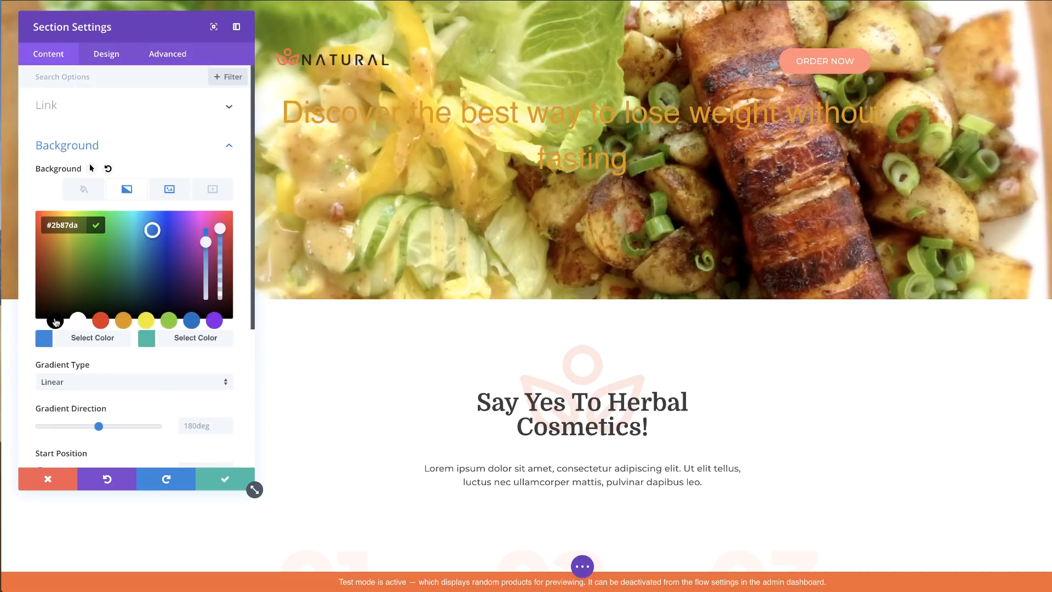
click(57, 321)
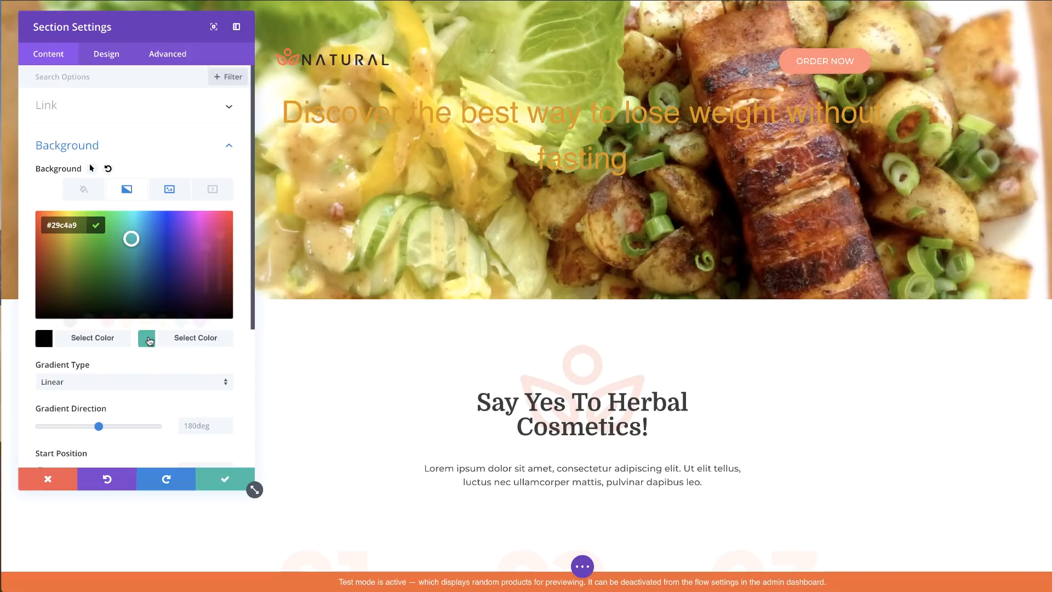
click(57, 321)
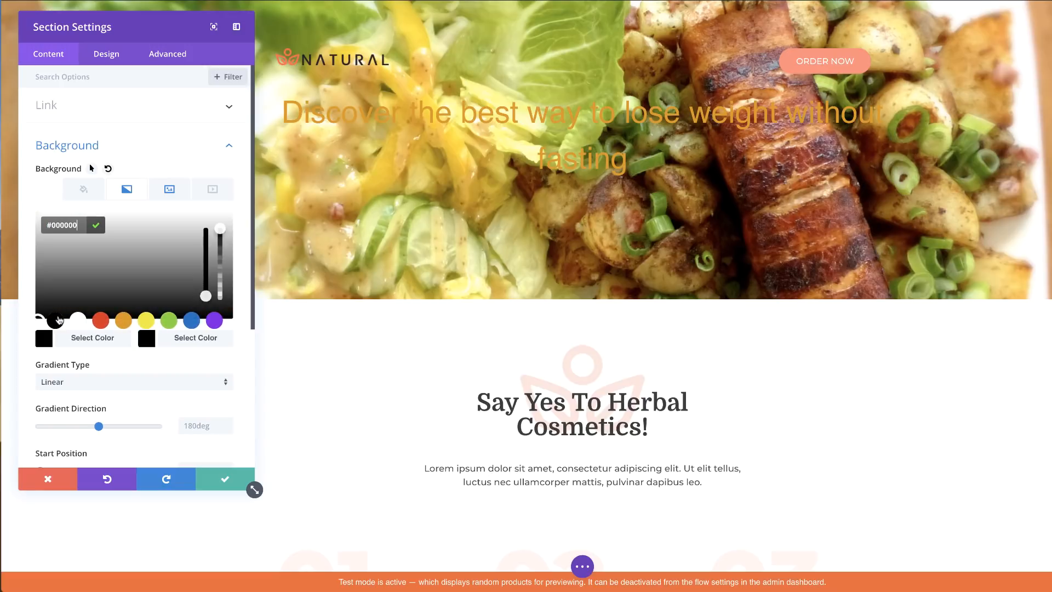
Step: Place the section's gradient above its background image
scroll(175, 394, down, 5)
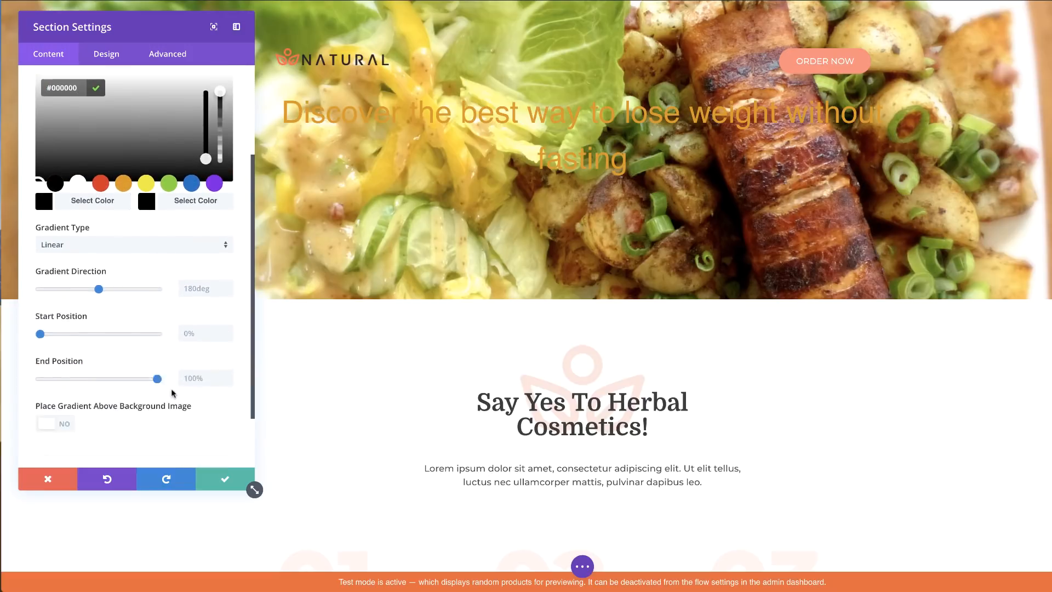
scroll(173, 394, down, 2)
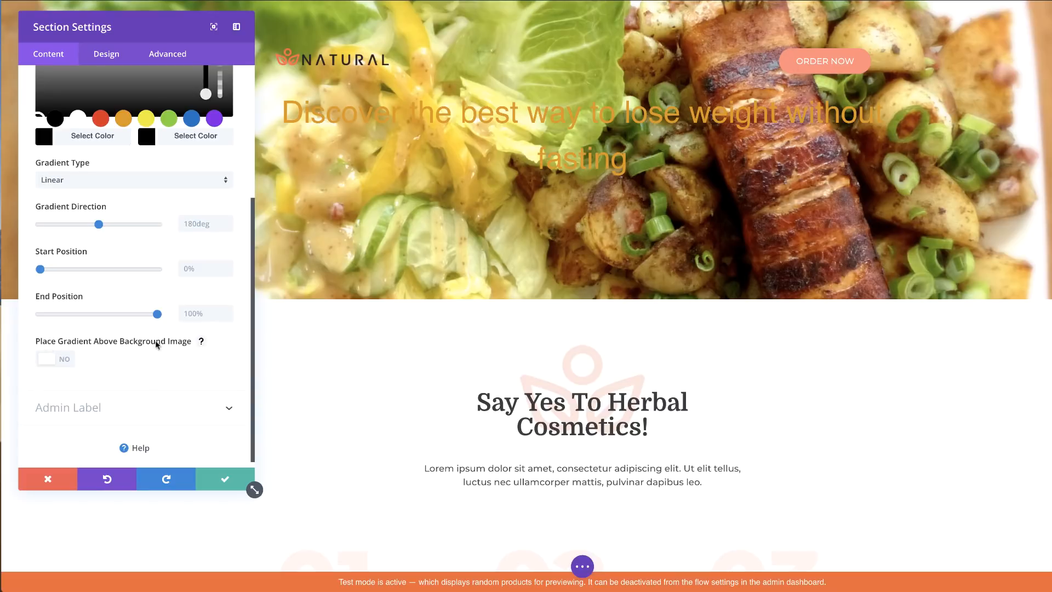
click(68, 362)
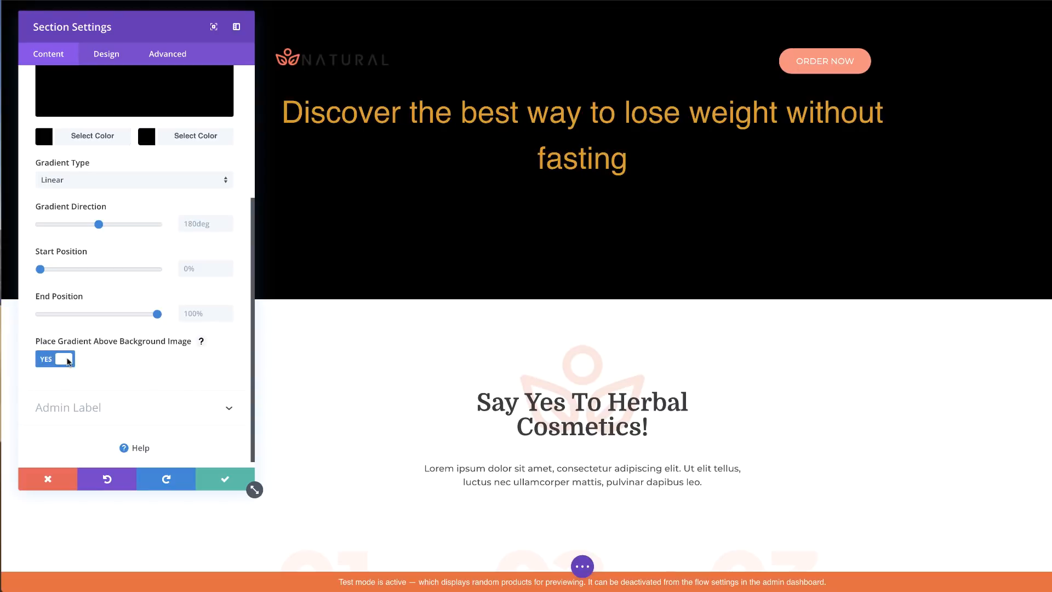
Step: Make the gradient's second colour semi-transparent at rgba(0,0,0,0.54)
drag(249, 486, 266, 551)
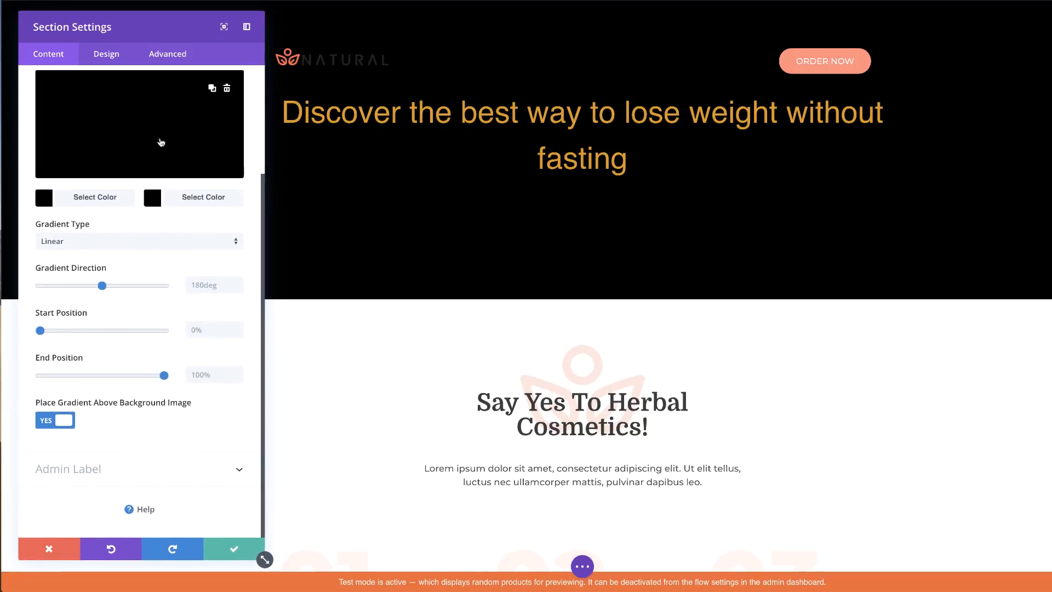
scroll(161, 145, up, 2)
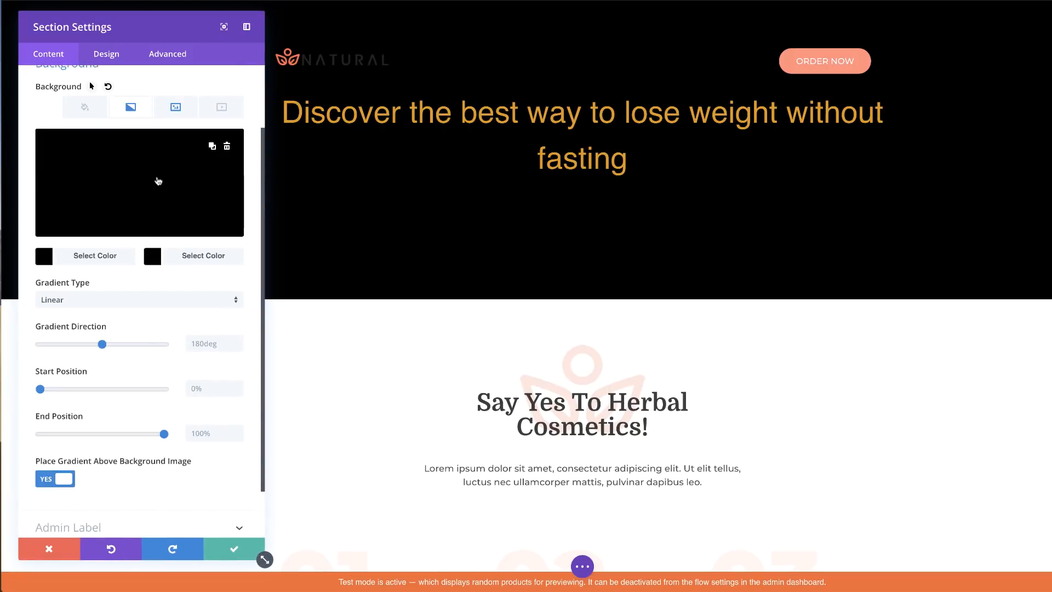
click(152, 255)
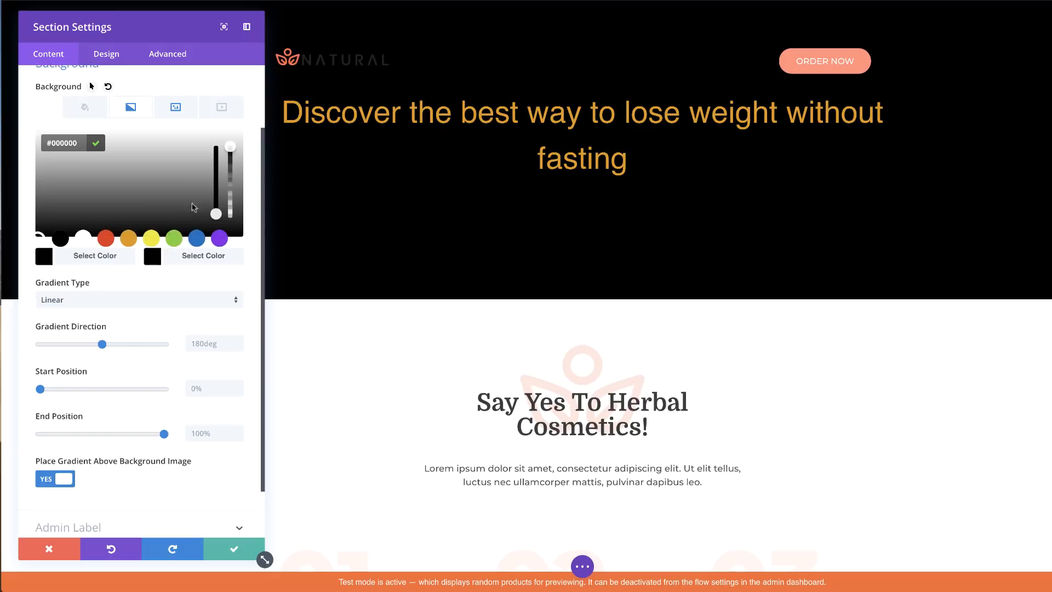
drag(229, 148, 228, 175)
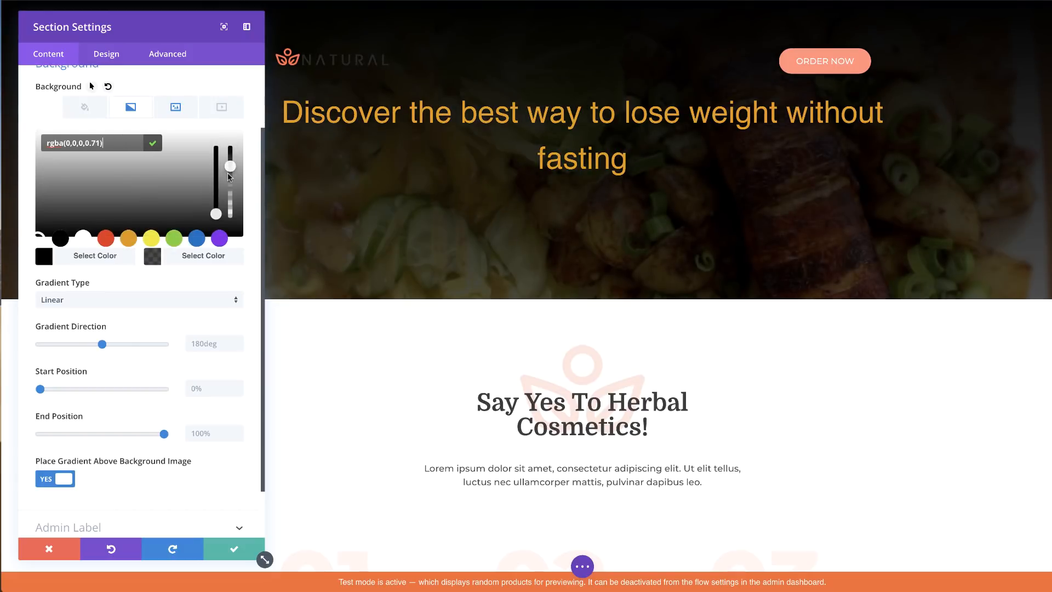
drag(228, 176, 227, 188)
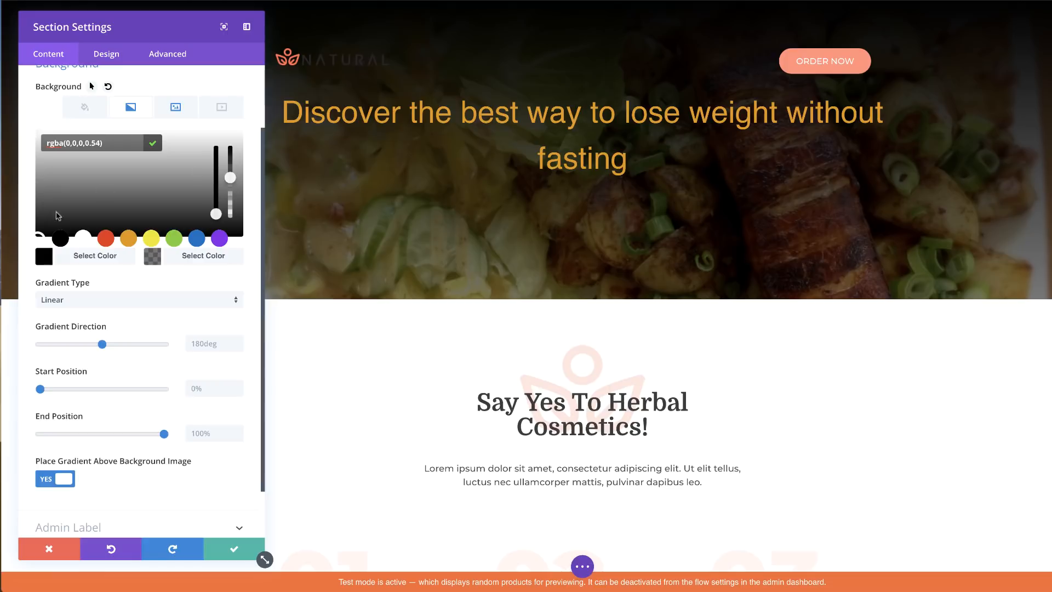
Step: Make the gradient's first colour semi-transparent at rgba(0,0,0,0.71) and save the section settings
click(49, 259)
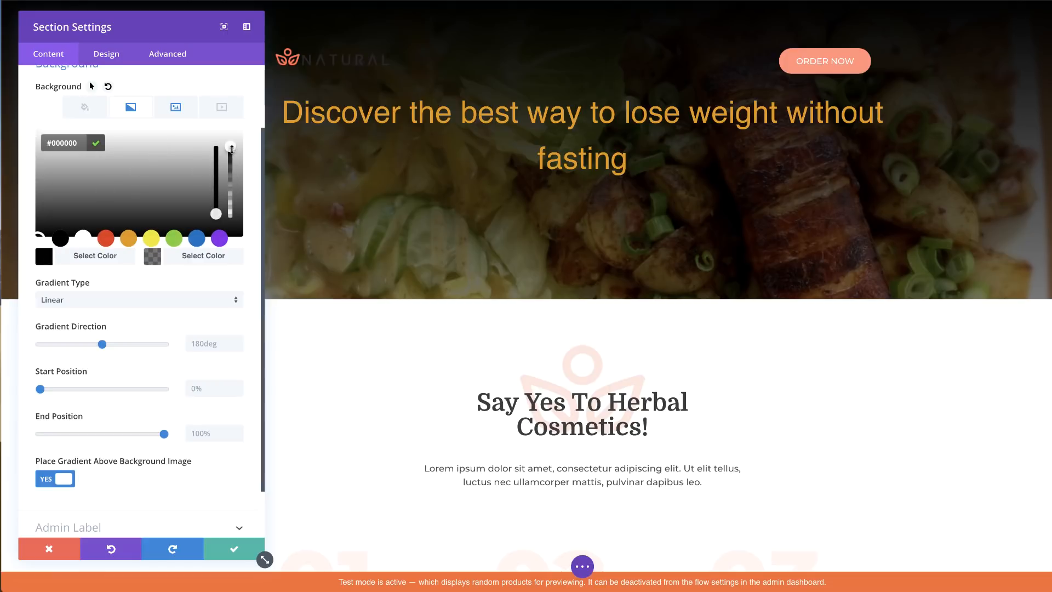
drag(231, 149, 230, 172)
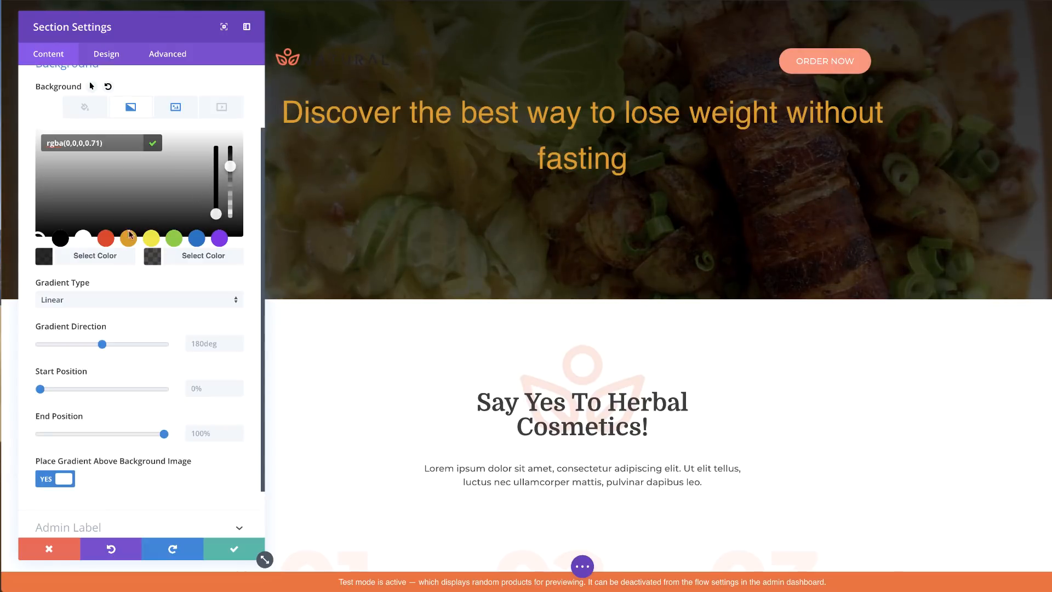
drag(231, 171, 231, 172)
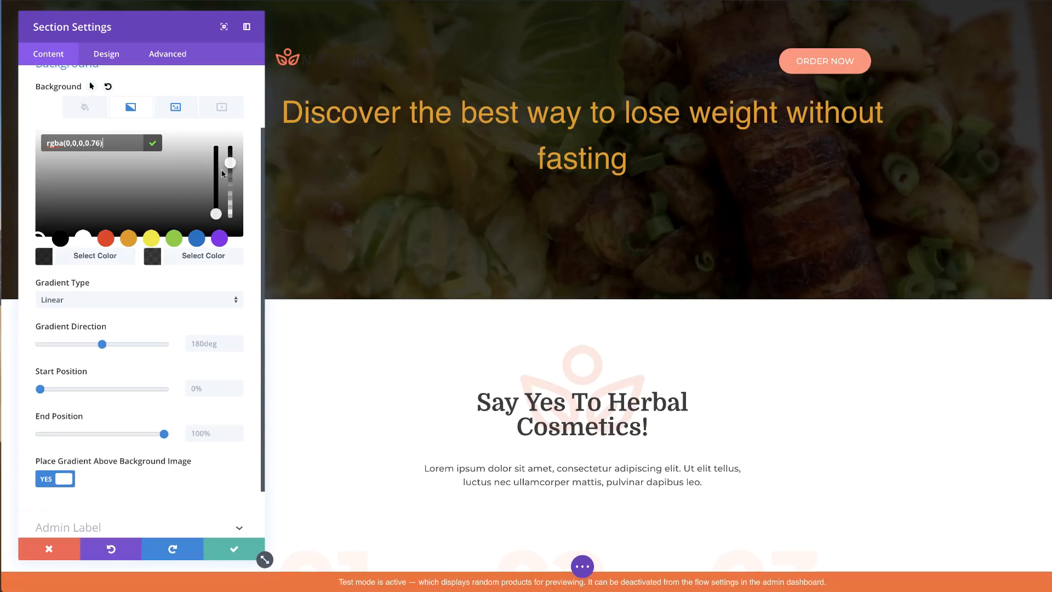
click(232, 550)
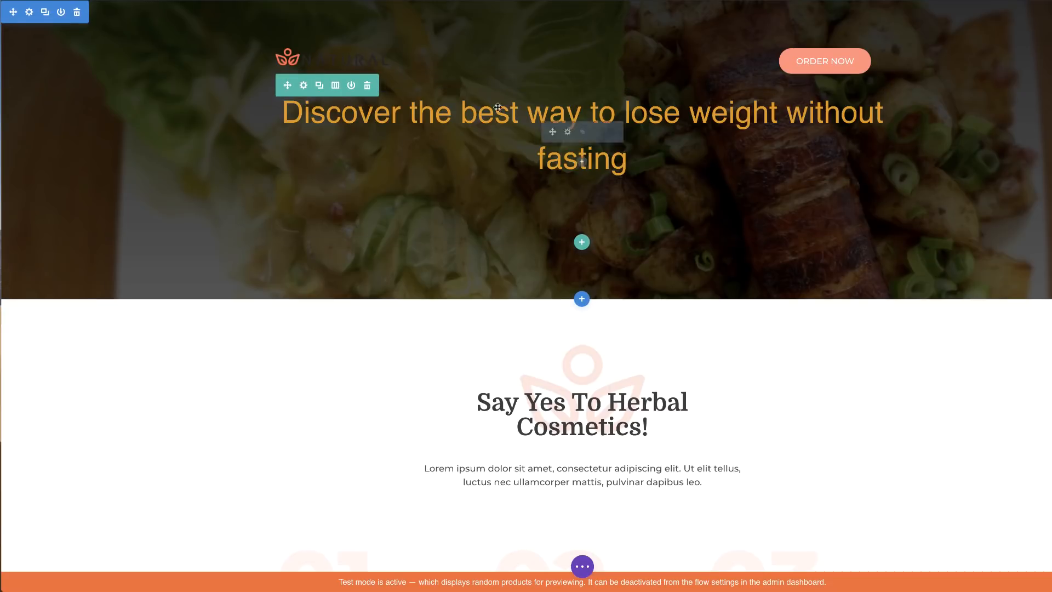
Step: Check which Heading 2 font the "Say Yes To Herbal Cosmetics!" text uses in its design settings
click(567, 131)
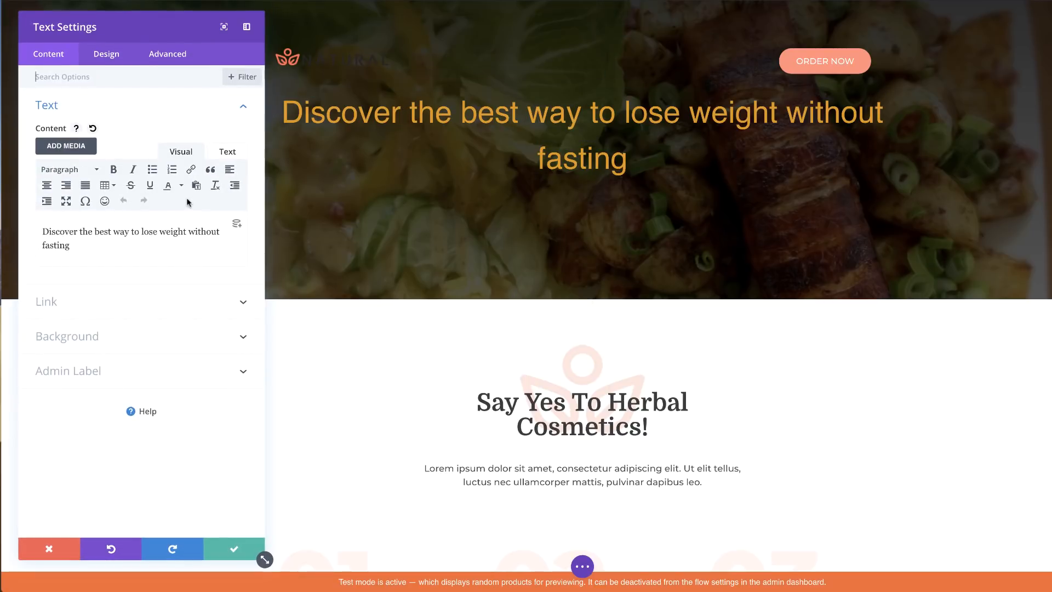
click(59, 552)
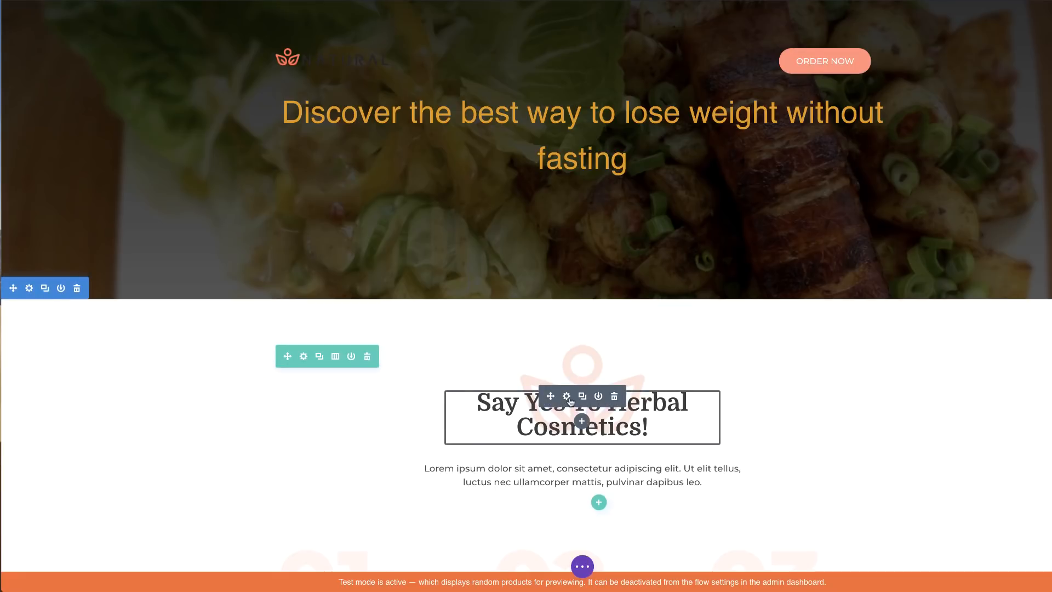
click(567, 397)
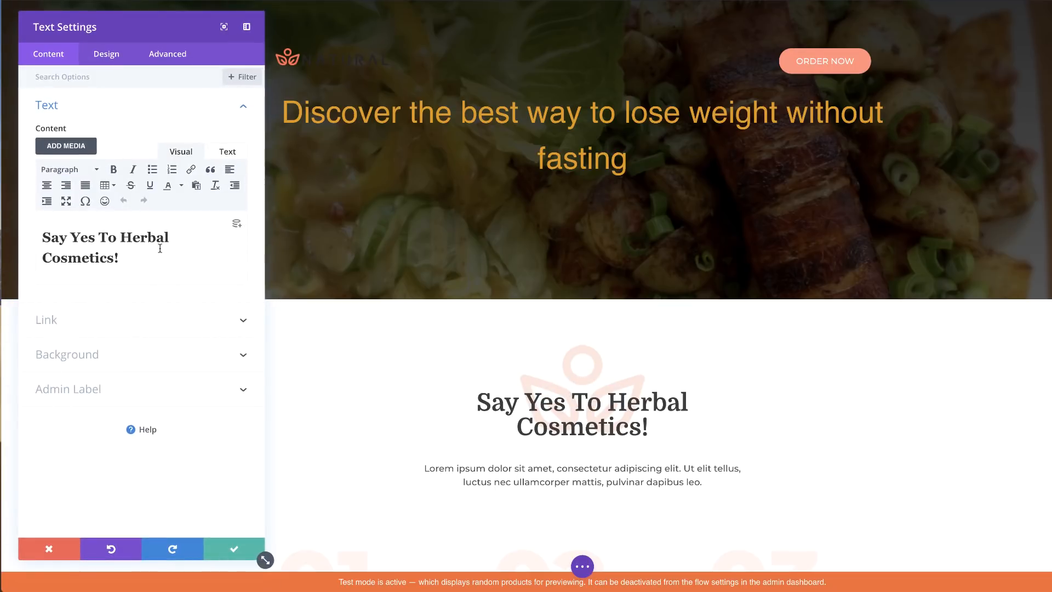
click(114, 56)
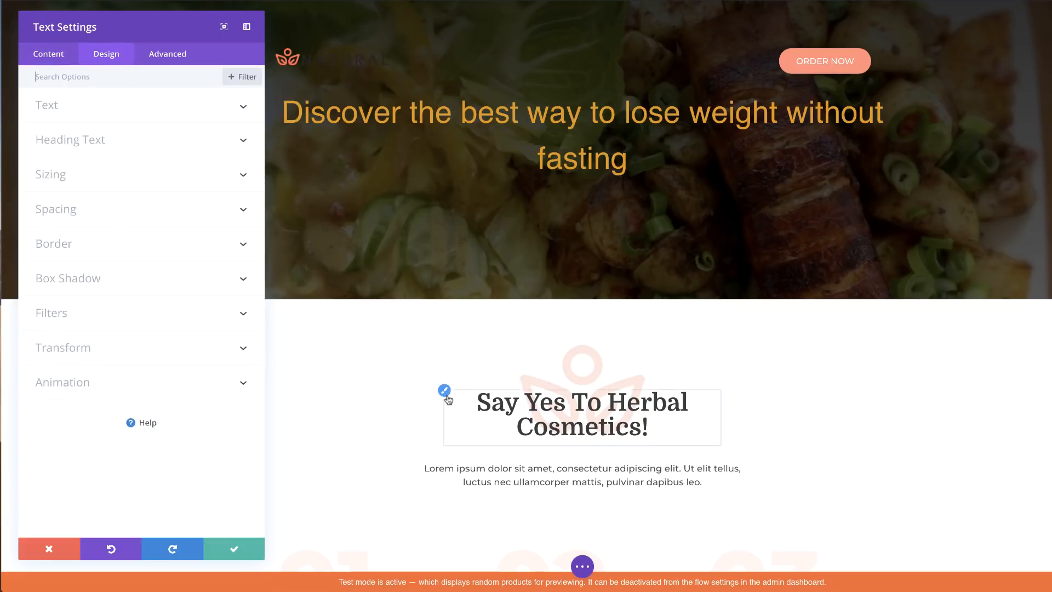
click(447, 395)
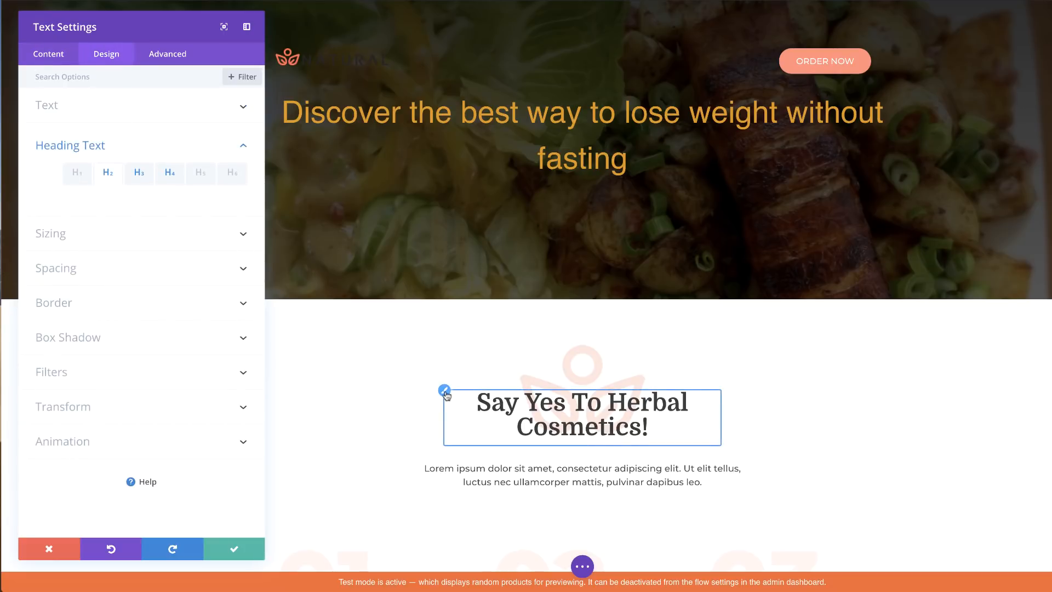
click(107, 174)
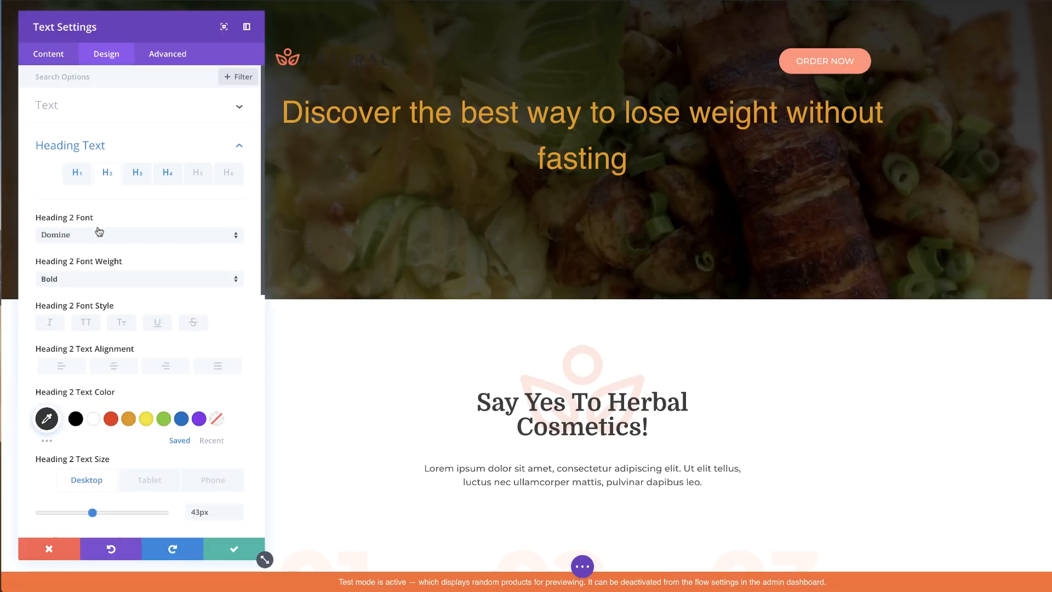
click(82, 240)
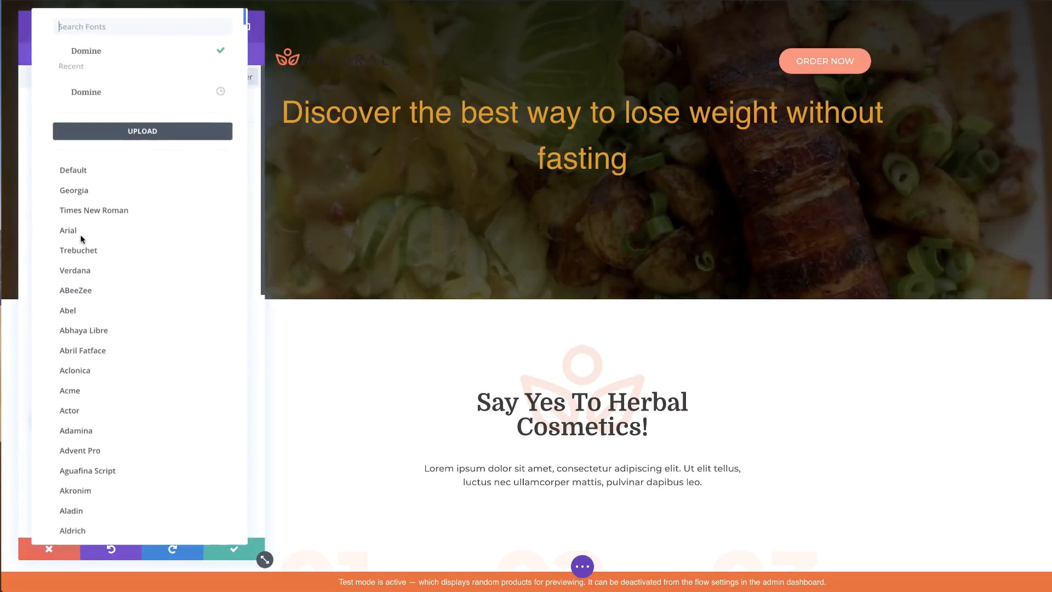
click(51, 550)
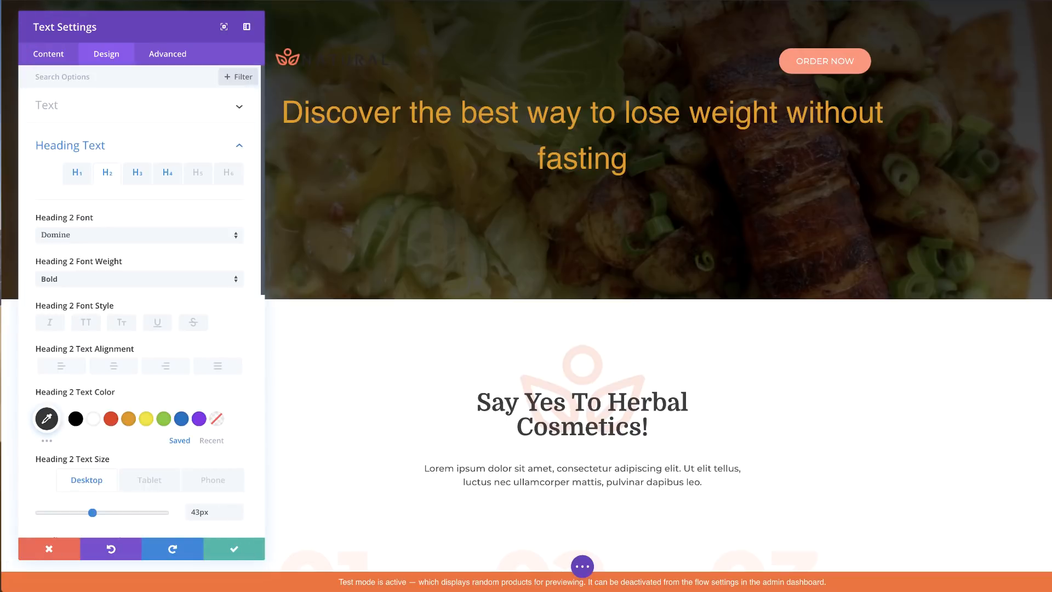
click(240, 548)
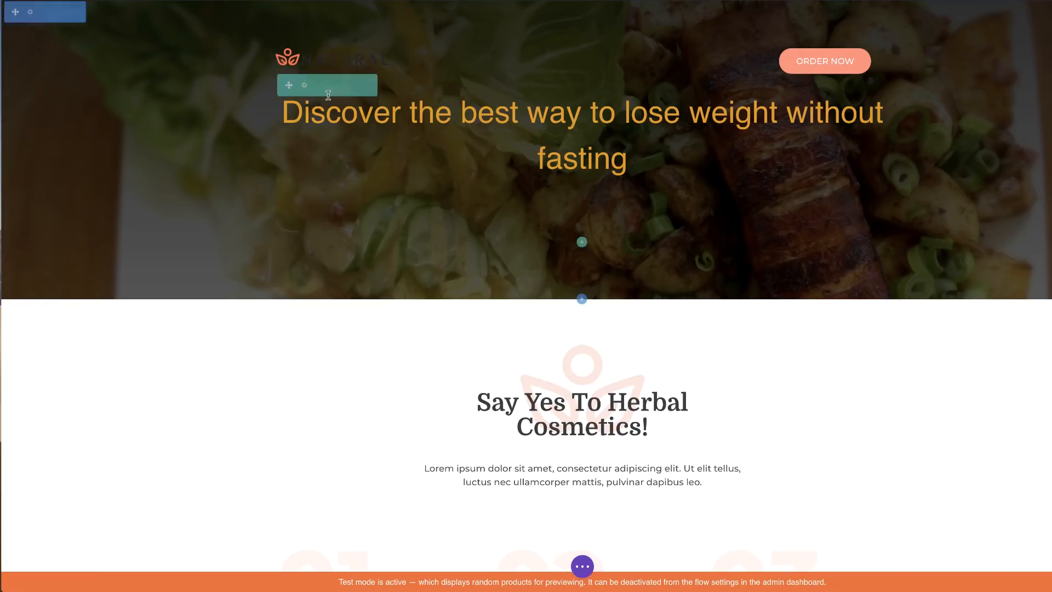
Step: Set the weight-loss headline's font to Domine and its text colour to light green #7cee63, and save the module
click(567, 132)
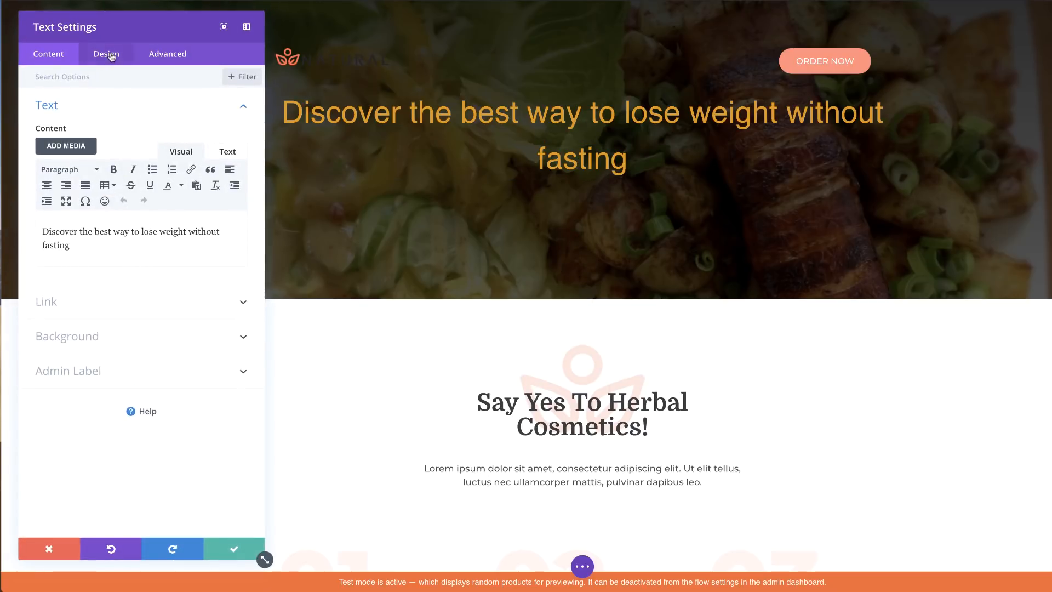
click(105, 52)
click(55, 107)
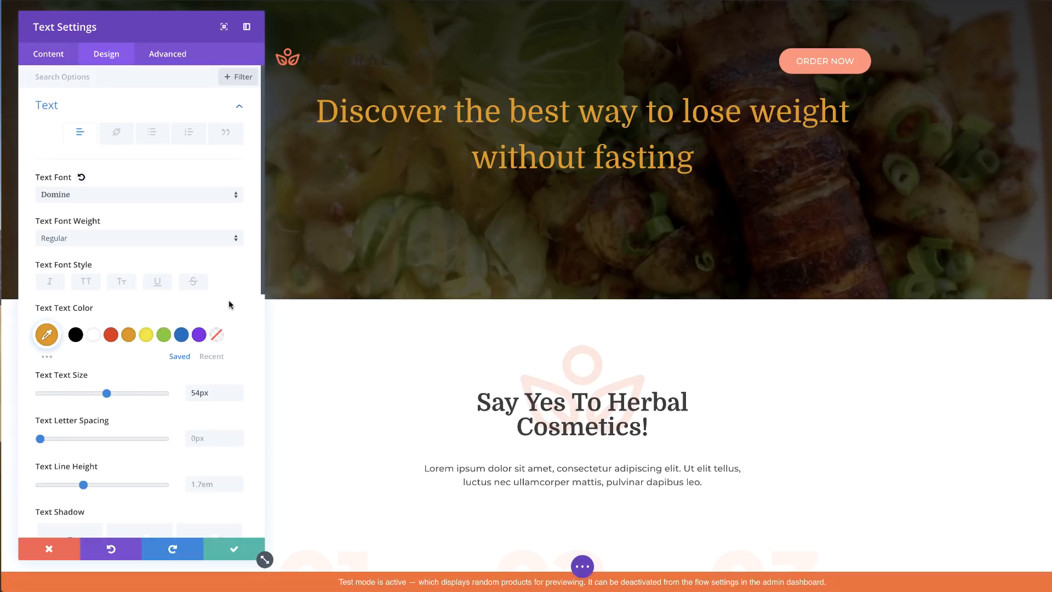
click(93, 335)
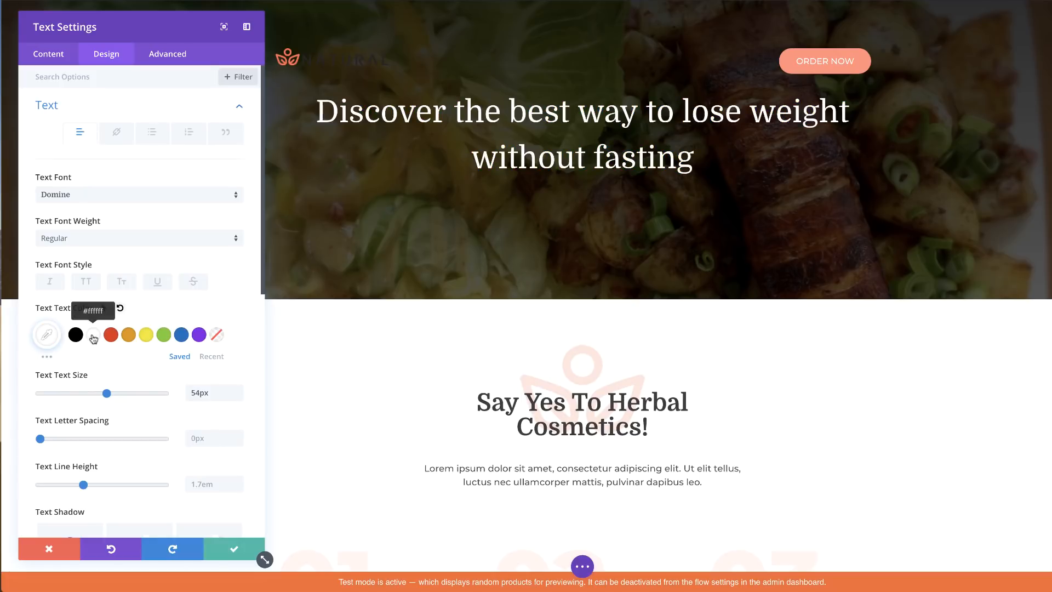
click(47, 356)
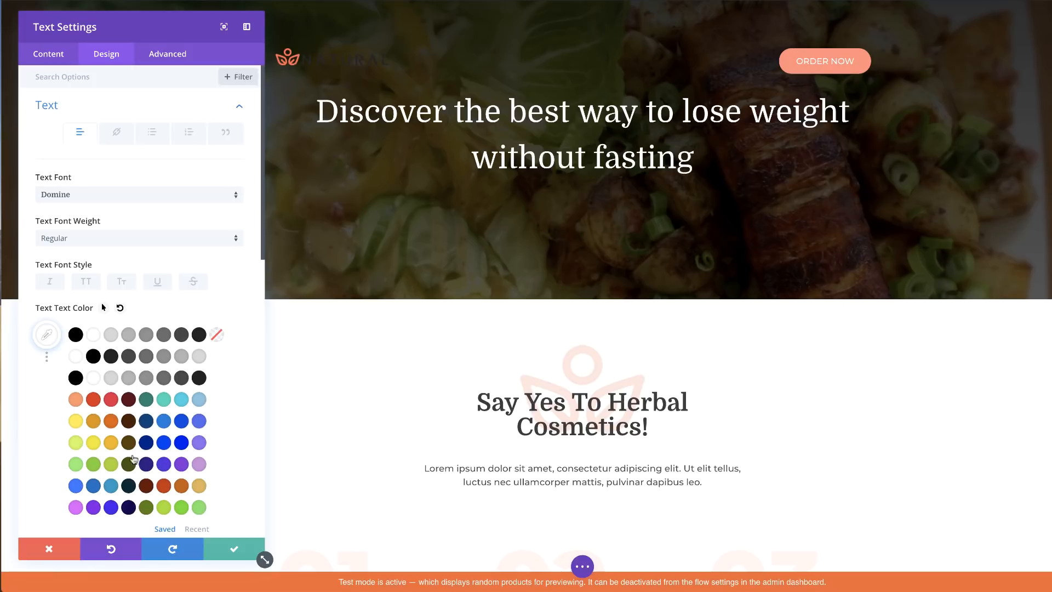
click(199, 509)
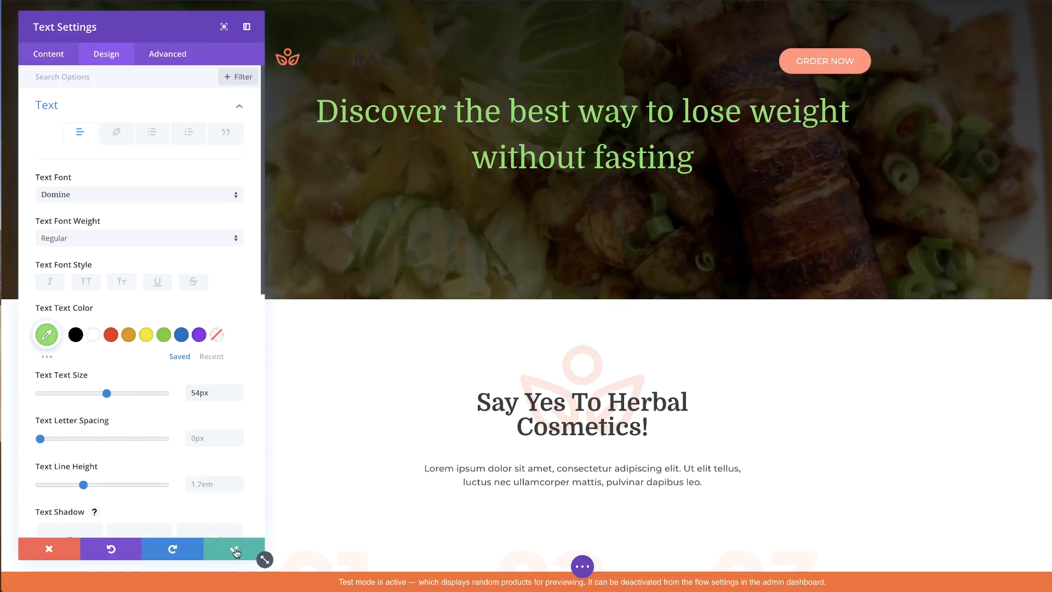
click(235, 551)
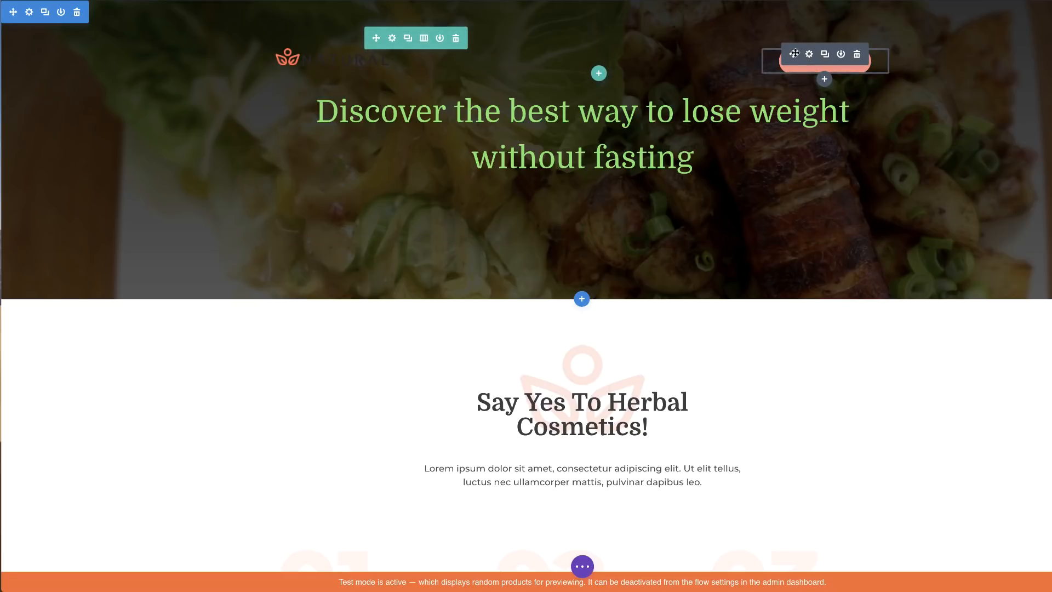
Step: Move the ORDER NOW button below the weight-loss headline, and delete the logo together with its emptied row
drag(794, 54, 566, 174)
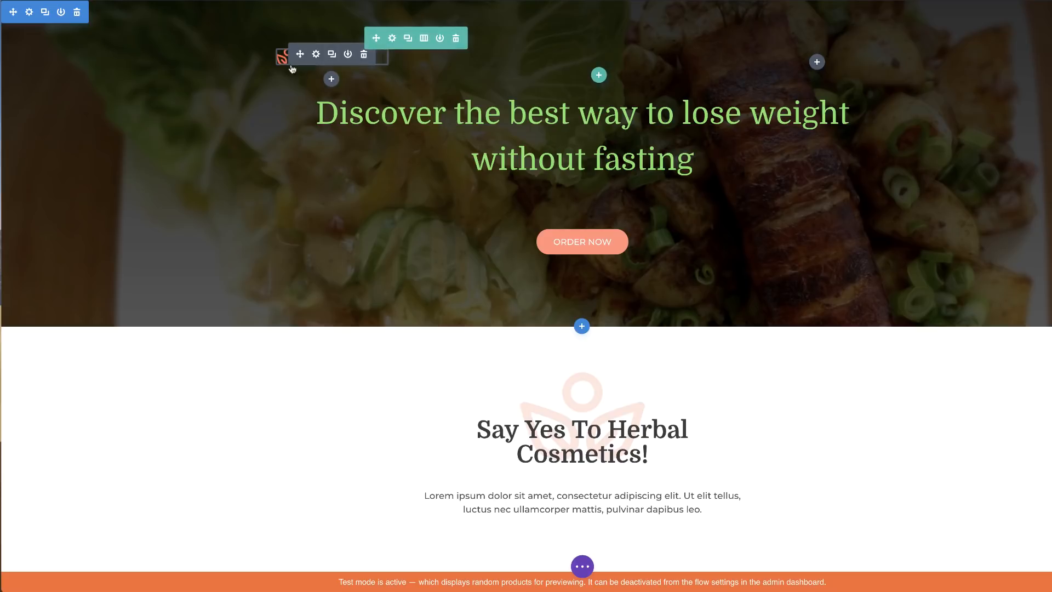
click(364, 54)
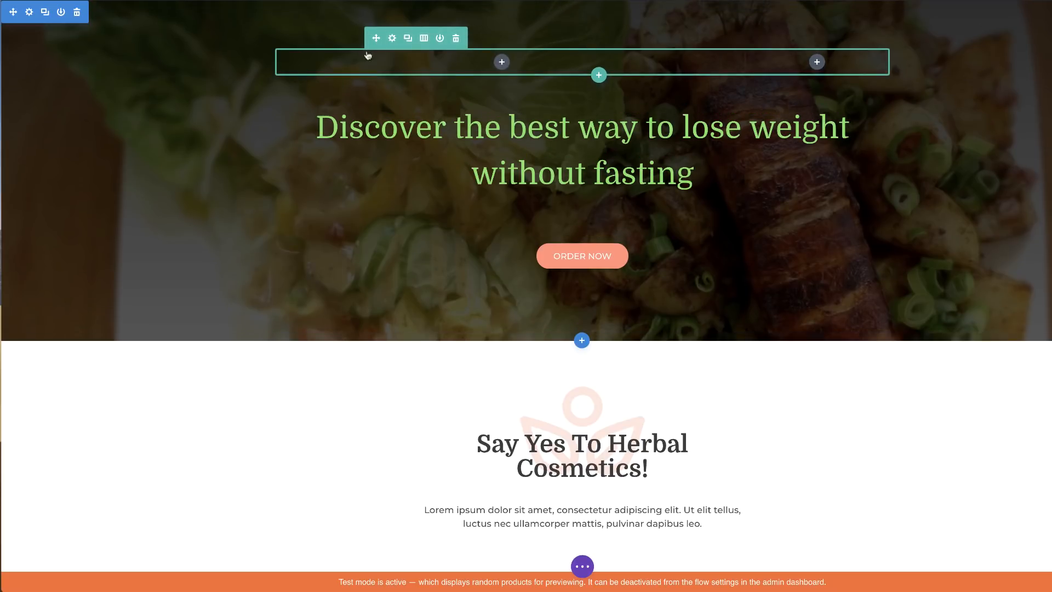
click(456, 38)
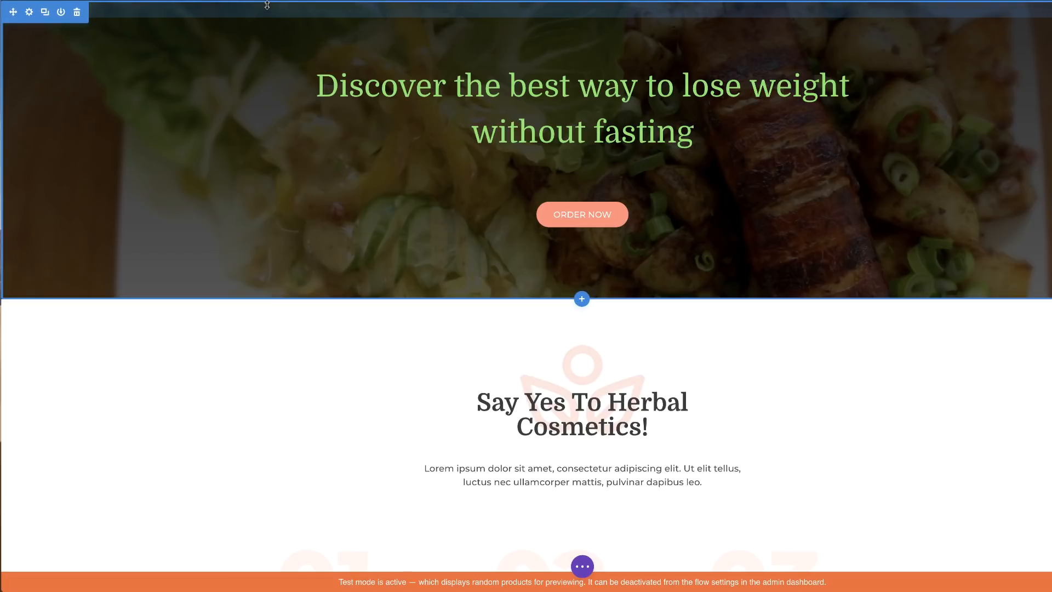
Step: Increase the hero section's top padding and insert an Email Optin module below the ORDER NOW button
drag(267, 5, 267, 44)
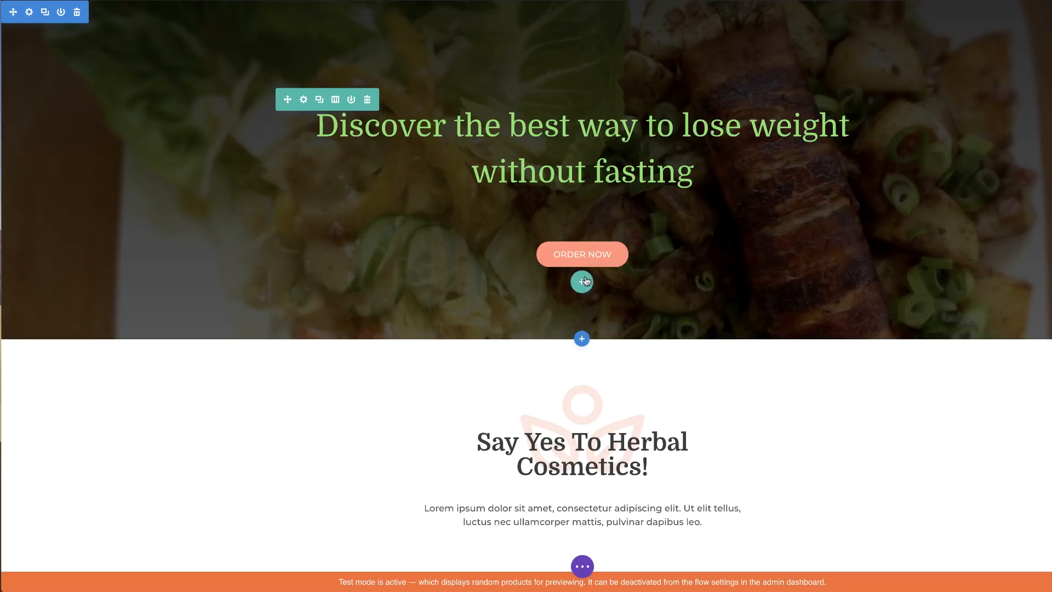
click(583, 272)
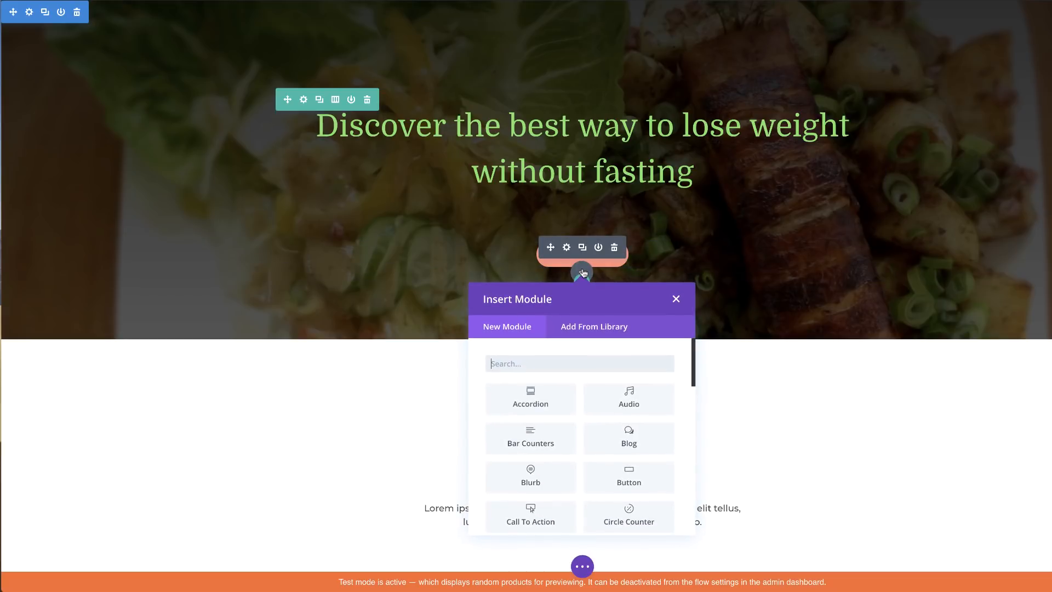
text(emai)
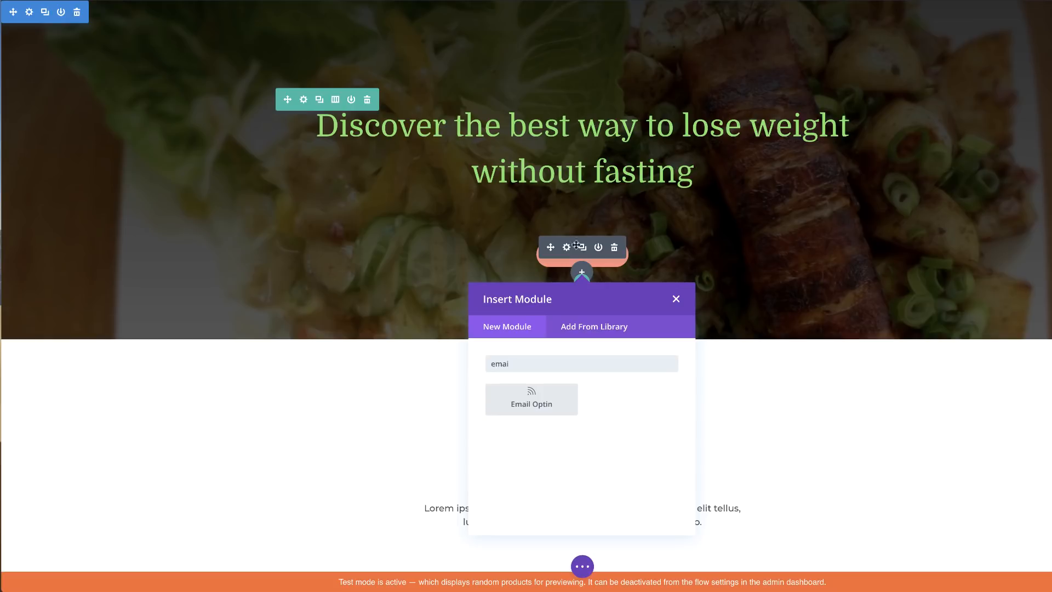
click(535, 395)
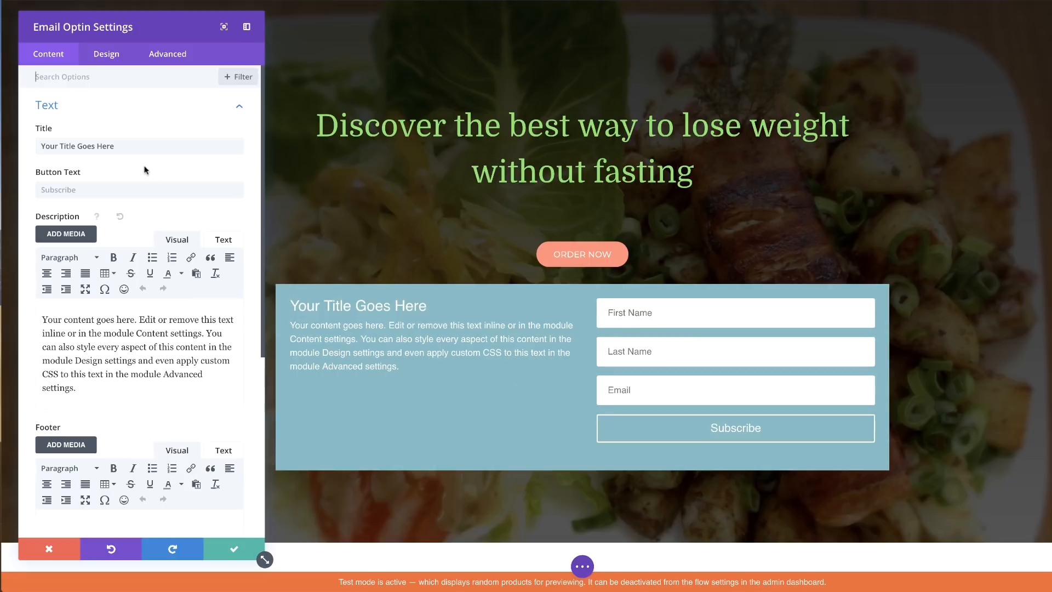
Step: Clear the placeholder title and description text of the email opt-in module
triple_click(139, 145)
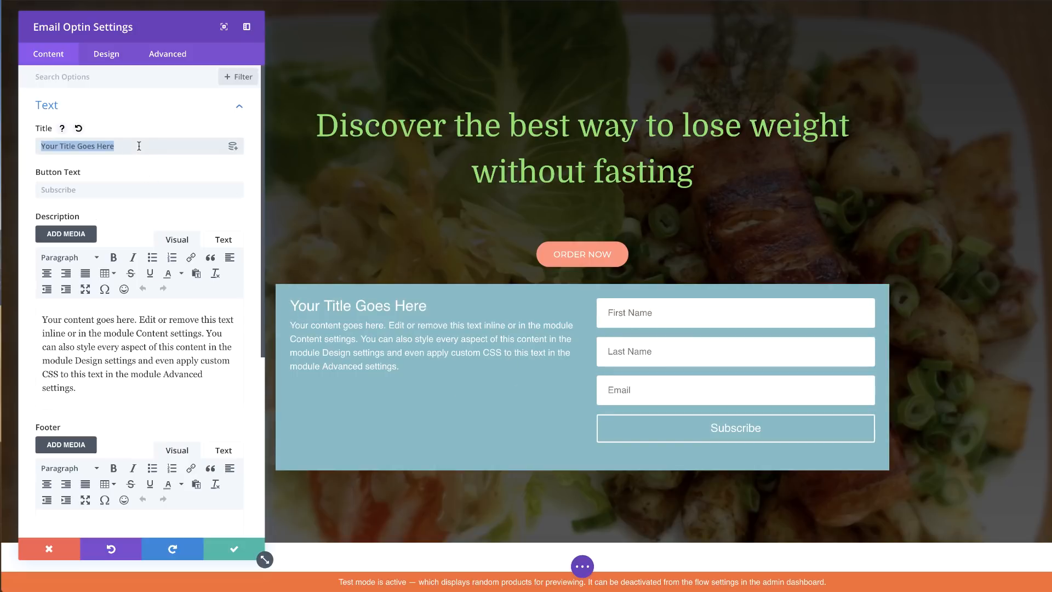
key(BackSpace)
drag(80, 388, 64, 377)
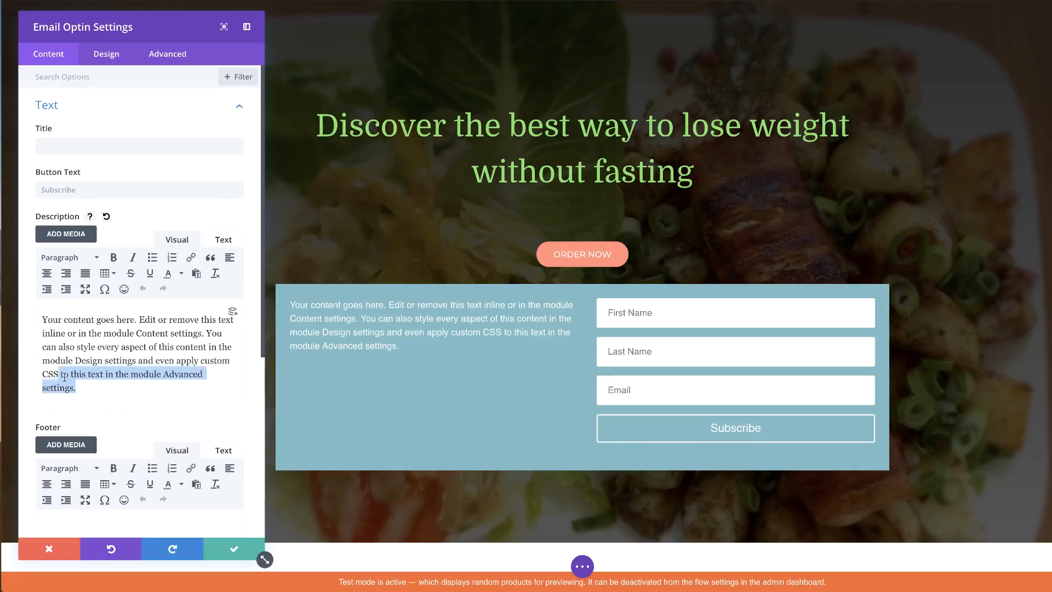
key(ctrl+a)
key(BackSpace)
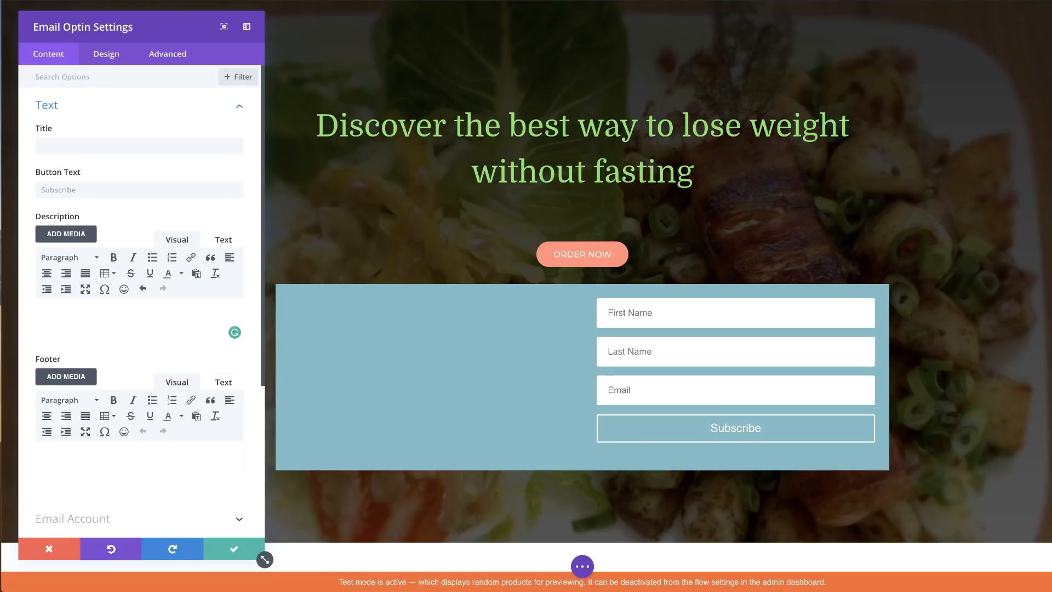
Step: Set the email opt-in module's background to fully transparent white, rgba(255,255,255,0)
scroll(172, 439, down, 4)
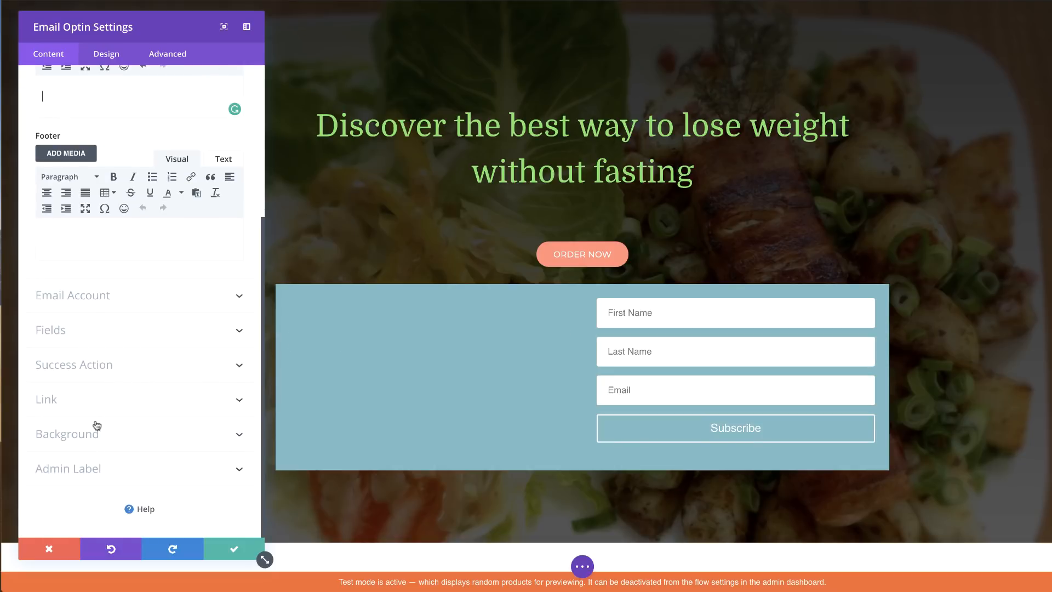
click(85, 437)
click(226, 305)
drag(230, 300, 230, 377)
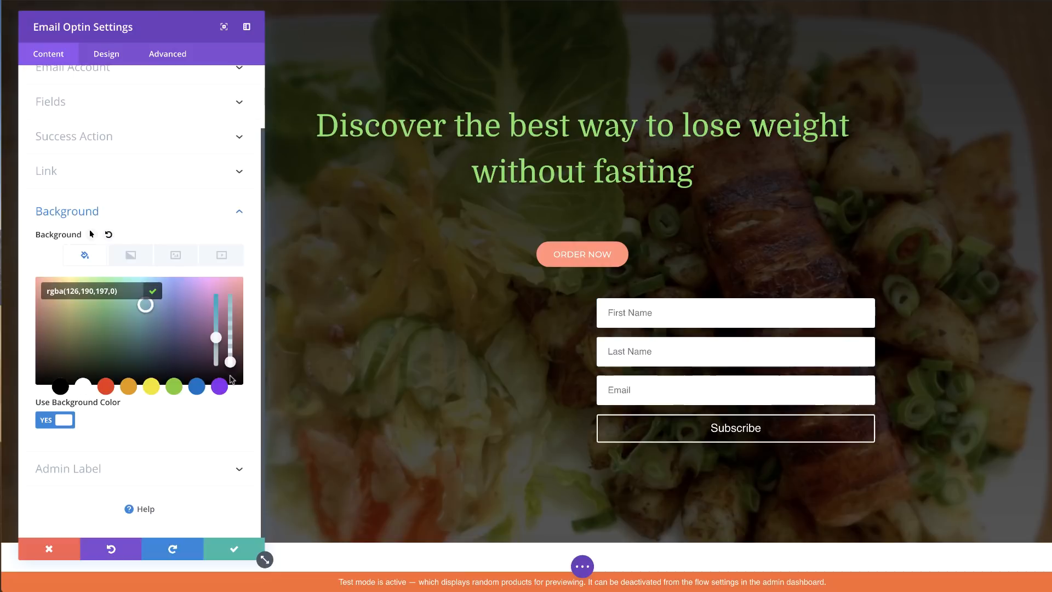
click(84, 386)
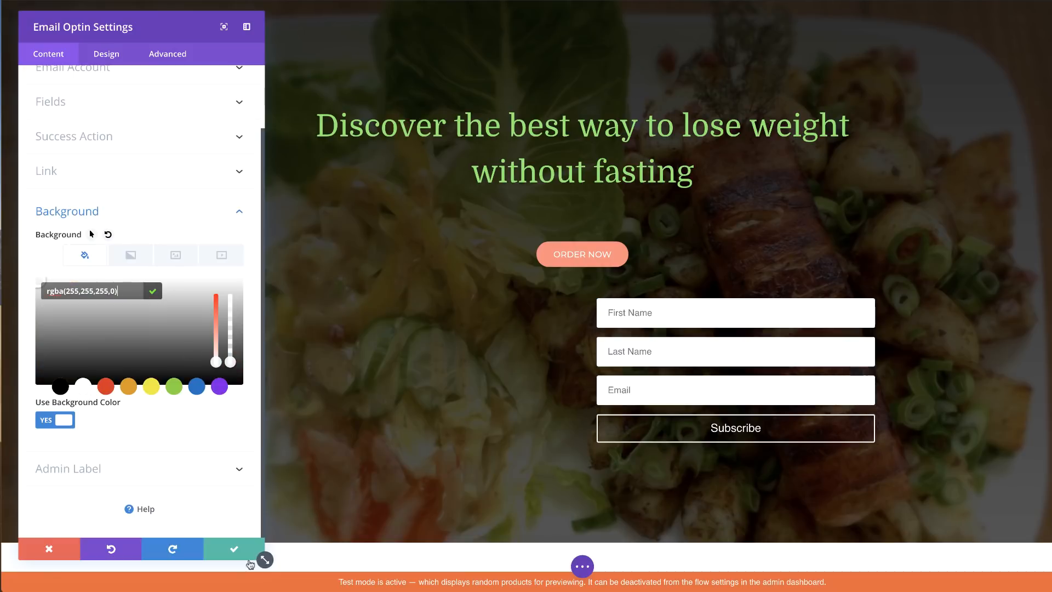
Step: Set the email opt-in module's layout to Body On Top, Form On Bottom
click(109, 55)
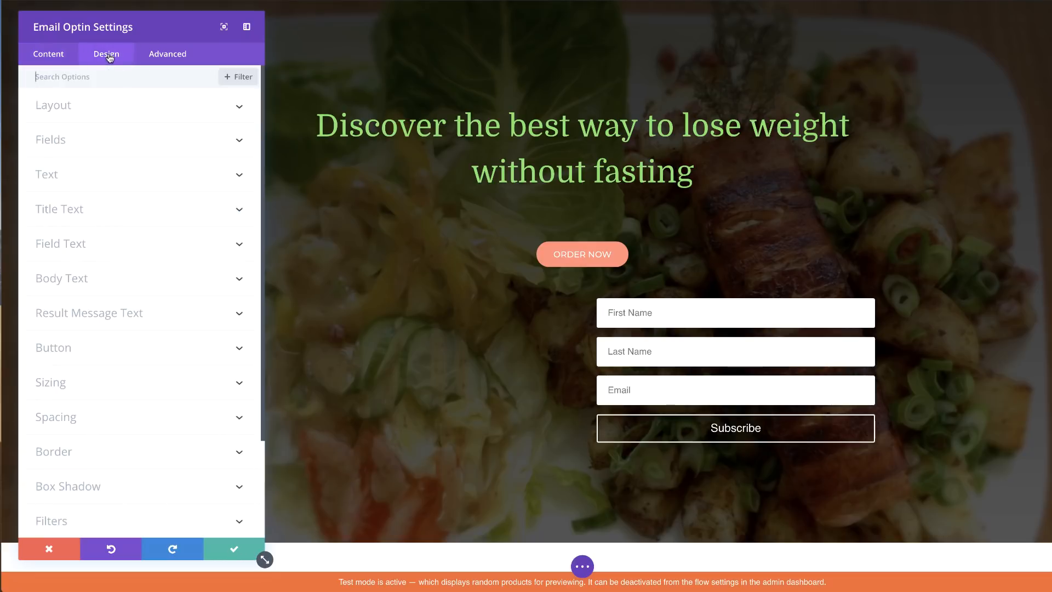
click(60, 109)
click(146, 149)
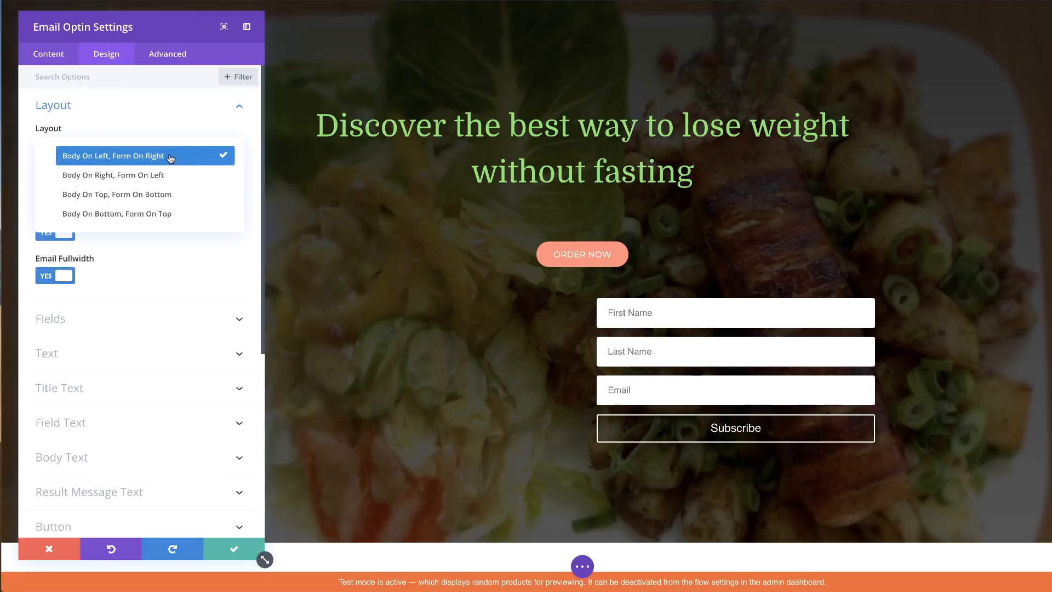
click(198, 196)
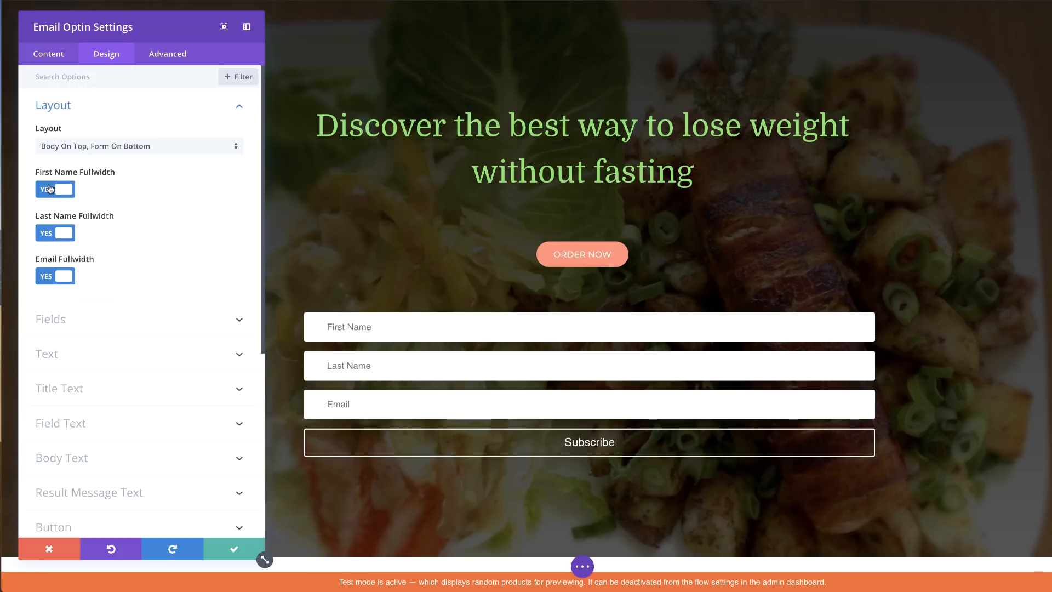
Step: Remove the Last Name field from the email opt-in form
click(50, 55)
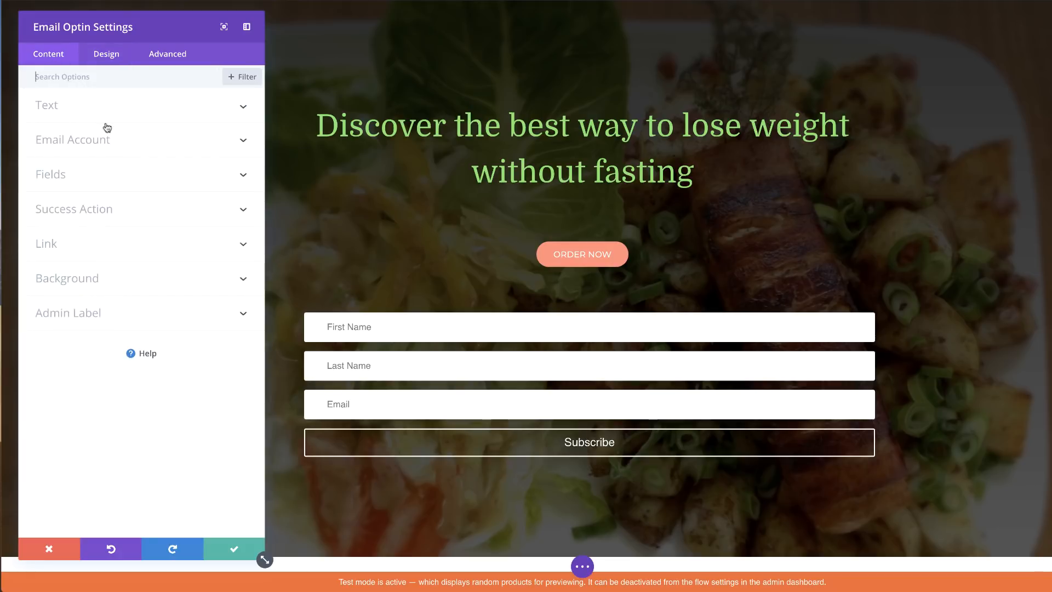
click(108, 177)
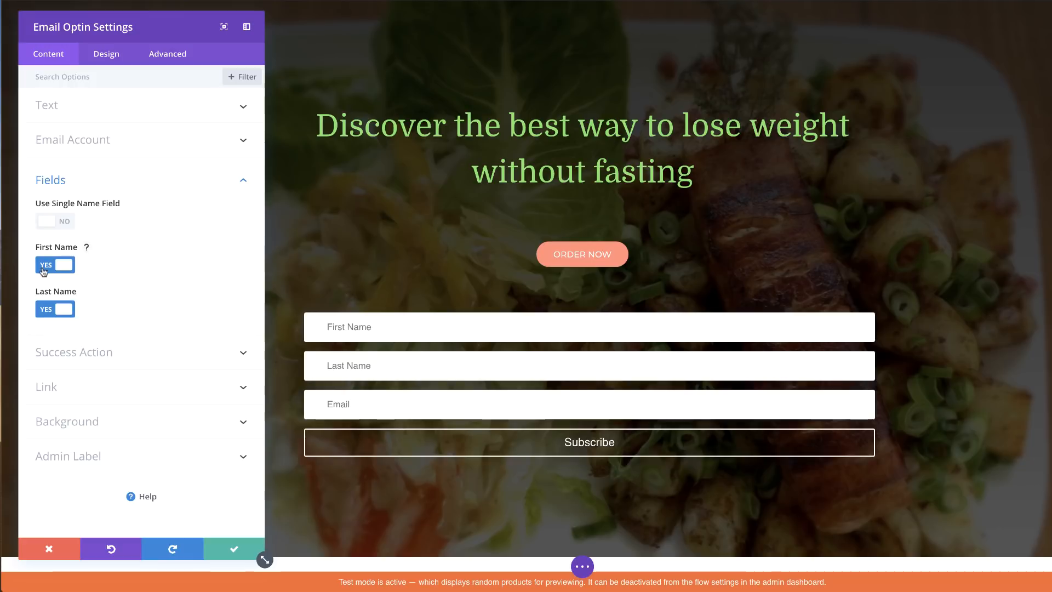
click(45, 311)
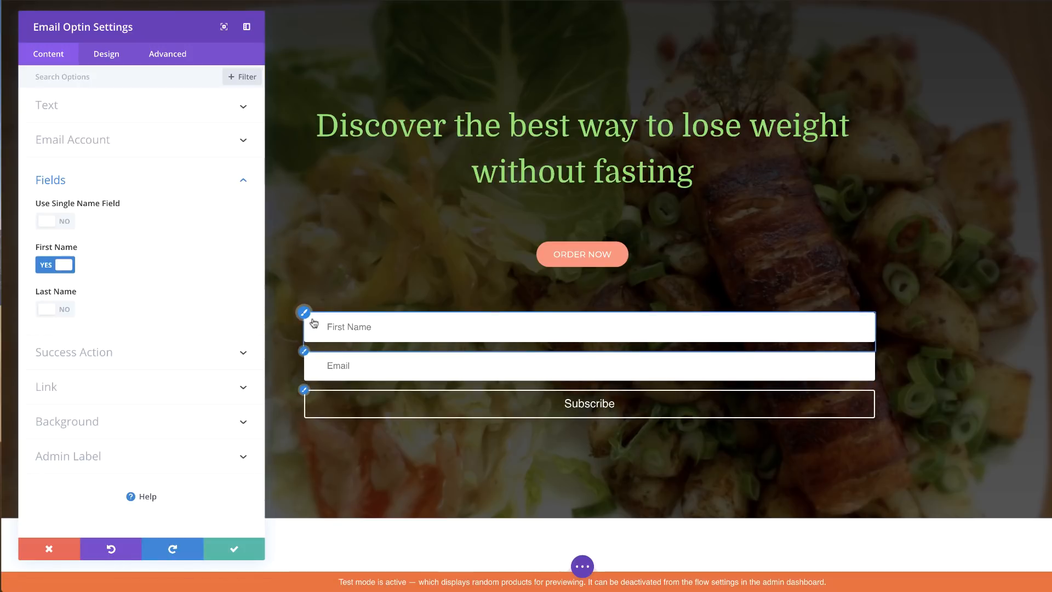
Step: Set the form field background color to semi-transparent black, rgba(0,0,0,0.31)
click(113, 58)
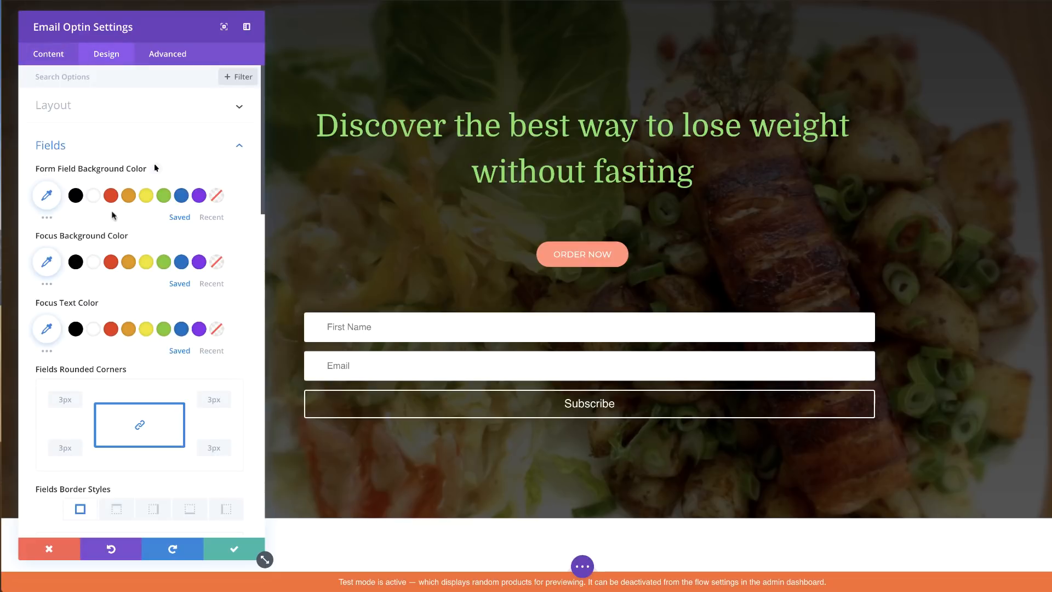
click(218, 197)
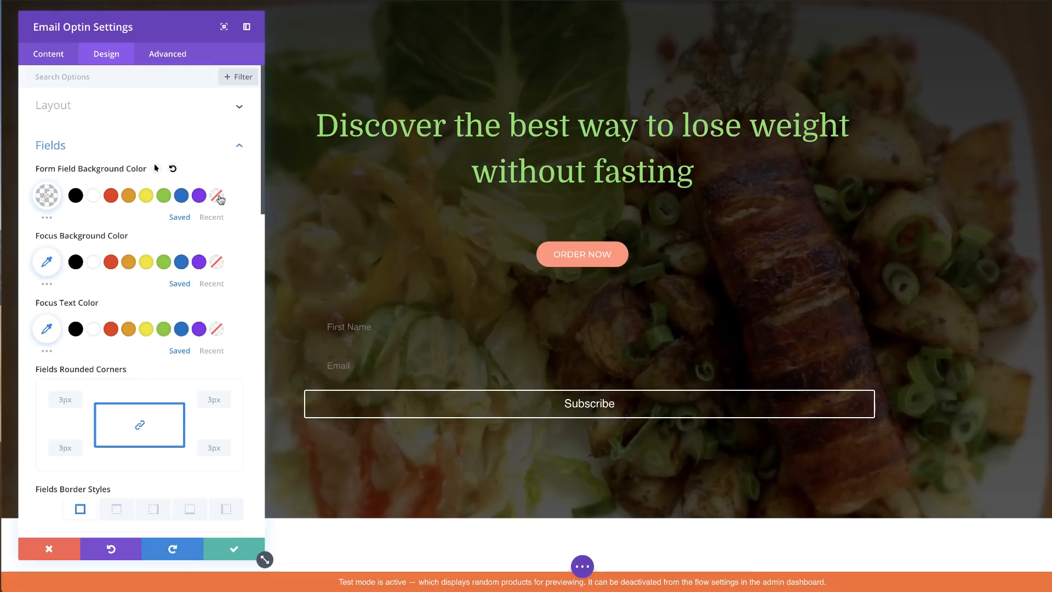
click(47, 198)
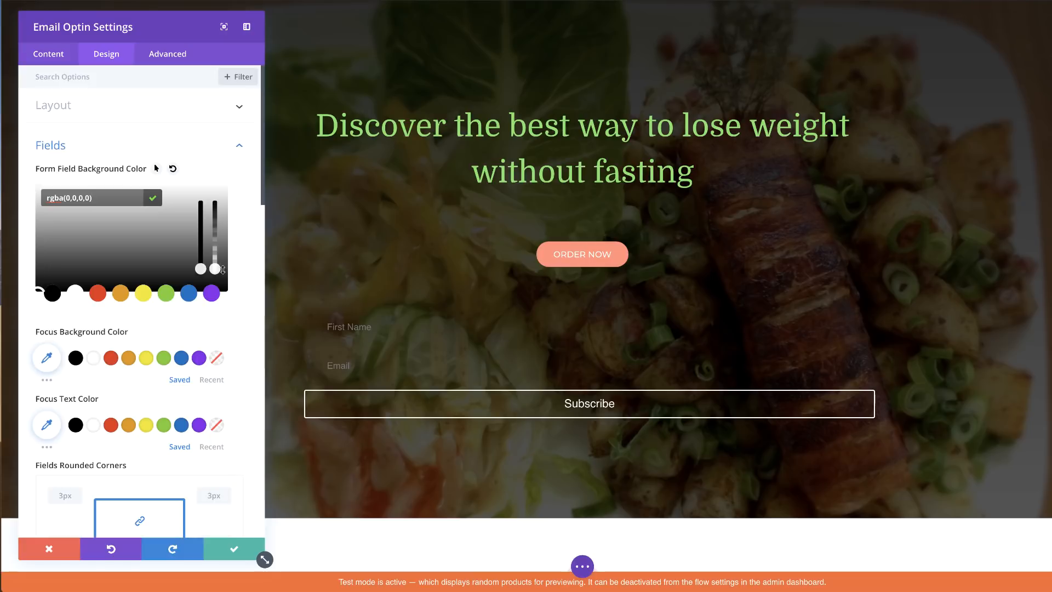
mouse_move(221, 269)
mouse_down()
mouse_move(218, 244)
mouse_move(218, 256)
mouse_up()
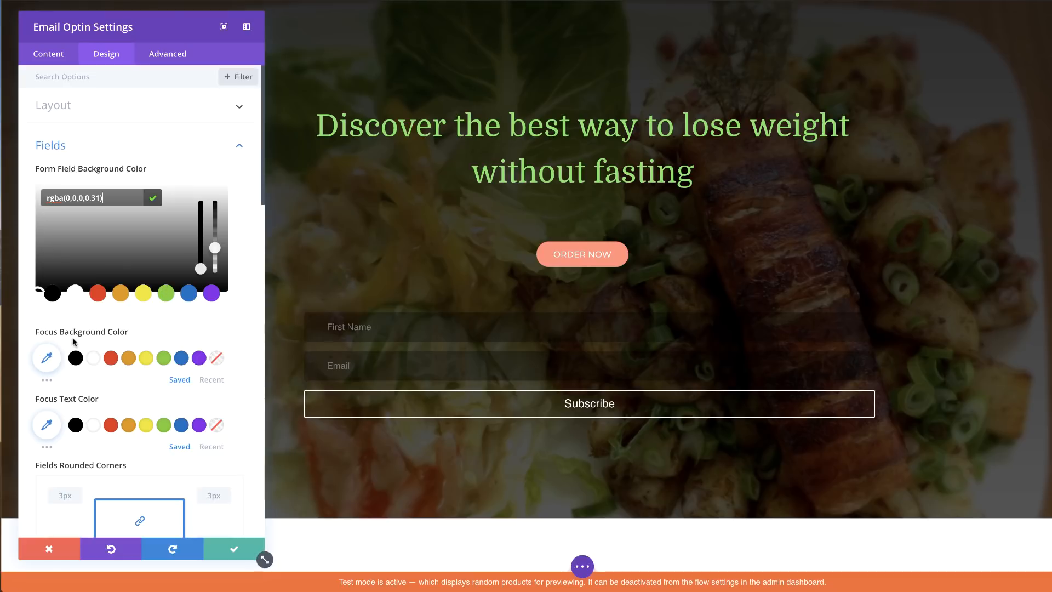
Step: Give the opt-in form fields a 1px orange border
scroll(221, 383, down, 6)
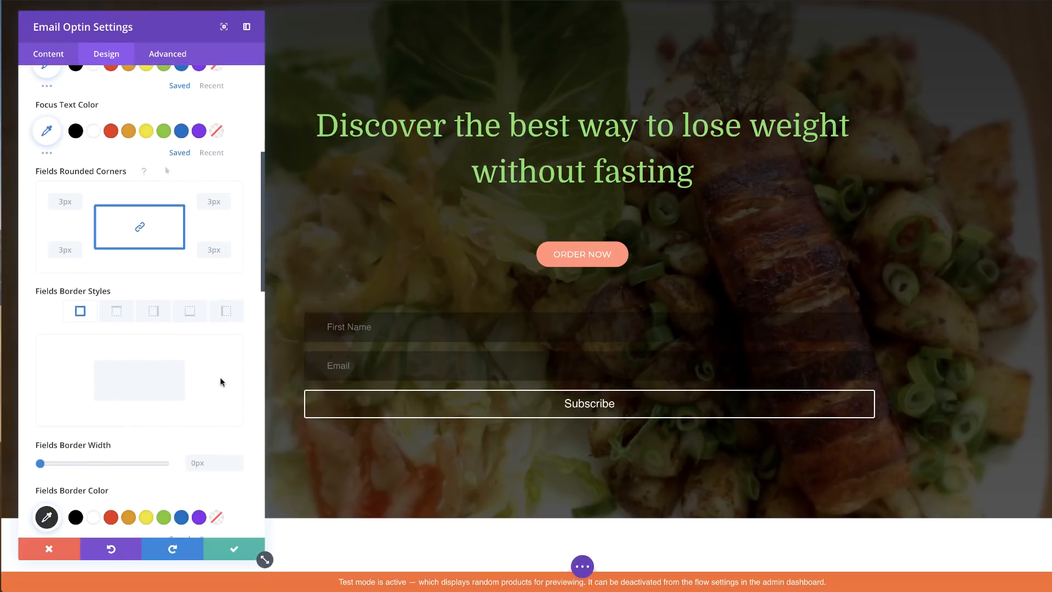
drag(43, 441, 45, 440)
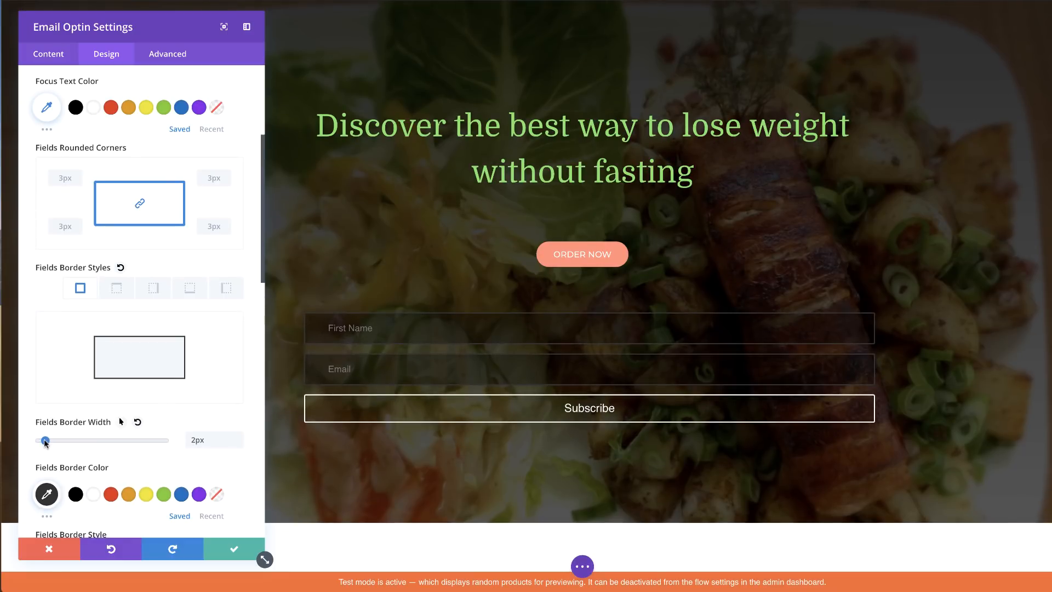
drag(45, 441, 43, 441)
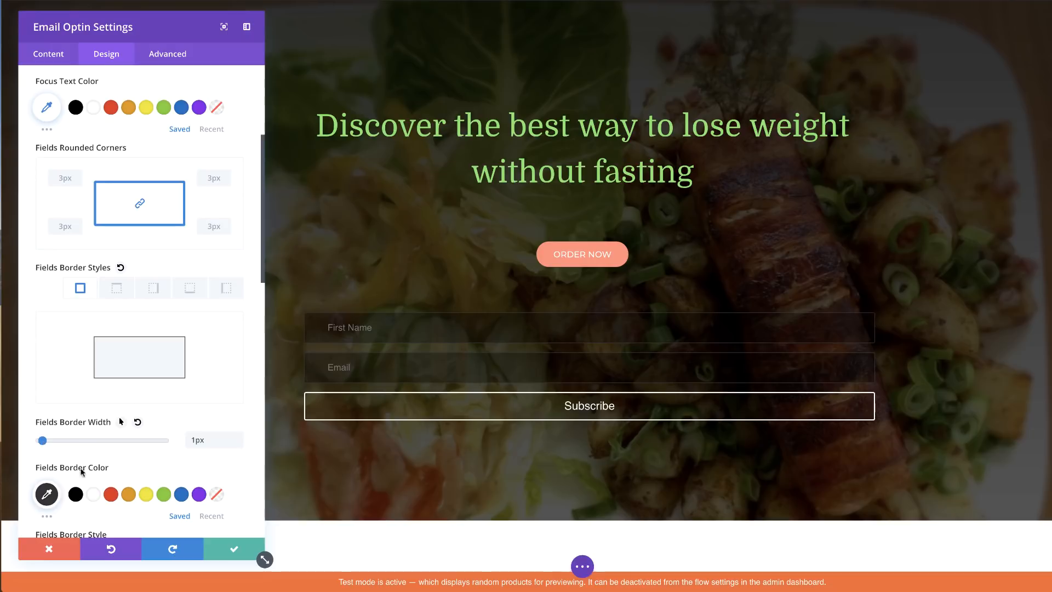
click(130, 495)
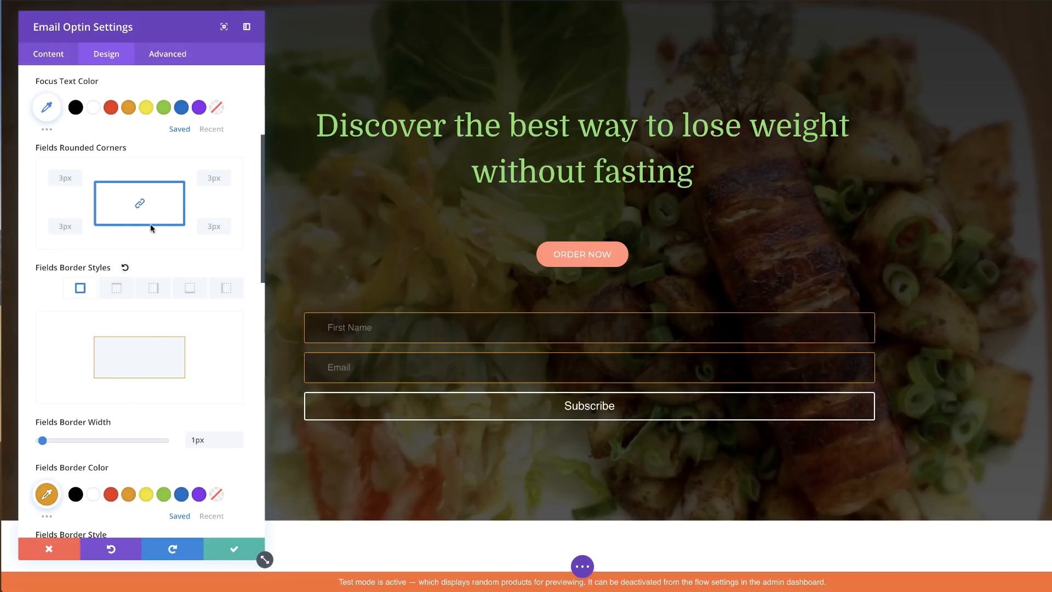
Step: Set the form fields' focus text color to white, #ffffff
scroll(179, 332, up, 5)
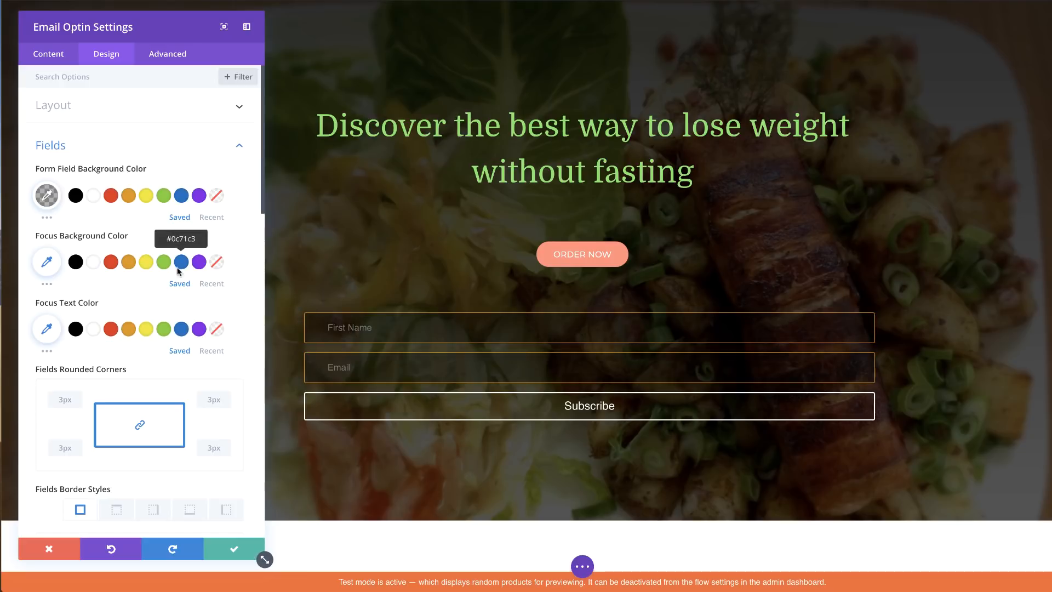
click(94, 330)
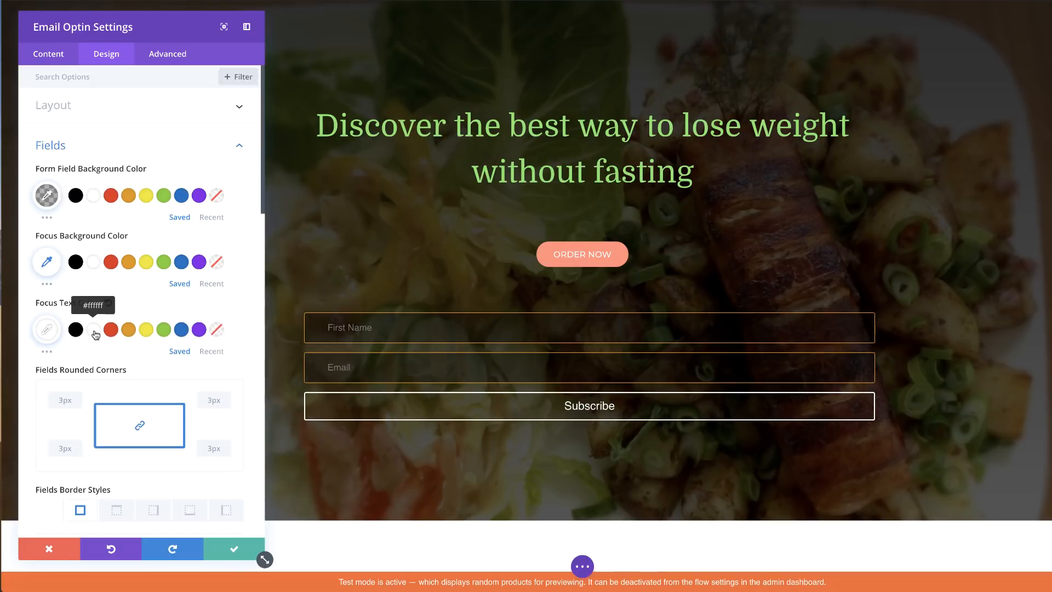
scroll(95, 334, down, 2)
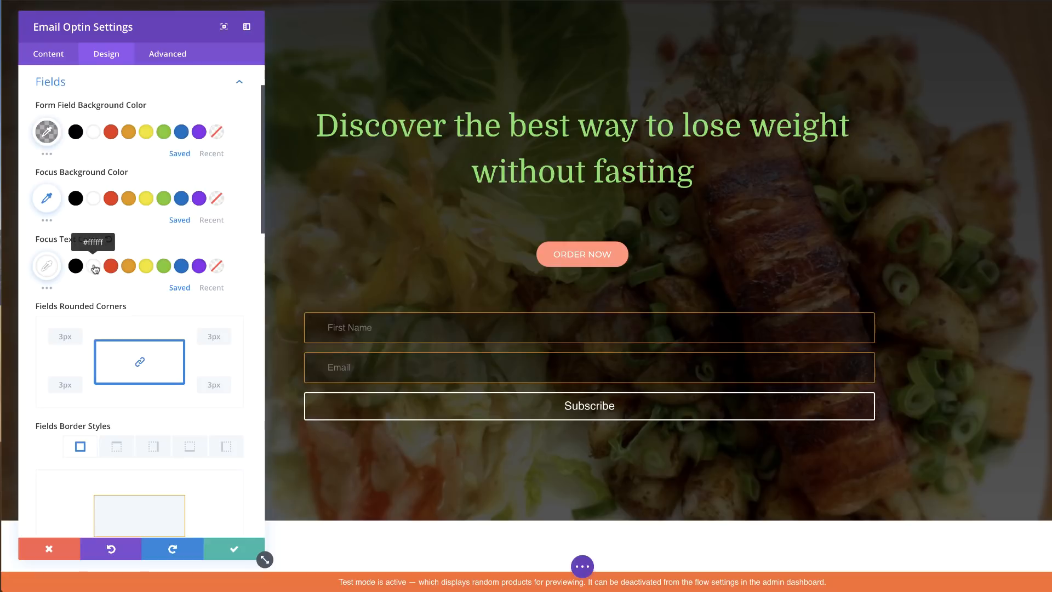
scroll(233, 359, down, 5)
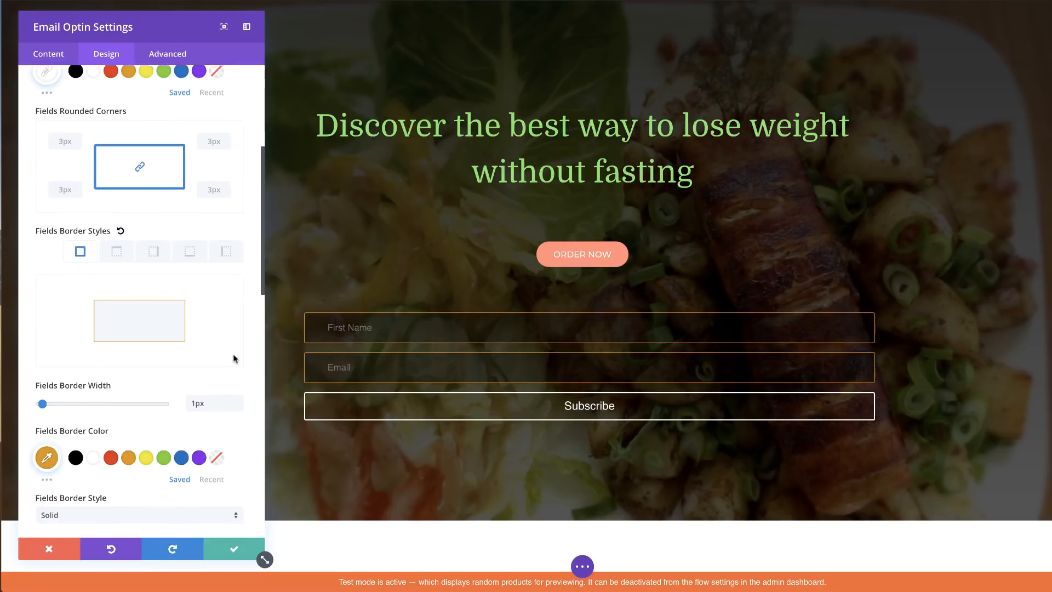
scroll(232, 357, down, 2)
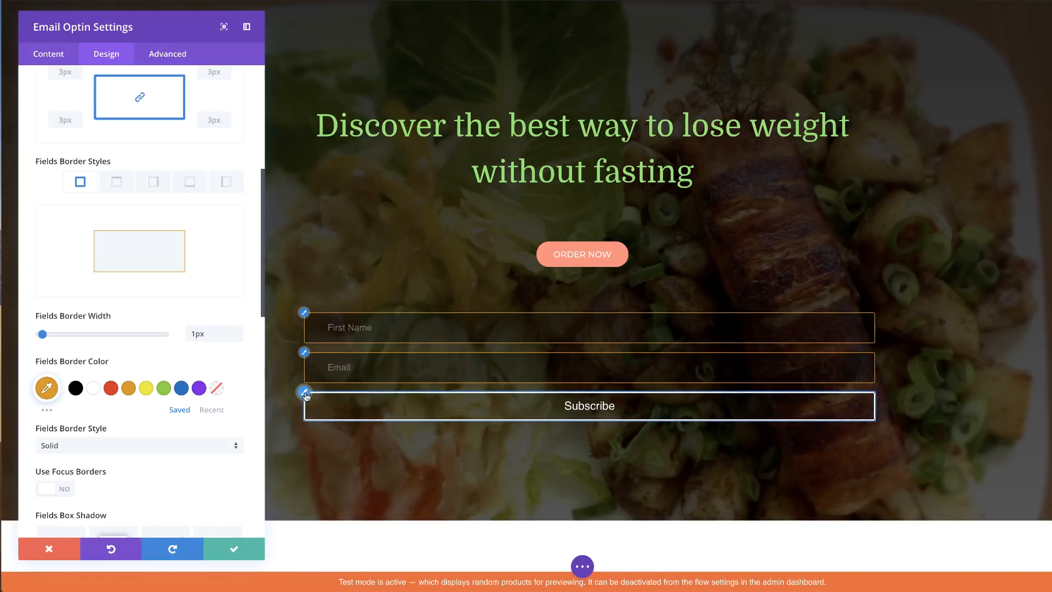
Step: Enable custom styles for the Subscribe button and set its text and background colors to orange, #e09900
click(304, 393)
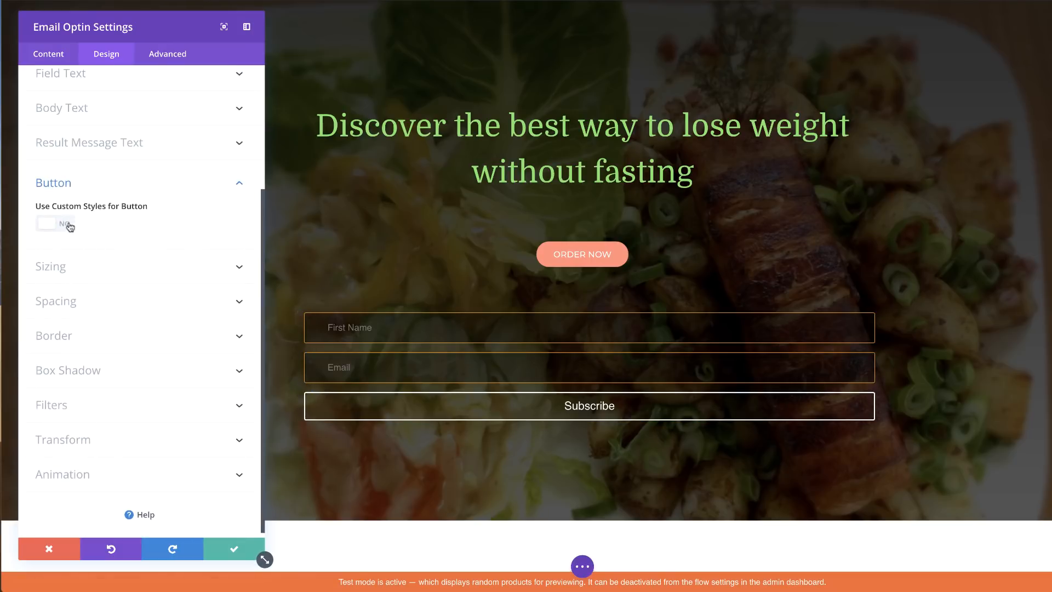
click(70, 227)
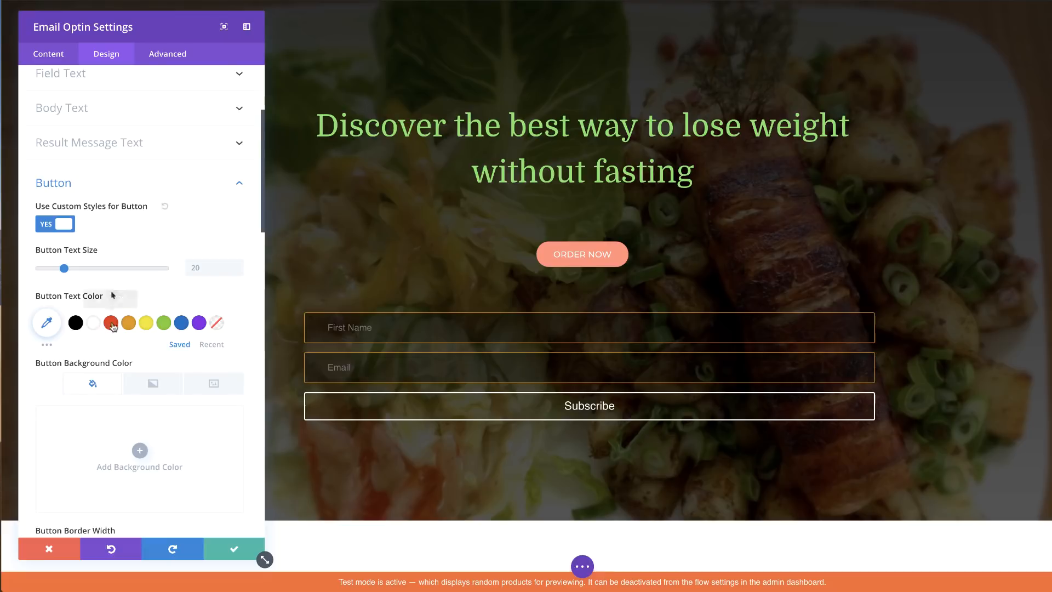
click(132, 325)
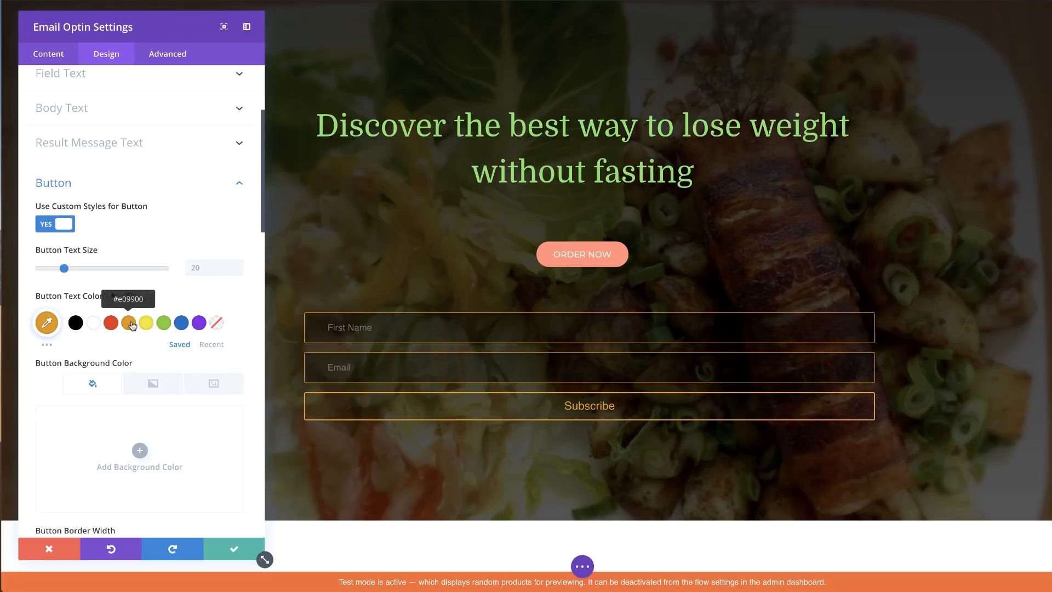
scroll(141, 367, down, 2)
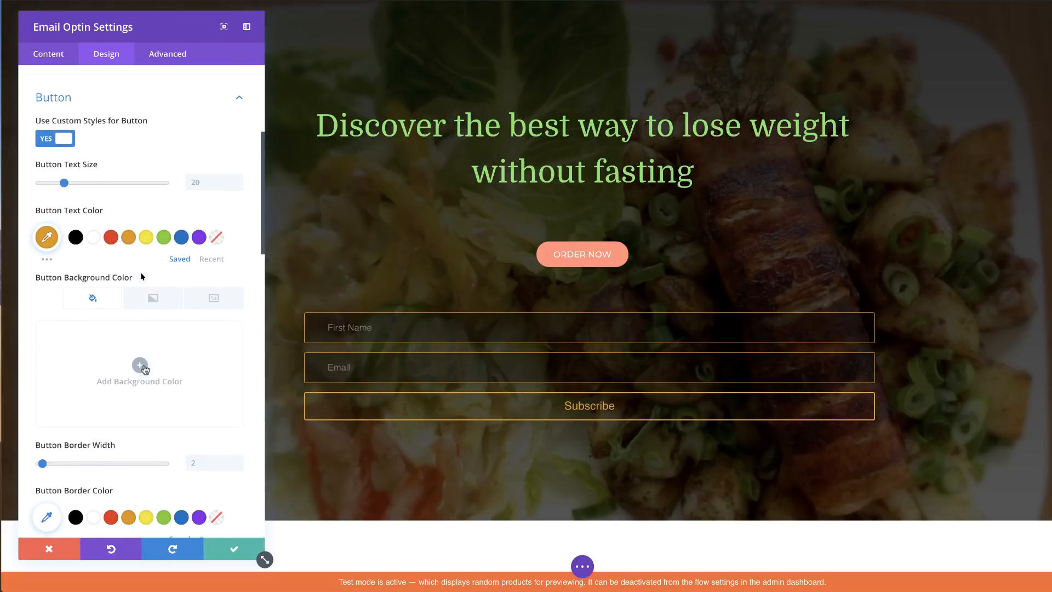
click(140, 366)
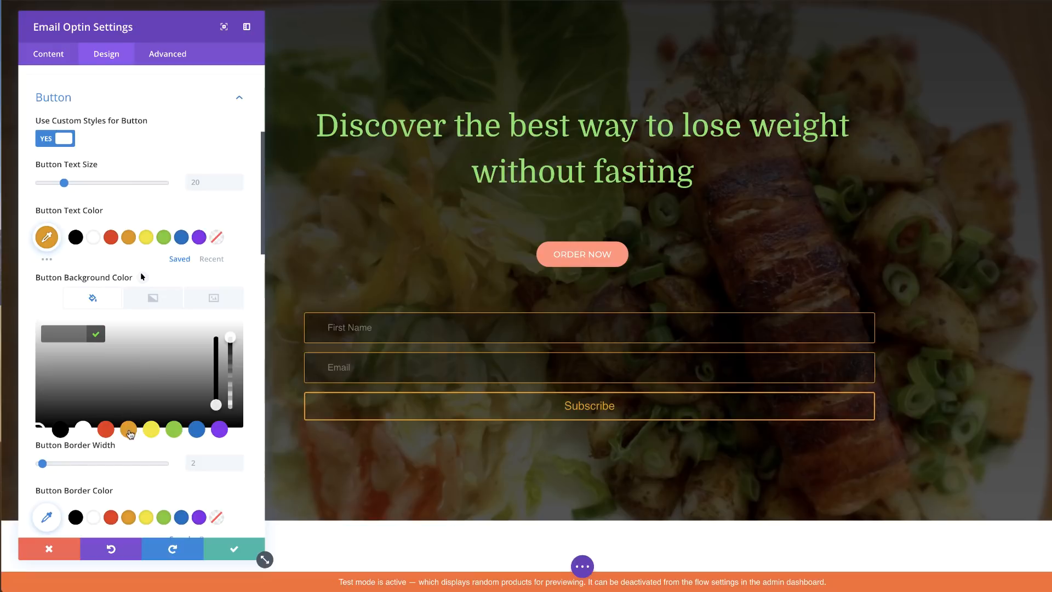
click(129, 430)
Step: Set the Subscribe button's text color to white, #ffffff, and its border width to 0px
scroll(129, 430, down, 4)
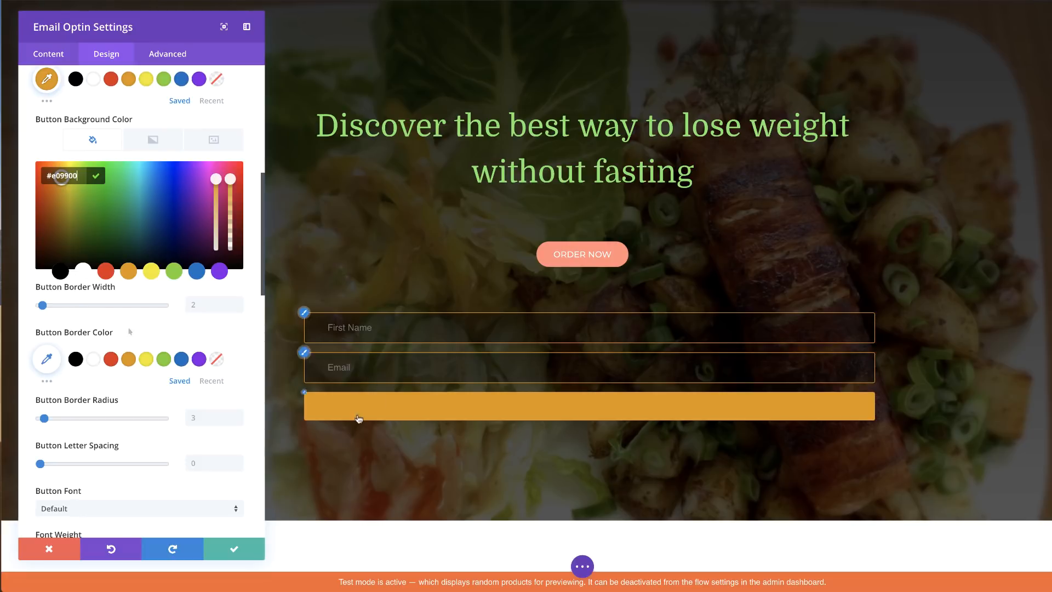
scroll(153, 444, down, 3)
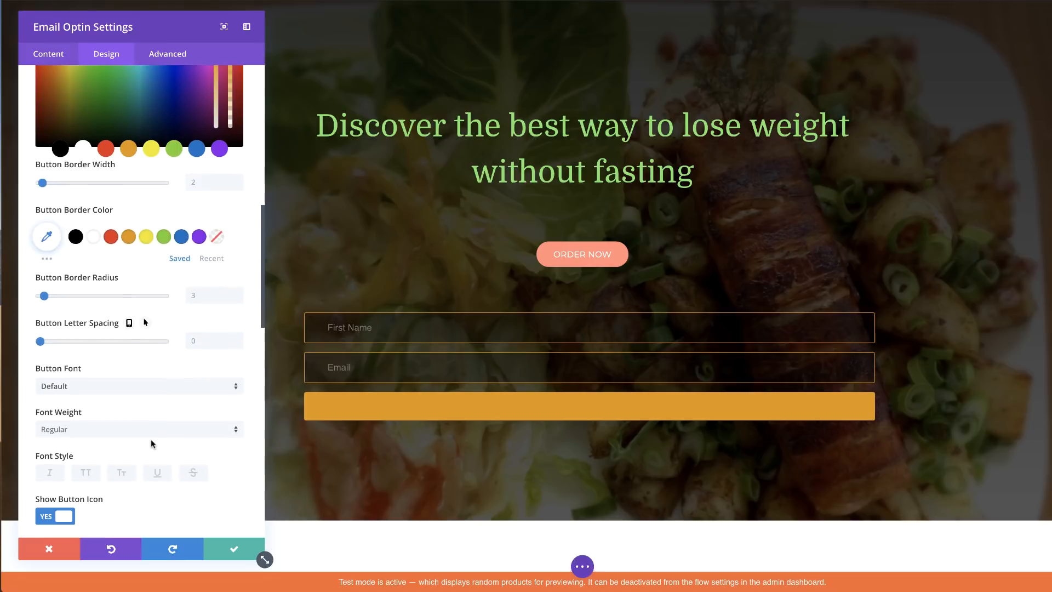
scroll(152, 444, down, 1)
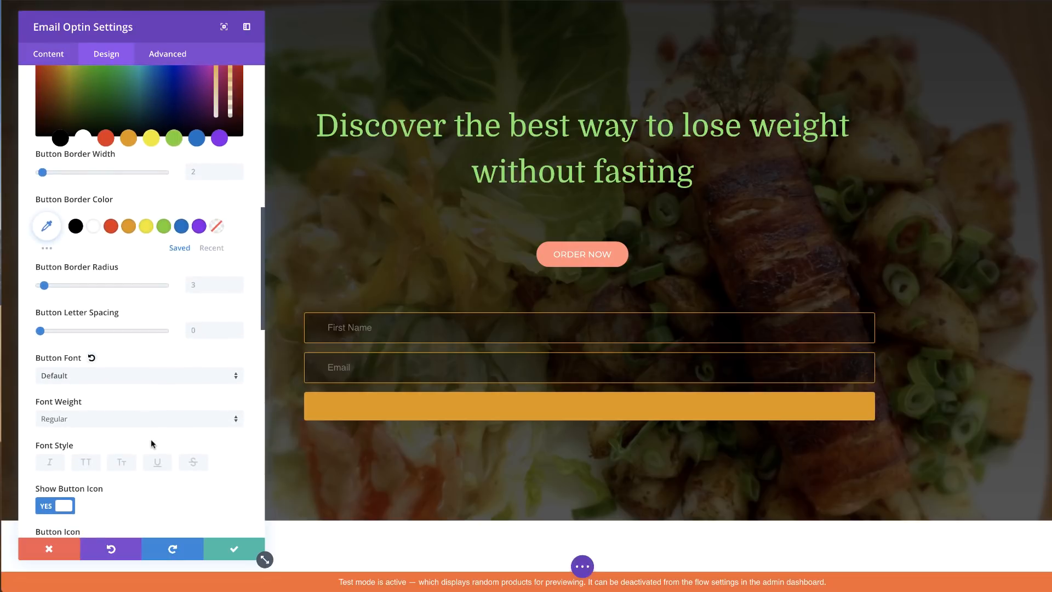
scroll(148, 425, up, 2)
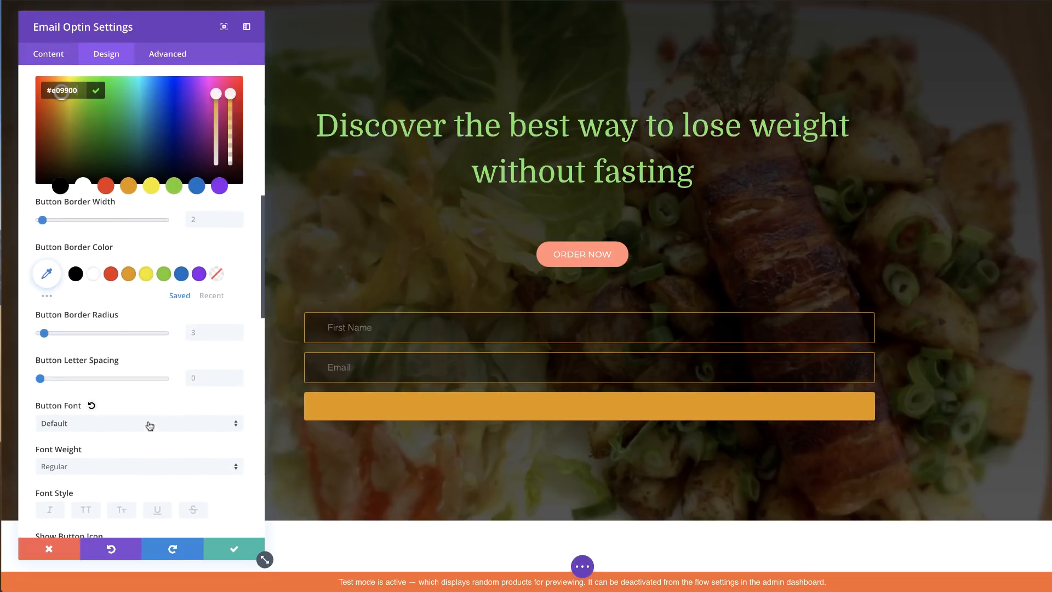
scroll(148, 425, up, 6)
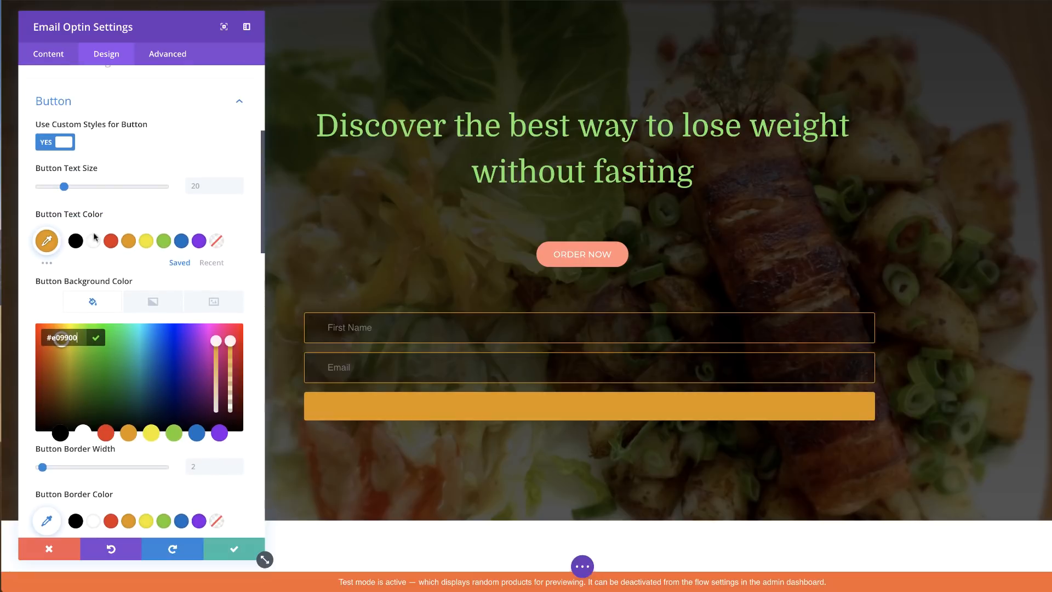
click(95, 243)
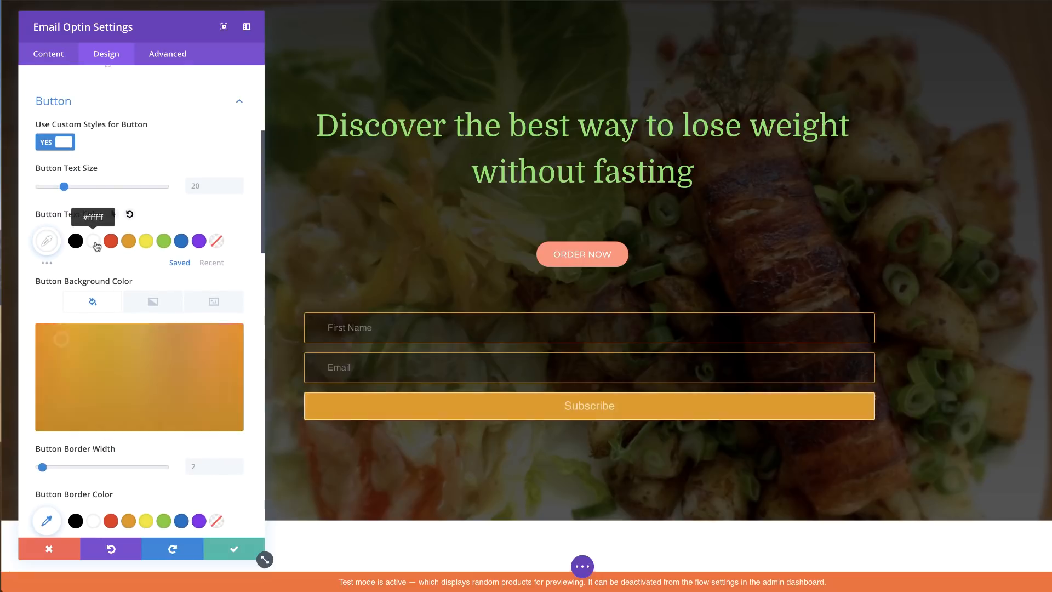
scroll(195, 431, down, 1)
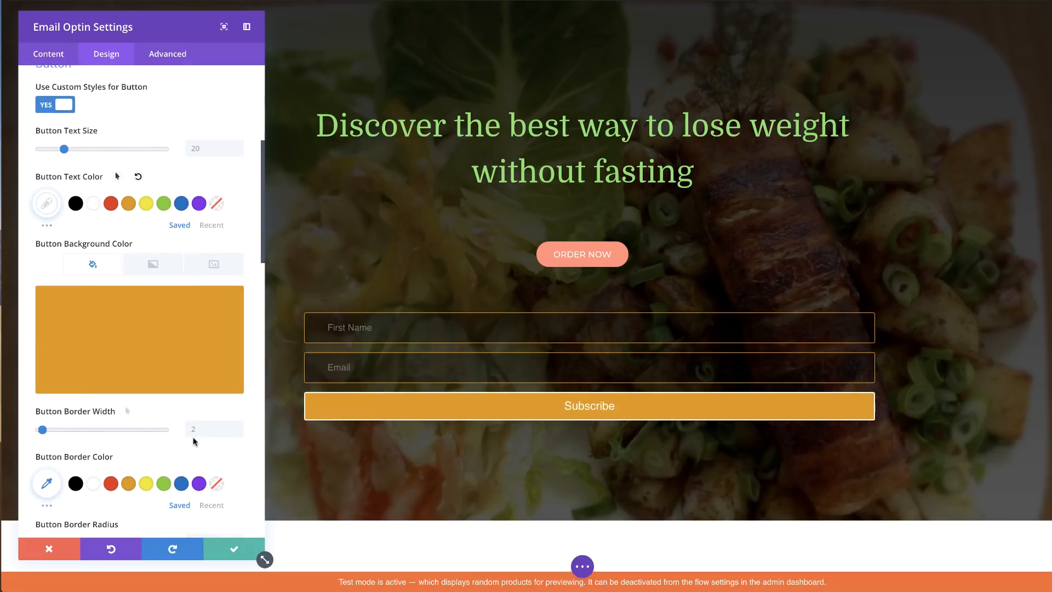
drag(42, 431, 24, 432)
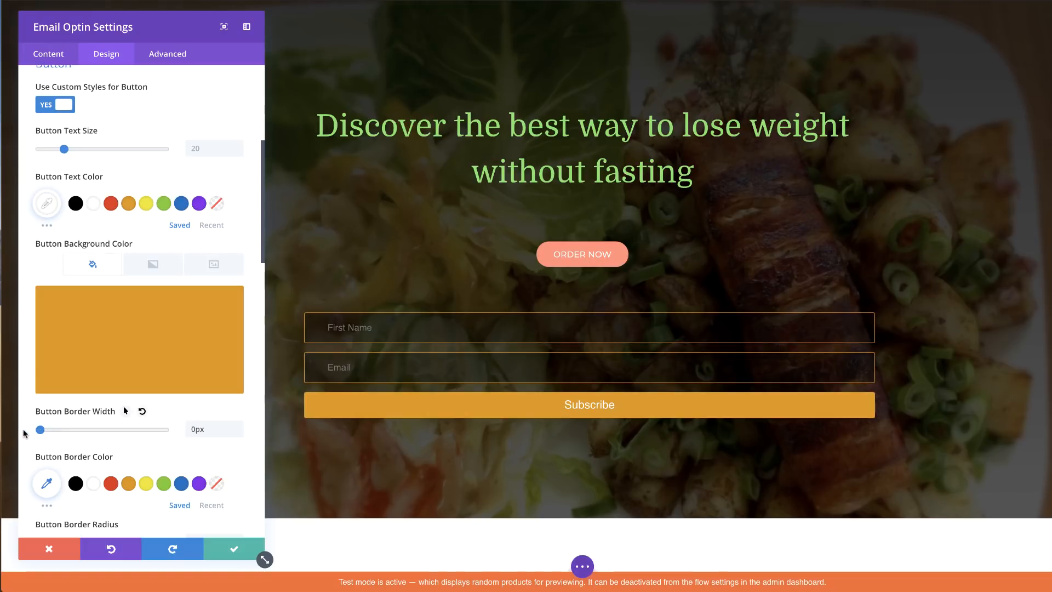
Step: Set the Subscribe button's font to Domine and its font style to all uppercase
scroll(99, 428, down, 5)
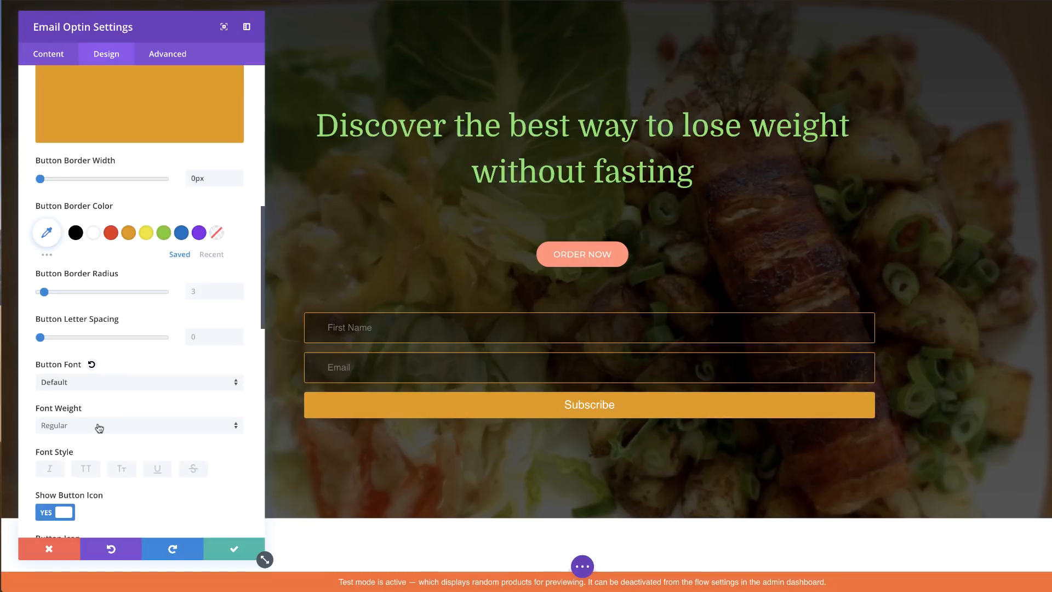
click(83, 384)
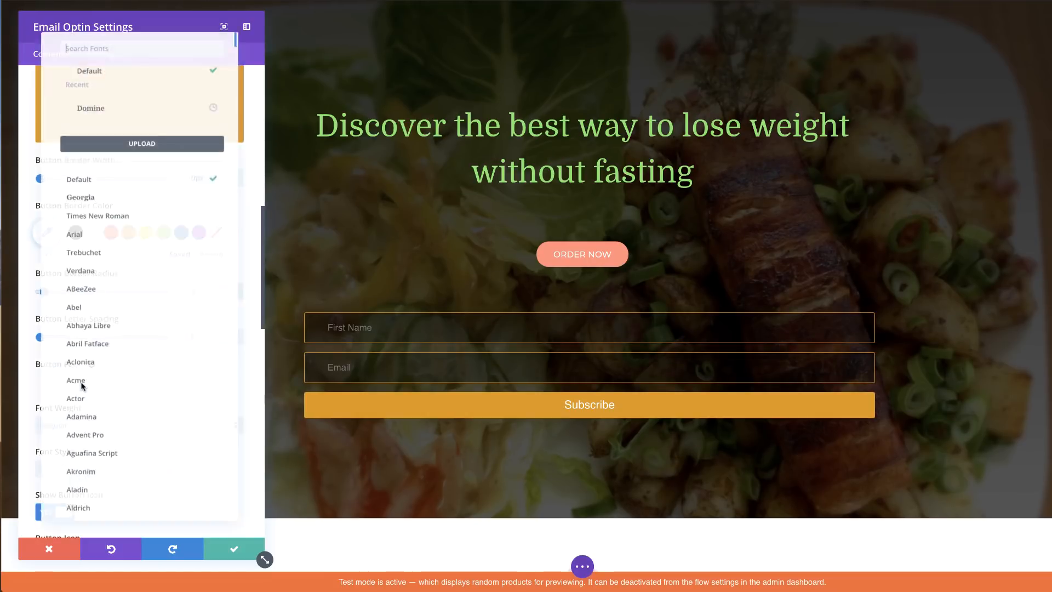
click(102, 105)
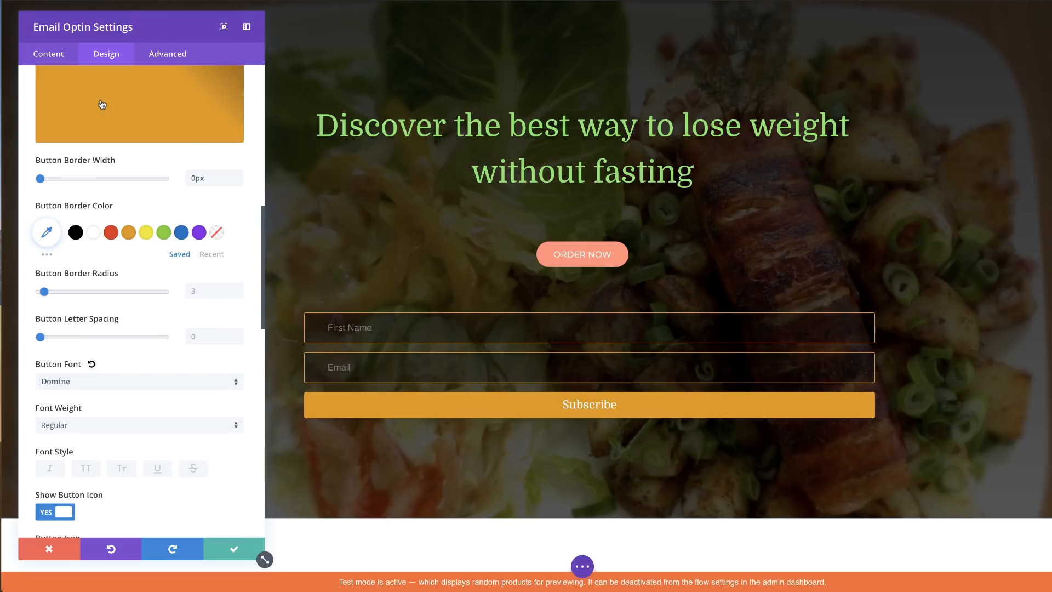
click(86, 470)
scroll(88, 485, down, 2)
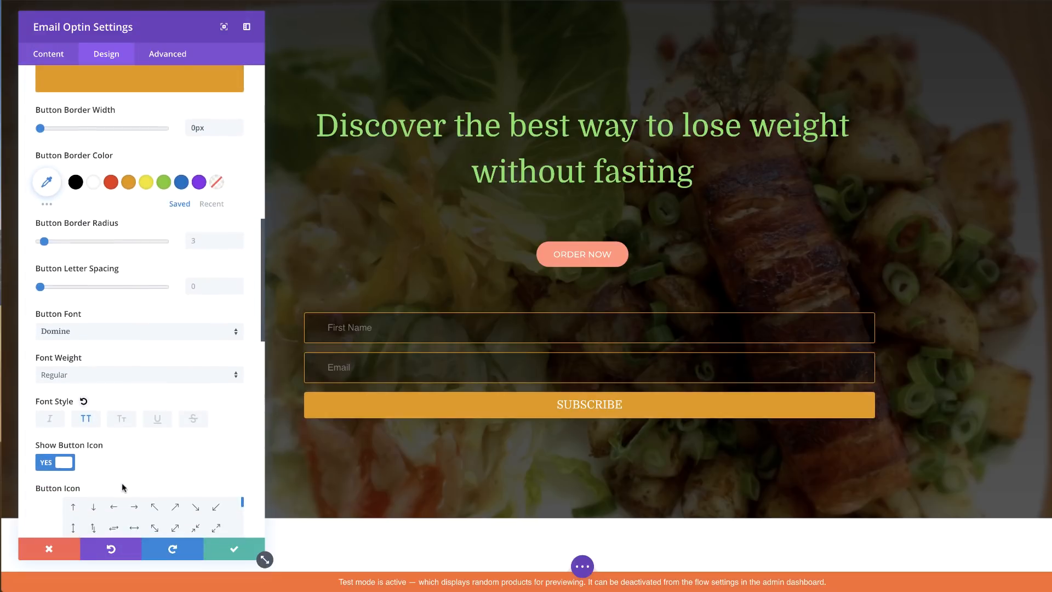
scroll(94, 484, down, 1)
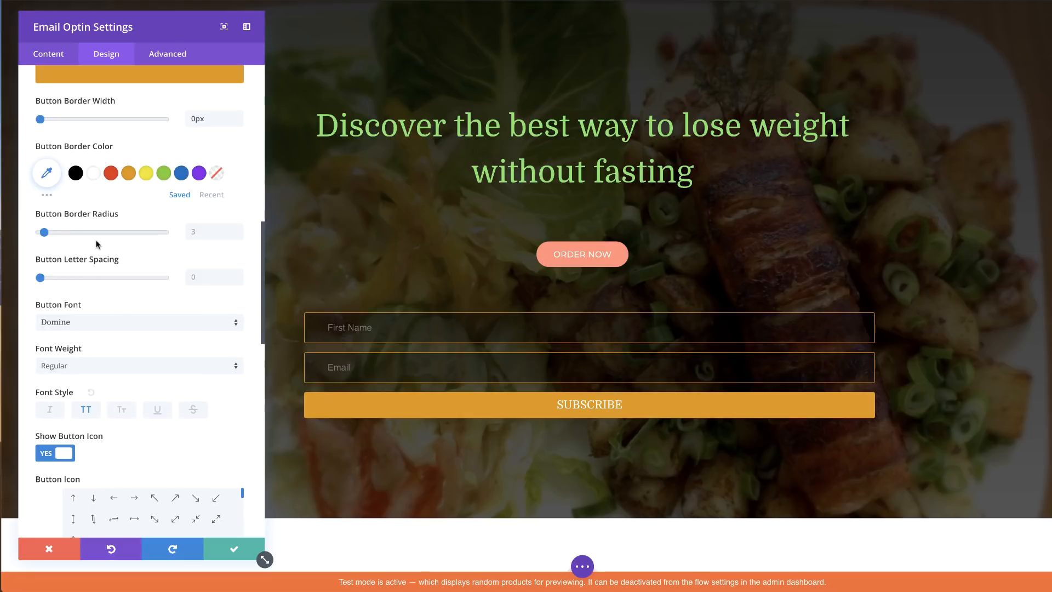
scroll(107, 263, up, 5)
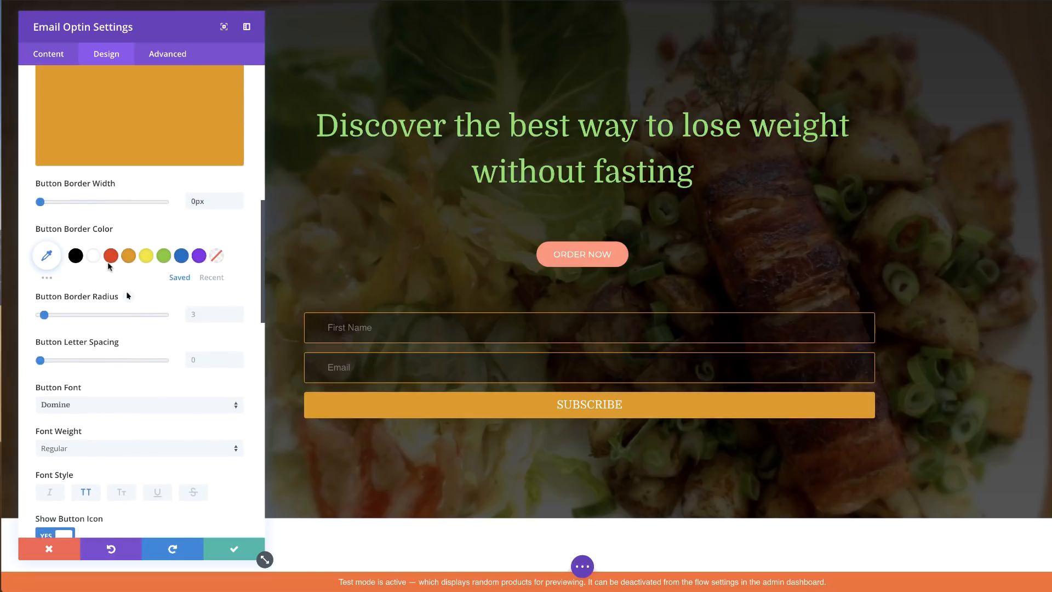
Step: Set the Subscribe button's text size to 24px
scroll(109, 266, up, 6)
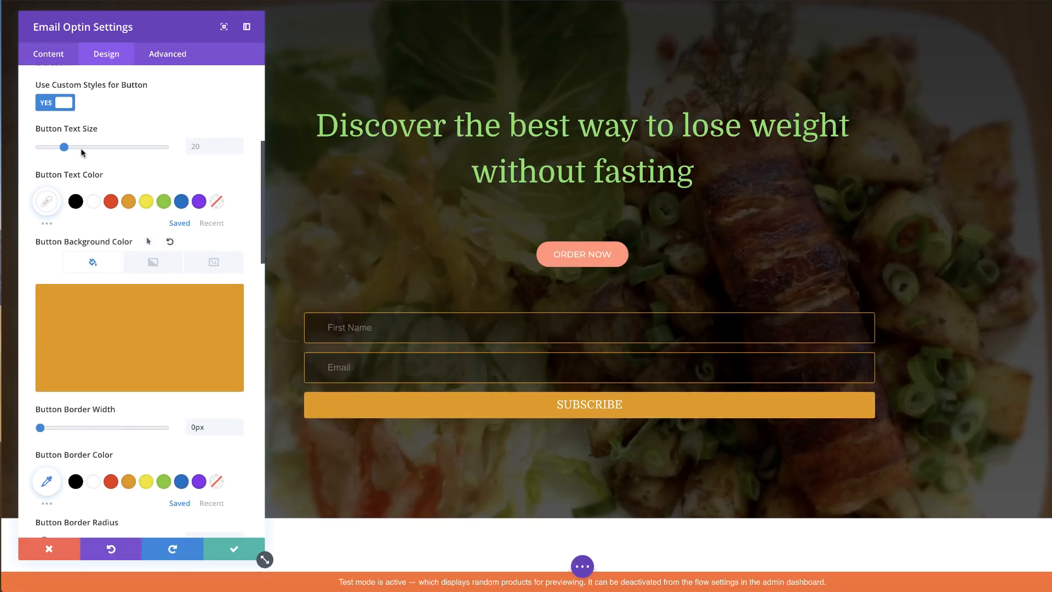
mouse_move(64, 147)
mouse_down()
mouse_move(80, 150)
mouse_move(69, 151)
mouse_up()
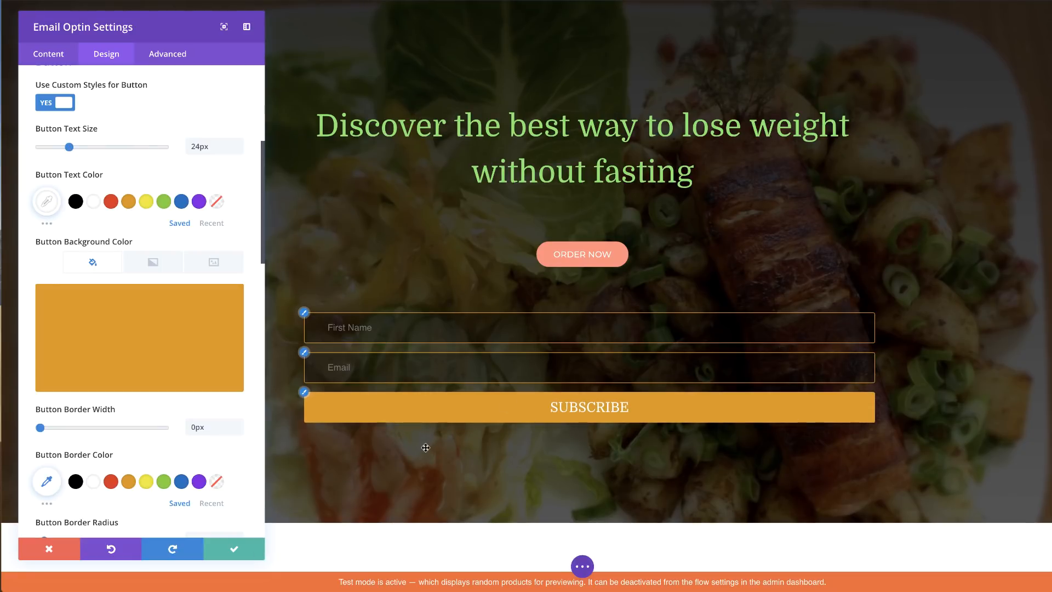
scroll(423, 441, down, 4)
scroll(254, 428, up, 6)
Step: Set the opt-in form's success action to redirect to a custom URL
click(49, 55)
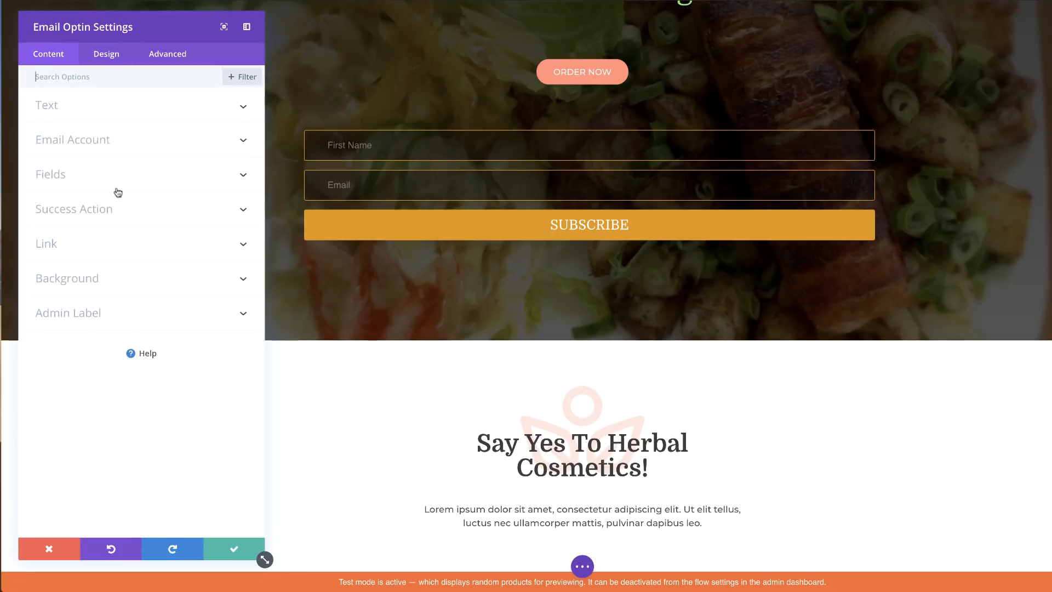
click(100, 210)
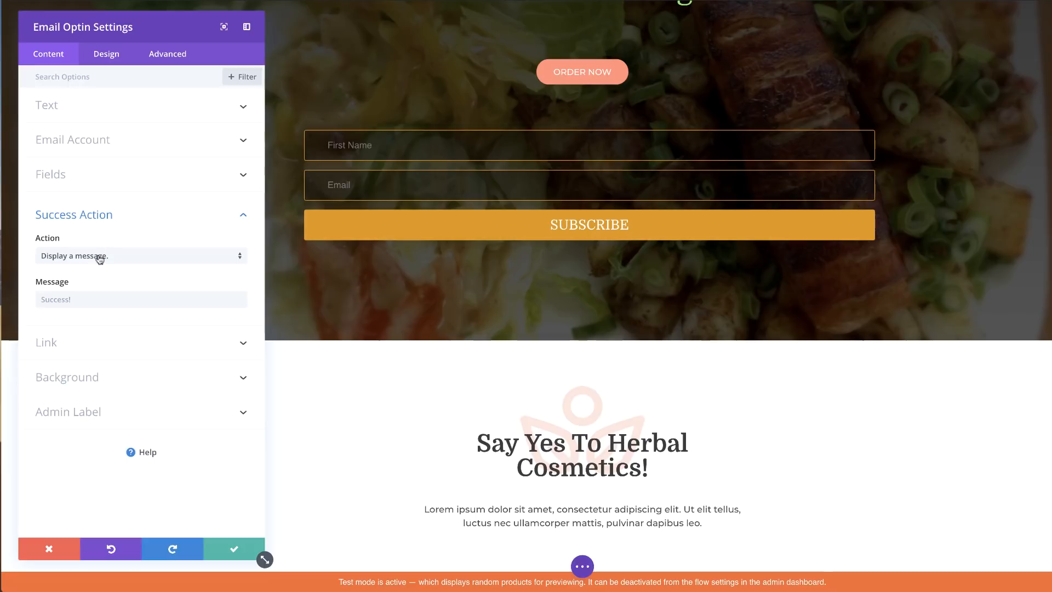
click(147, 259)
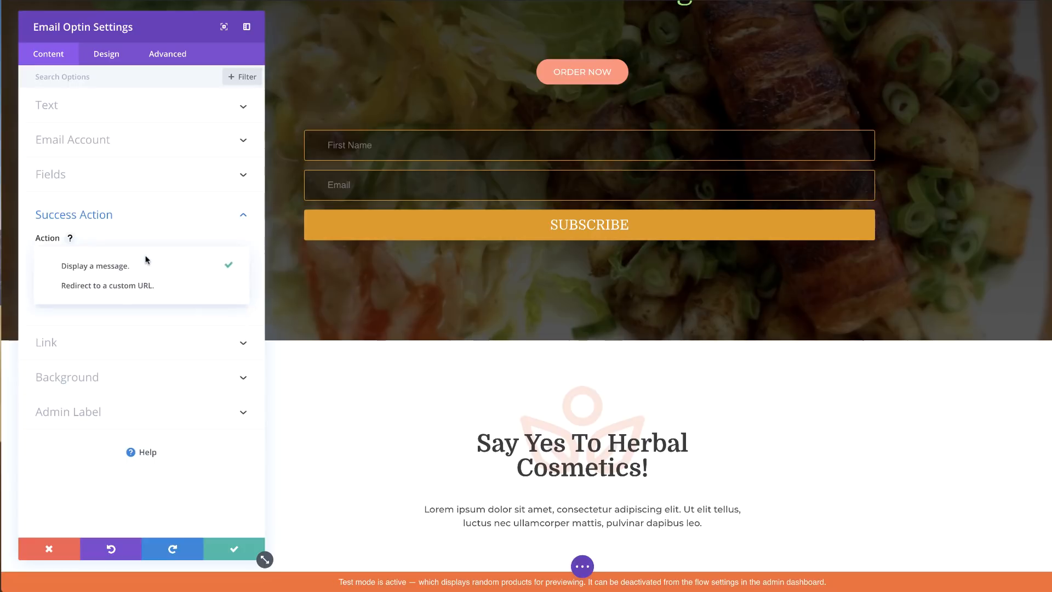
click(168, 286)
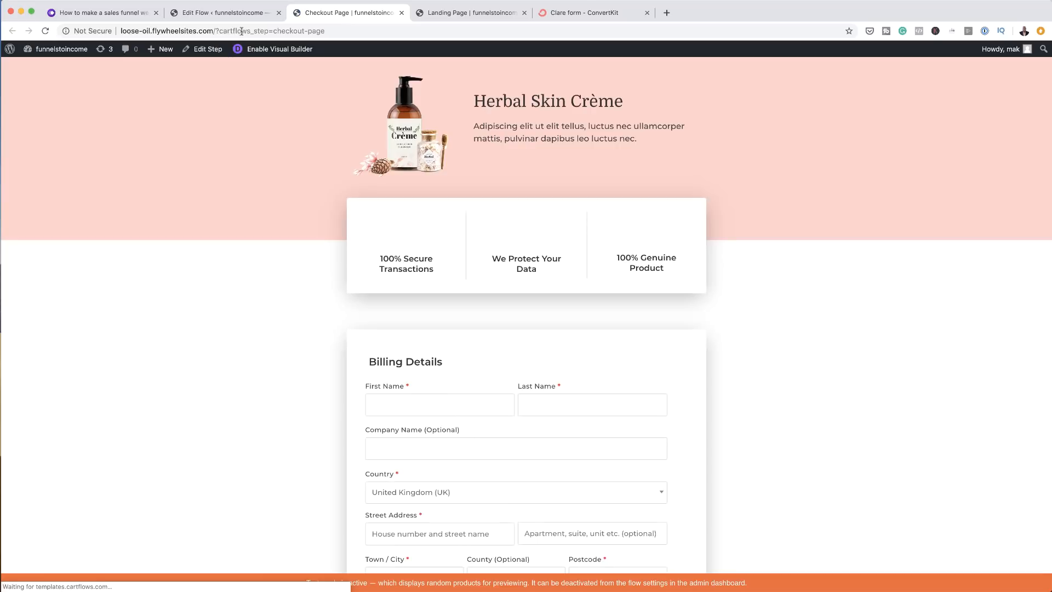
Step: Copy the checkout page's address ending in ?cartflows_step=checkout-page into the form's redirect URL and include Name in the redirect query
click(349, 30)
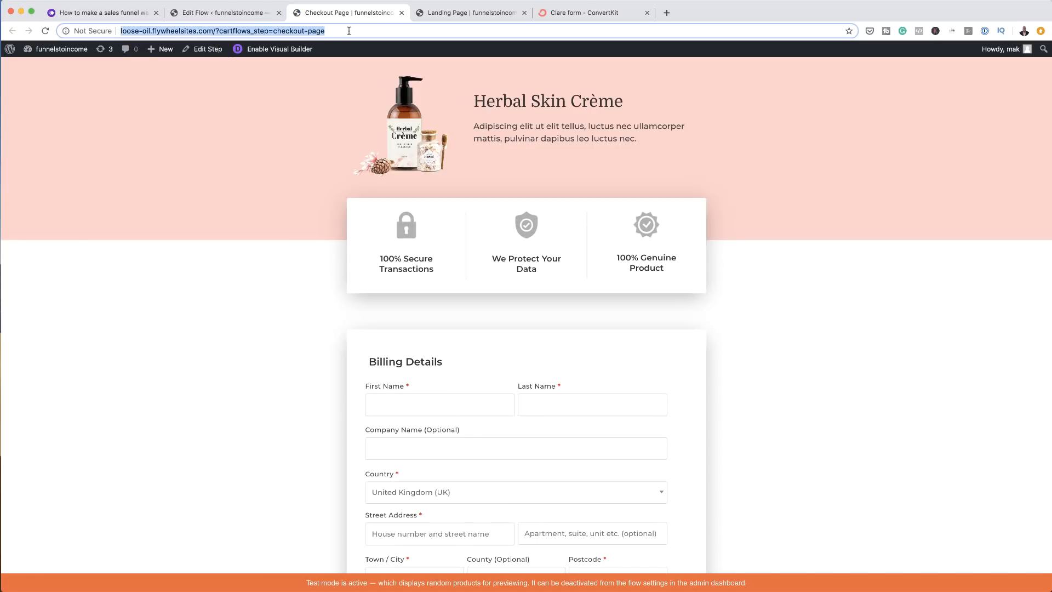
click(245, 14)
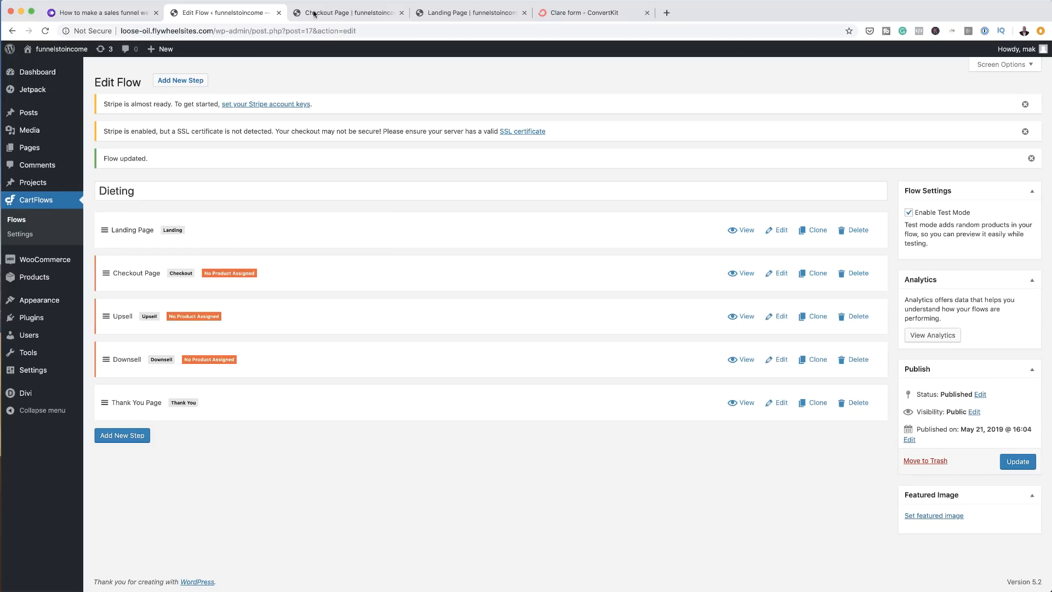
click(449, 14)
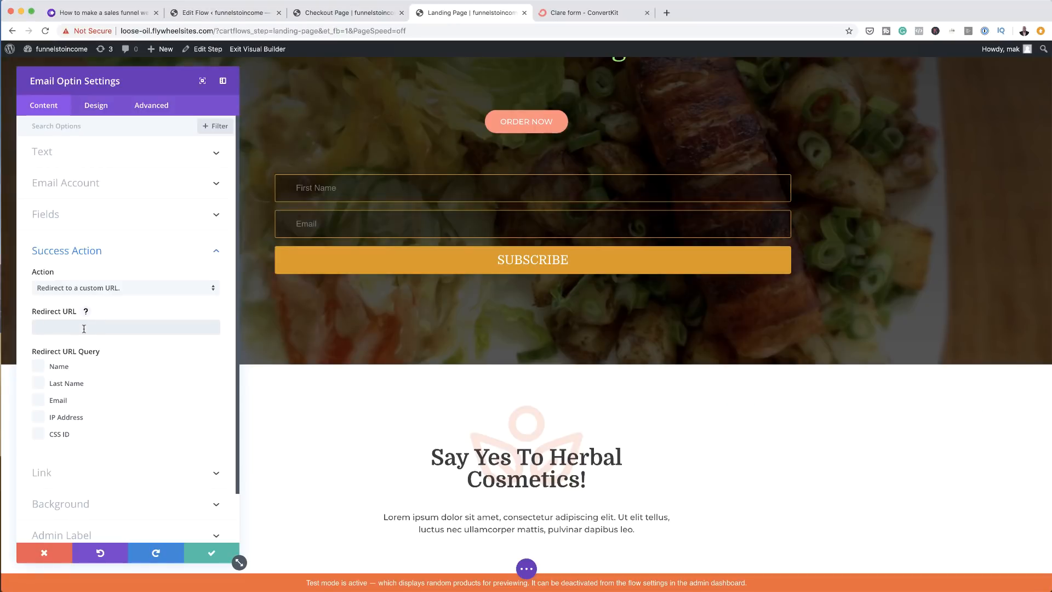
key(super+v)
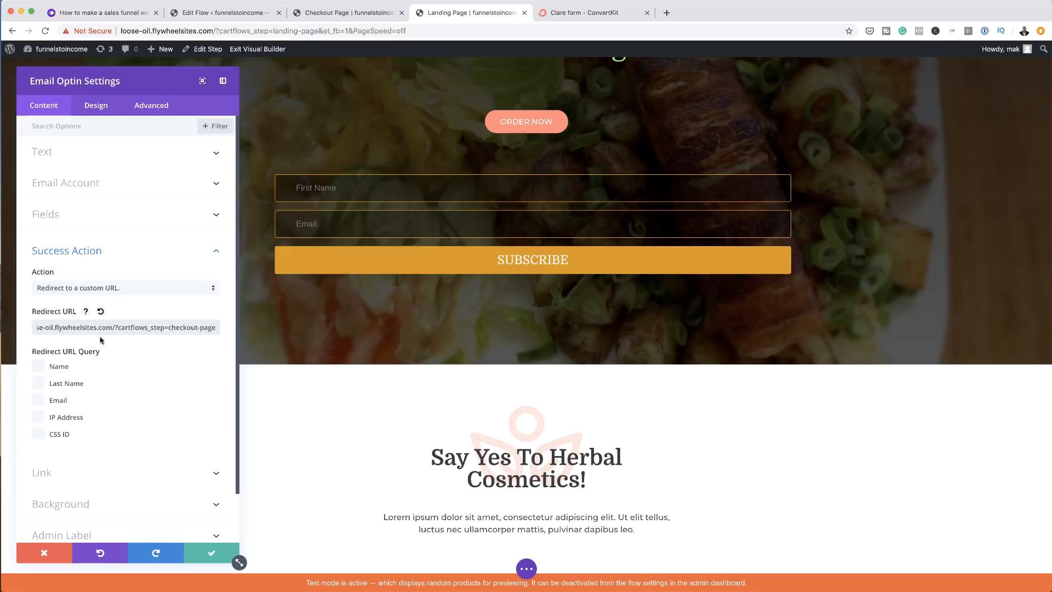
click(181, 371)
scroll(155, 370, down, 1)
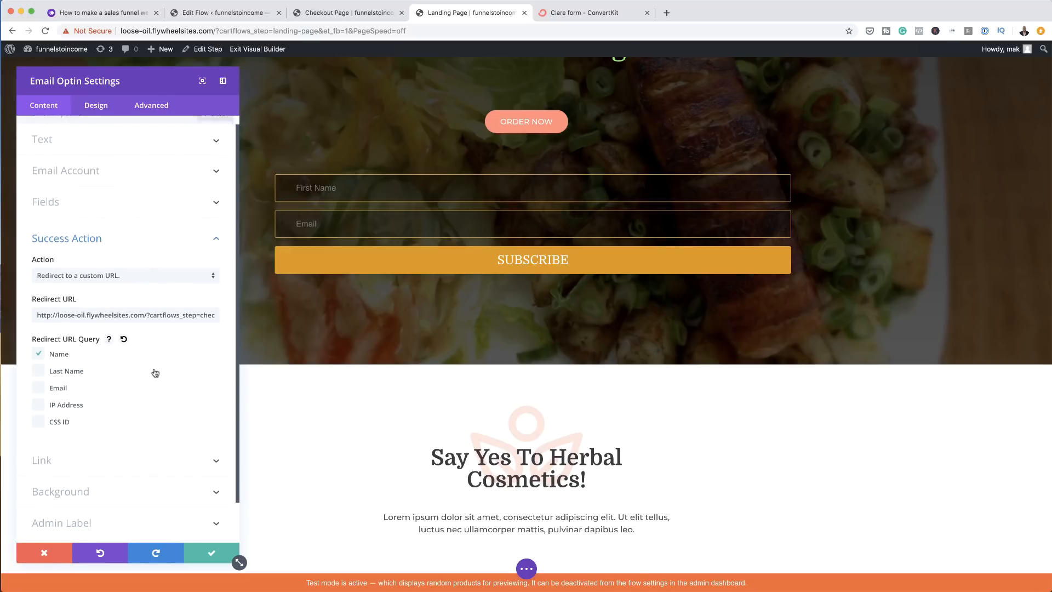
Step: Choose ConvertKit as the opt-in form's email service provider and start adding a new account
scroll(155, 369, up, 1)
click(96, 188)
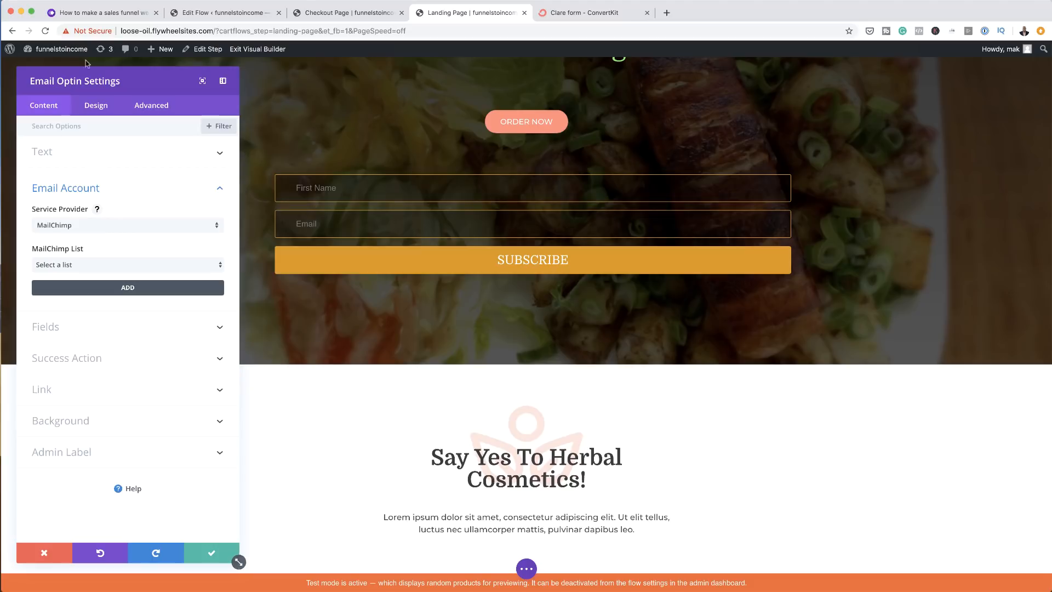
click(106, 15)
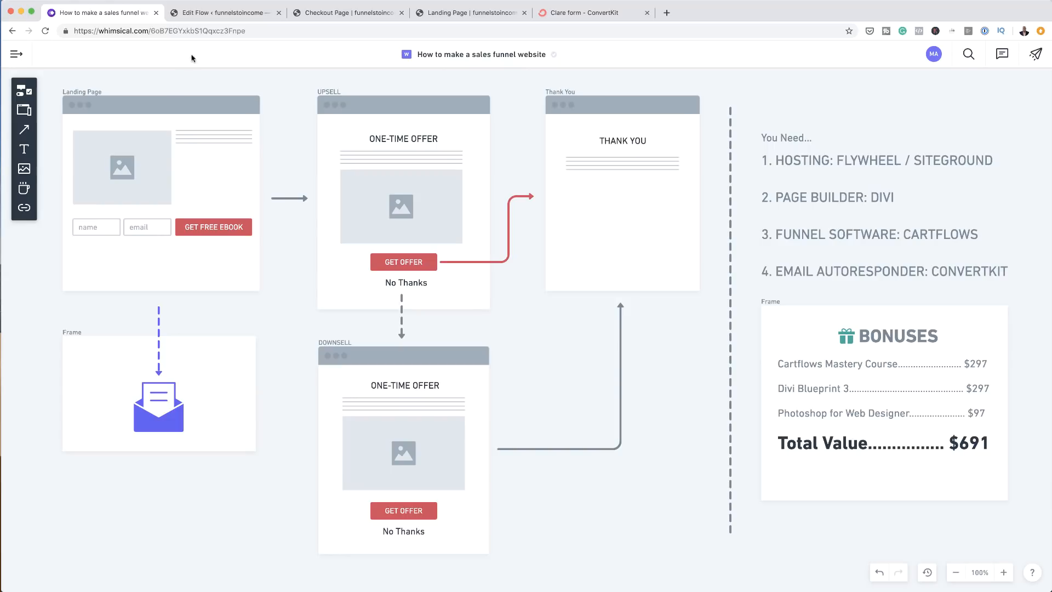
click(202, 15)
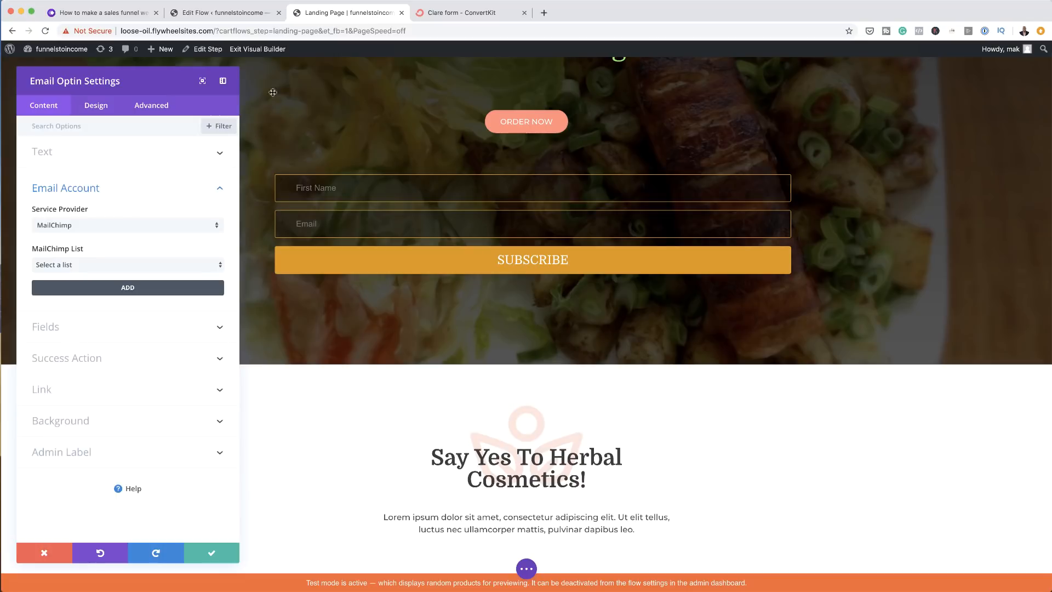
click(89, 229)
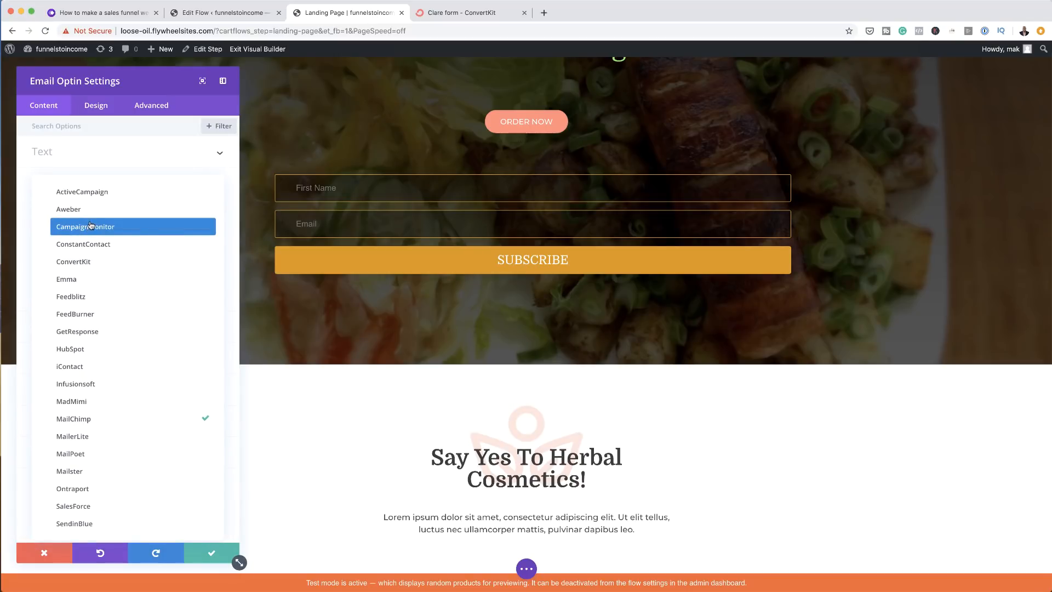
click(76, 262)
click(130, 288)
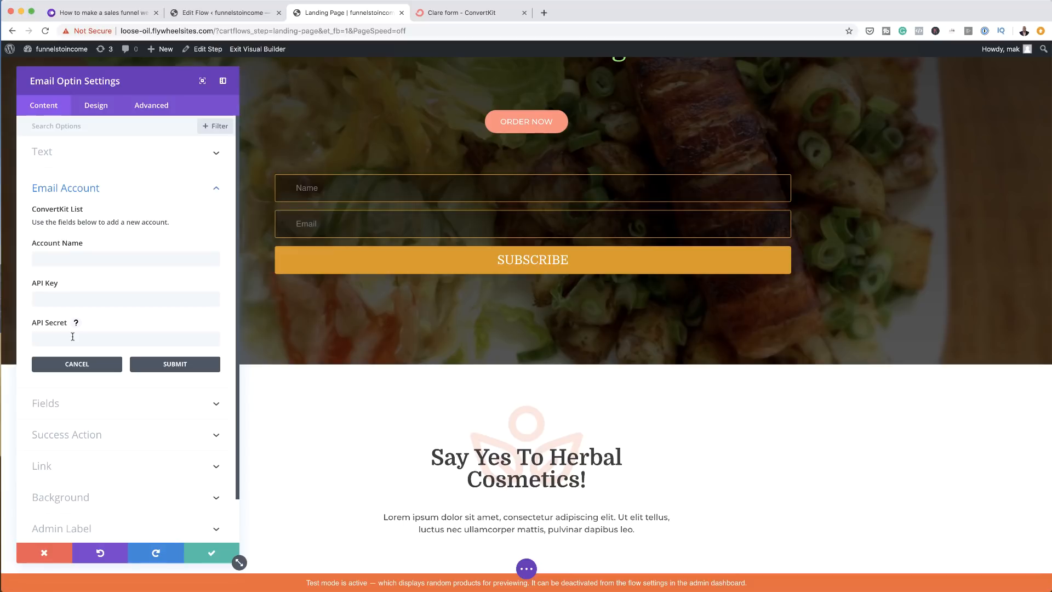
Step: Add the ConvertKit account under the name Dieting, using the API key and API secret from ConvertKit's account settings
click(483, 14)
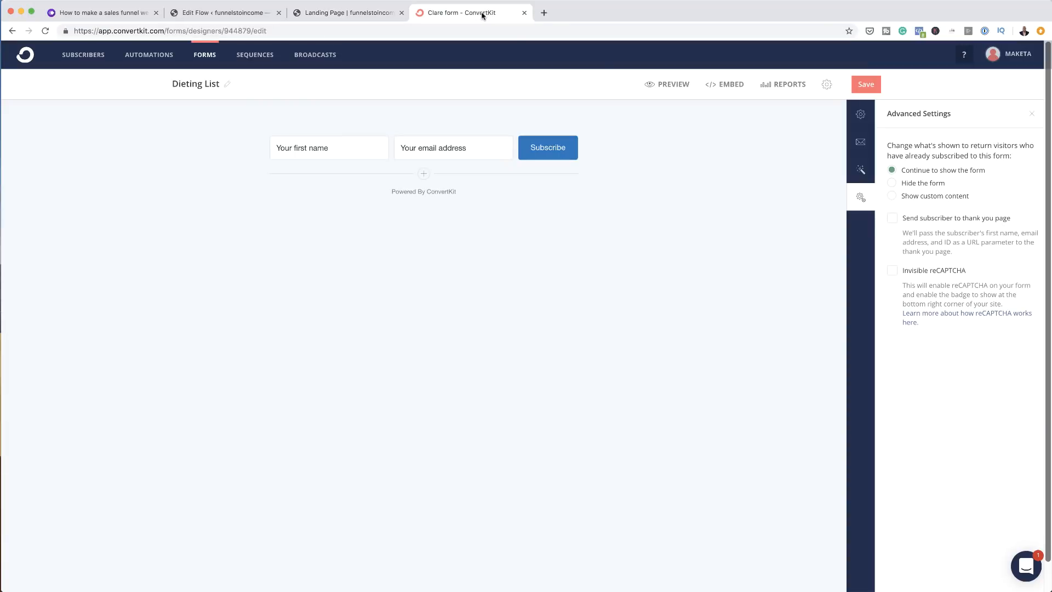
click(1023, 56)
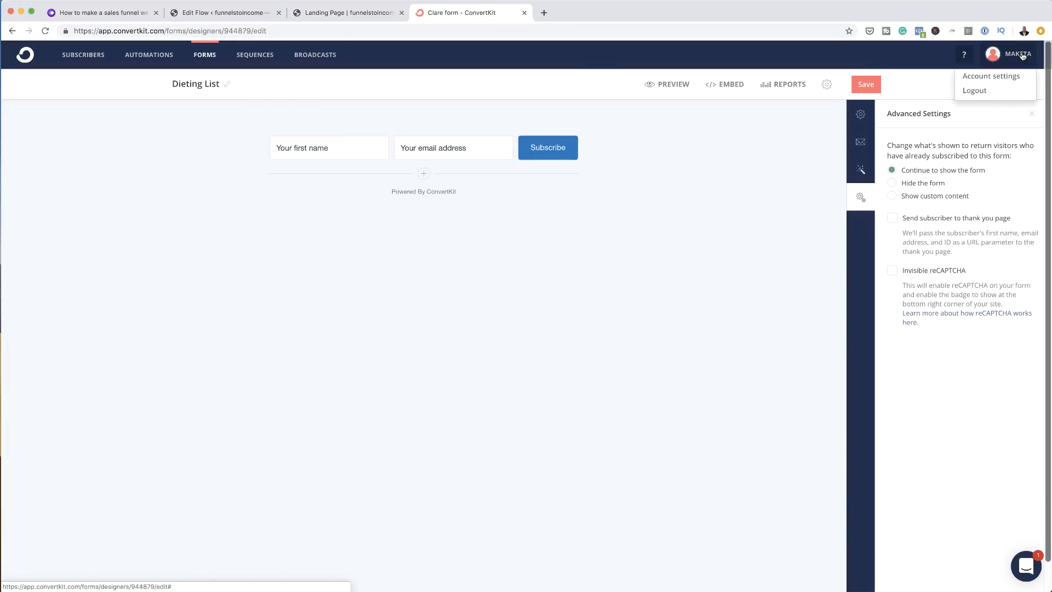
click(994, 80)
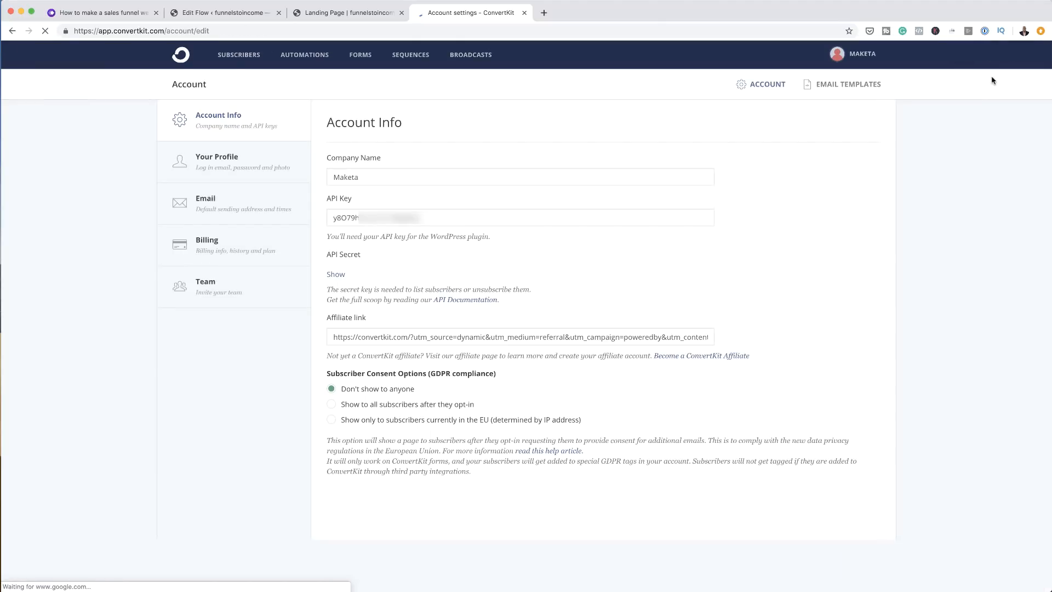
click(438, 218)
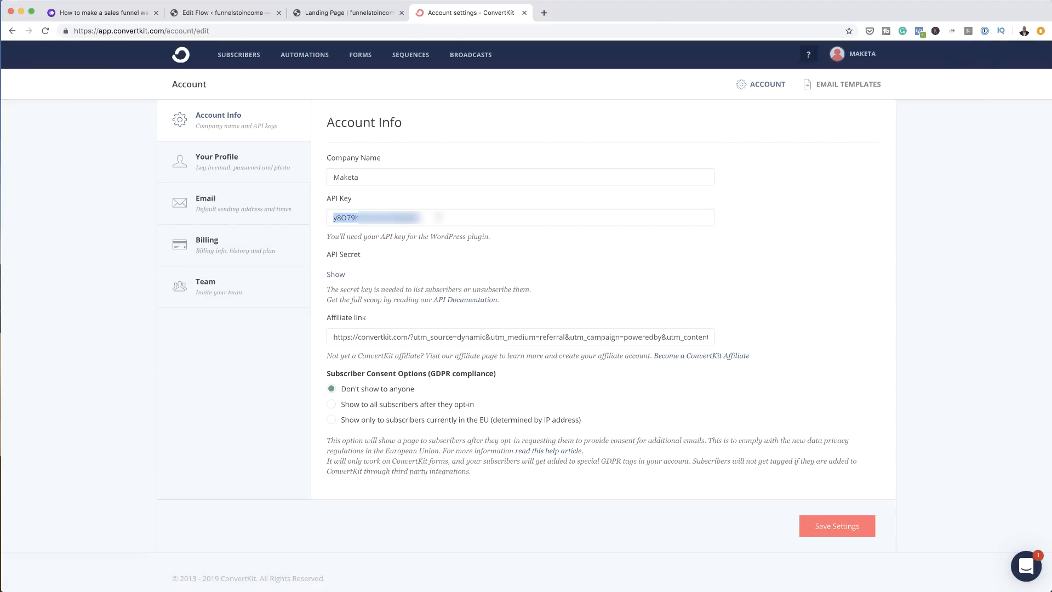
click(334, 274)
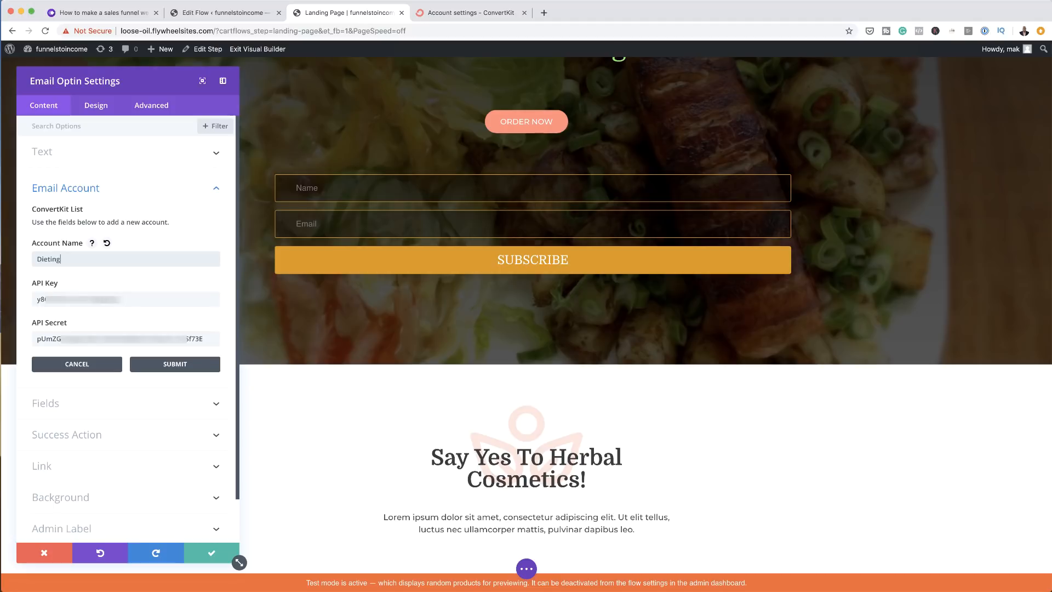
click(179, 364)
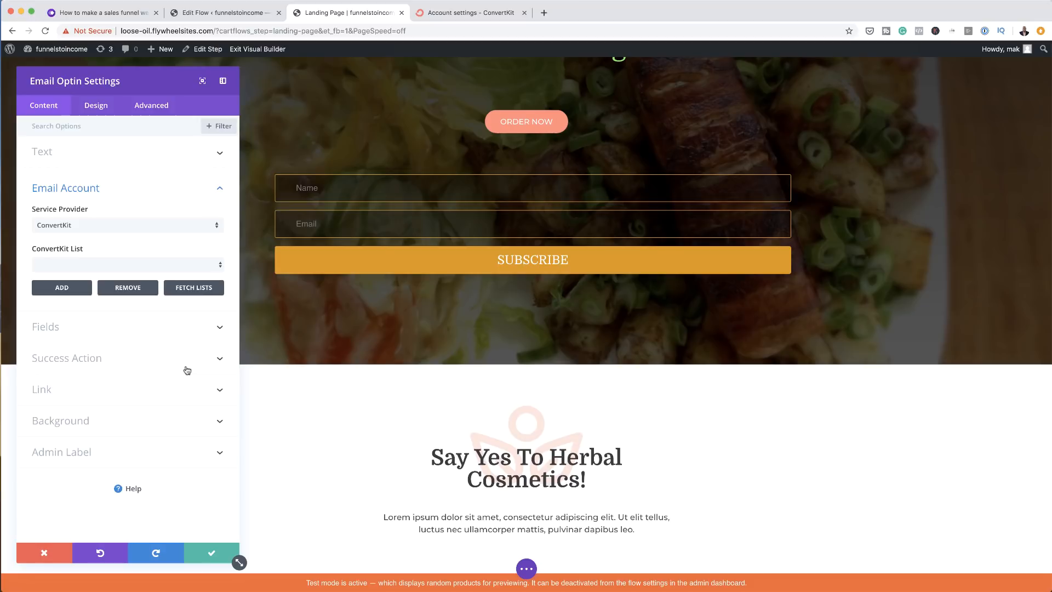
Step: Select Dieting List as the ConvertKit list and check it against the forms in ConvertKit
click(159, 265)
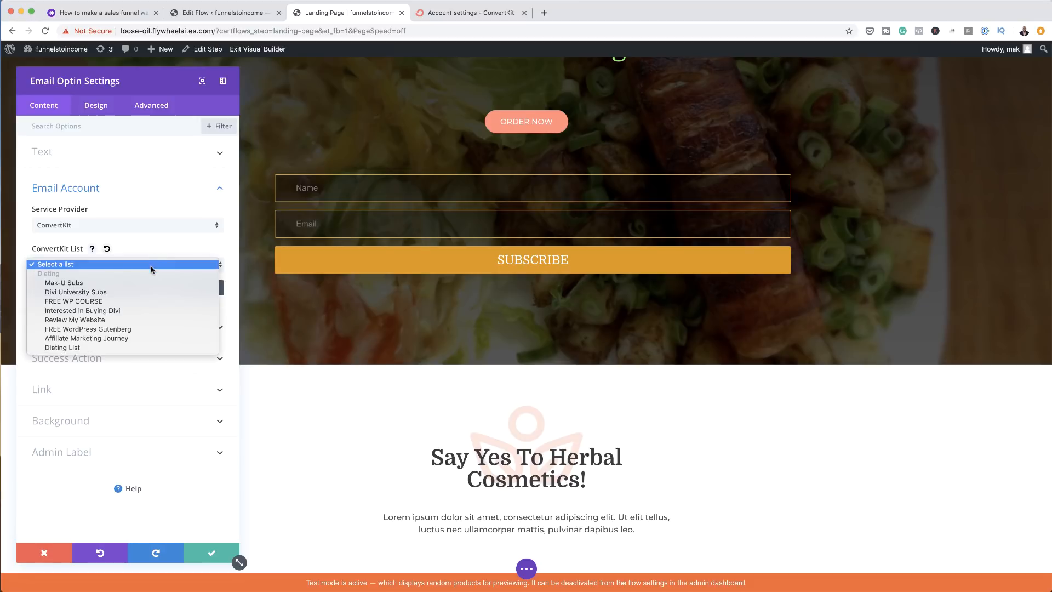
click(62, 348)
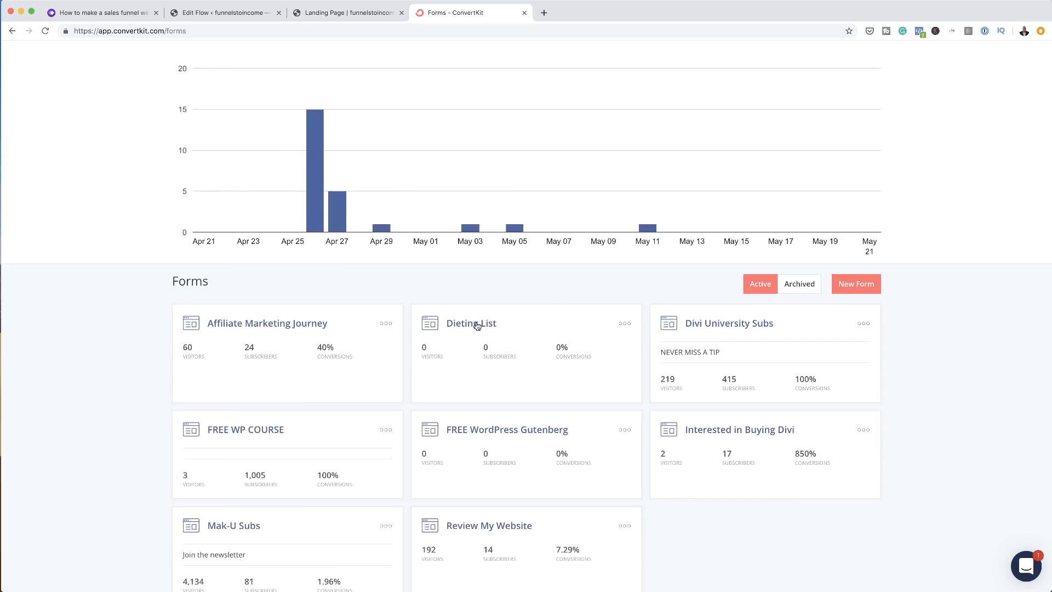
click(337, 15)
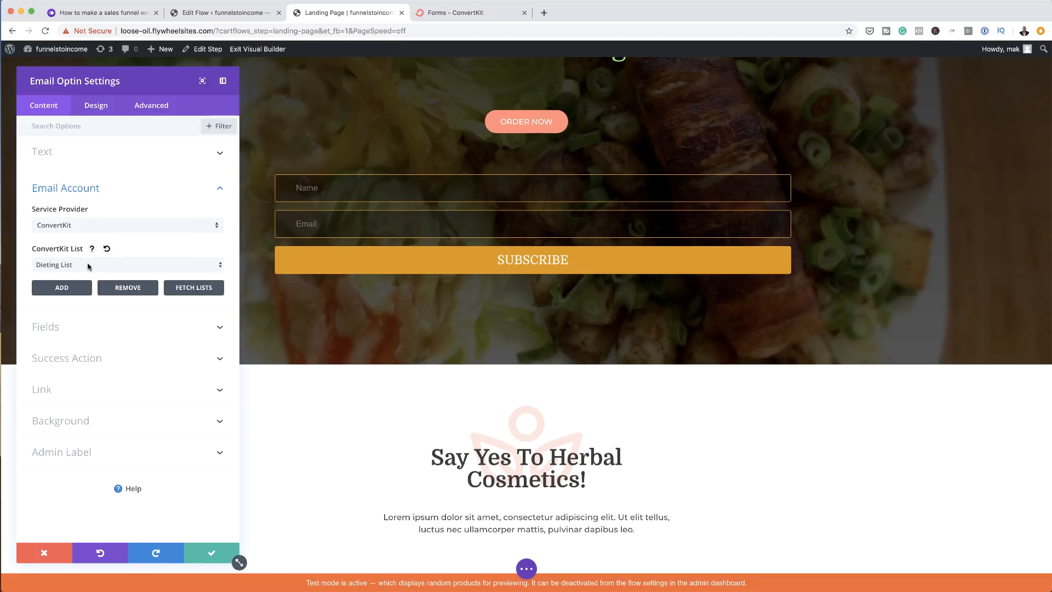
Step: Review the success action's redirect settings and save the email opt-in settings
click(49, 286)
click(91, 359)
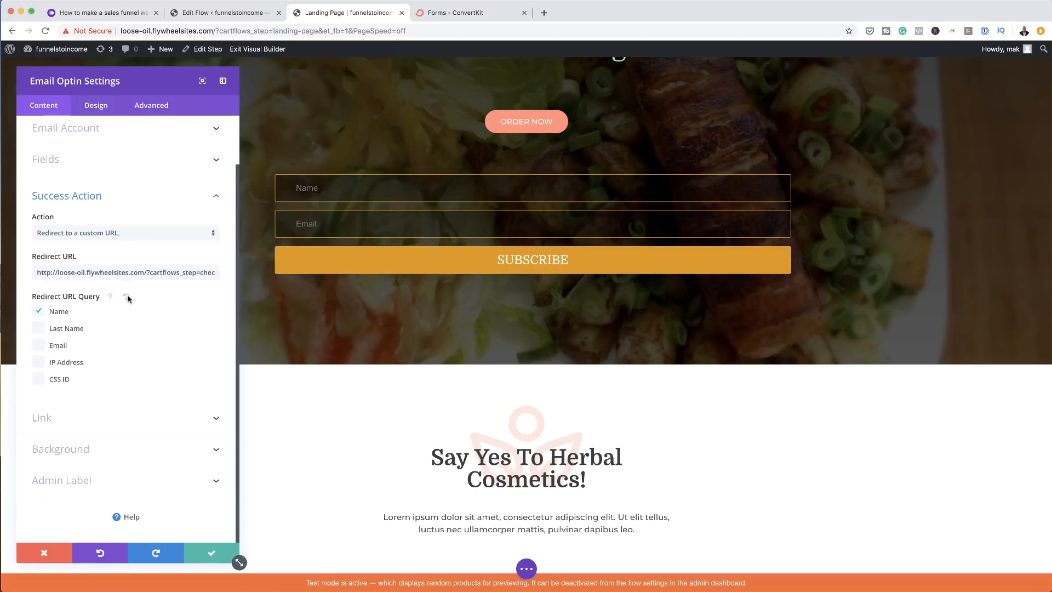
click(470, 15)
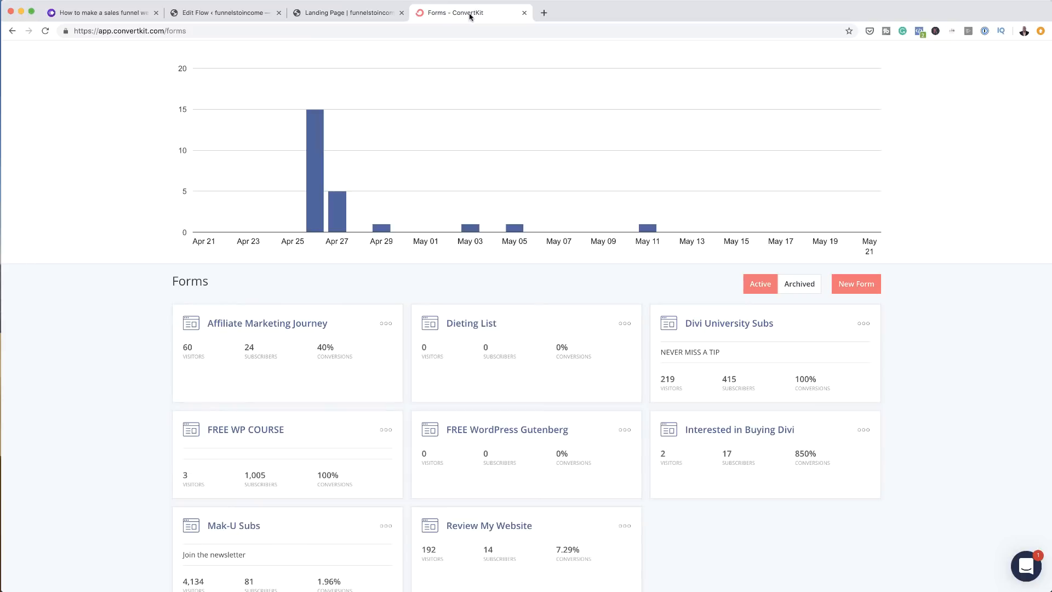
click(341, 16)
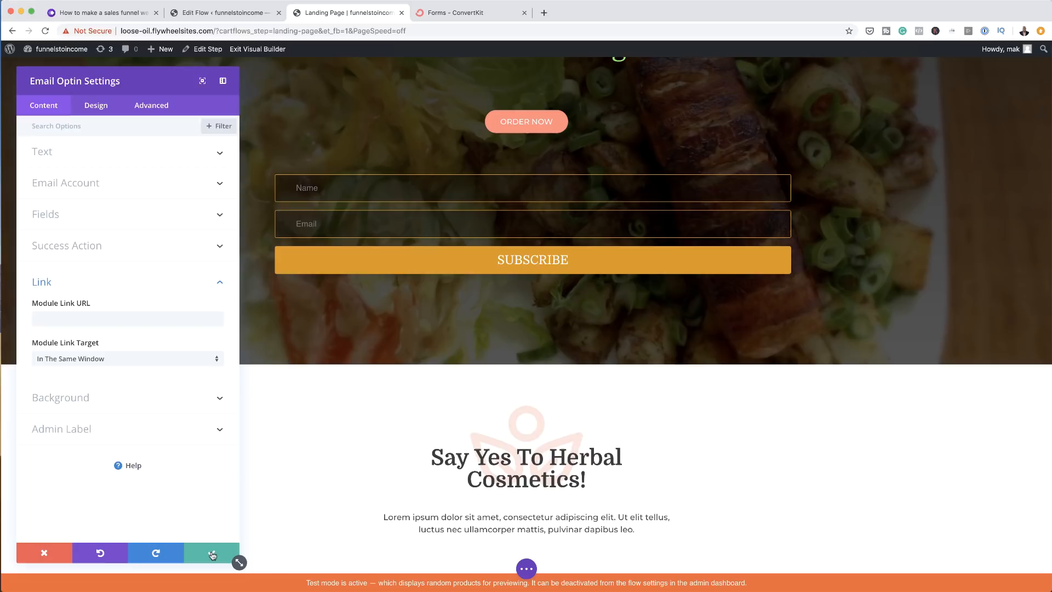
click(212, 553)
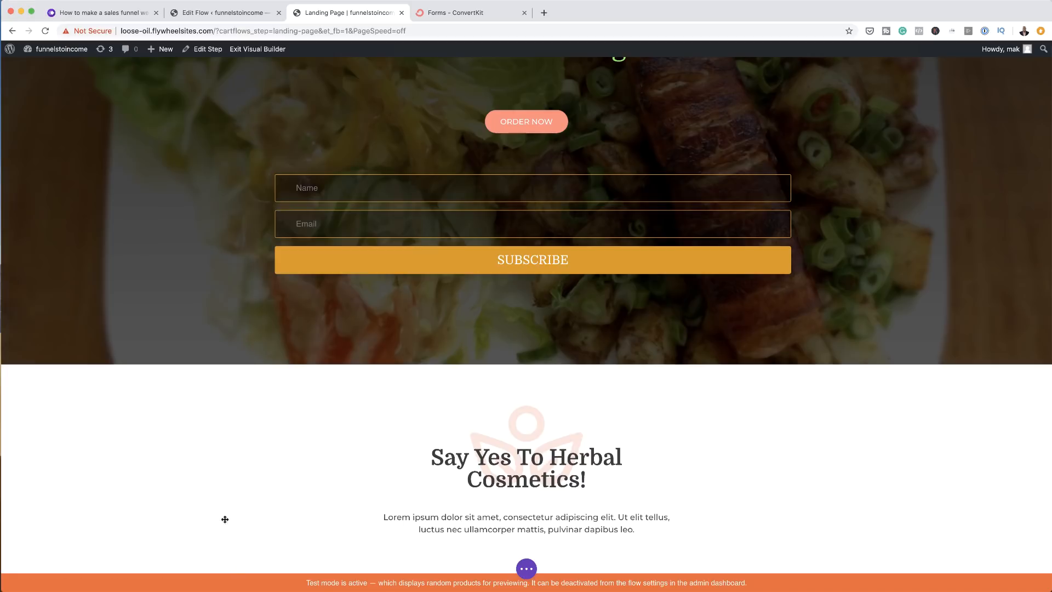
Step: Delete the ORDER NOW button and reduce the gap between the heading and the opt-in form
scroll(490, 197, up, 3)
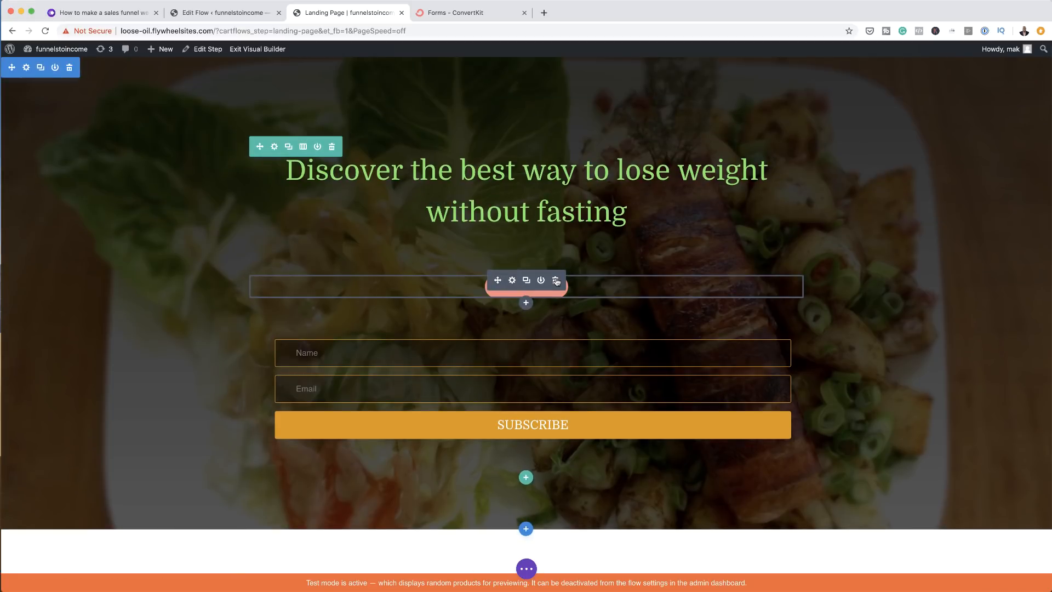
click(556, 281)
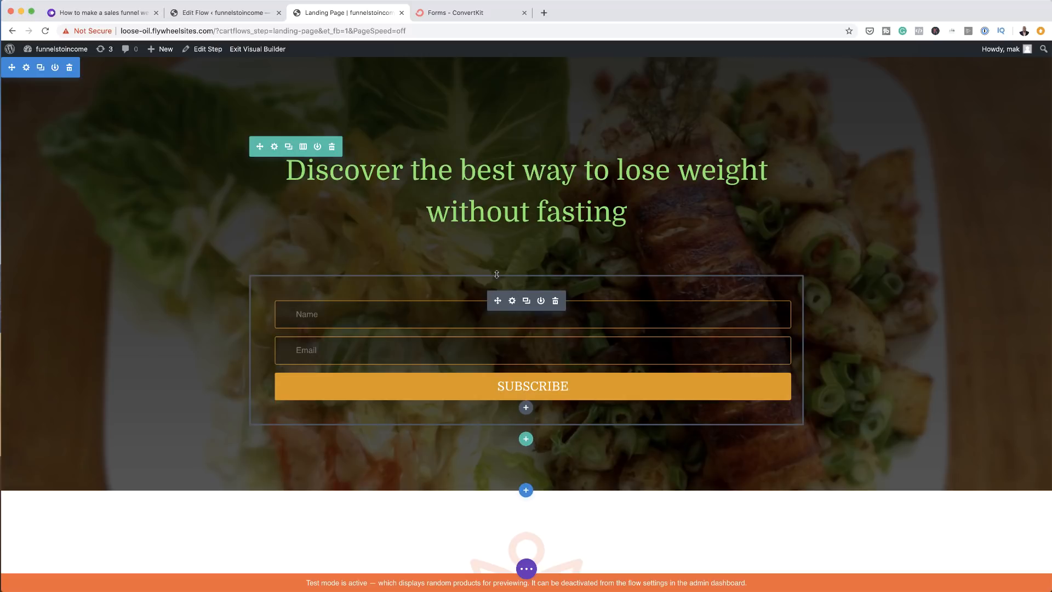
drag(497, 272, 501, 233)
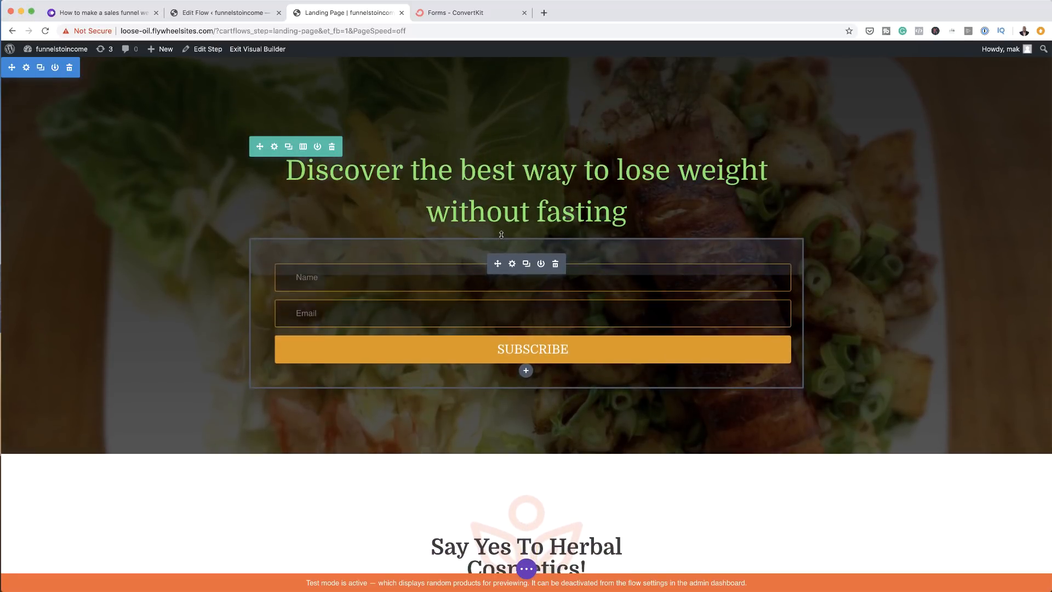
Step: Set the email opt-in form's width to 80%, align the module to the centre and save its settings
click(513, 264)
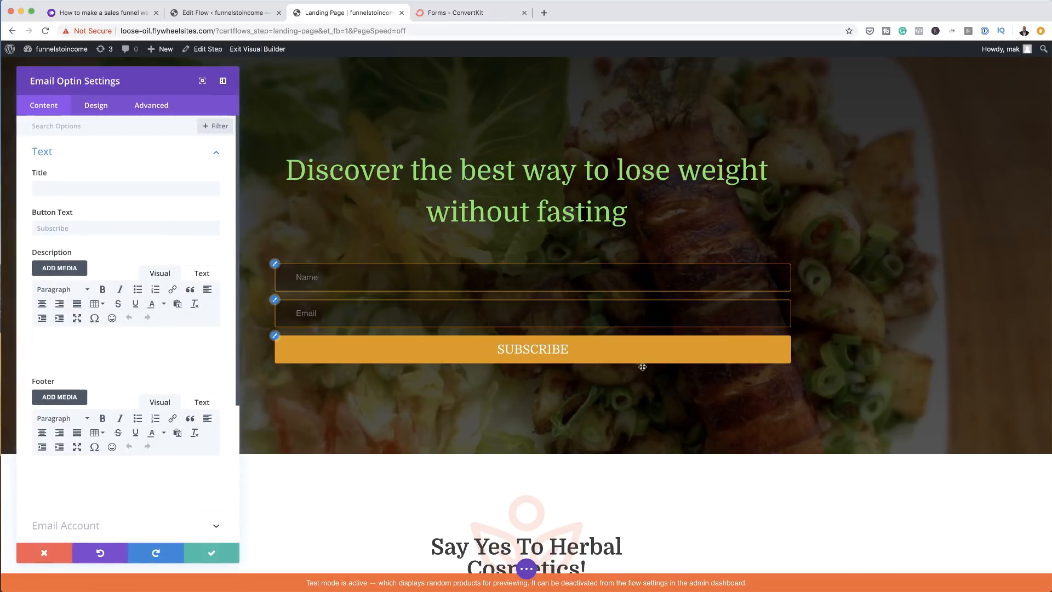
click(96, 108)
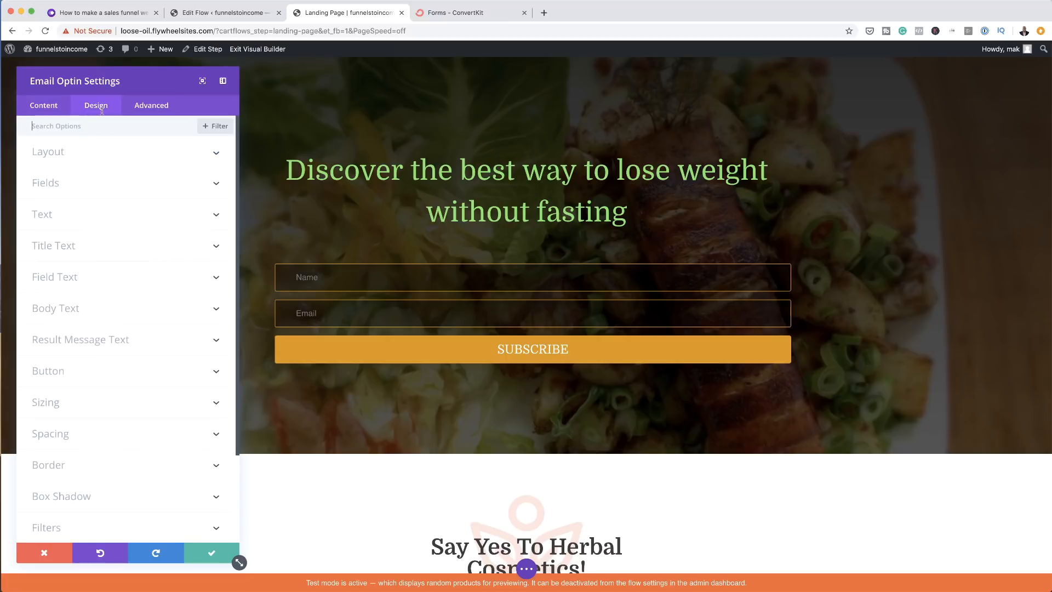
click(60, 403)
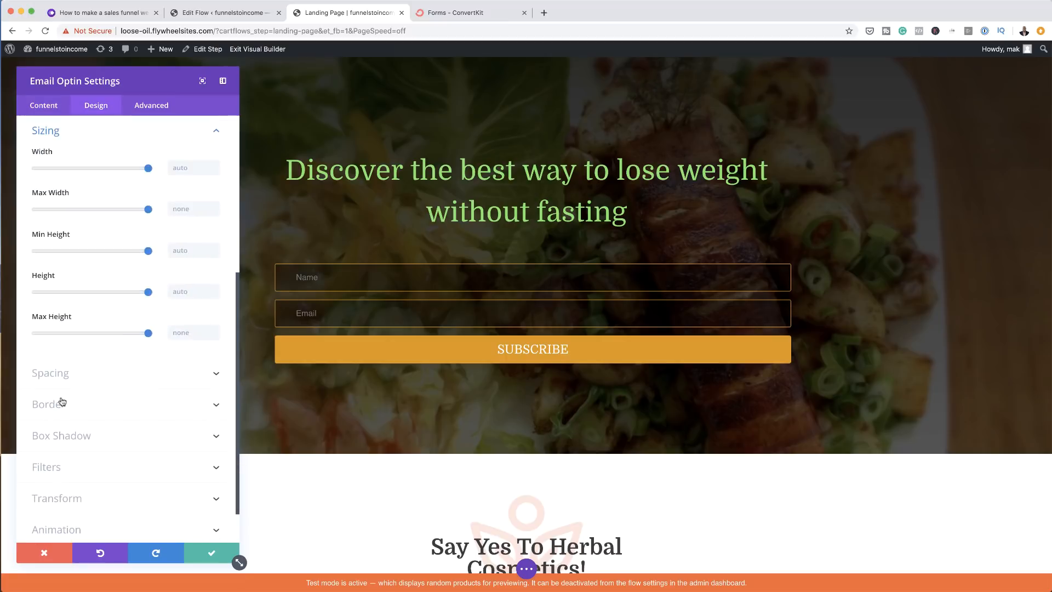
drag(146, 169, 126, 173)
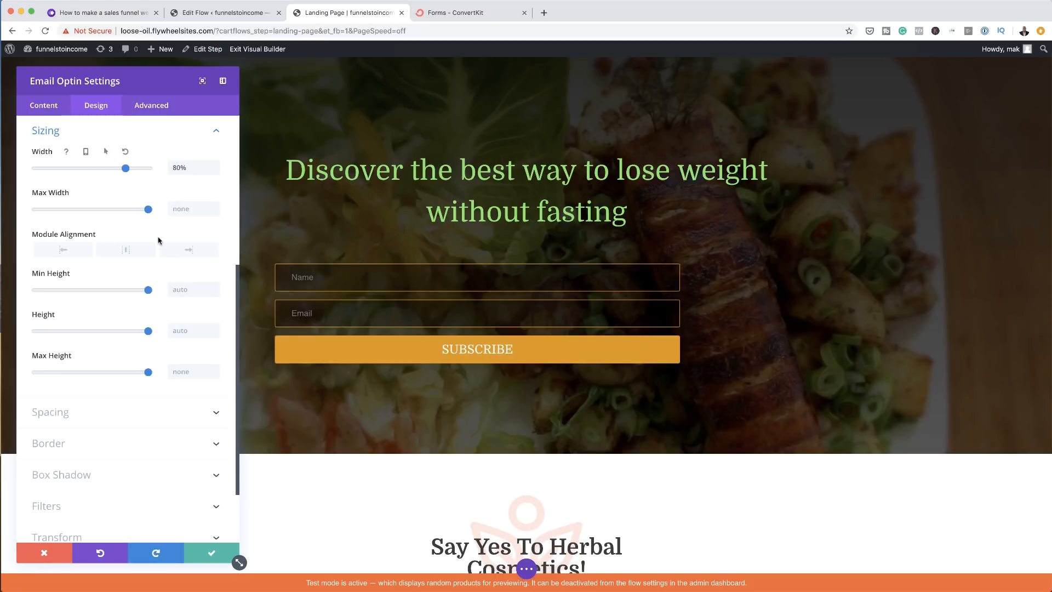
click(126, 251)
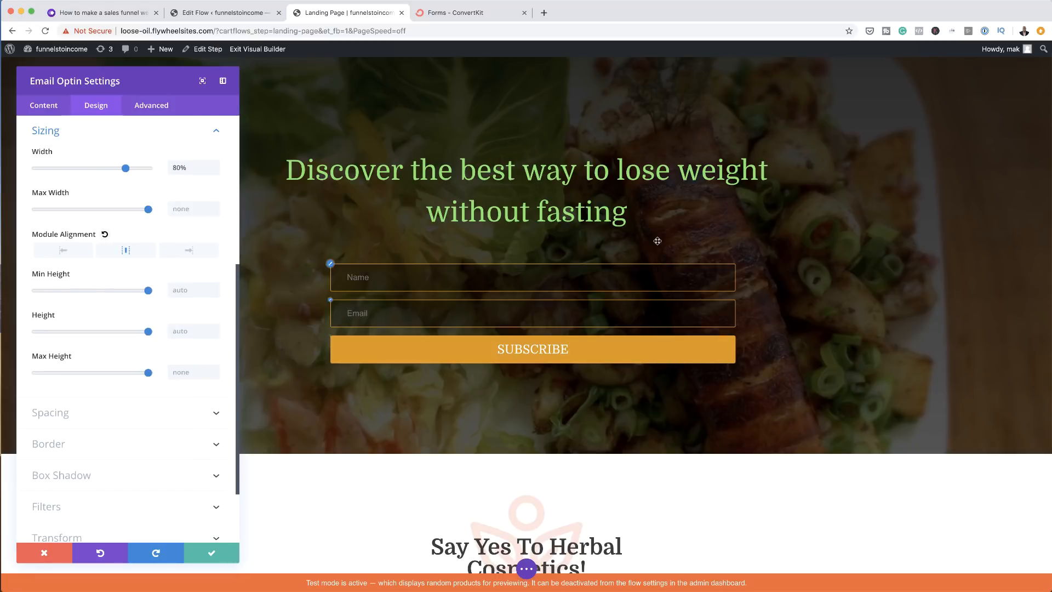
click(211, 555)
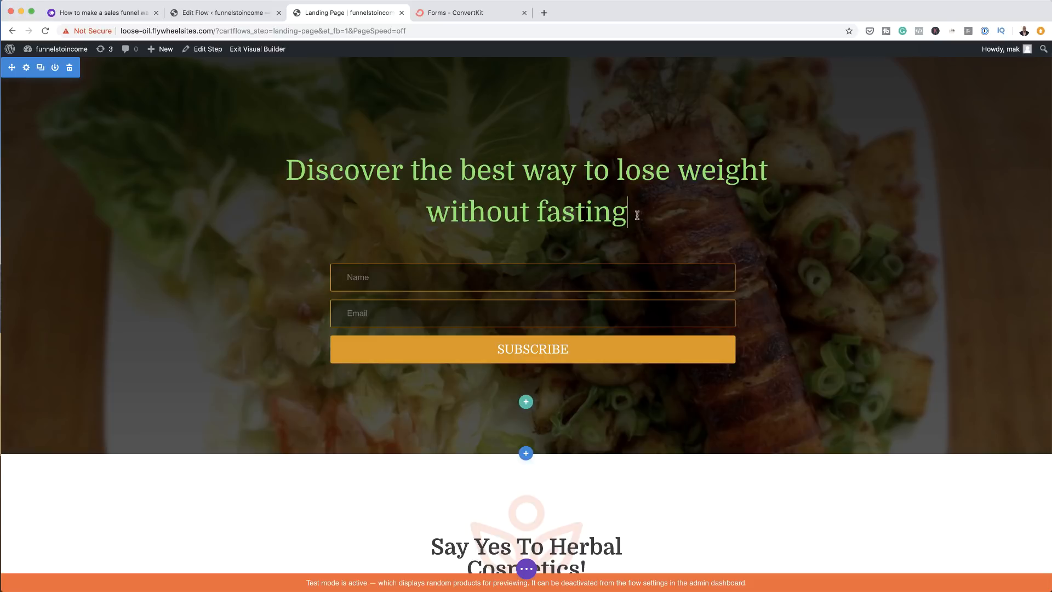
Step: Extend the landing page heading with the text ". Download the FREE PDF Below."
text(. Down)
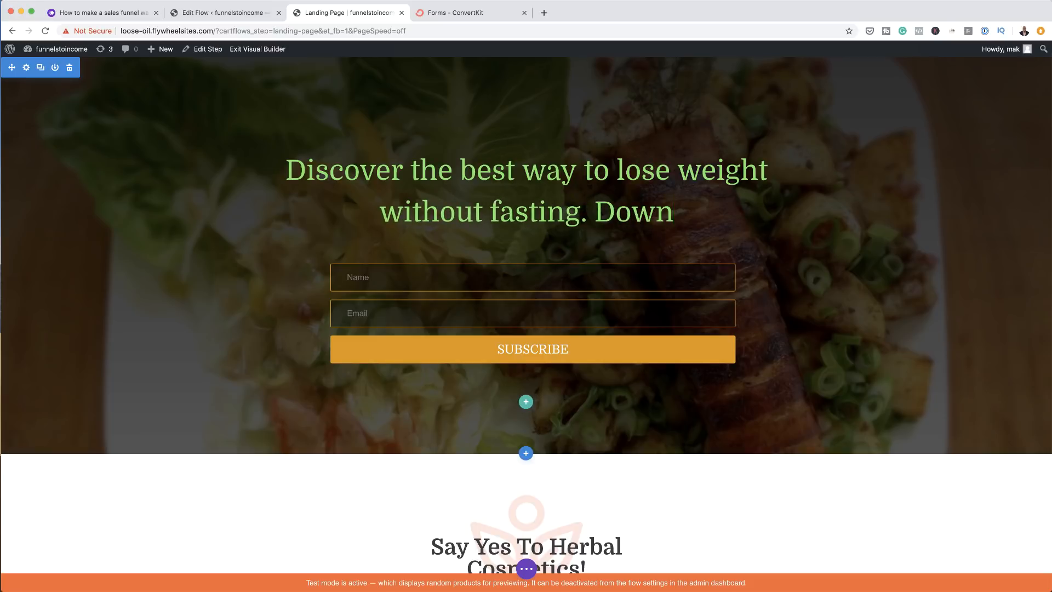
text(load the FREE PDF Below)
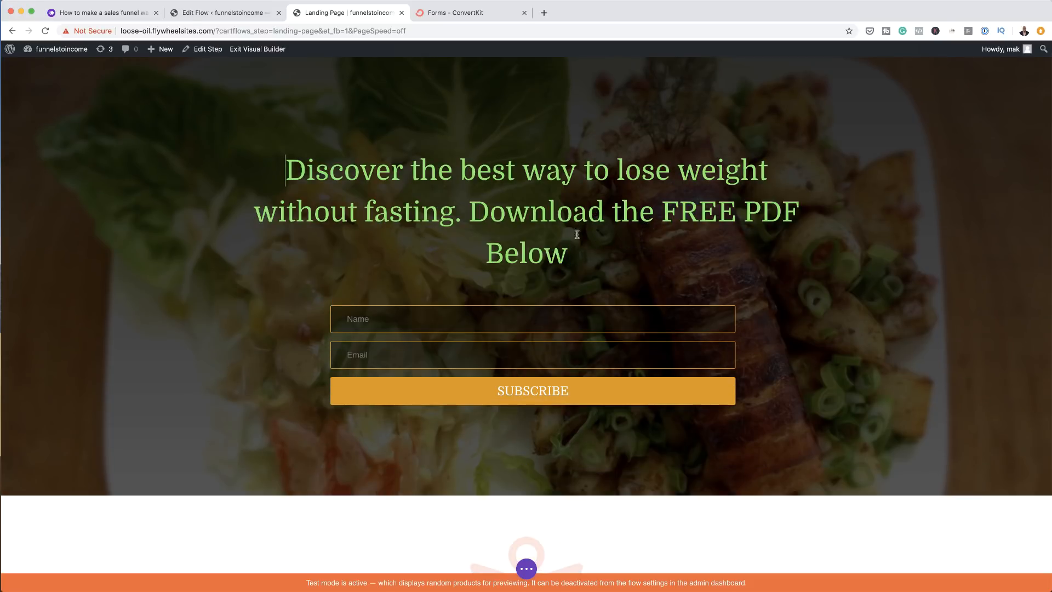
click(573, 257)
text(.)
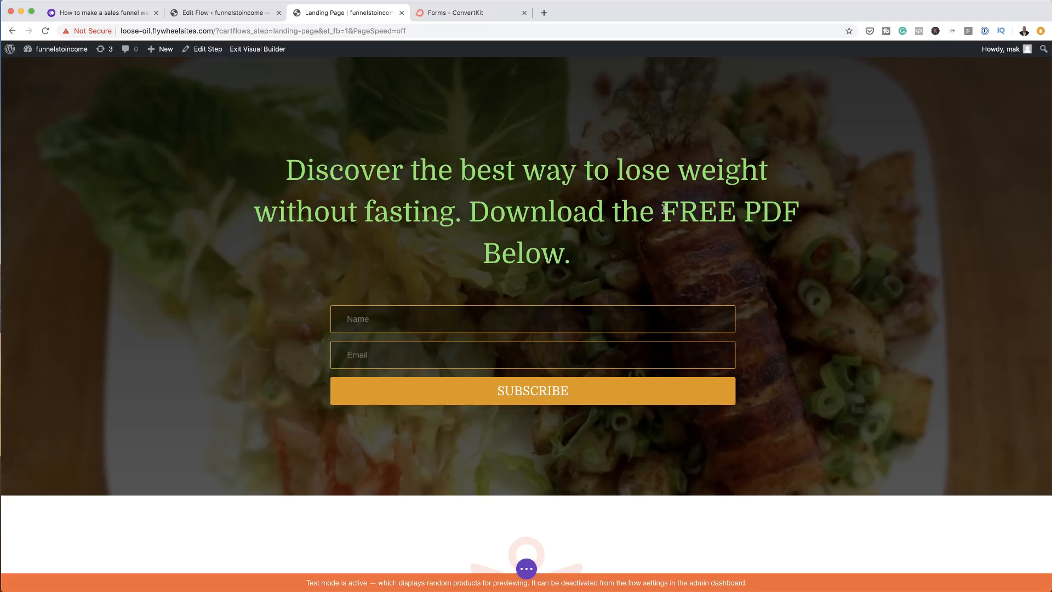
Step: Make the words "Download the FREE PDF" in the heading italic and bold
drag(476, 212, 623, 206)
click(478, 213)
drag(473, 212, 800, 214)
click(735, 186)
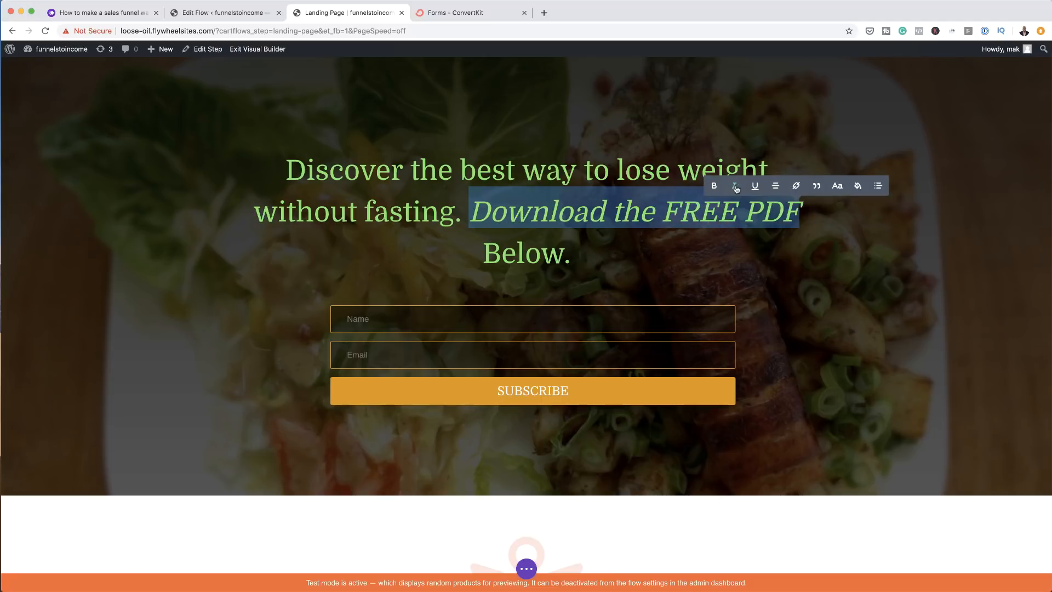
click(714, 187)
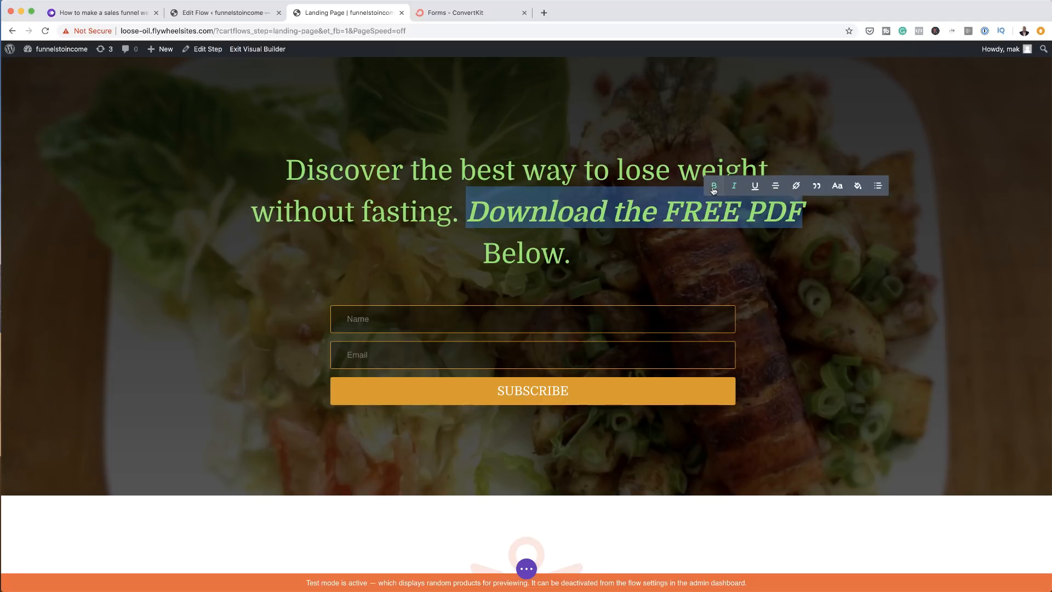
click(582, 259)
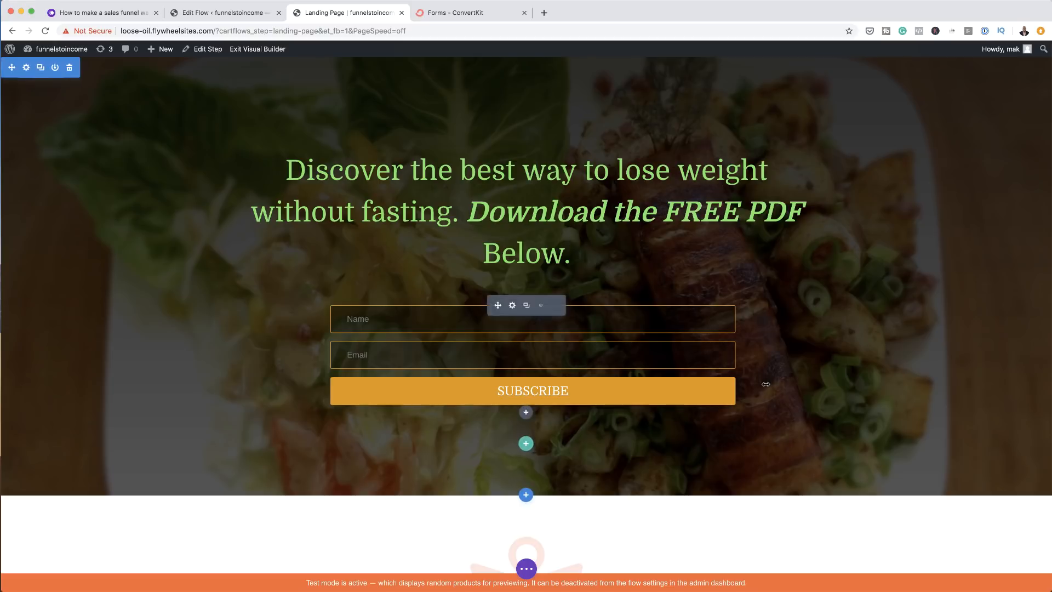
Step: Delete the "Say Yes To Herbal Cosmetics!" features section and the "Get The Best Deal Today" section from the landing page
scroll(370, 434, down, 15)
scroll(493, 438, up, 3)
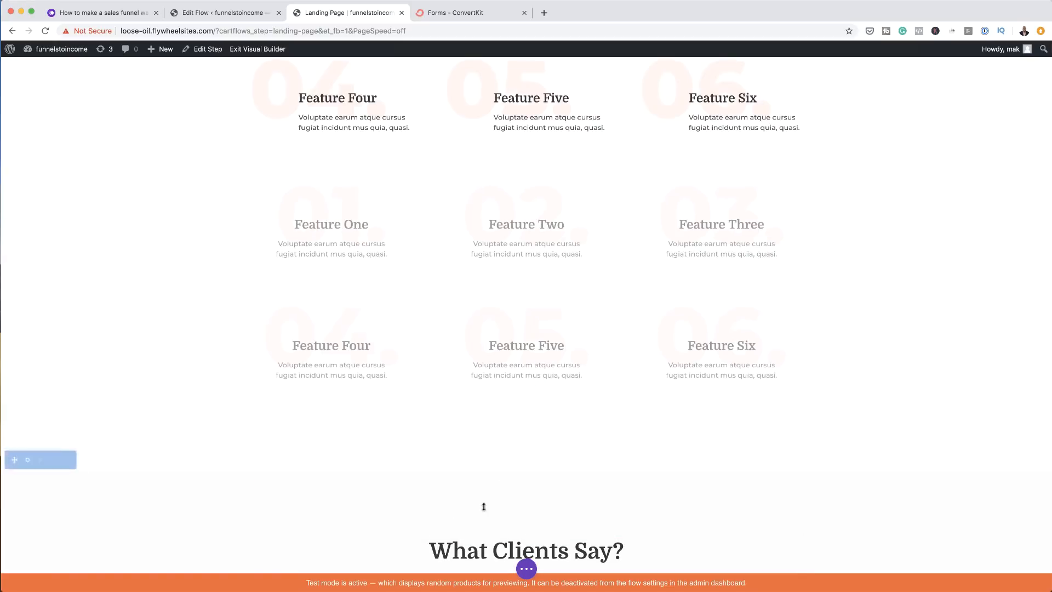
scroll(460, 462, up, 10)
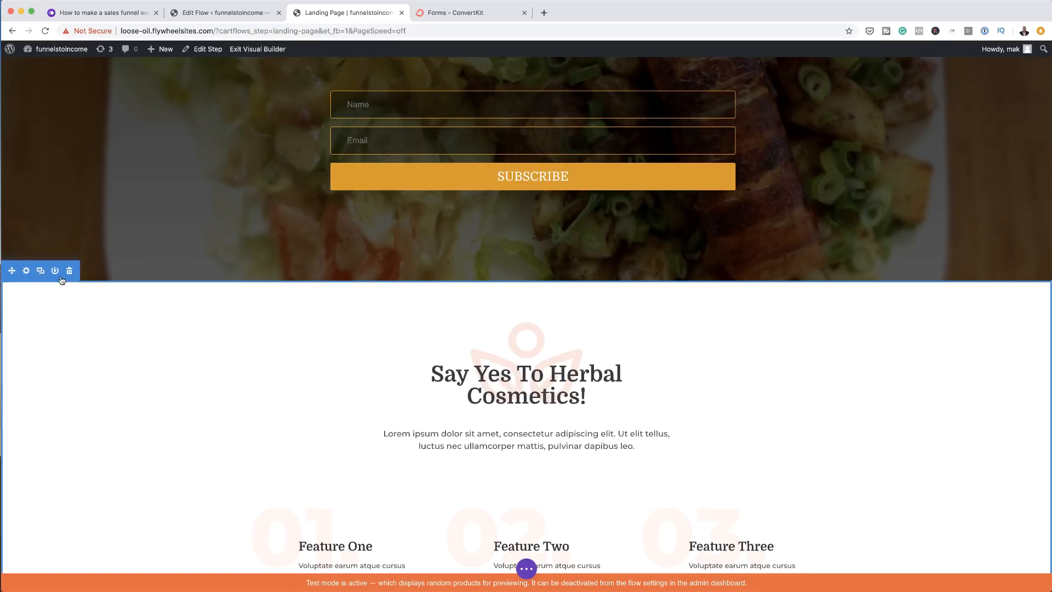
click(72, 272)
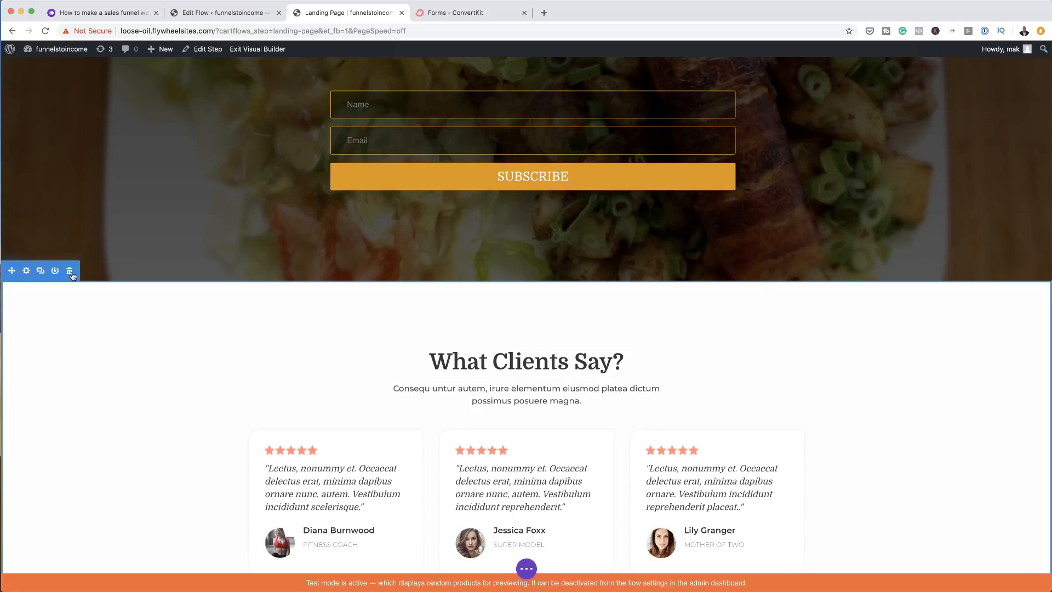
scroll(950, 296, down, 4)
scroll(951, 296, down, 10)
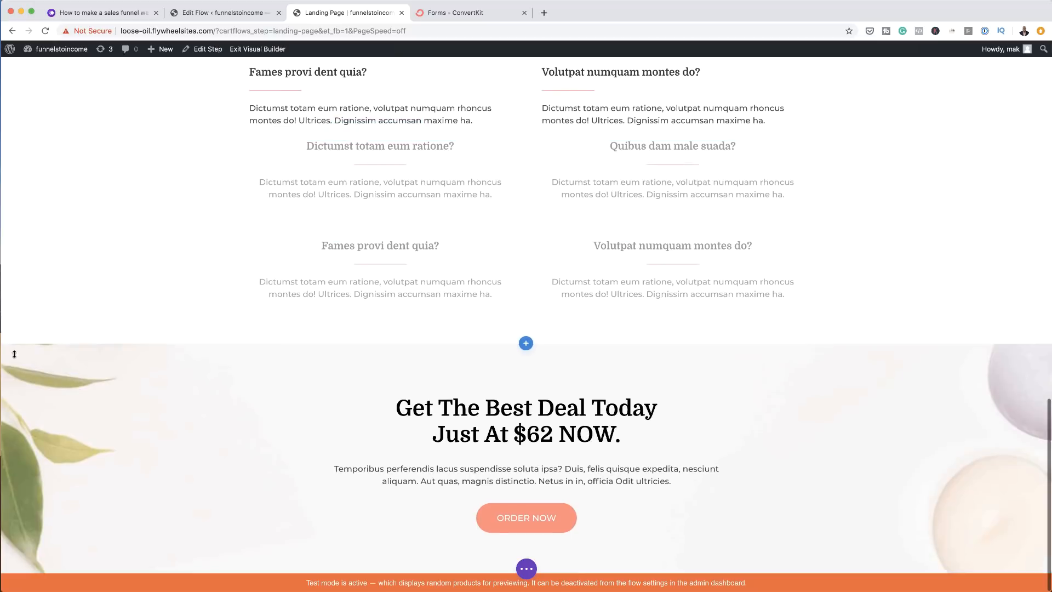
click(69, 333)
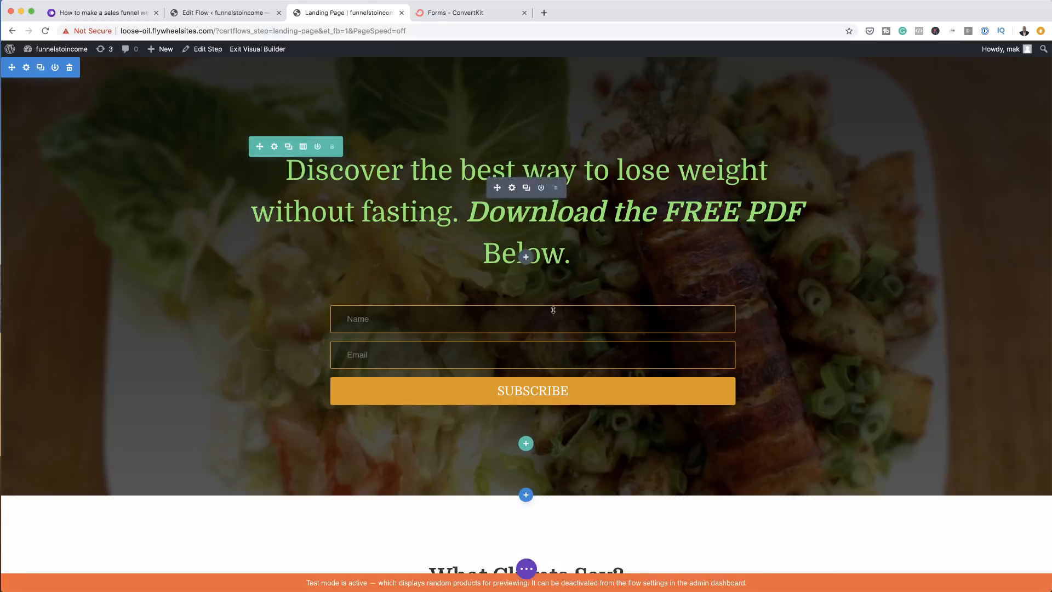
Step: Check the landing page's remaining testimonial and FAQ sections and save the page
scroll(662, 373, down, 5)
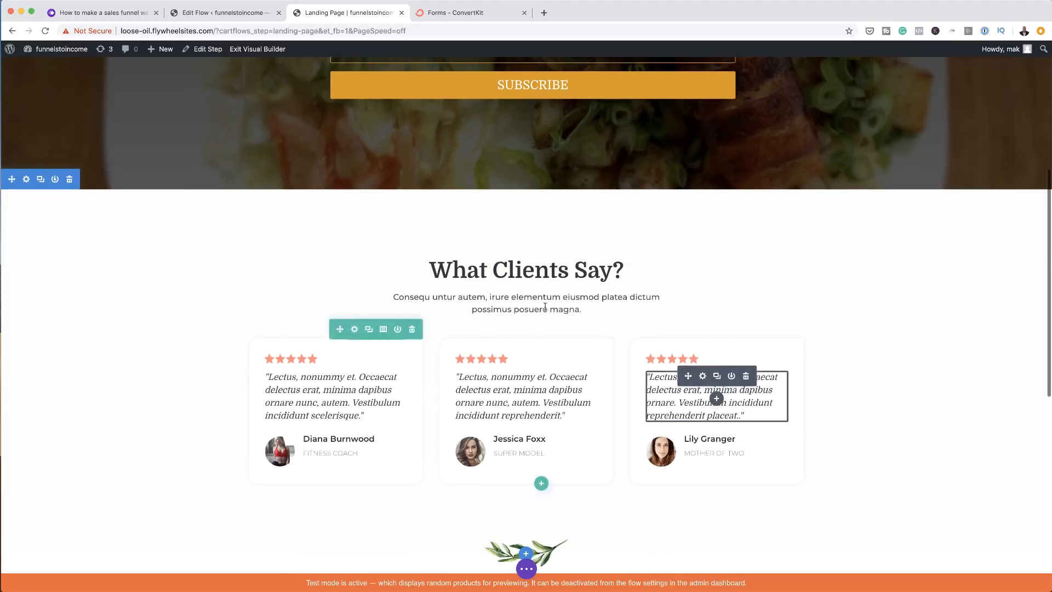
scroll(694, 409, down, 5)
scroll(694, 409, down, 3)
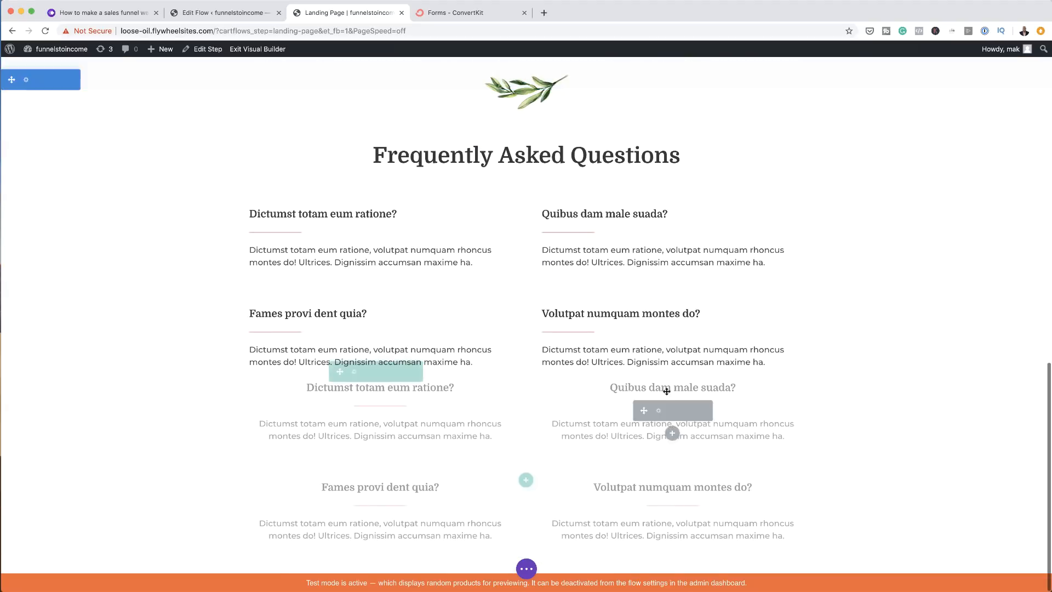
scroll(788, 316, up, 10)
scroll(788, 316, up, 3)
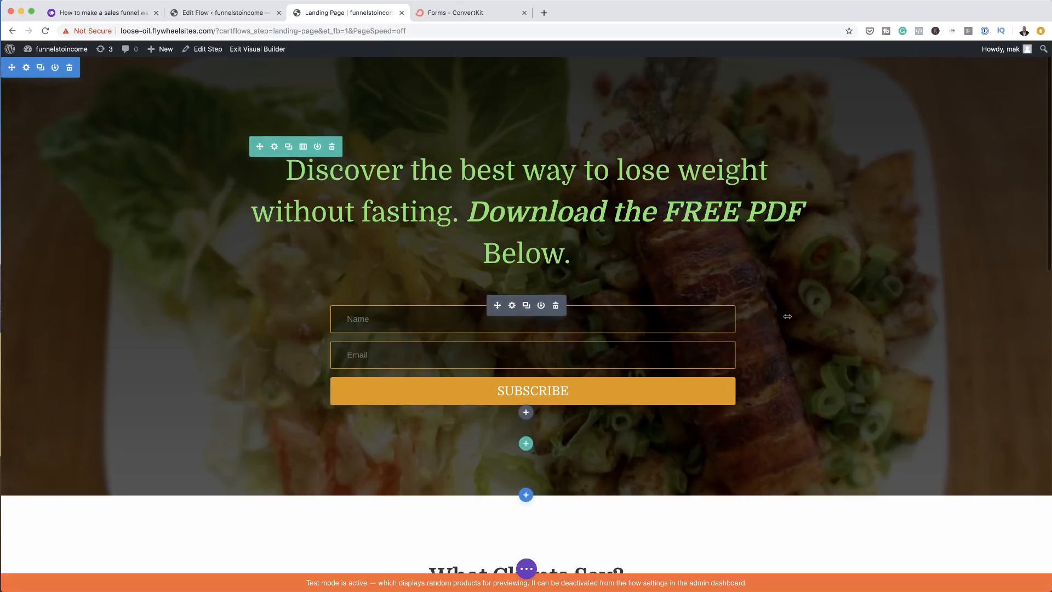
key(super+s)
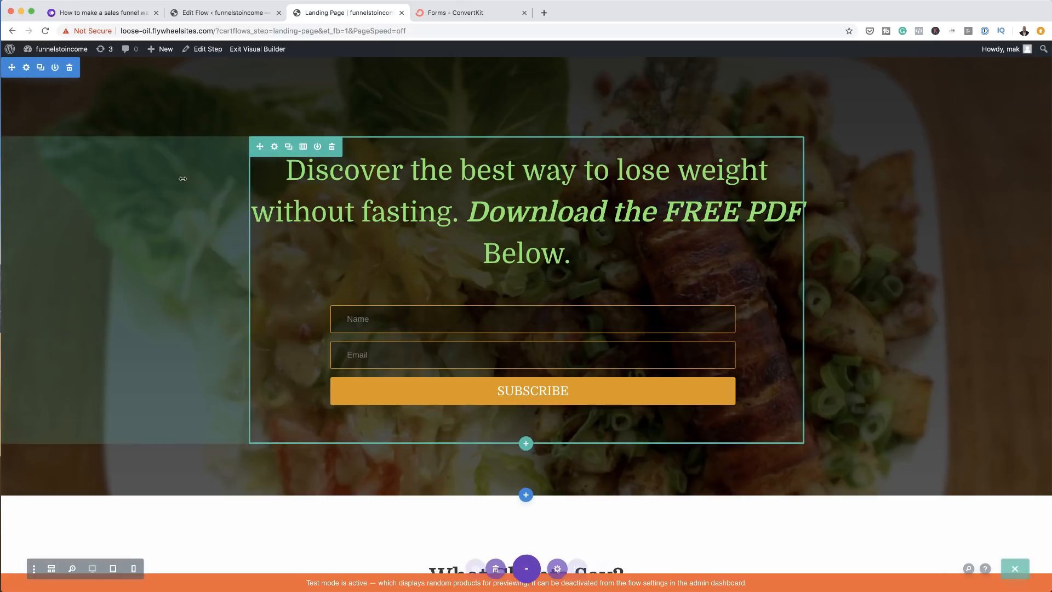
Step: Open the live view of the landing page from the Dieting flow
click(245, 14)
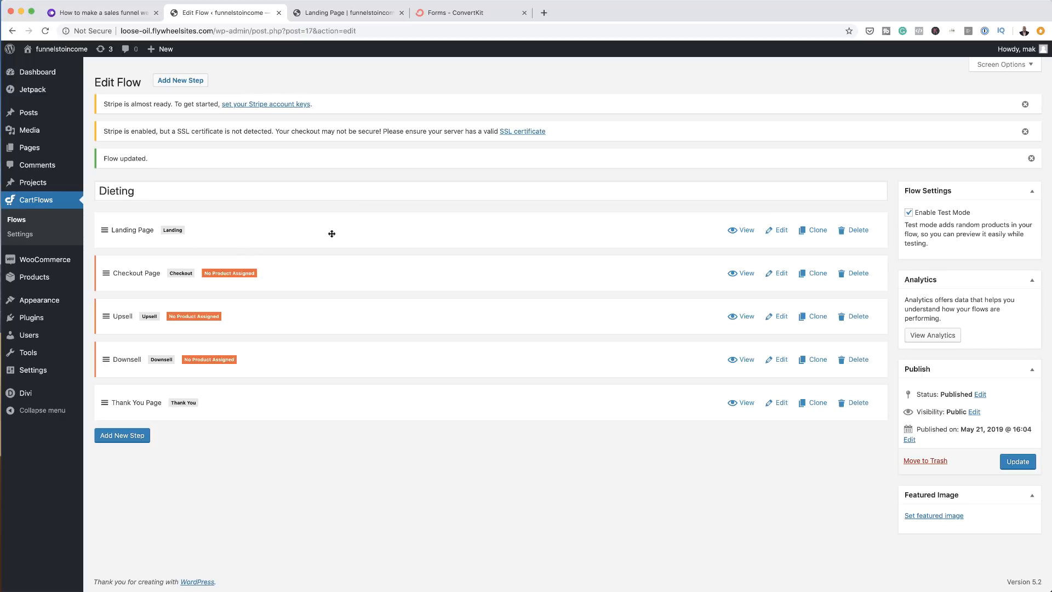
click(748, 233)
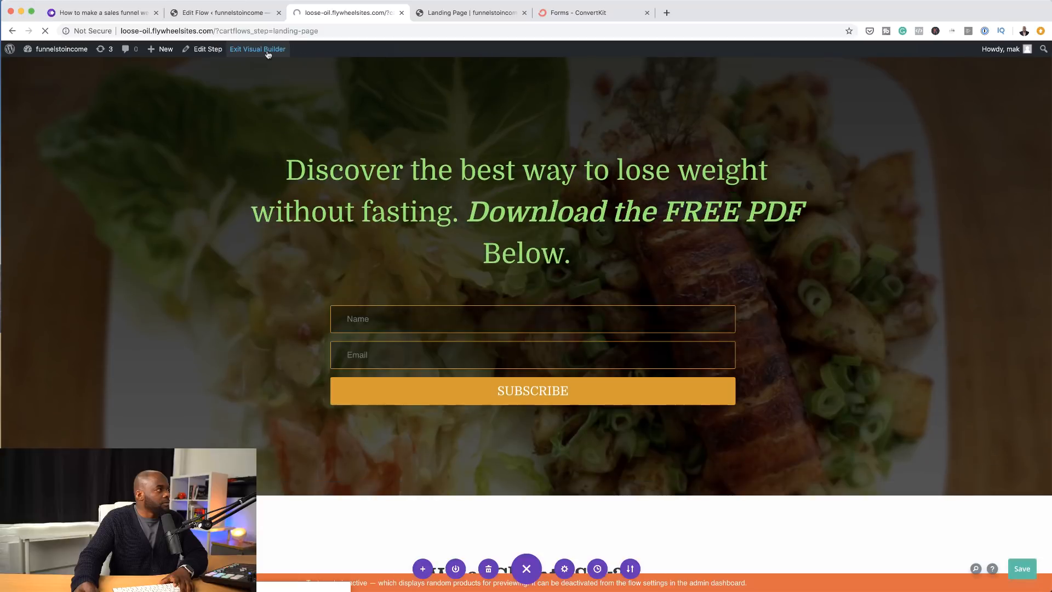
click(268, 50)
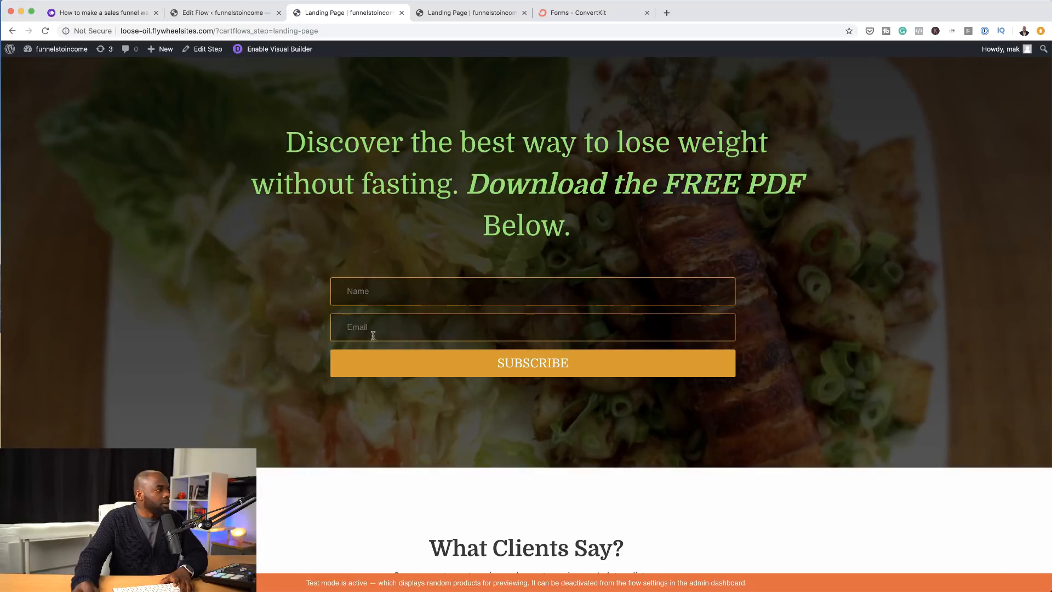
Step: Try out the live opt-in form by entering a sample name and e-mail address without subscribing
click(367, 293)
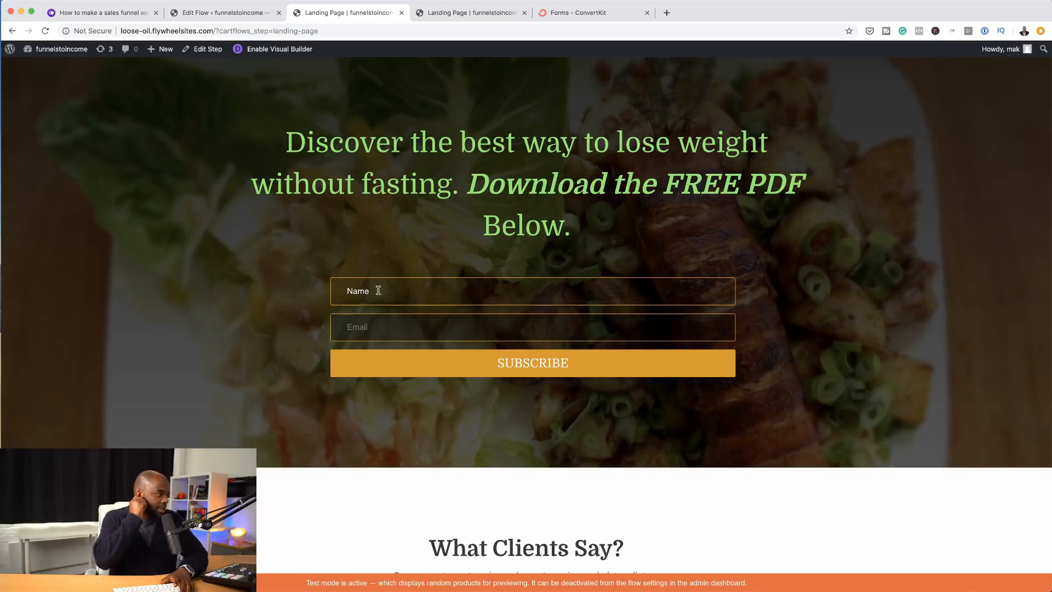
text(jack)
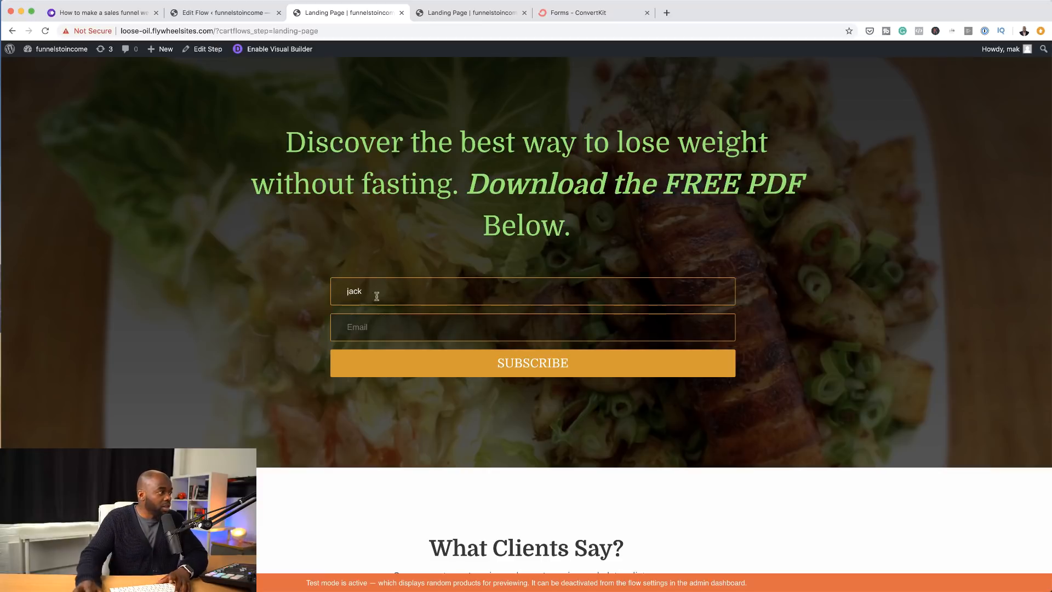
click(383, 327)
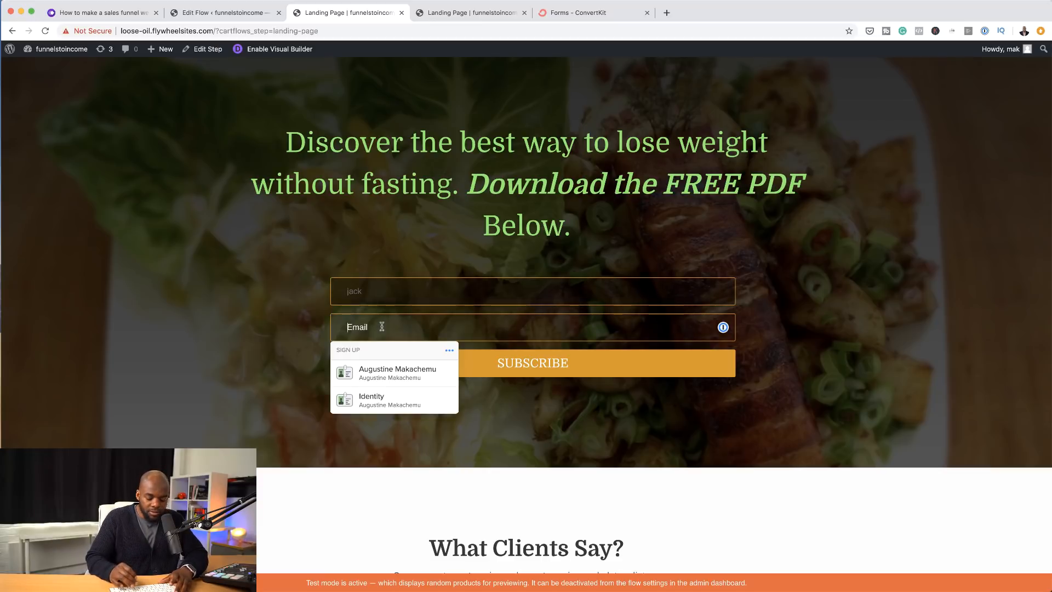
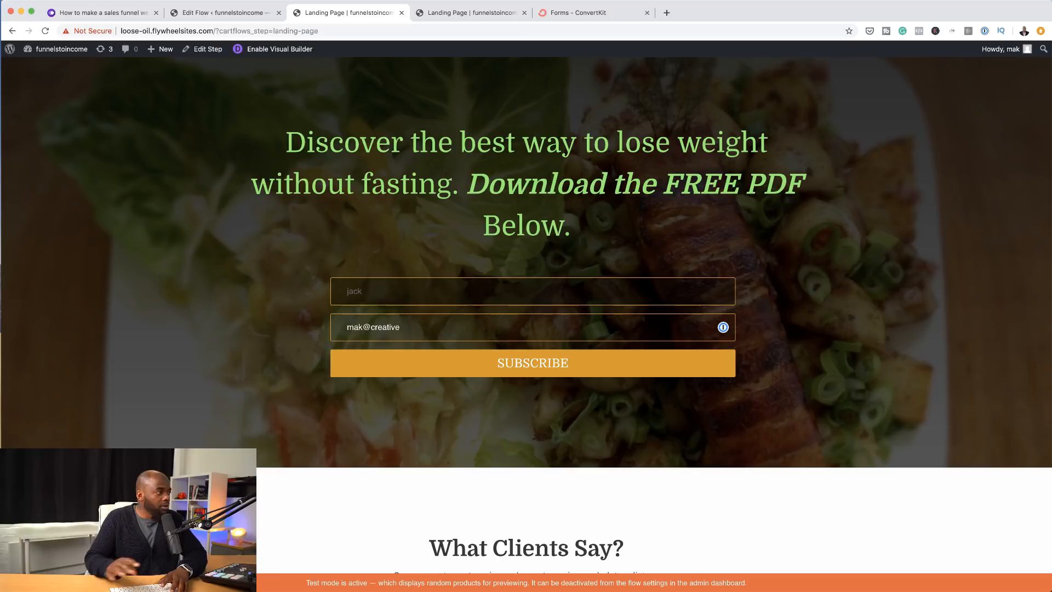
click(303, 307)
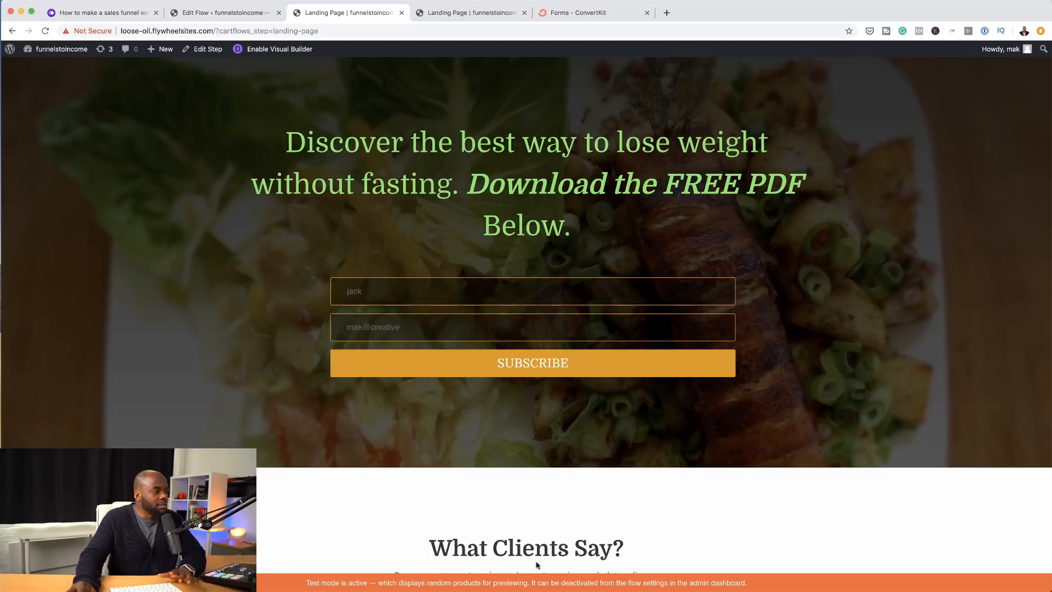
Step: Open the Dieting flow's Checkout Page step for editing and move the Checkout Layout box above the Divi Builder
click(253, 15)
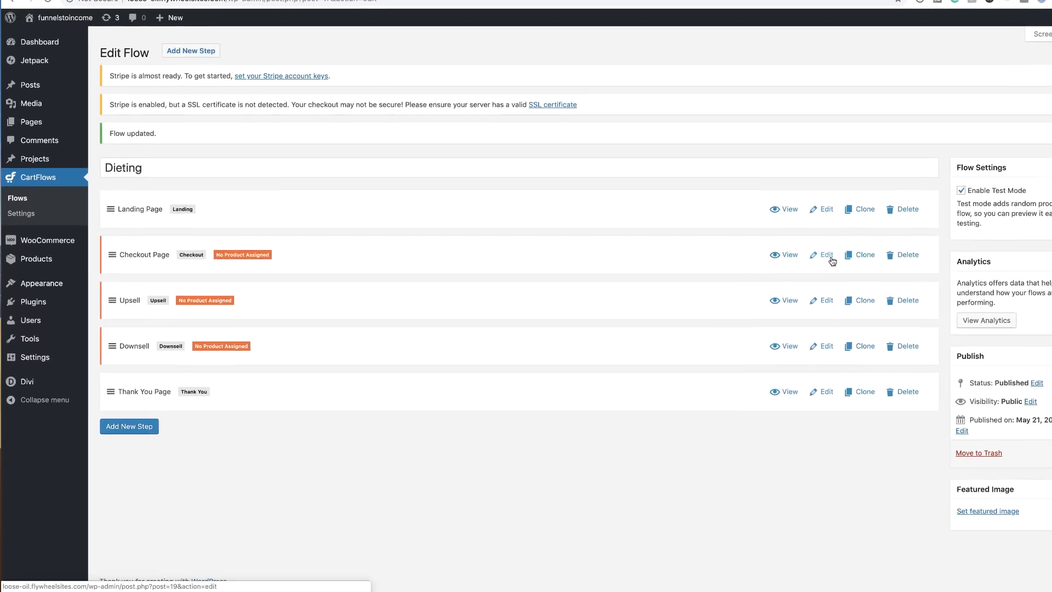
click(842, 253)
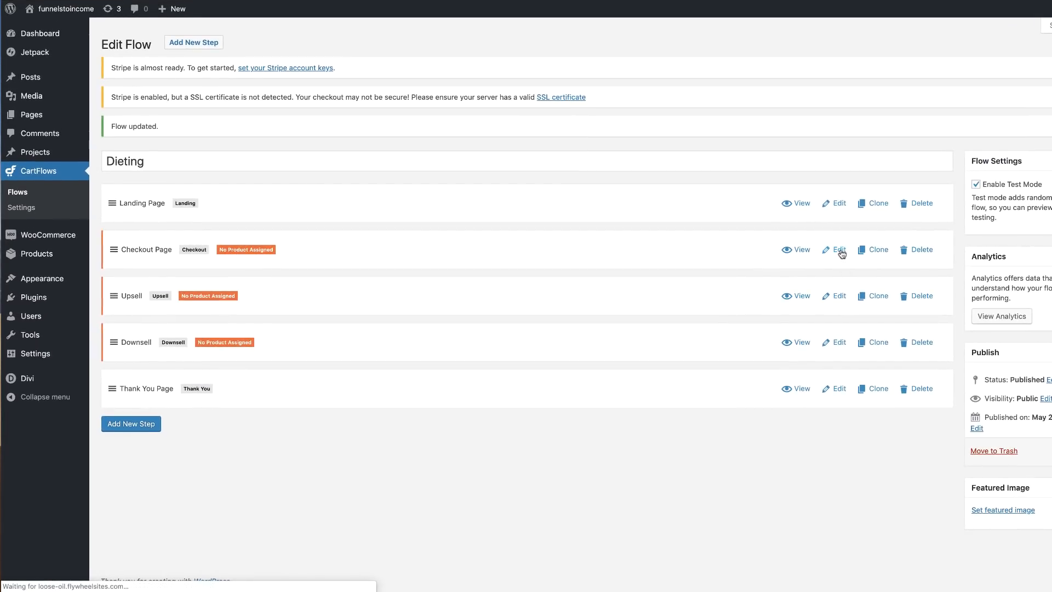
scroll(757, 249, down, 5)
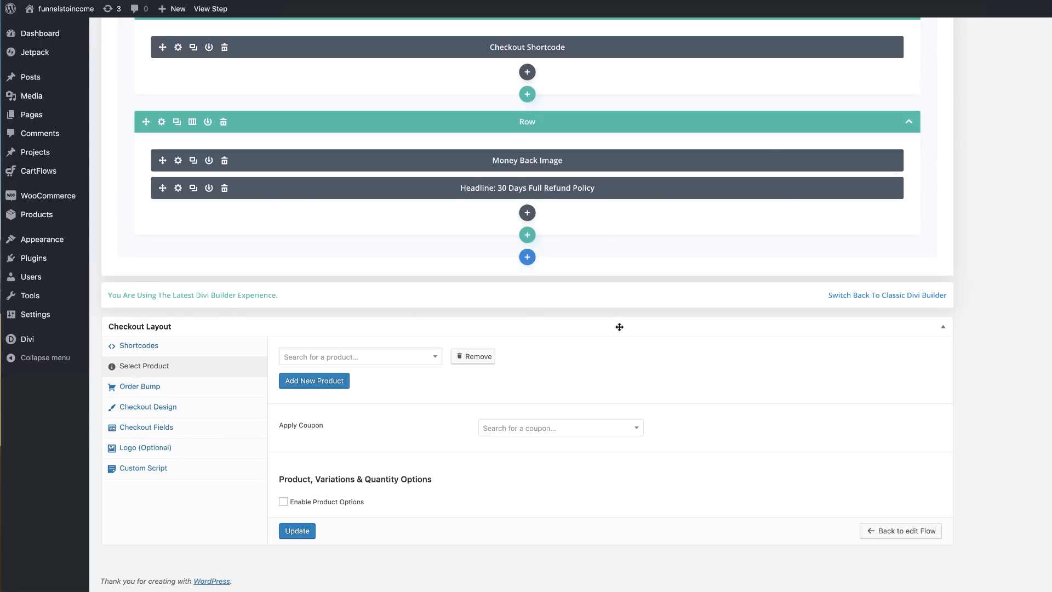
drag(619, 327, 636, 52)
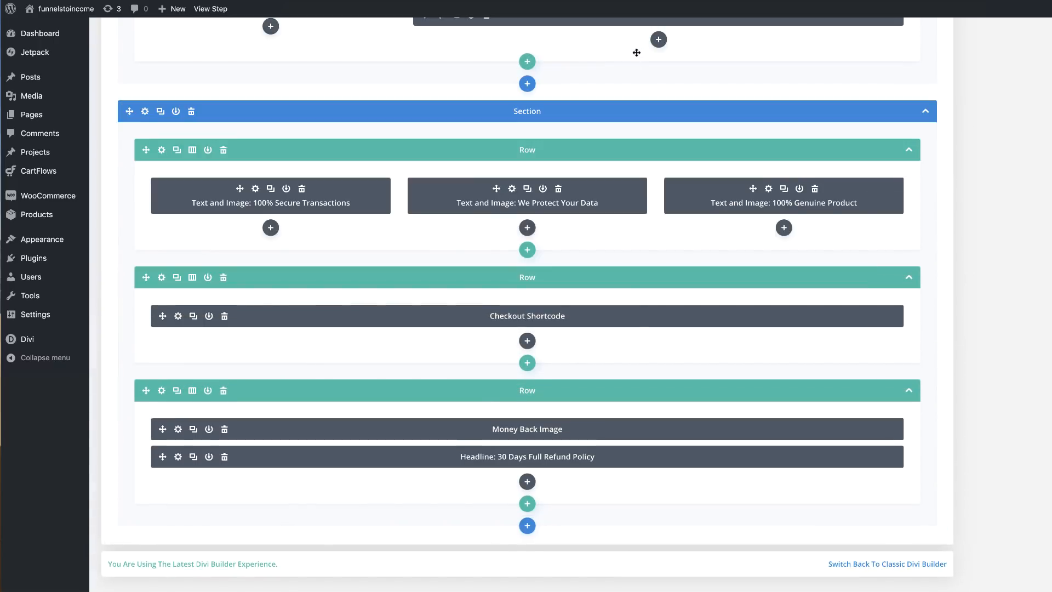
scroll(643, 391, up, 20)
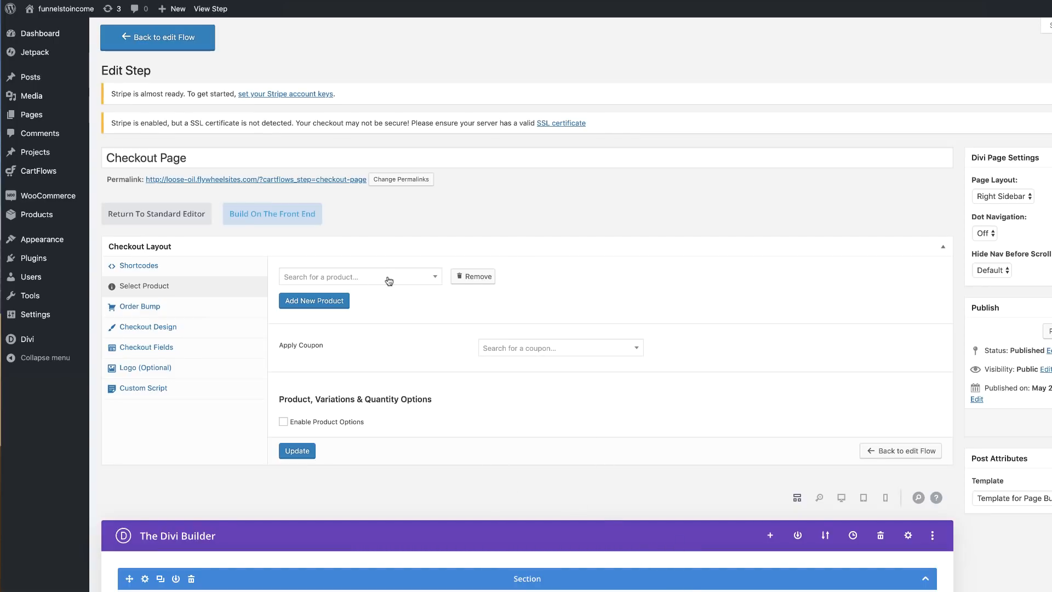
mouse_move(46, 199)
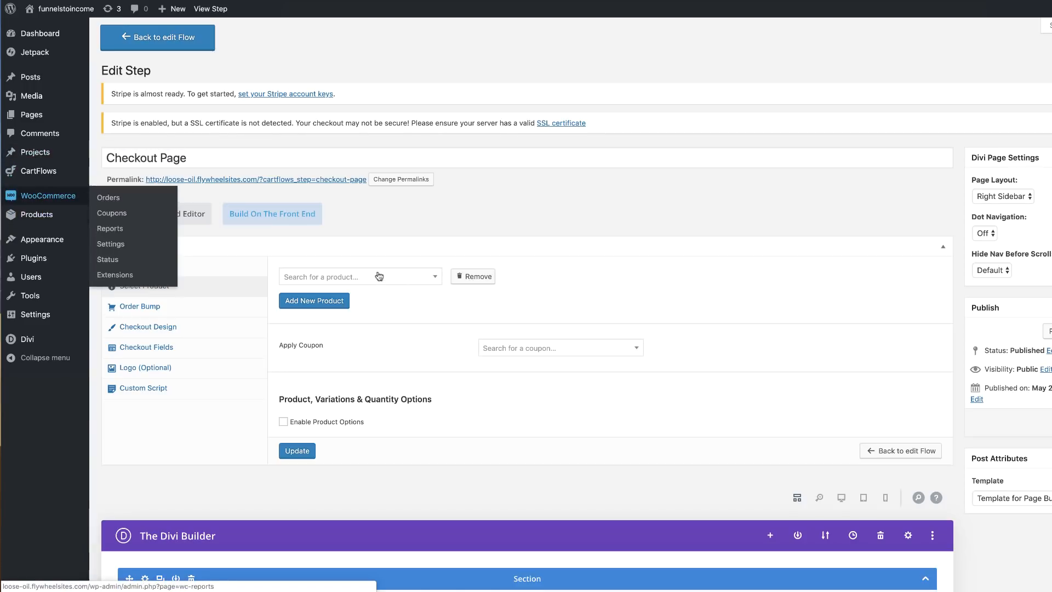
Step: Assign the One to Consultation product to the checkout page and save the step with the One Column checkout design
click(398, 283)
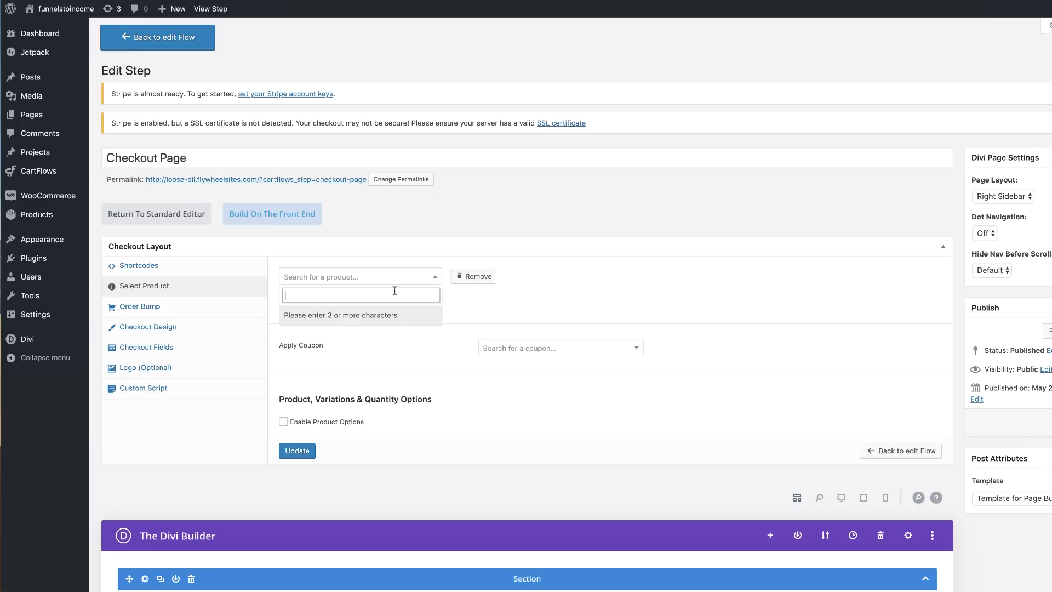
text(one)
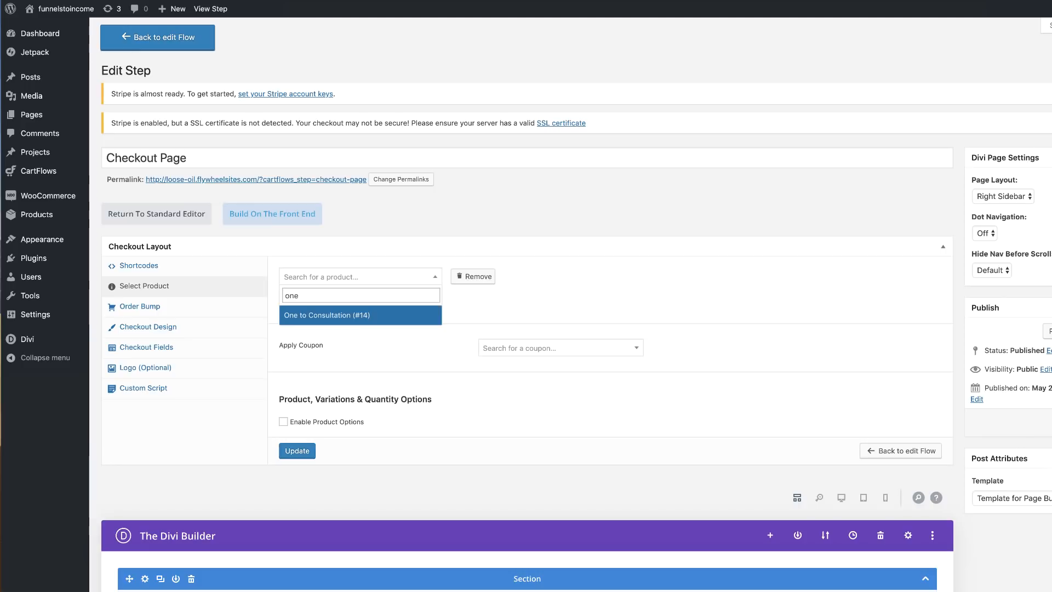
click(351, 316)
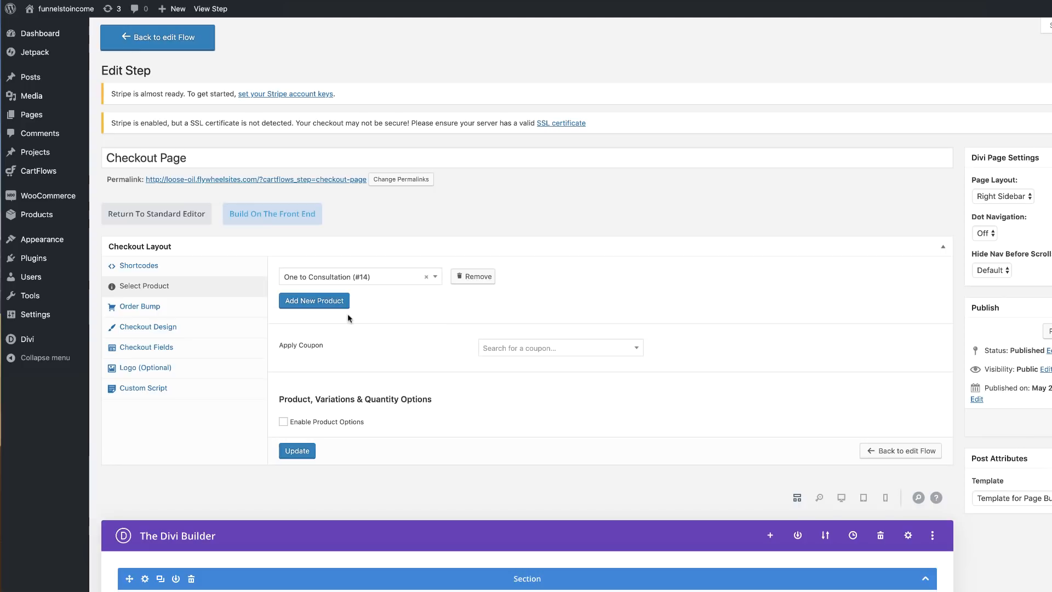
click(297, 450)
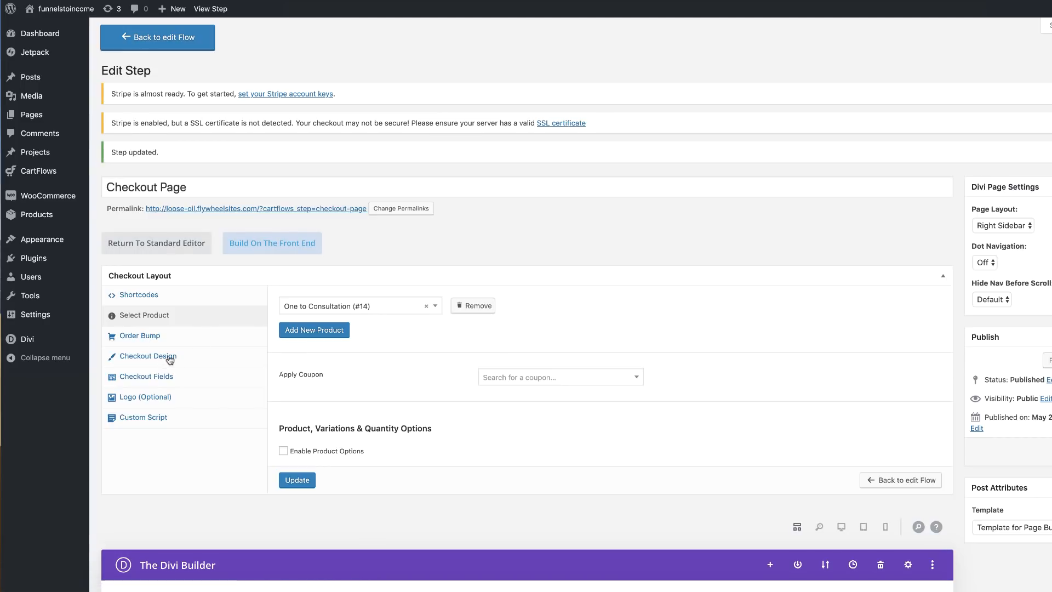
click(170, 359)
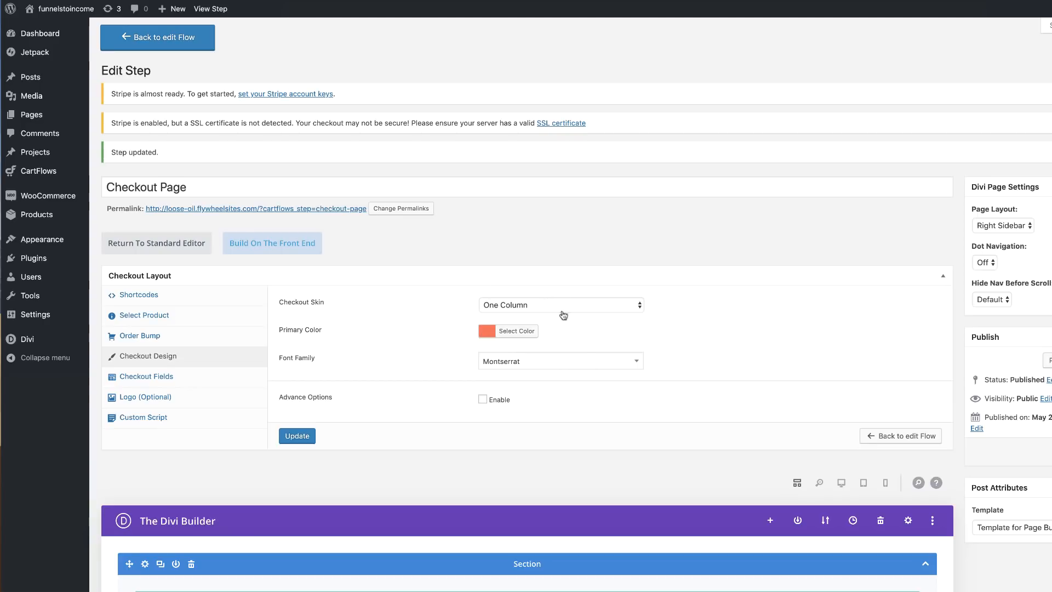
click(305, 438)
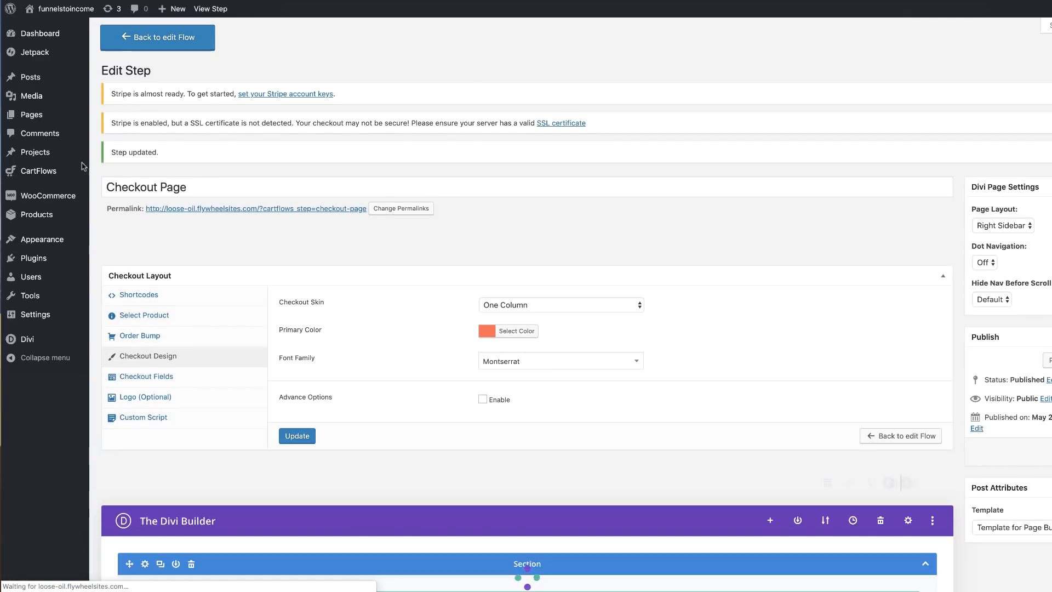
Step: Open the Dieting flow's Upsell step for editing and assign the Dieting Plan product to it
click(107, 173)
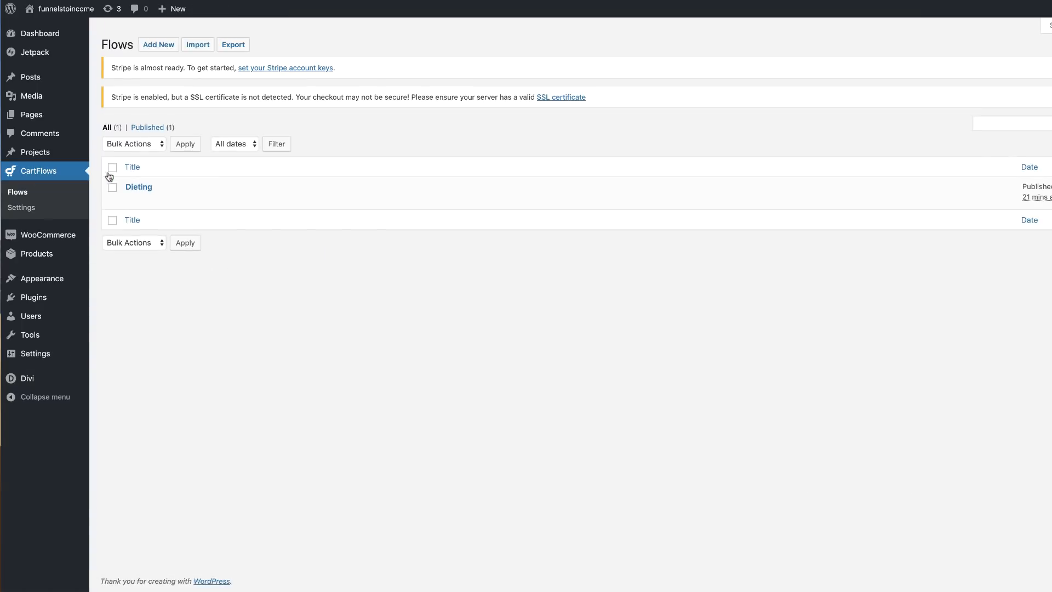
click(137, 185)
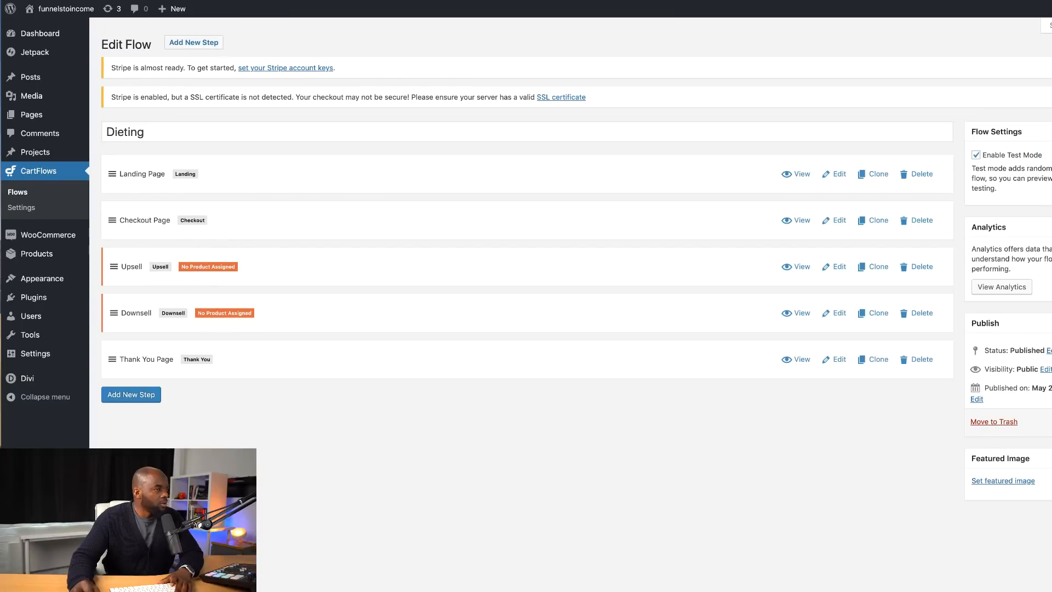
click(840, 267)
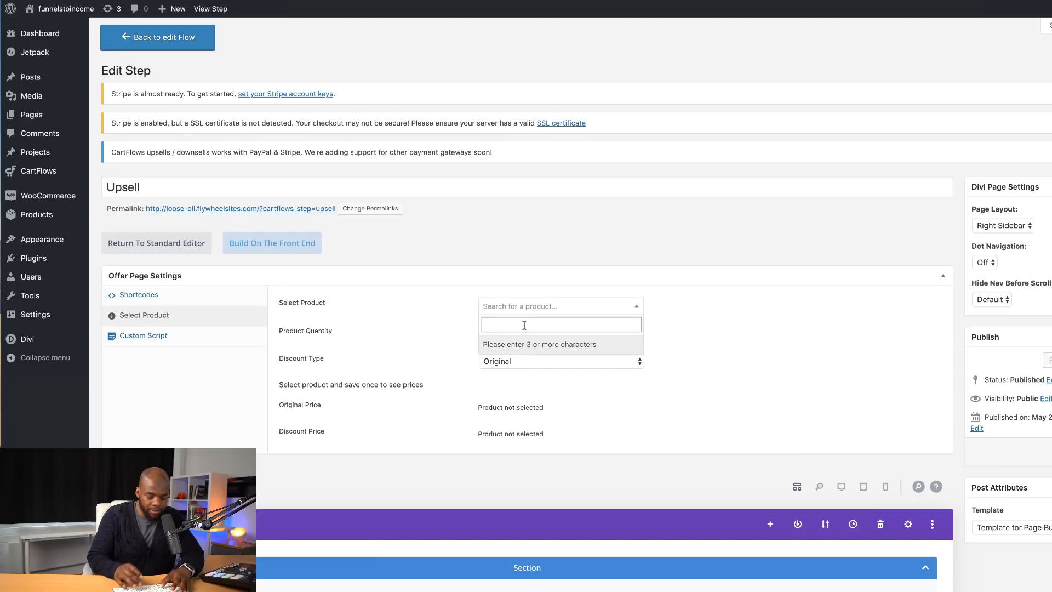
text(d)
text(ieting Plan (#16)
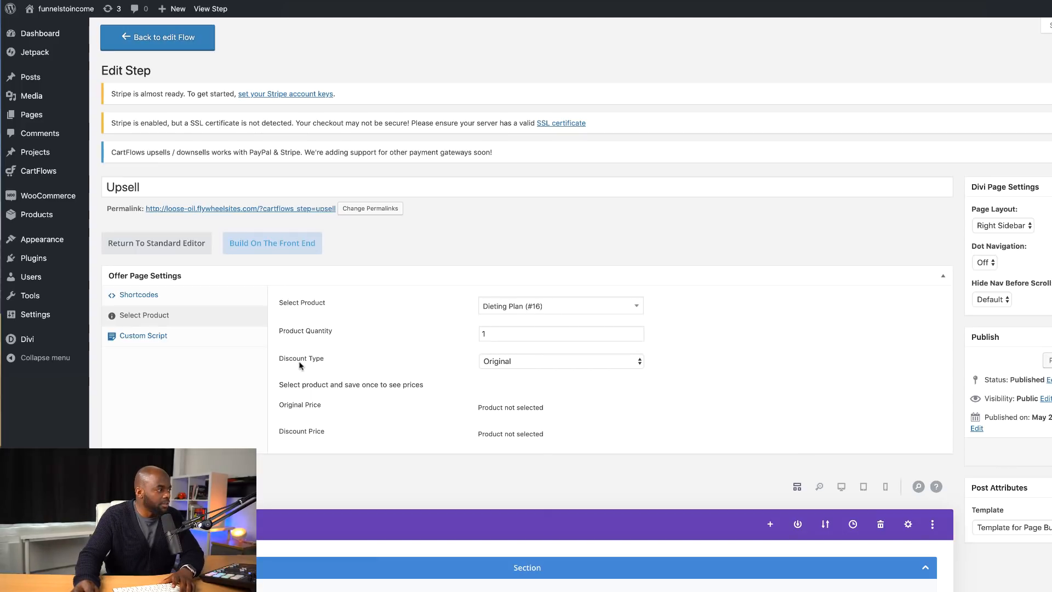
Step: Give the upsell offer a Discount Percentage of 50 and save the step
click(530, 363)
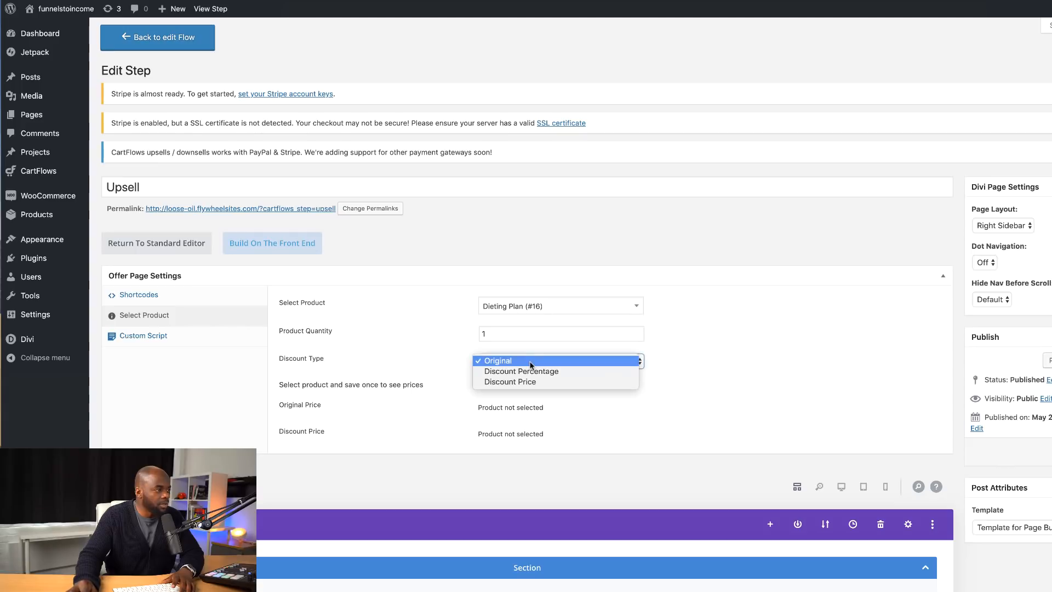
click(562, 372)
click(514, 390)
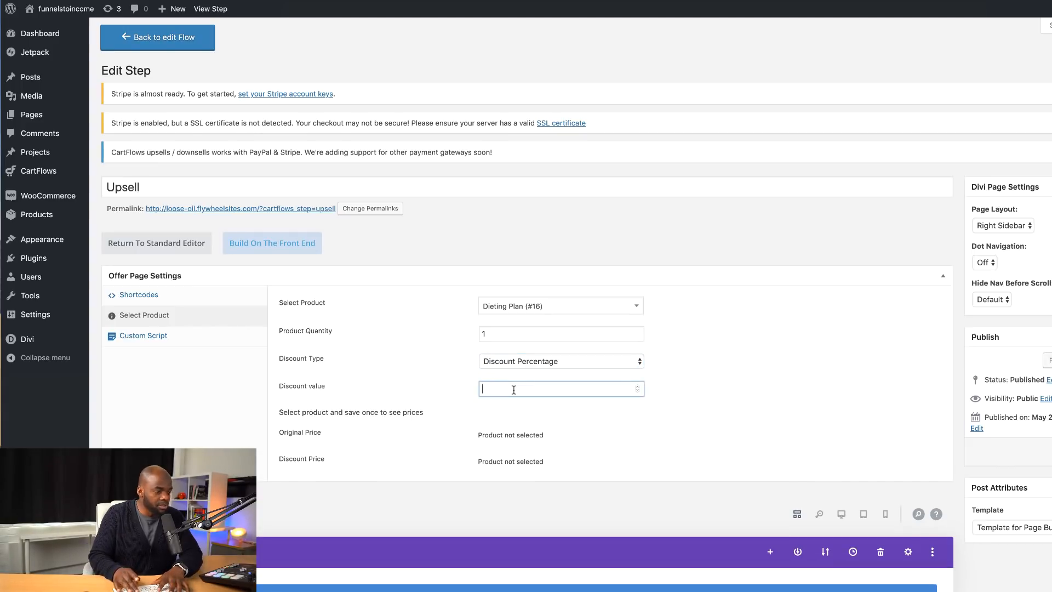
text(50)
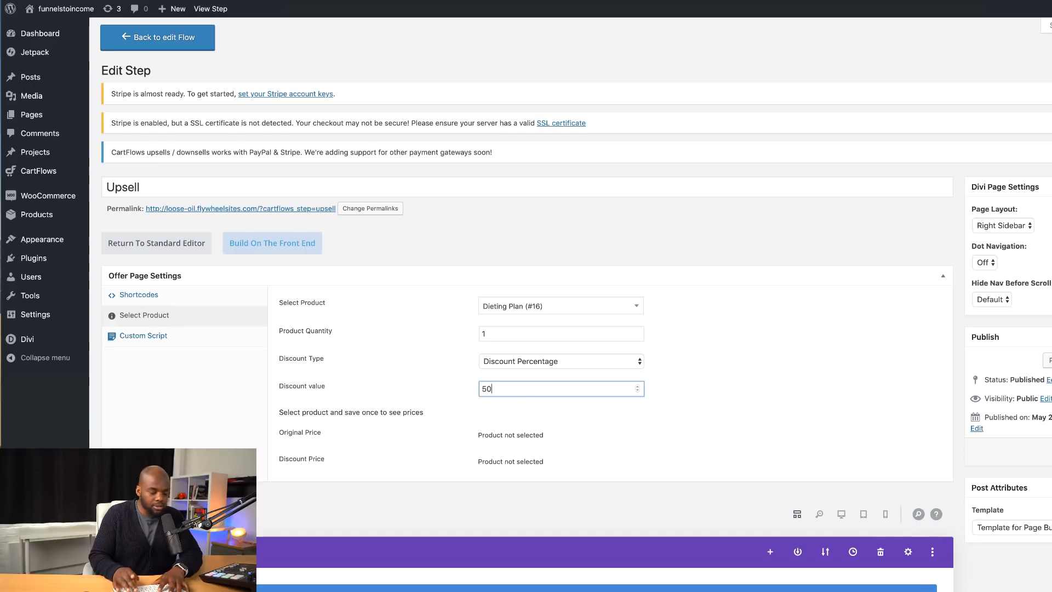
click(632, 420)
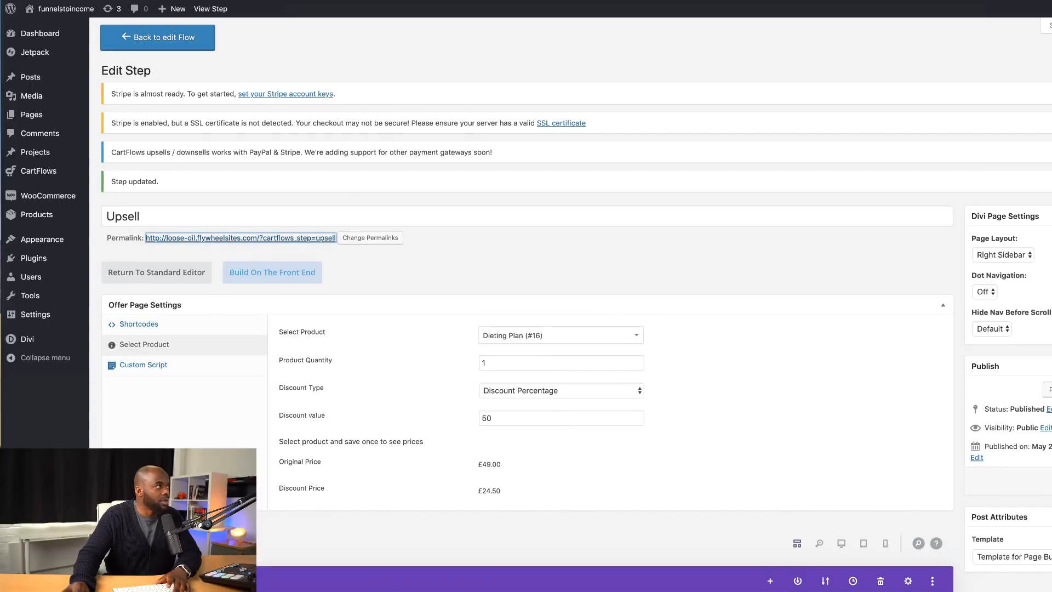
Step: Check the live upsell page, close it and return to the site's admin
click(589, 11)
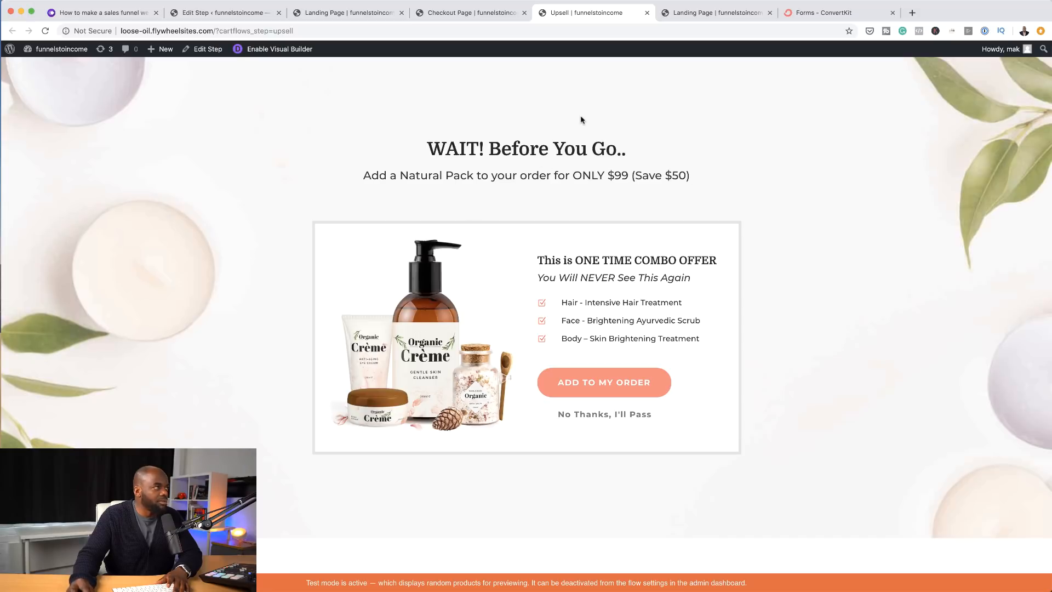
click(648, 13)
click(245, 16)
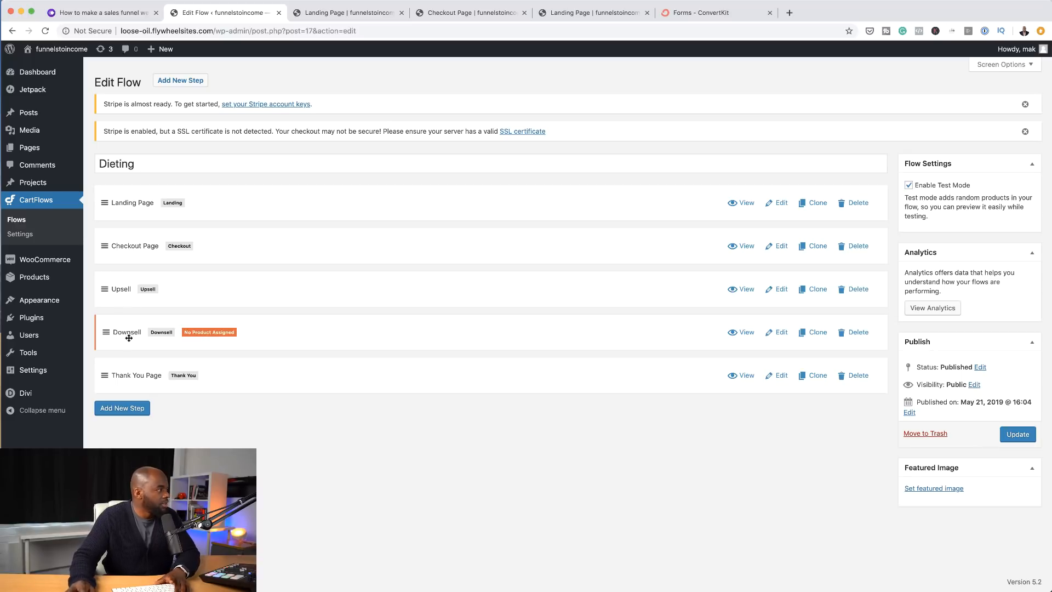
Step: Create a new simple product named Downsell with a regular price of £19 and publish it
mouse_move(52, 281)
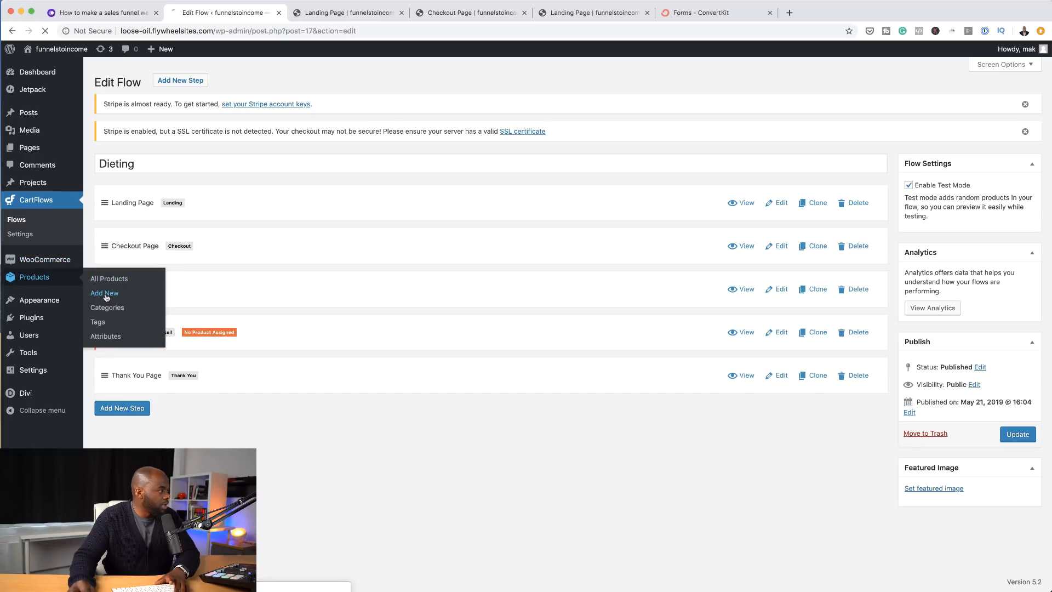
text(D)
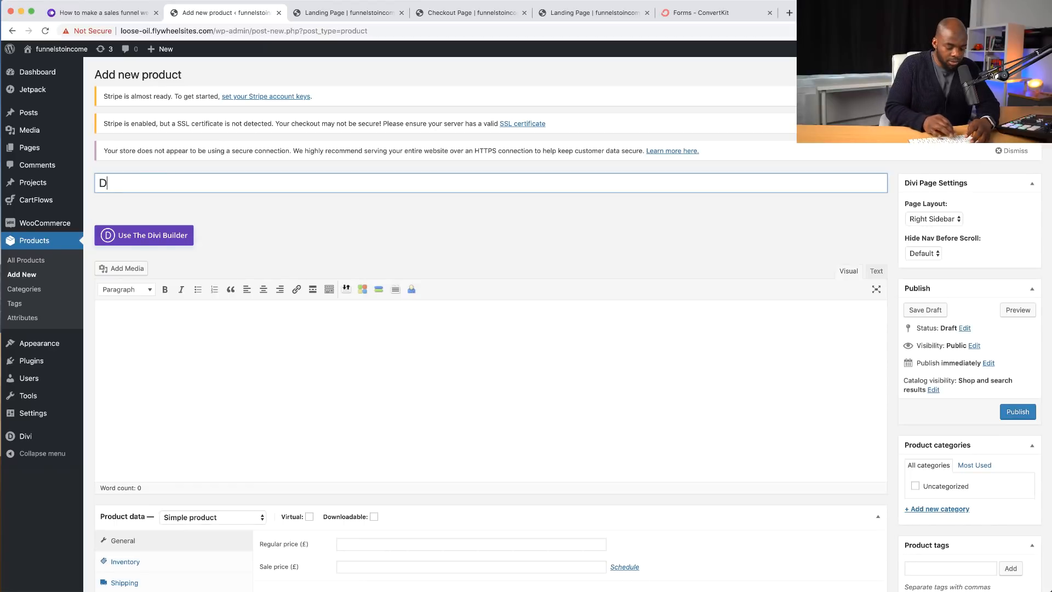
text(ownsell)
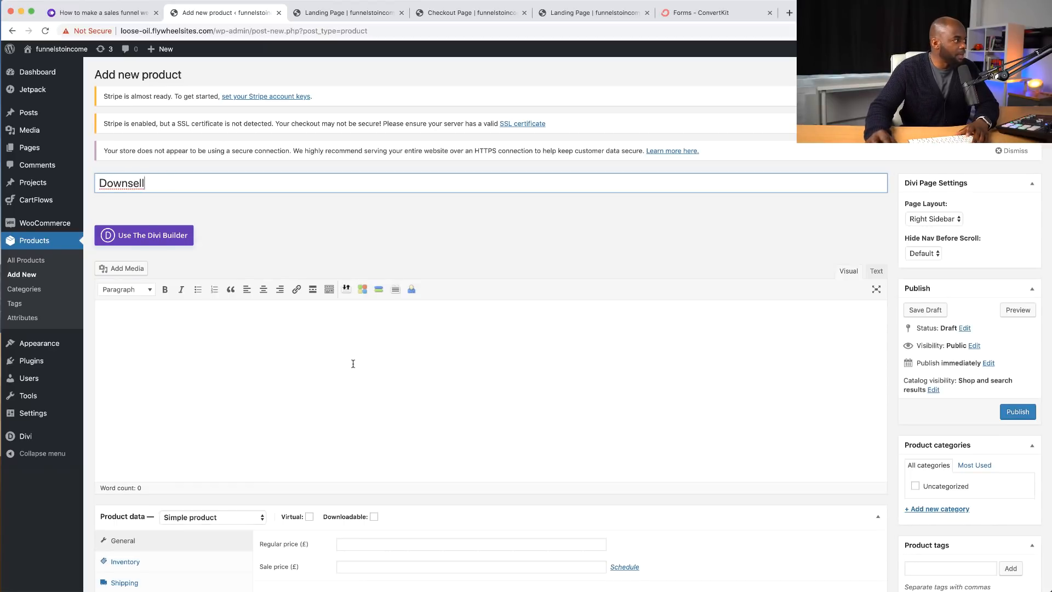
scroll(685, 411, down, 1)
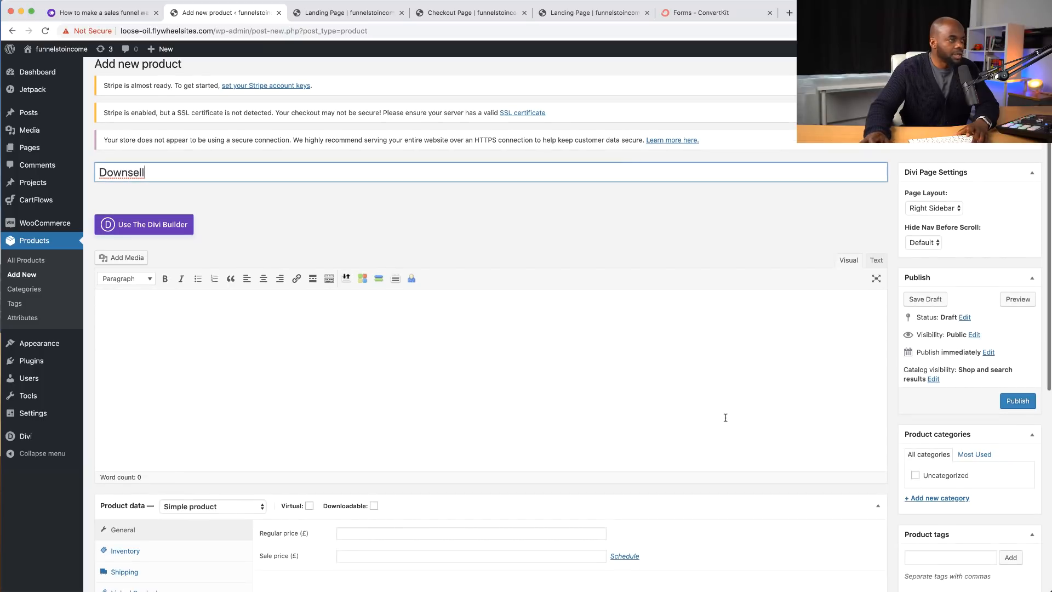
scroll(707, 408, down, 2)
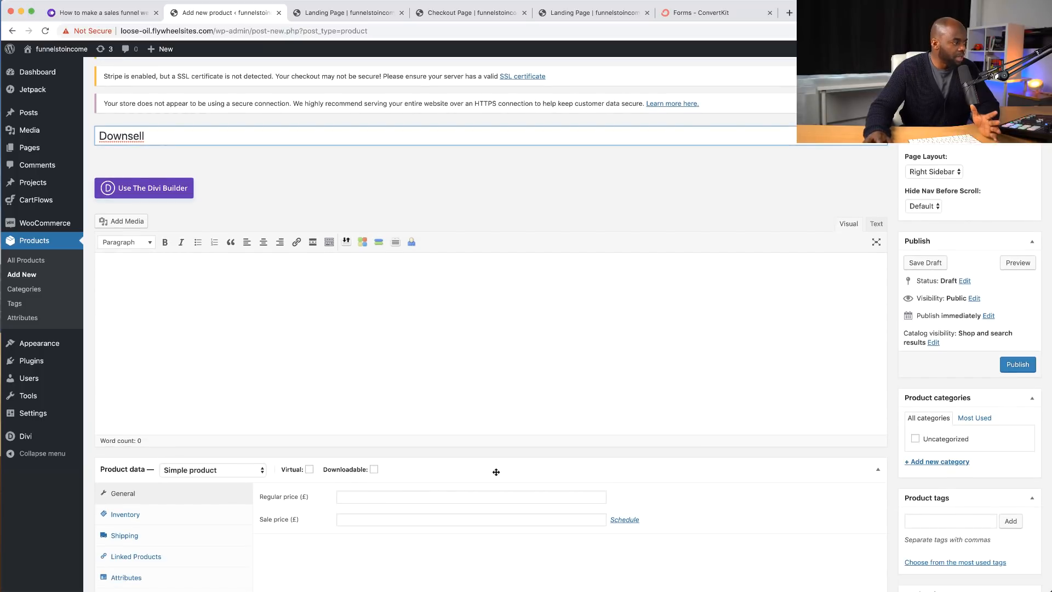
click(390, 498)
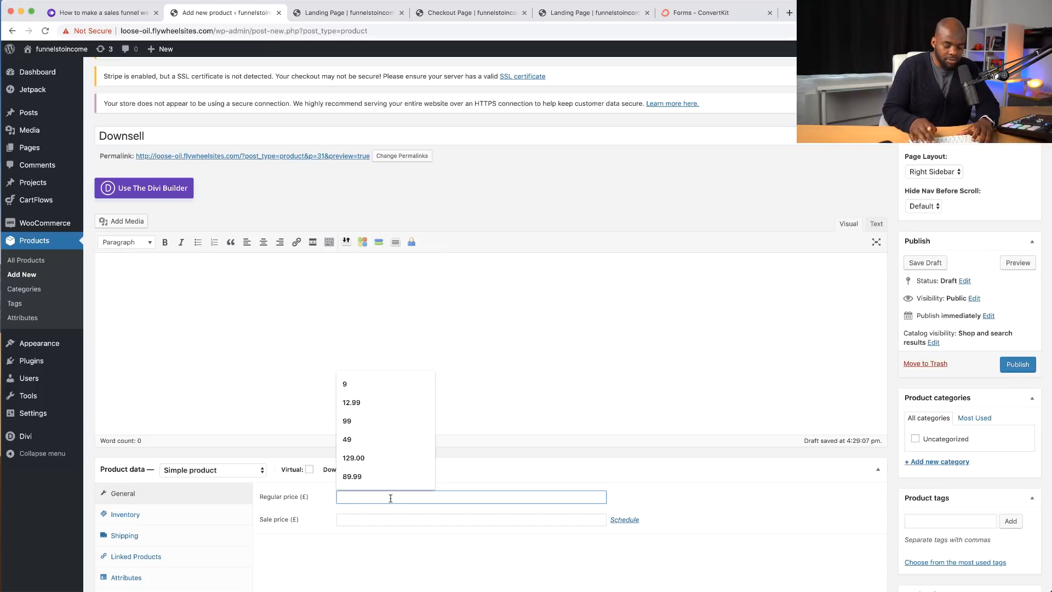
text(19)
click(1019, 366)
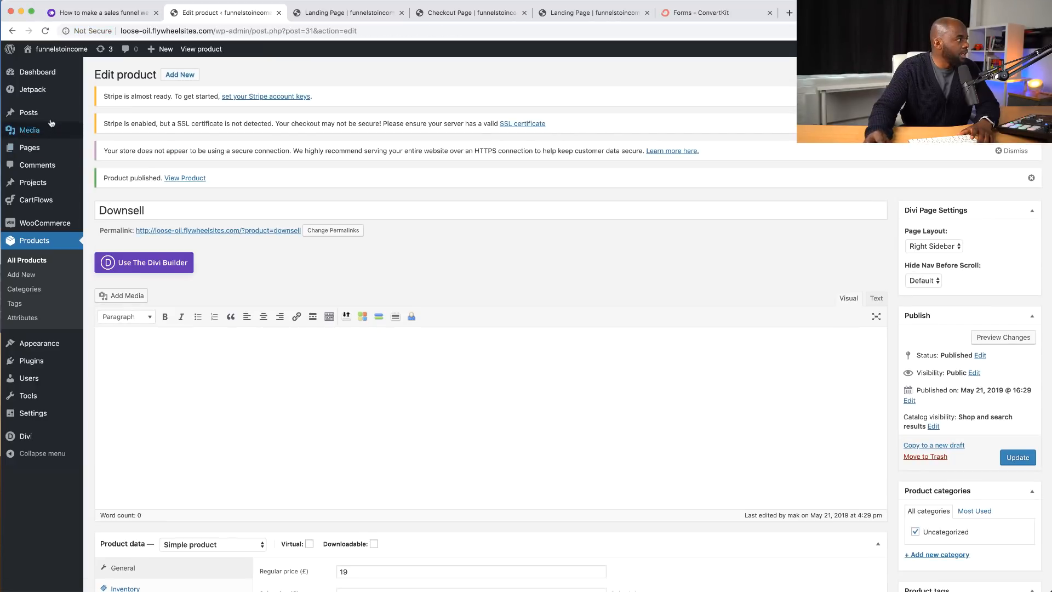
Step: Open the Dieting flow's Downsell step for editing and assign the Downsell product to it
mouse_move(51, 119)
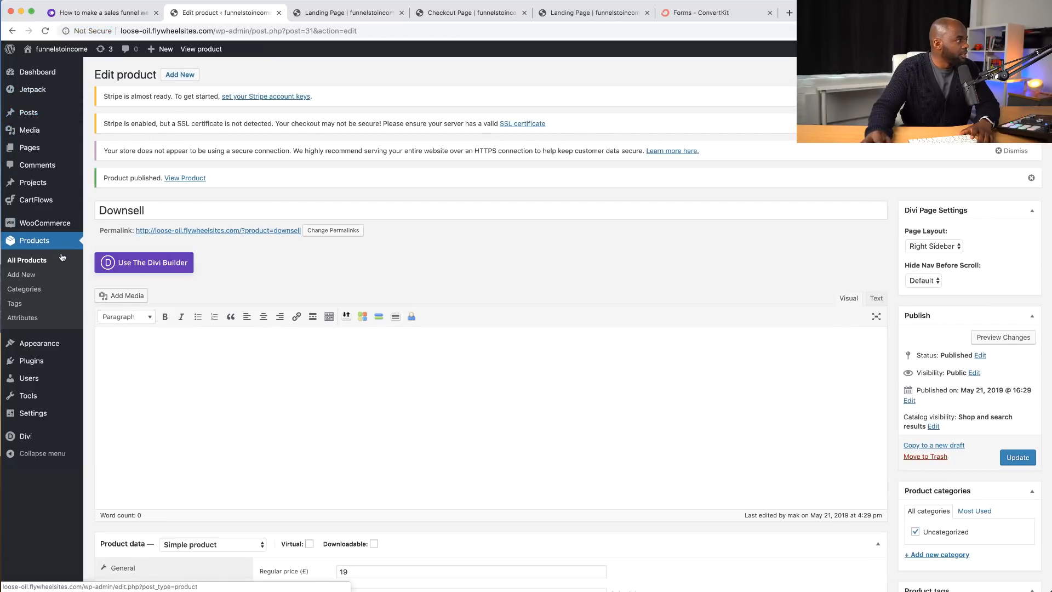
mouse_move(40, 201)
click(99, 202)
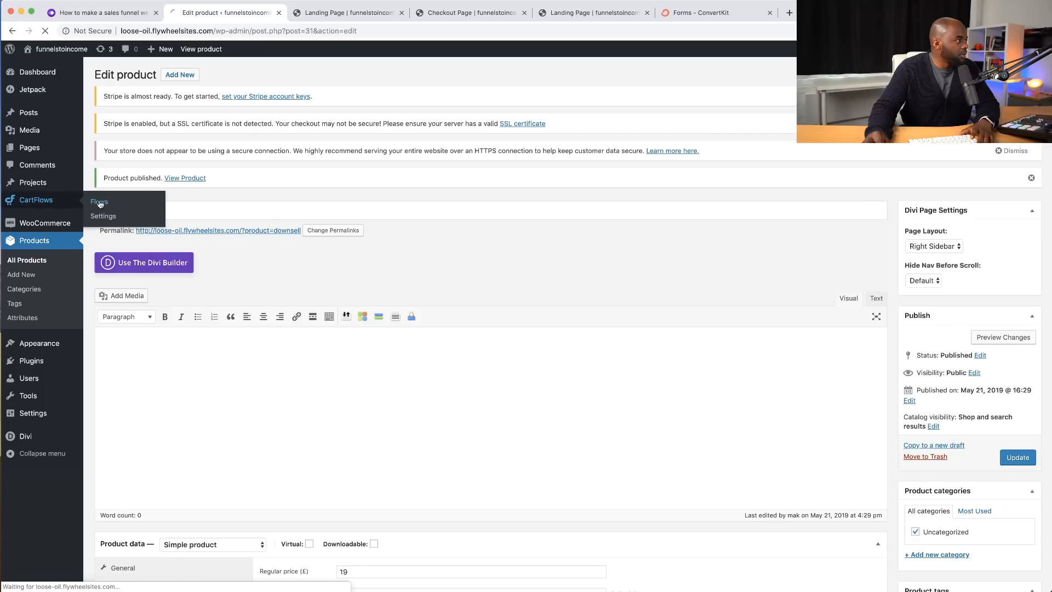
click(137, 215)
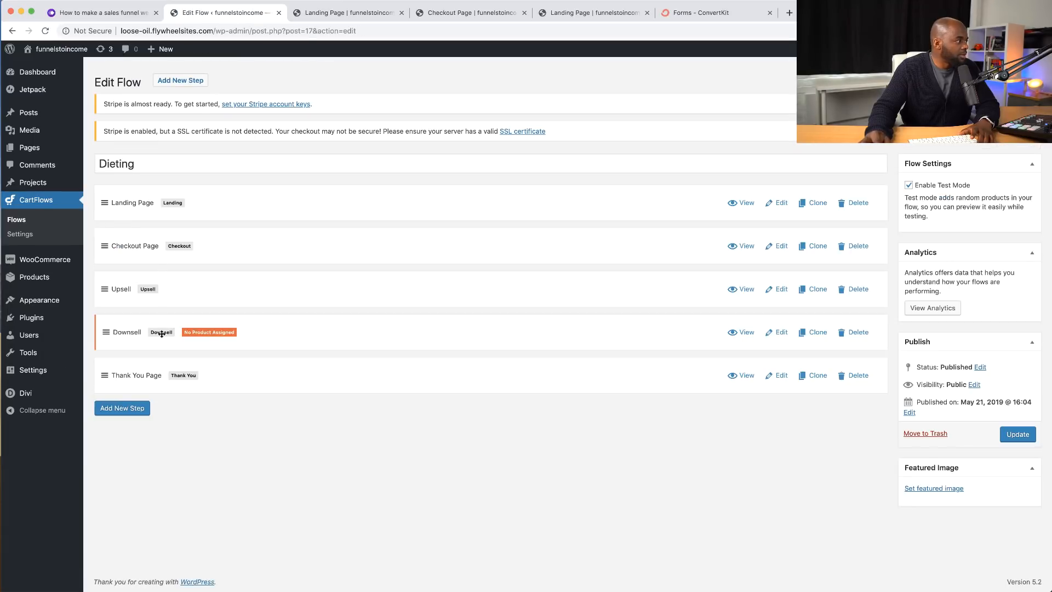
click(782, 334)
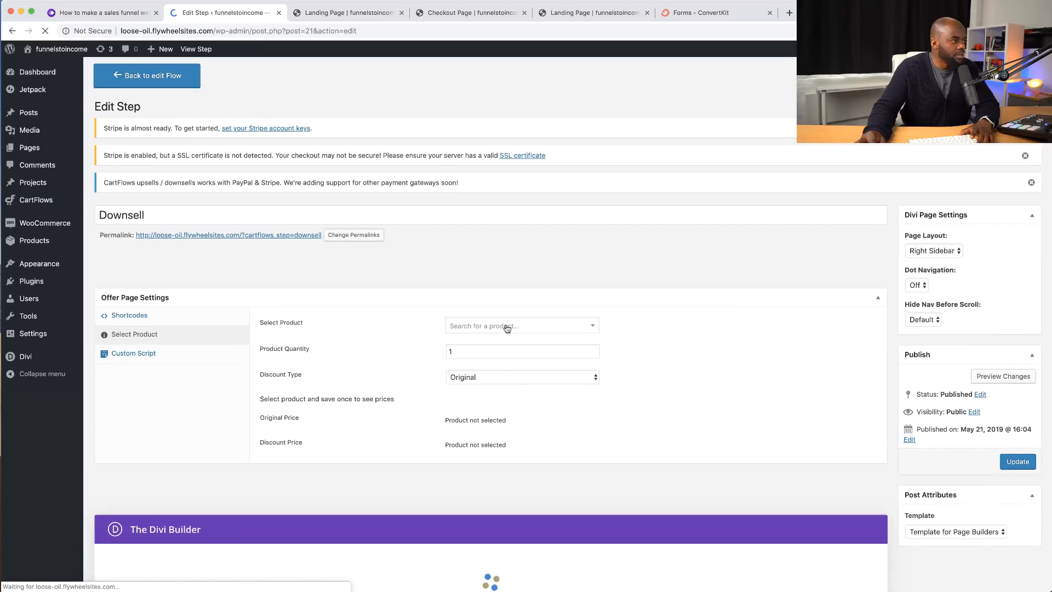
click(507, 327)
text(dow)
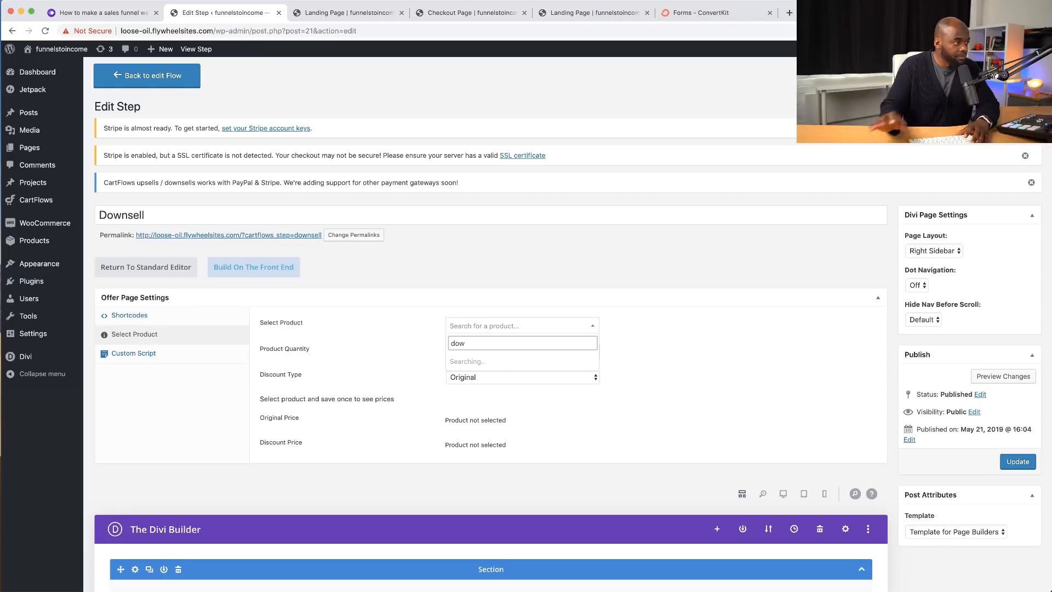
click(471, 362)
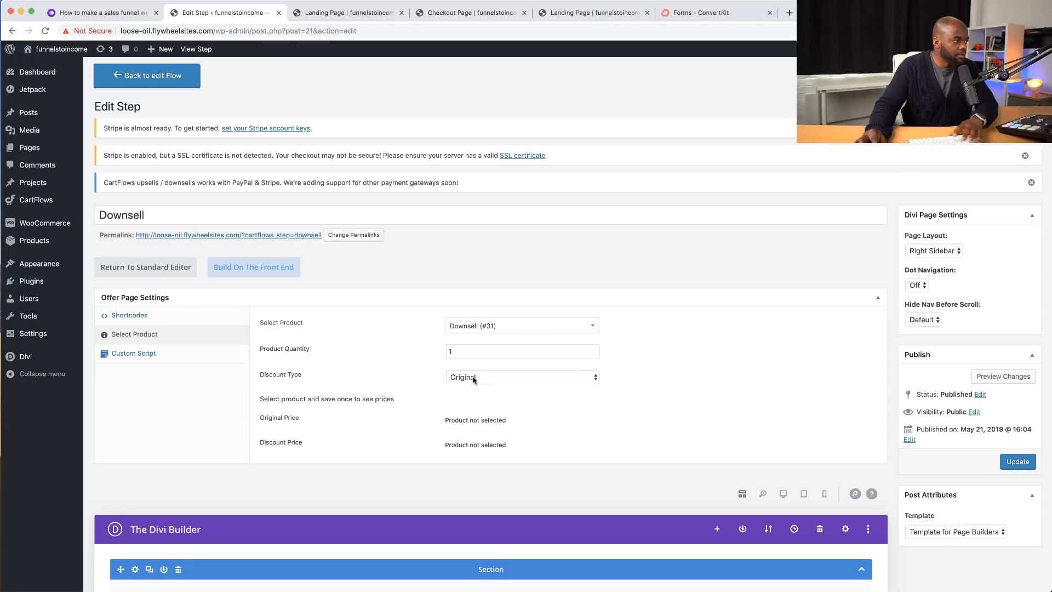
Step: Give the downsell offer a Discount Percentage of 50 and save the step
click(475, 378)
click(500, 387)
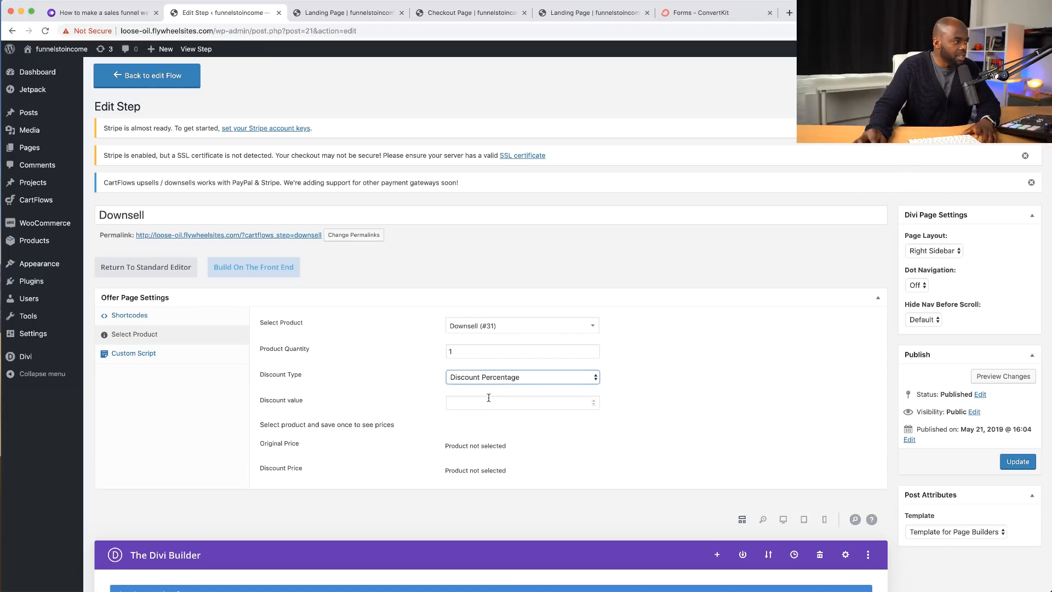
click(486, 401)
text(50)
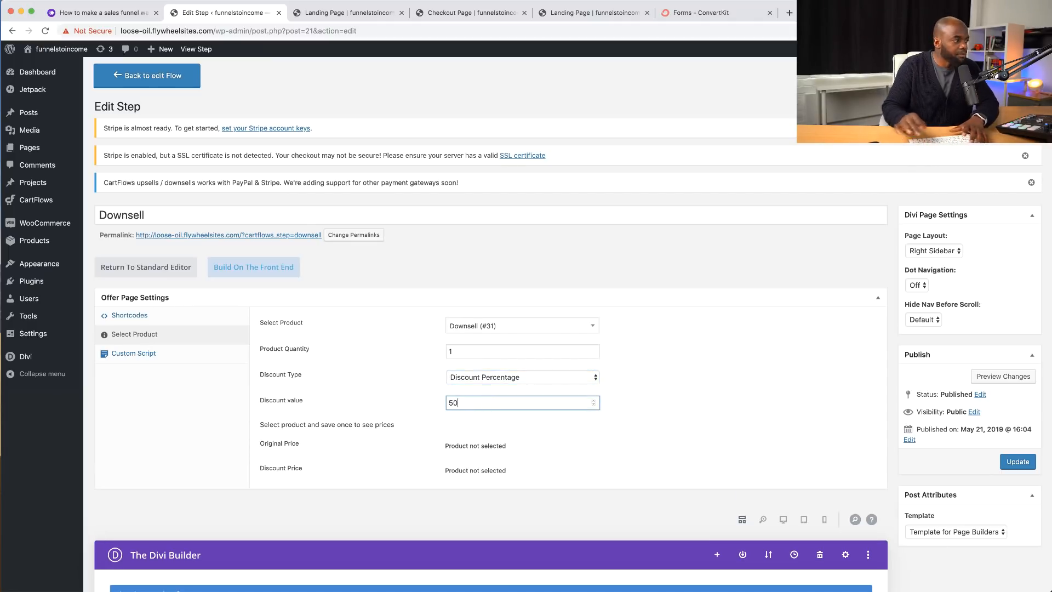
key(Return)
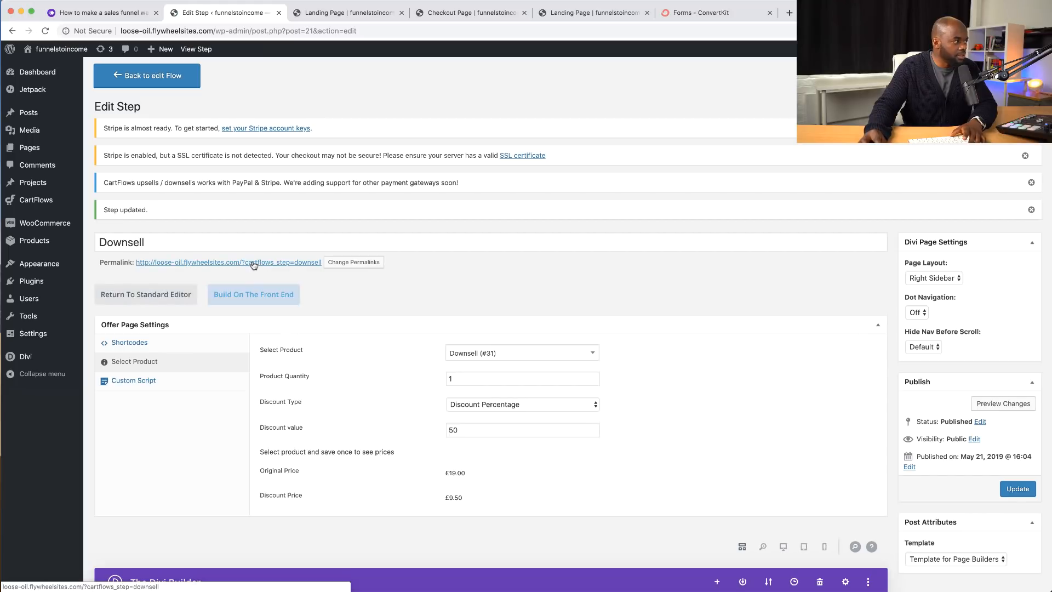
Step: Check the live downsell page and return to the Downsell step's editor
super+click(253, 263)
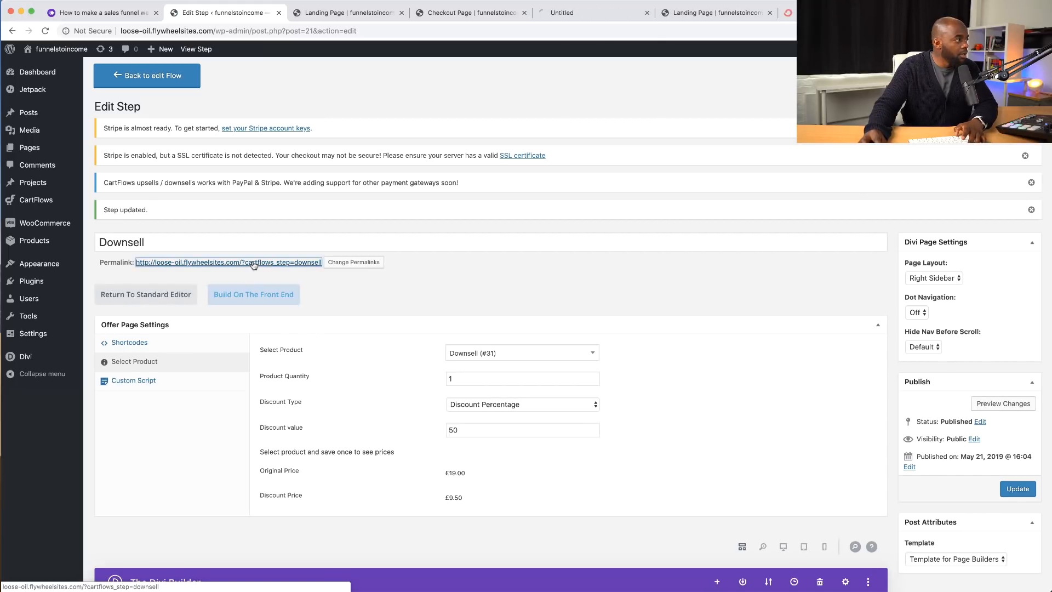
click(583, 14)
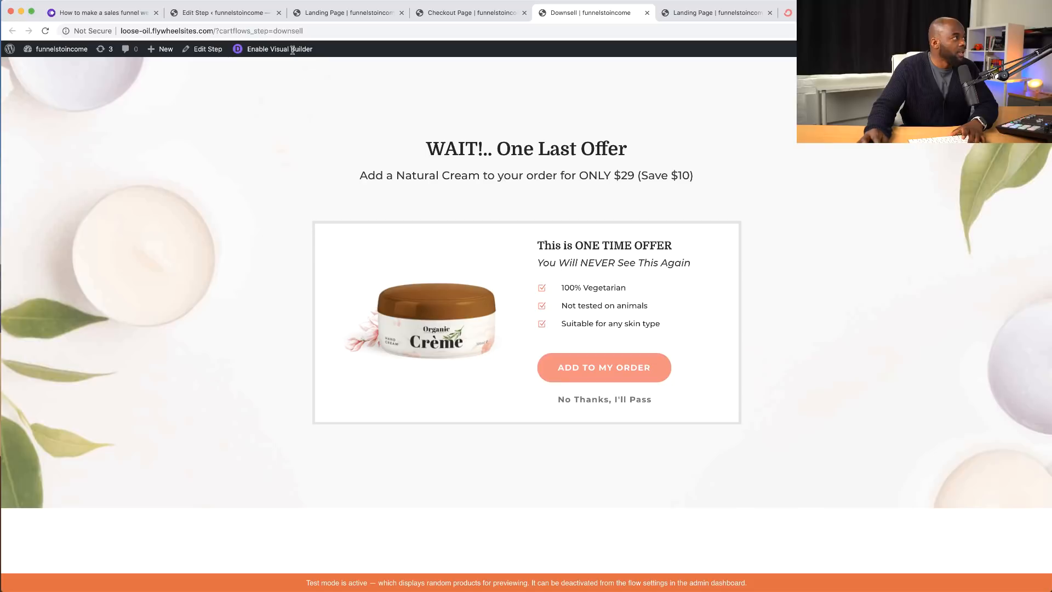
click(250, 14)
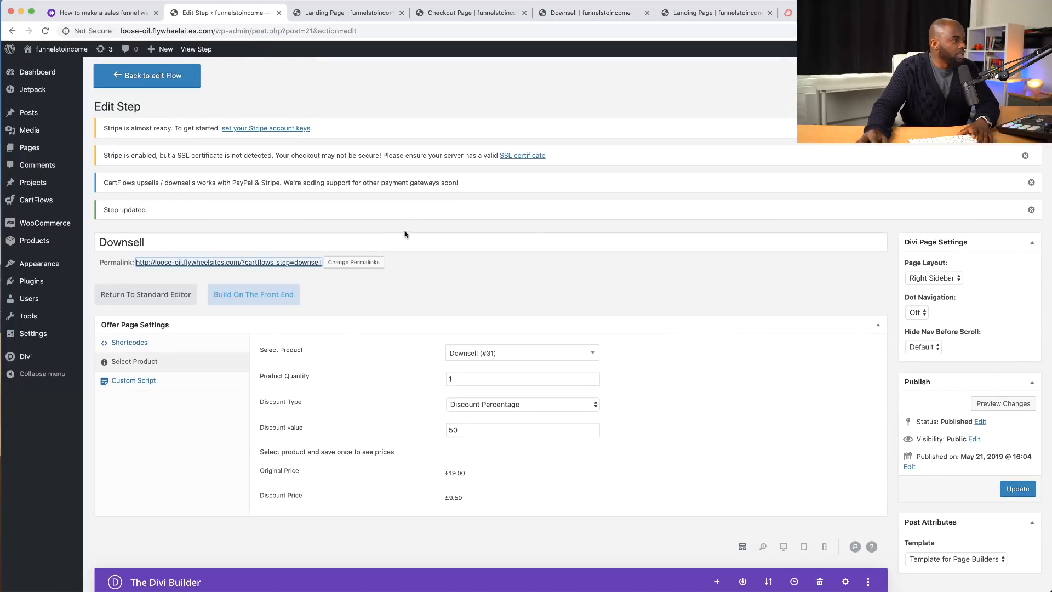
Step: Look over the live checkout page and open it in the Divi Visual Builder
click(350, 13)
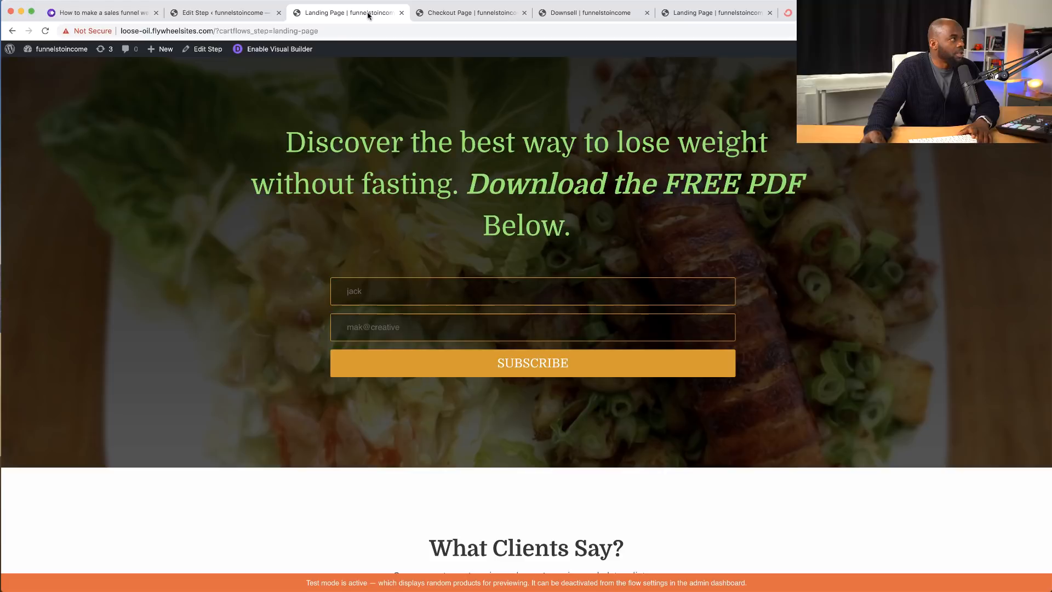
click(471, 13)
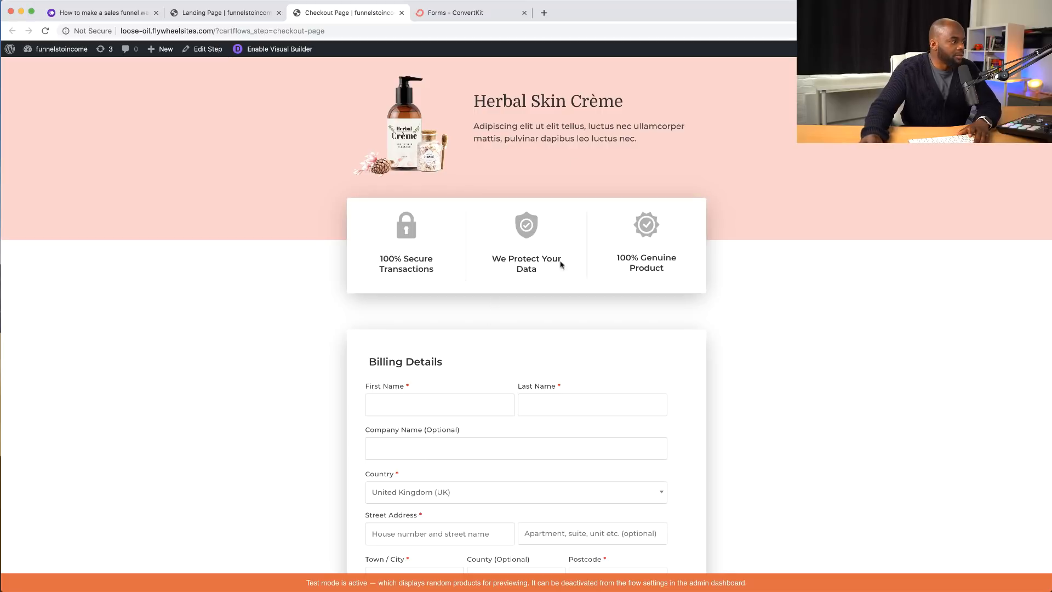
scroll(603, 329, down, 1)
scroll(639, 387, down, 2)
scroll(639, 390, up, 3)
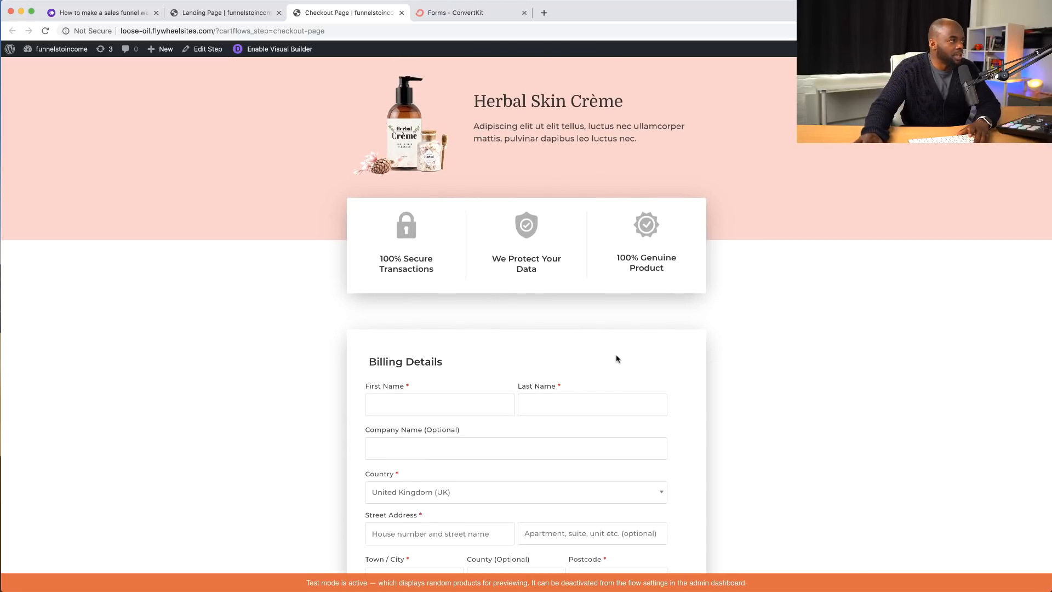
click(289, 51)
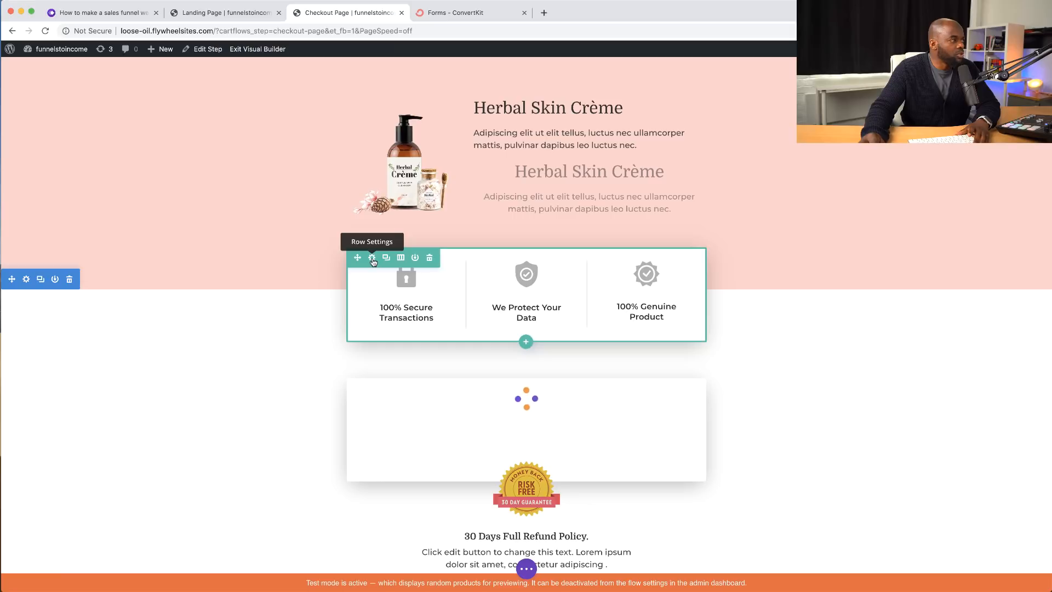
Step: Set the Max Width of both the trust badges row and the checkout form row to 1080px
click(372, 259)
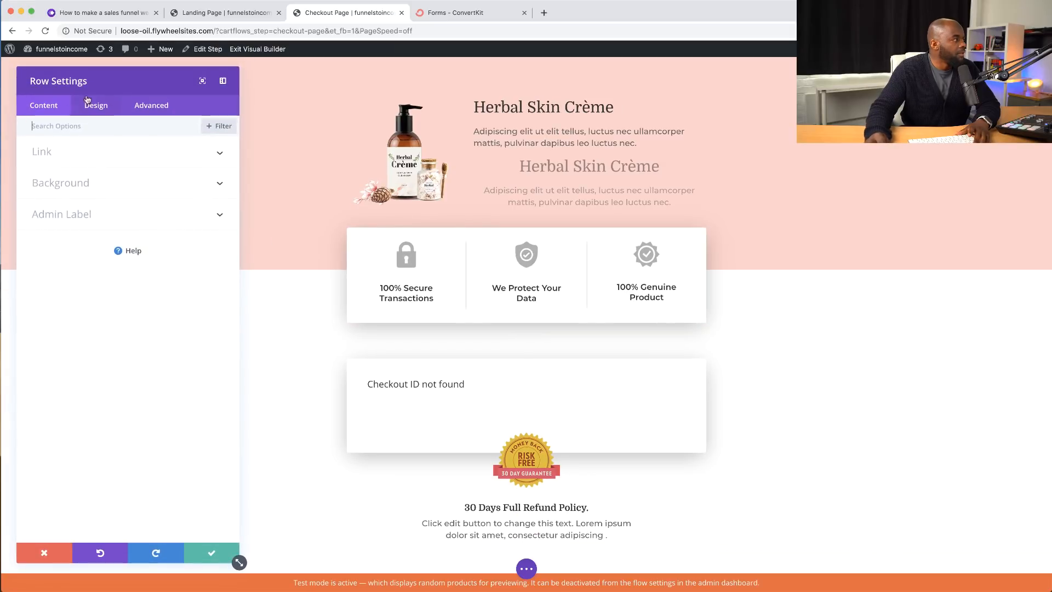
click(97, 107)
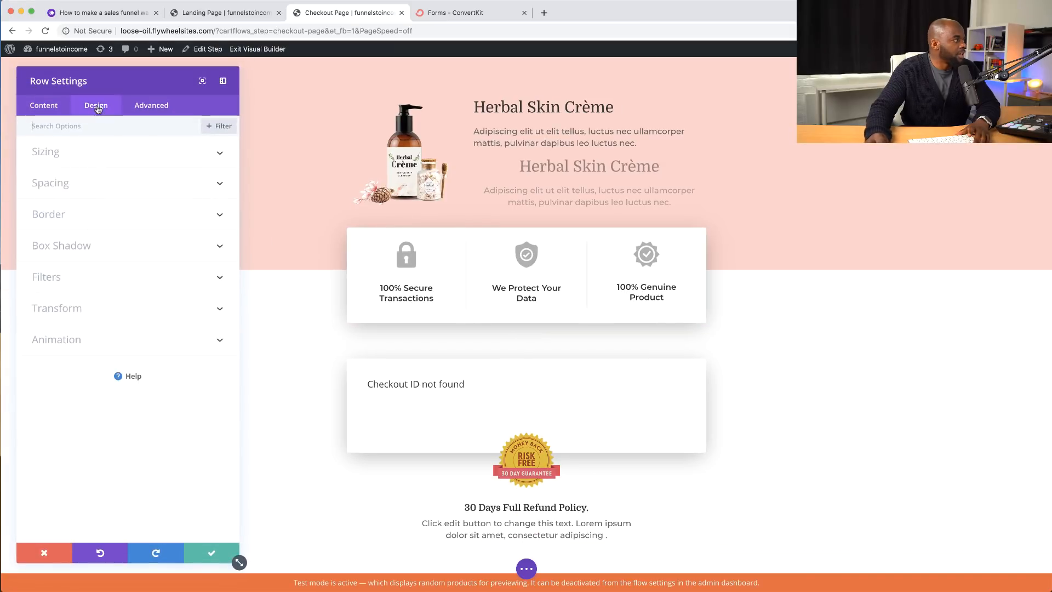
click(58, 154)
drag(67, 351, 81, 352)
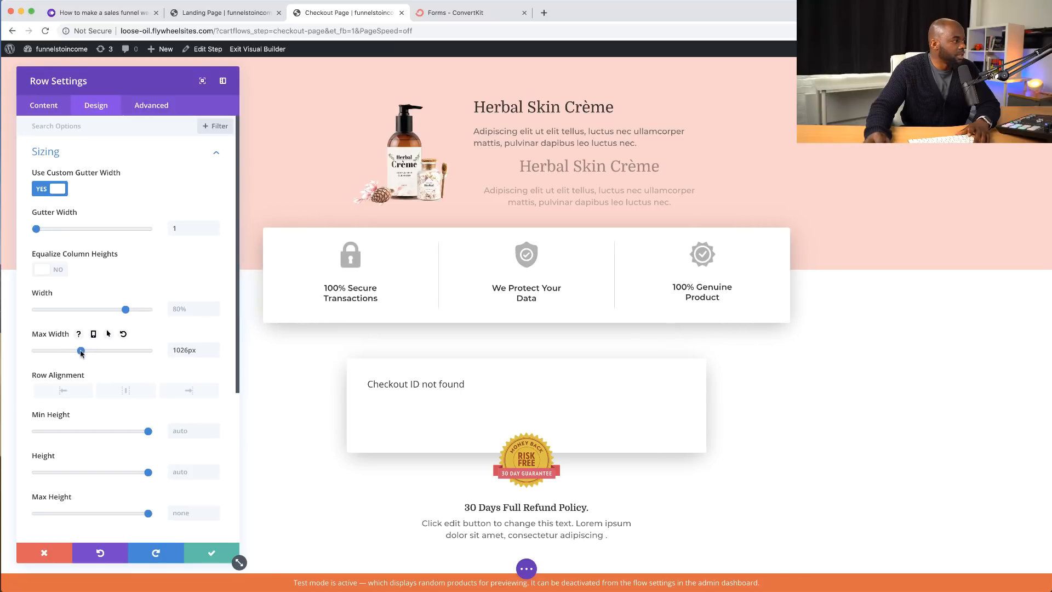
double_click(188, 350)
text(700px)
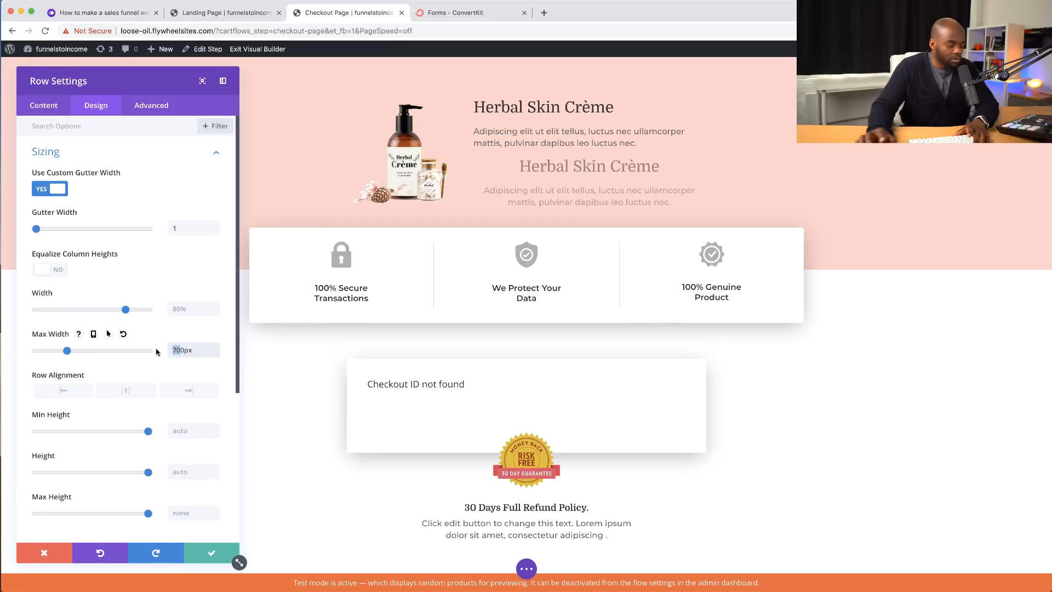
text(108)
key(Return)
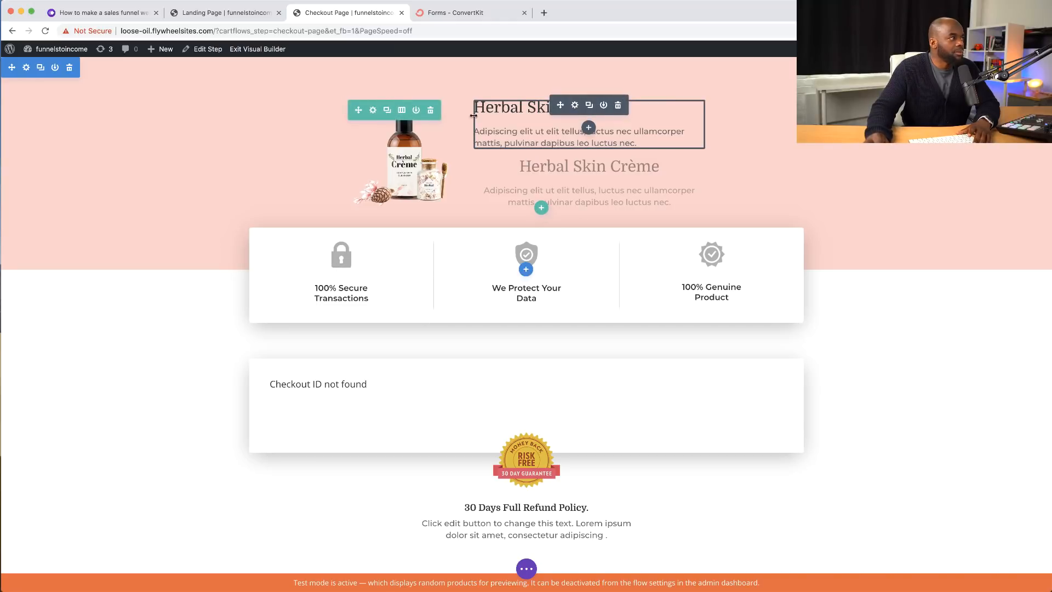
Step: Change the Herbal Skin Crème header row to two equal columns and set its Max Width to 1080px
click(402, 110)
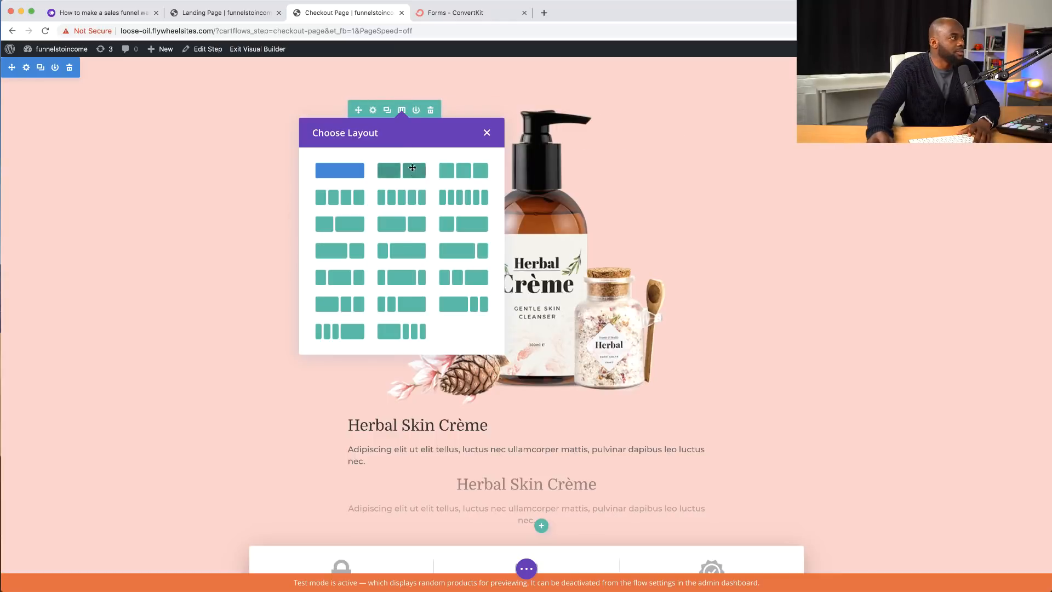
click(412, 168)
click(373, 110)
click(96, 105)
click(73, 164)
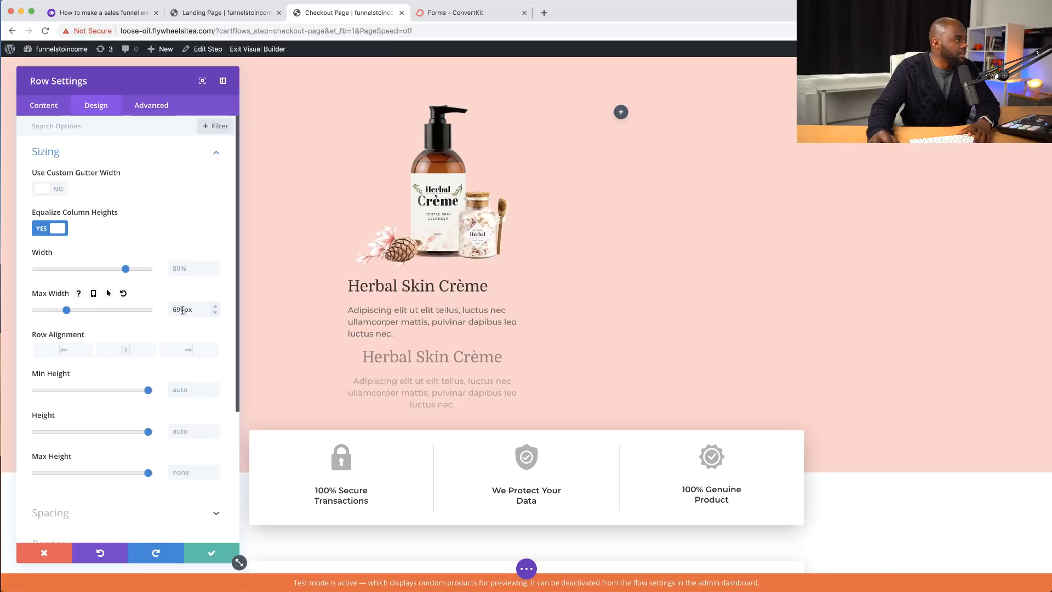
drag(183, 310, 167, 311)
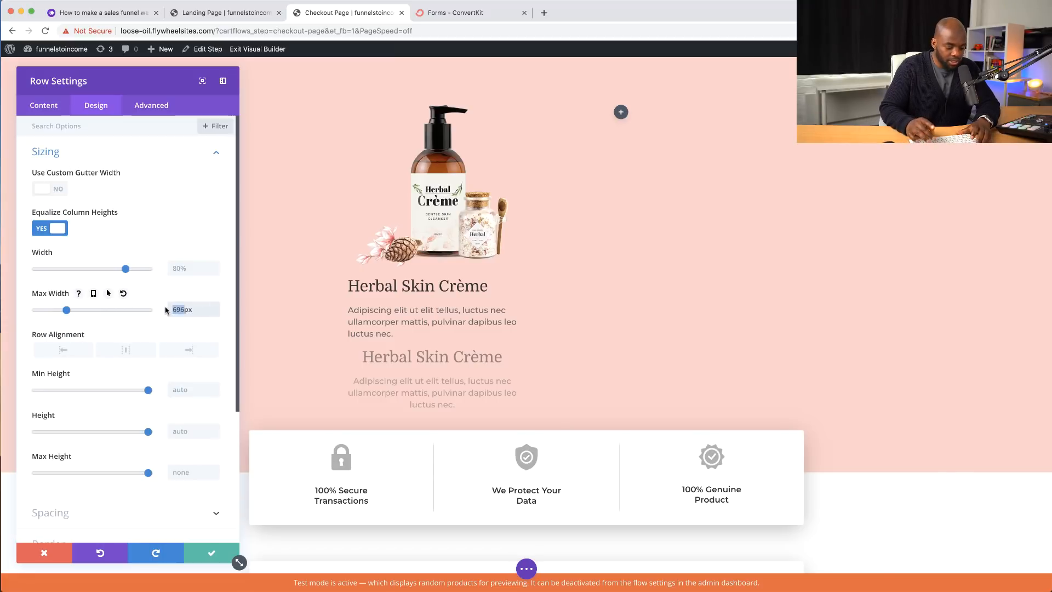
text(1080)
click(212, 553)
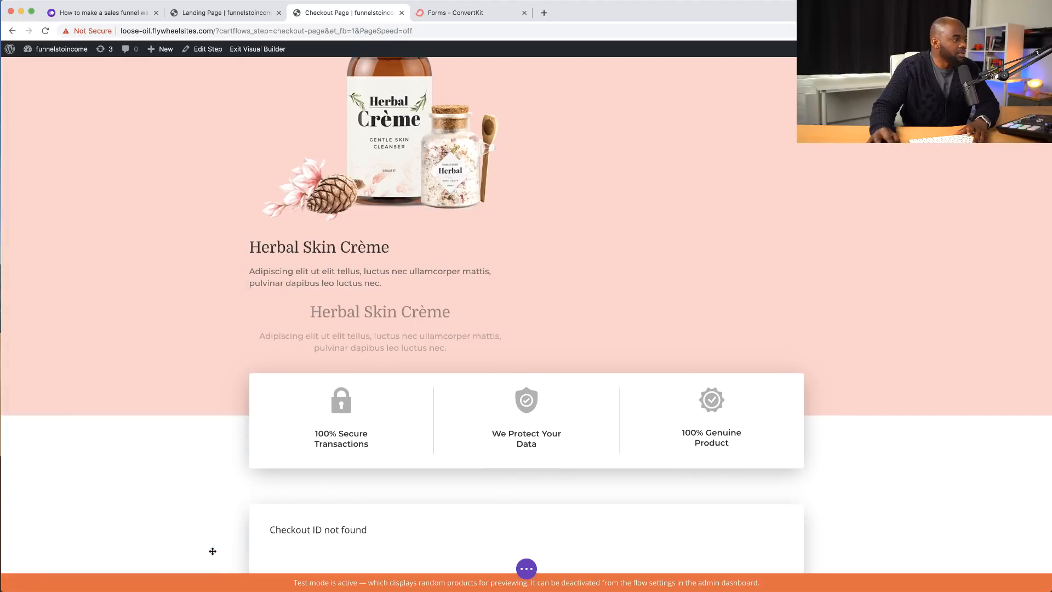
Step: Move the checkout form module into the empty second column of the Herbal Skin Crème header row
scroll(479, 405, down, 1)
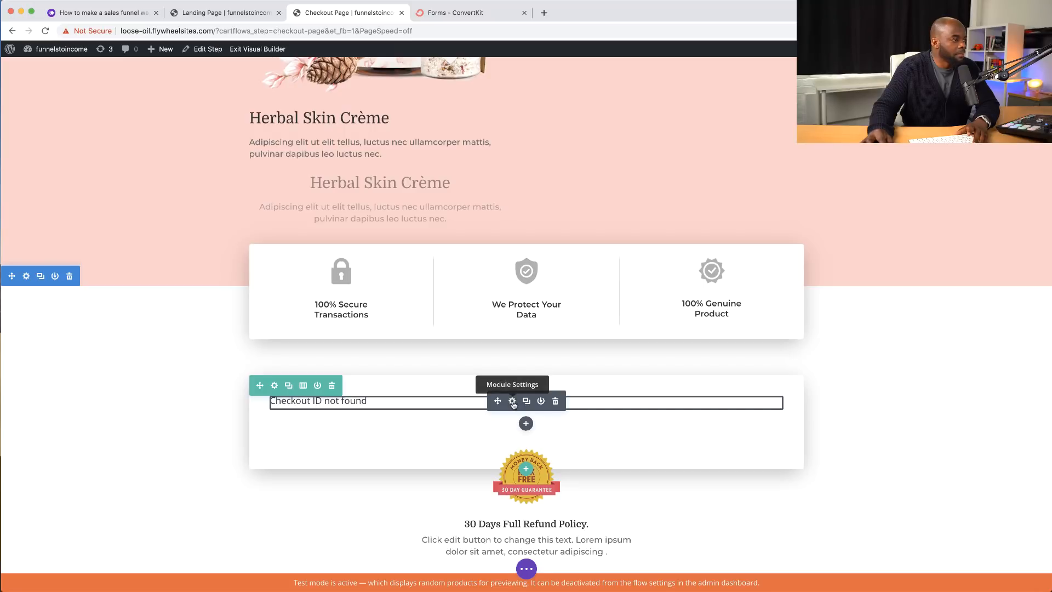
scroll(514, 406, up, 1)
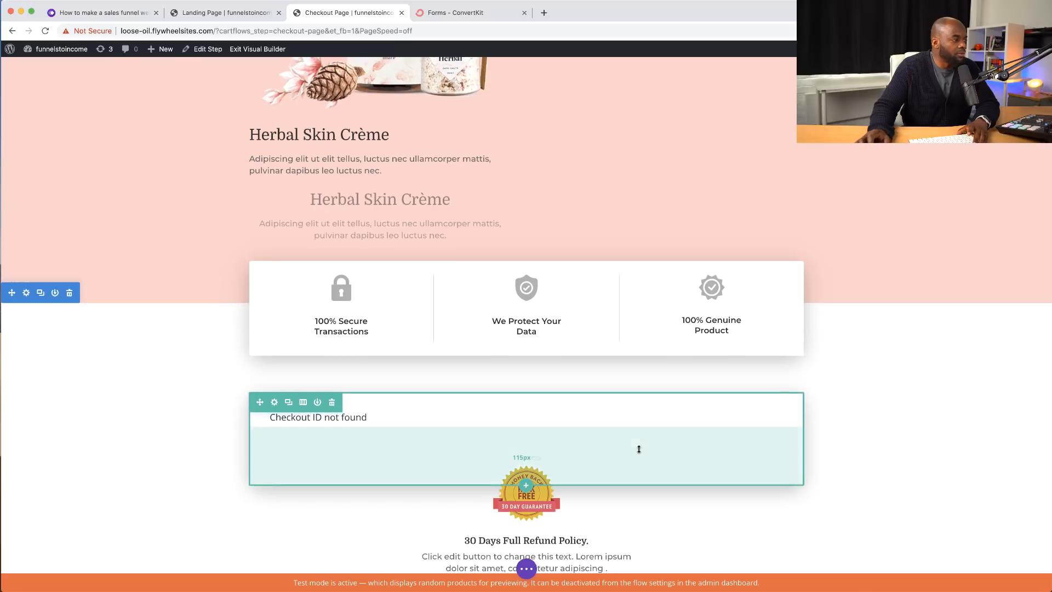
scroll(630, 449, up, 3)
mouse_move(502, 503)
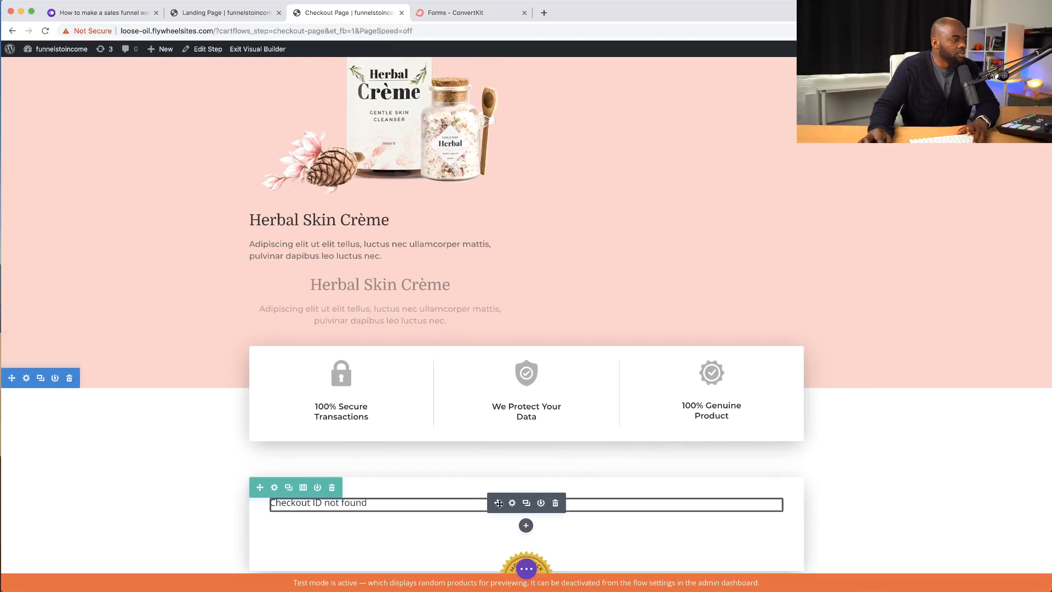
scroll(600, 200, up, 4)
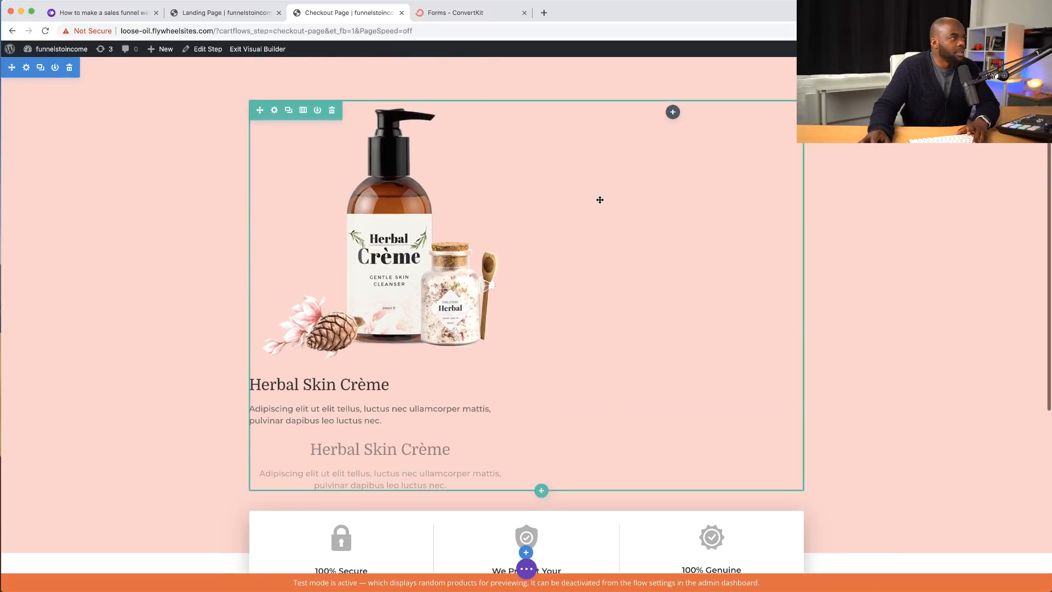
scroll(669, 261, down, 5)
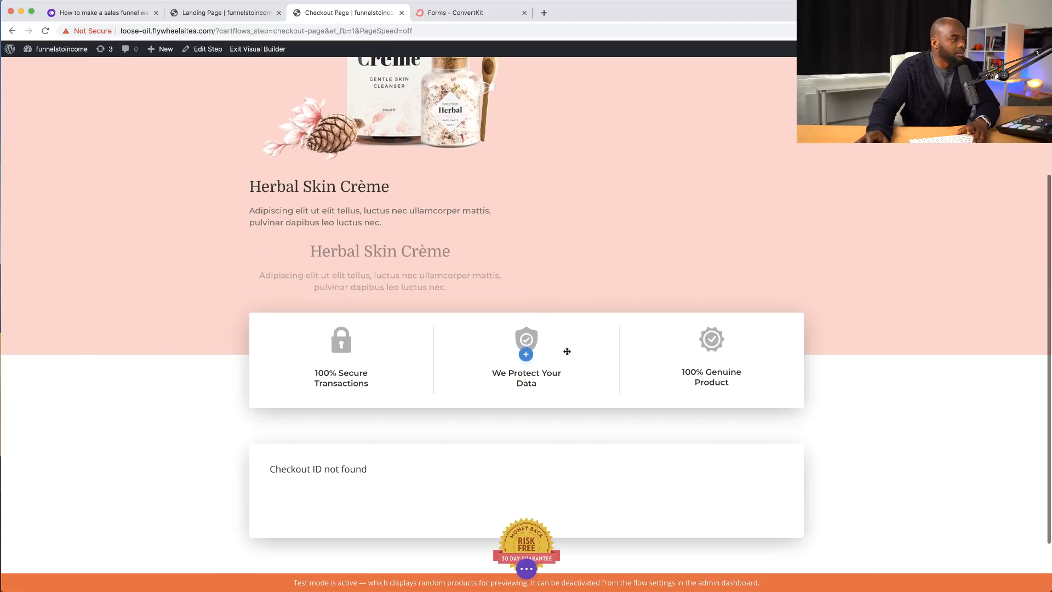
mouse_move(496, 473)
drag(498, 470, 671, 125)
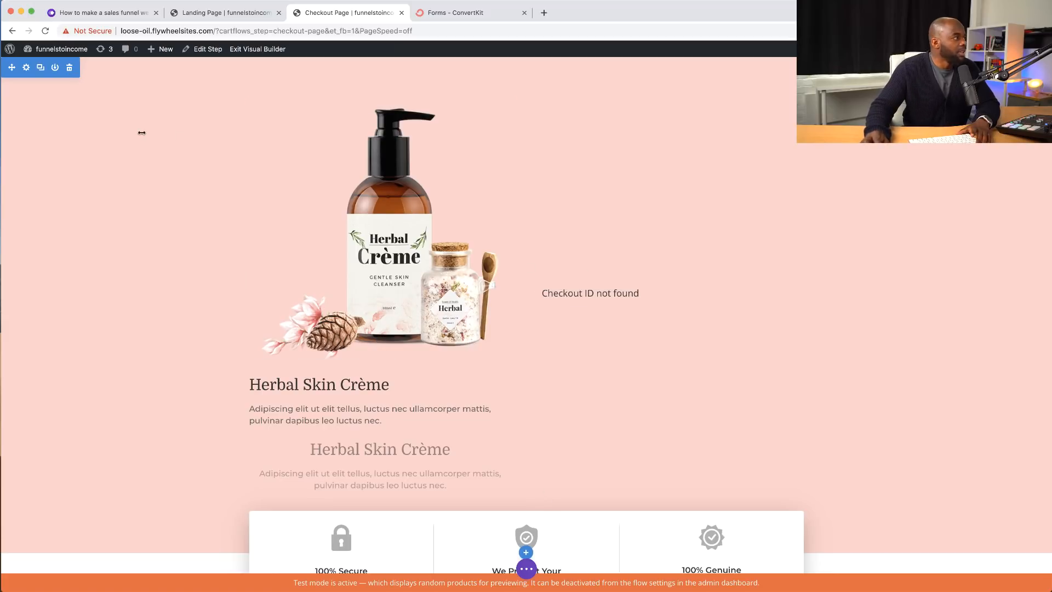
Step: Give the header section the background image blond-hair-camera-chairs-2041394.jpg from the media library
click(26, 68)
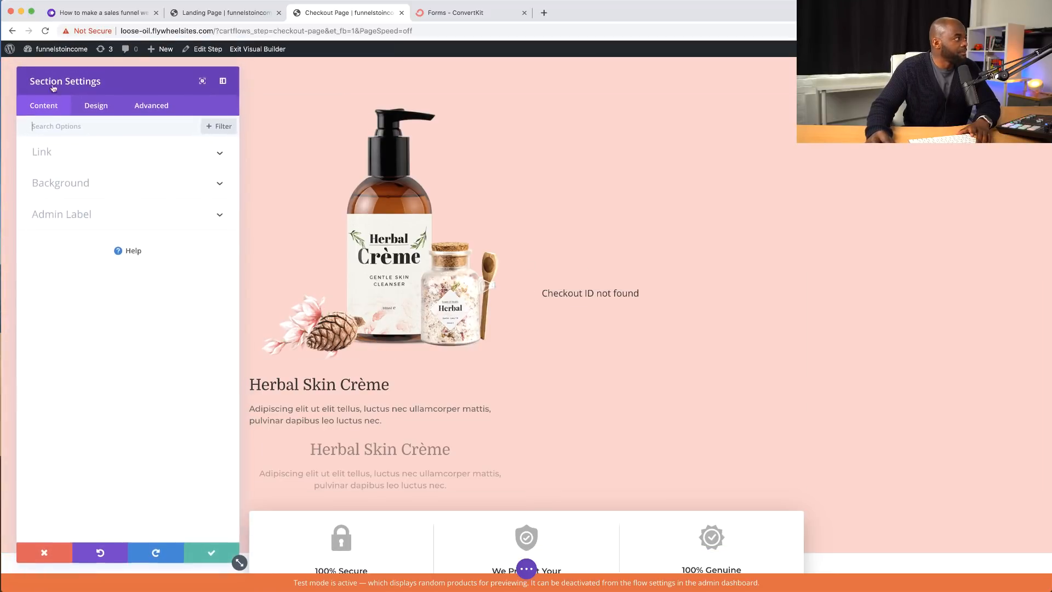
click(77, 185)
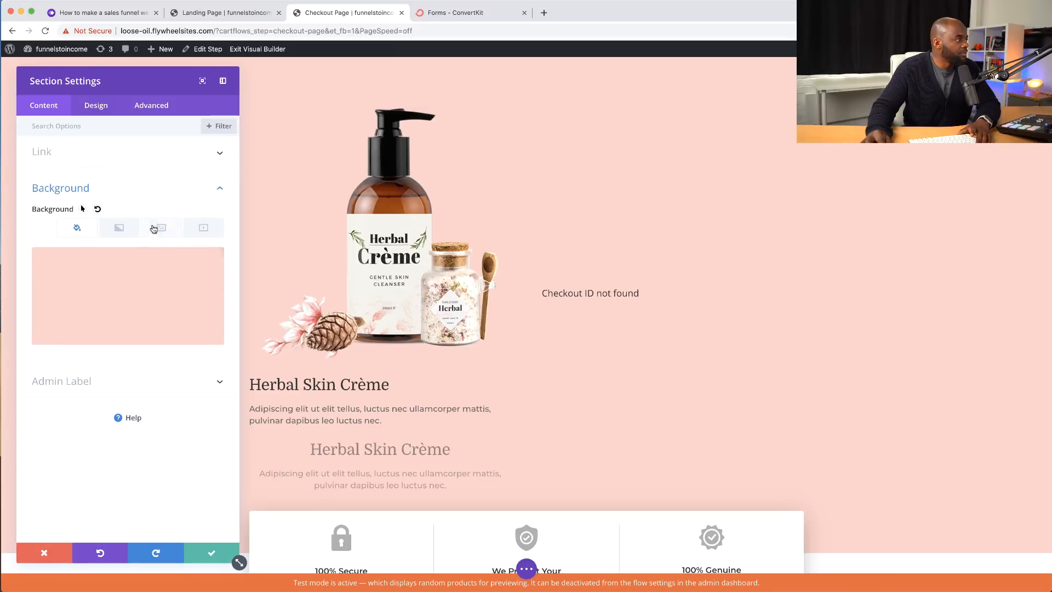
click(157, 227)
click(127, 287)
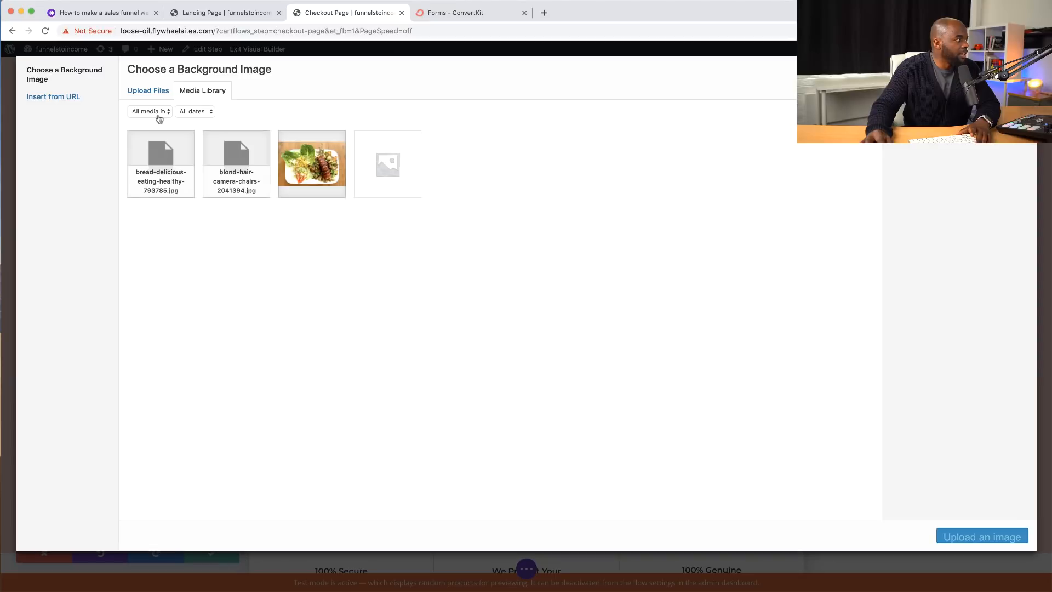
click(247, 160)
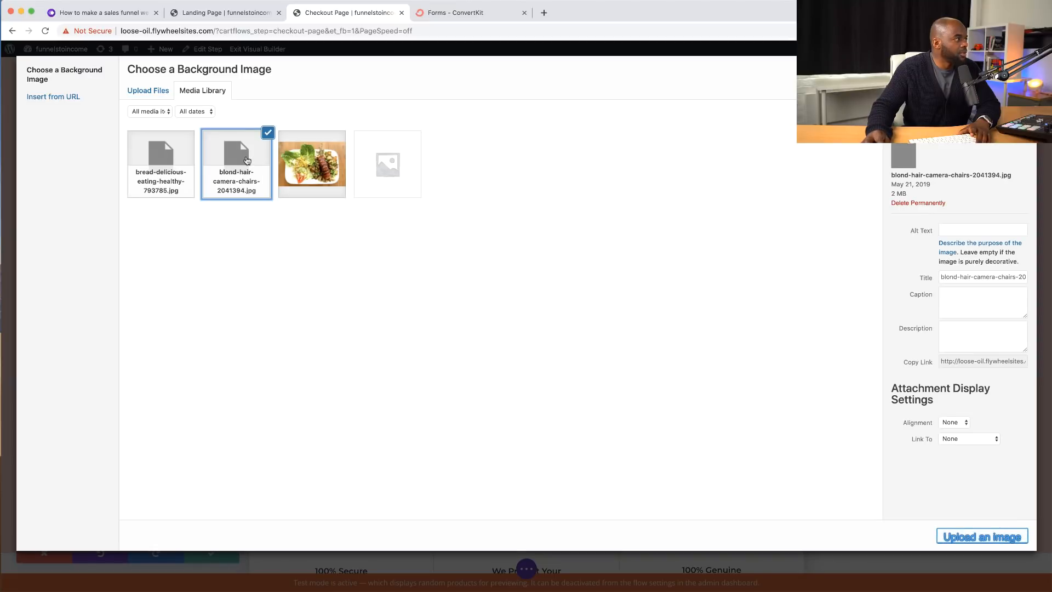
key(Return)
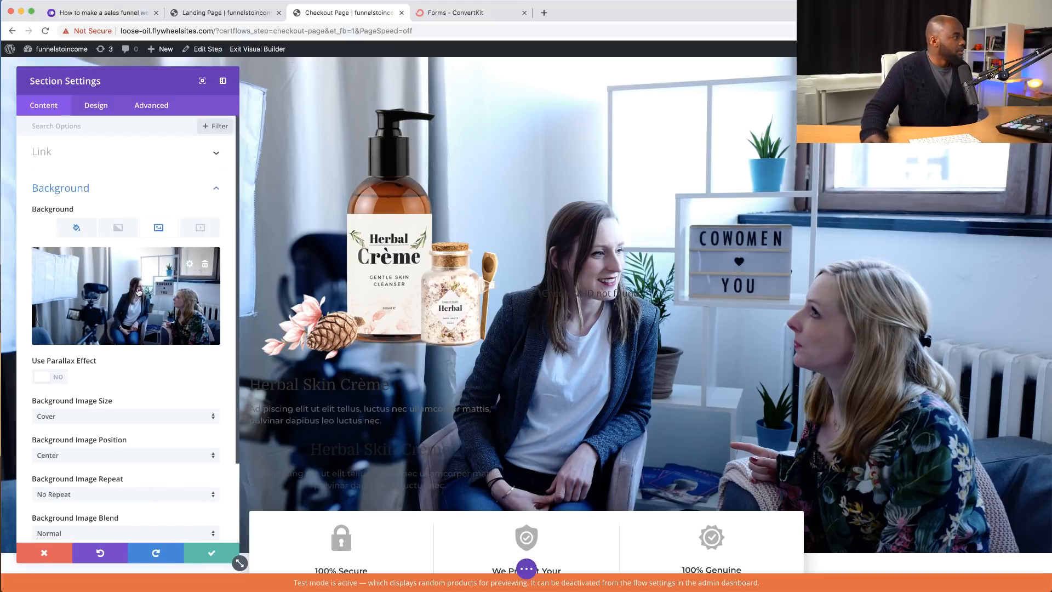
Step: Set the section's background colour to black at 0.87 opacity and blend the background image with Multiply
click(89, 230)
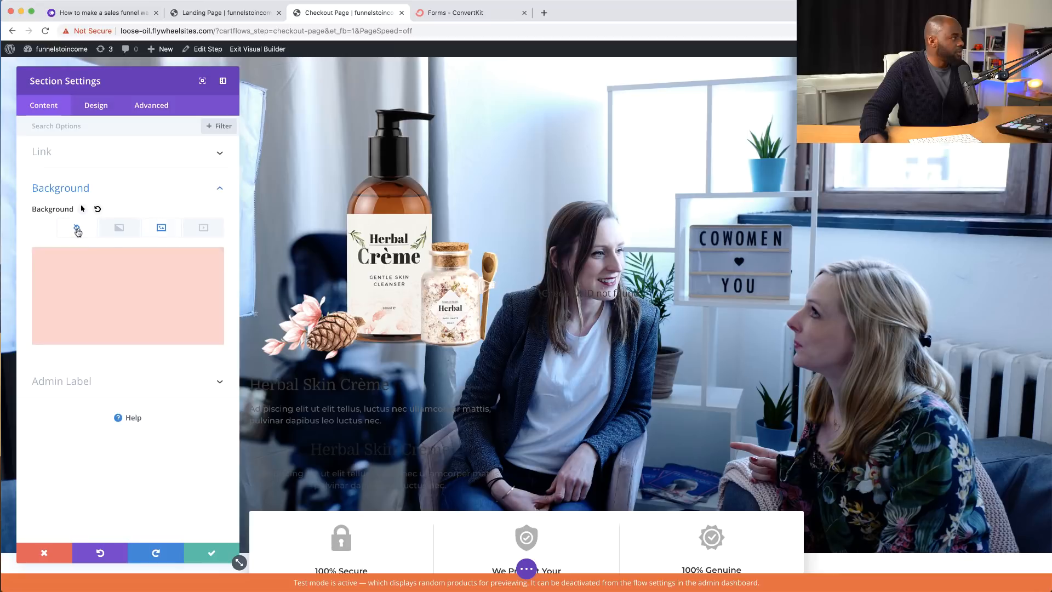
click(129, 284)
click(56, 347)
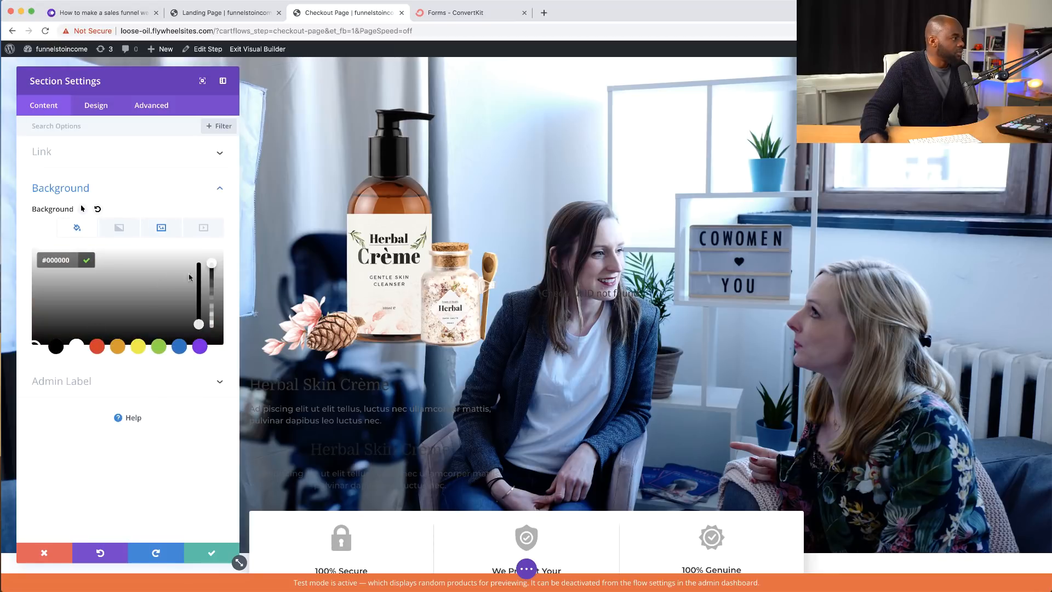
drag(214, 263, 213, 269)
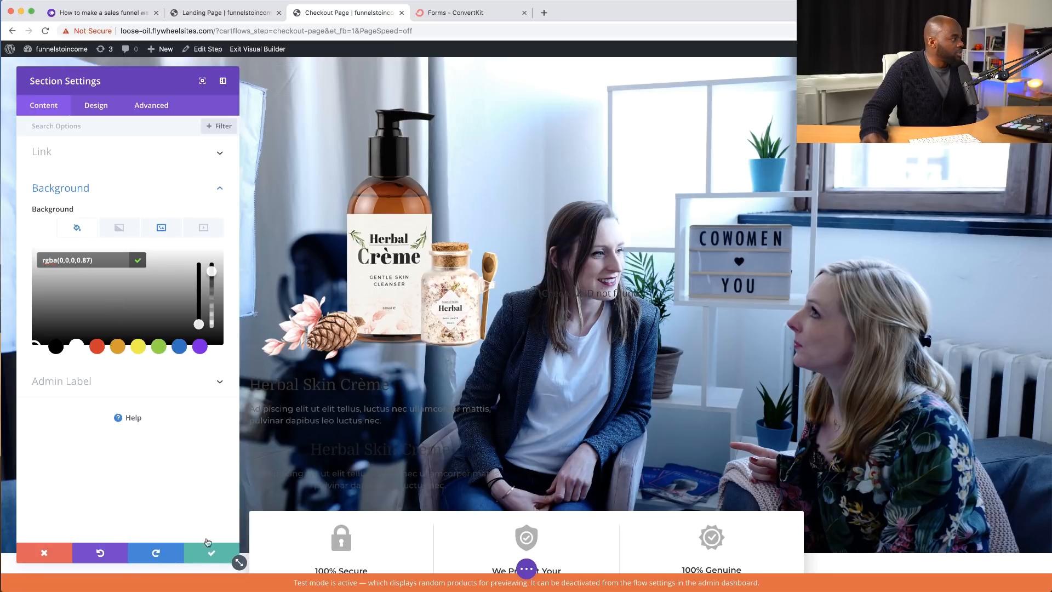
click(161, 228)
scroll(132, 460, down, 2)
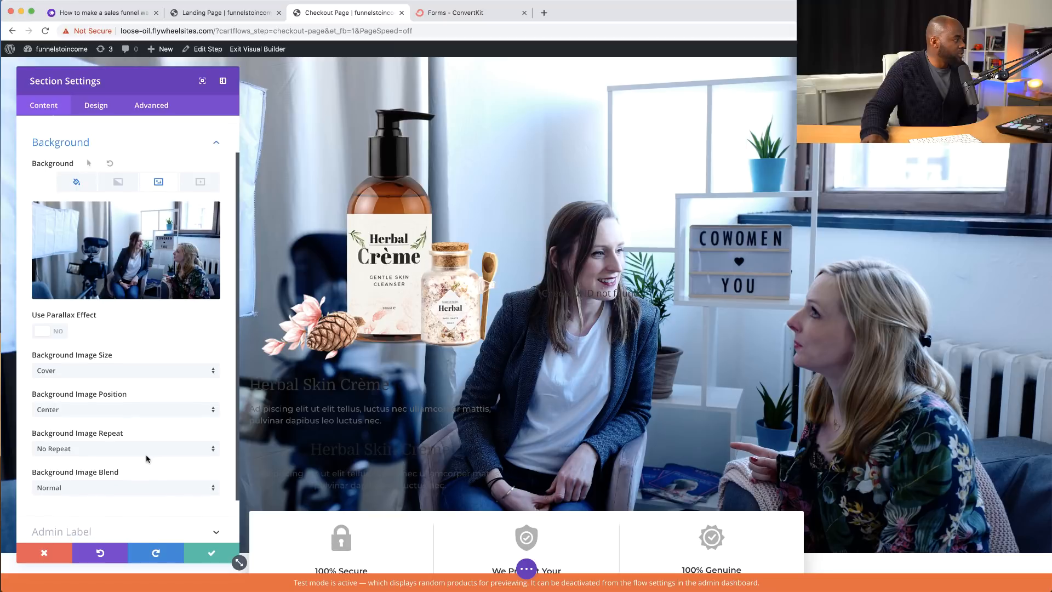
click(96, 486)
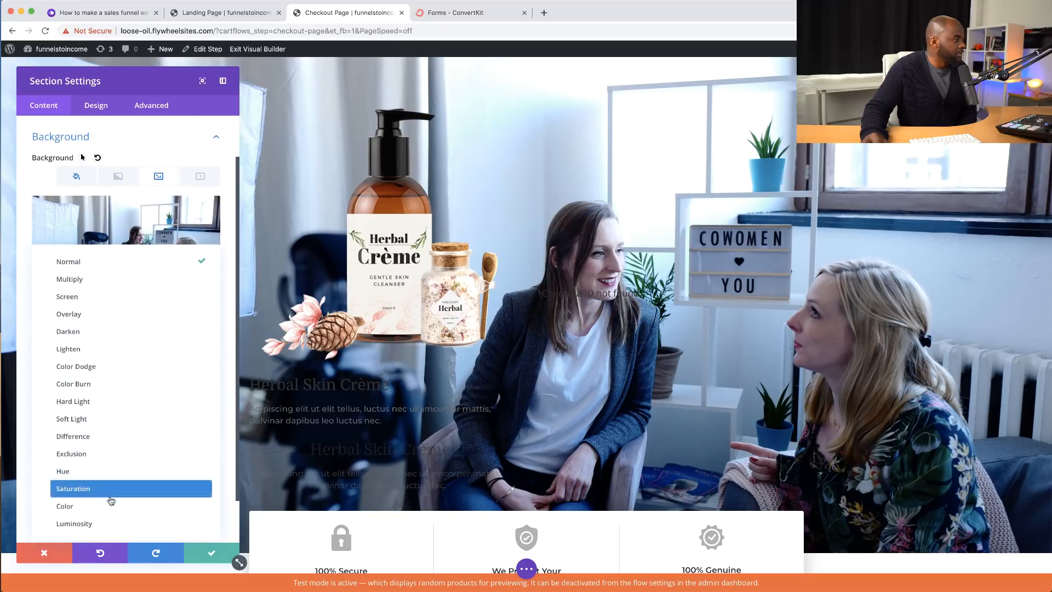
click(111, 280)
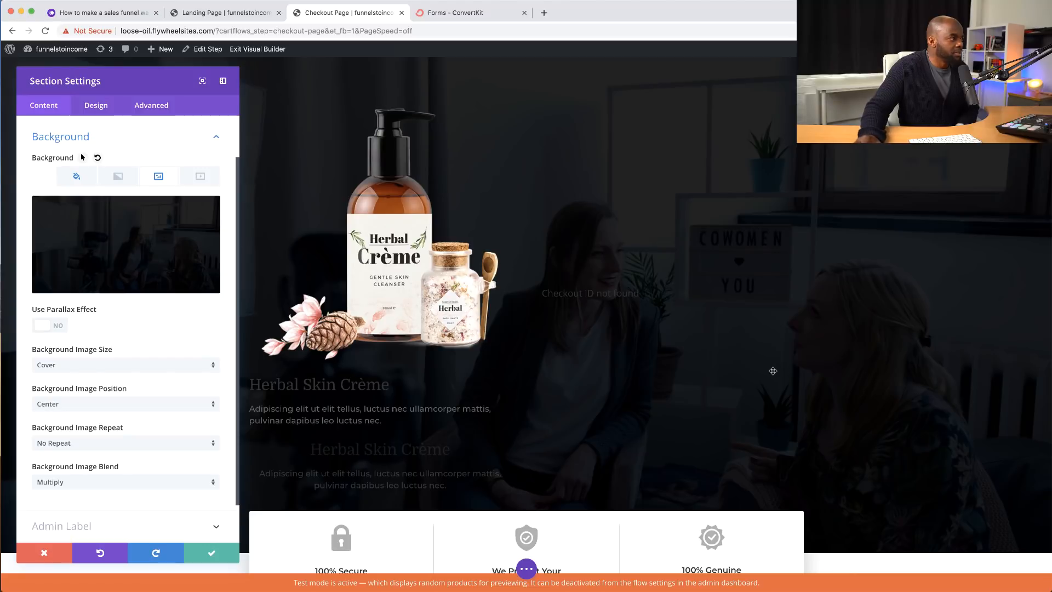
Step: Recheck the section's background image and black overlay opacity, and save the section settings
click(157, 244)
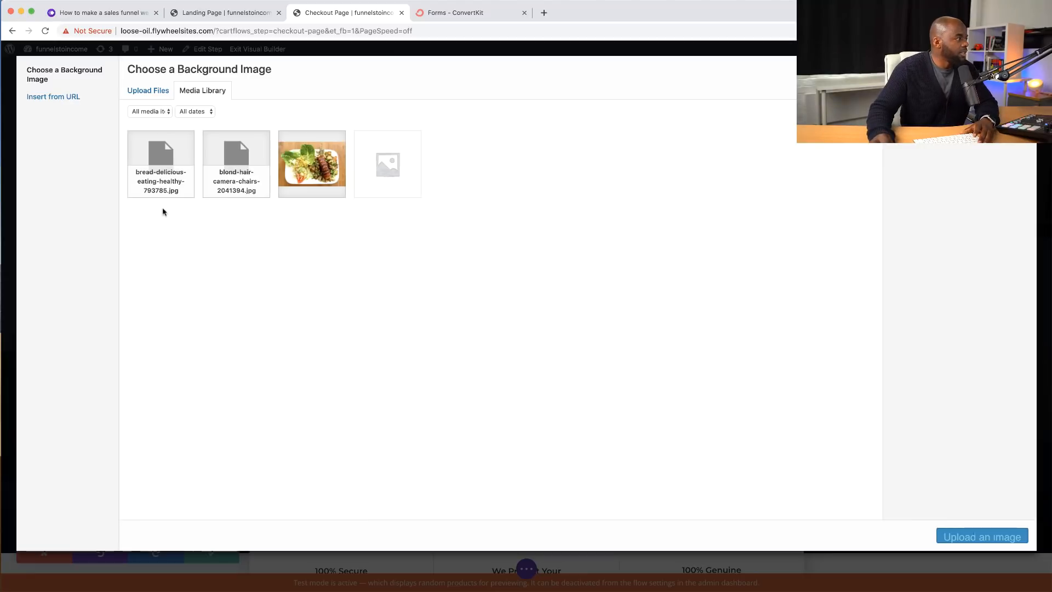
key(Escape)
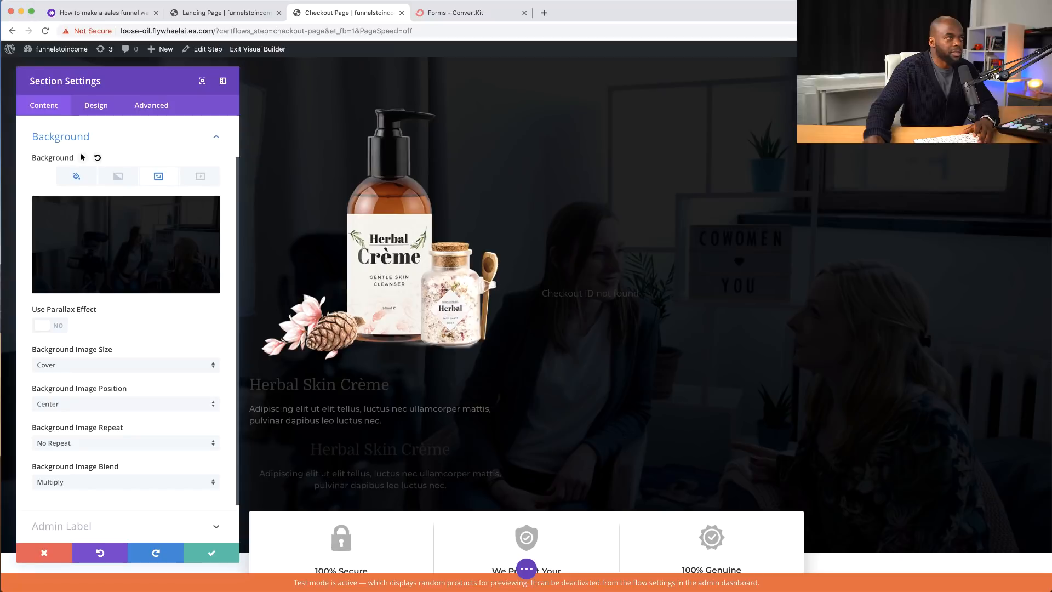
click(68, 183)
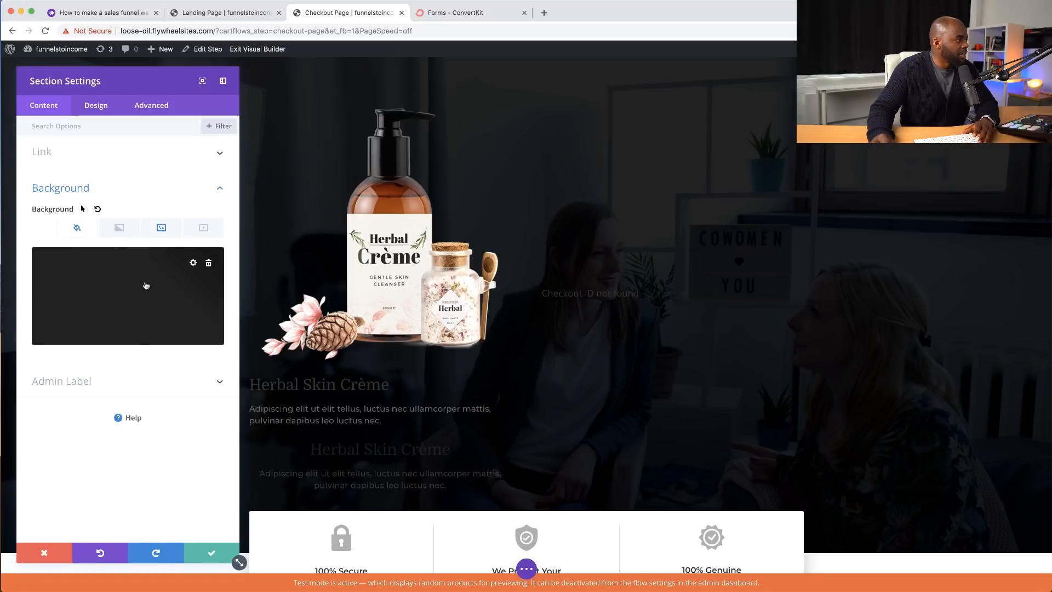
click(146, 285)
mouse_move(213, 271)
mouse_down()
mouse_move(215, 321)
mouse_move(215, 277)
mouse_up()
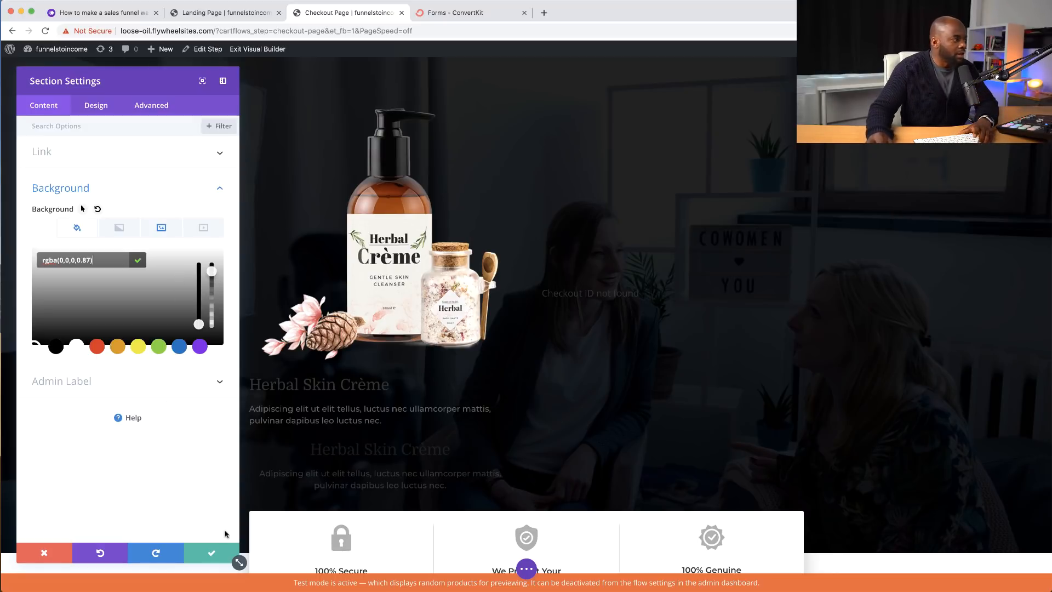
click(213, 555)
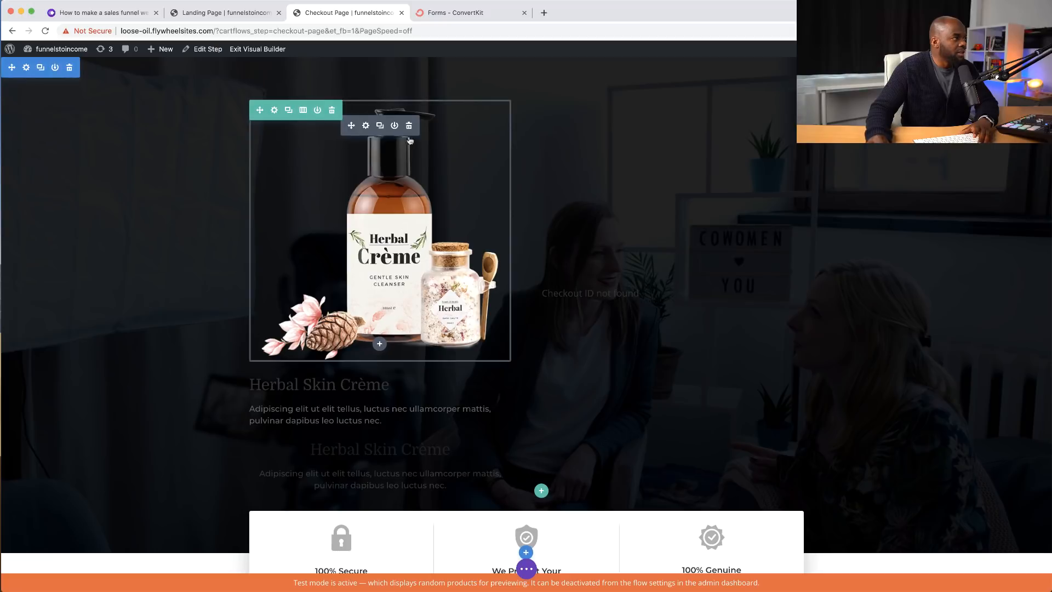
Step: Delete the product image and change the first header text to the heading "One-Time OFFER" with the line "One to One Consultation"
click(410, 126)
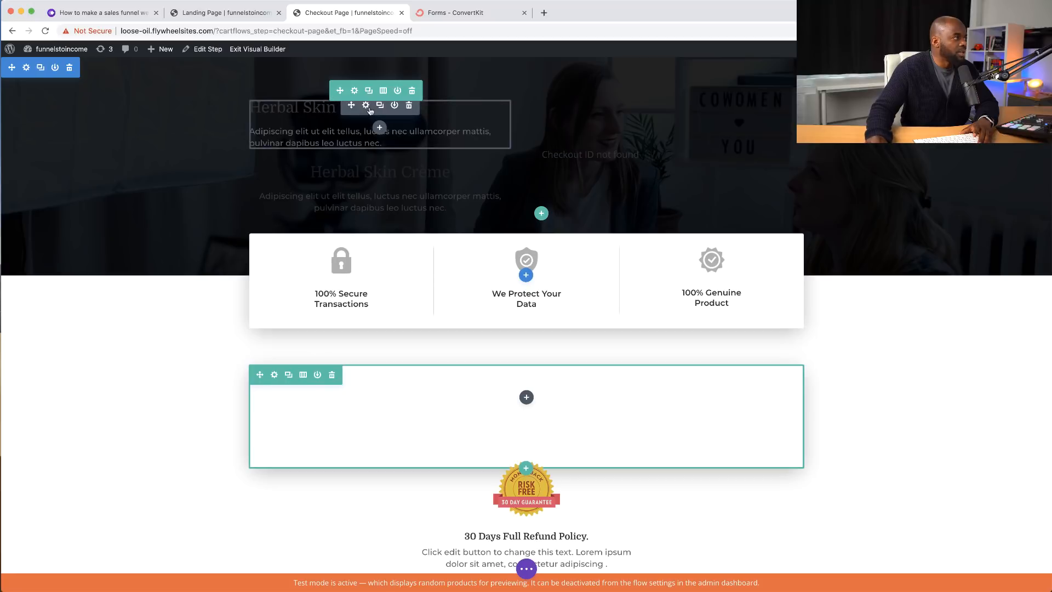
click(367, 107)
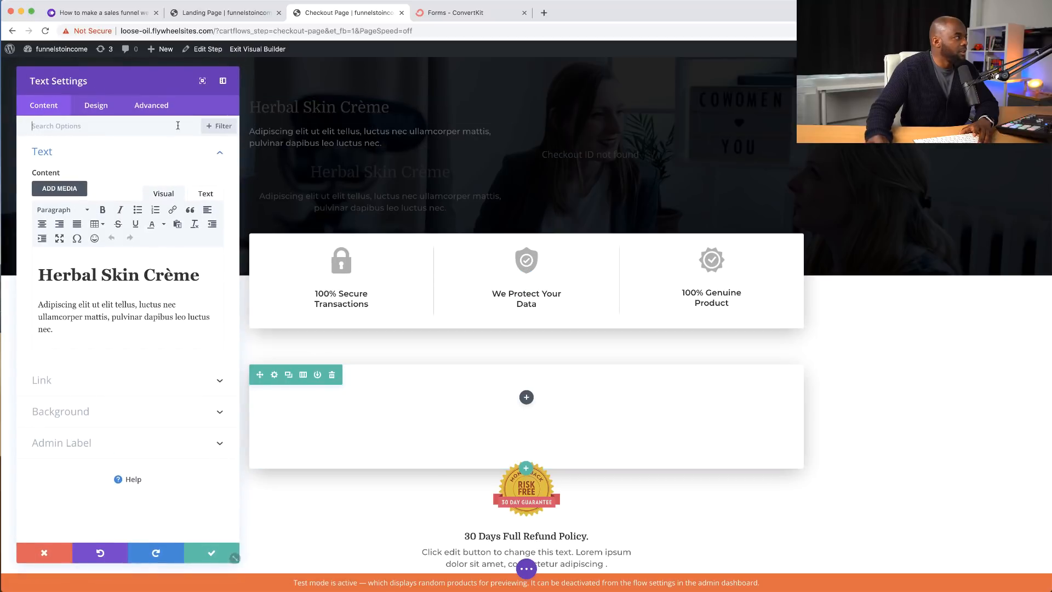
triple_click(119, 275)
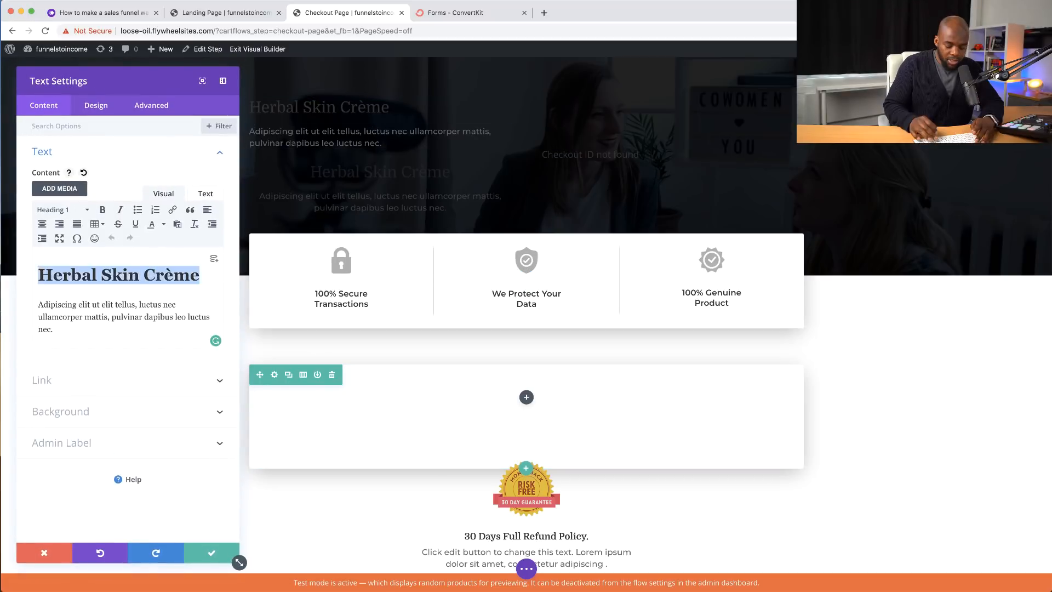
text(One)
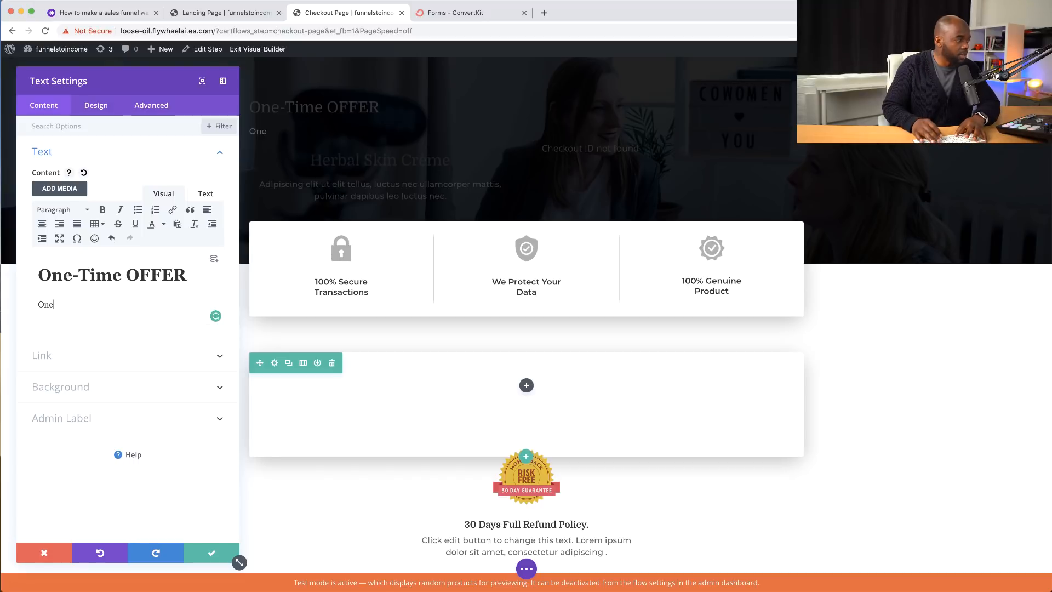
text(to One Consultation)
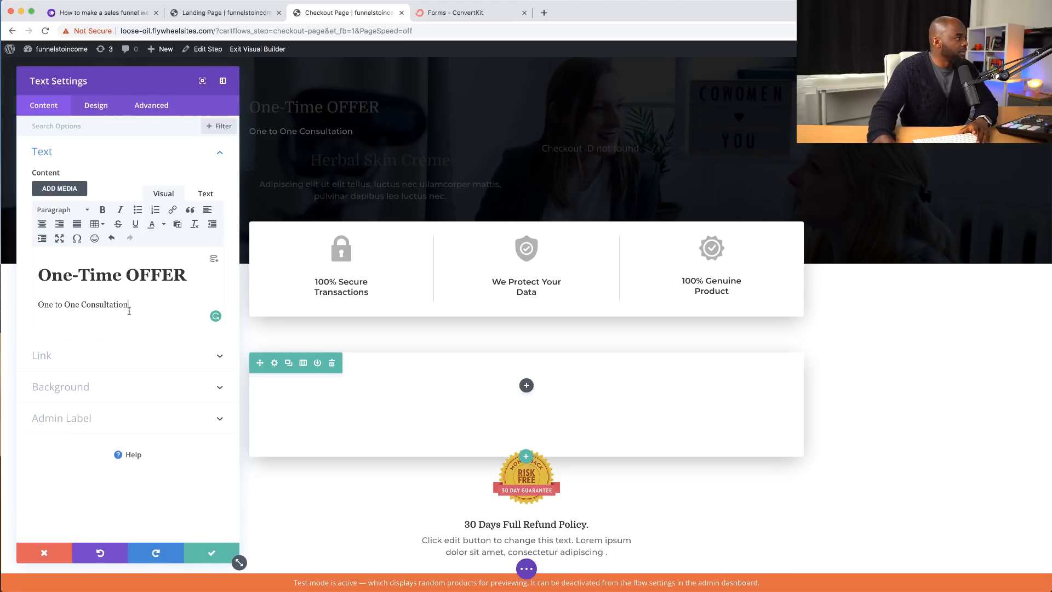
Step: Format the One-Time OFFER heading in #e09900, 51px and Bold, remove the line beneath it, and save the text module
click(99, 107)
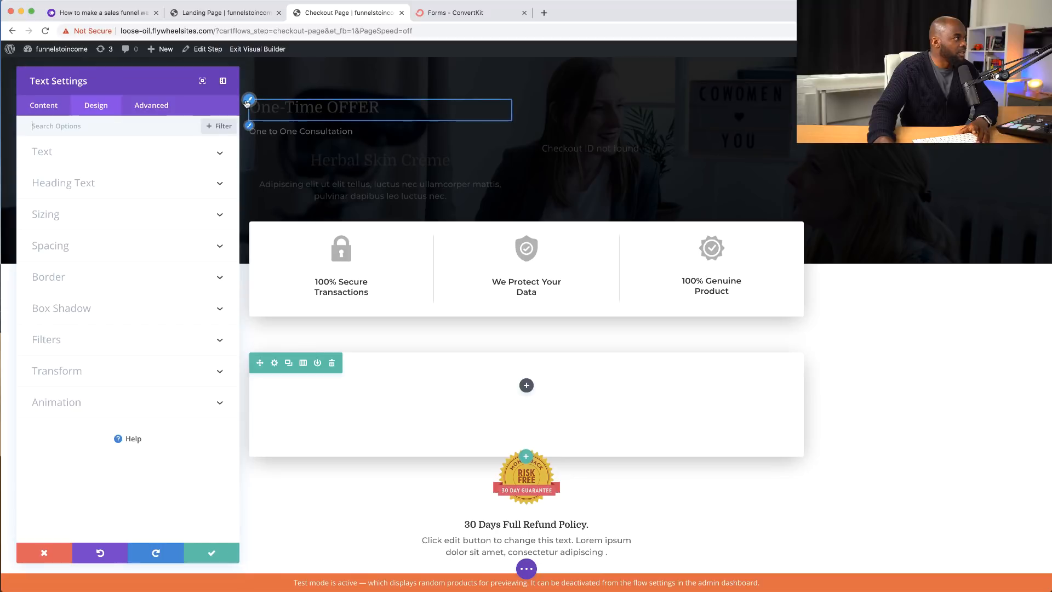
click(249, 100)
click(116, 378)
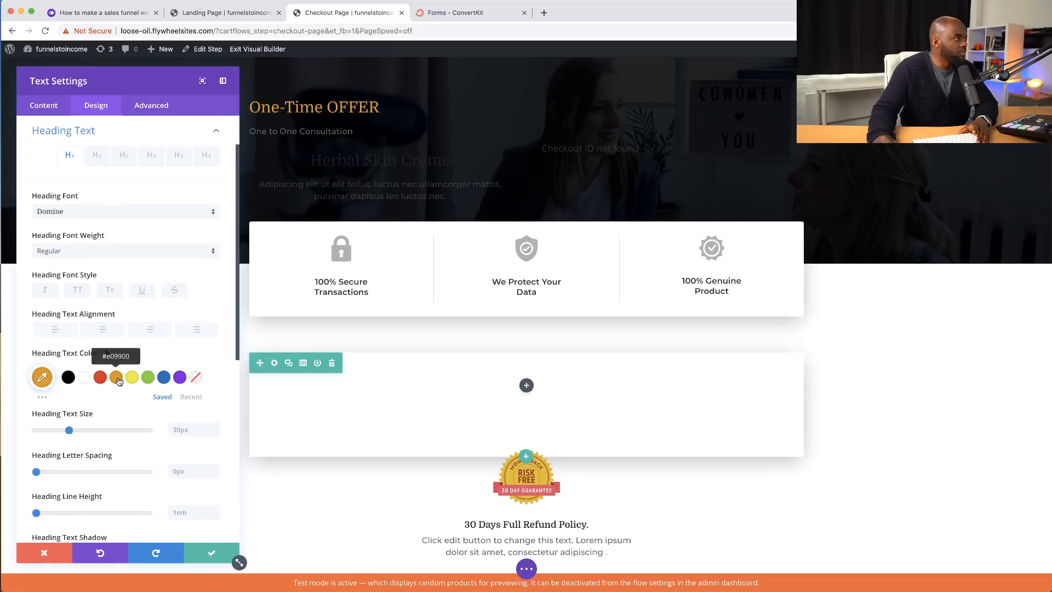
drag(69, 430, 92, 431)
click(75, 252)
click(81, 279)
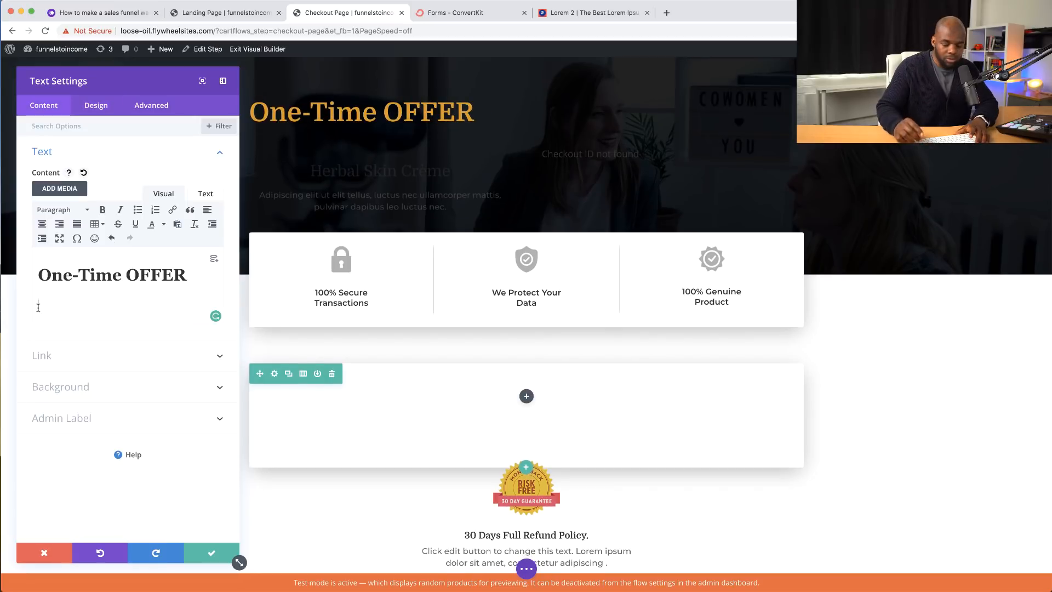
key(BackSpace)
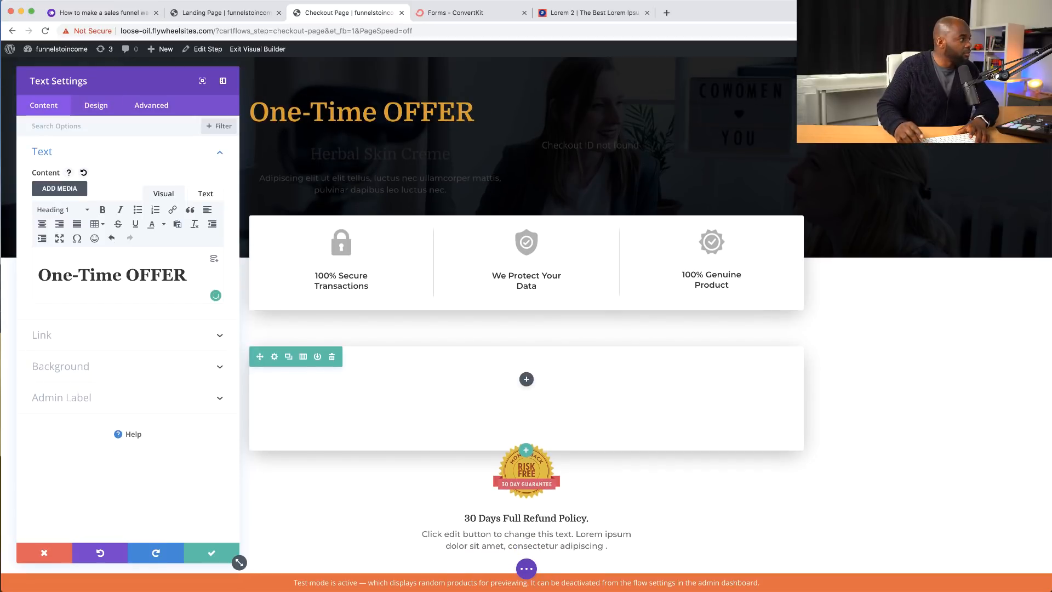
click(212, 554)
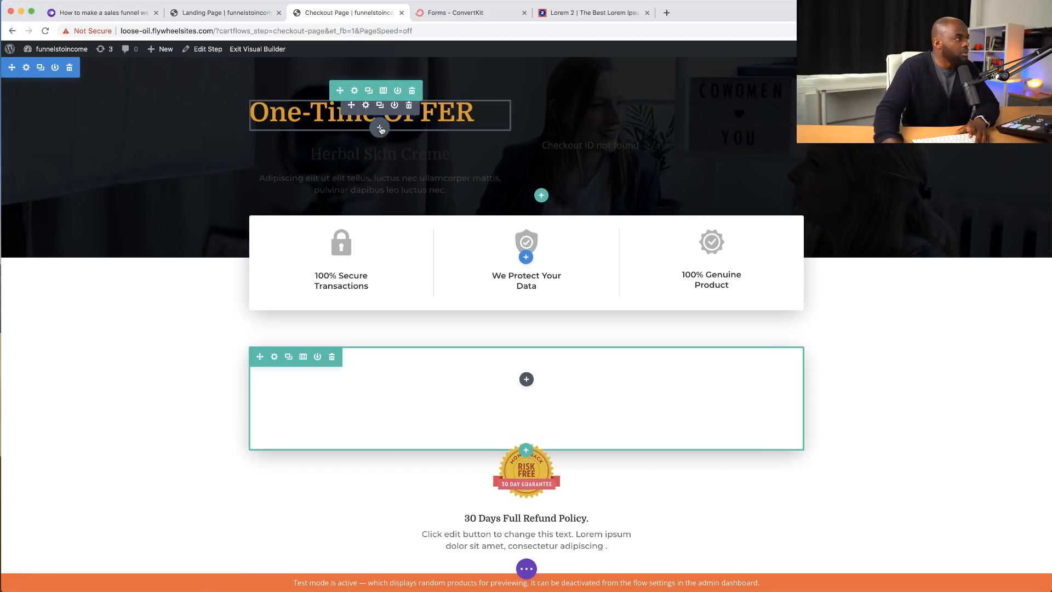
Step: Add a text module below the One-Time OFFER heading and fill it with the copied Lorem ipsum paragraph
click(379, 129)
text(text)
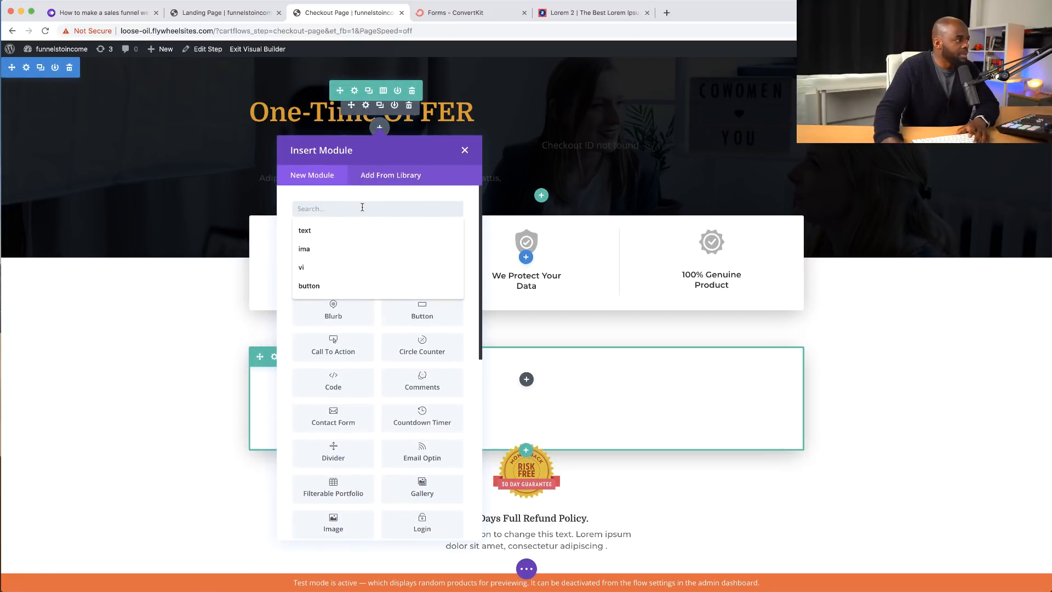
click(345, 240)
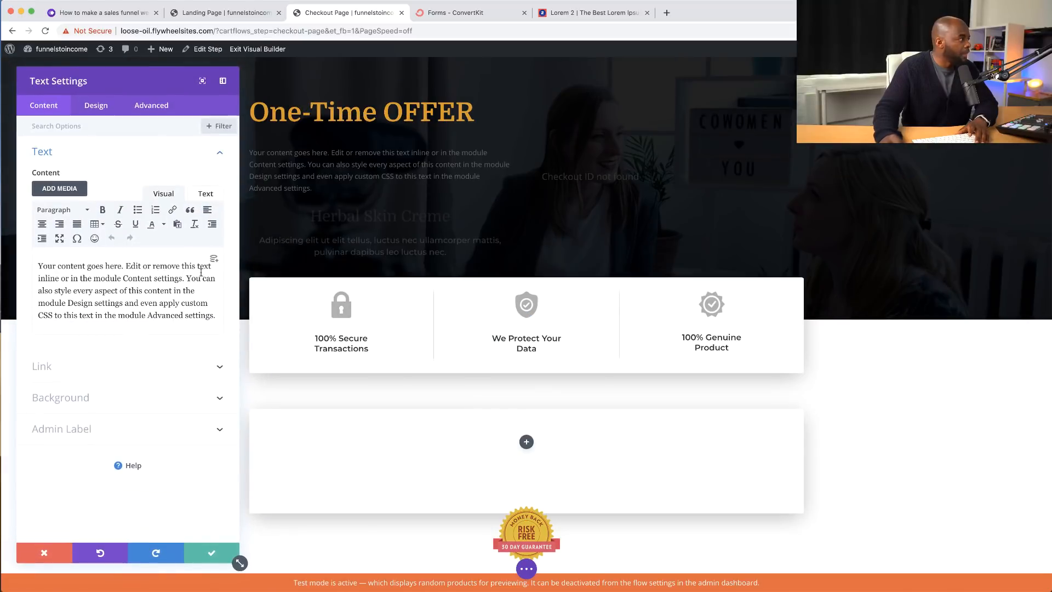
drag(217, 315, 34, 260)
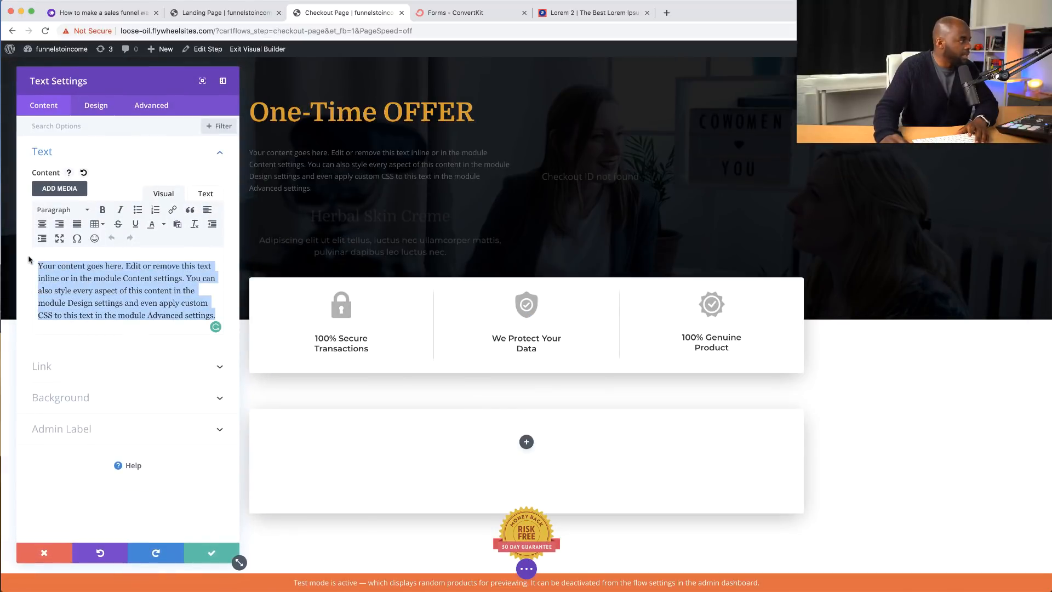
text(Lorem ipsum dolor sit amet, consectetuer adipiscing elit. Donec odio. Quisque volutpat mattis eros. Nullam malesuada erat ut turpis. Suspendisse urna nibh, viverra non, semper suscipit, posuere a, pede.)
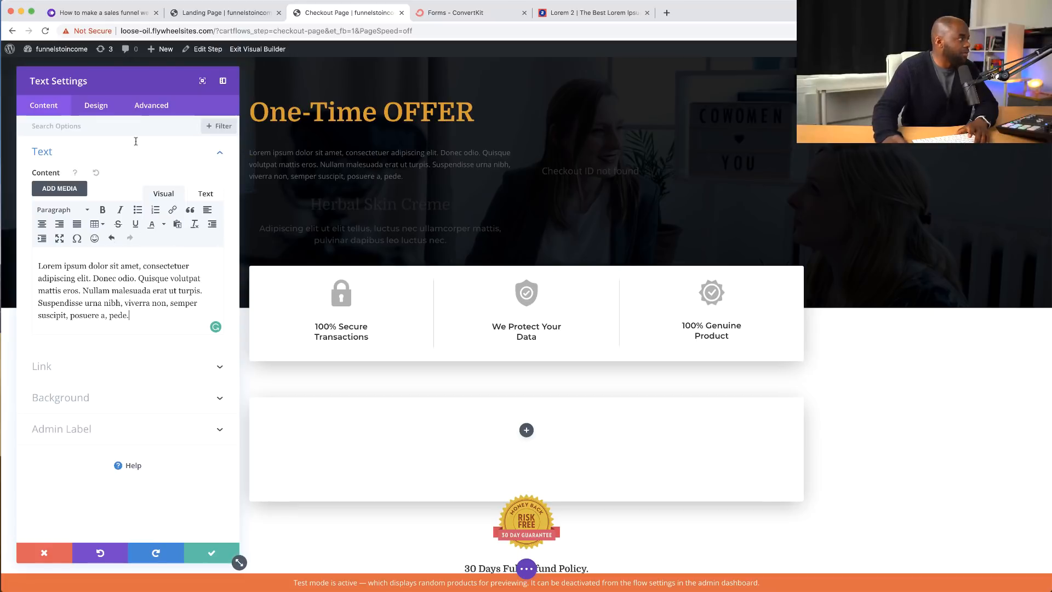
Step: Set the paragraph's text to white Domine at 22px with a line height of 1.8em
click(96, 108)
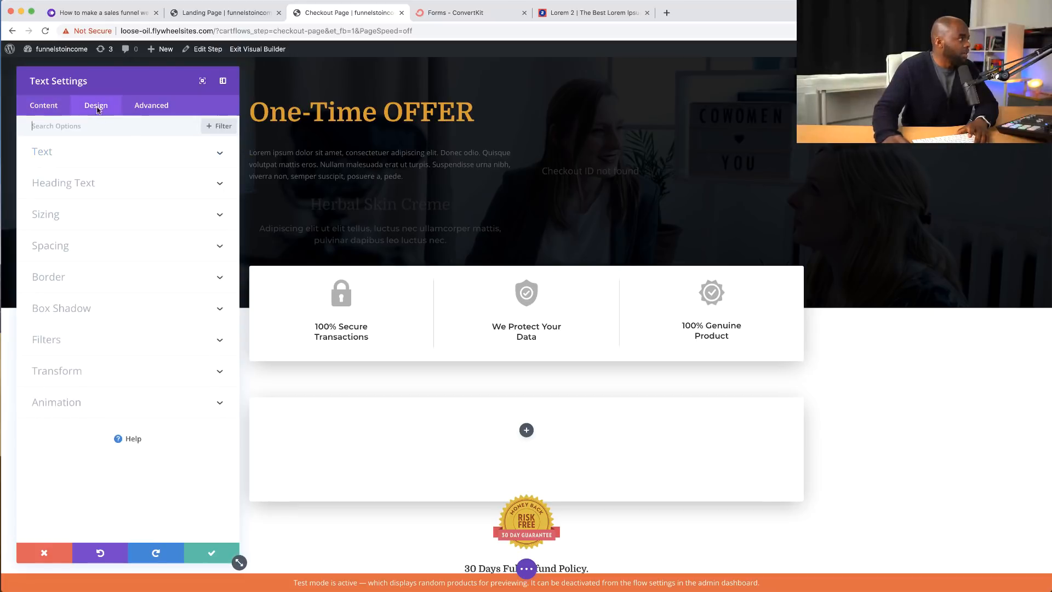
click(49, 154)
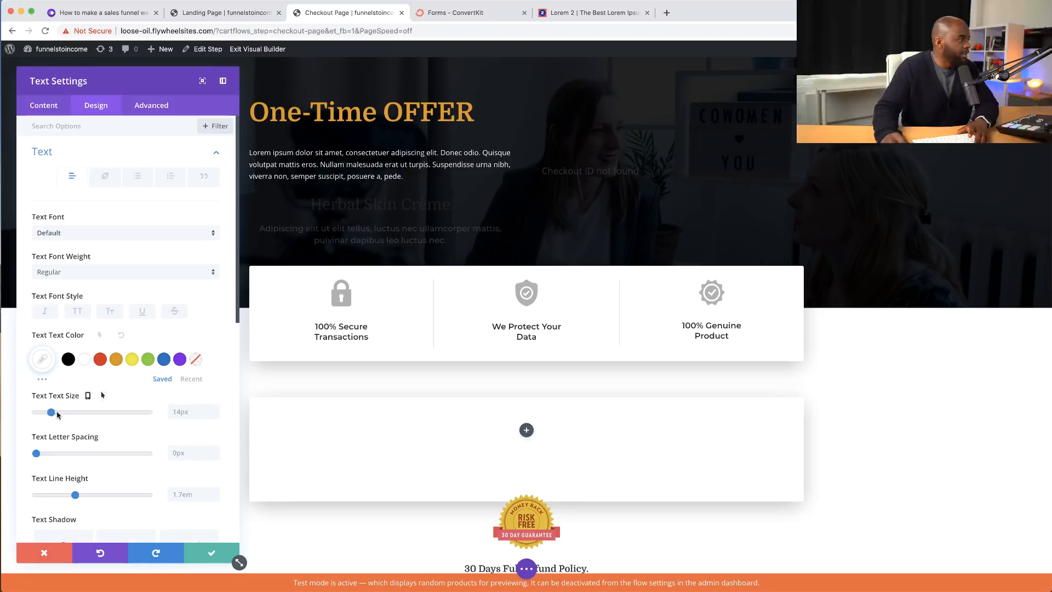
drag(57, 415, 61, 414)
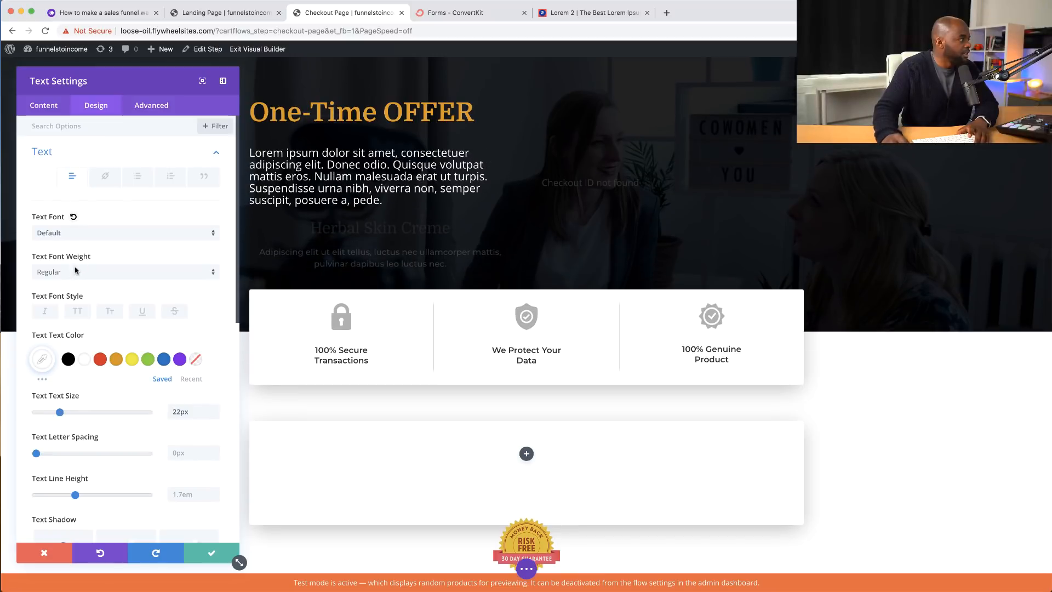
click(82, 236)
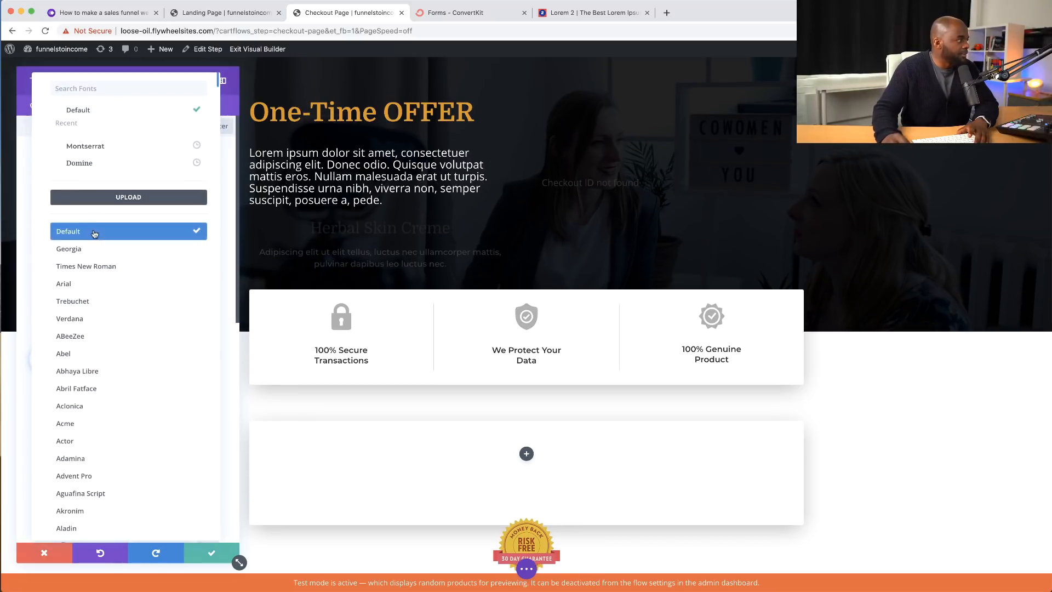
click(97, 170)
scroll(133, 476, down, 2)
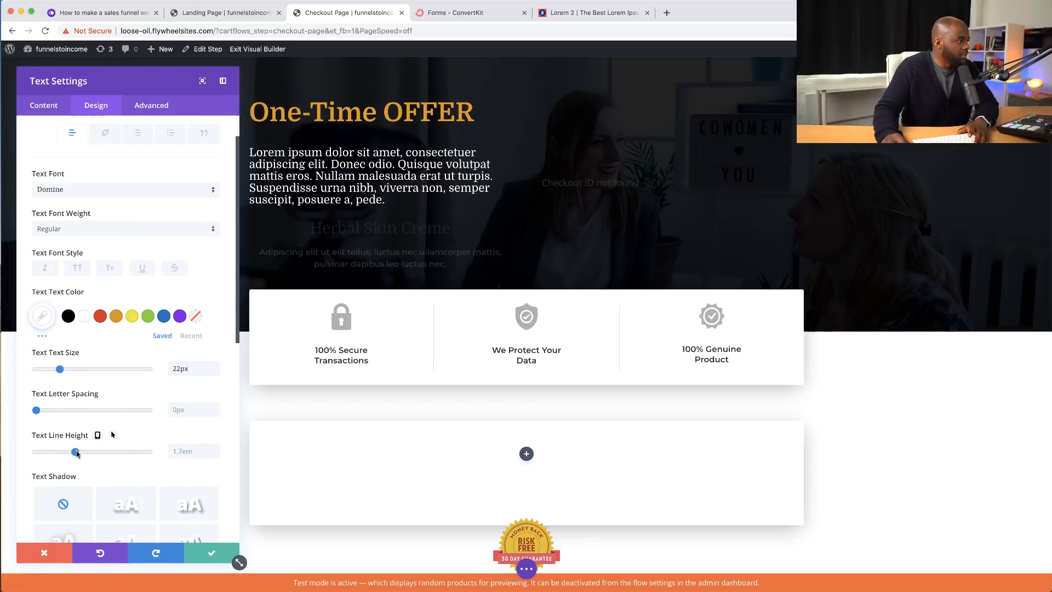
drag(76, 453, 82, 454)
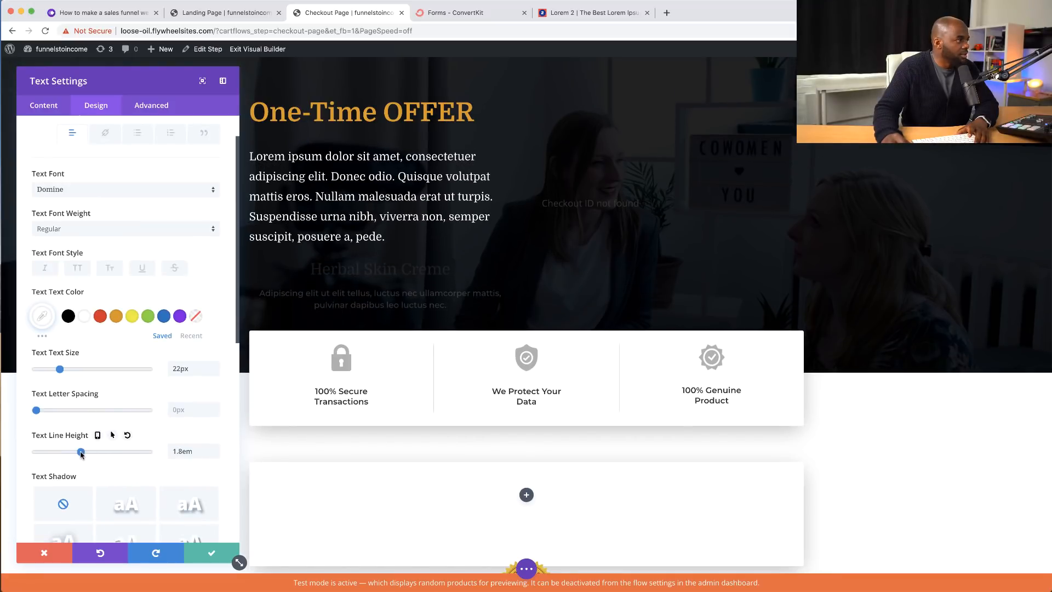
Step: Reduce the paragraph's white text colour to 0.82 opacity and save the text module
click(43, 315)
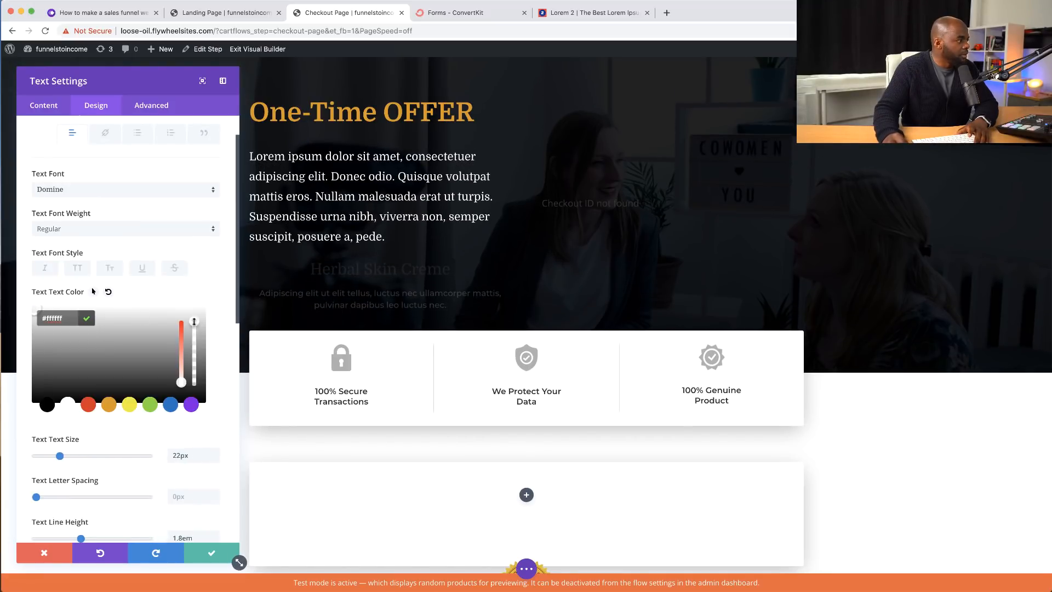
drag(194, 328, 196, 349)
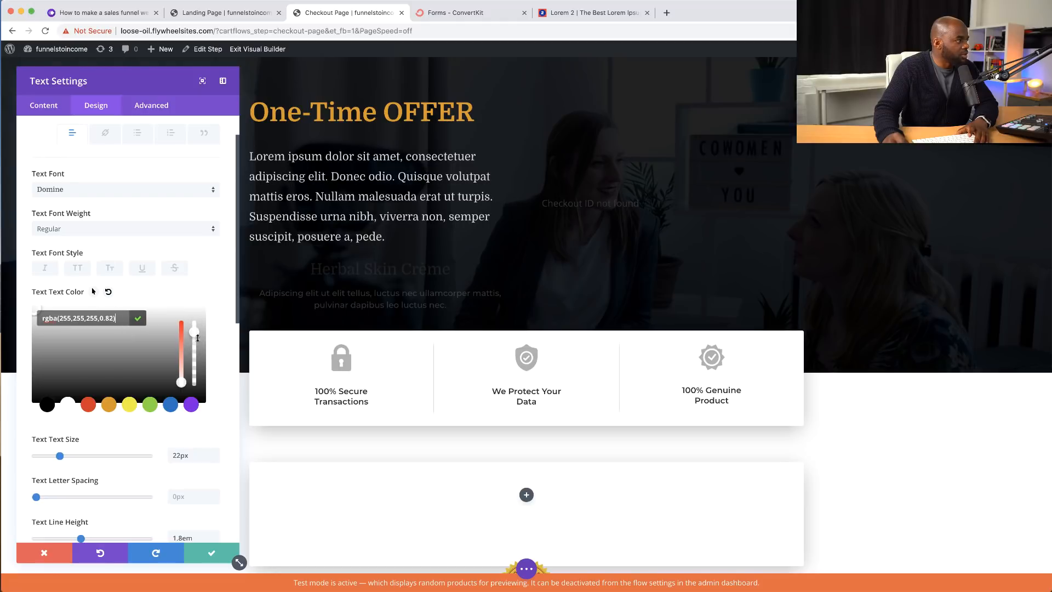
click(213, 554)
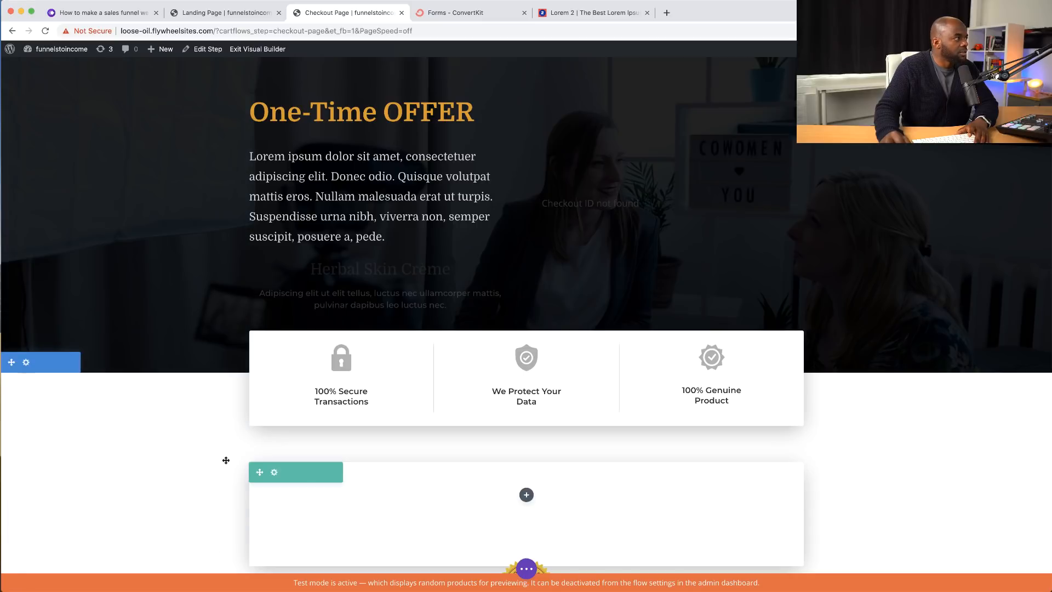
Step: Delete the leftover Herbal Skin Crème text module from the header row
scroll(393, 259, down, 1)
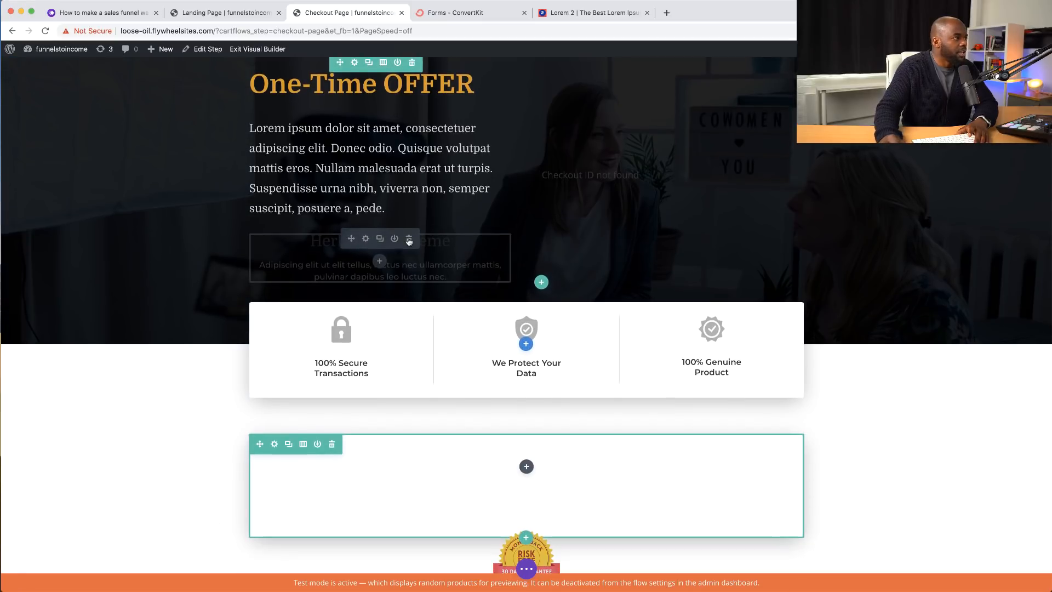
click(409, 239)
scroll(184, 239, up, 1)
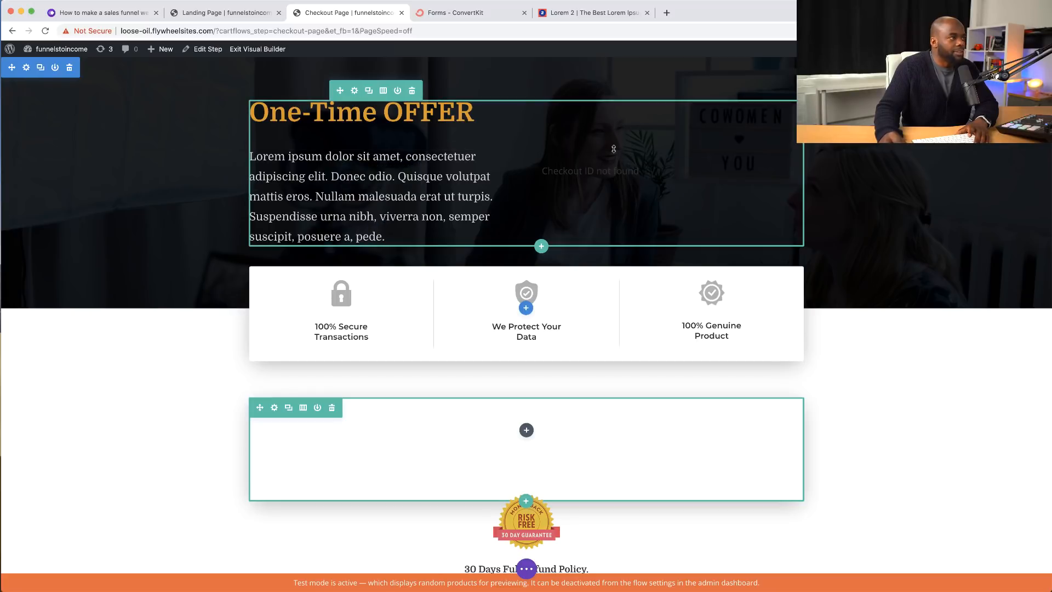
Step: Delete the empty row below the trust badges and add space above the 30-day refund guarantee row
scroll(471, 422, down, 2)
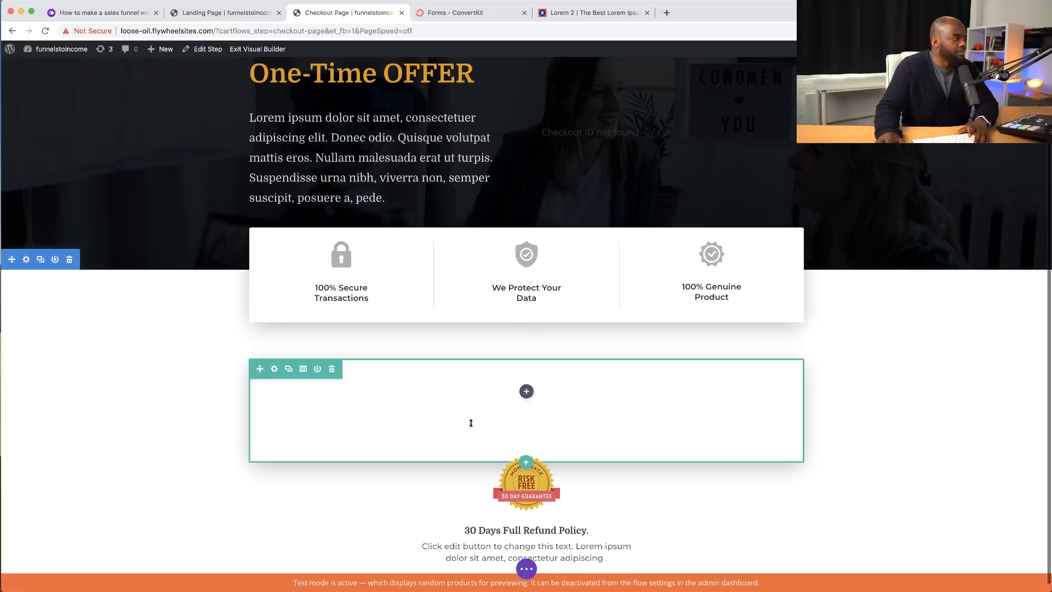
click(332, 368)
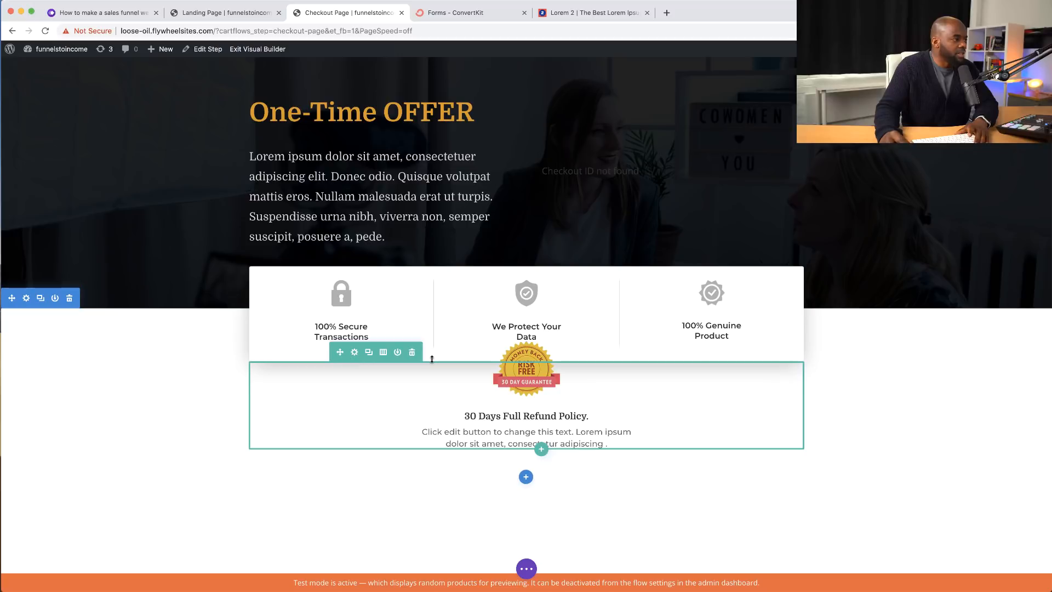
drag(432, 360, 431, 399)
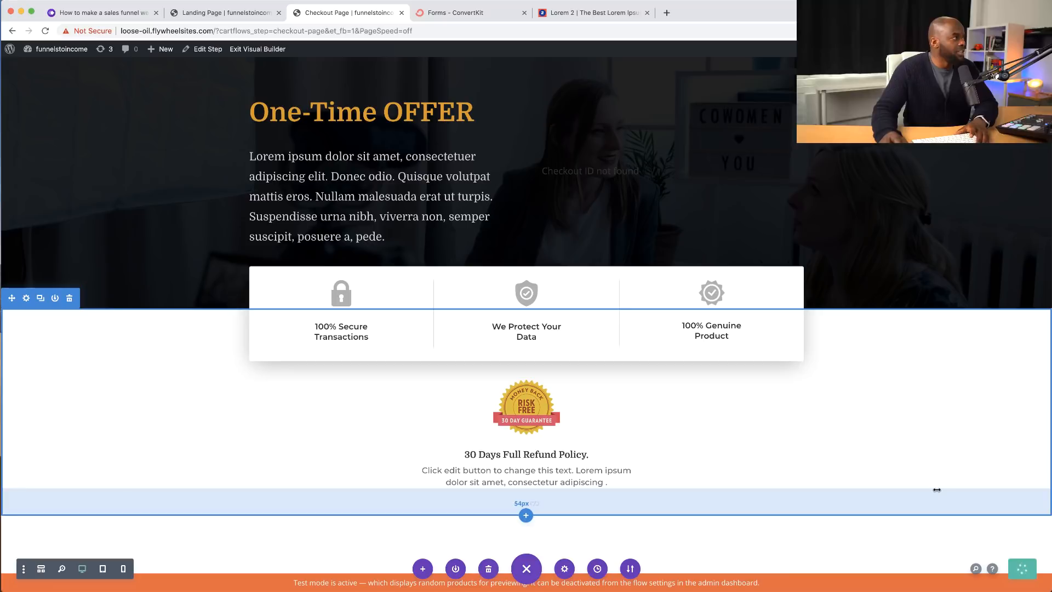
Step: Exit the visual builder and examine the checkout form, order summary and layout on the live checkout page
click(256, 50)
scroll(479, 357, down, 5)
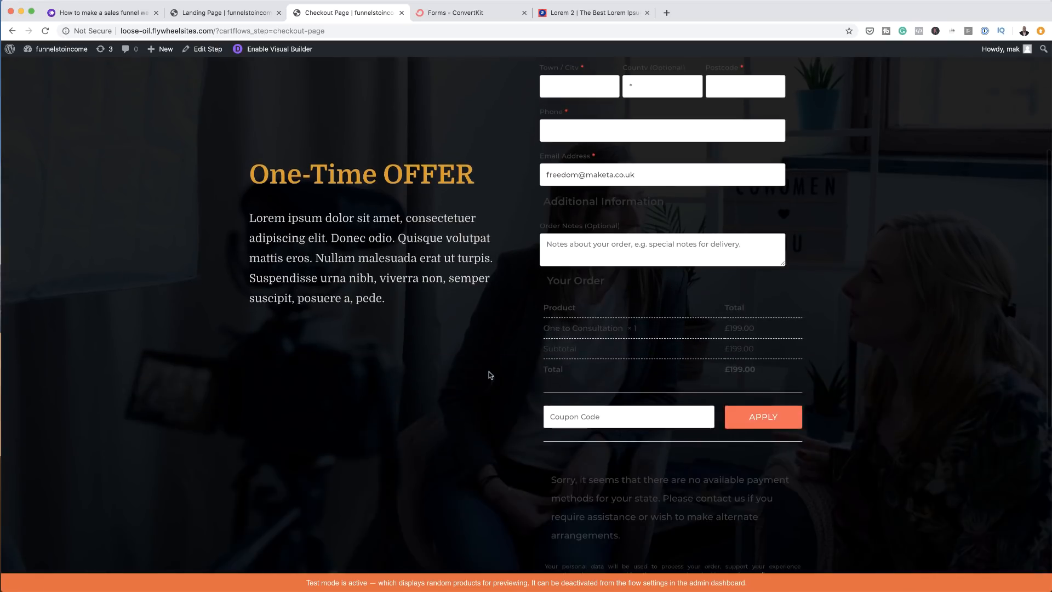
scroll(489, 375, down, 5)
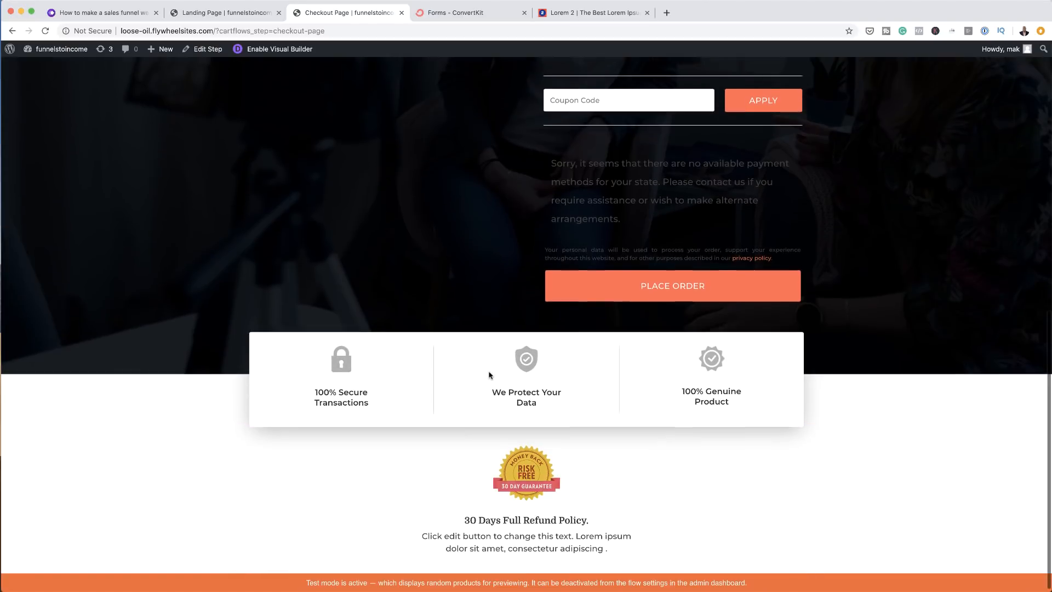
scroll(489, 375, up, 10)
scroll(490, 375, up, 1)
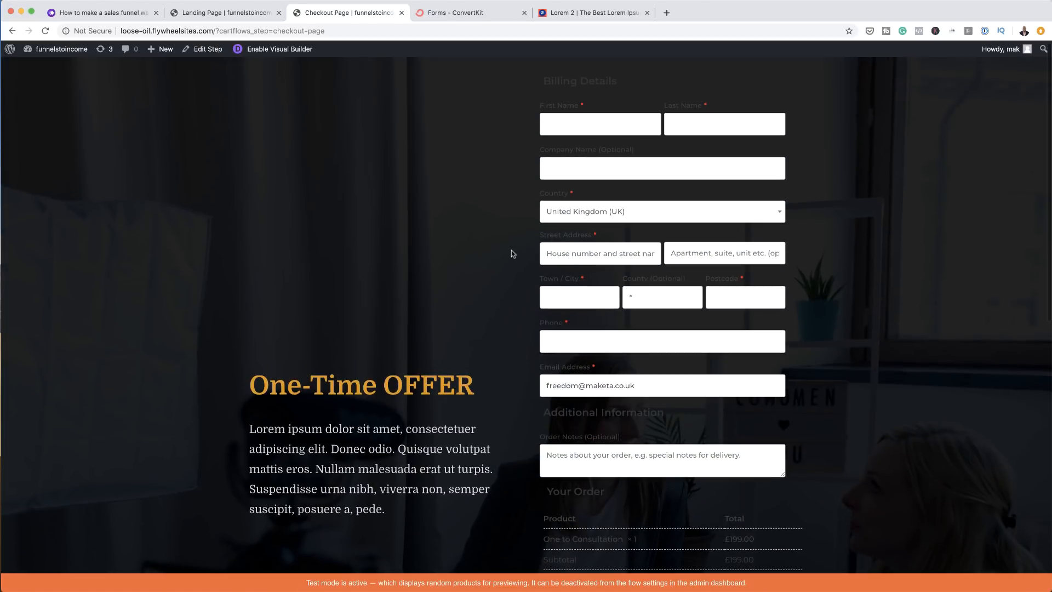
scroll(490, 350, up, 1)
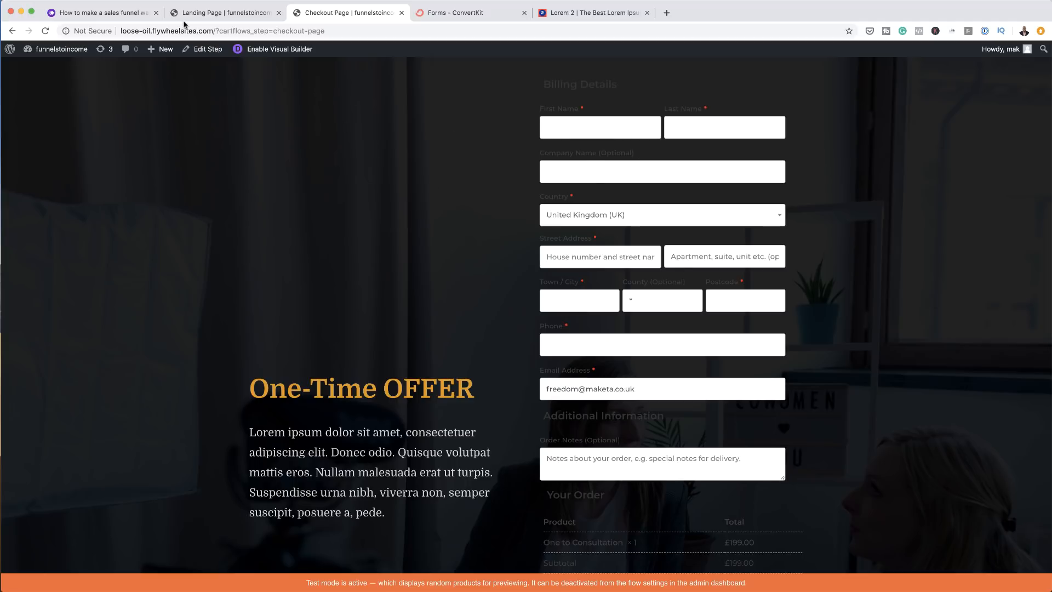
Step: In the Checkout Page step's field settings, disable the coupon and additional fields and enable the custom field editor
click(237, 16)
click(329, 19)
click(203, 54)
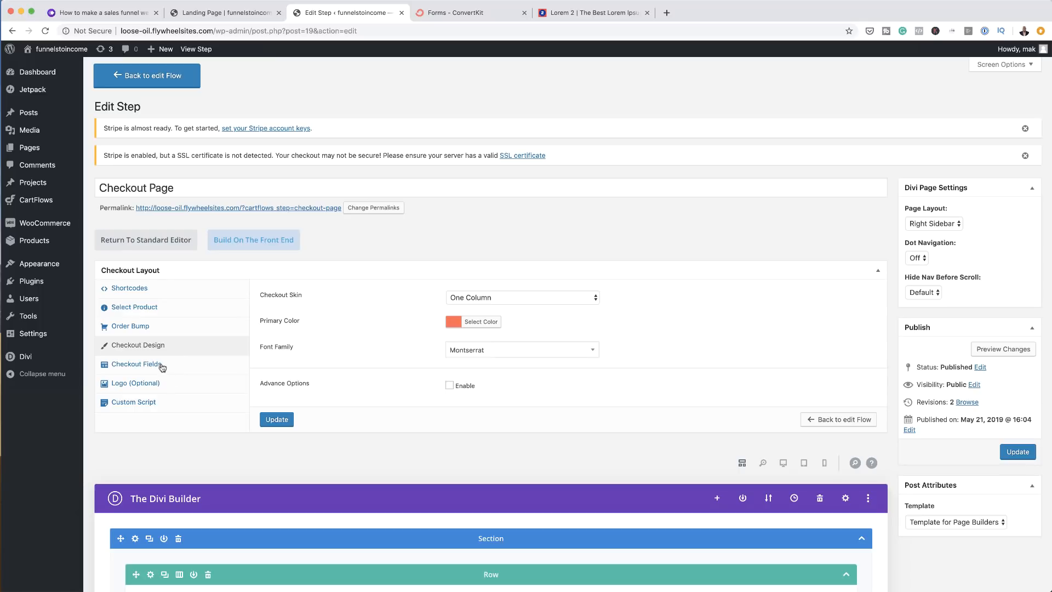
click(165, 366)
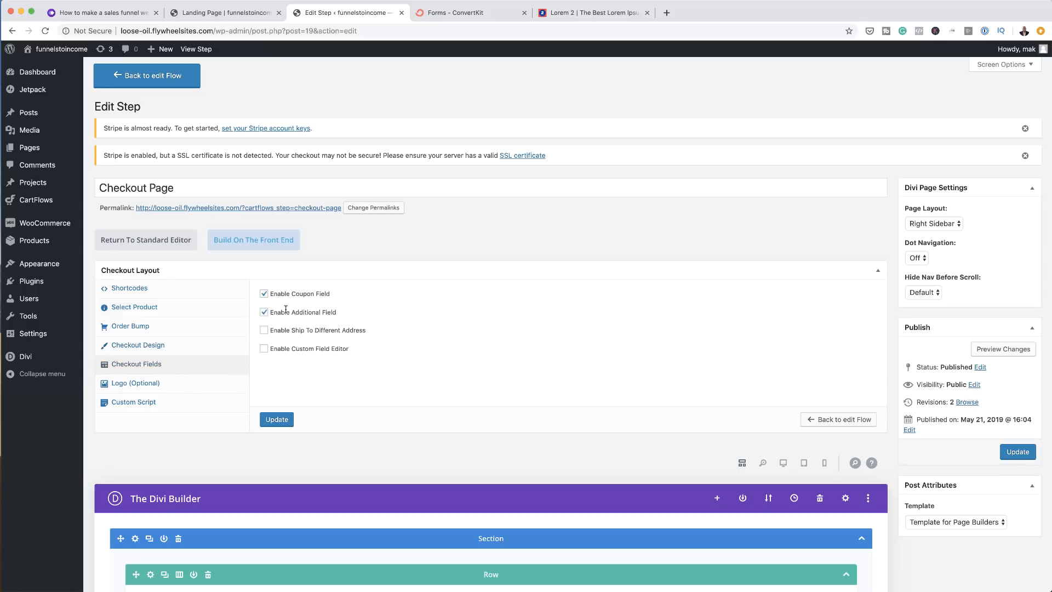
click(266, 295)
click(266, 313)
click(264, 348)
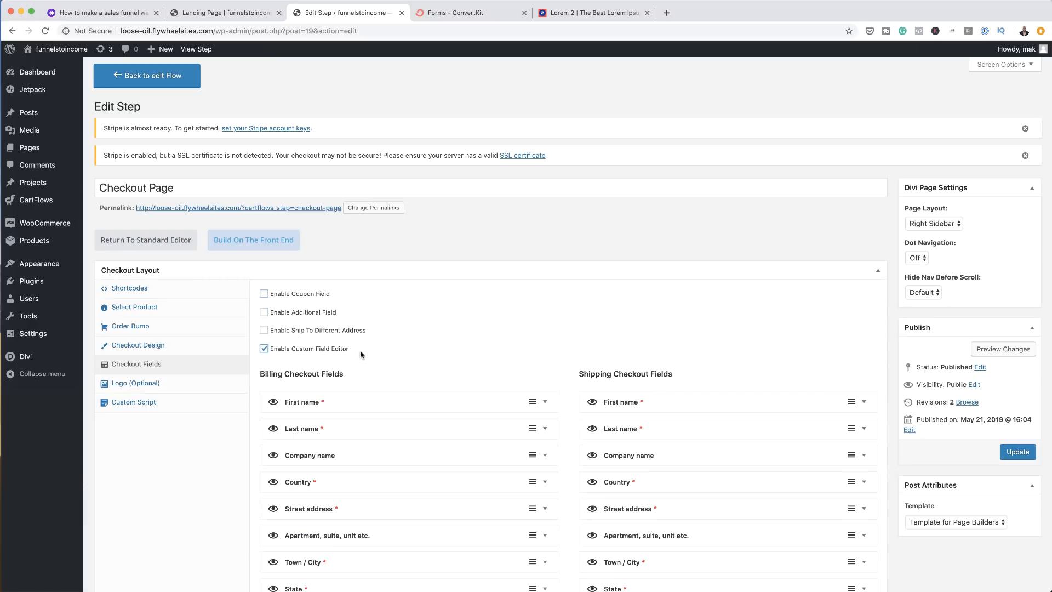
scroll(435, 396, down, 5)
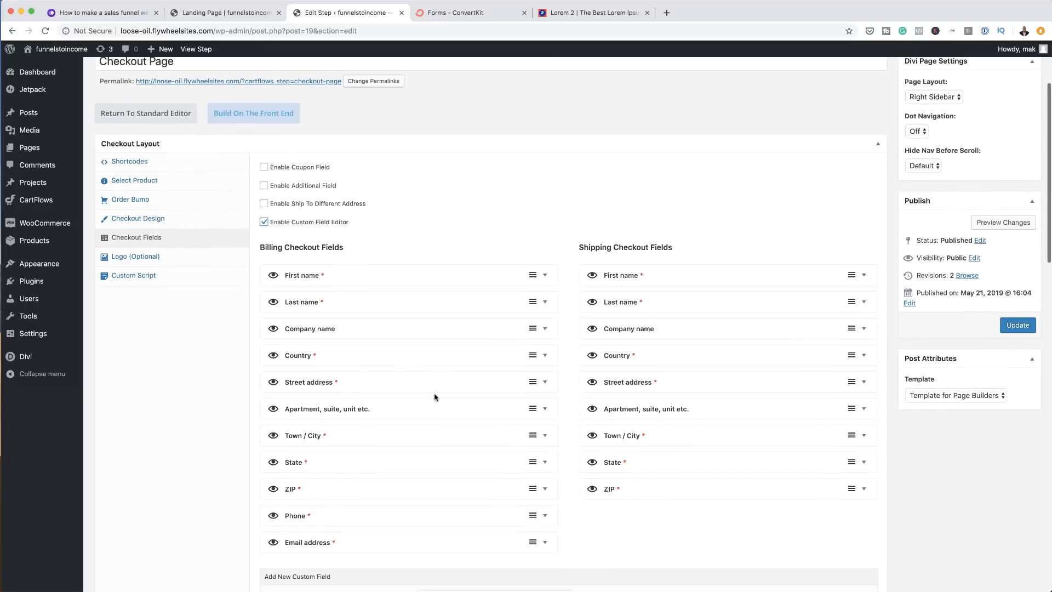
Step: Hide the billing fields for last name, company, country, street address, apartment, town, state, ZIP and phone, keeping first name and email address
scroll(435, 397, down, 1)
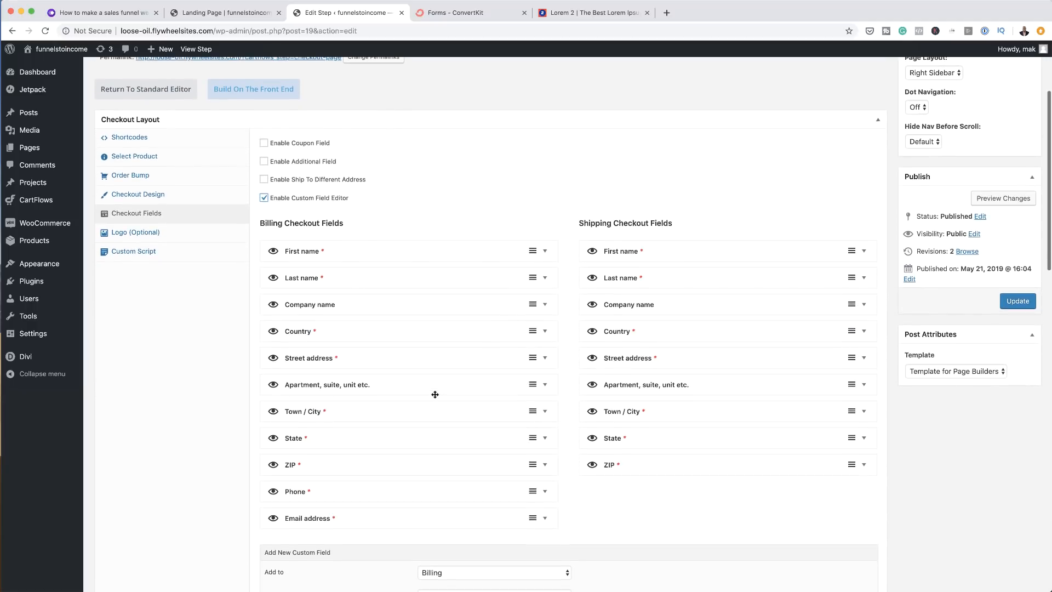
scroll(435, 394, down, 1)
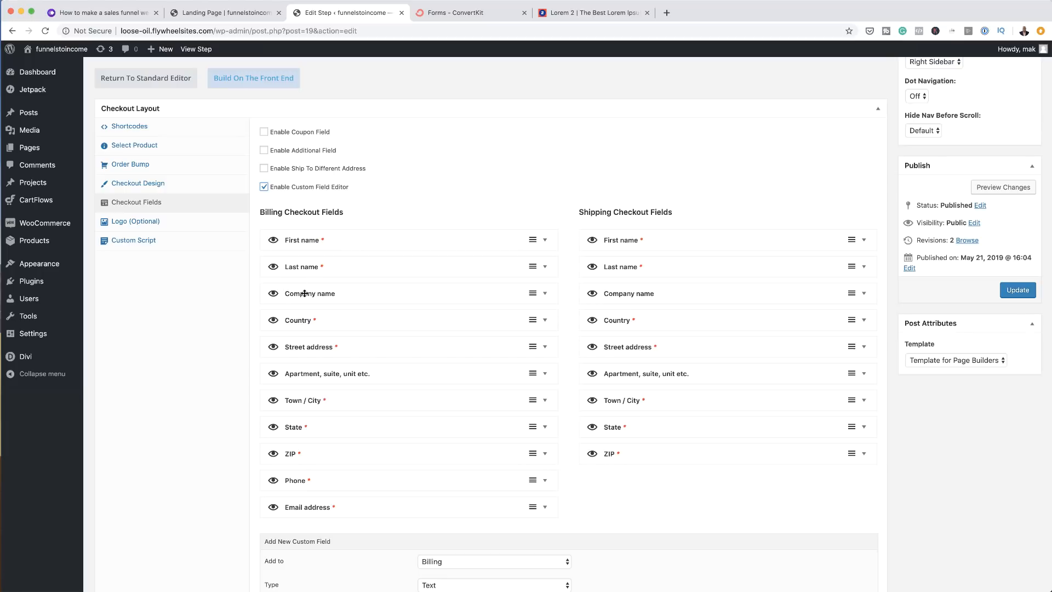
click(273, 294)
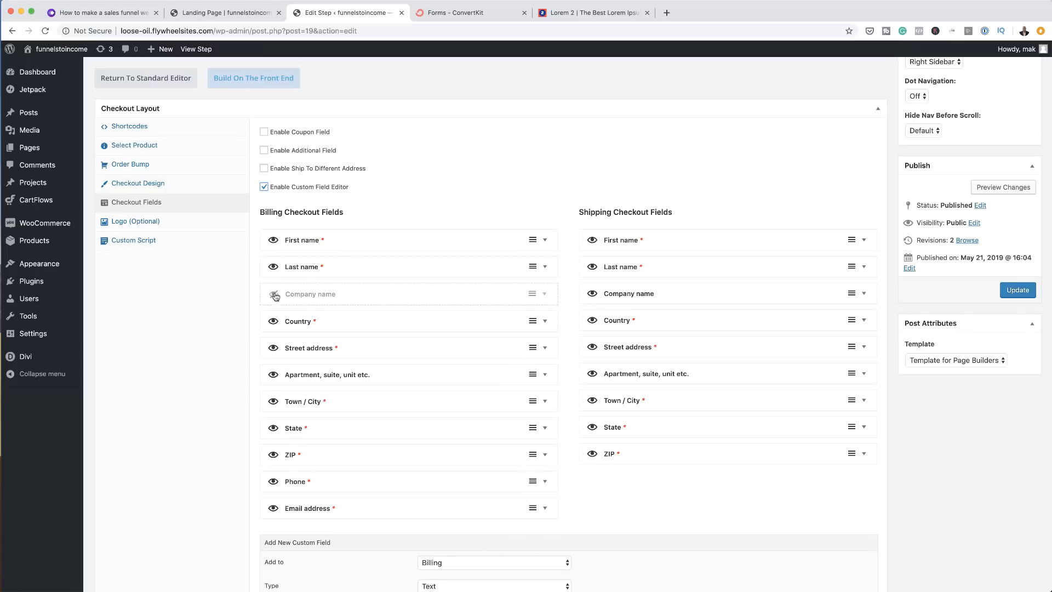
click(274, 321)
click(273, 349)
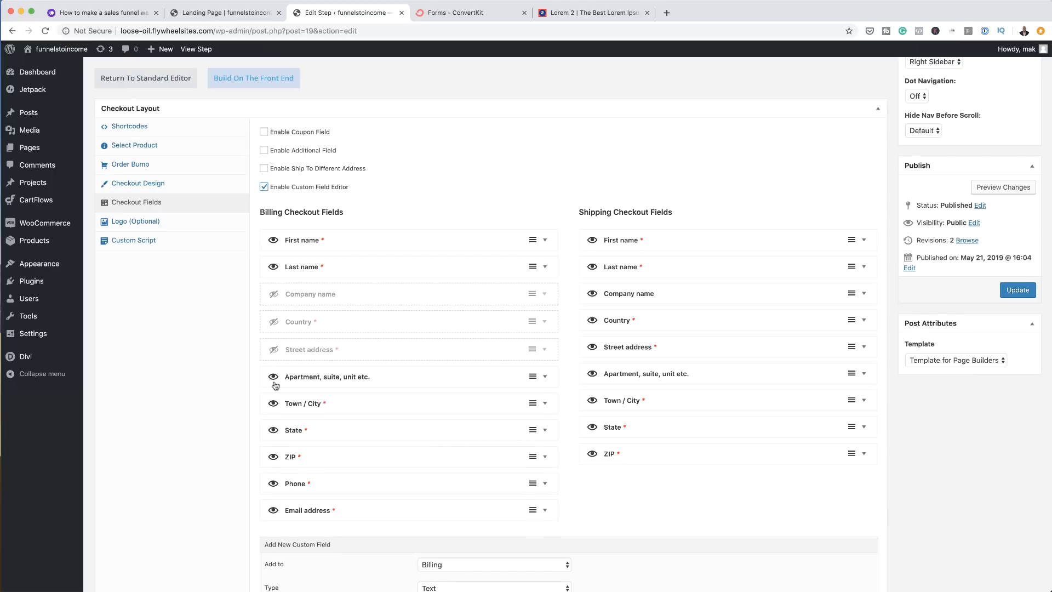
click(274, 378)
click(274, 406)
click(275, 433)
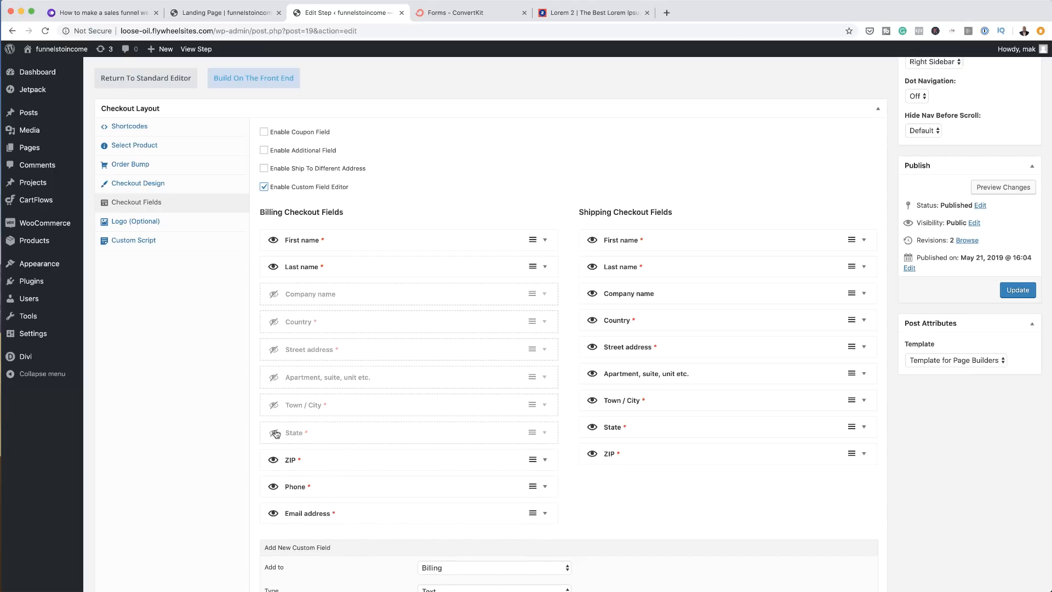
click(276, 461)
click(274, 487)
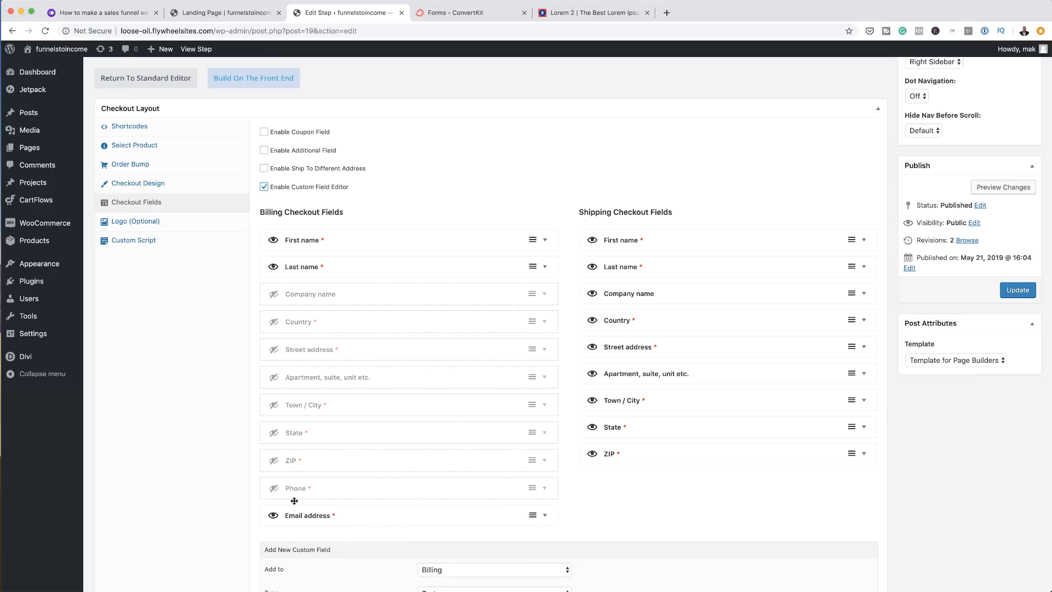
click(274, 268)
Step: Update the Checkout Page step and open its permalink to check the shortened form on the live page
scroll(413, 406, down, 3)
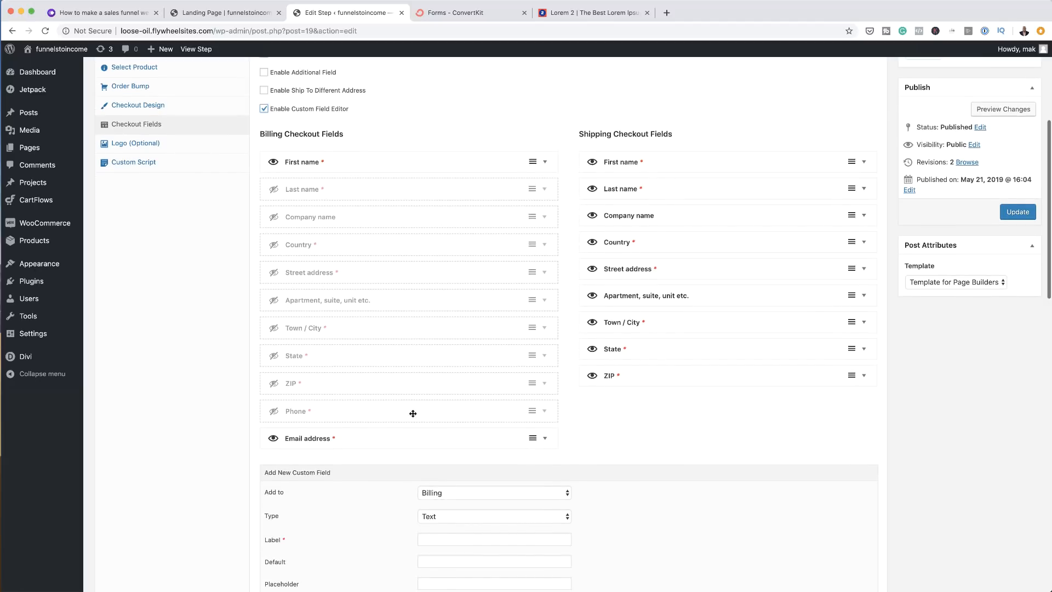
click(1008, 213)
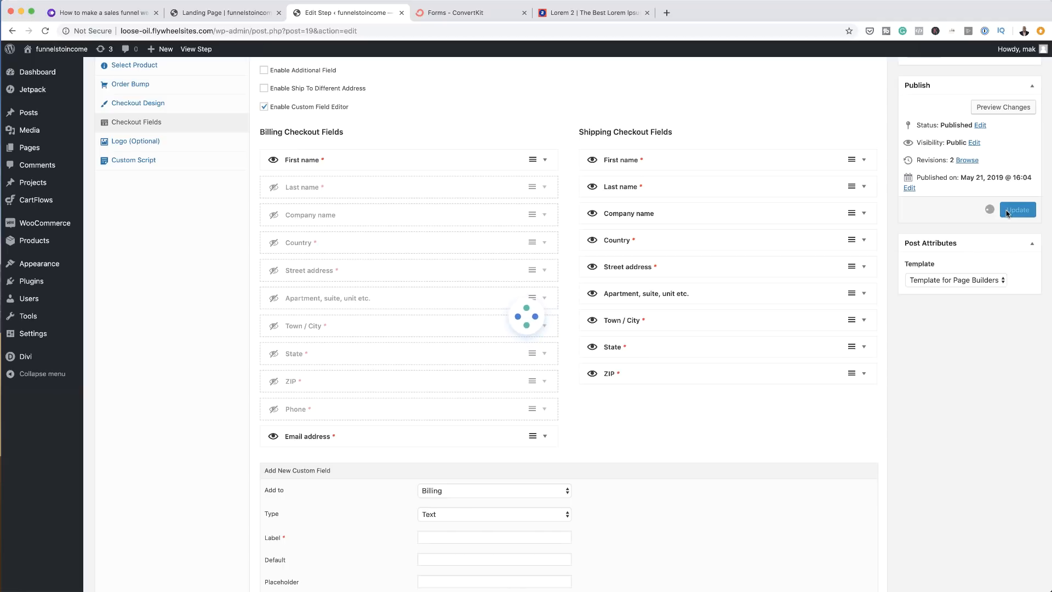
super+click(289, 235)
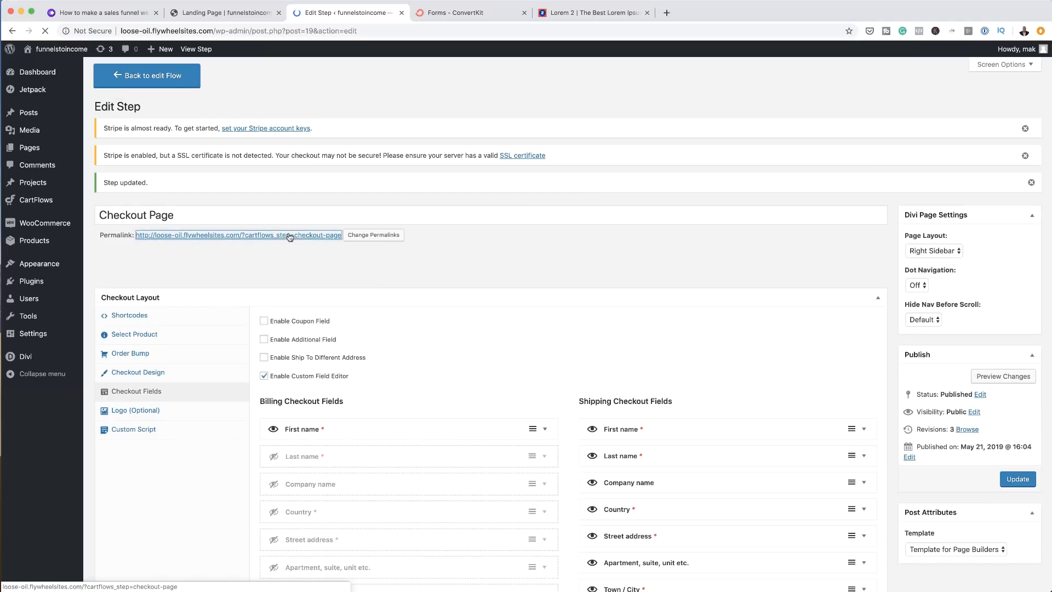
click(464, 14)
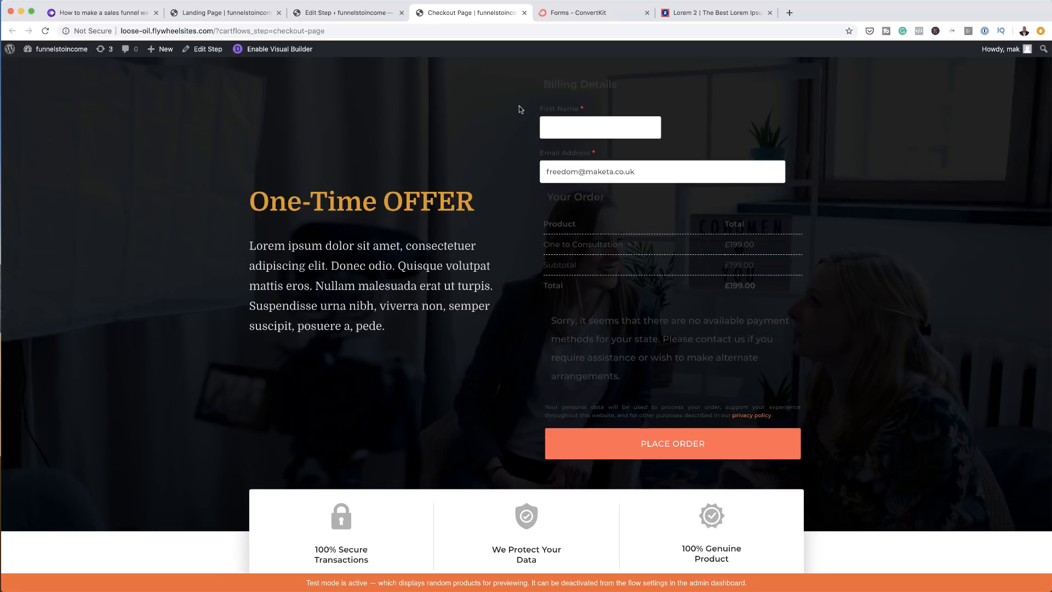
Step: In the Checkout Page step's design settings, change the checkout skin to Two Step and update the step
click(371, 17)
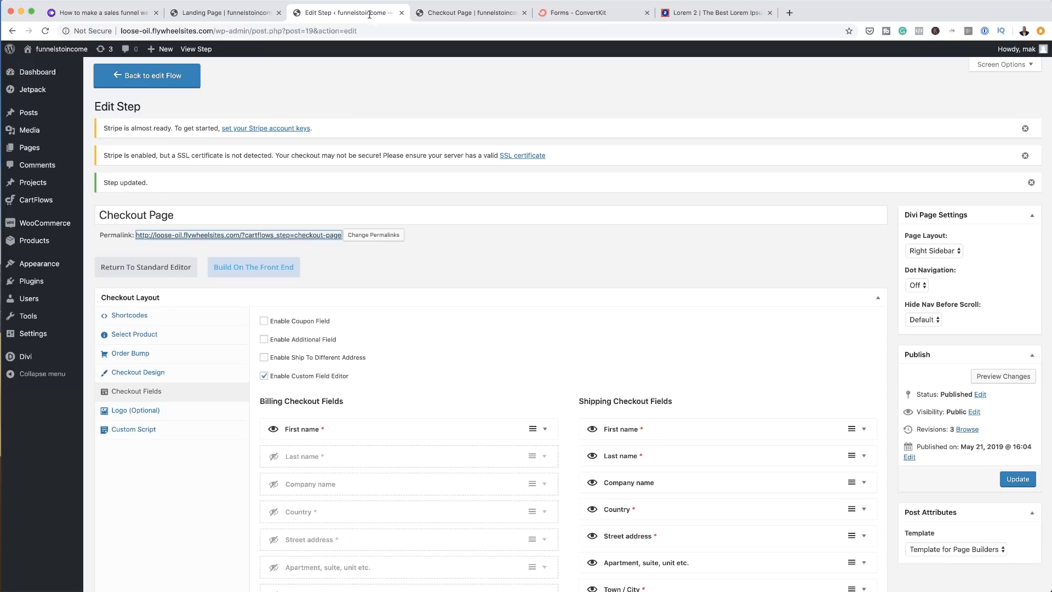
scroll(487, 298, down, 2)
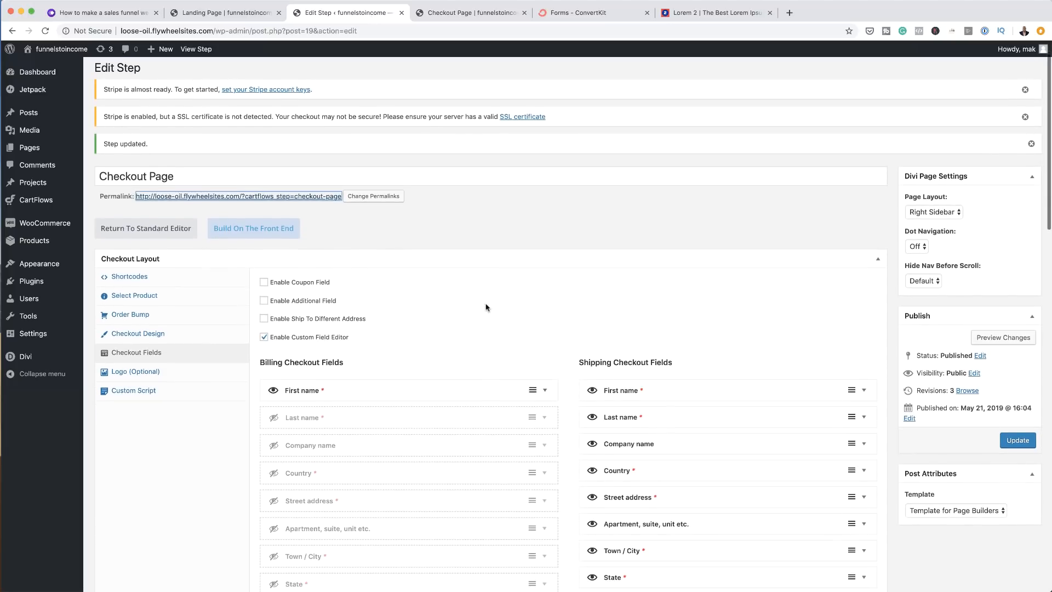
click(175, 336)
click(505, 285)
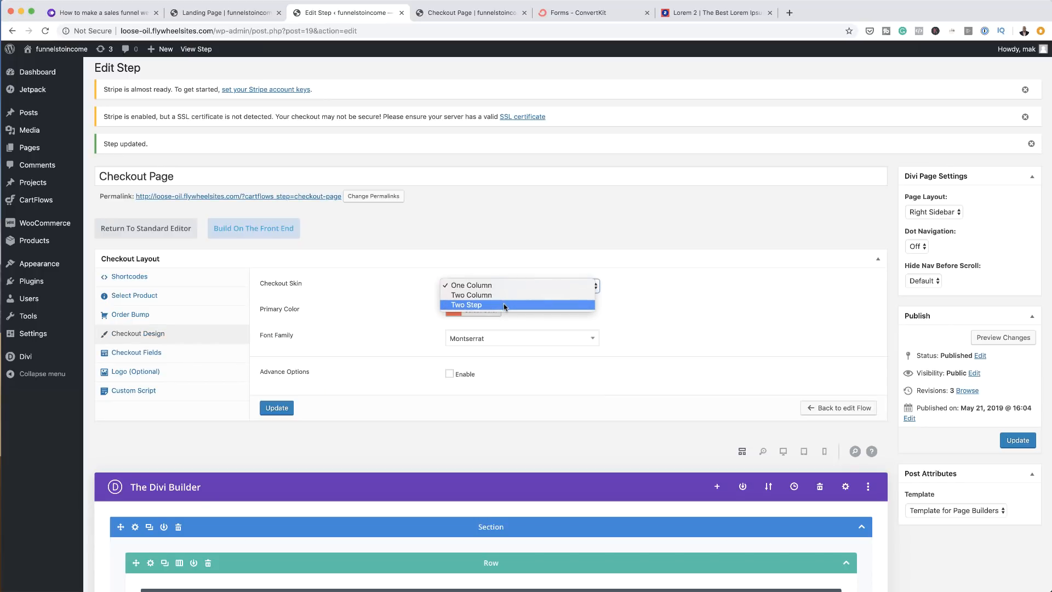
click(505, 306)
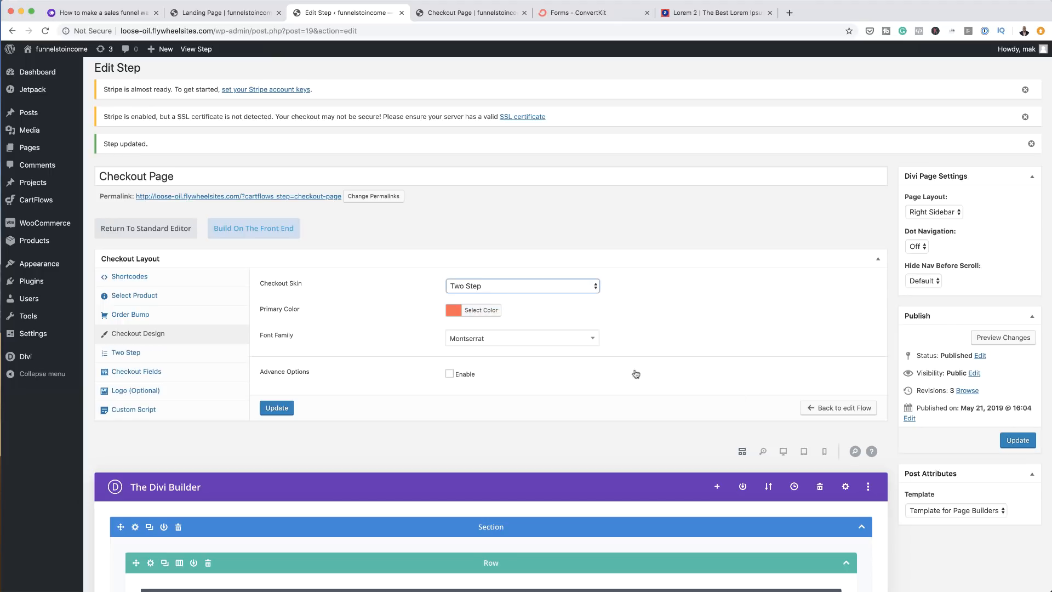
click(277, 408)
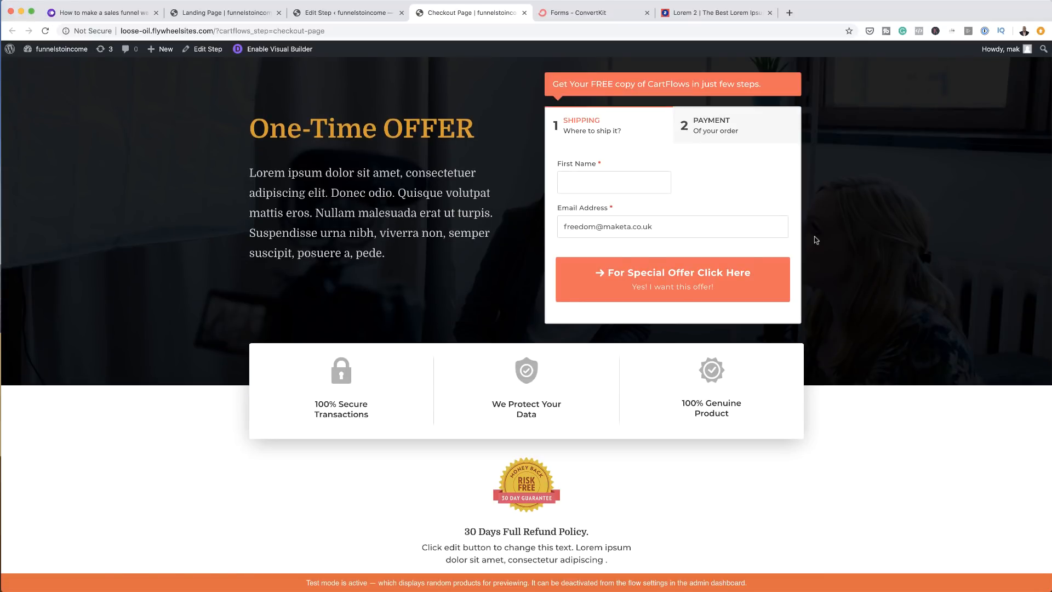
Step: Try the First Name and Email Address fields and the Payment stage of the two-step form on the live checkout page
click(591, 183)
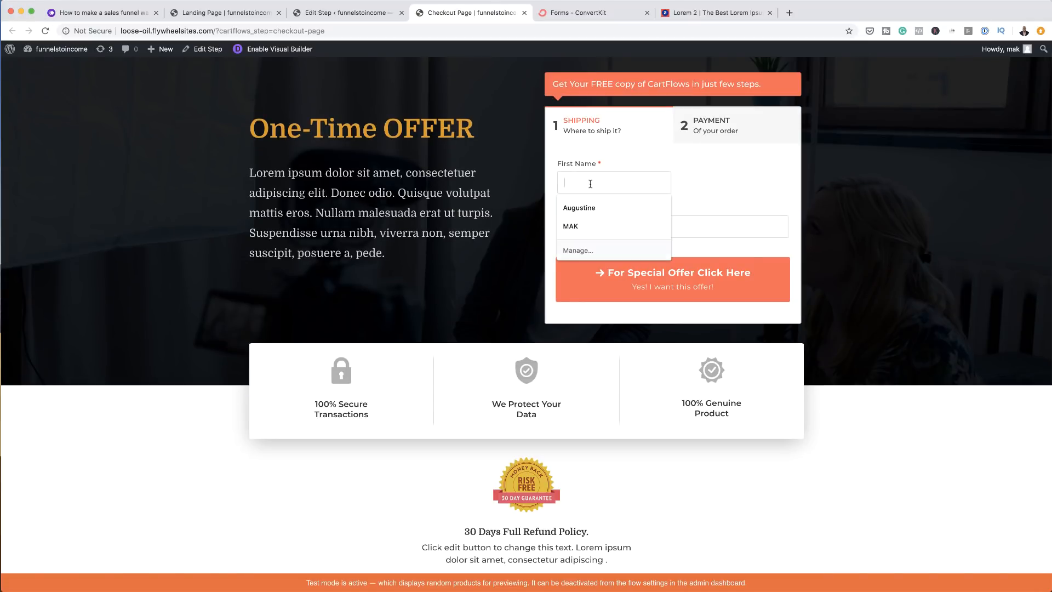
click(697, 230)
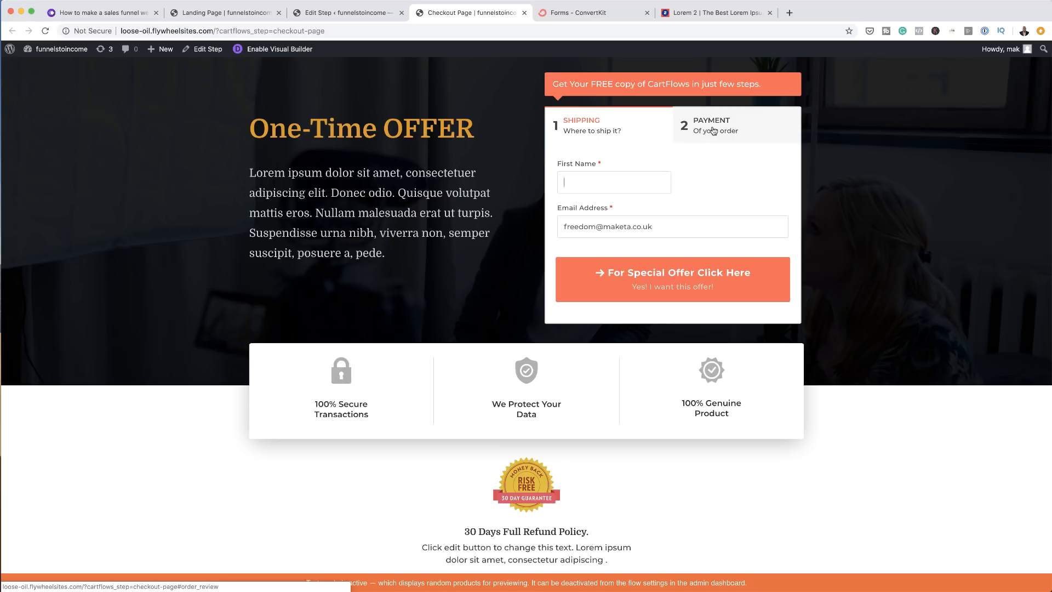
click(714, 125)
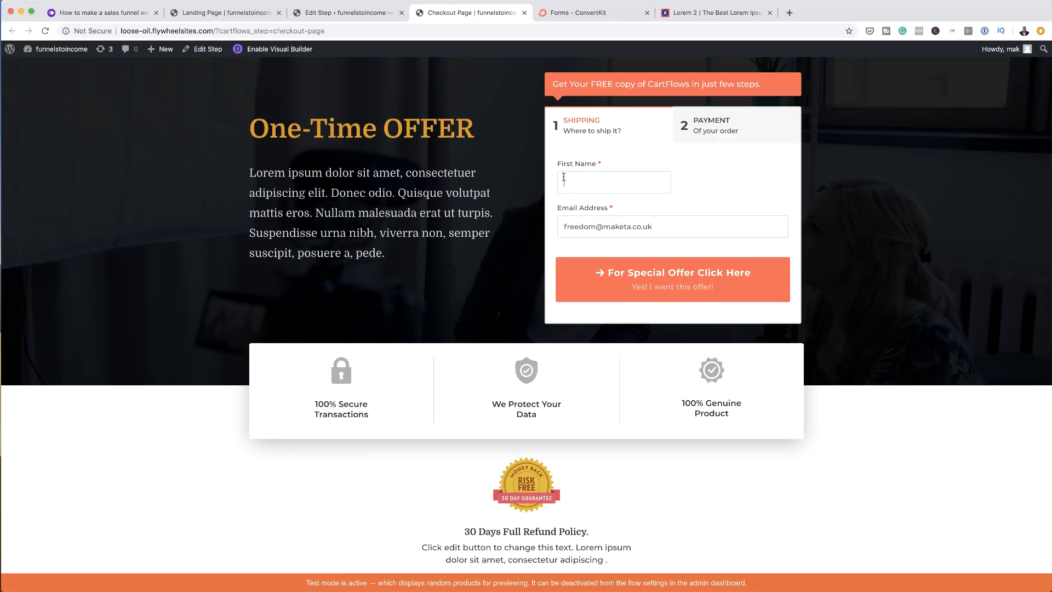
Step: Set the billing First name field's width to 100%, update the step and reload the live checkout page
click(353, 12)
scroll(402, 324, down, 1)
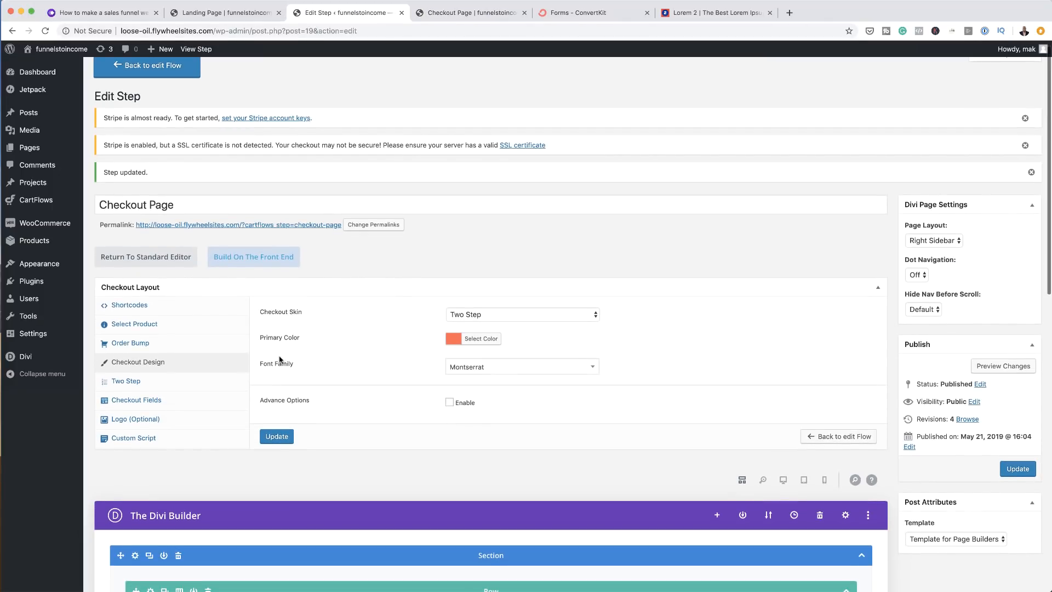
click(137, 402)
scroll(383, 356, down, 5)
click(546, 328)
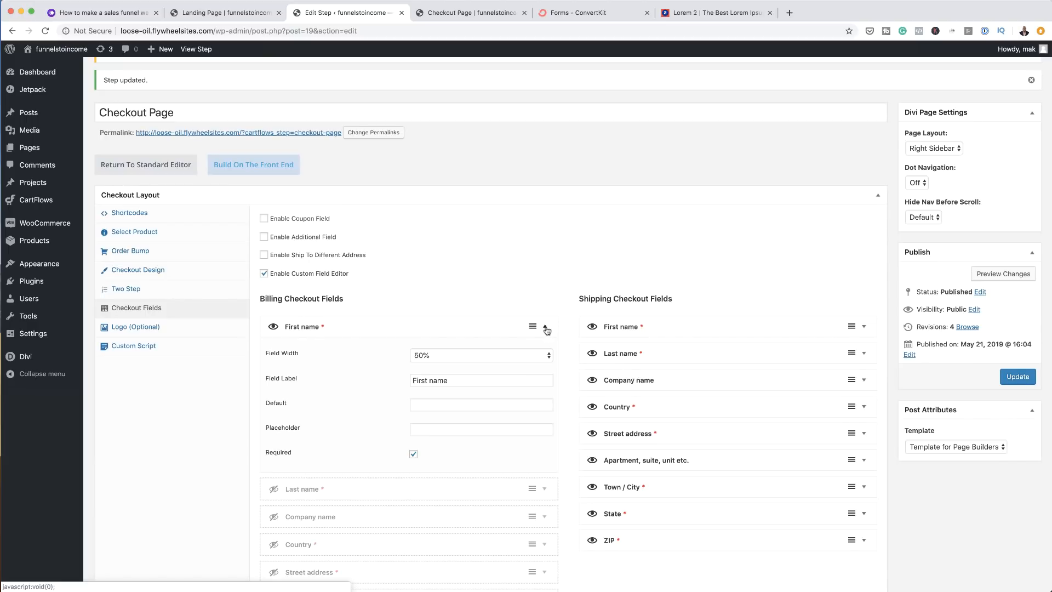
click(488, 356)
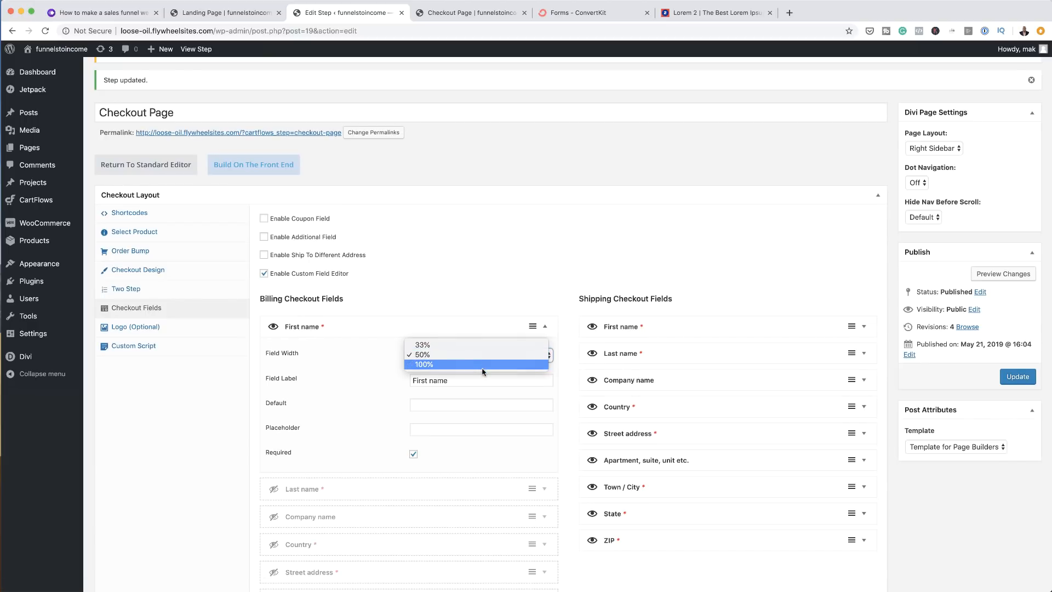
click(484, 365)
click(1018, 377)
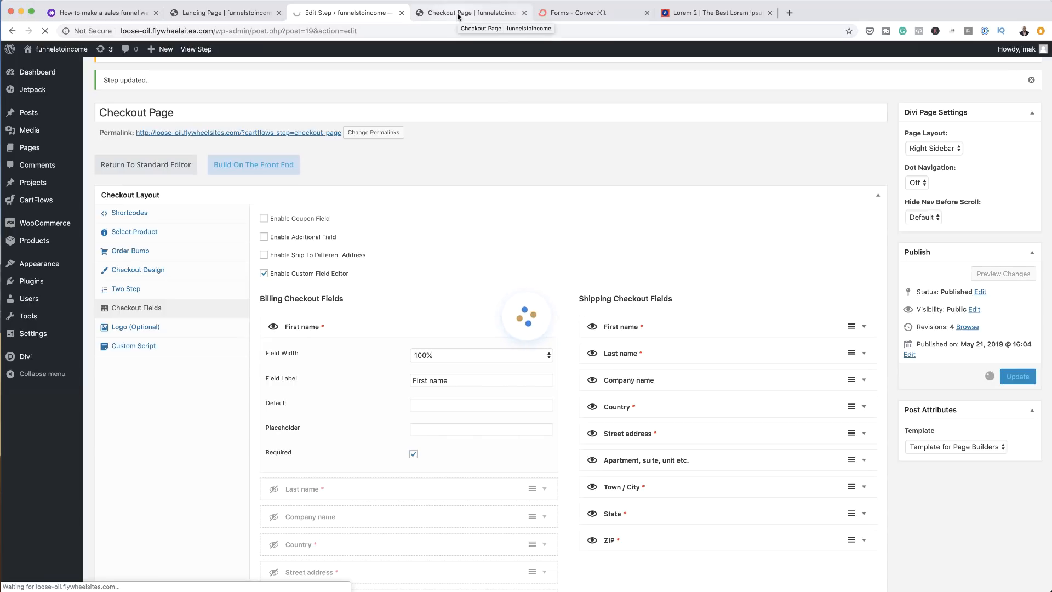
click(460, 13)
click(46, 32)
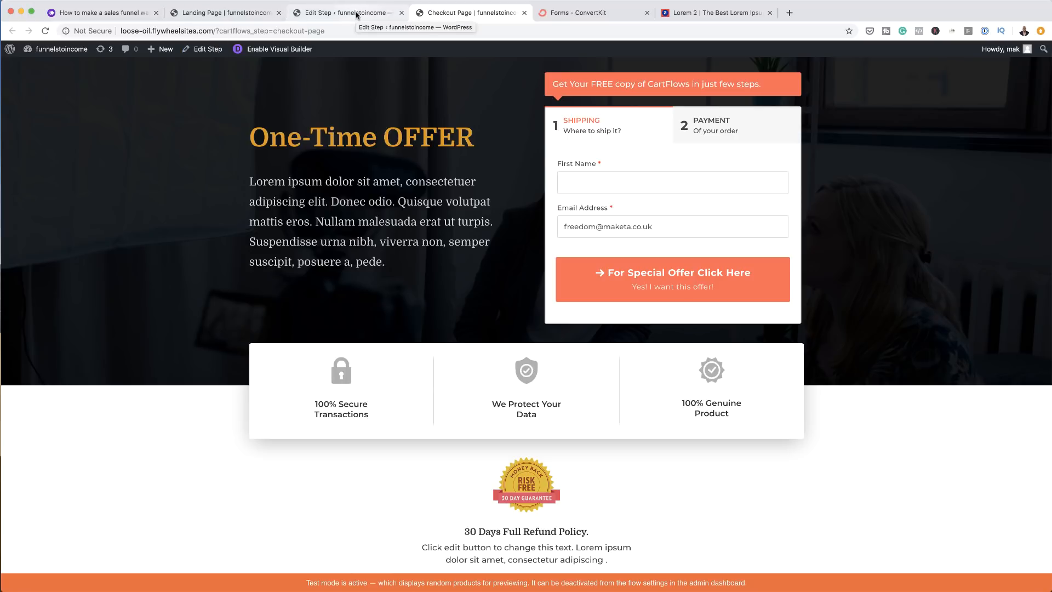
Step: Enable the visual builder on the checkout page and insert a text module below the One-Time OFFER paragraph
click(280, 50)
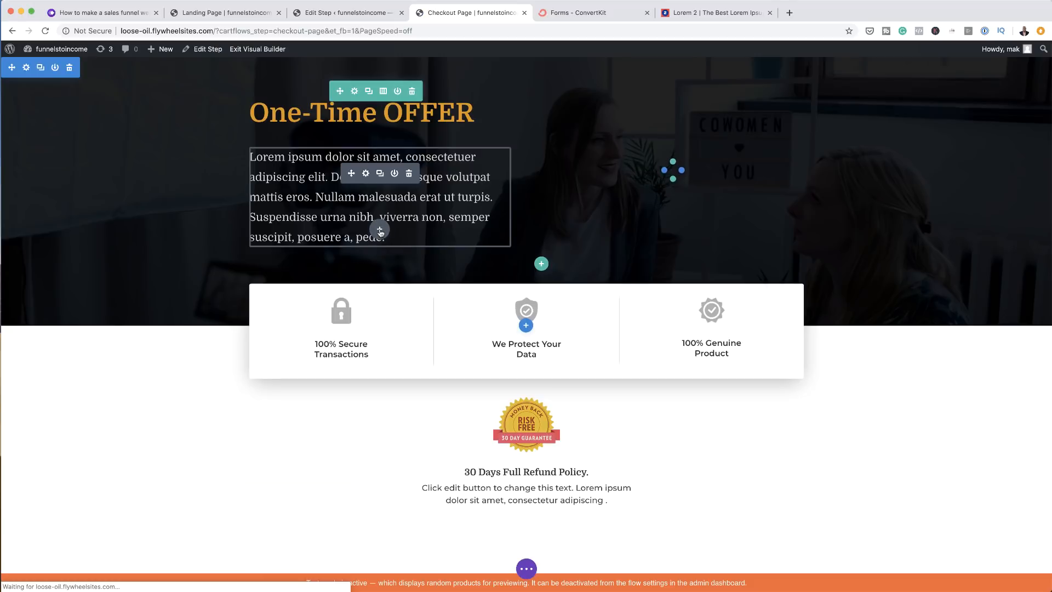
click(379, 230)
click(373, 310)
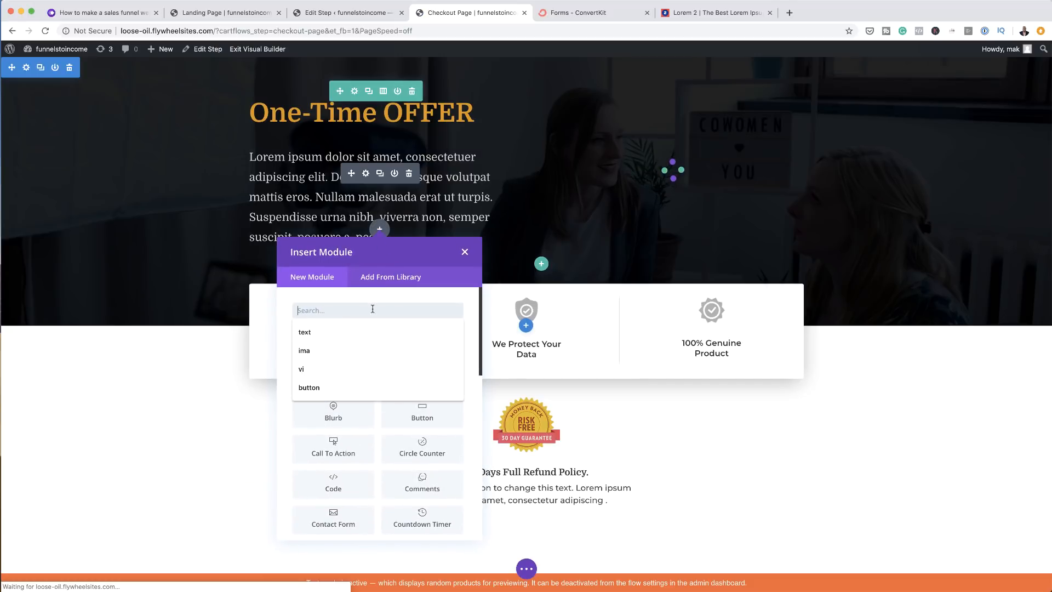
click(305, 332)
click(343, 341)
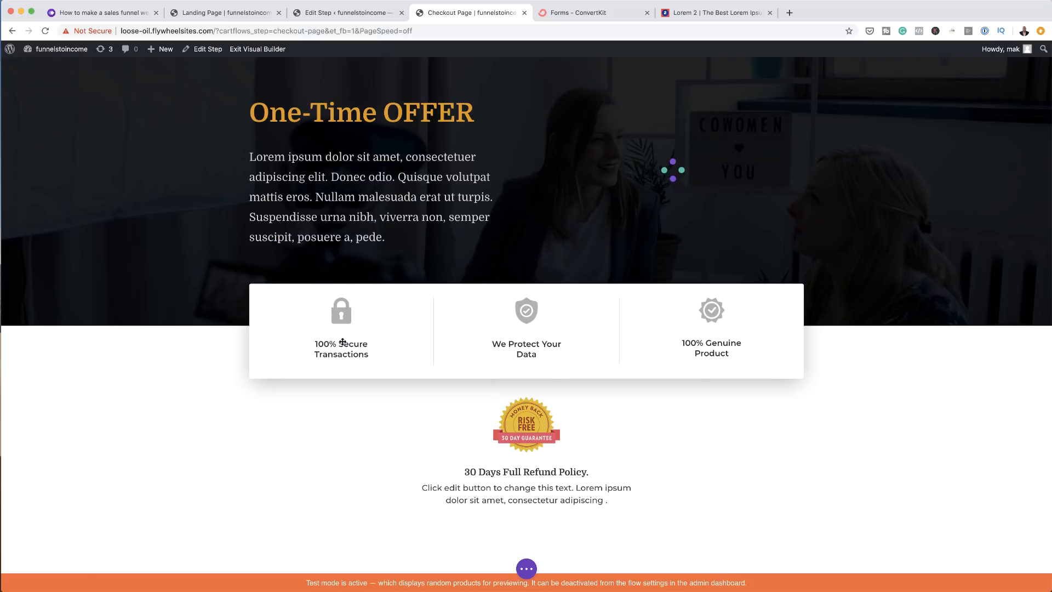
Step: Replace the new text module's placeholder content with £199 and apply strikethrough to it
drag(217, 317, 35, 258)
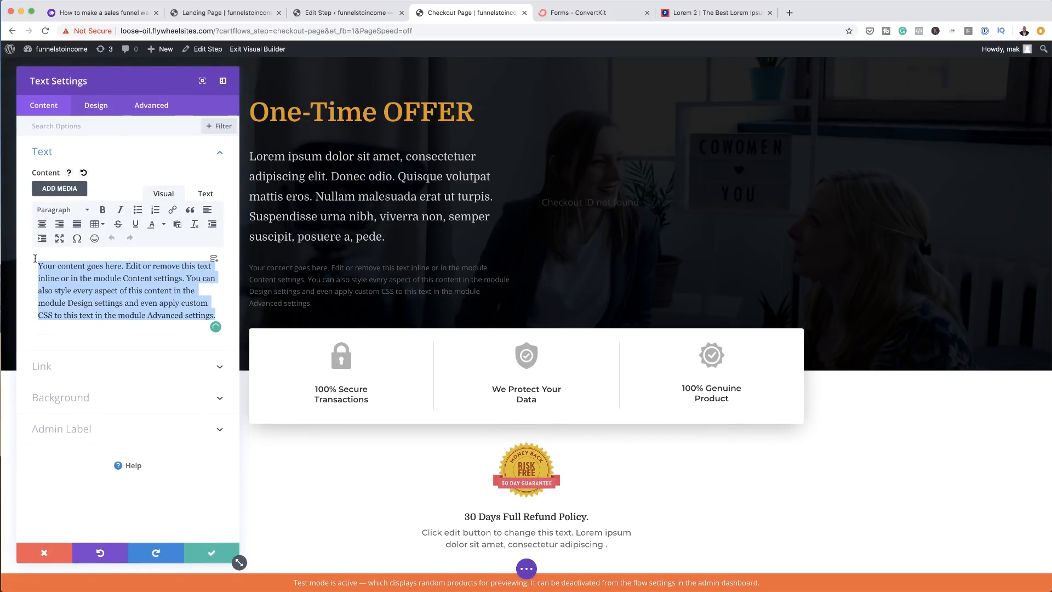
text(£199)
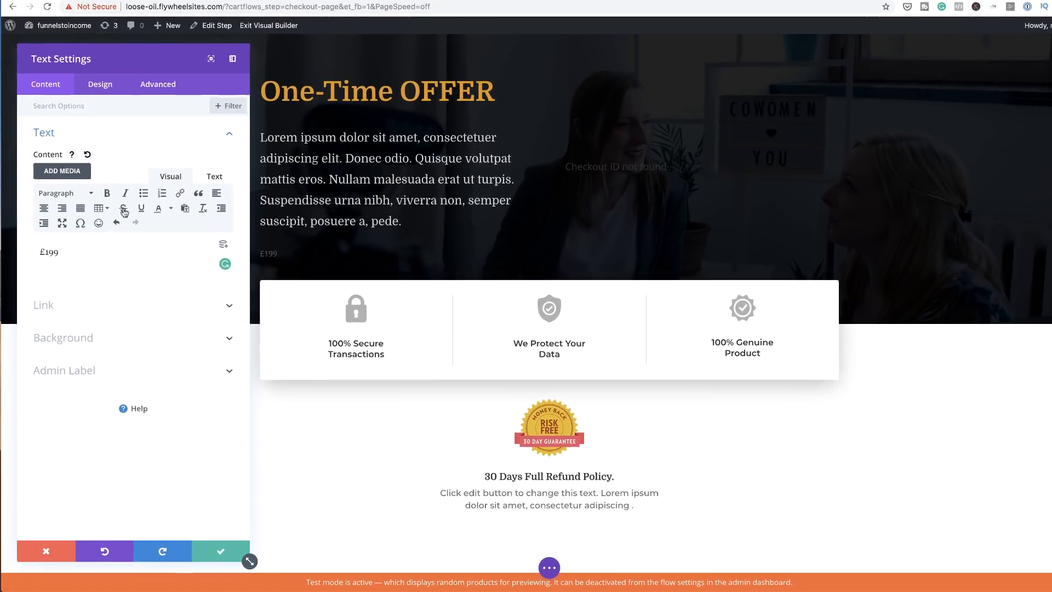
key(ctrl+a)
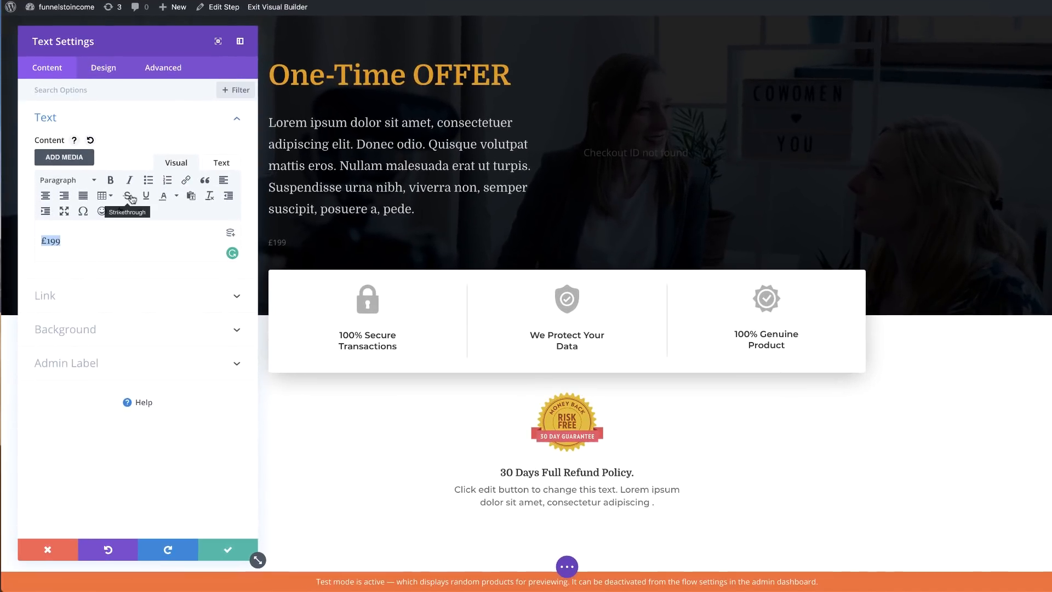
click(125, 211)
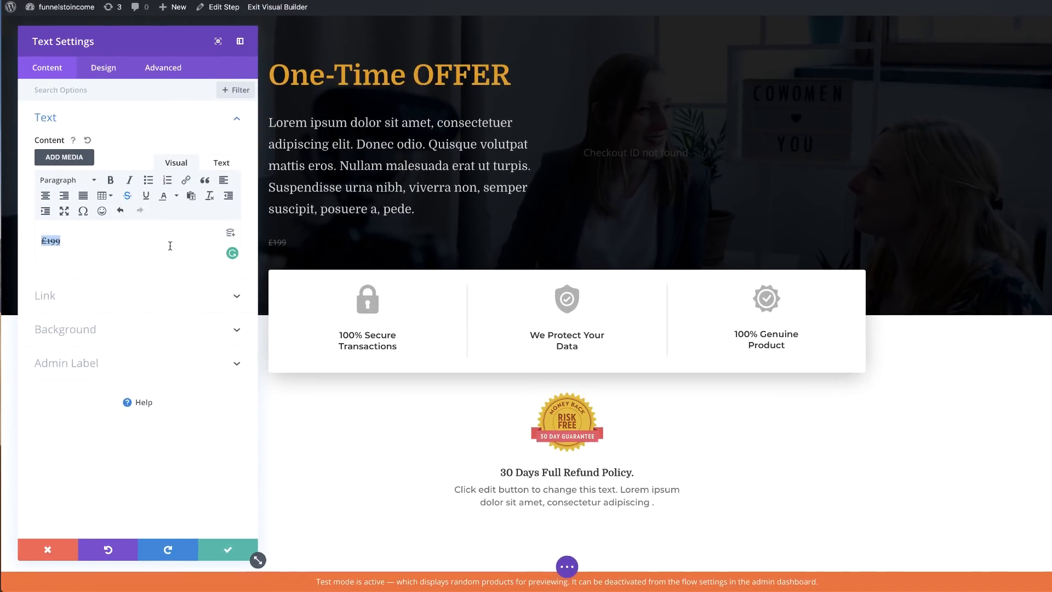
Step: Style the £199 text with a 66px size, the Domine font and the white color #ffffff
click(115, 71)
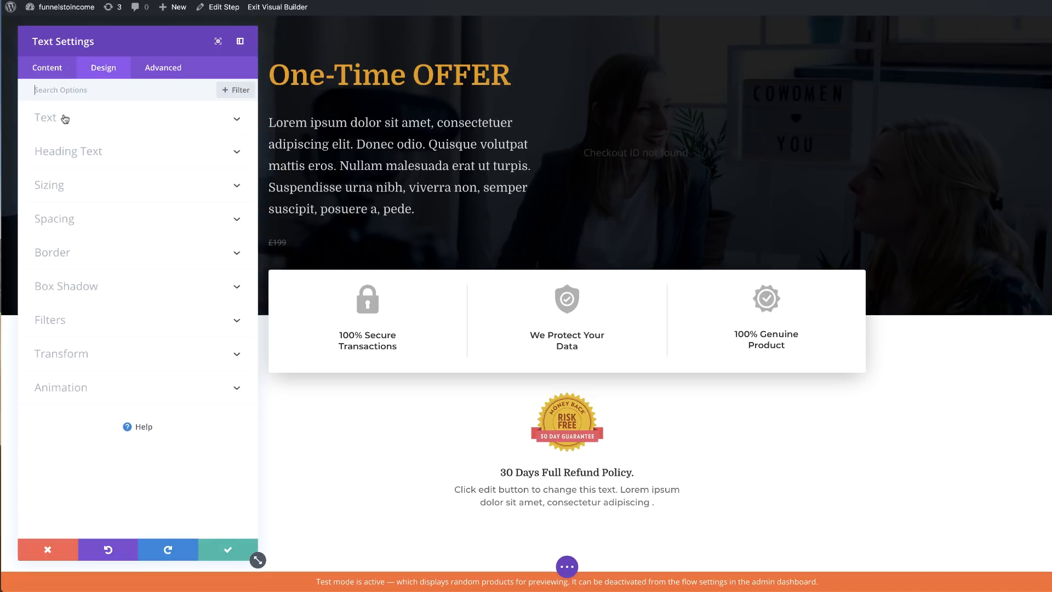
click(63, 117)
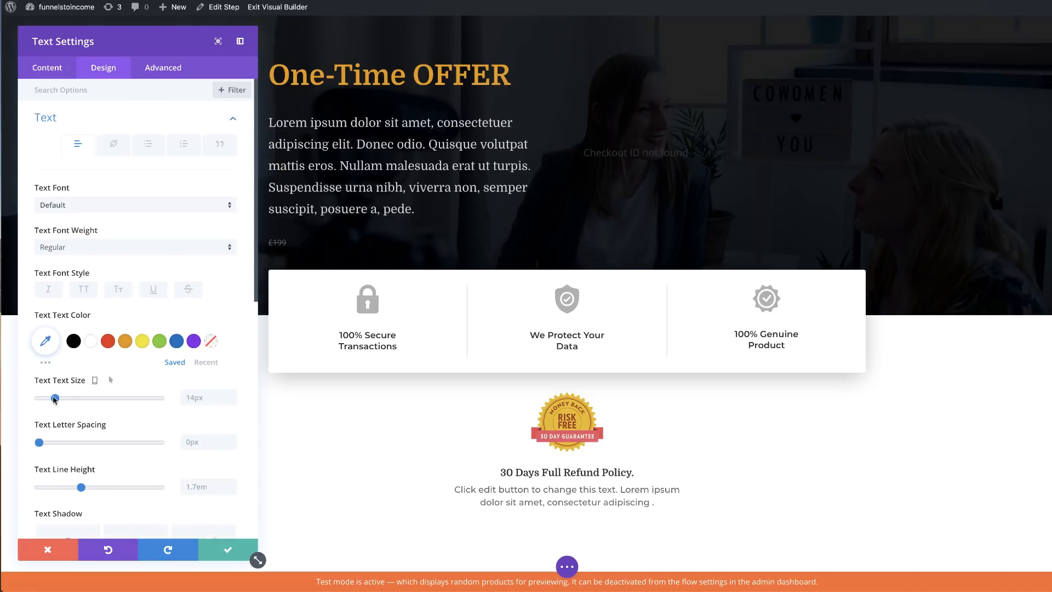
drag(55, 399, 117, 403)
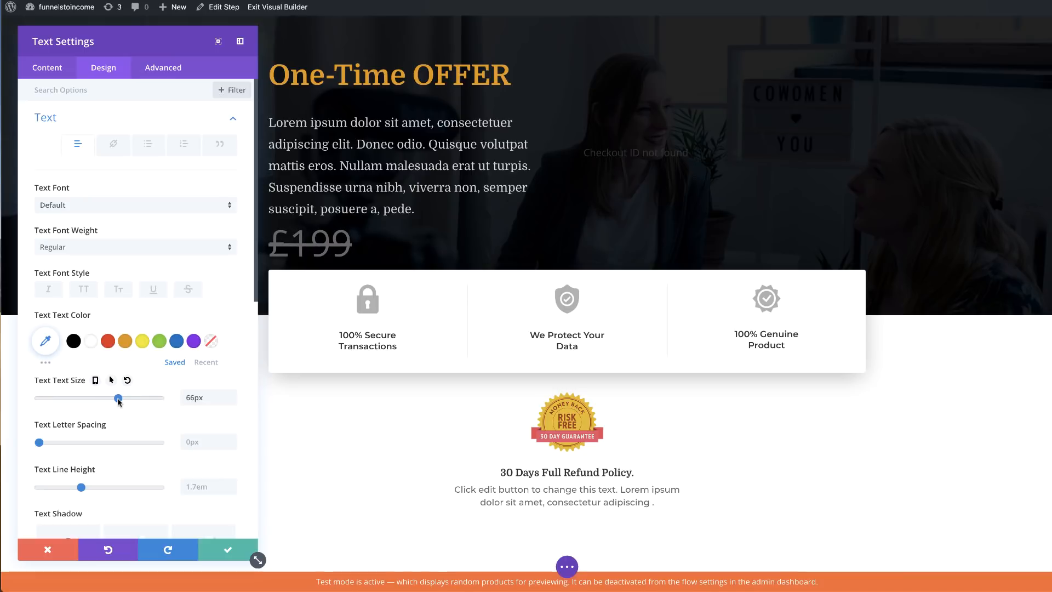
click(90, 205)
click(84, 128)
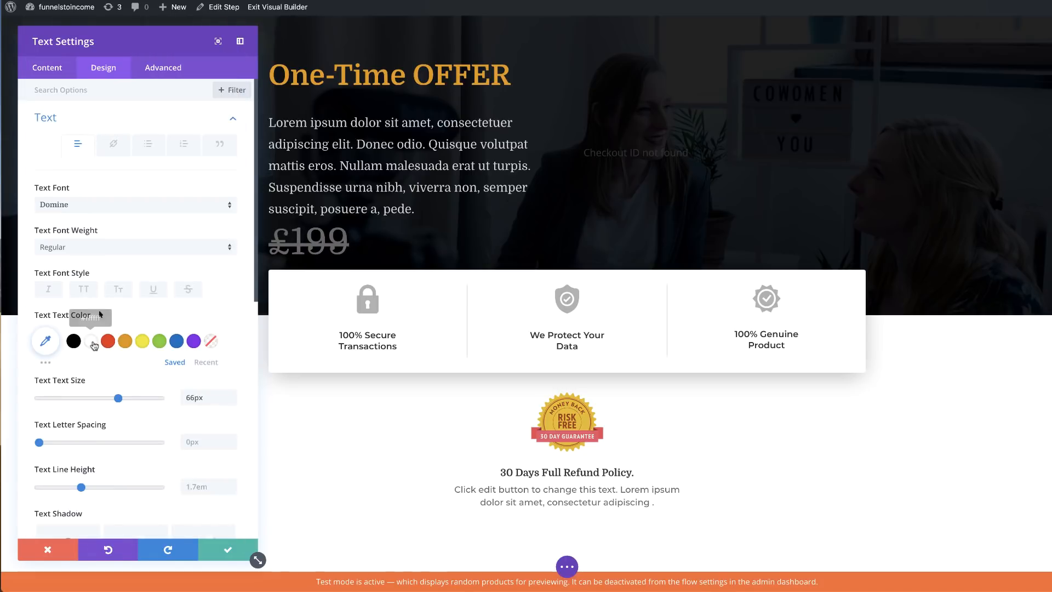
click(92, 342)
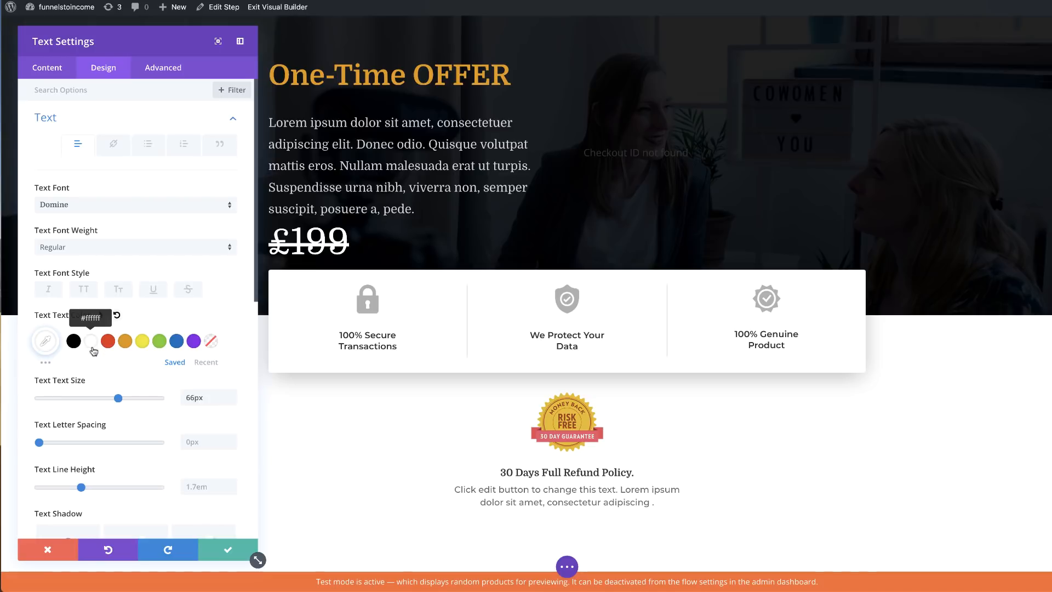
Step: Add "Now £99" without strikethrough after the crossed-out £199 in the text module's HTML and save the module
click(98, 241)
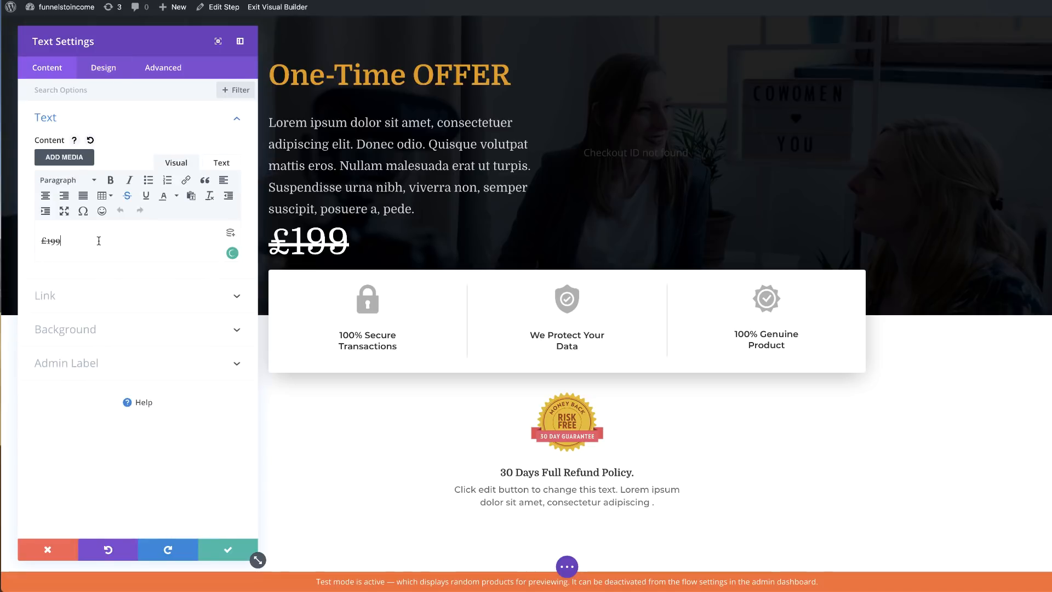
click(222, 162)
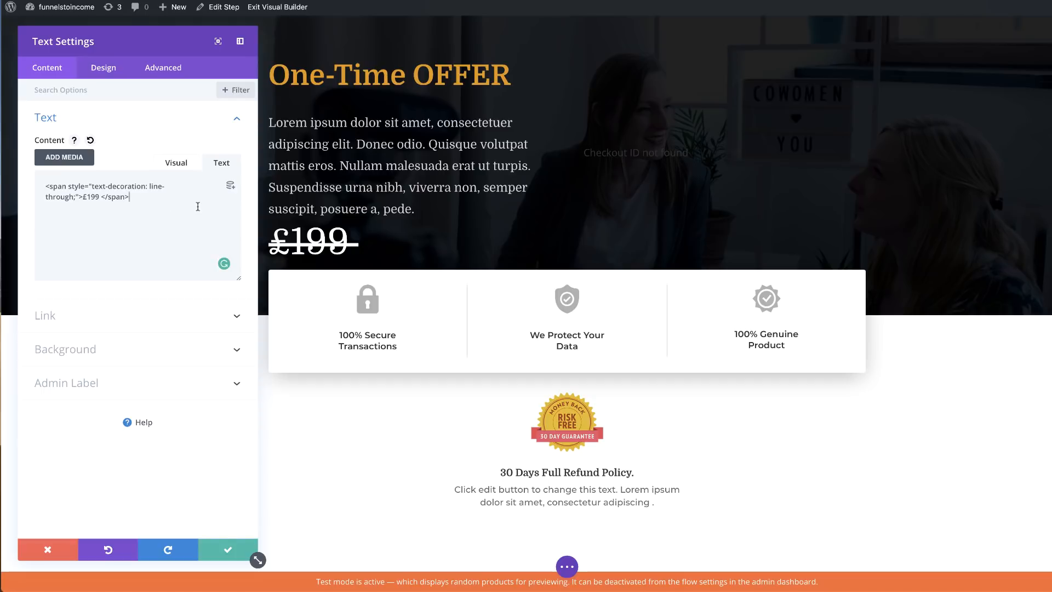
text(Now 99)
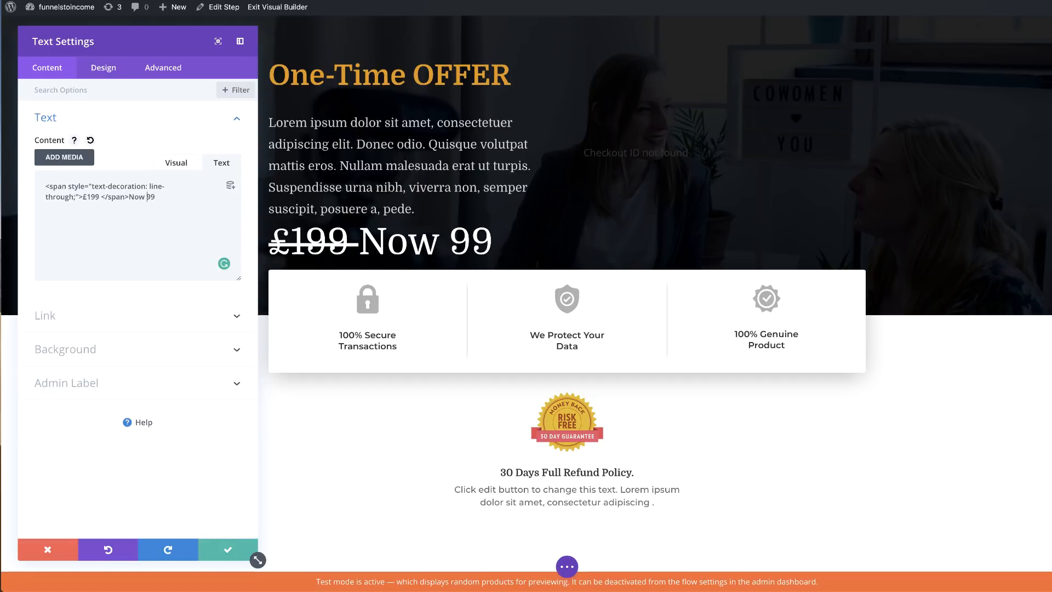
text(£)
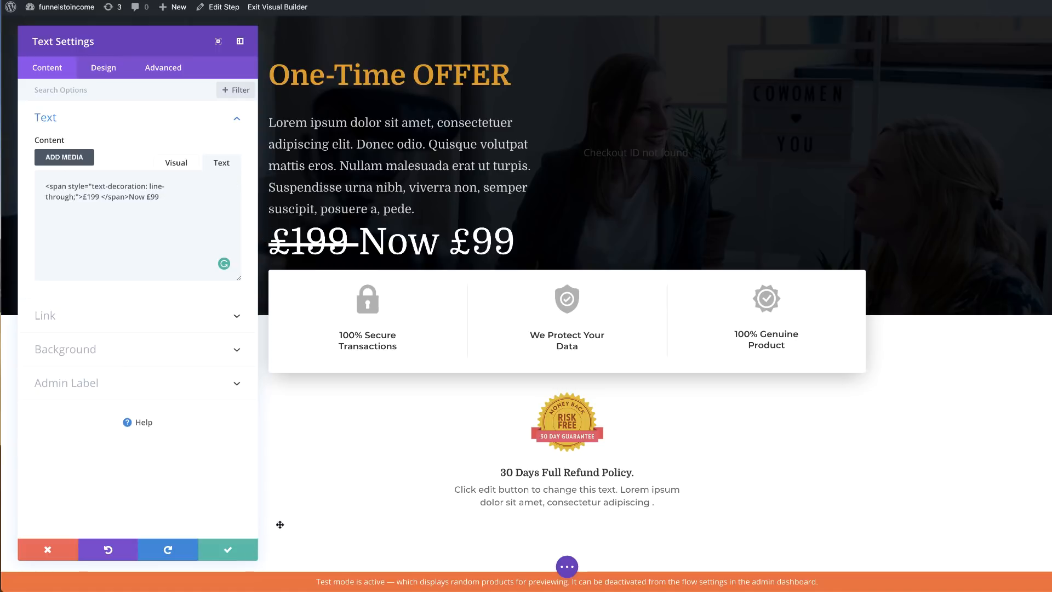
click(228, 549)
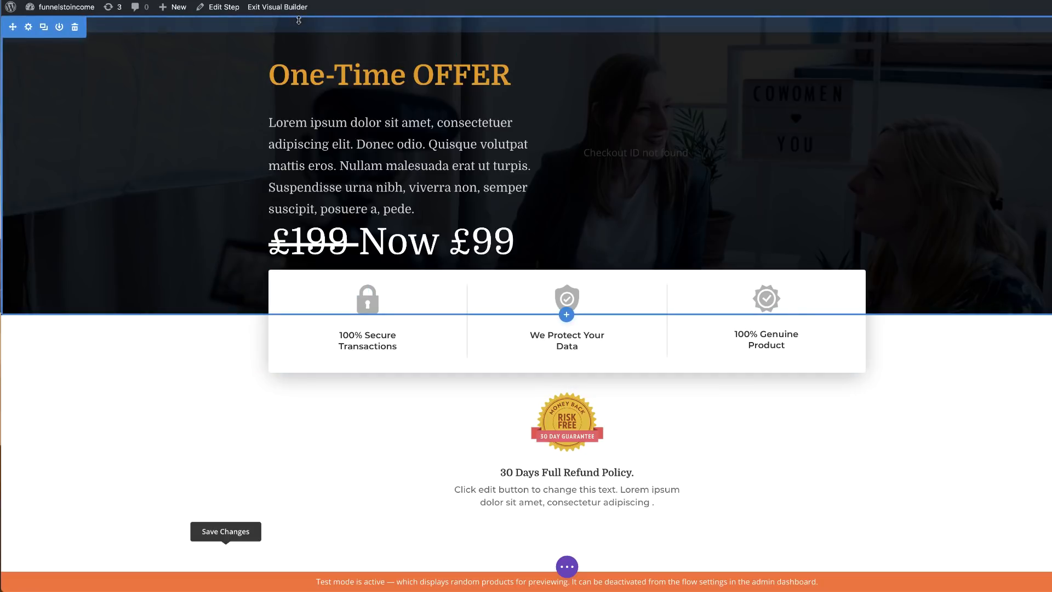
Step: Increase the One-Time OFFER section's top and bottom padding, save the page and exit the visual builder
drag(299, 21, 300, 58)
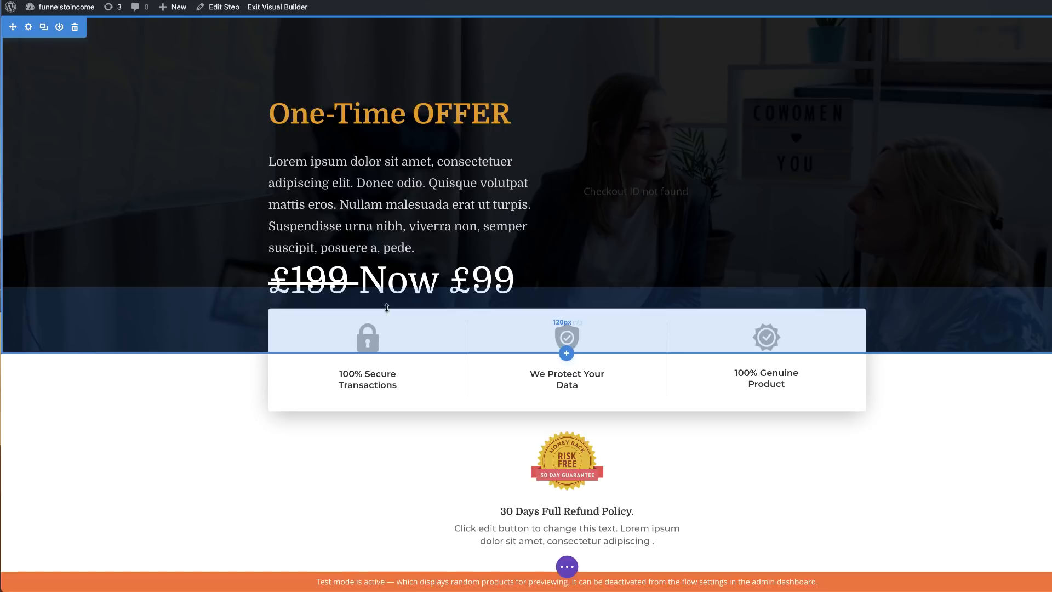
drag(388, 312, 391, 332)
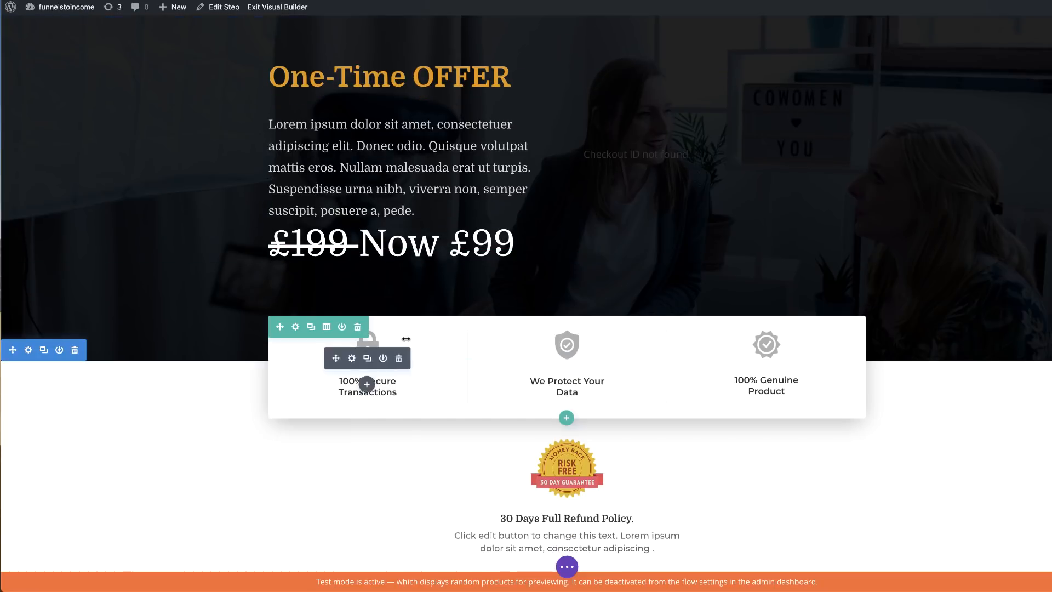
key(super+s)
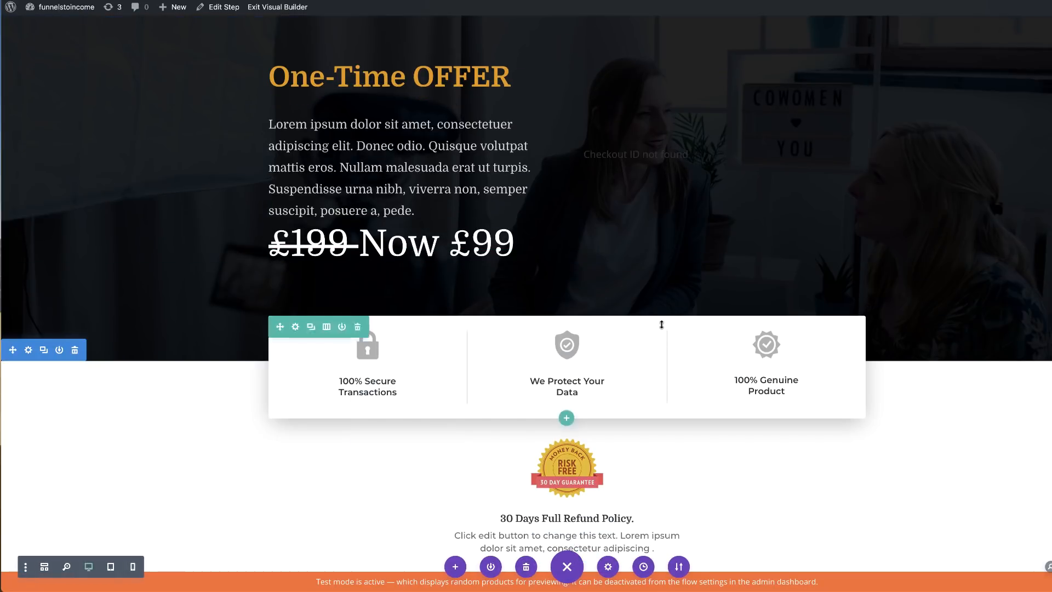
scroll(619, 1, up, 1)
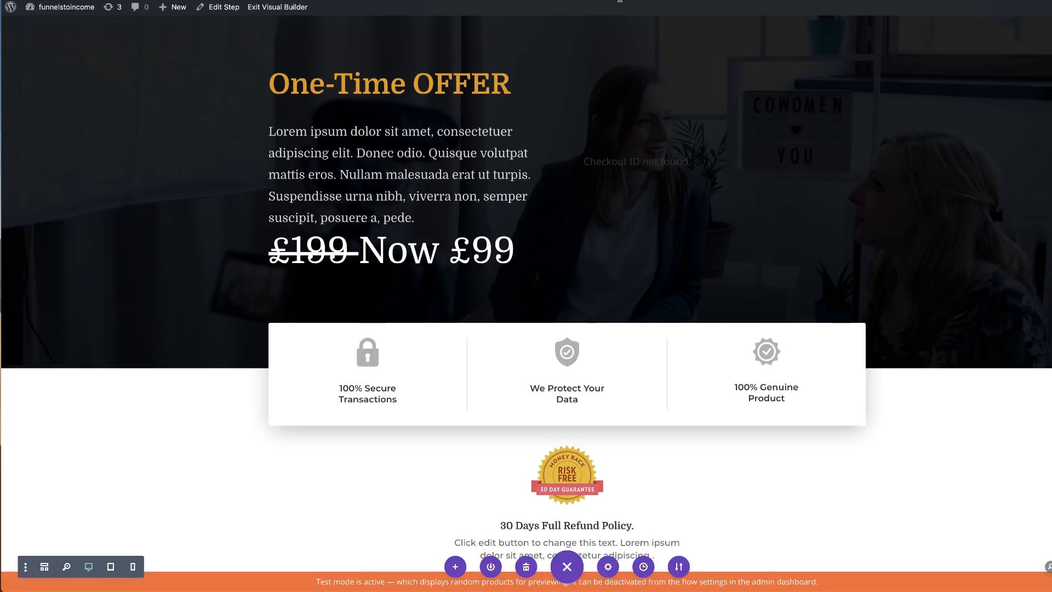
click(272, 9)
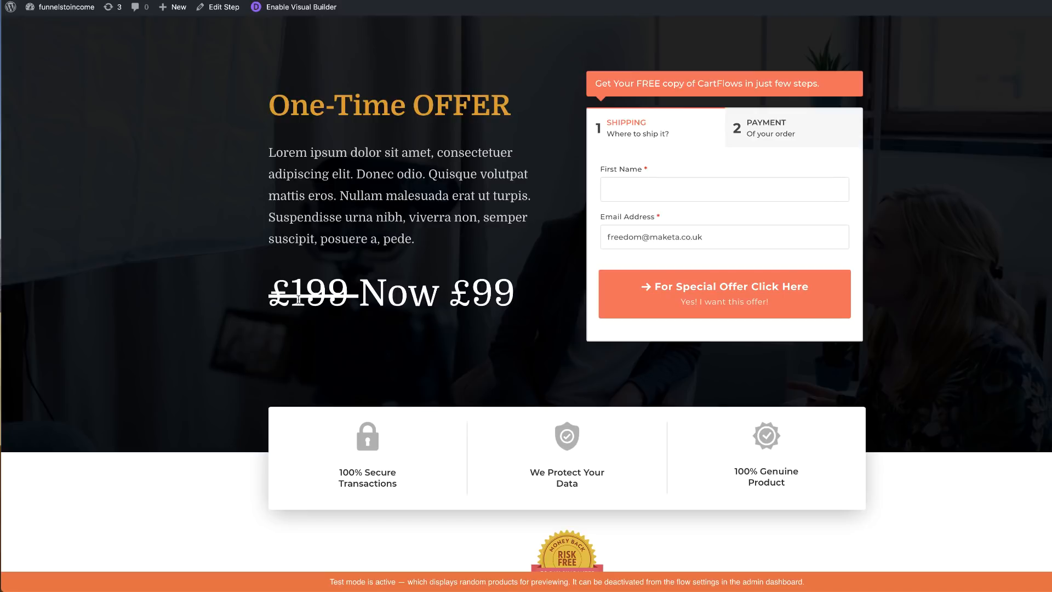
Step: Start filling in the First Name field of the live checkout form's shipping step
click(657, 192)
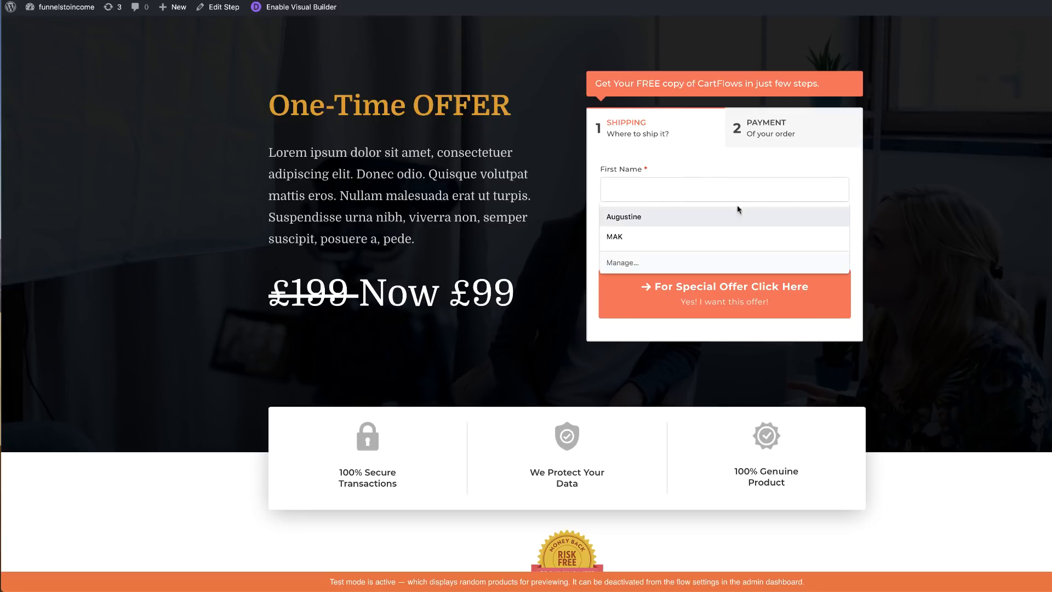
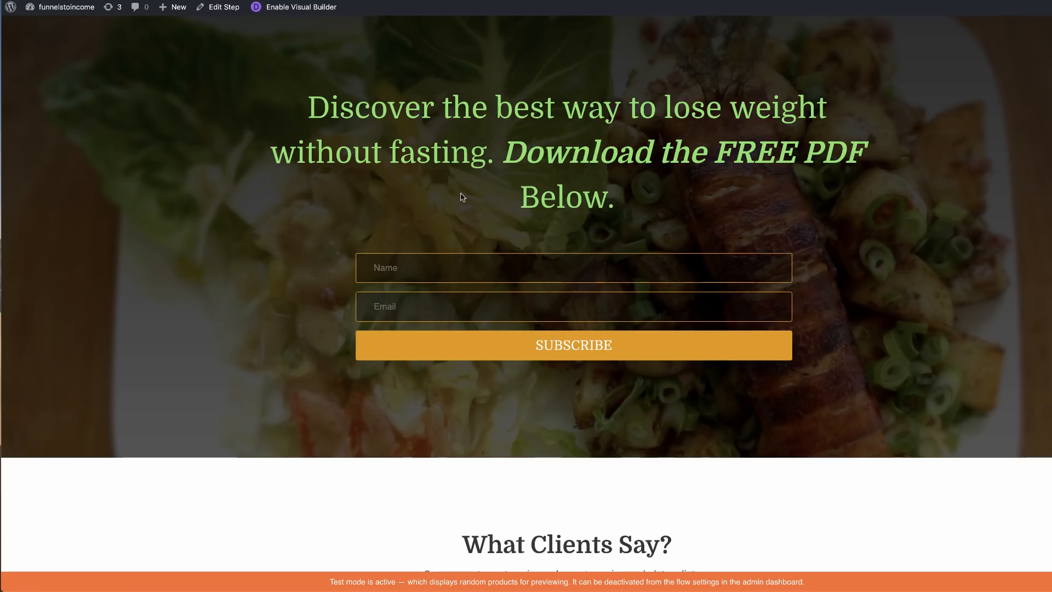
Step: Subscribe through the landing page's opt-in form with a test name and e-mail address, and look over the one-time offer page
scroll(501, 238, down, 3)
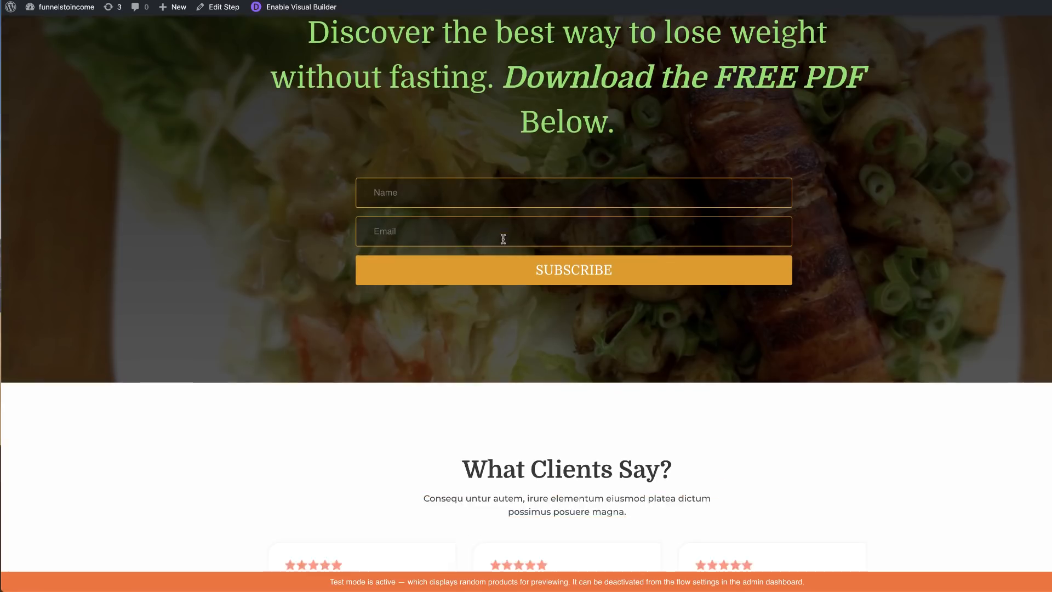
scroll(502, 238, up, 3)
click(439, 267)
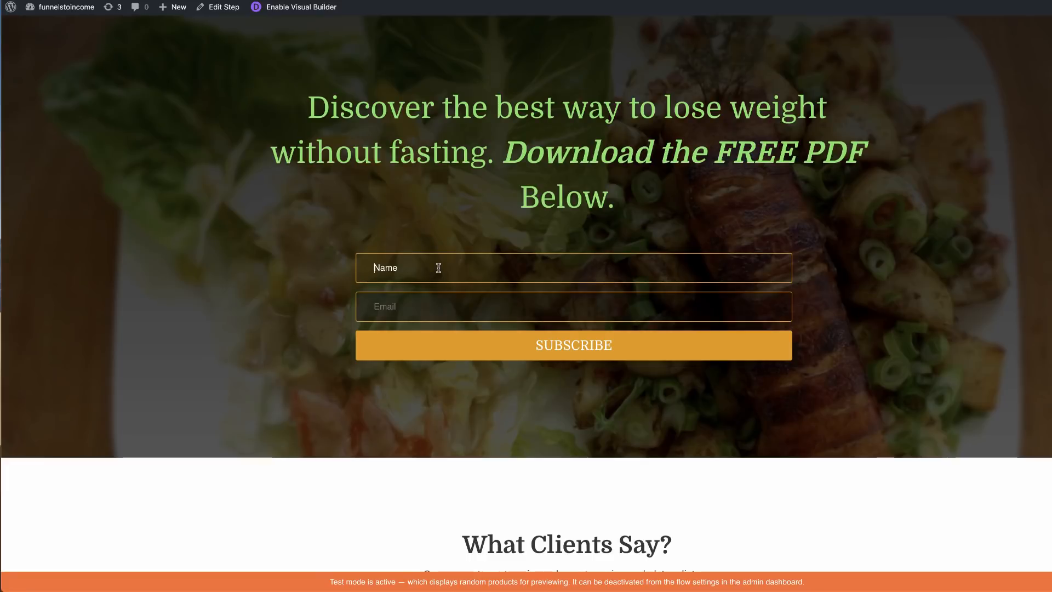
text(mak)
click(434, 304)
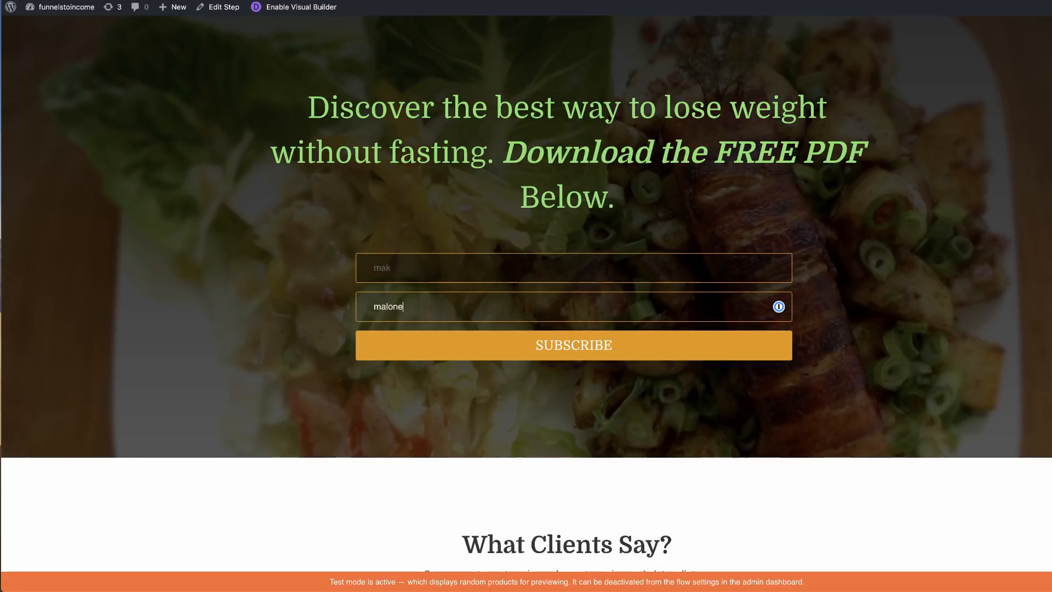
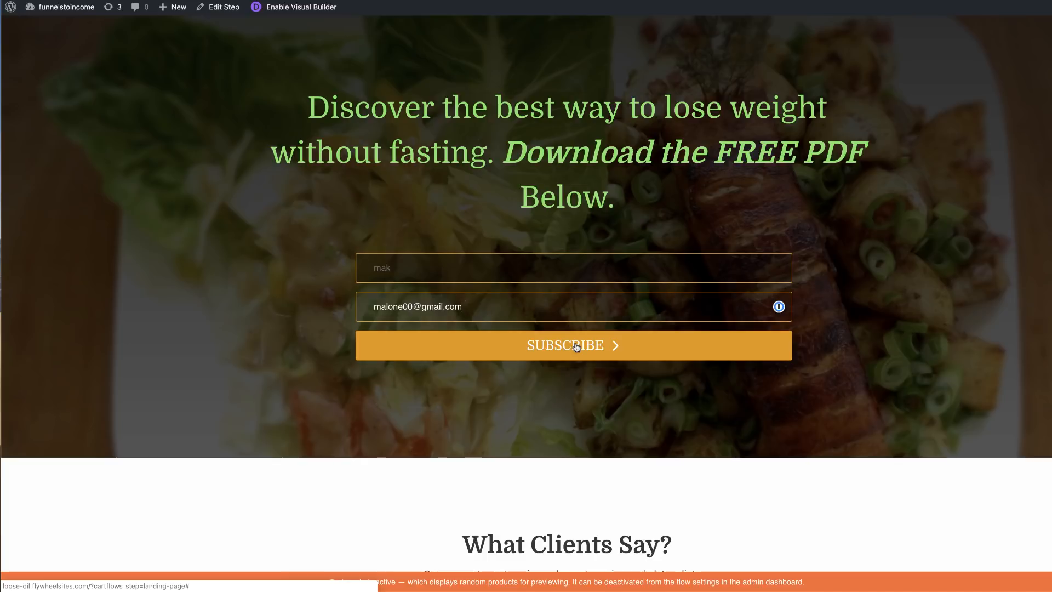
click(577, 346)
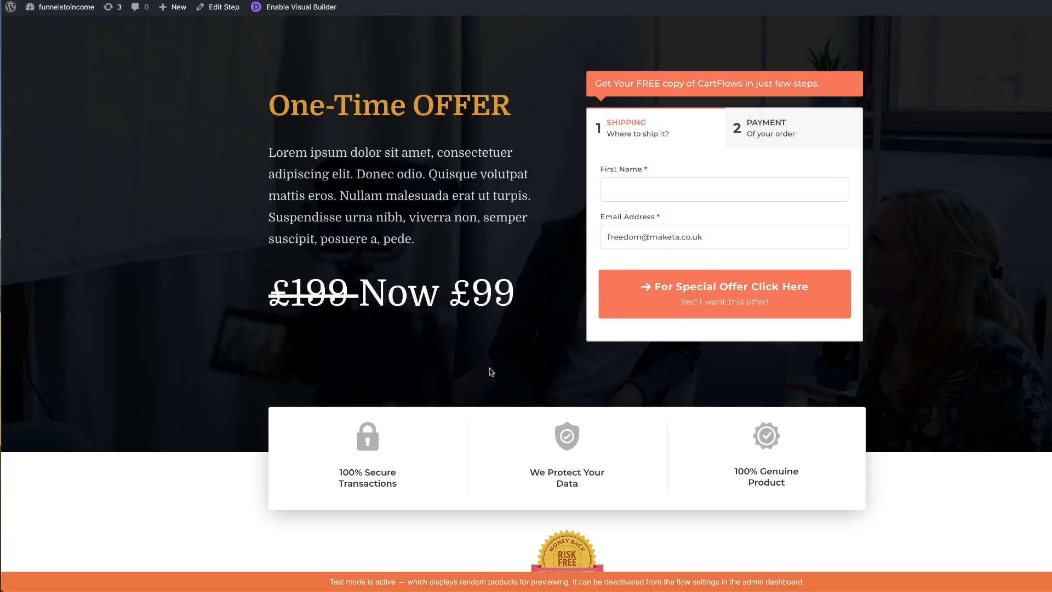
scroll(491, 370, down, 3)
scroll(515, 381, up, 3)
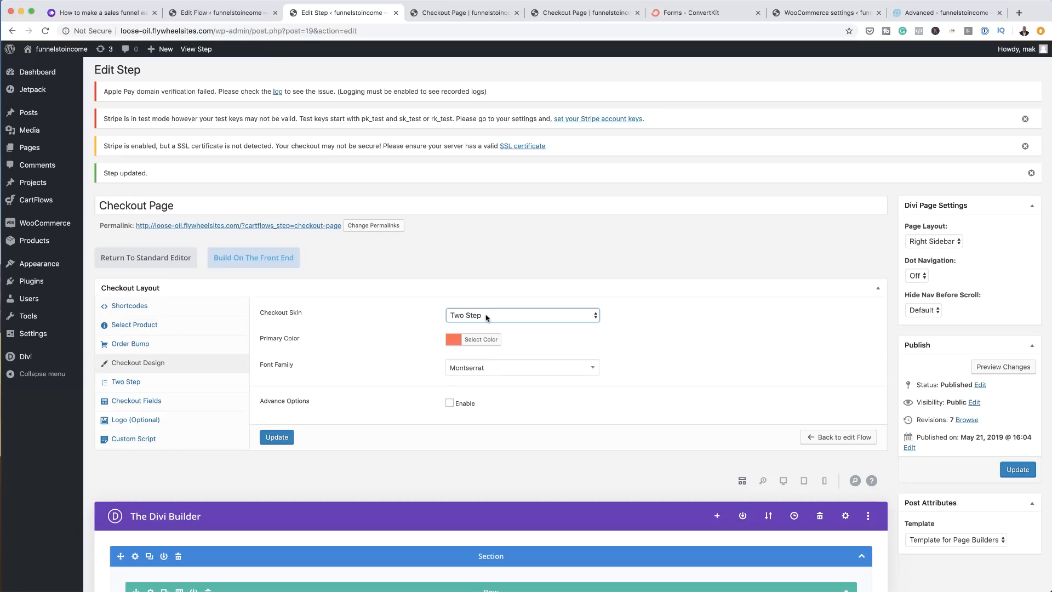
Step: Change the Checkout Page step's checkout skin to One Column, update the step and reload the live checkout page
click(487, 316)
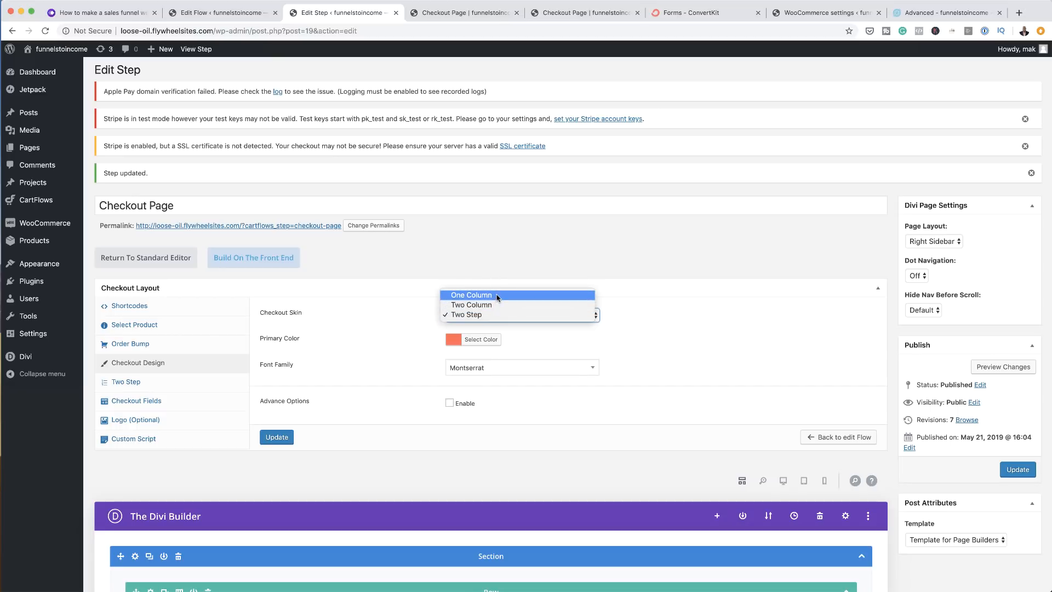
click(498, 296)
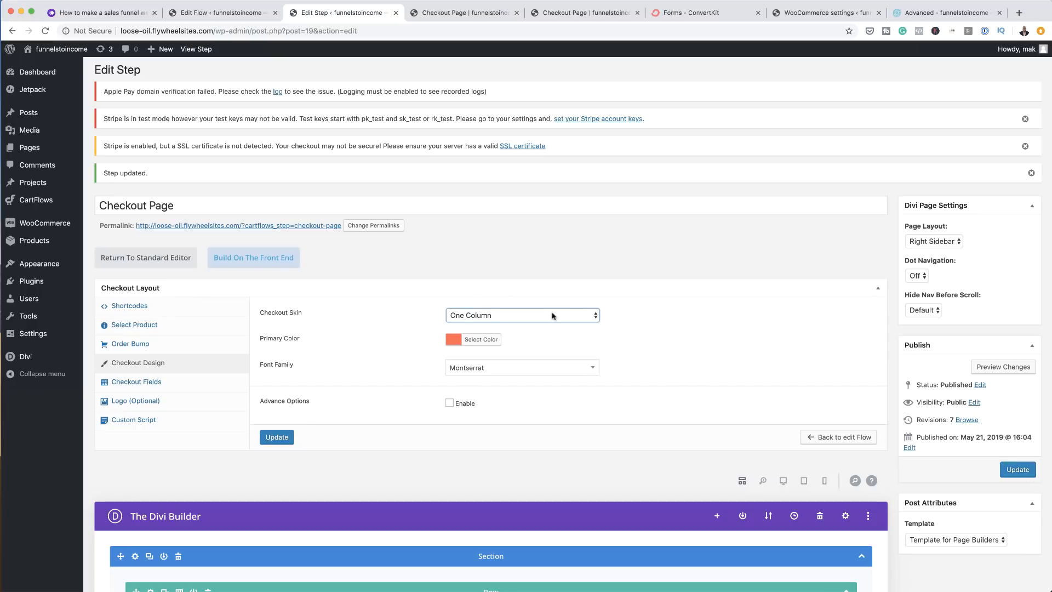
click(1018, 470)
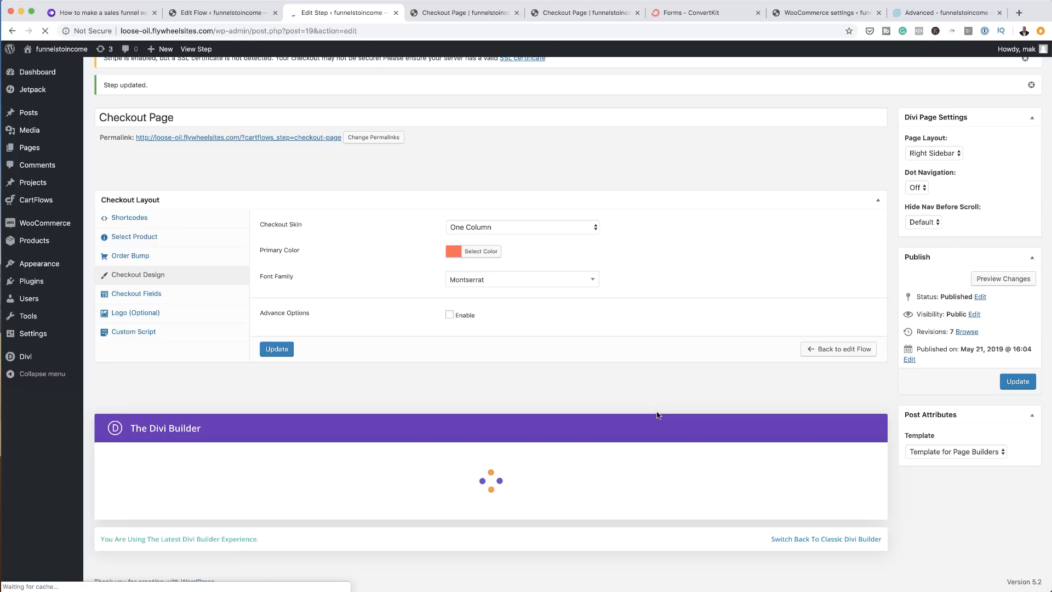
click(445, 13)
click(46, 33)
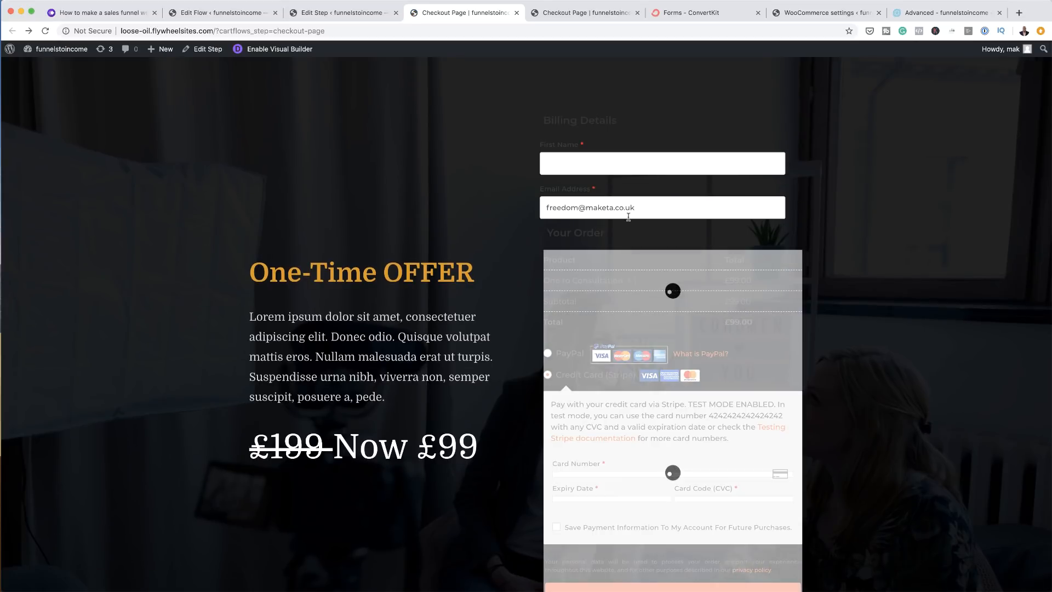
Step: Give column 2 of the One-Time OFFER row a semi-transparent white background, rgba(255,255,255,0.87), in the visual builder and save the row settings
click(285, 51)
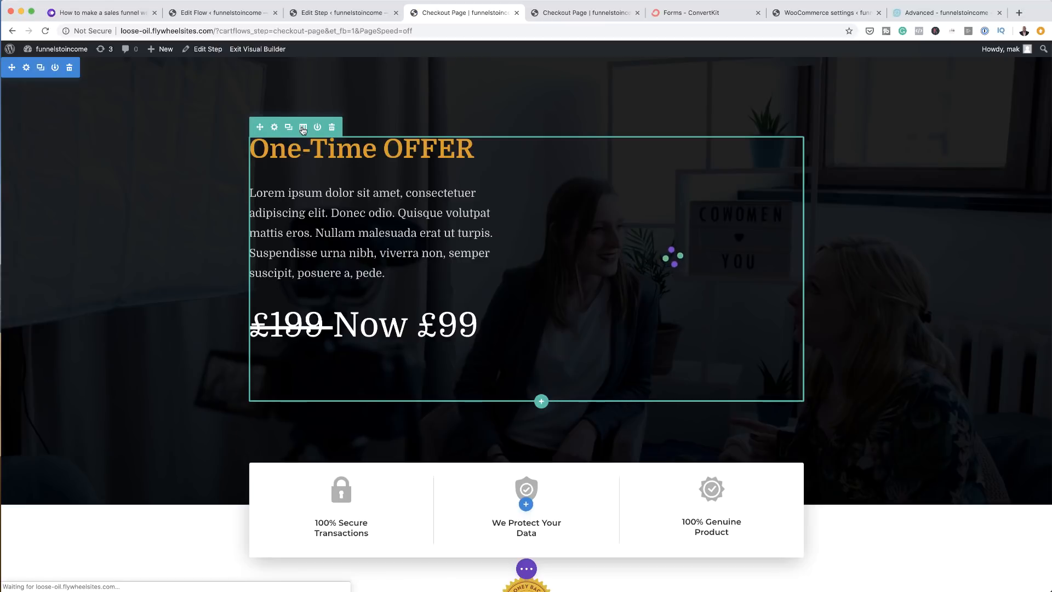
click(303, 128)
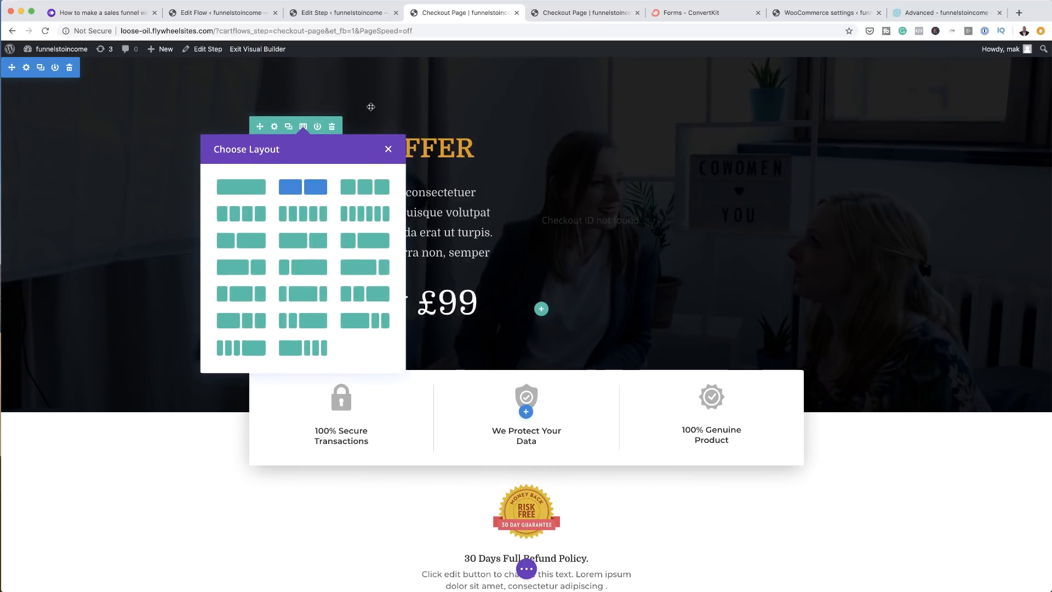
click(405, 98)
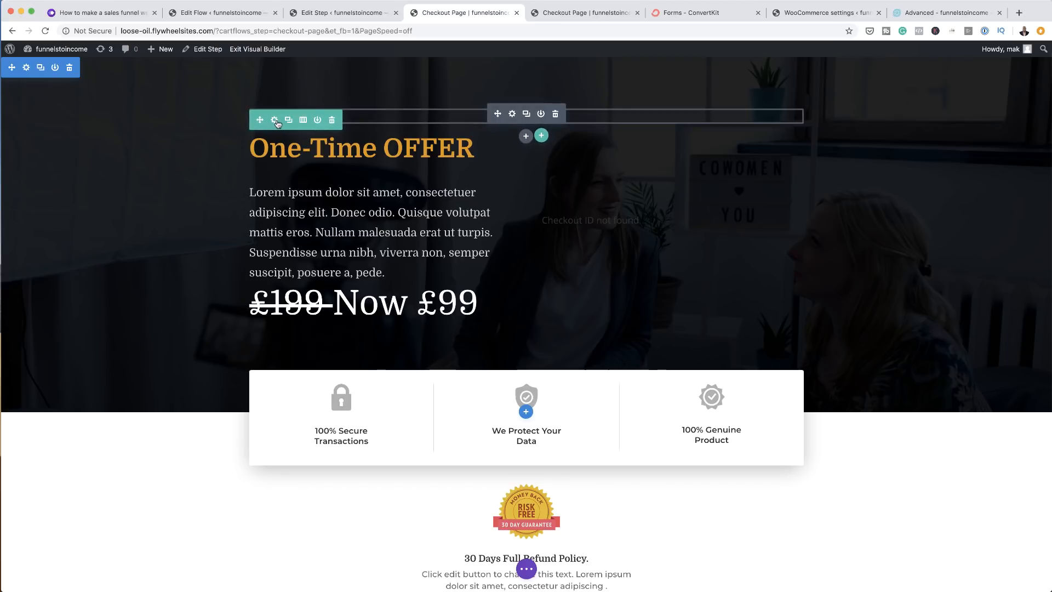
click(276, 121)
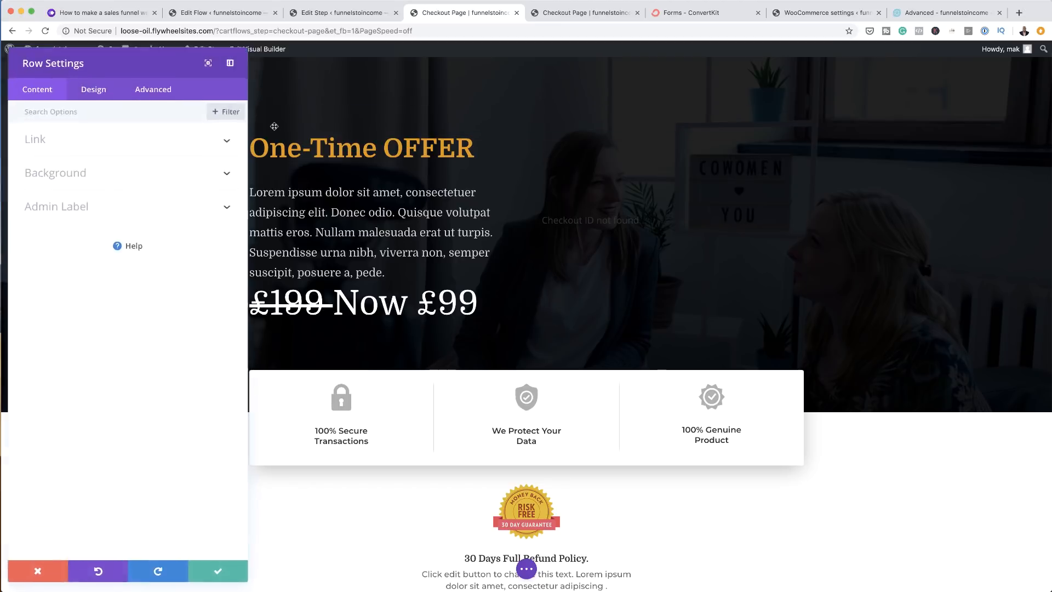
click(91, 181)
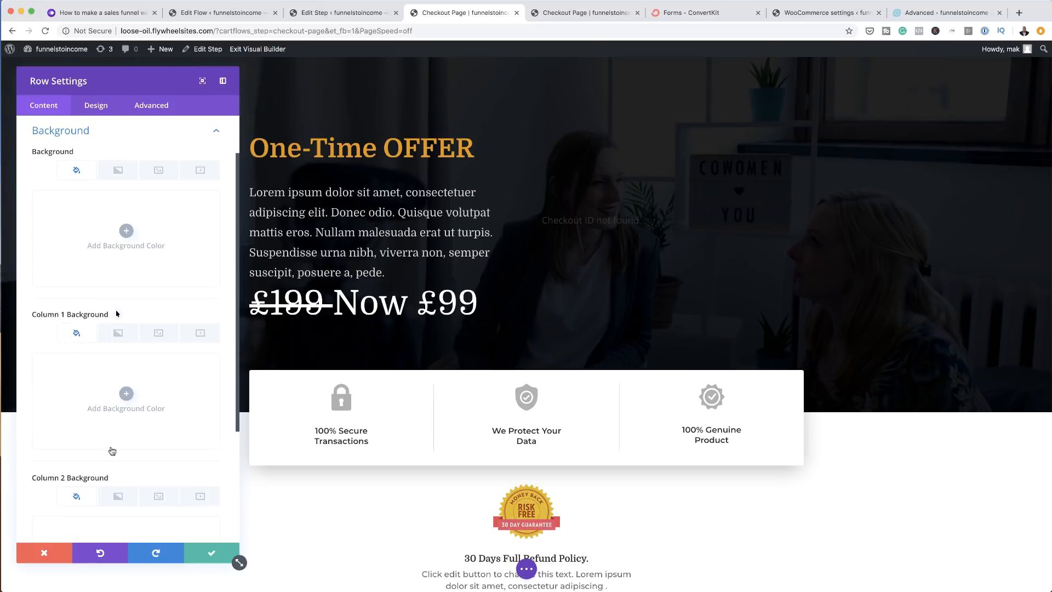
scroll(111, 451, down, 1)
scroll(111, 451, down, 6)
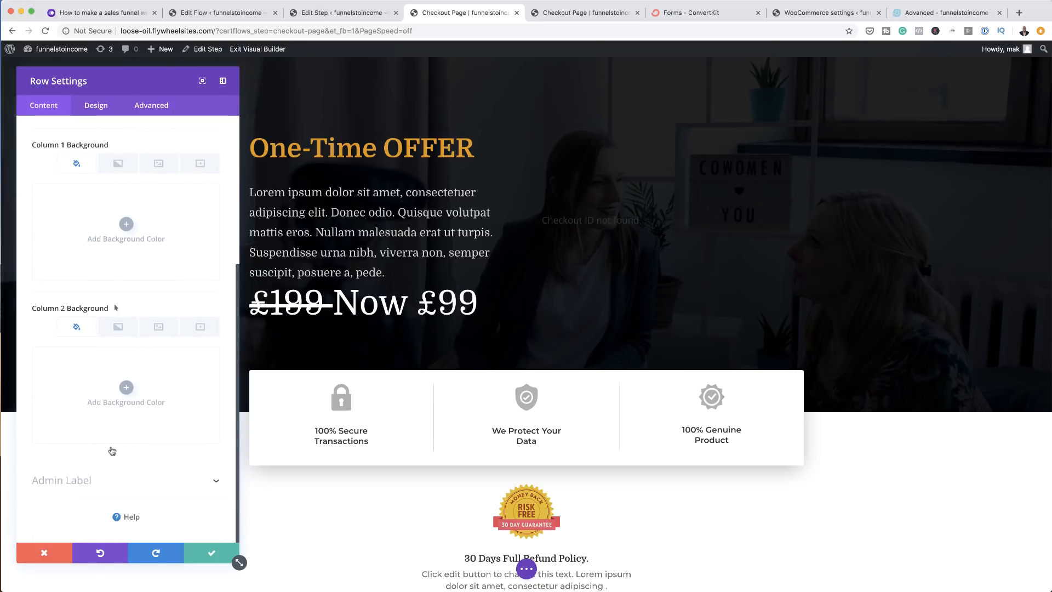
click(127, 390)
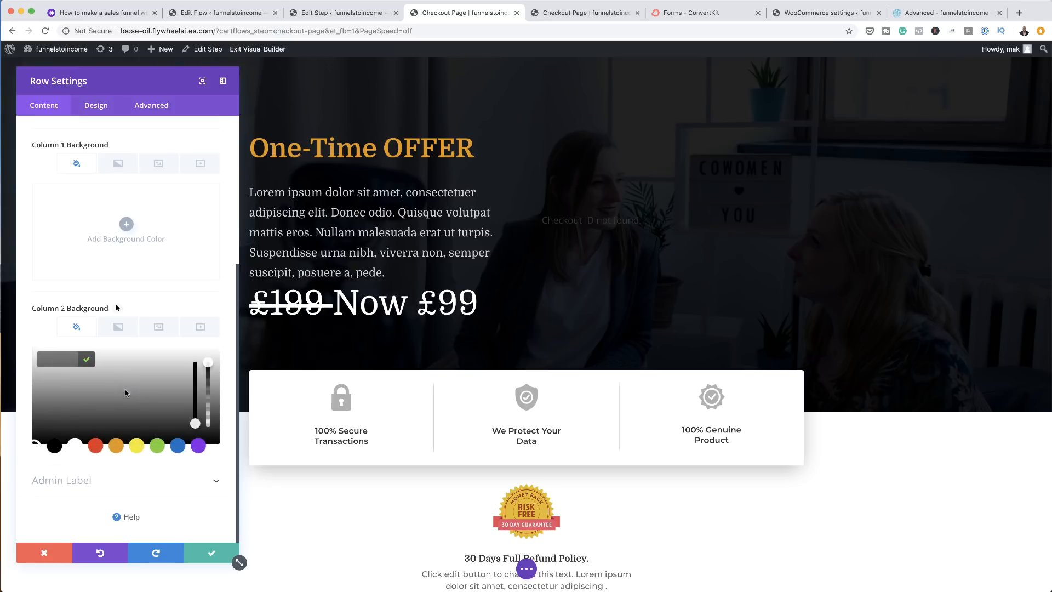
click(75, 446)
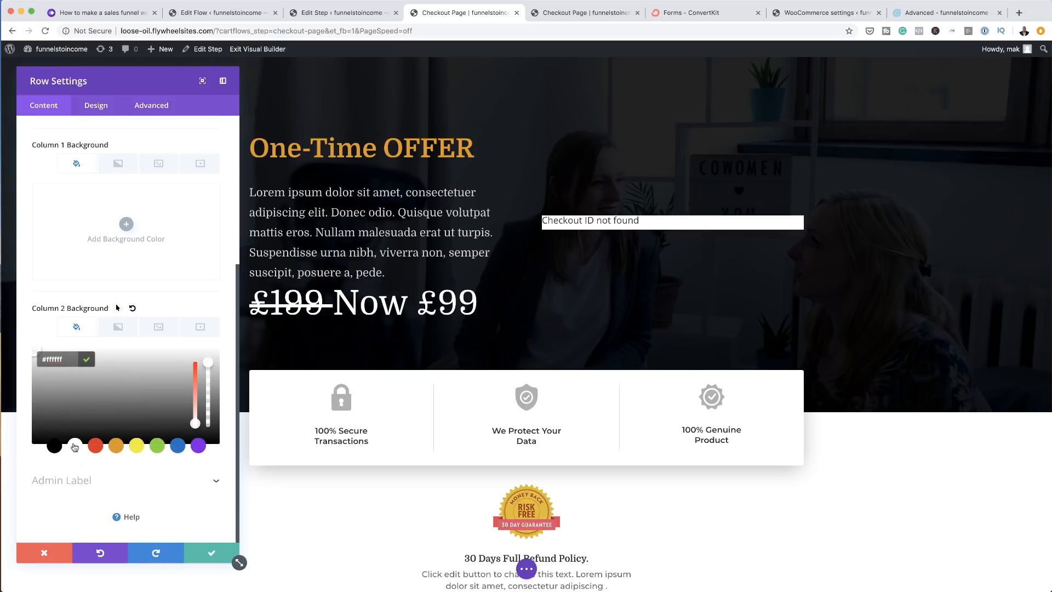
drag(207, 370, 208, 379)
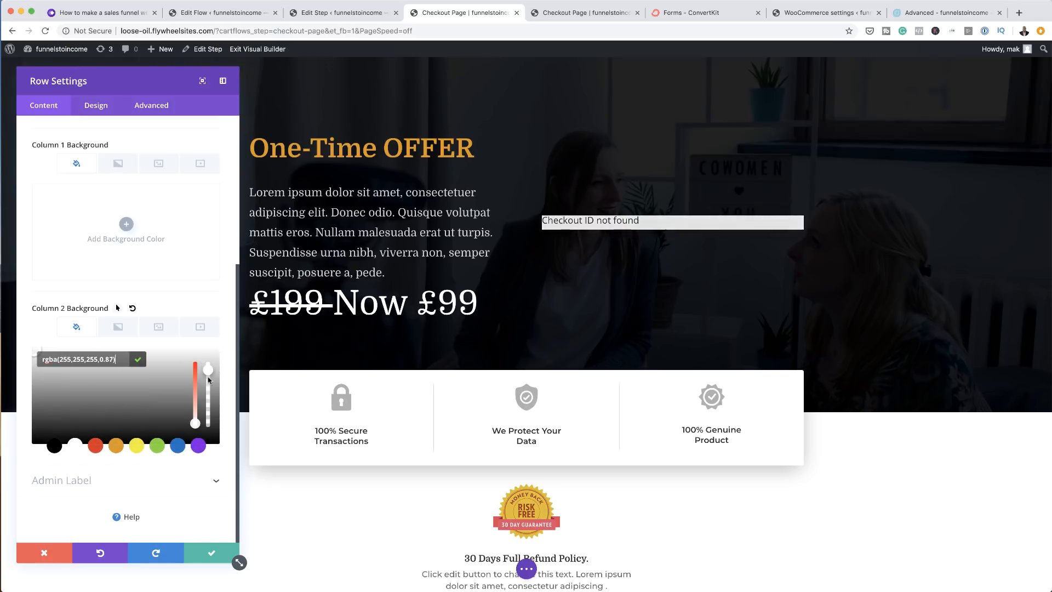
click(214, 553)
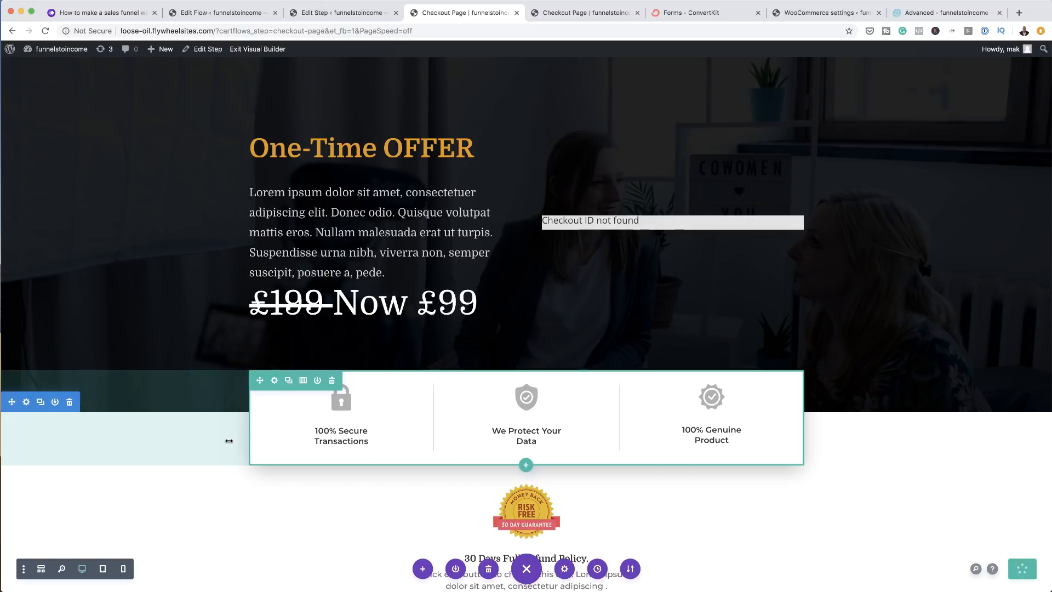
Step: Save the page while exiting the visual builder and look over the one-column checkout form on the live page
click(248, 50)
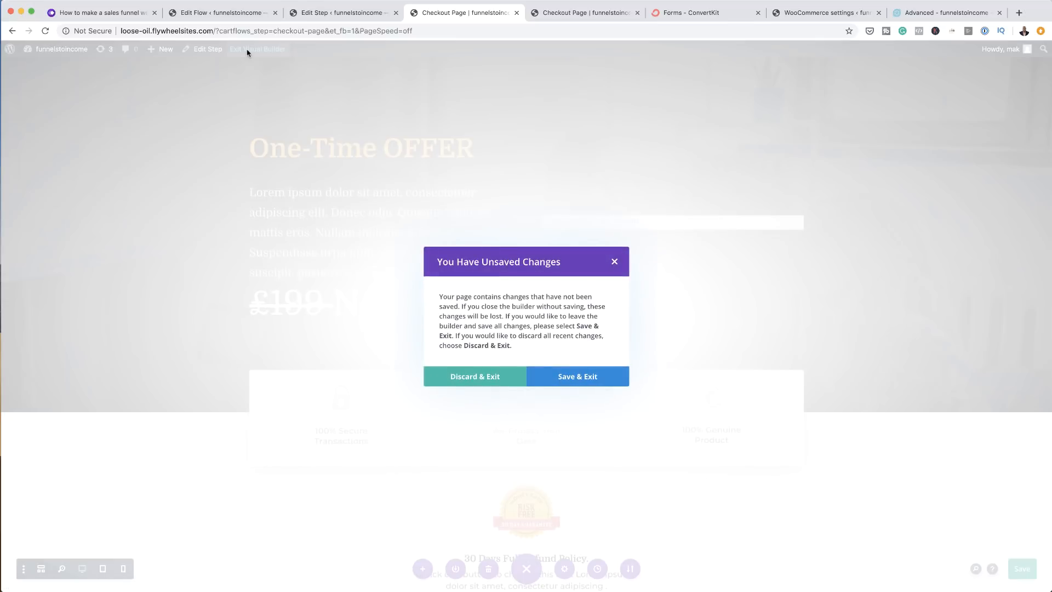
click(587, 380)
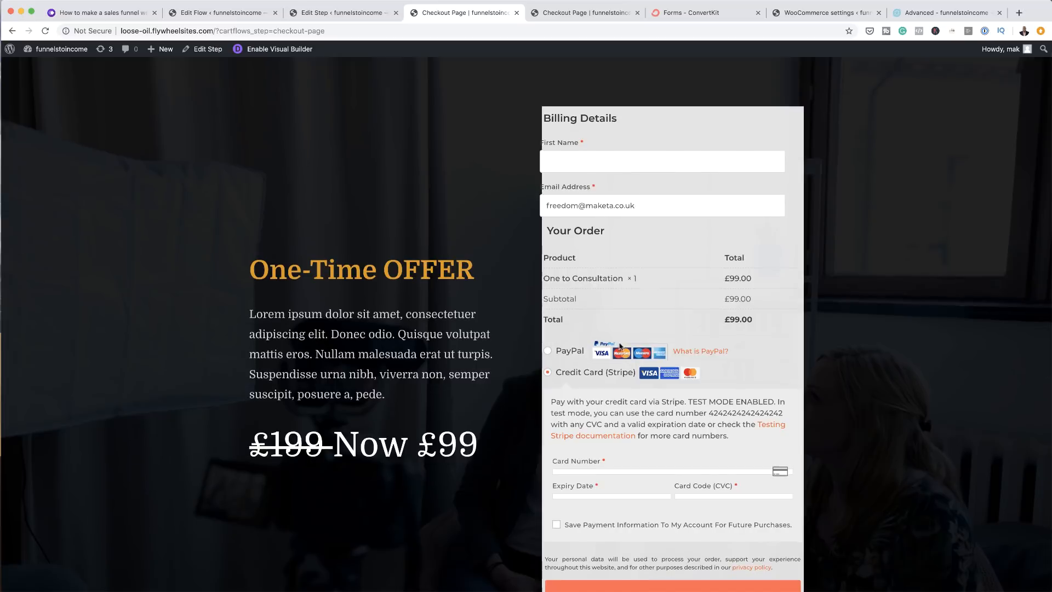
scroll(621, 351, down, 5)
scroll(621, 351, up, 4)
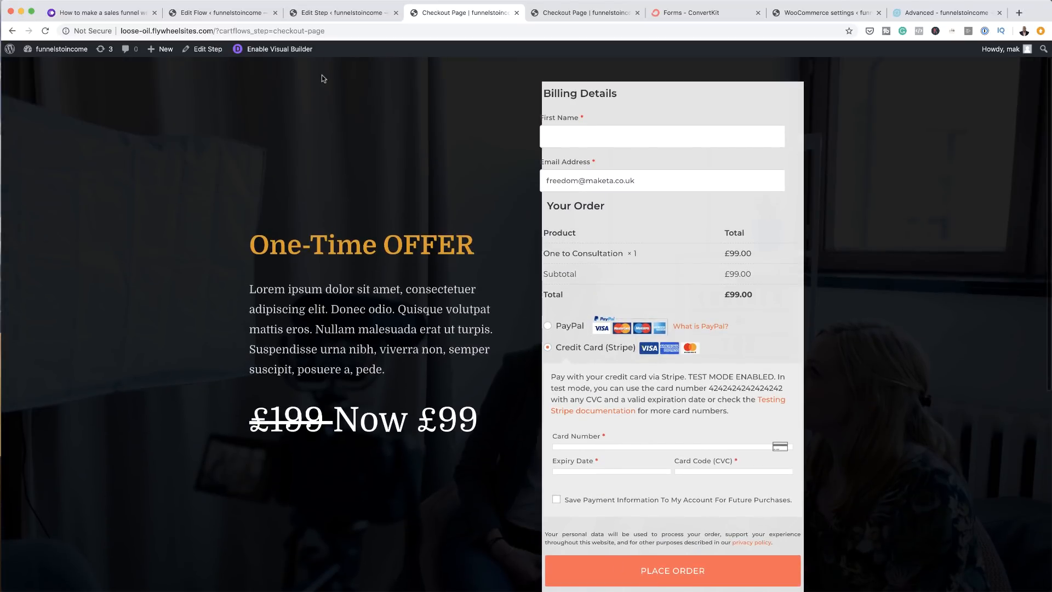
Step: Set the checkout code module's custom padding to 20px on the top, bottom, left and right in the visual builder
click(294, 51)
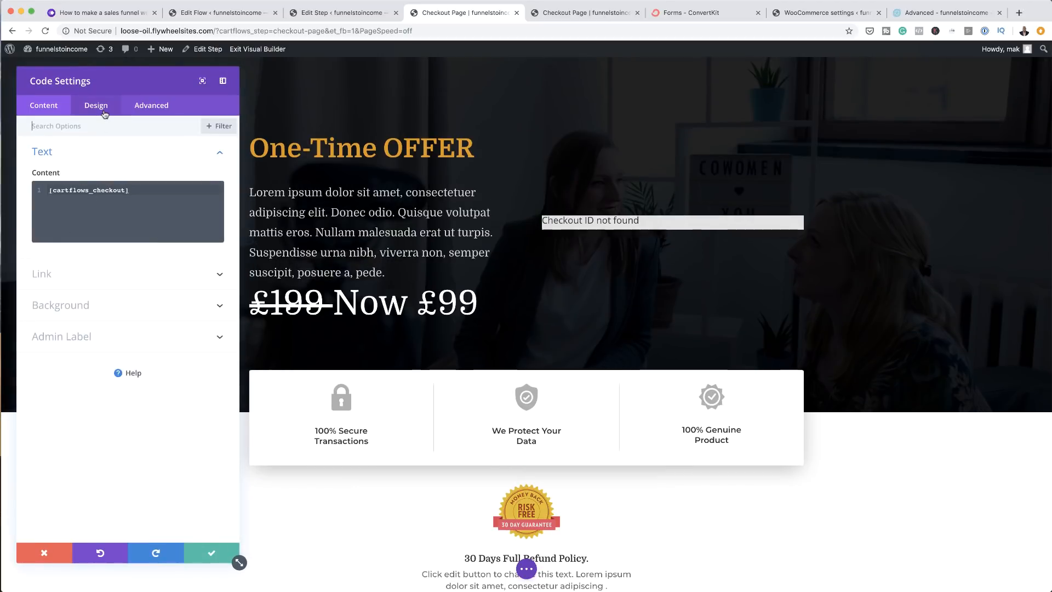
click(105, 113)
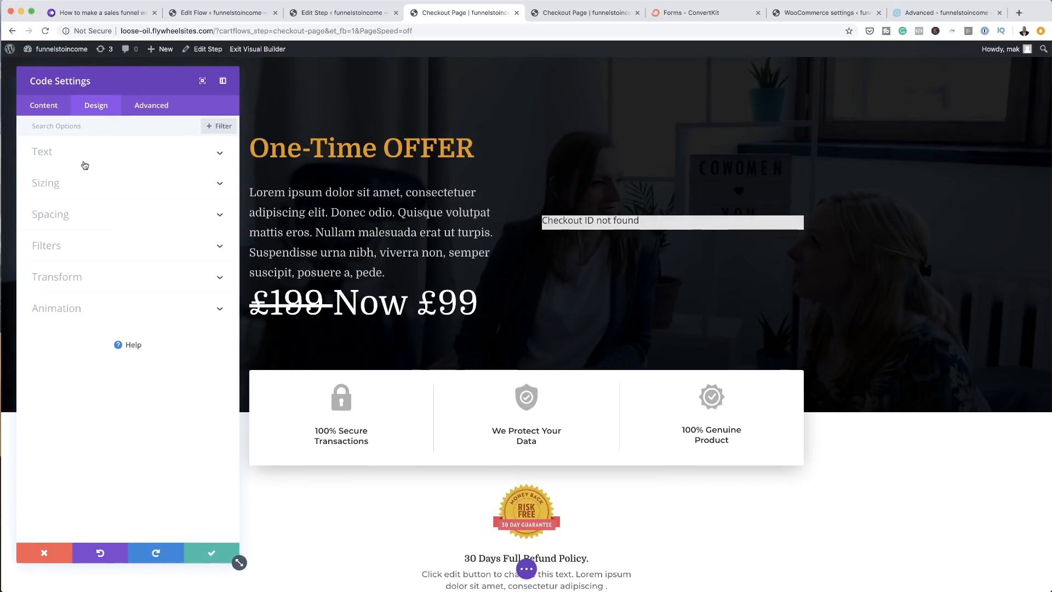
click(63, 214)
click(50, 305)
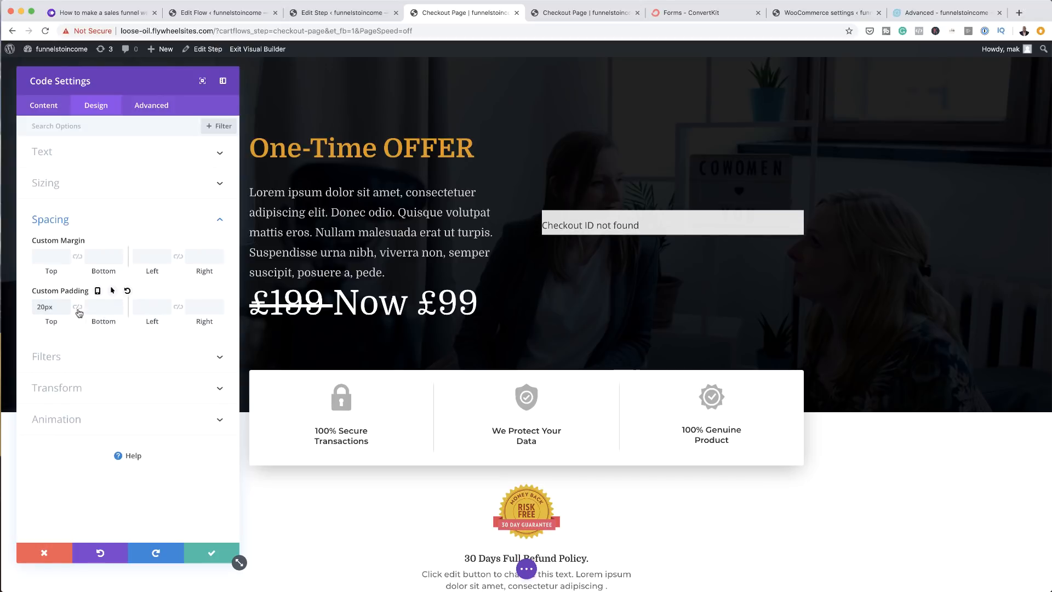
click(77, 307)
click(153, 308)
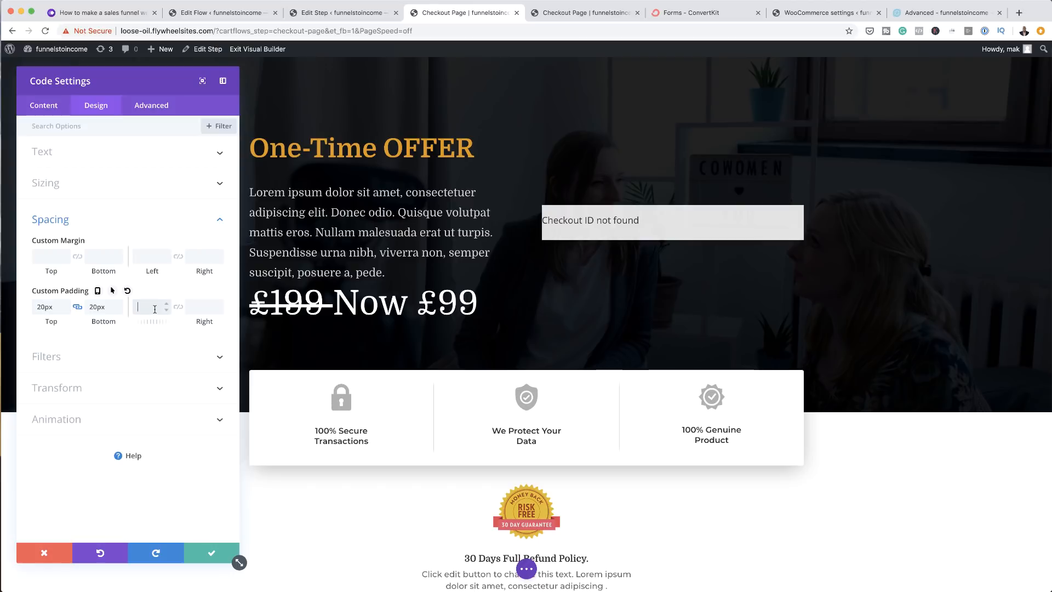
text(20px)
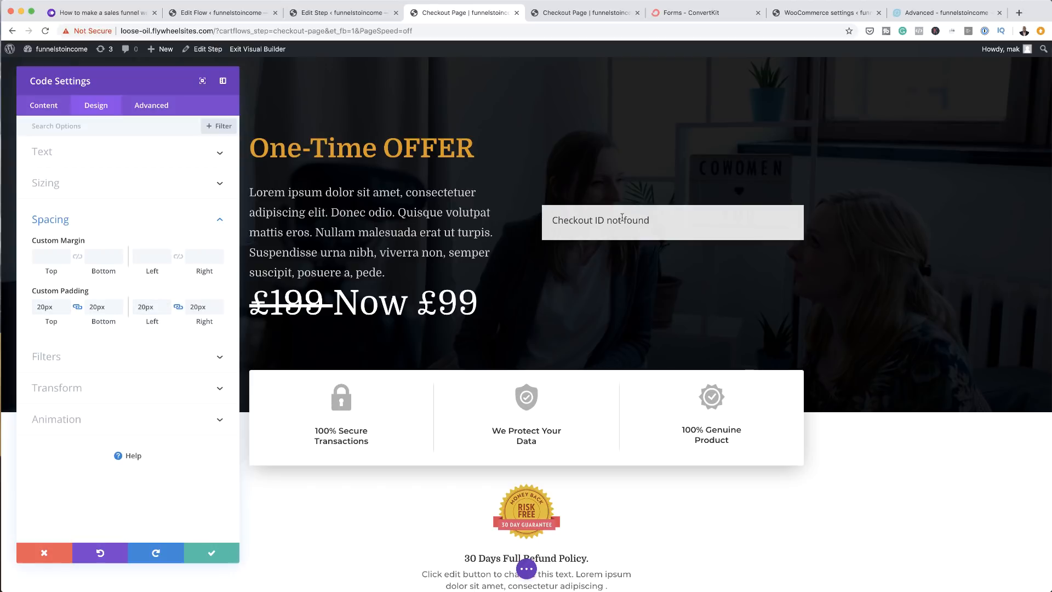
click(47, 107)
click(53, 150)
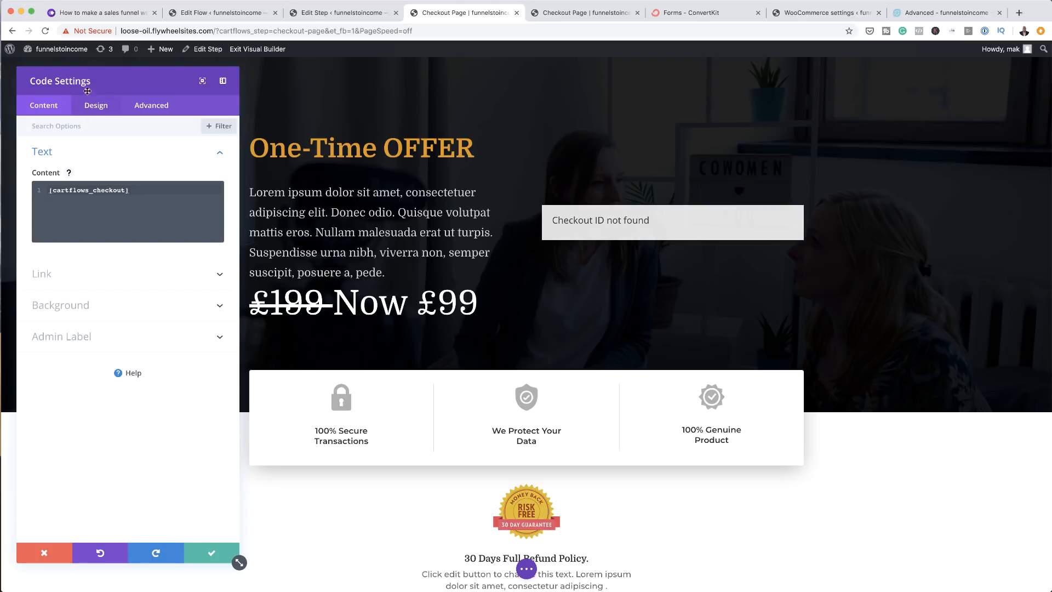
click(101, 109)
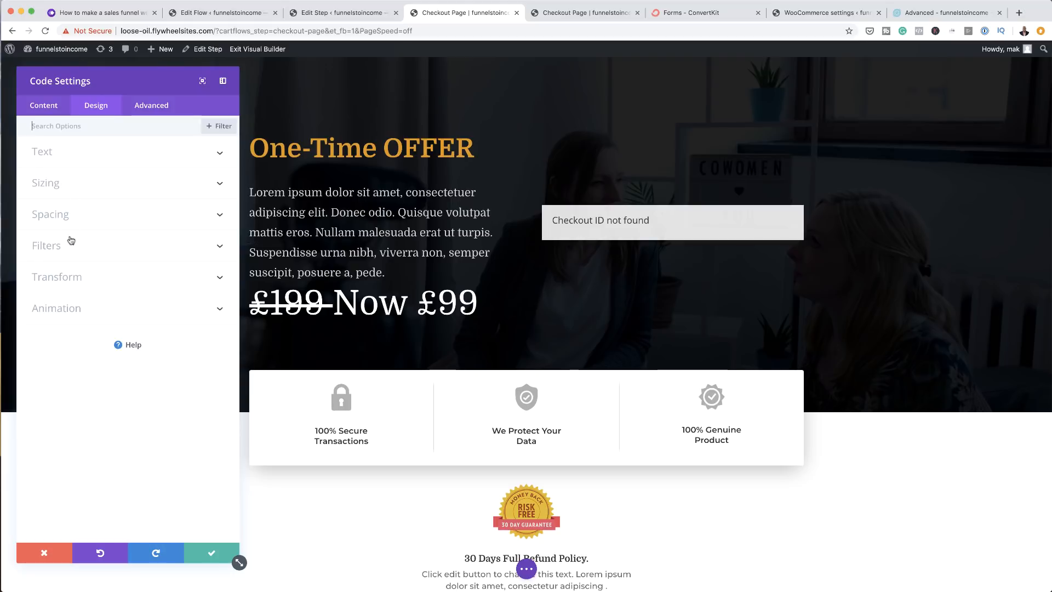
click(70, 218)
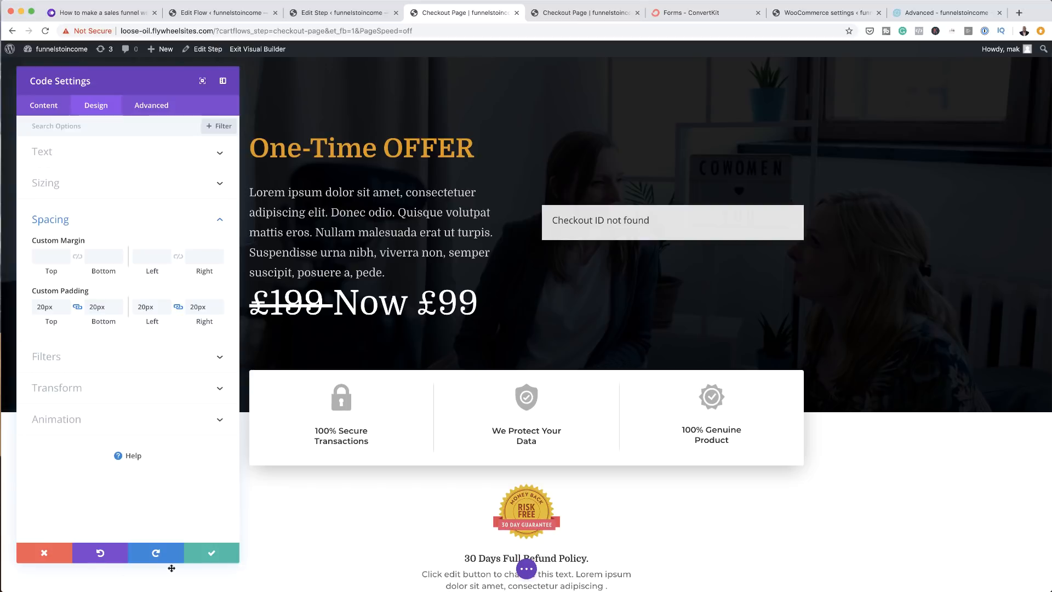
Step: Save the code module's settings, then save and exit the visual builder to check the padded checkout form live
click(209, 555)
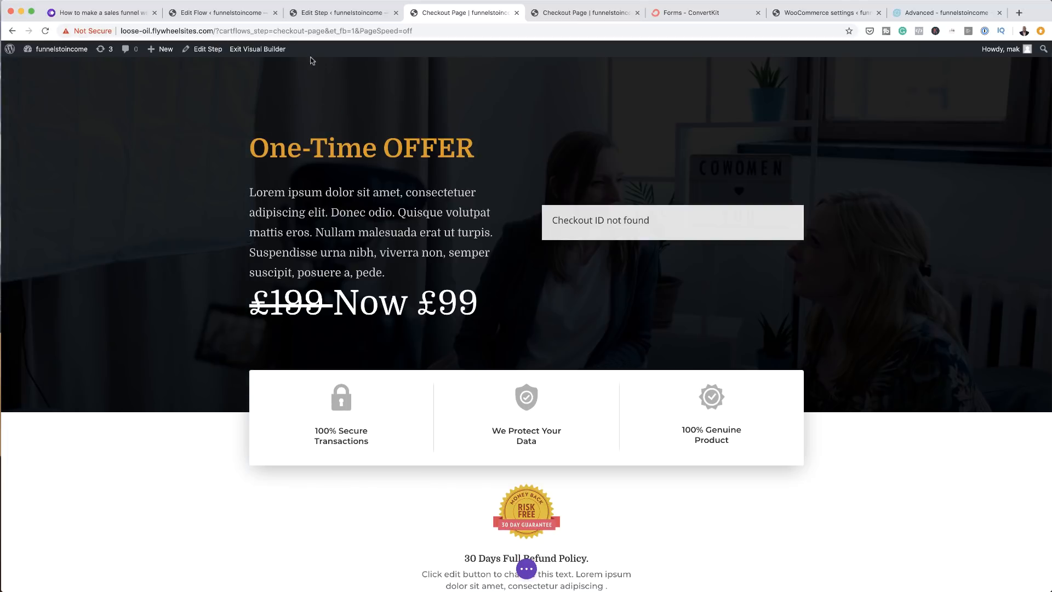
click(276, 50)
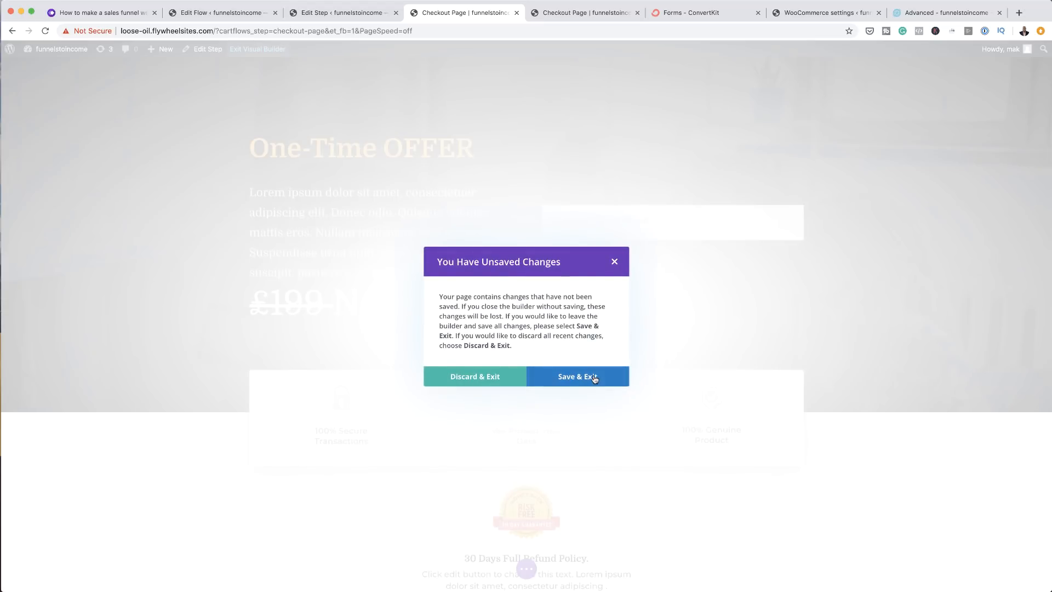
click(594, 378)
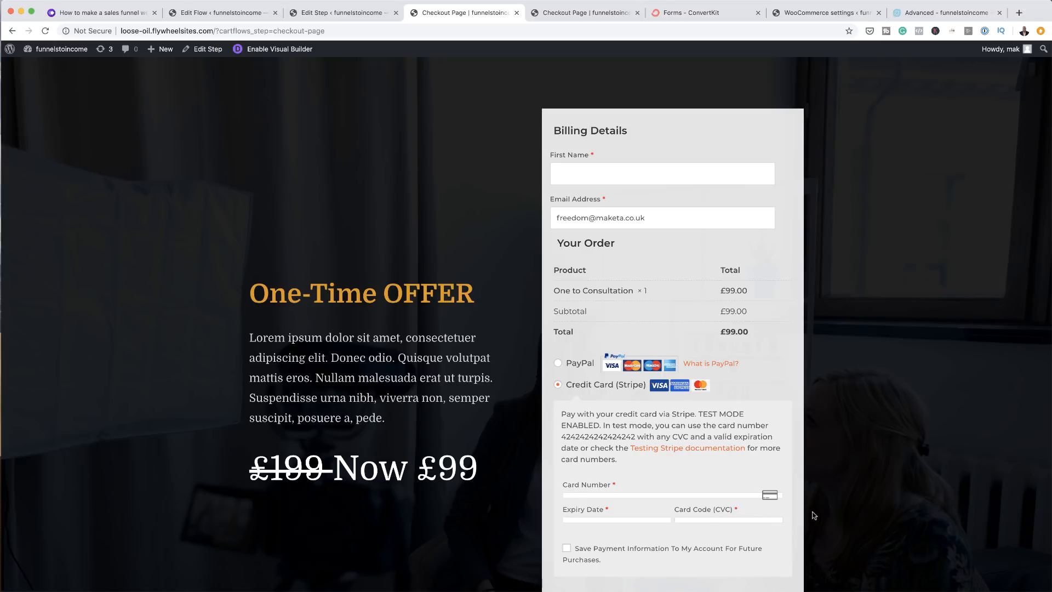
scroll(814, 515, down, 4)
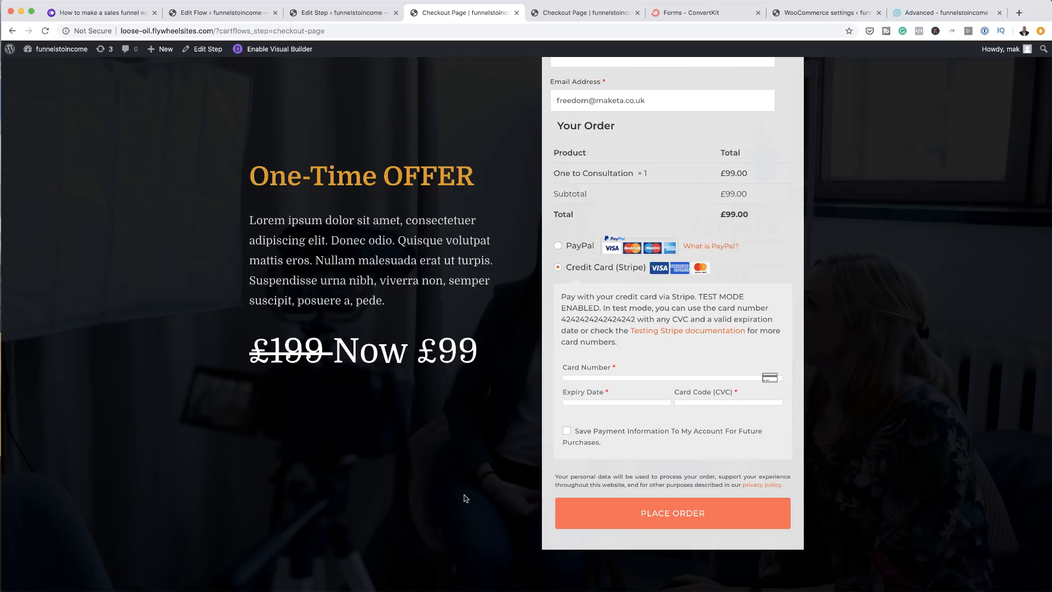
Step: Insert an image module with blond-hair-camera-chairs-2041394.jpg beneath the One-Time OFFER heading in the visual builder, then save and exit the builder
scroll(398, 361, up, 4)
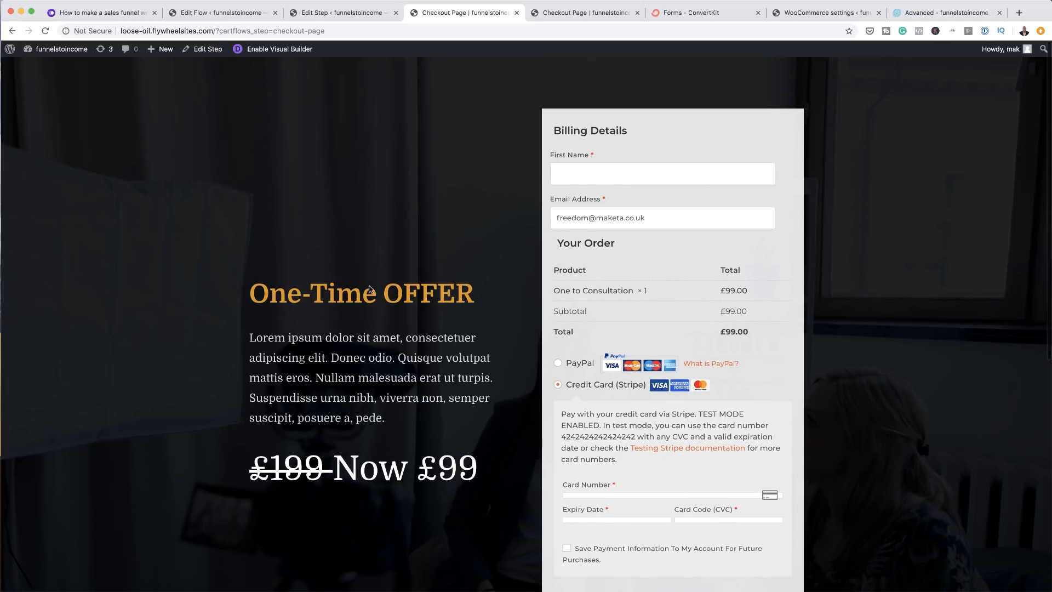
click(276, 49)
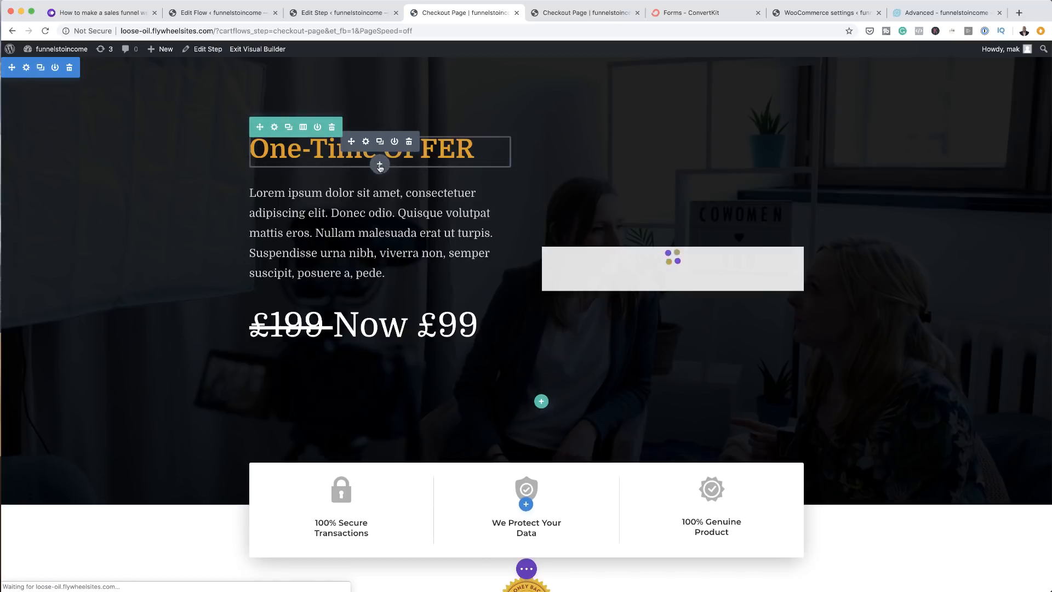
click(378, 163)
text(image)
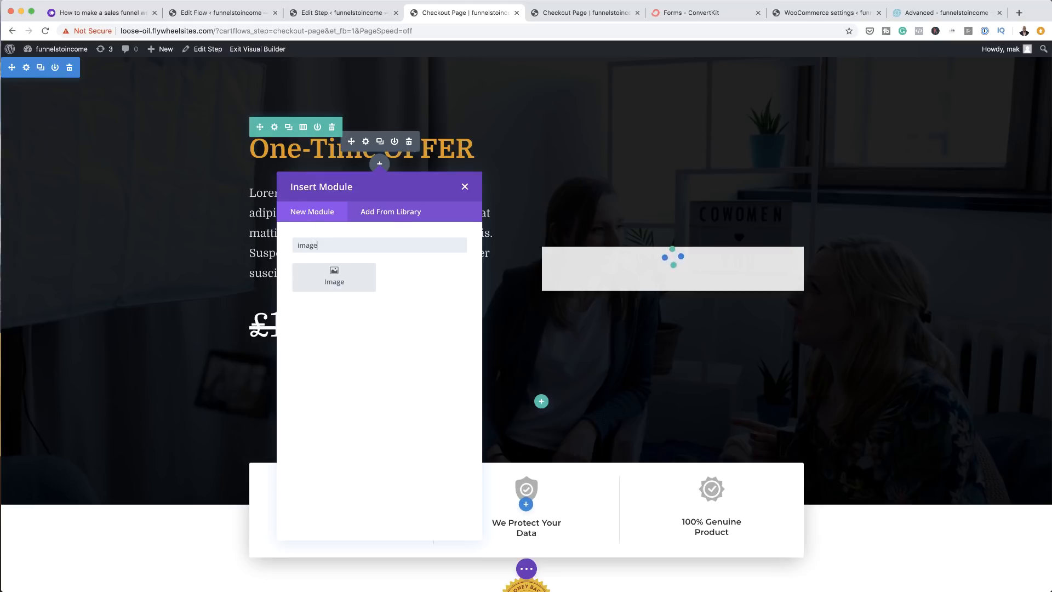
click(333, 275)
click(383, 230)
click(250, 164)
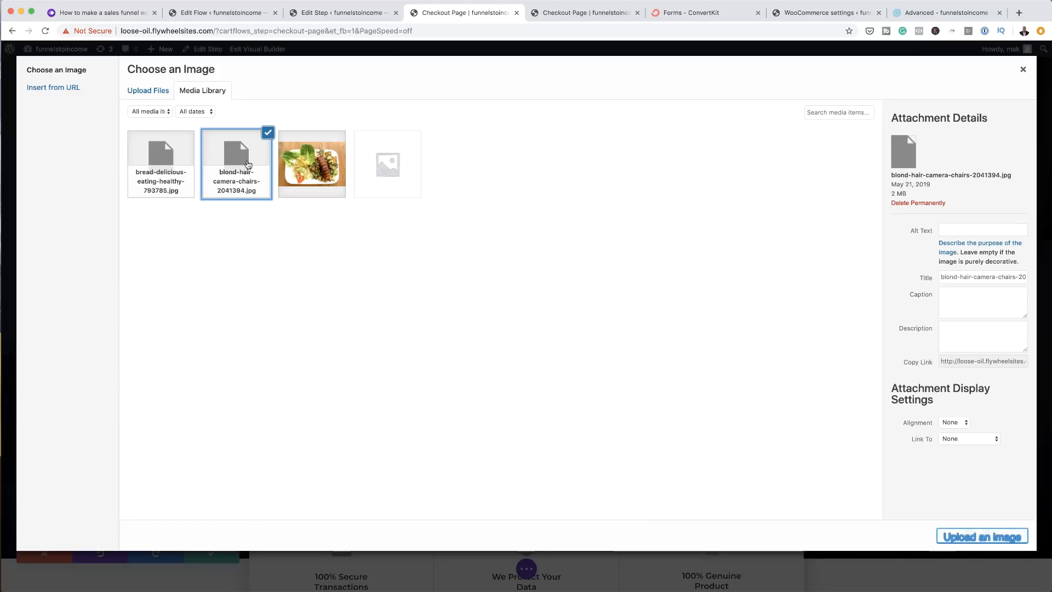
click(978, 538)
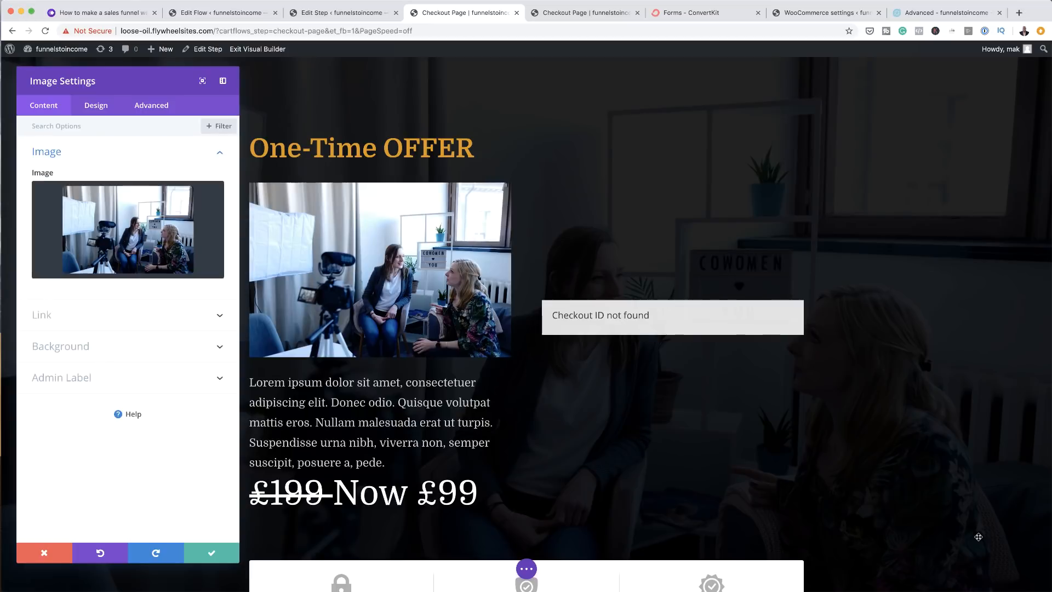
key(super+s)
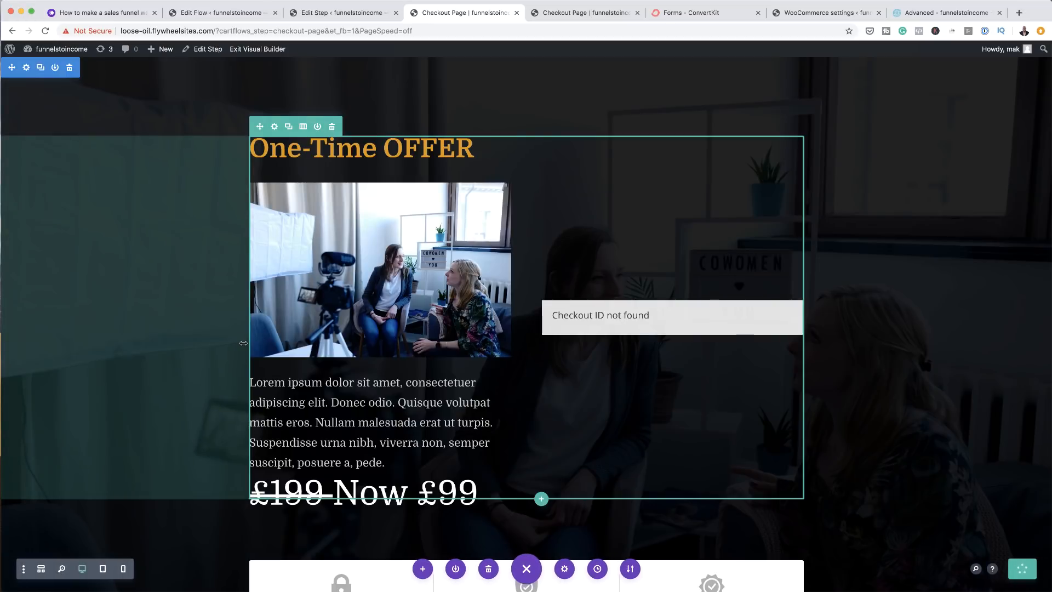
click(261, 52)
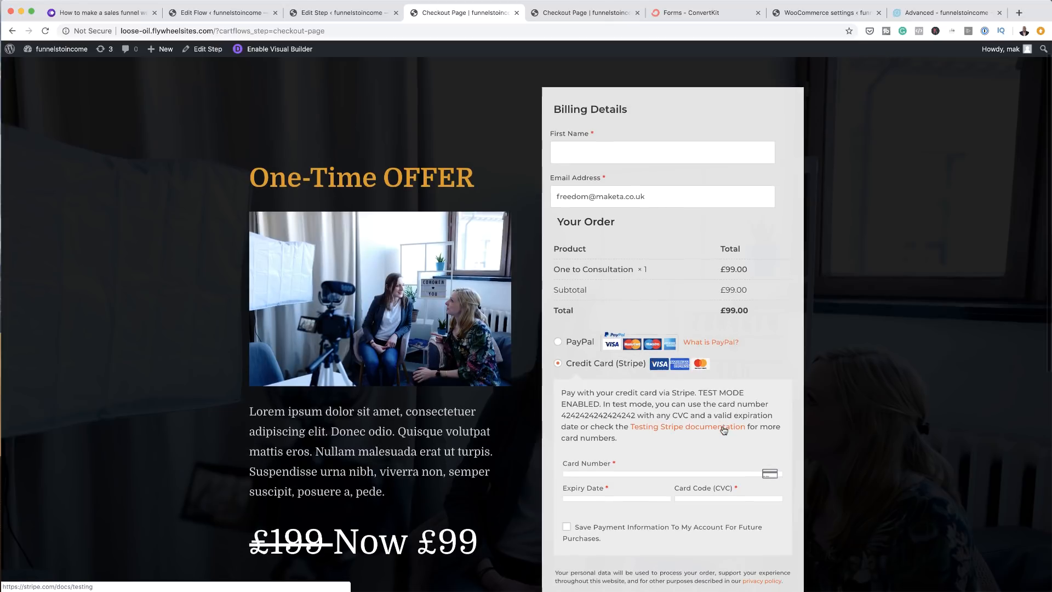
Step: Check the PayPal and Credit Card (Stripe) payment options on the live checkout form, ending on Credit Card (Stripe)
scroll(723, 430, down, 3)
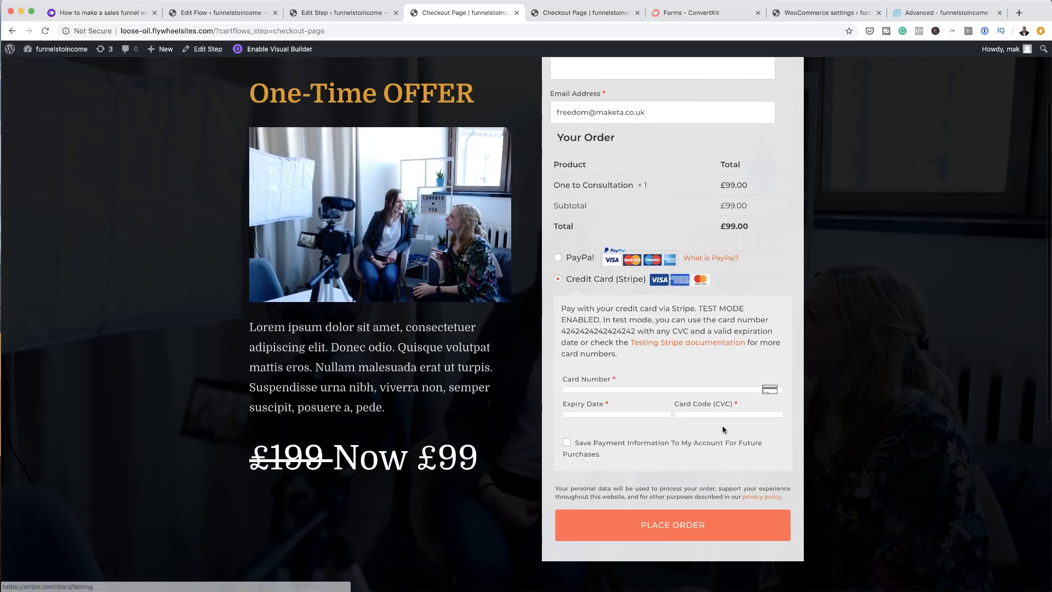
click(566, 258)
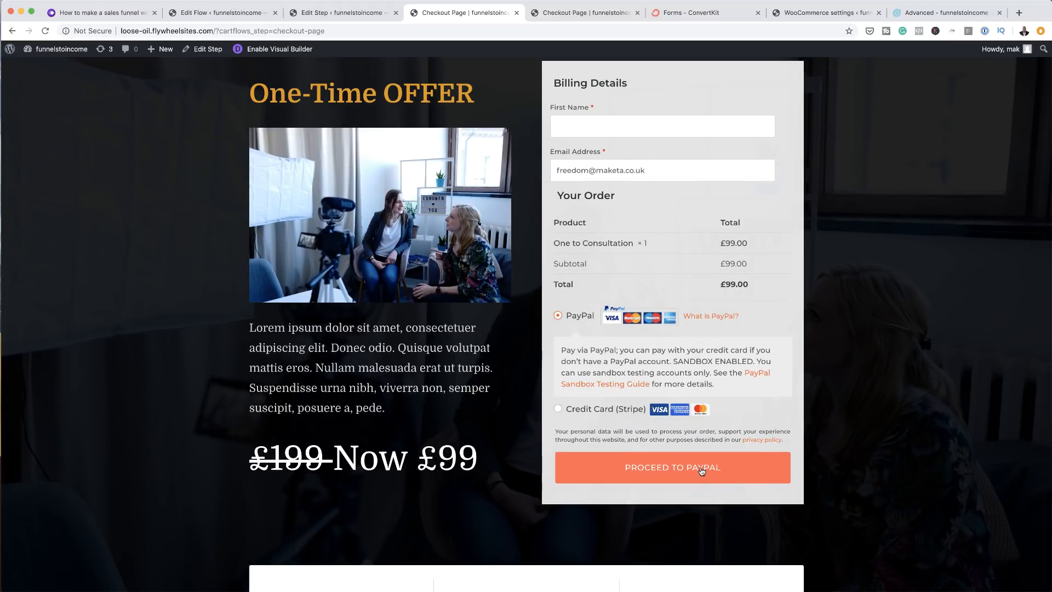
click(559, 411)
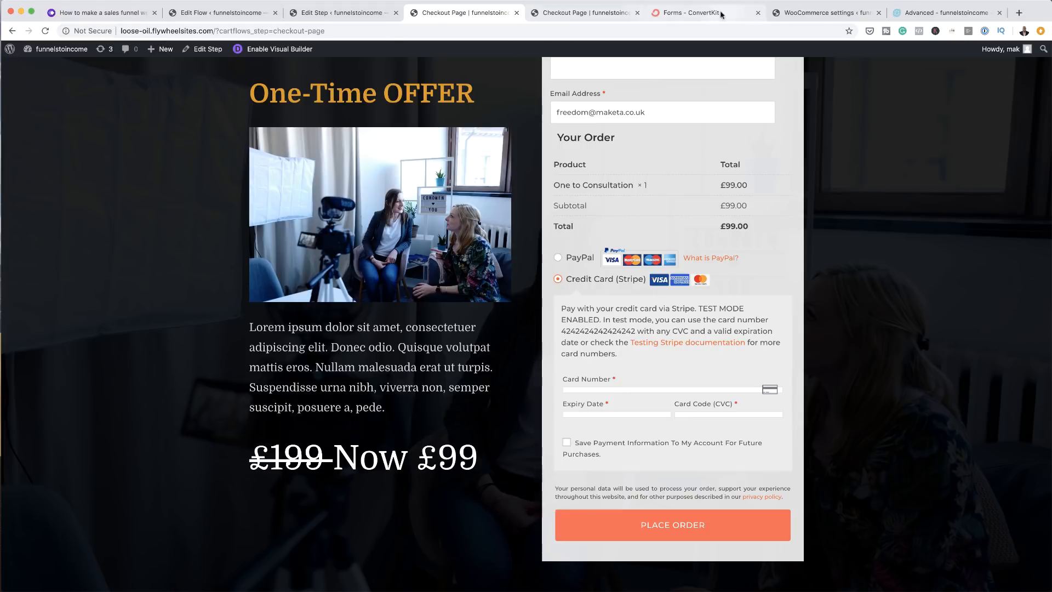
Step: Switch to Flywheel and open the SSL setup for the funnelstoincome site from its overview
click(921, 14)
scroll(477, 394, down, 2)
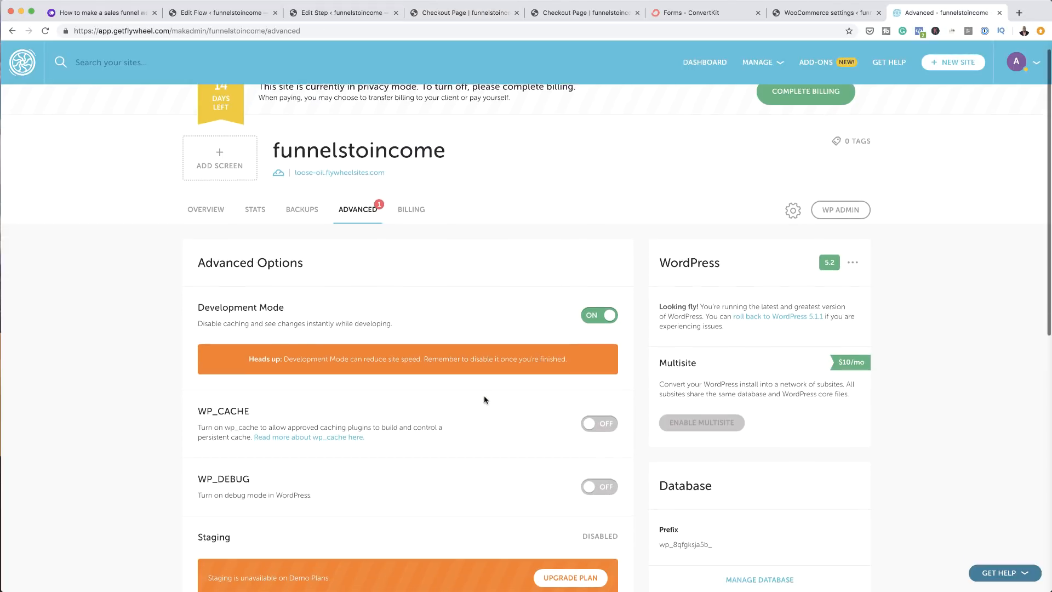
click(207, 204)
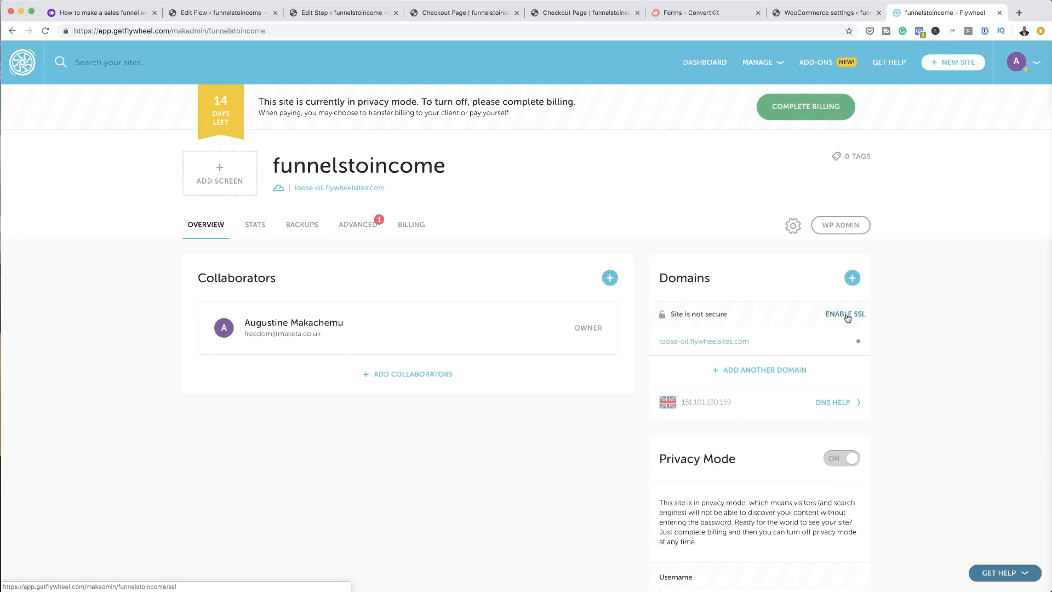
click(847, 315)
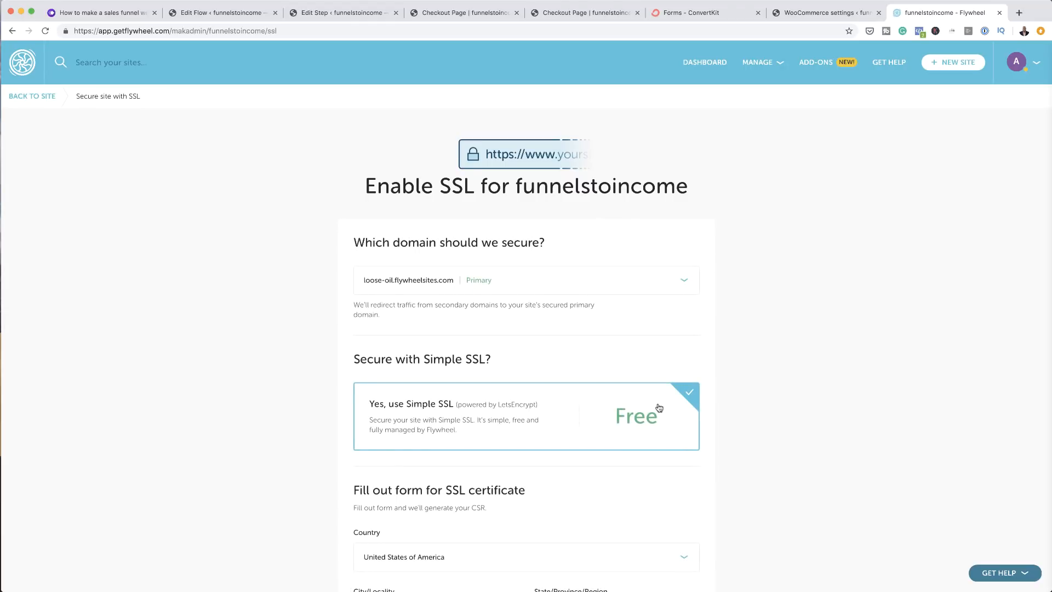
Step: Try to complete the free Simple SSL setup for loose-oil.flywheelsites.com with the certificate form left blank, then leave the setup page
scroll(660, 406, down, 3)
scroll(660, 407, down, 9)
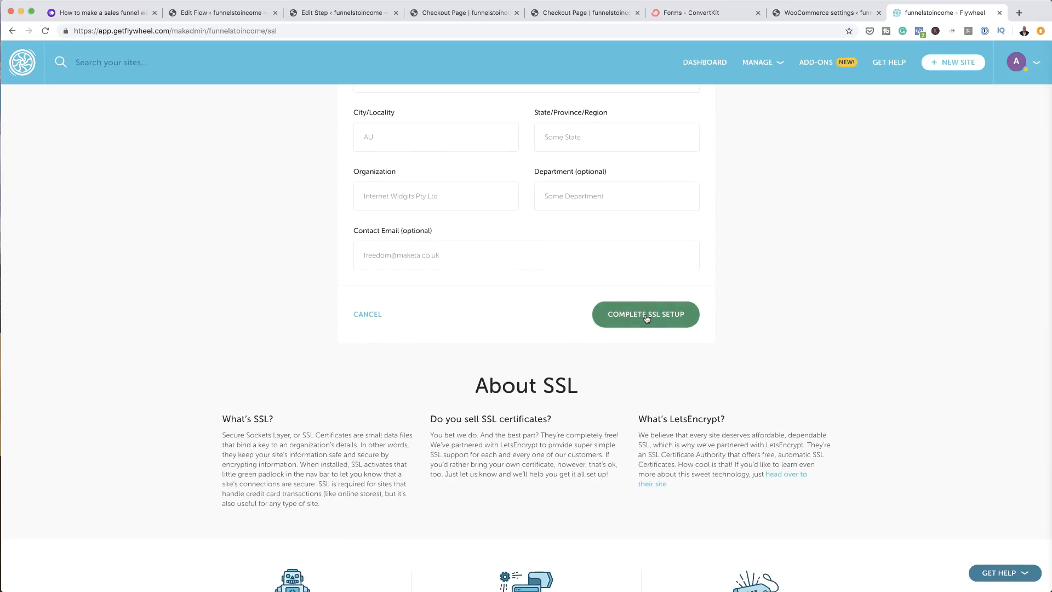
click(646, 317)
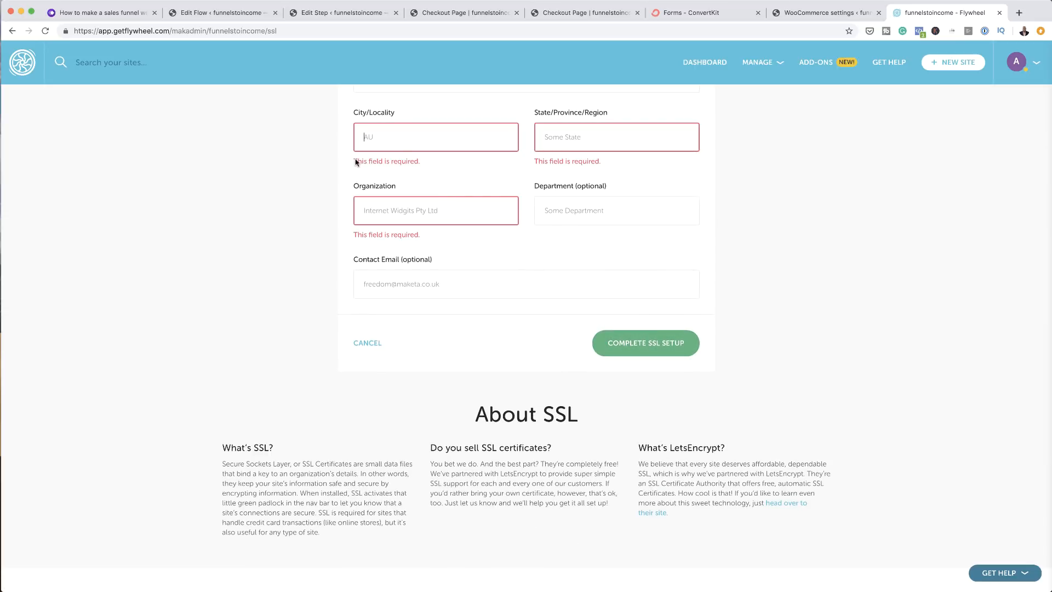
scroll(486, 252, up, 2)
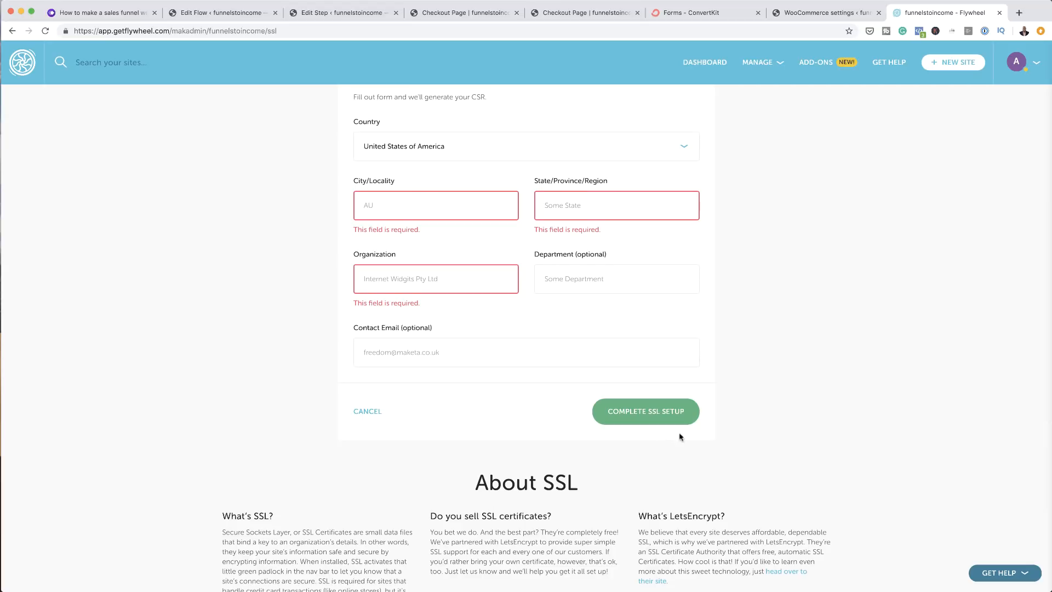
scroll(759, 430, up, 8)
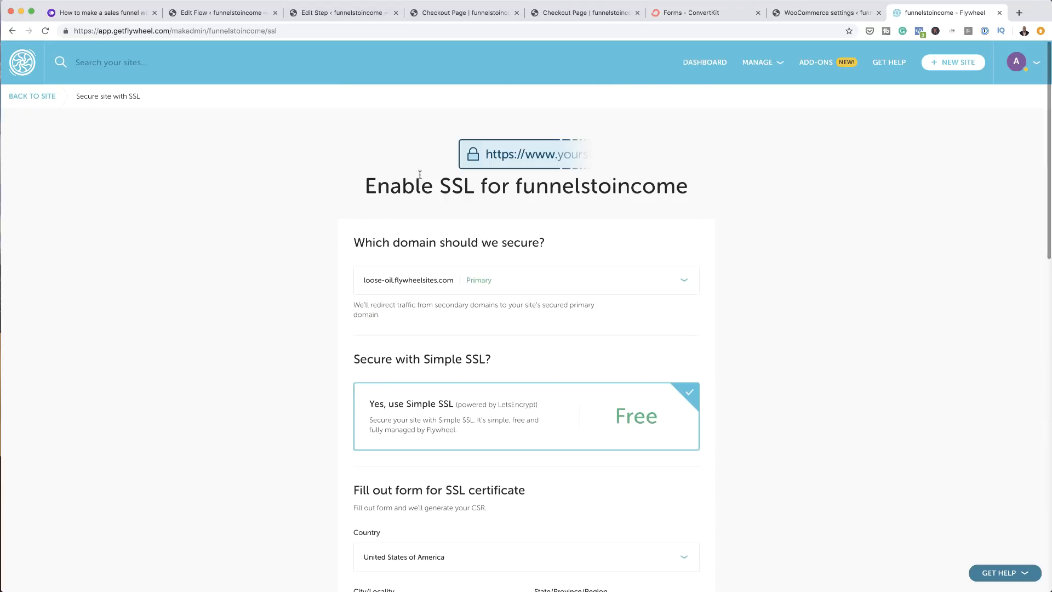
click(9, 32)
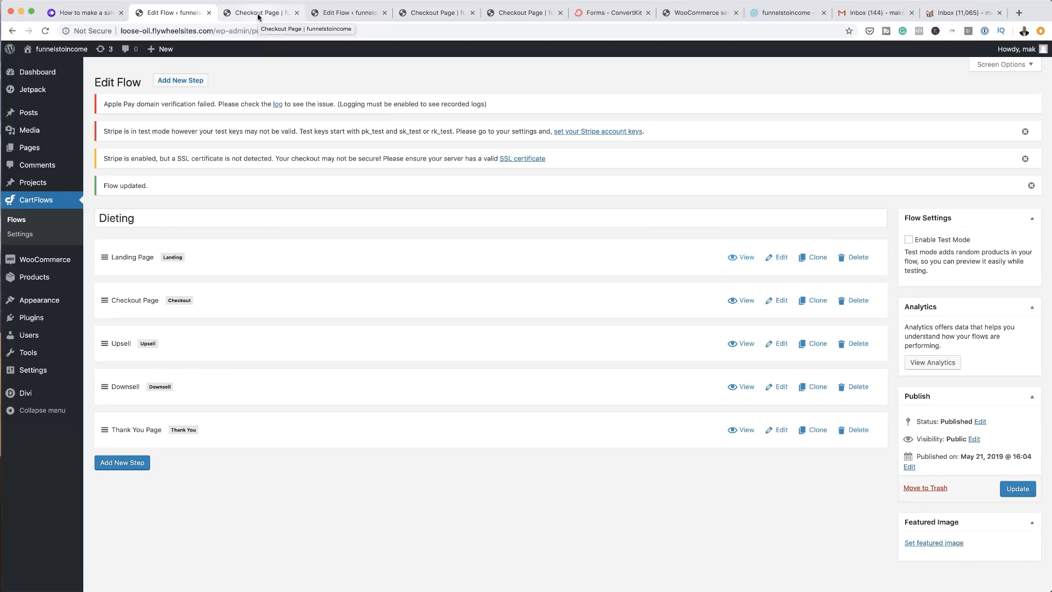
Step: Look over the live checkout page with its prefilled billing details, offer text and payment form
click(259, 16)
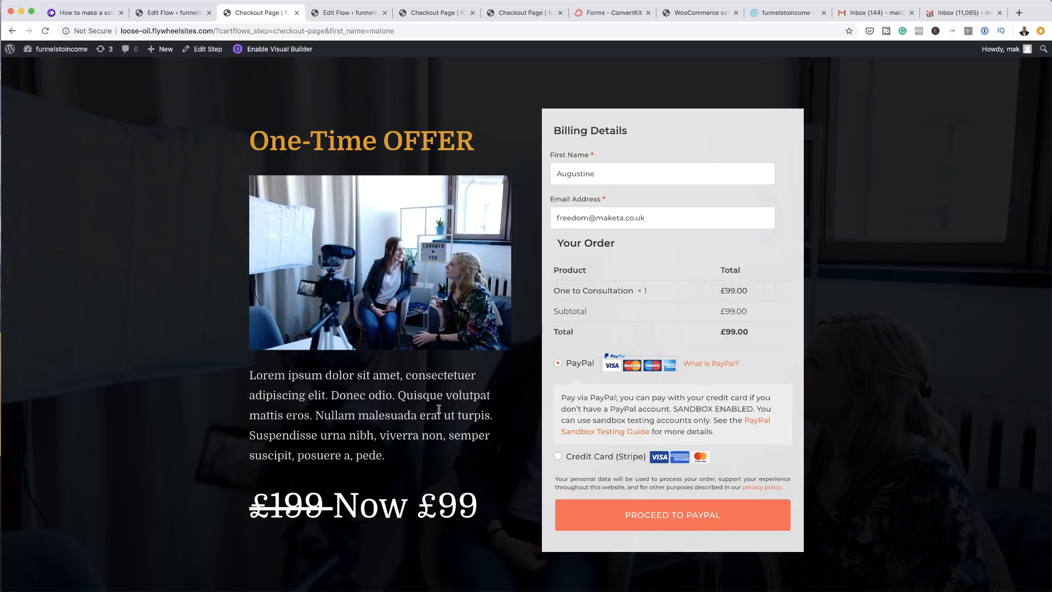
scroll(387, 420, down, 3)
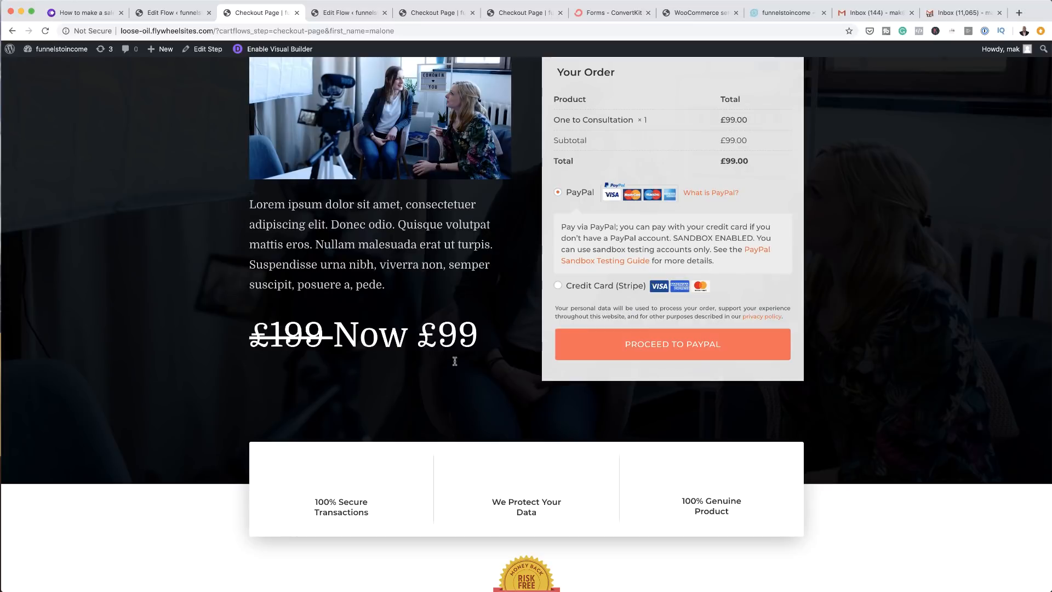
scroll(350, 241, up, 3)
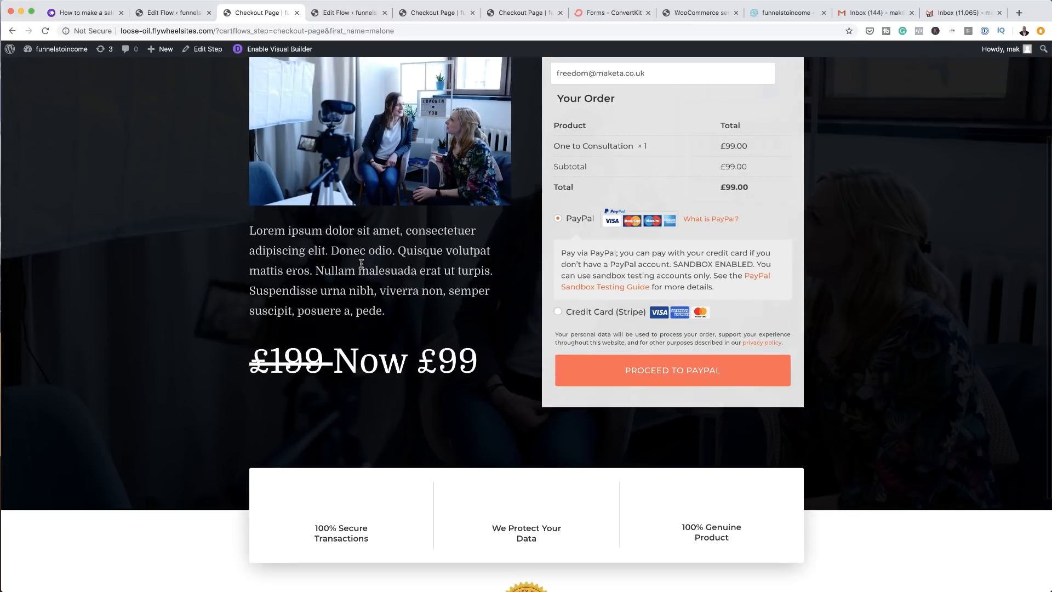
Step: Open the Dieting flow's Thank You Page on the live site and select its full URL for copying
click(185, 17)
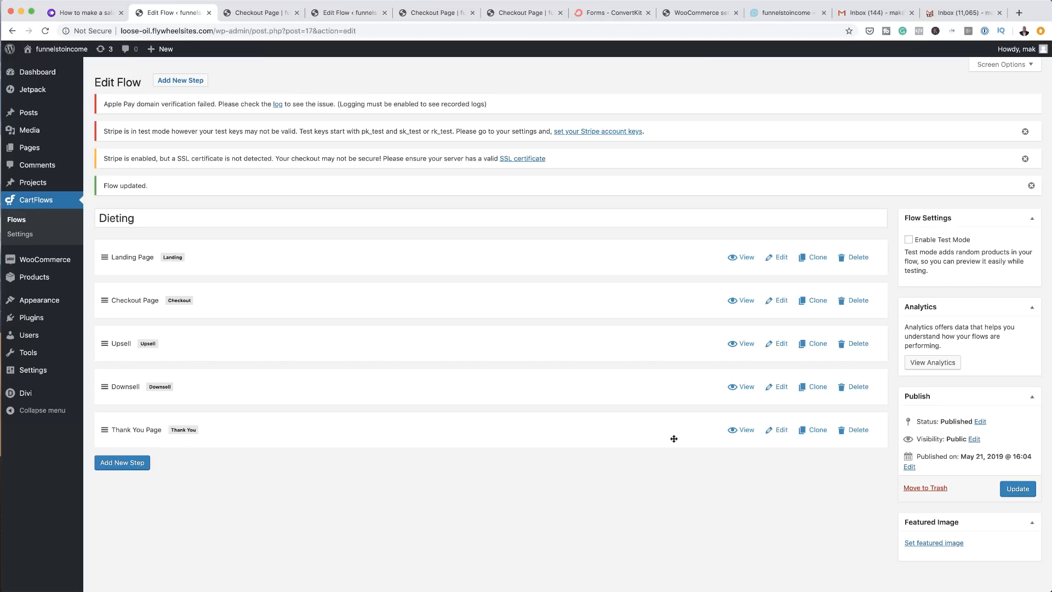
super+click(747, 431)
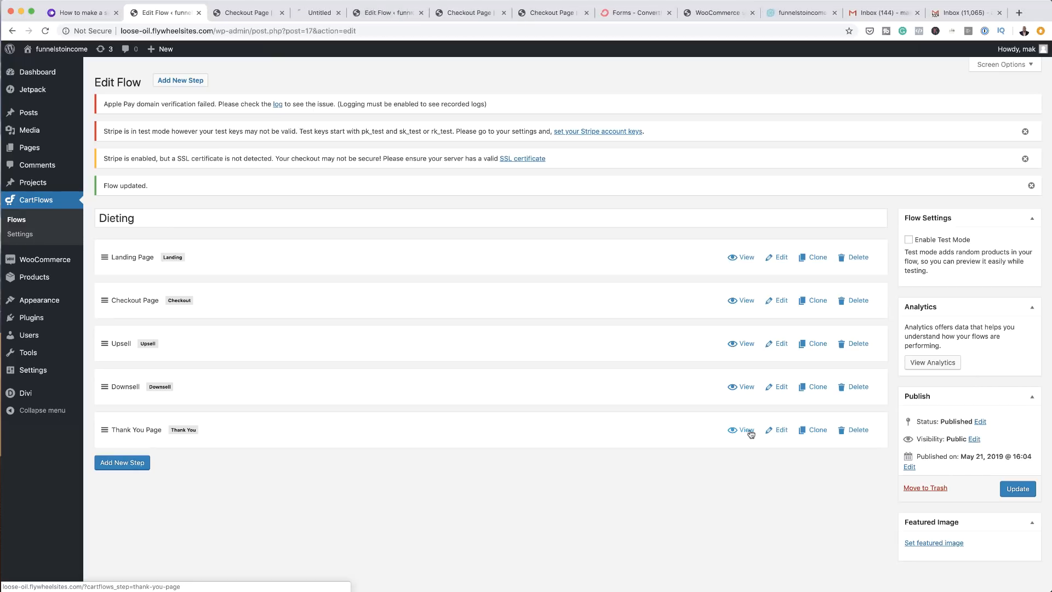
click(317, 16)
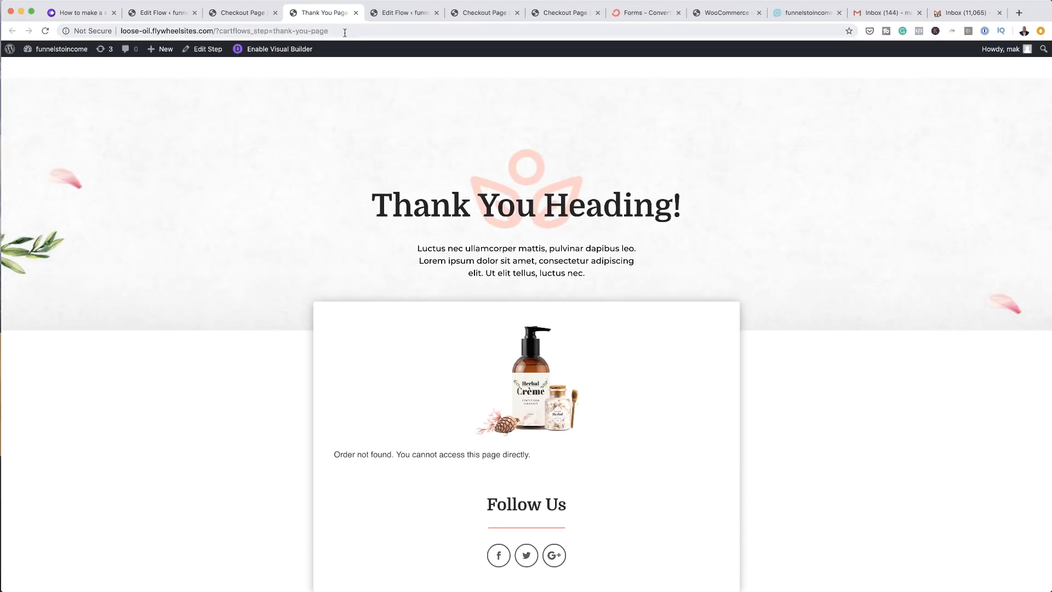
click(345, 31)
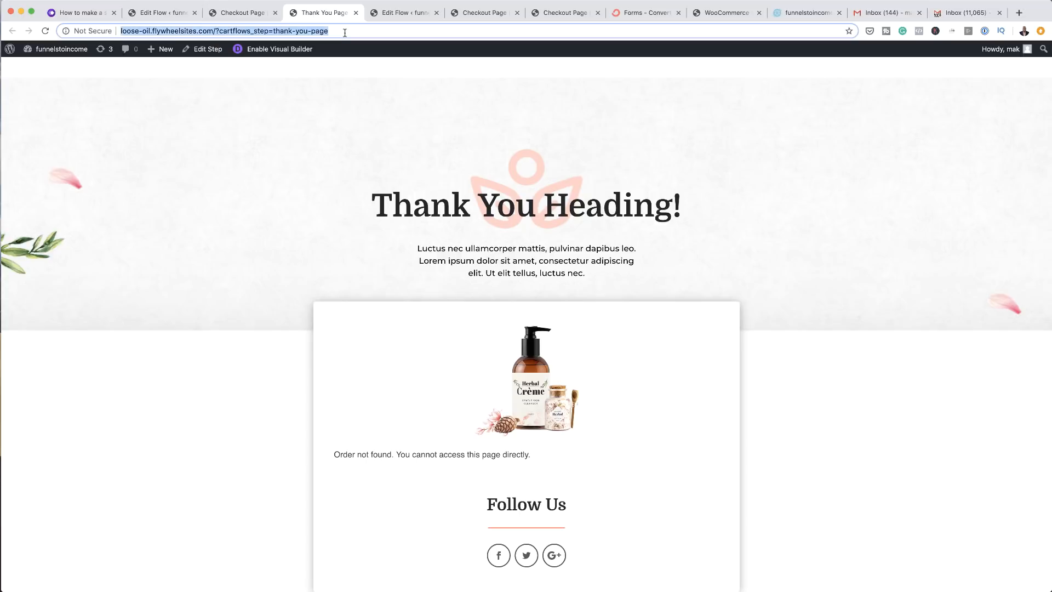
Step: Return to the checkout page, enable the visual builder and insert a text module beneath the Lorem ipsum paragraph
click(163, 16)
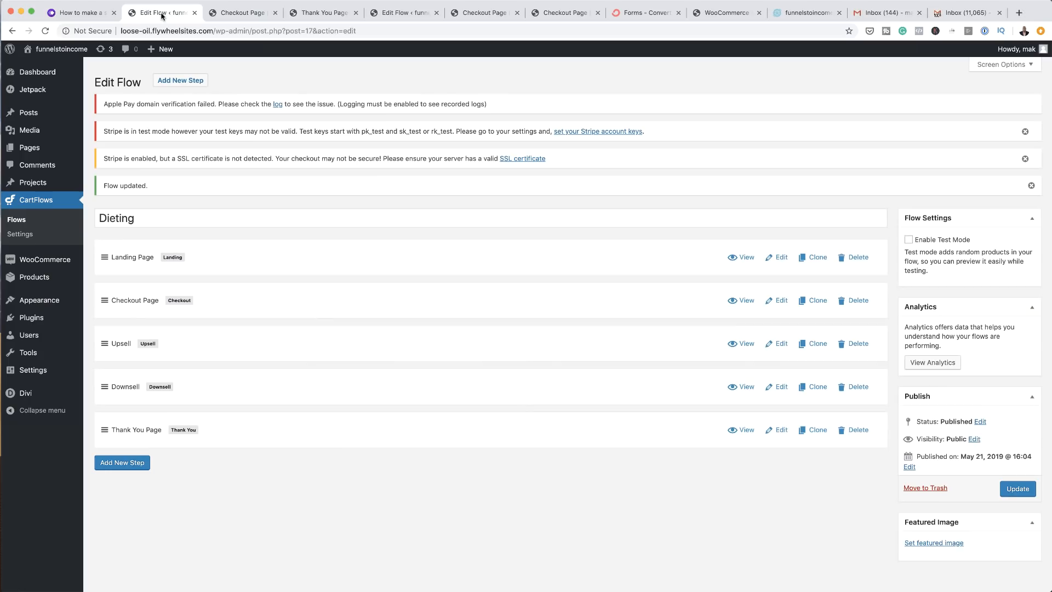
click(235, 17)
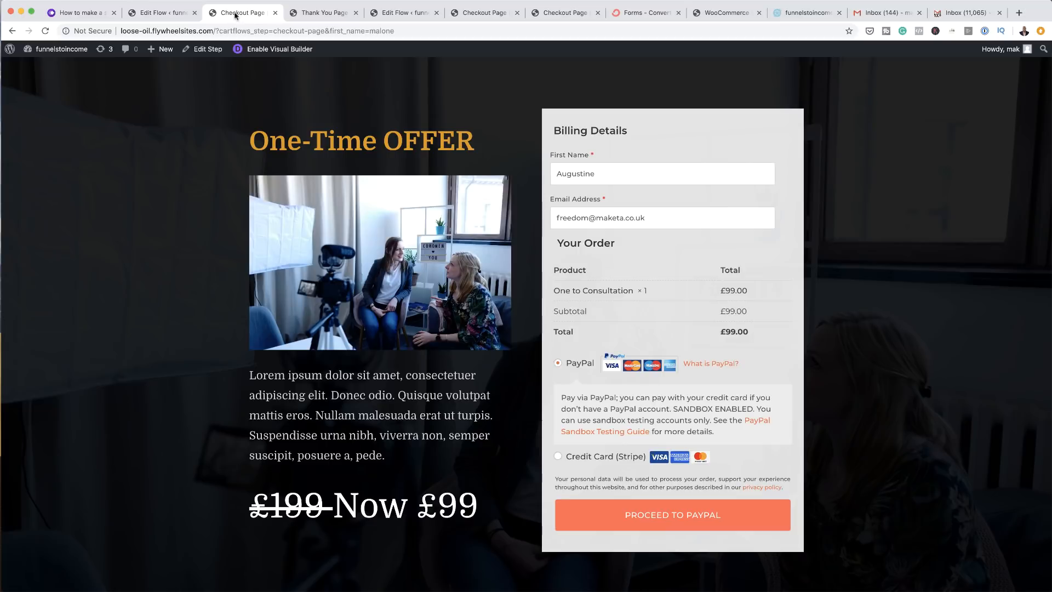
click(274, 51)
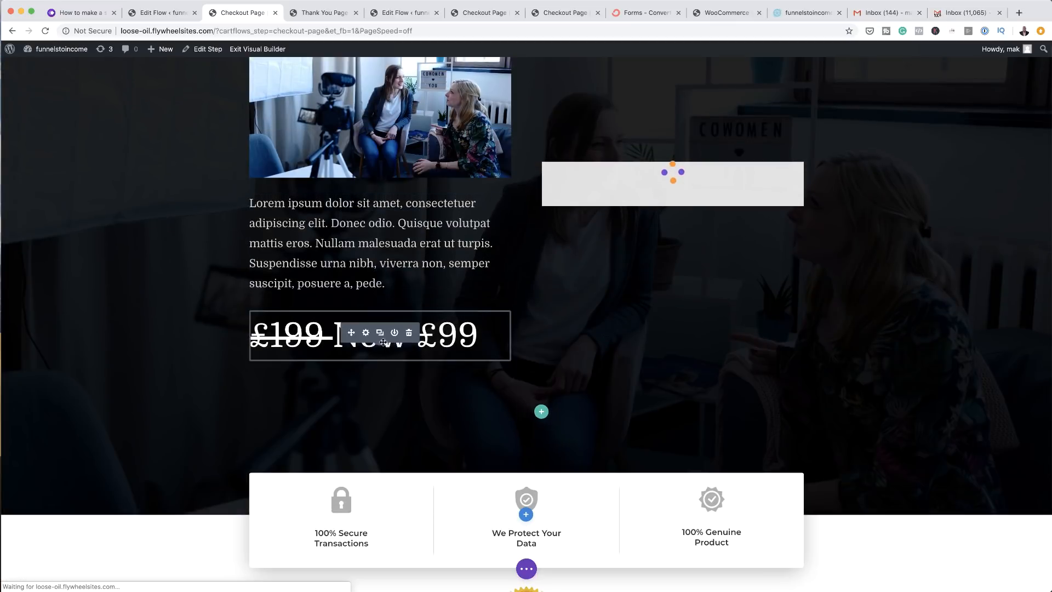
click(380, 277)
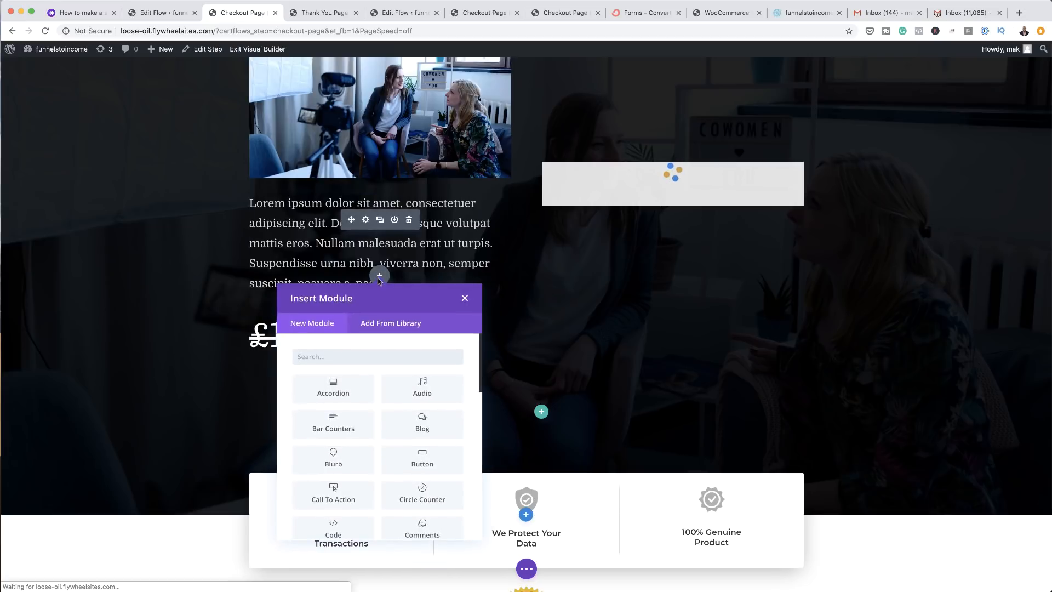
click(346, 356)
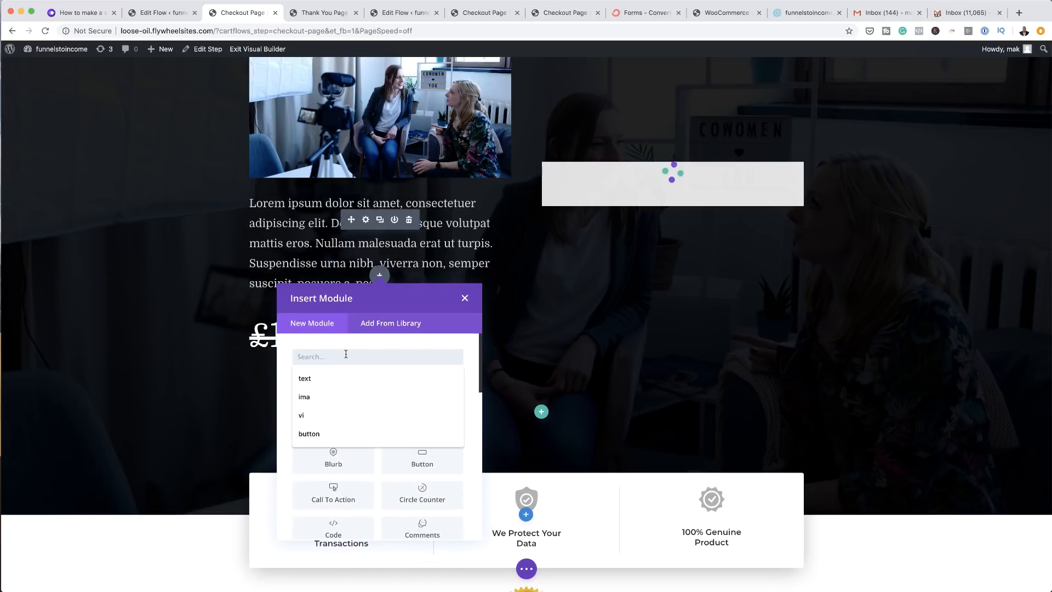
text(text)
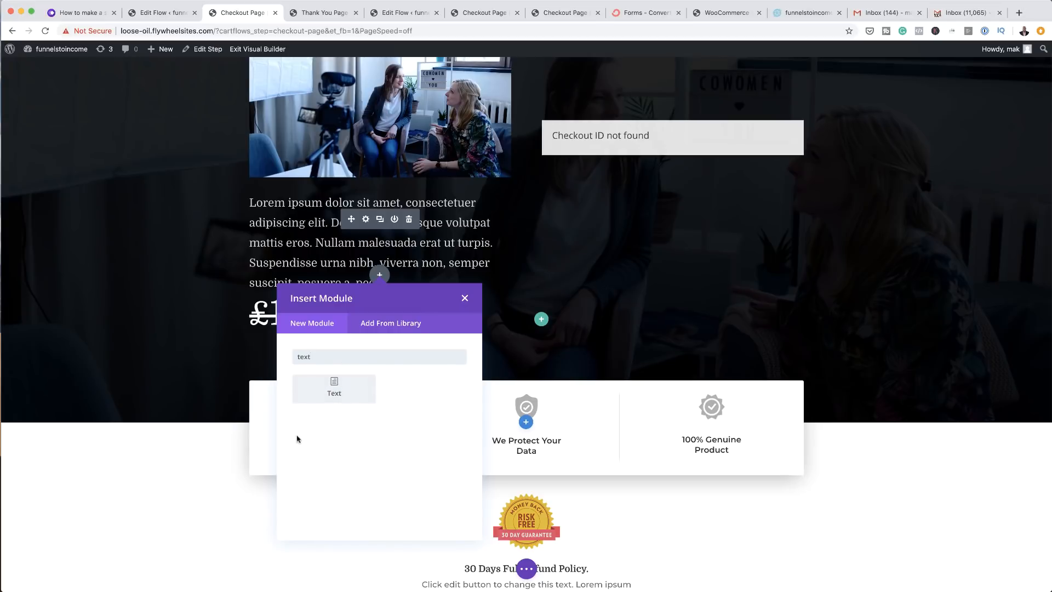
click(333, 388)
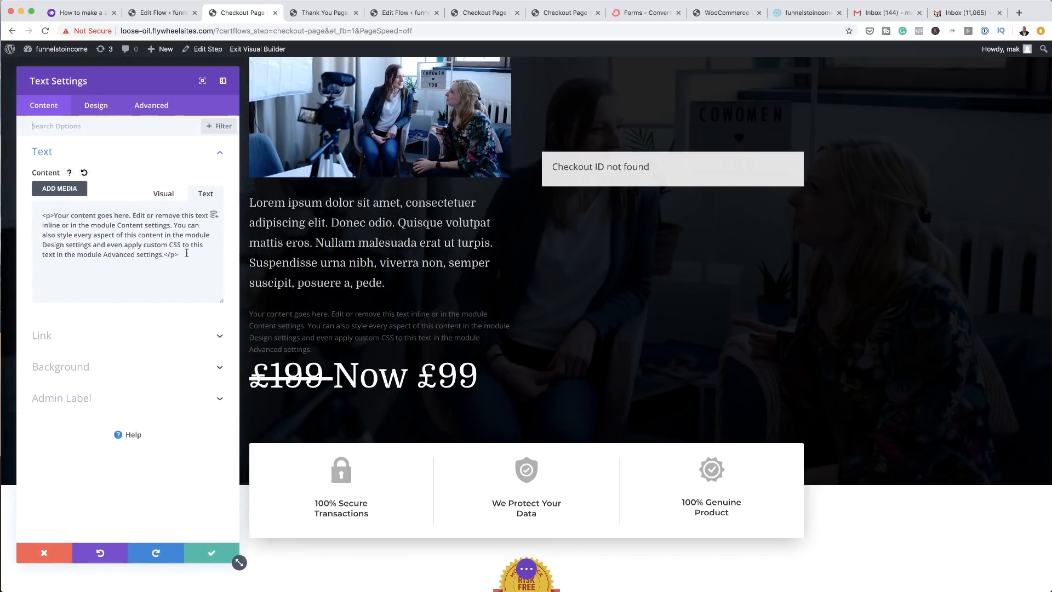
Step: Replace the text module's placeholder content with "No Thank You" and format it as Heading 4
click(71, 293)
text(n)
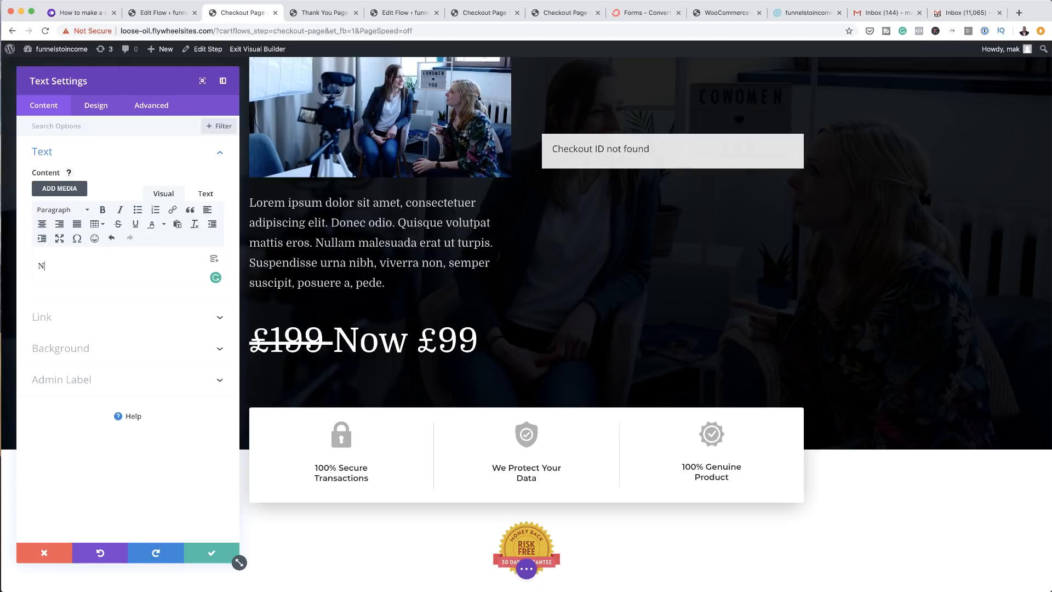
text(o Thank You)
key(cmd+a)
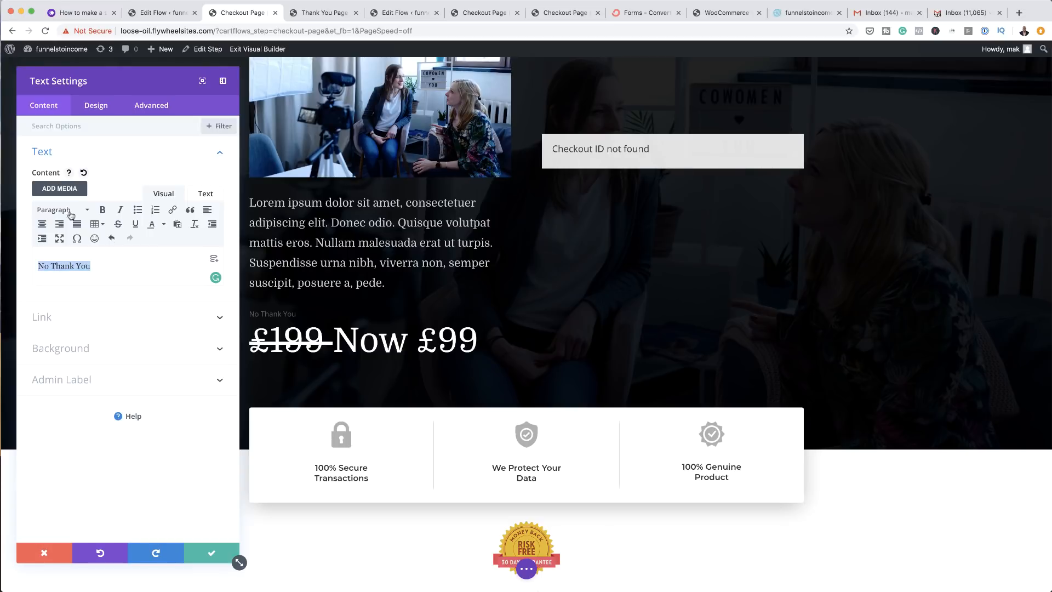
click(71, 211)
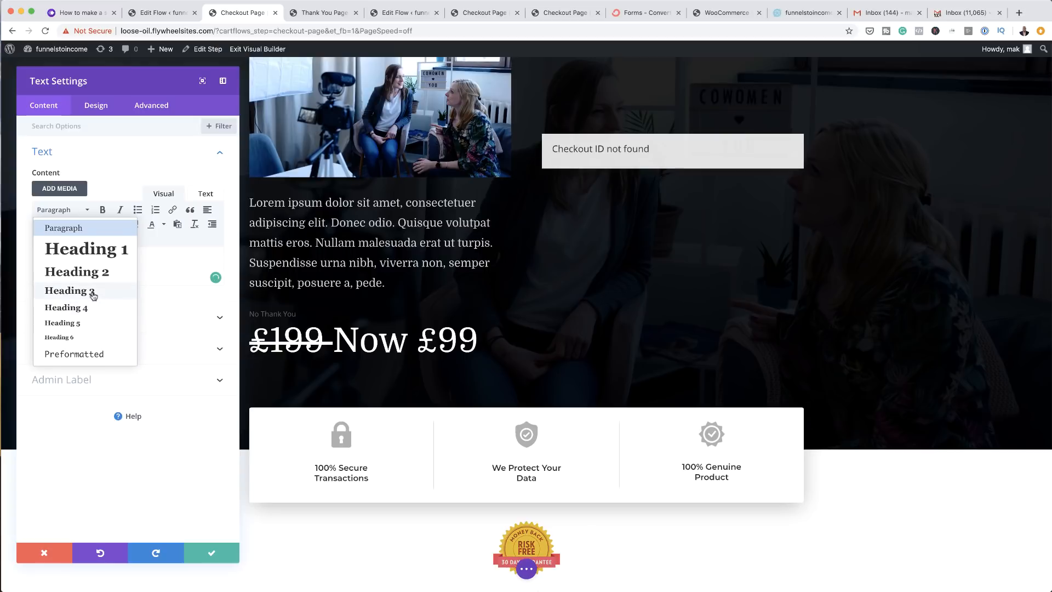
click(66, 308)
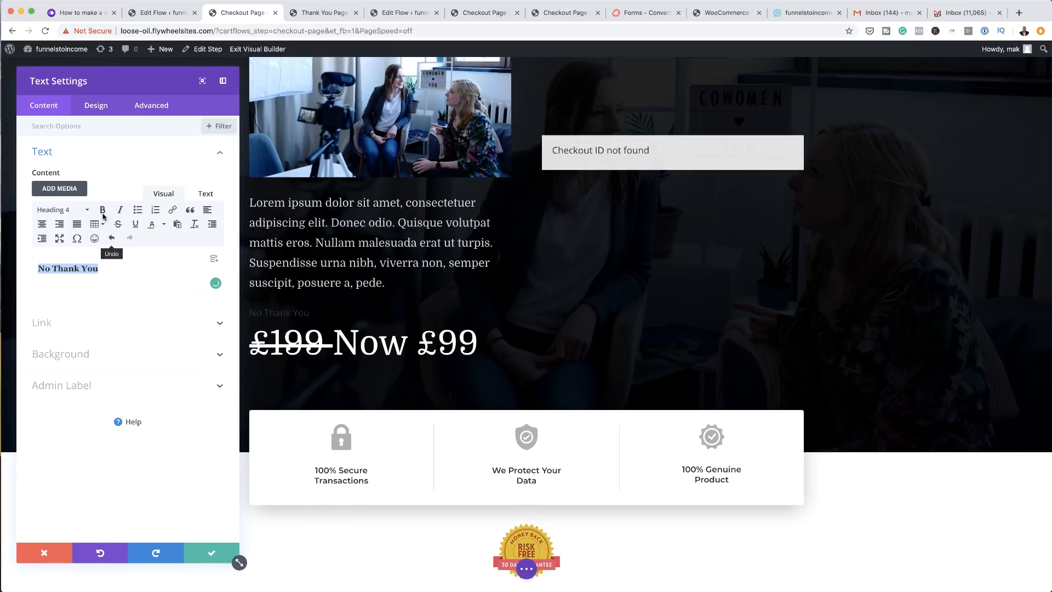
Step: Set the Heading 4 font to Domine, its text size to 22px and its alignment to centre
click(97, 105)
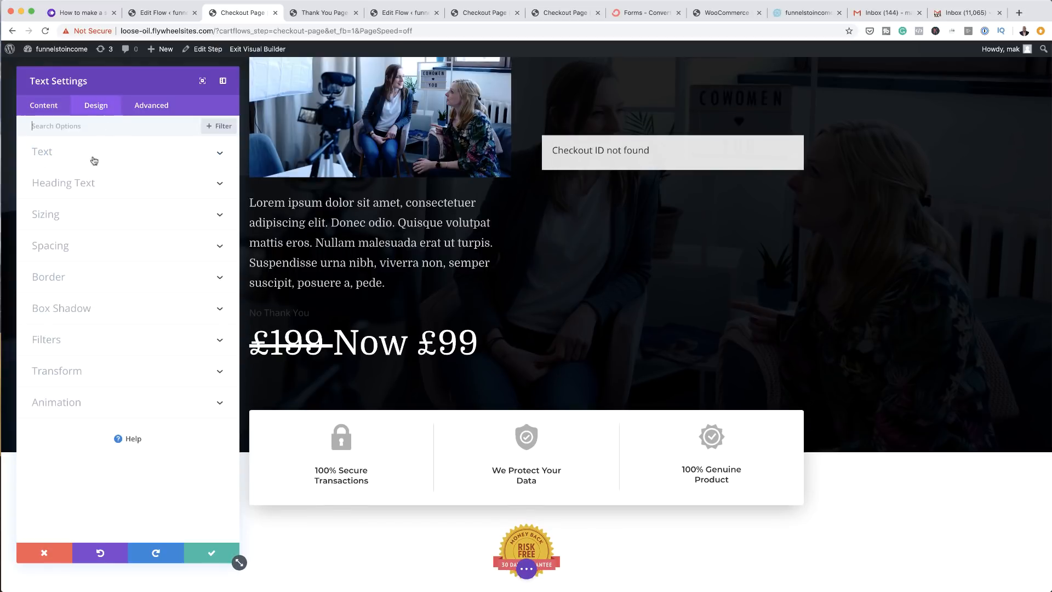
click(74, 183)
click(152, 158)
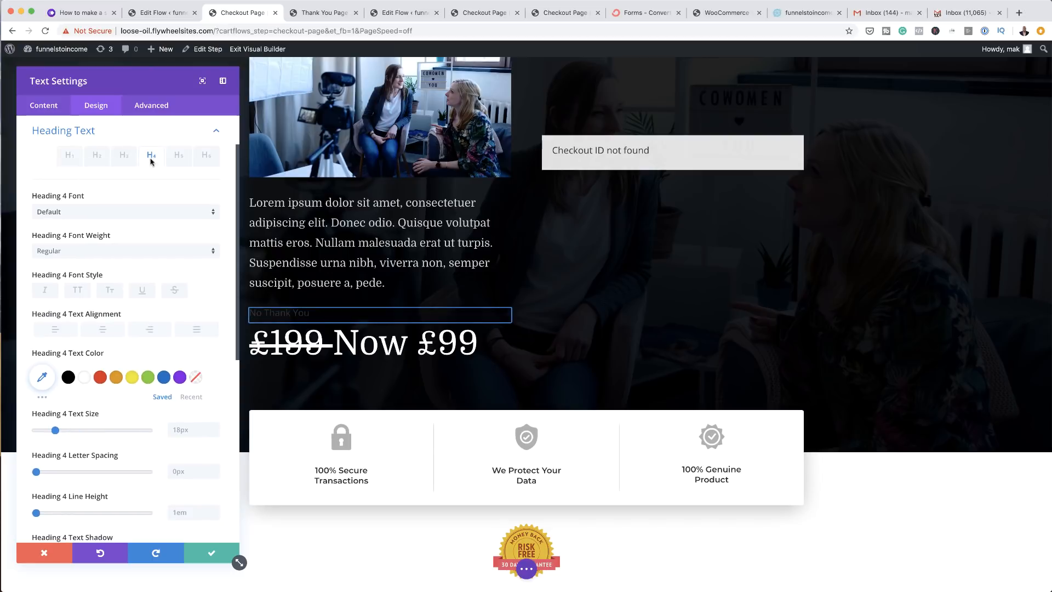
click(77, 212)
click(82, 164)
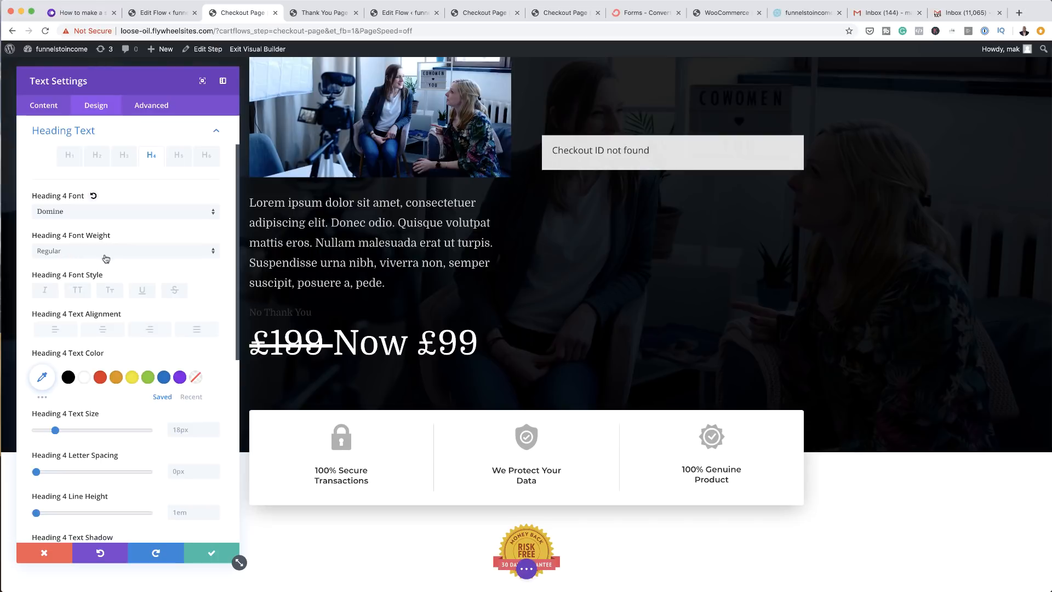
drag(54, 431, 61, 436)
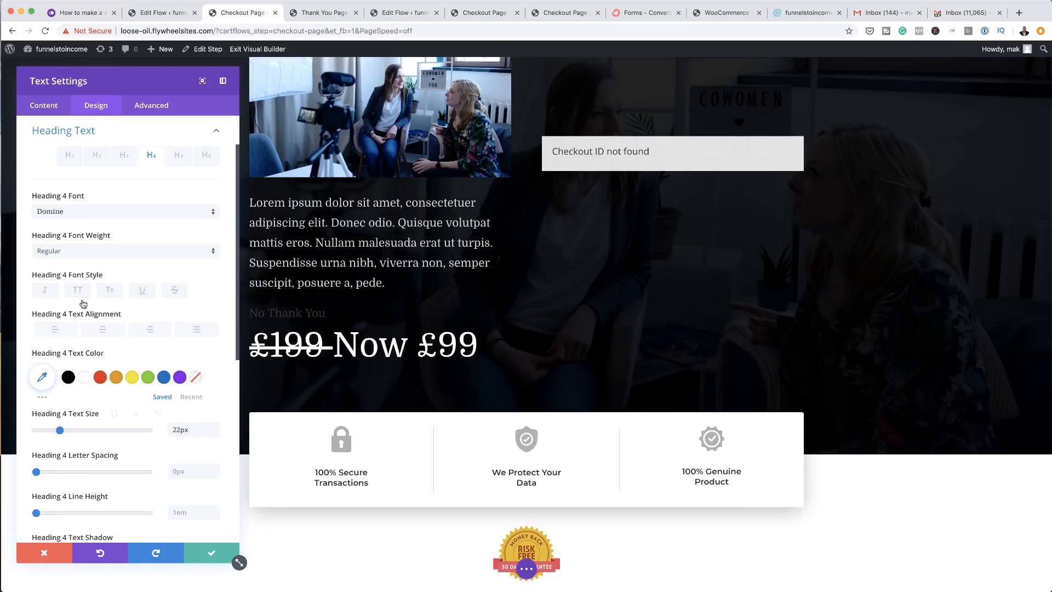
click(103, 330)
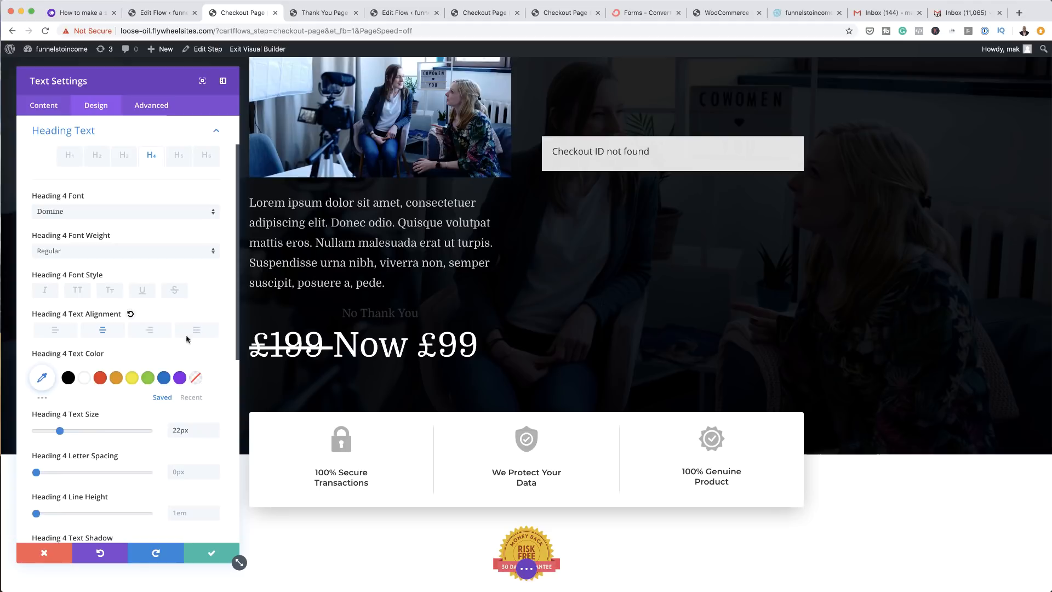
Step: Try yellow and white for the Heading 4 text, then settle on the orange colour #e09900
click(132, 379)
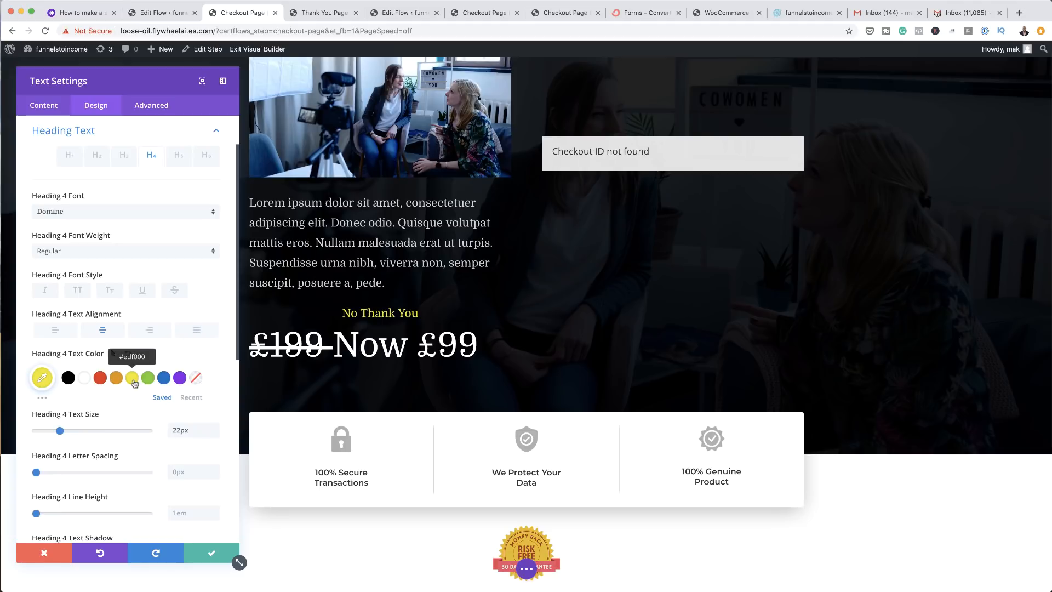
click(84, 379)
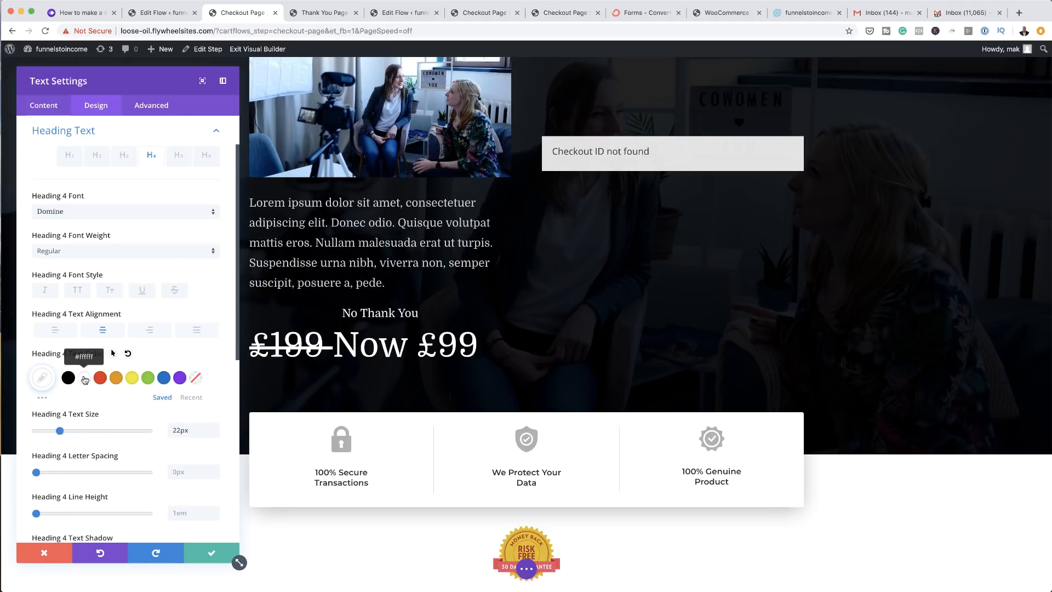
click(119, 380)
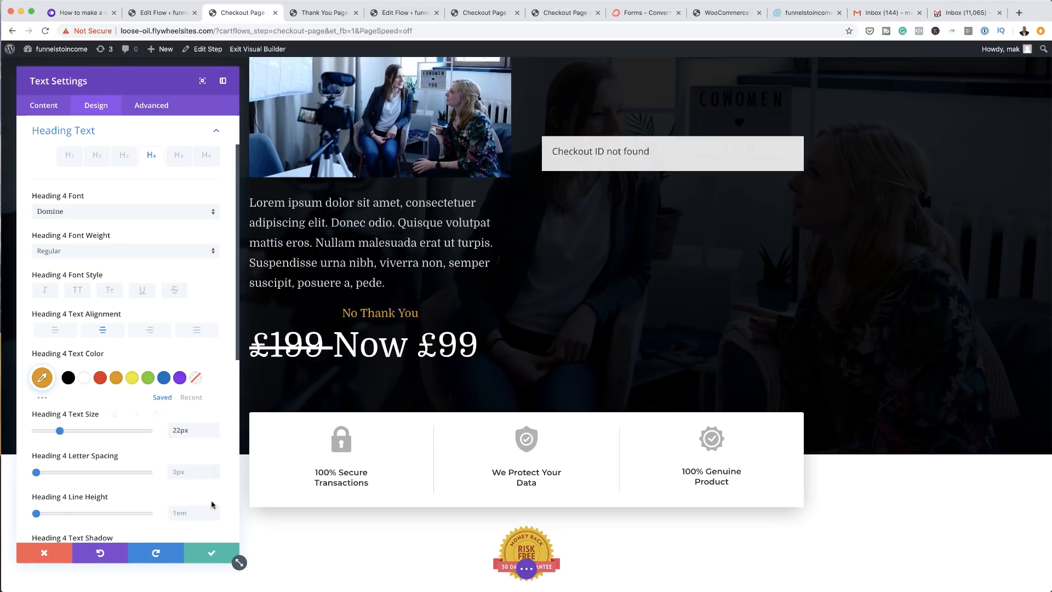
Step: Link the No Thank You module to the copied thank-you page URL, opening in a new tab, and save the module settings
click(51, 108)
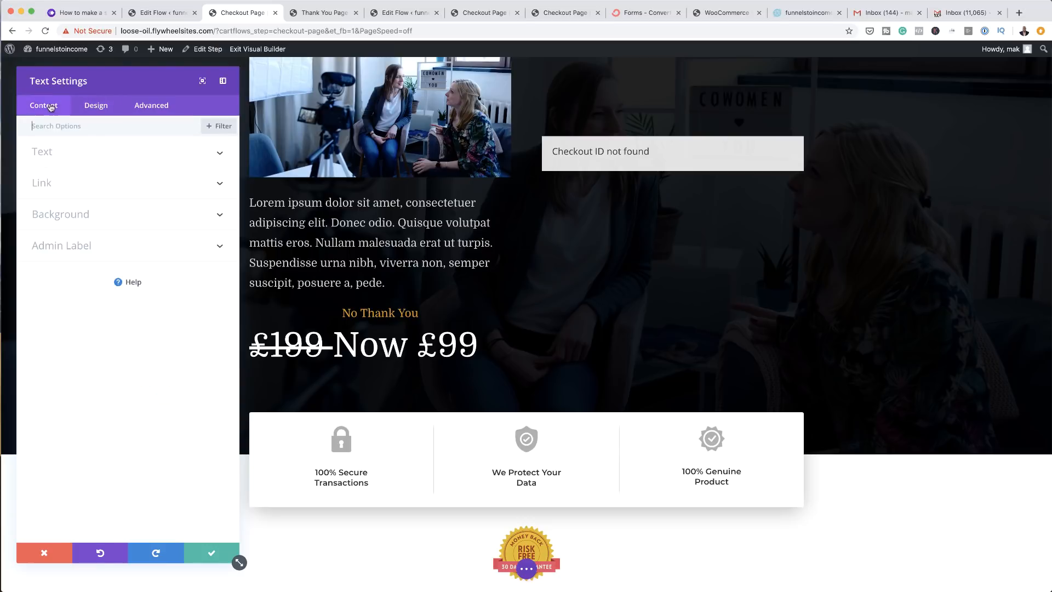
click(61, 186)
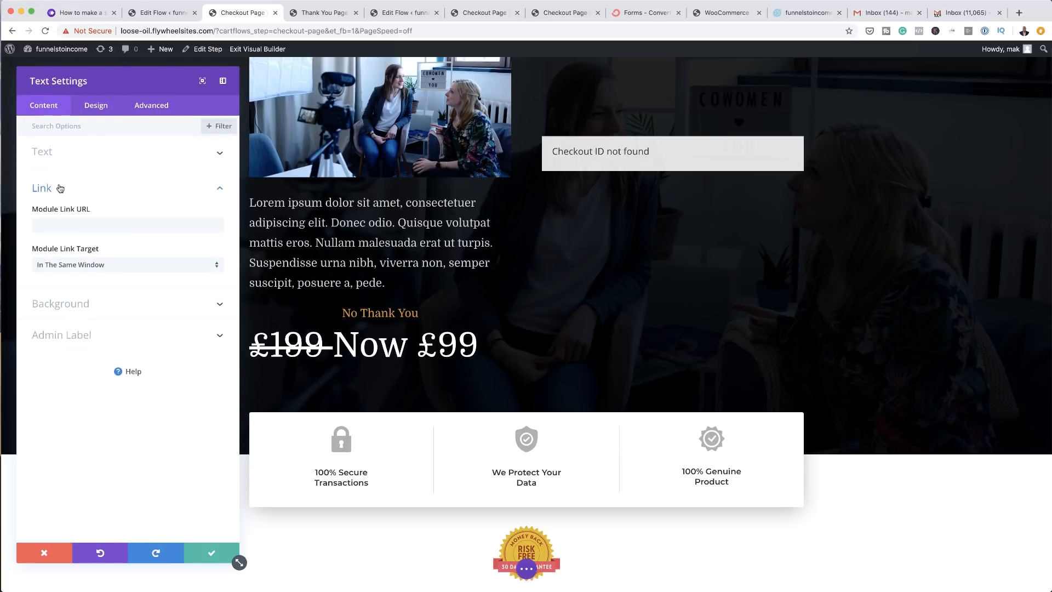
click(61, 225)
key(super+v)
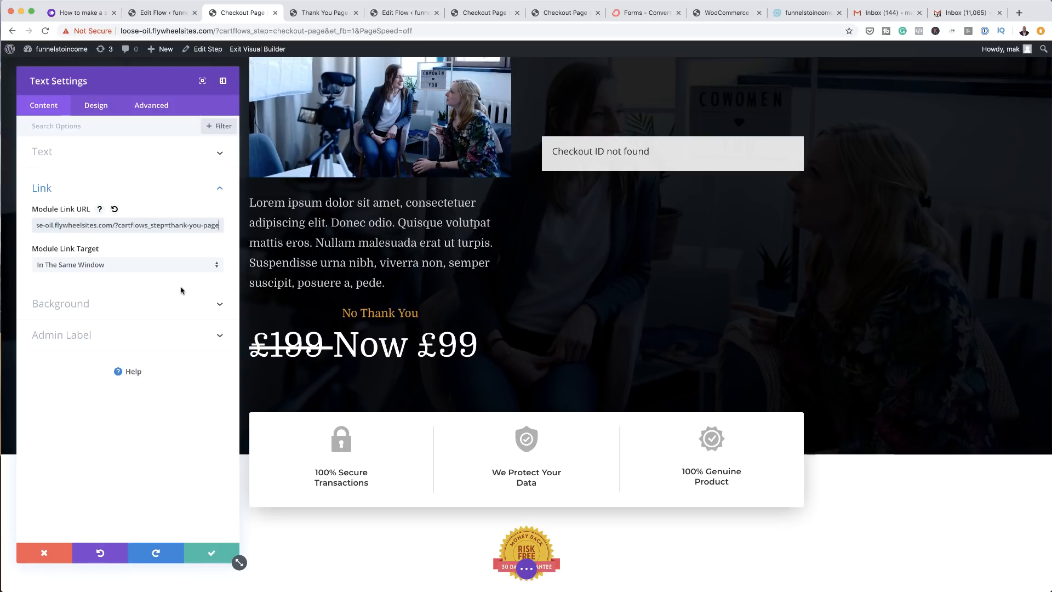
click(114, 268)
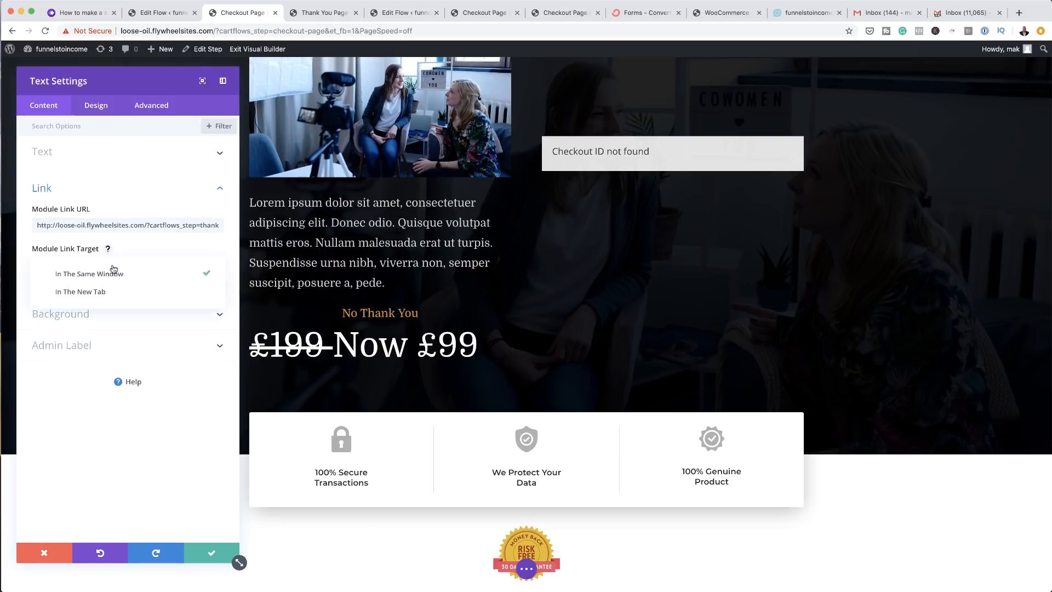
click(115, 290)
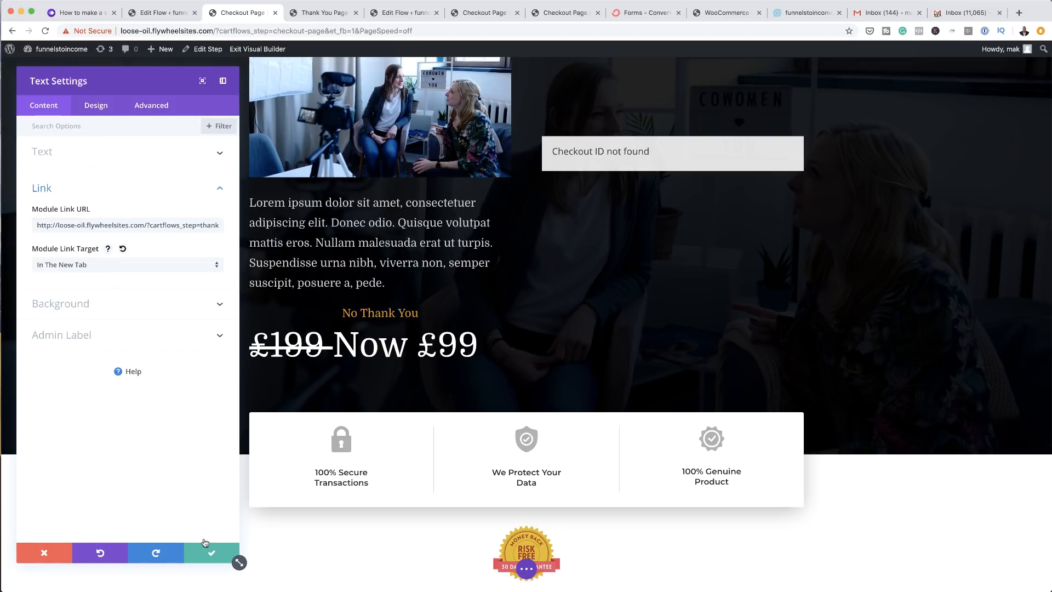
click(213, 555)
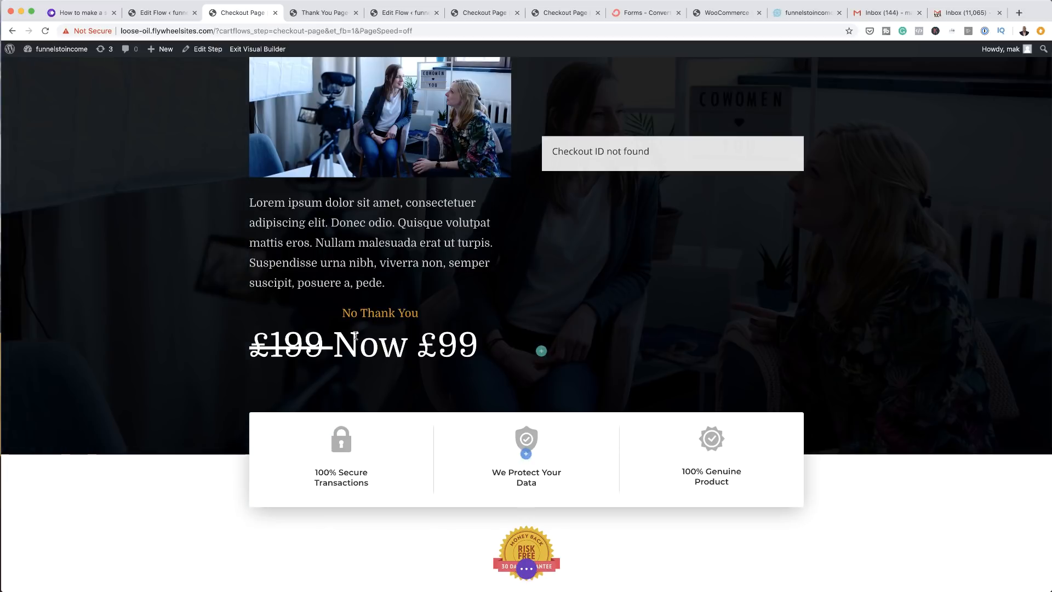
Step: Move the No Thank You text below the £199 Now £99 price and underline it, leaving the visual builder when finished
mouse_move(351, 337)
mouse_down()
mouse_move(350, 355)
mouse_move(350, 339)
mouse_up()
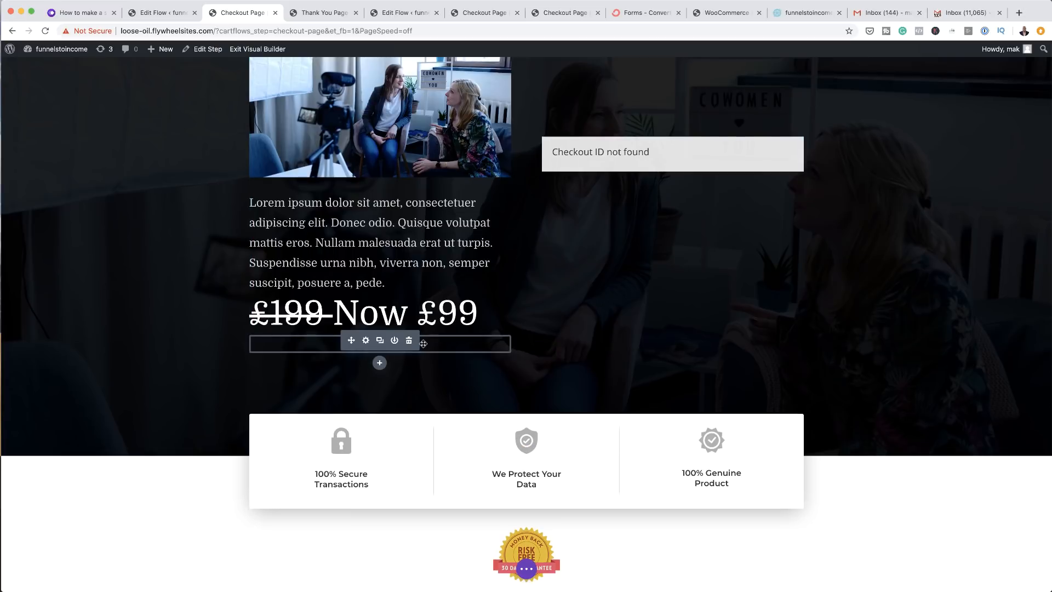
double_click(330, 342)
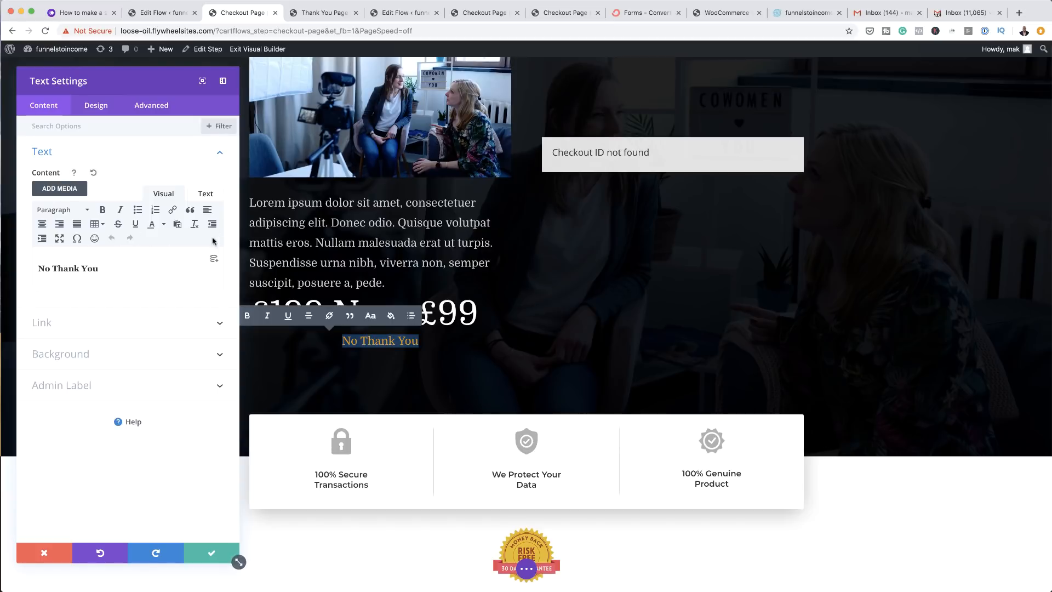
click(136, 224)
click(213, 553)
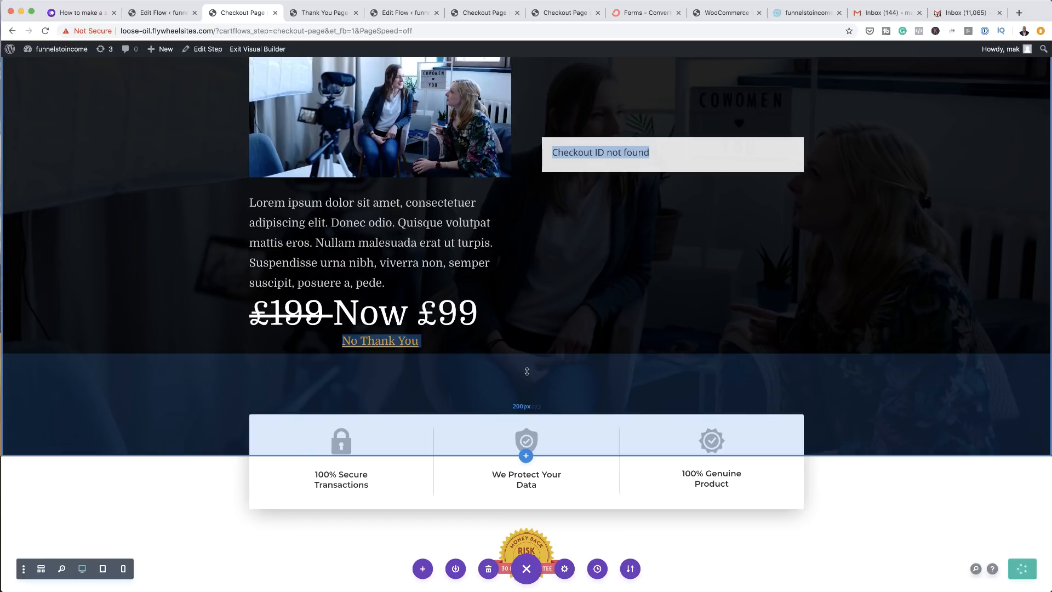
click(259, 49)
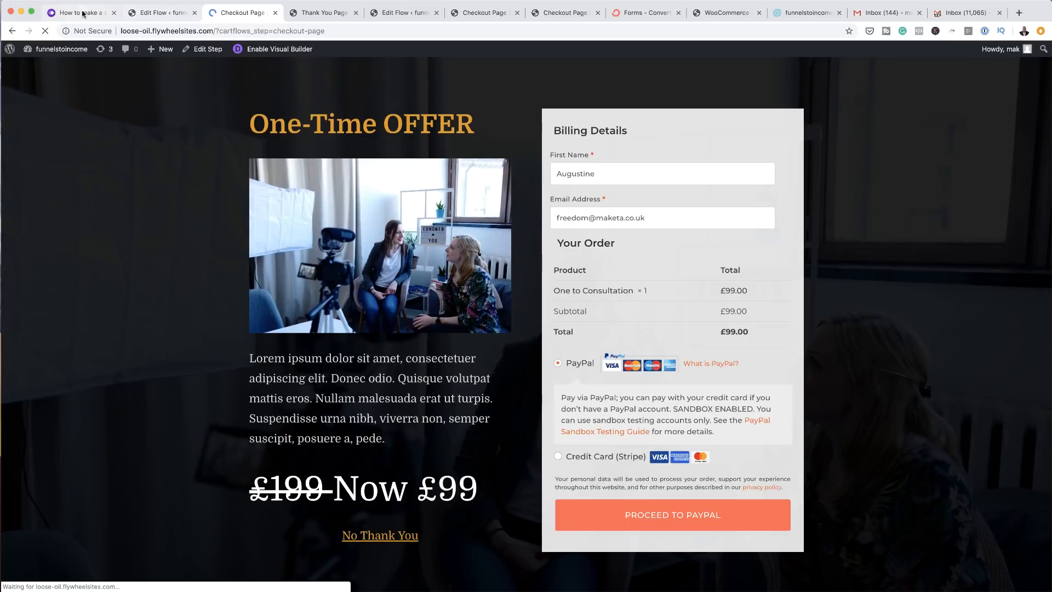
Step: Return to the Dieting flow, open its Landing Page on the live site and select the full URL for copying
click(83, 14)
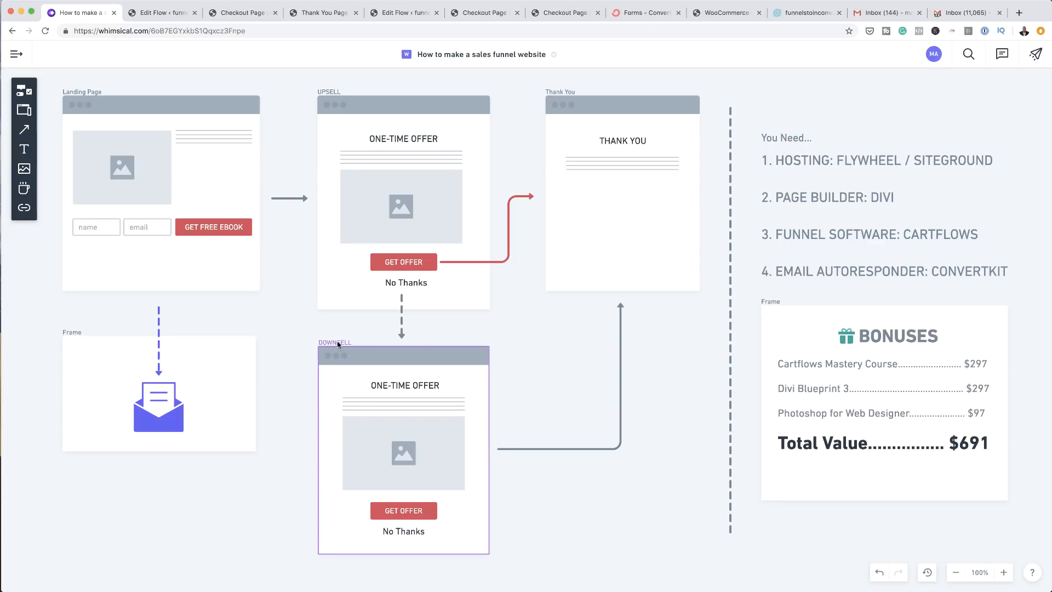
click(159, 18)
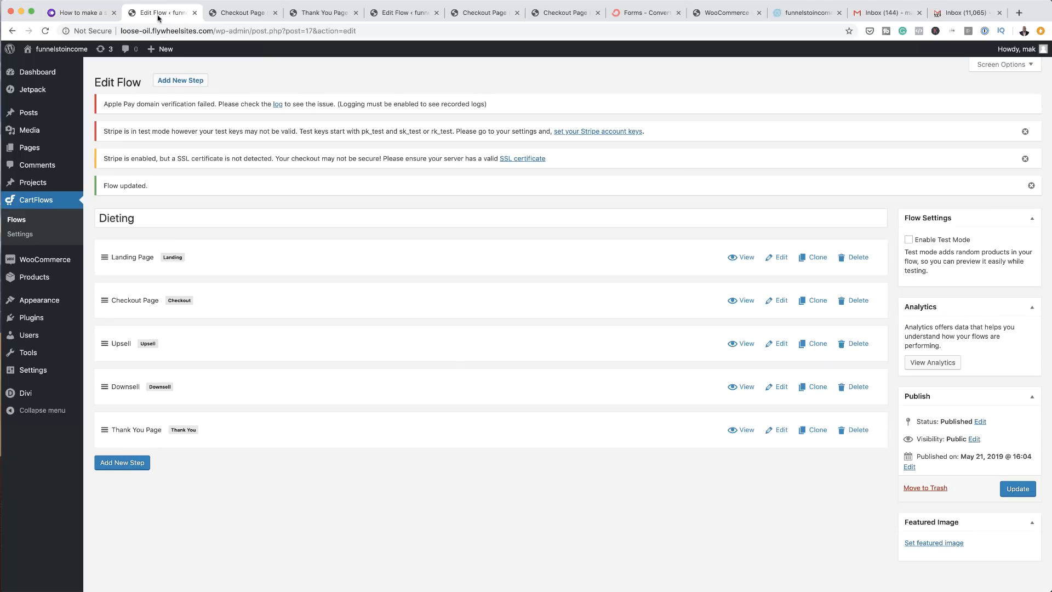
click(746, 258)
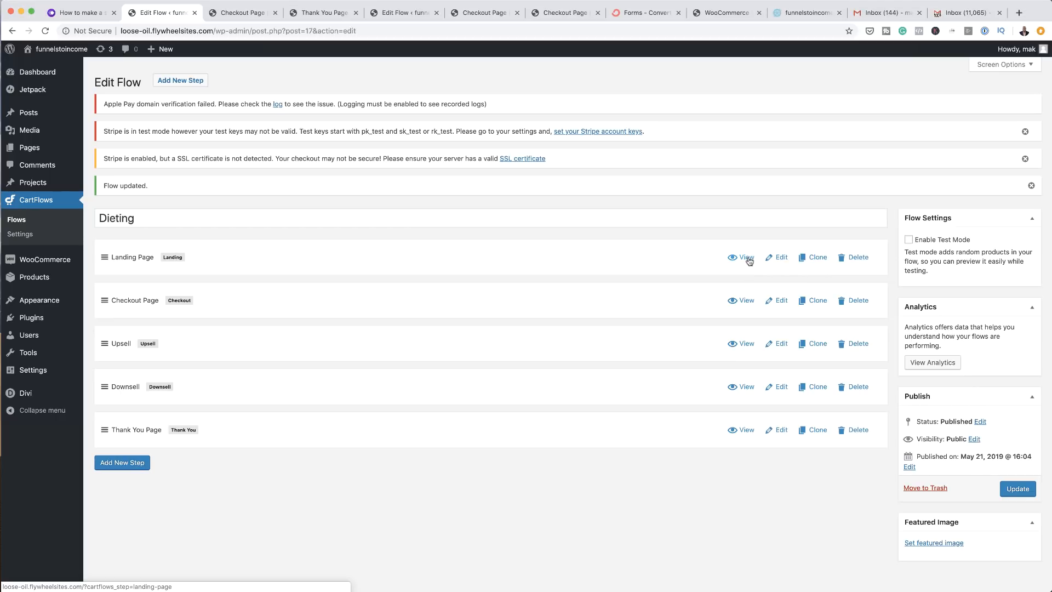
click(212, 12)
click(334, 32)
key(super+c)
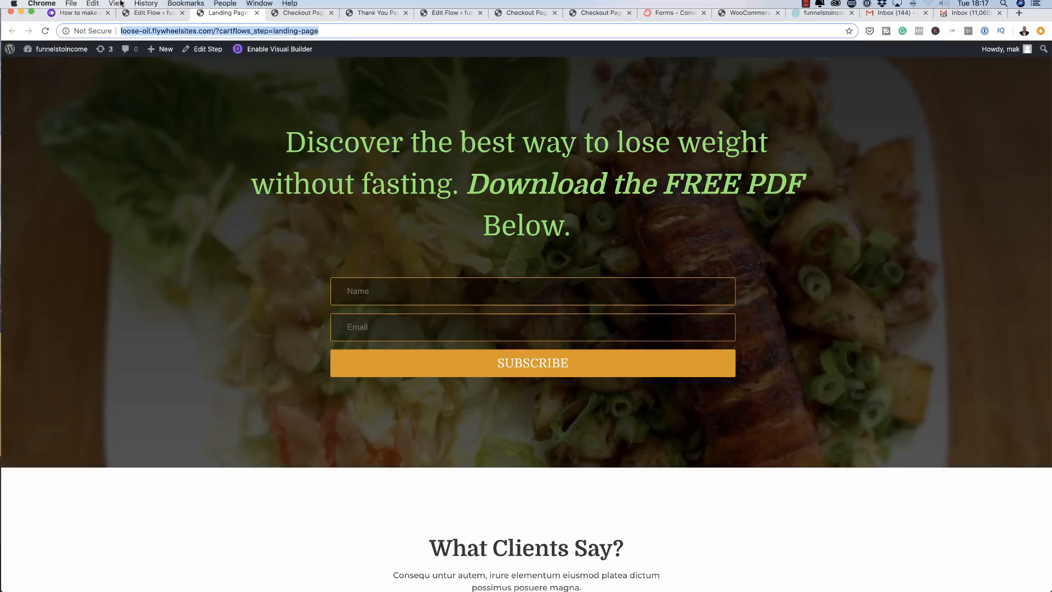
Step: Load the copied landing page URL in a new incognito window and sign in with the prefilled site credentials
click(72, 6)
click(90, 38)
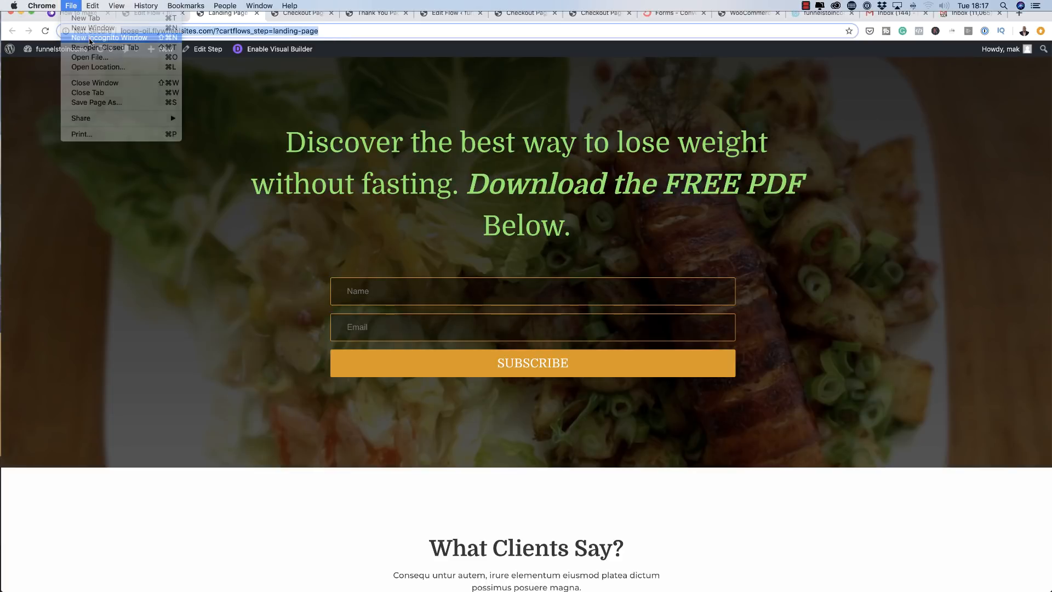
key(super+v)
key(Return)
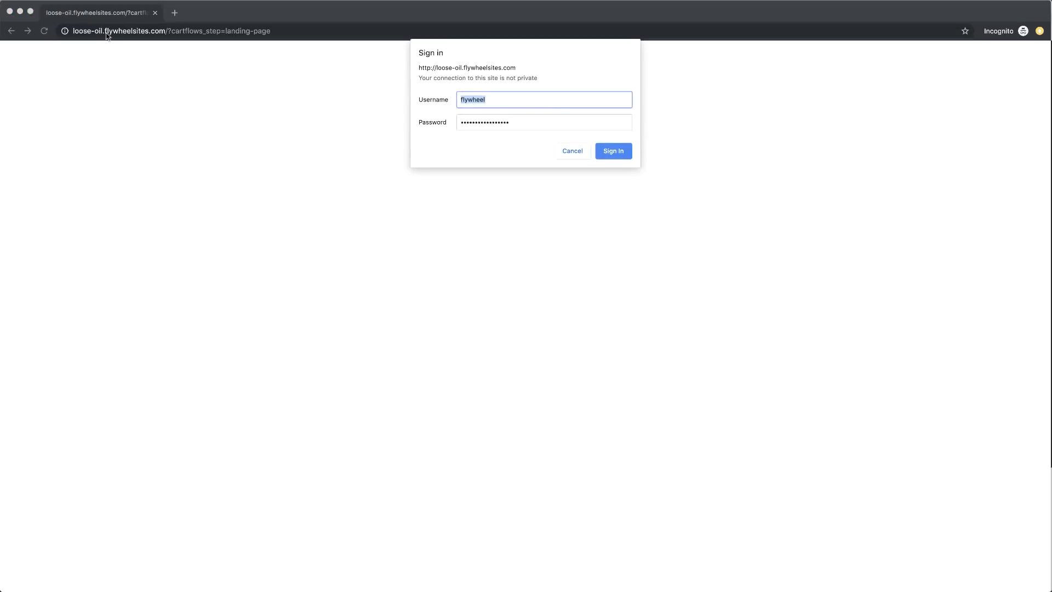
key(Return)
Step: Fill in the landing page form with a test subscriber's first name and email address, and submit the subscription
click(411, 274)
text(Jack)
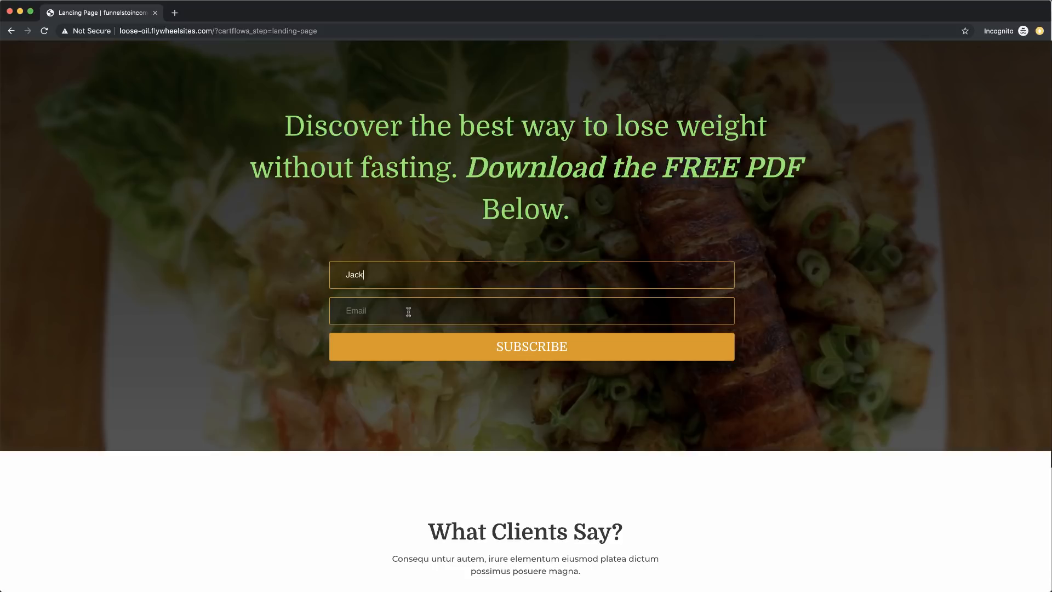
click(409, 312)
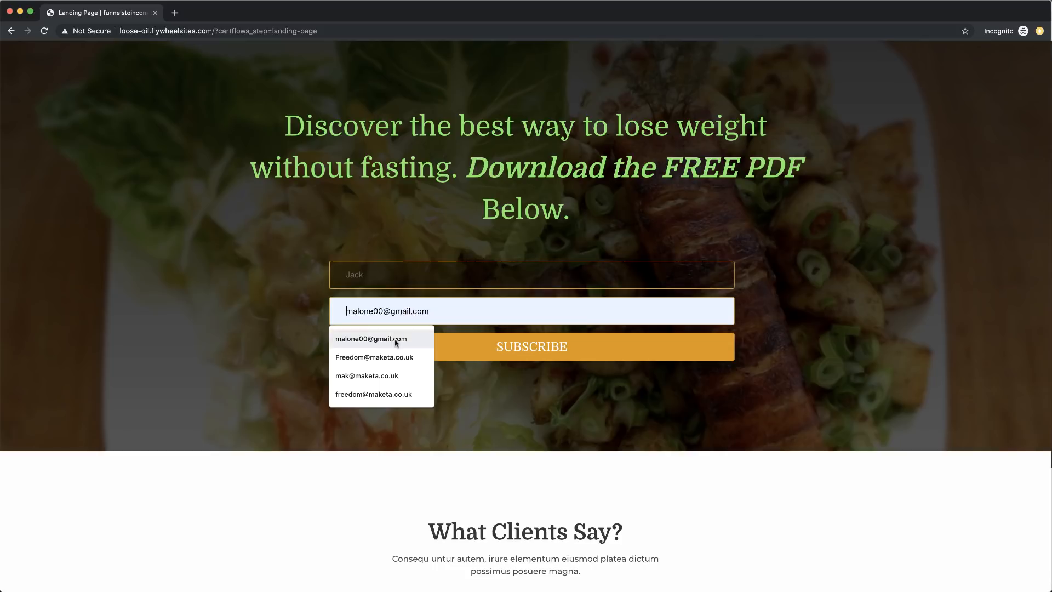
click(386, 402)
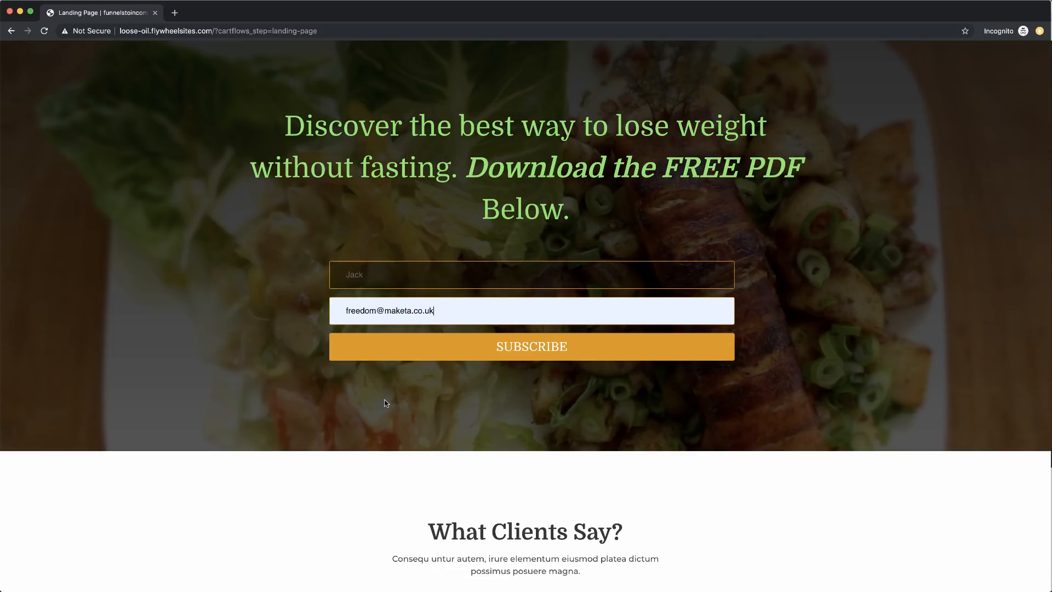
click(551, 352)
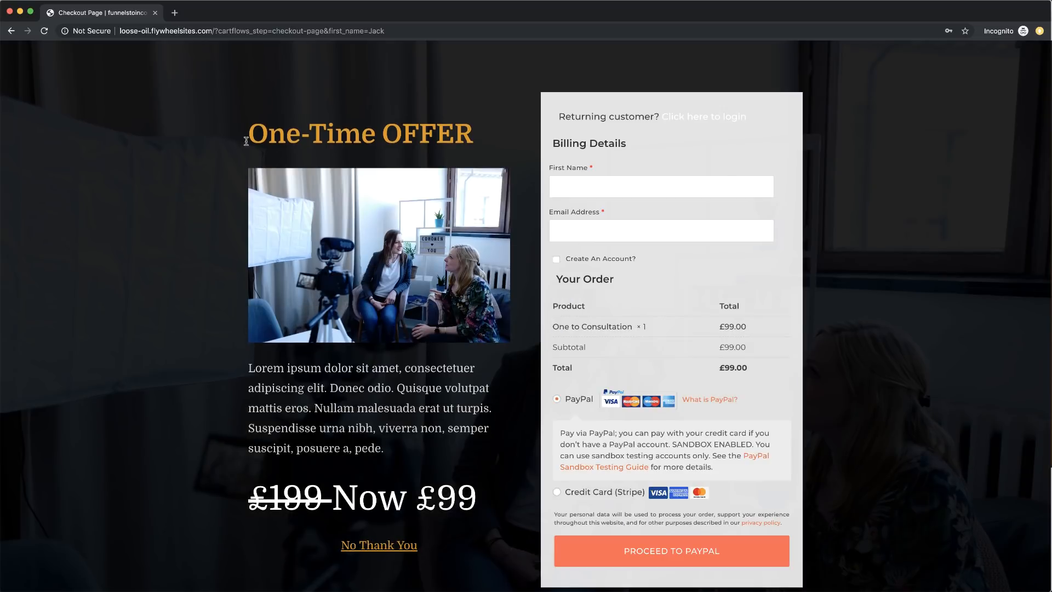
Step: Fill in the checkout's billing first name and email address with saved suggestions and enable Create An Account
scroll(696, 347, down, 1)
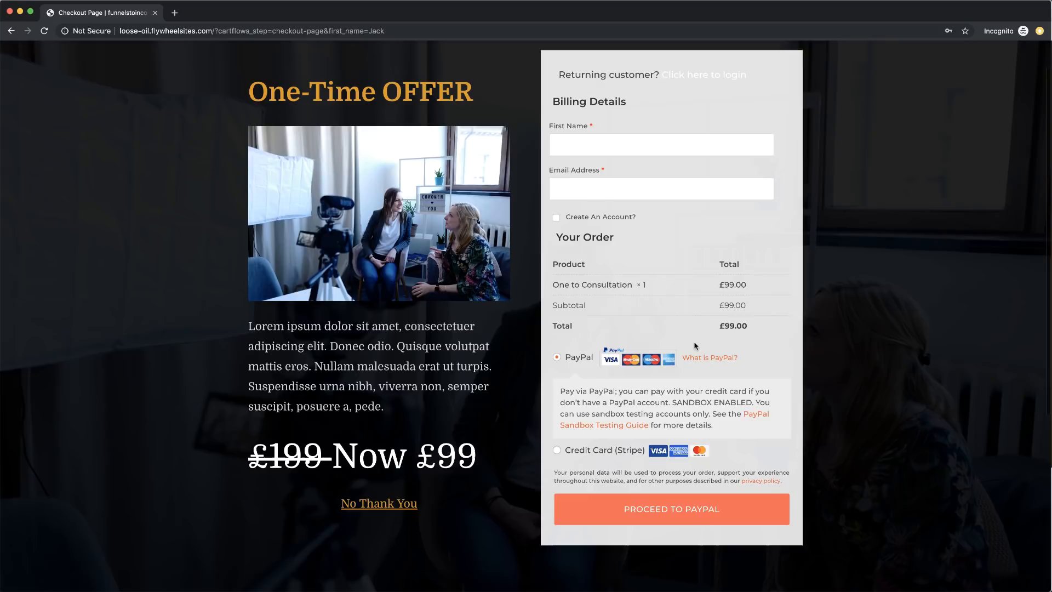
click(581, 142)
click(648, 163)
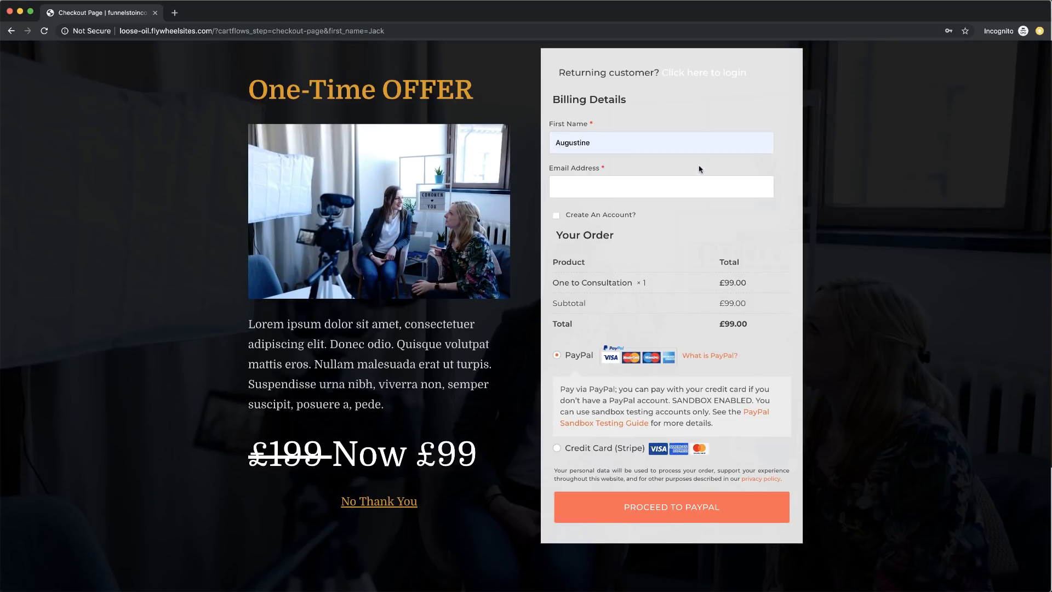
click(587, 177)
click(591, 214)
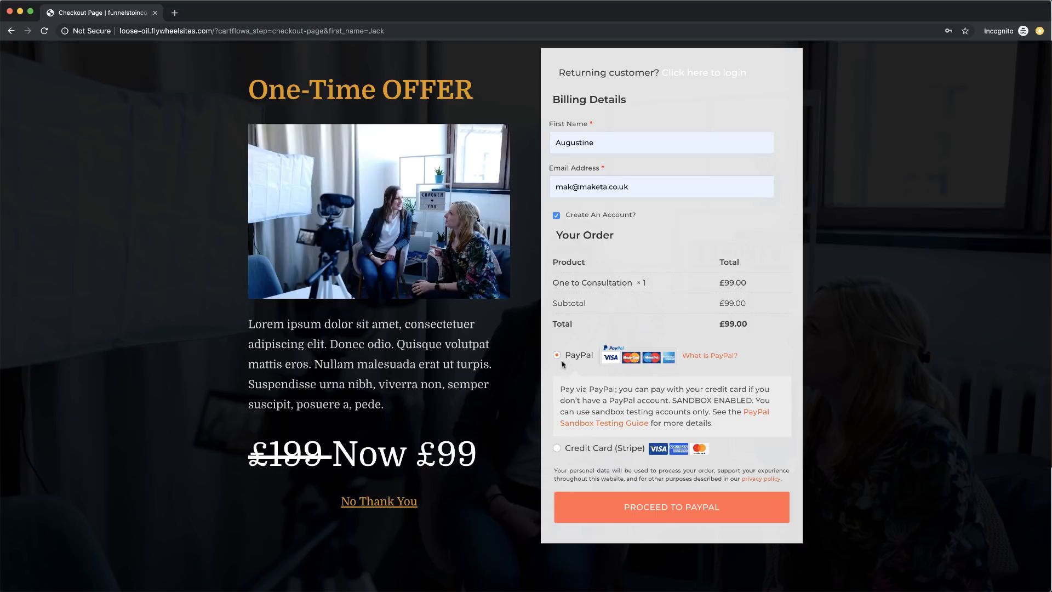
Step: Select Credit Card (Stripe) as the checkout's payment method, review its payment fields, and decline the one-time offer
click(557, 449)
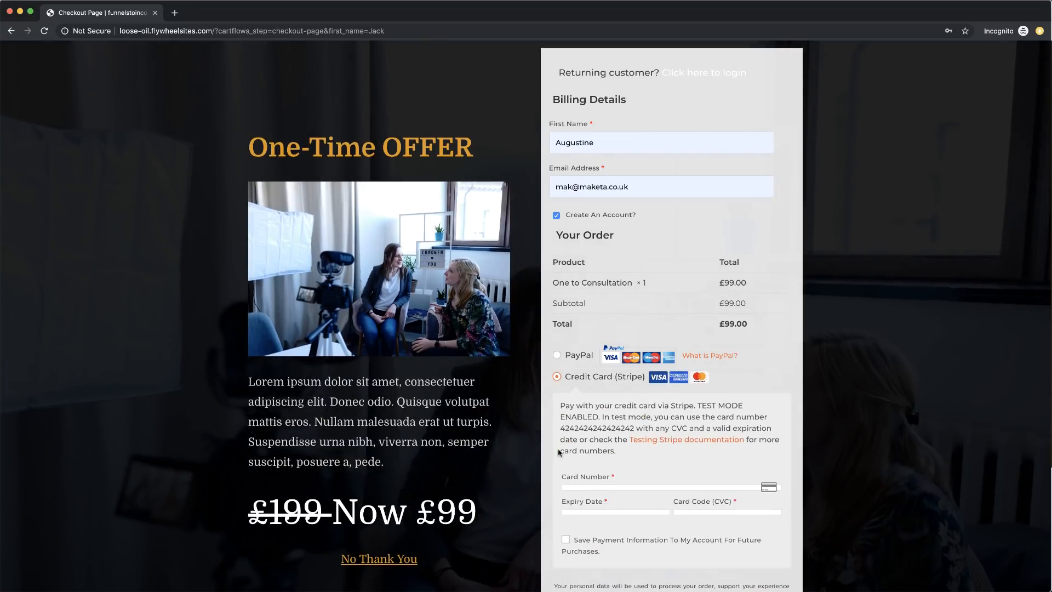
scroll(634, 507, down, 3)
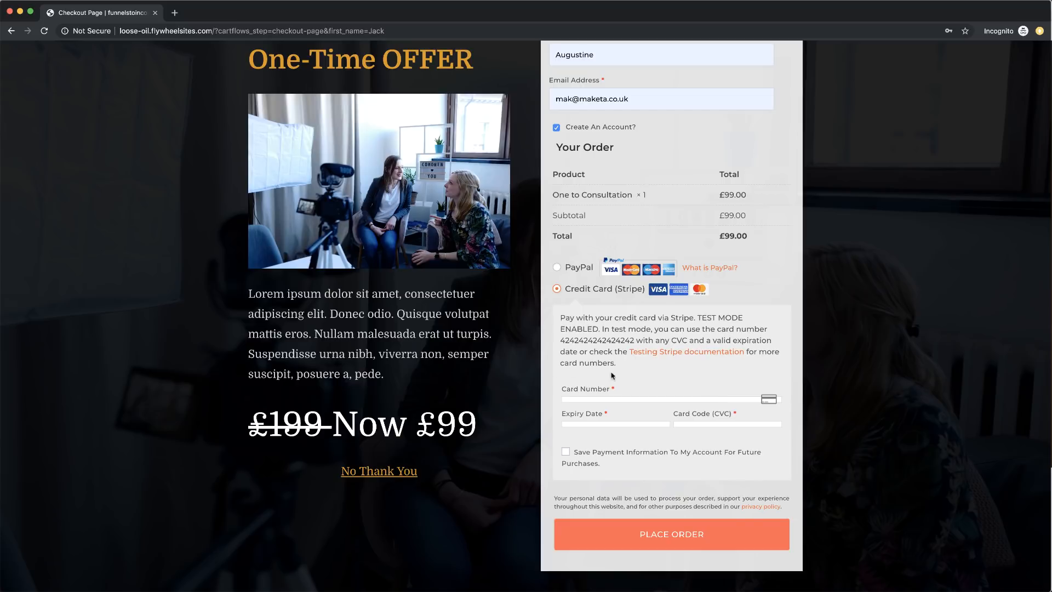
scroll(852, 219, up, 3)
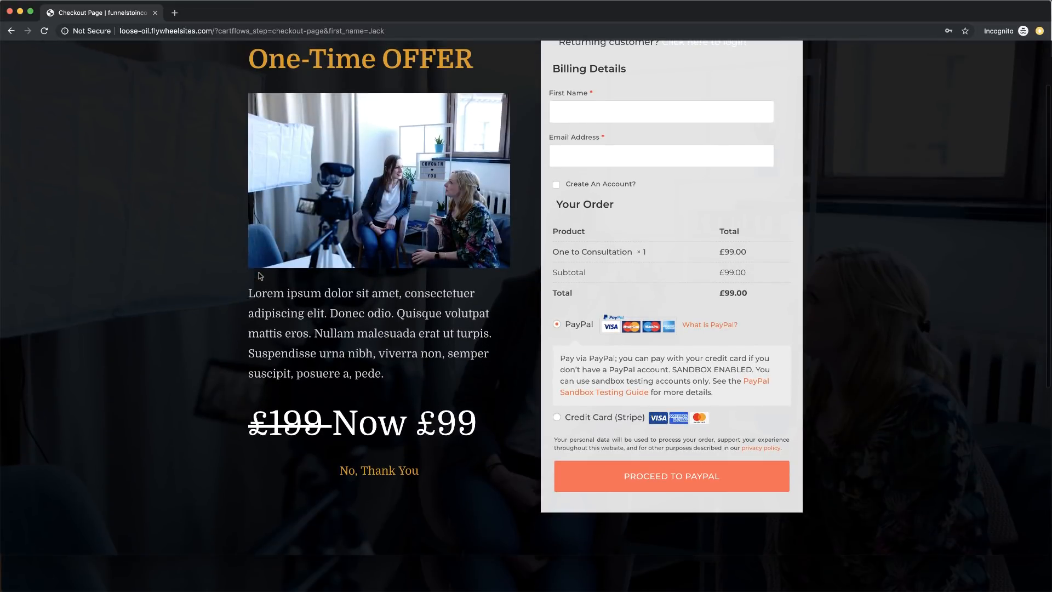
scroll(260, 275, up, 1)
click(392, 476)
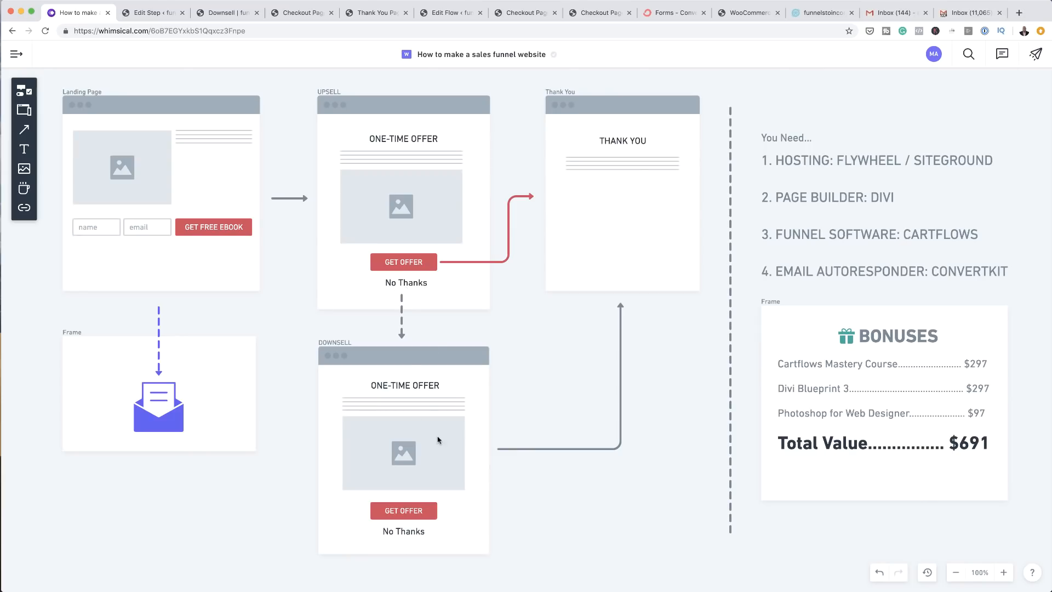
Step: Reopen the Dieting flow from the CartFlows flows list and view its Landing Page on the live site
click(150, 13)
mouse_move(54, 73)
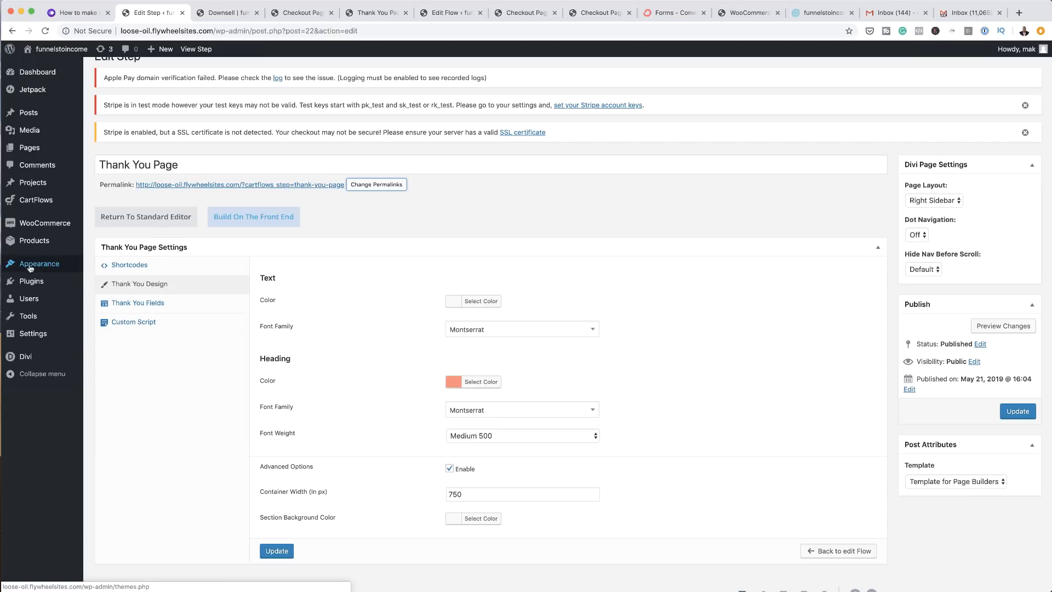
mouse_move(38, 201)
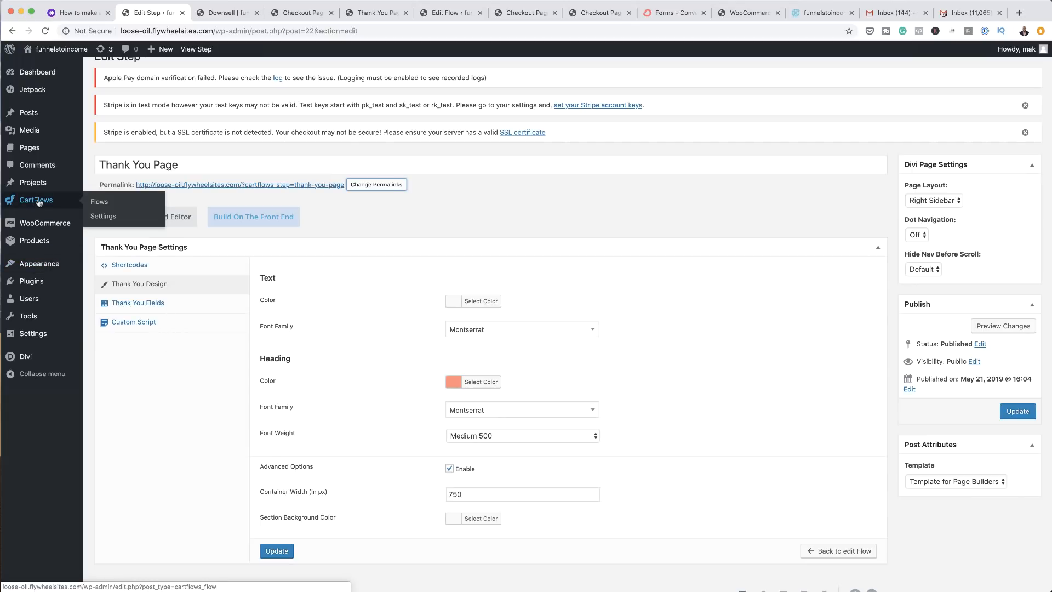
click(100, 203)
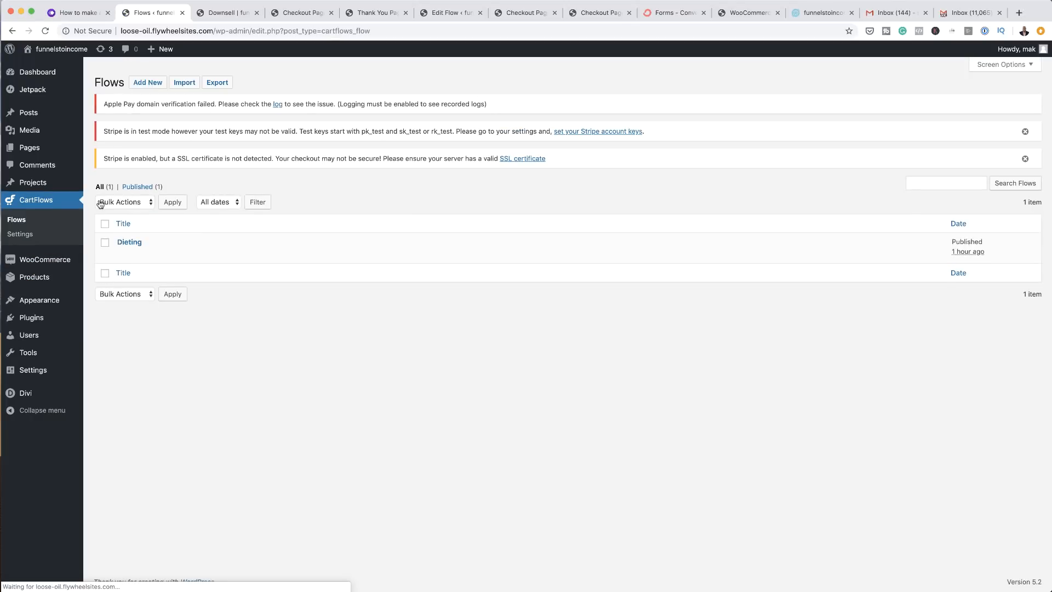
click(132, 244)
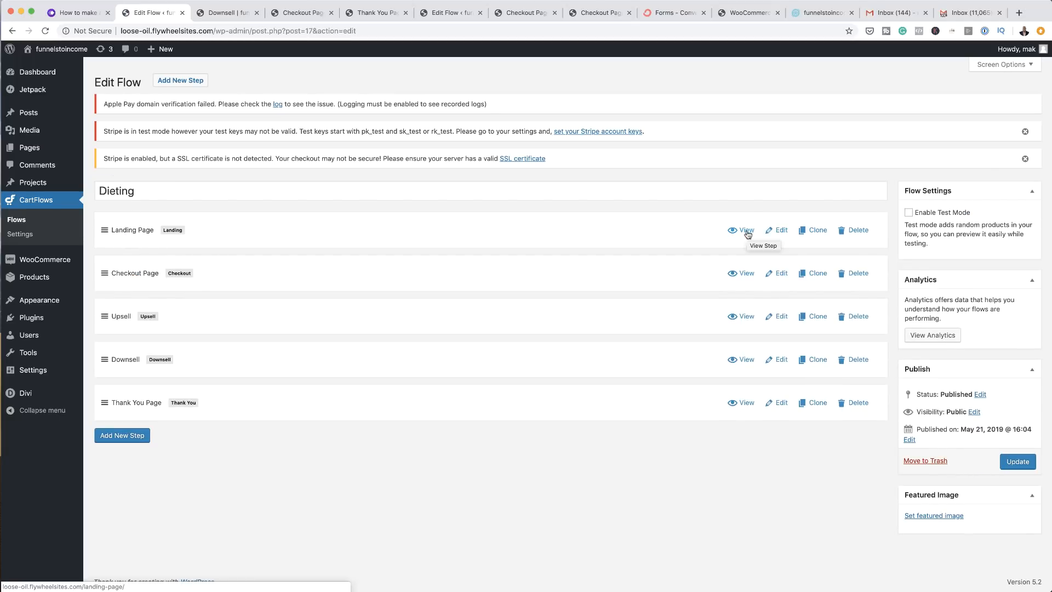
click(746, 230)
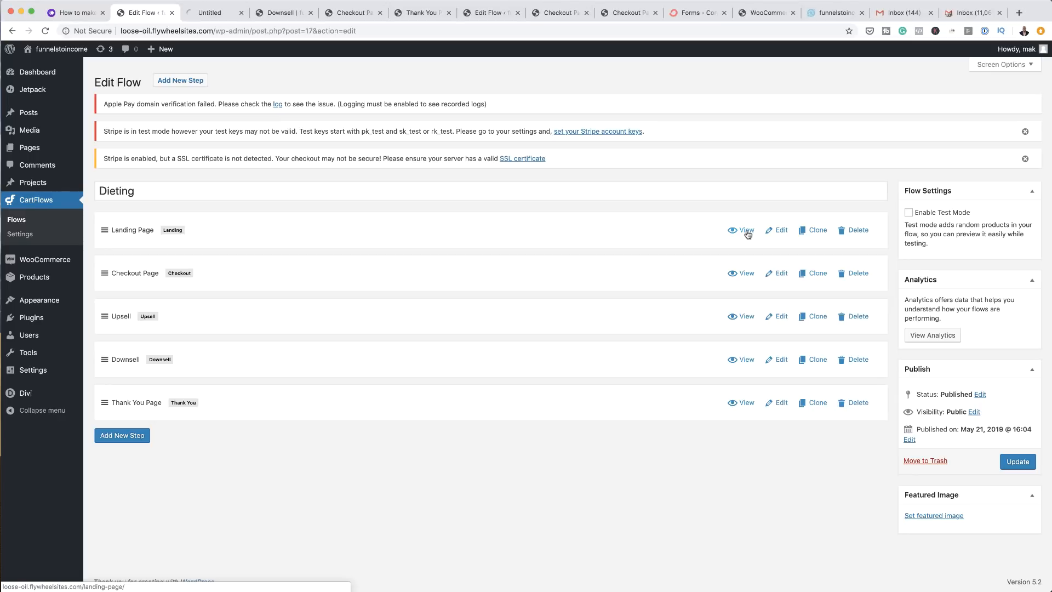
click(212, 12)
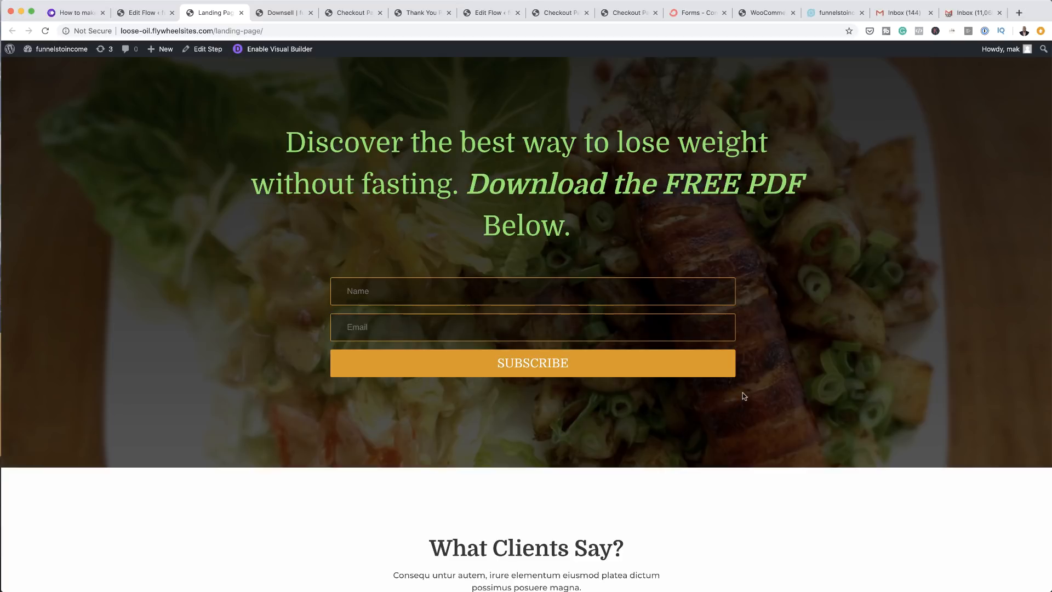
Step: Visit the site's current front page from the flow editor and return to the WordPress dashboard
click(144, 13)
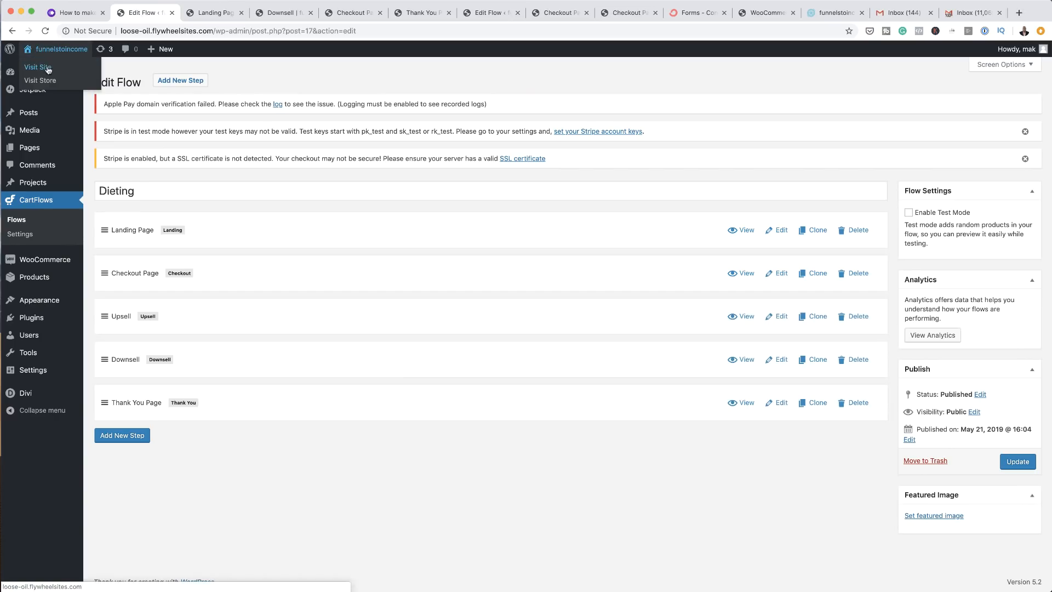
click(48, 69)
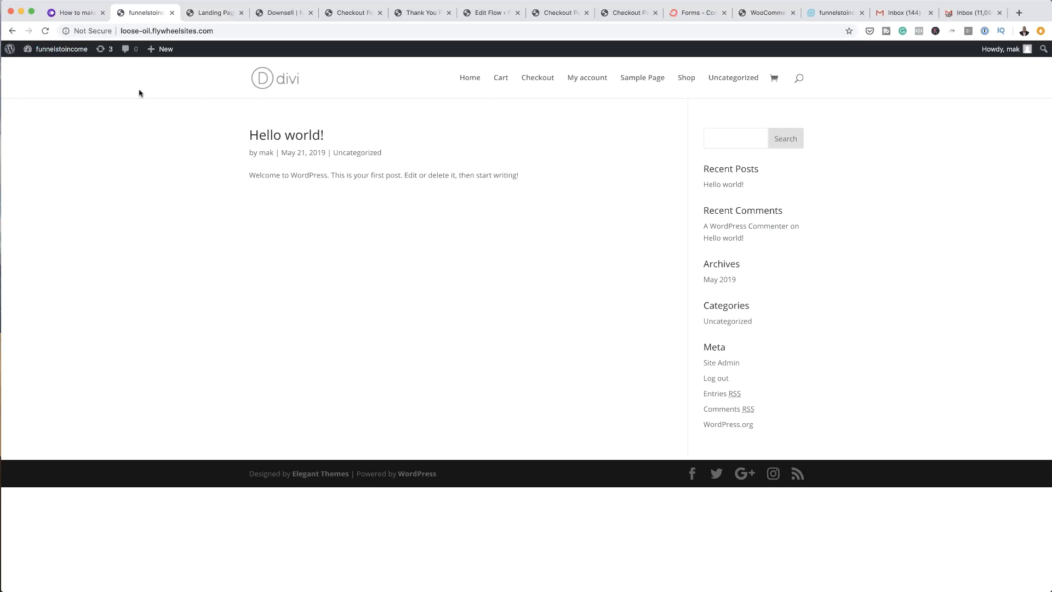
mouse_move(74, 54)
click(49, 69)
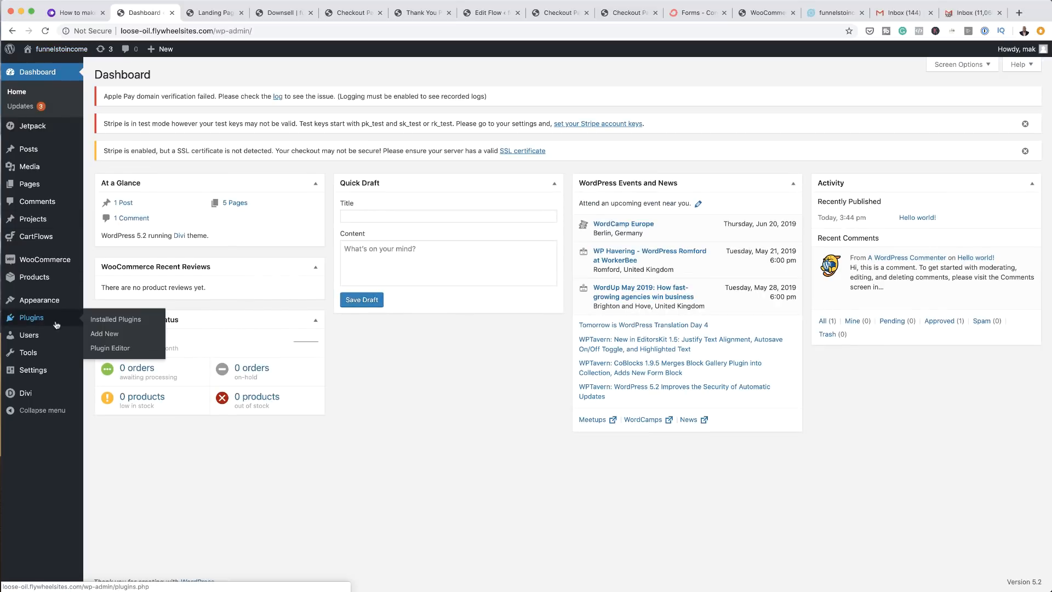
Step: Set the homepage to a static page using Landing Page (#18 - CartFlows), save the reading settings, and view the site's front page
mouse_move(60, 305)
mouse_move(39, 377)
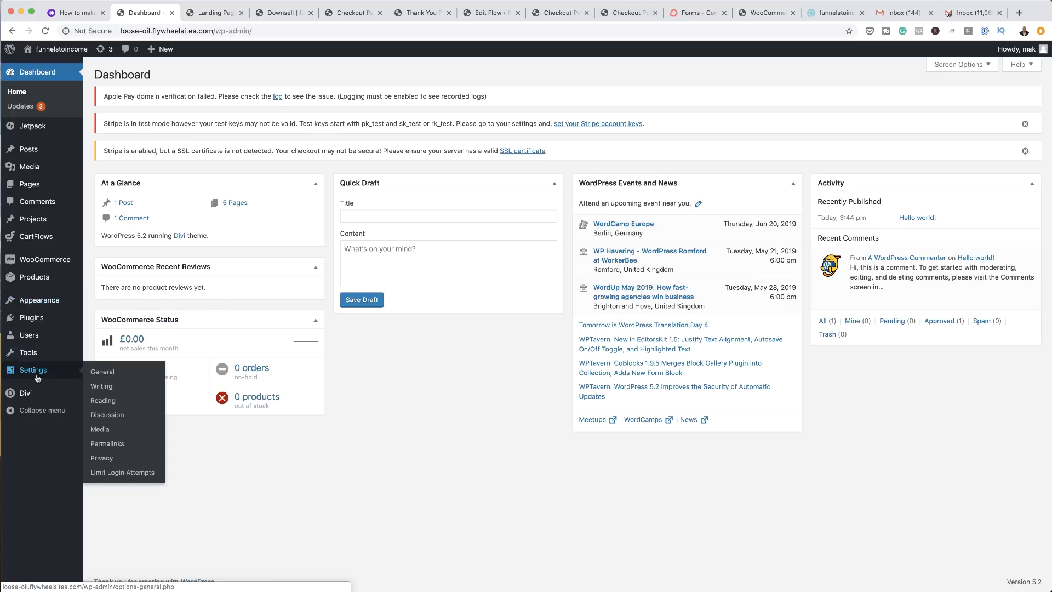
click(112, 401)
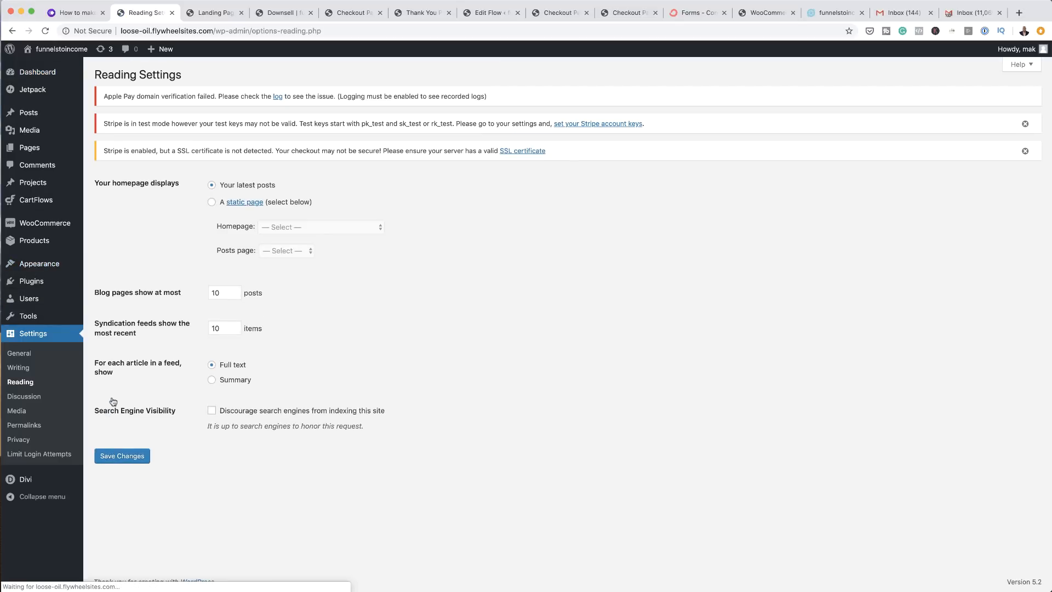
click(212, 203)
click(300, 228)
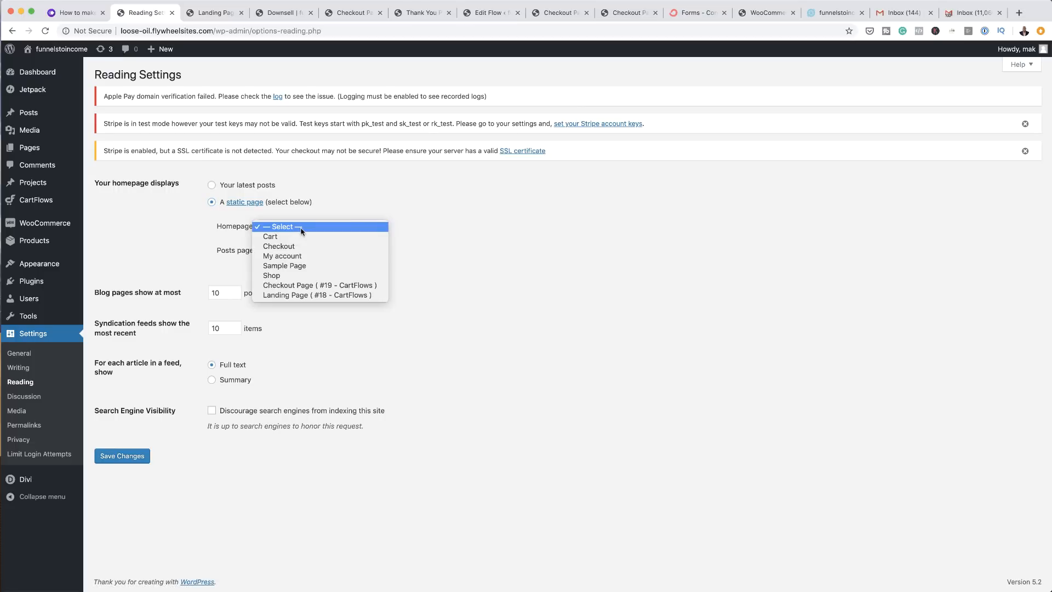
click(300, 295)
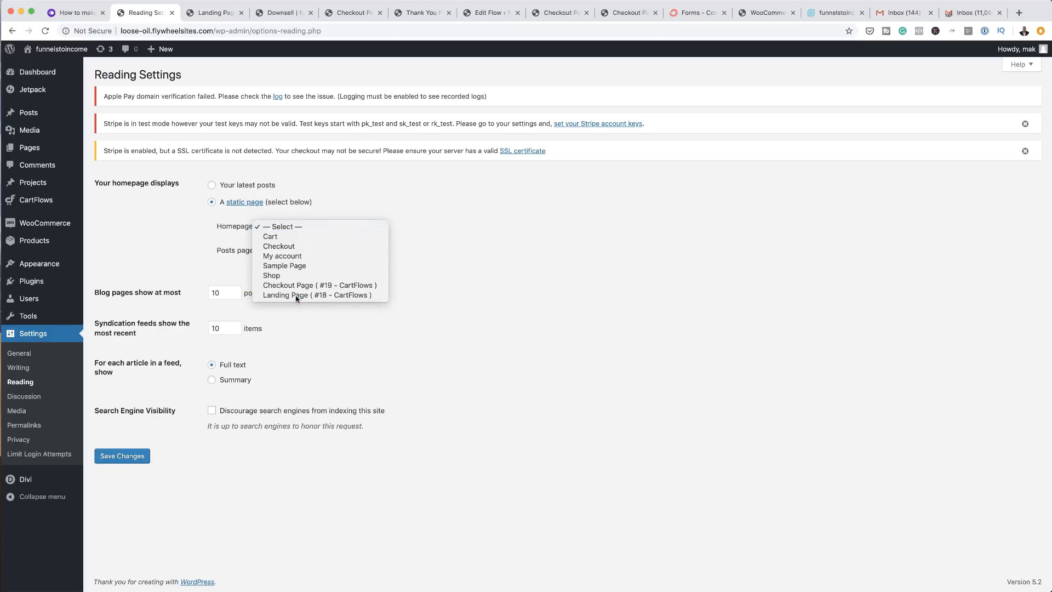
click(135, 456)
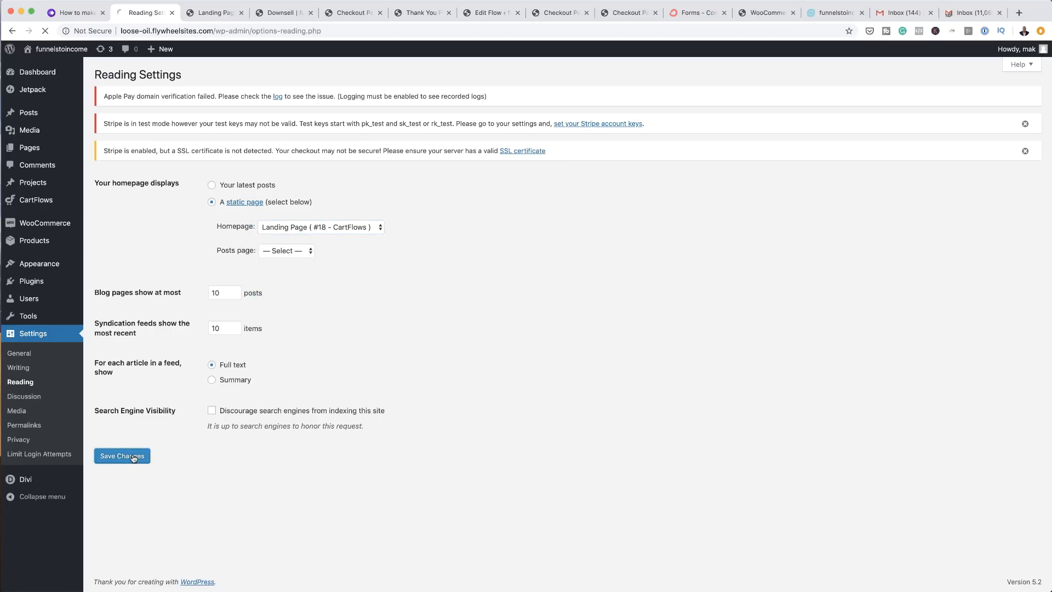
mouse_move(46, 69)
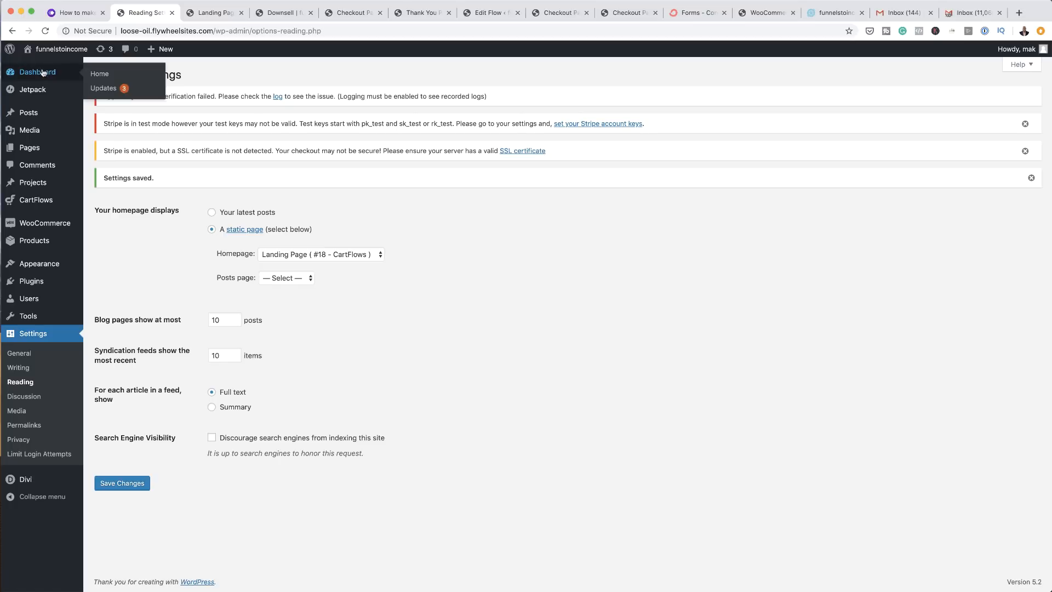
click(46, 68)
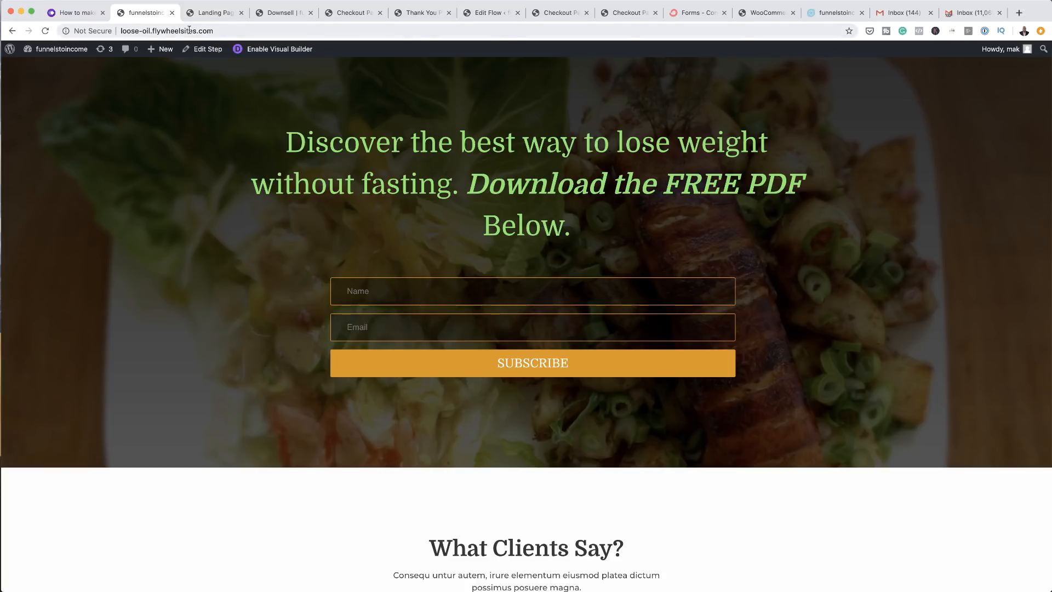
Step: Switch to ConvertKit, refresh the forms list, and open the Dieting List form's confirmed subscribers from its reports
click(688, 14)
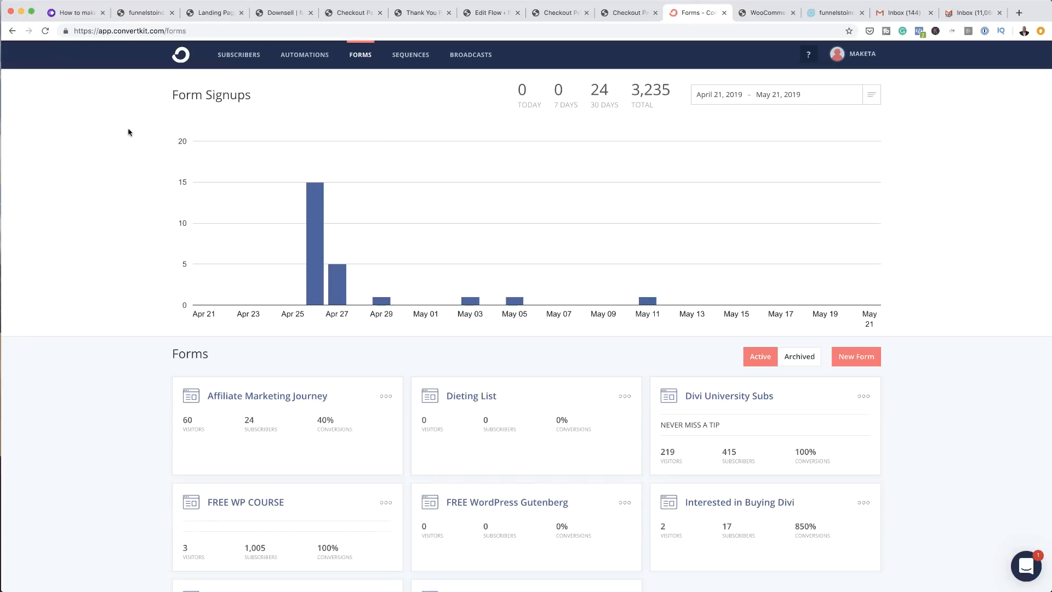
click(46, 30)
click(486, 401)
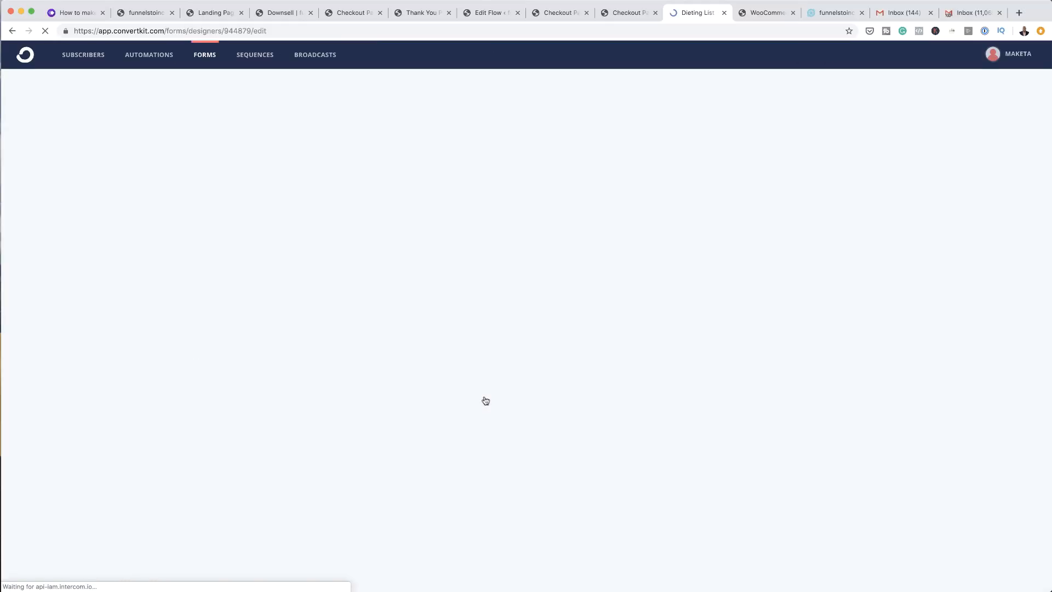
click(782, 87)
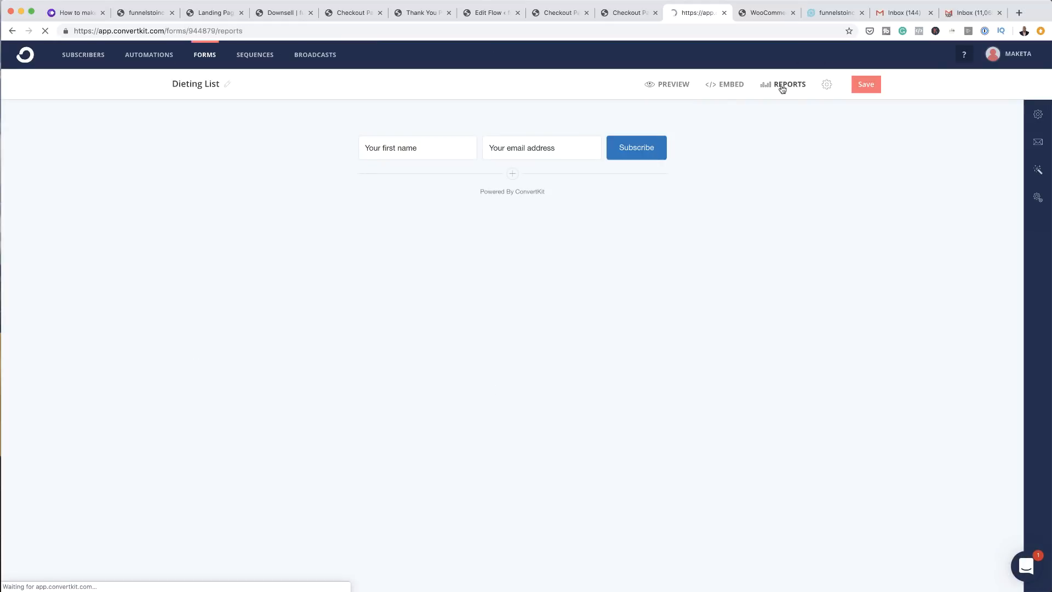
click(271, 136)
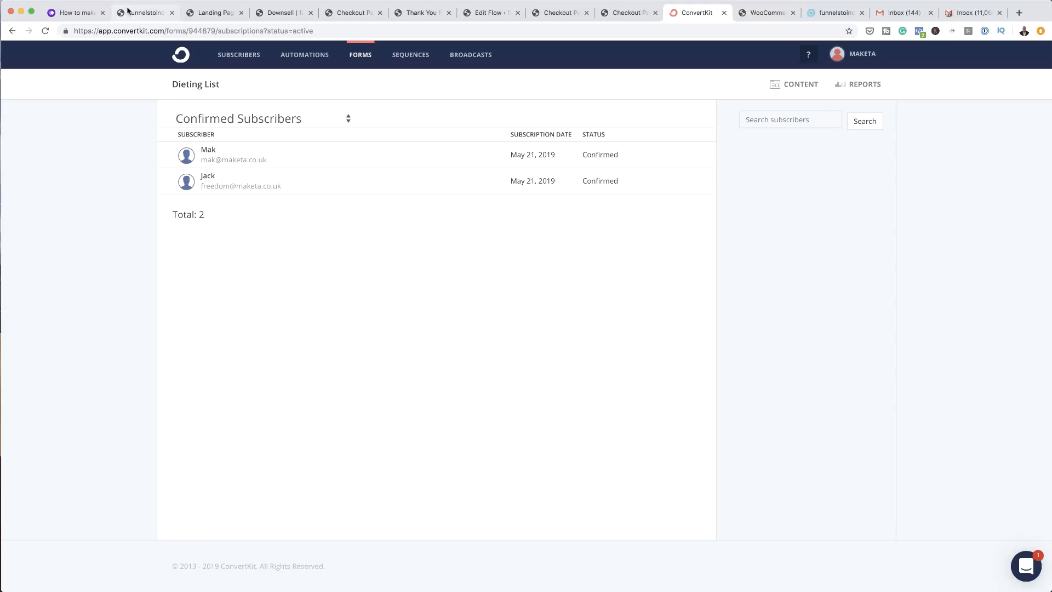
Step: Return to the Dieting flow in WordPress, move the Downsell step above Upsell, and open the flow's analytics report
click(146, 17)
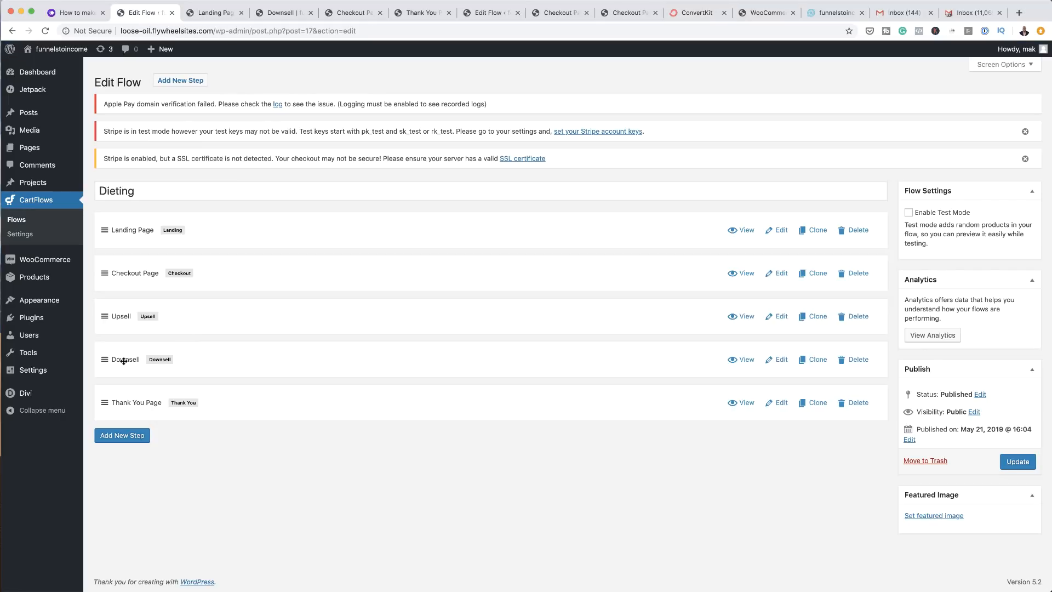
drag(222, 362, 226, 308)
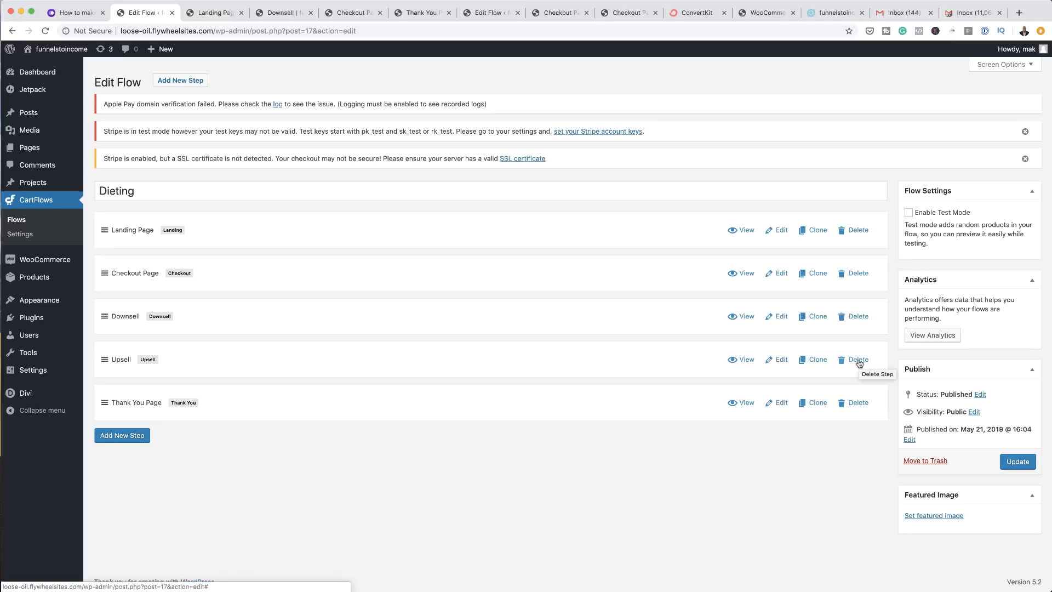
click(941, 339)
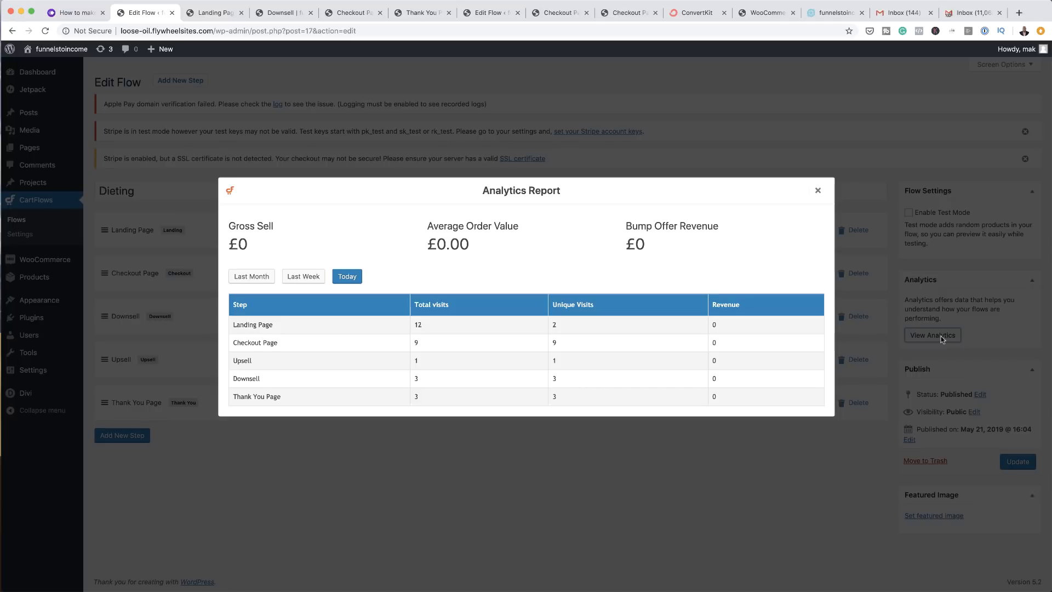